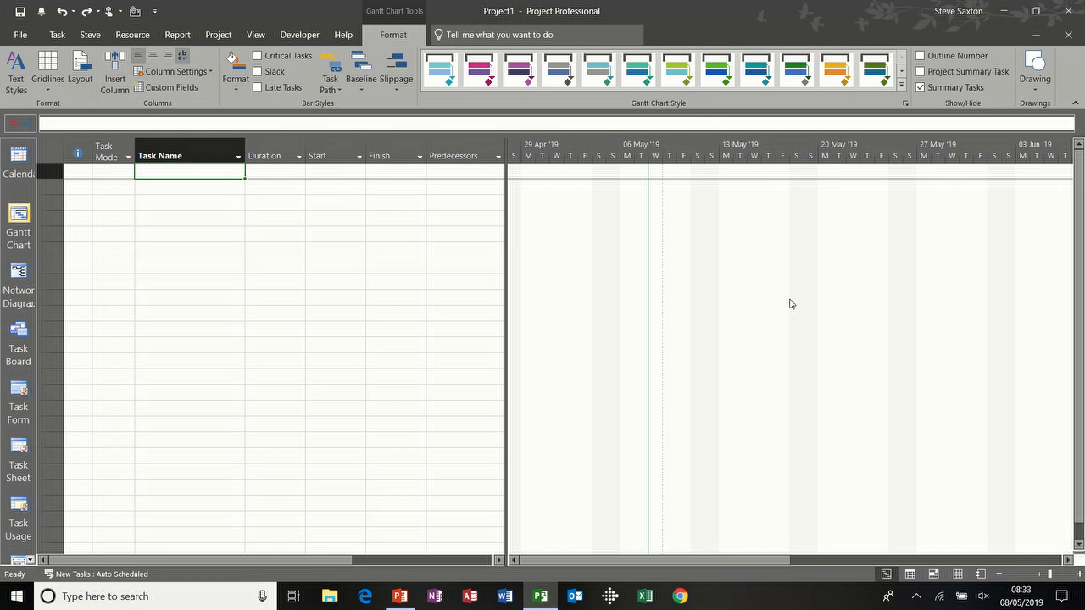
Enter the first three tasks in the task list: "Develop Strategy", "Coord Team" and "Train staff"
left_click(174, 169)
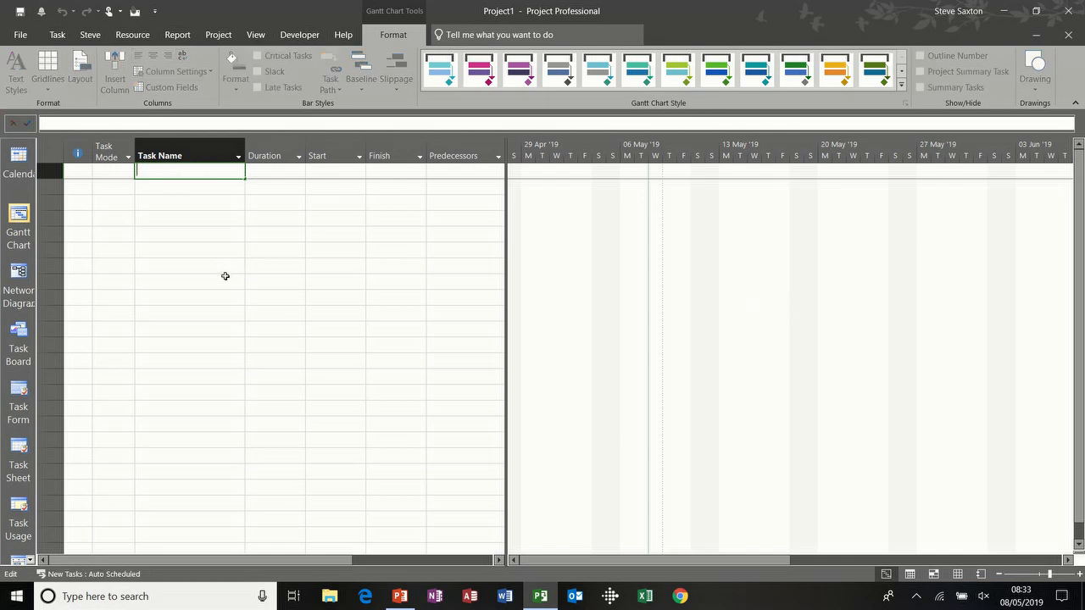
type("Dev")
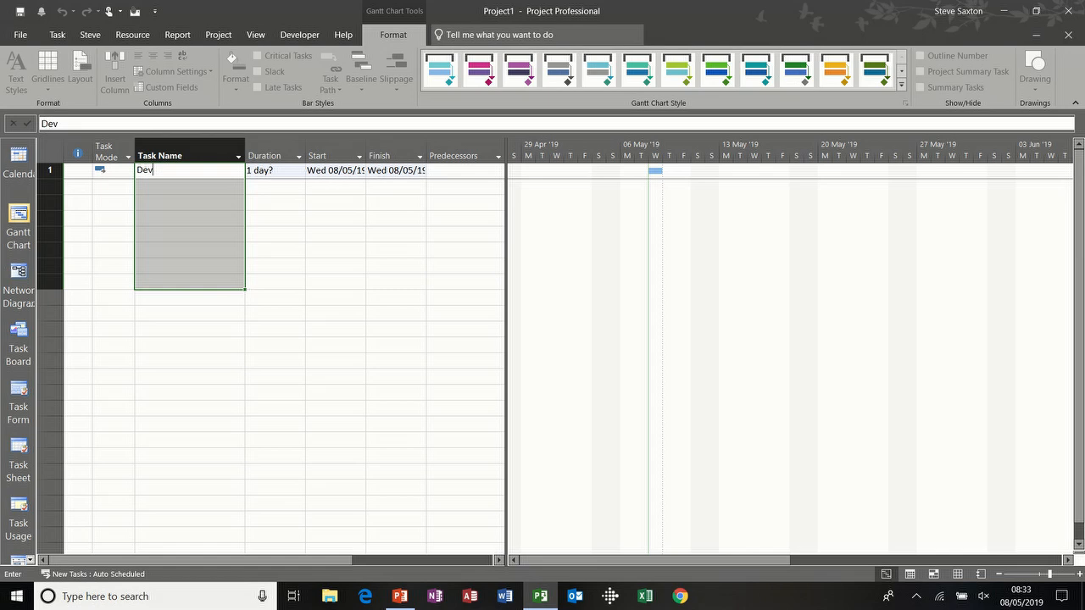
type("elop Strategy")
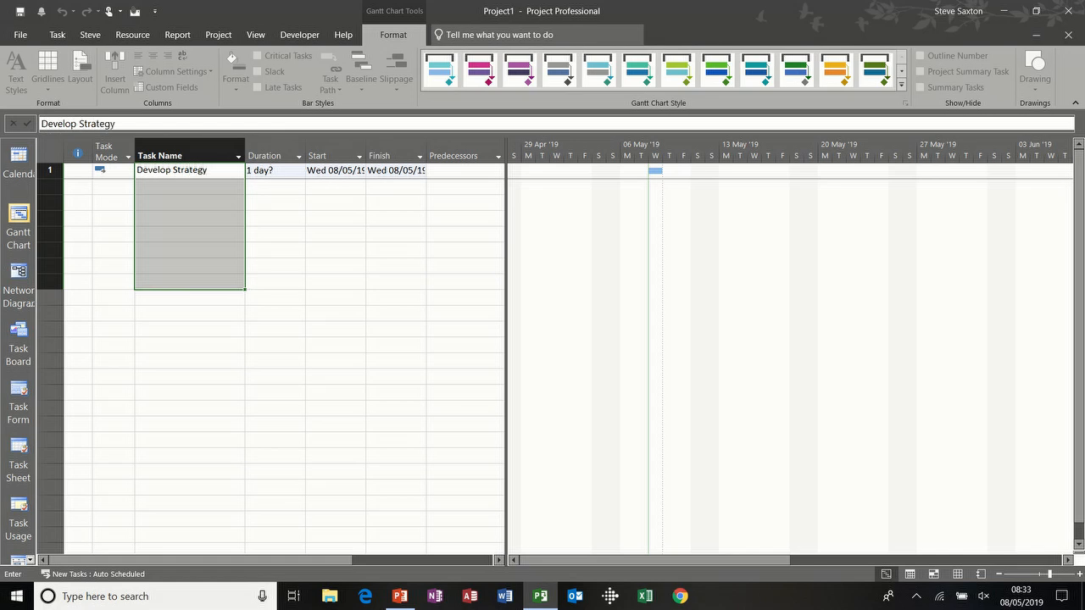
key("Return")
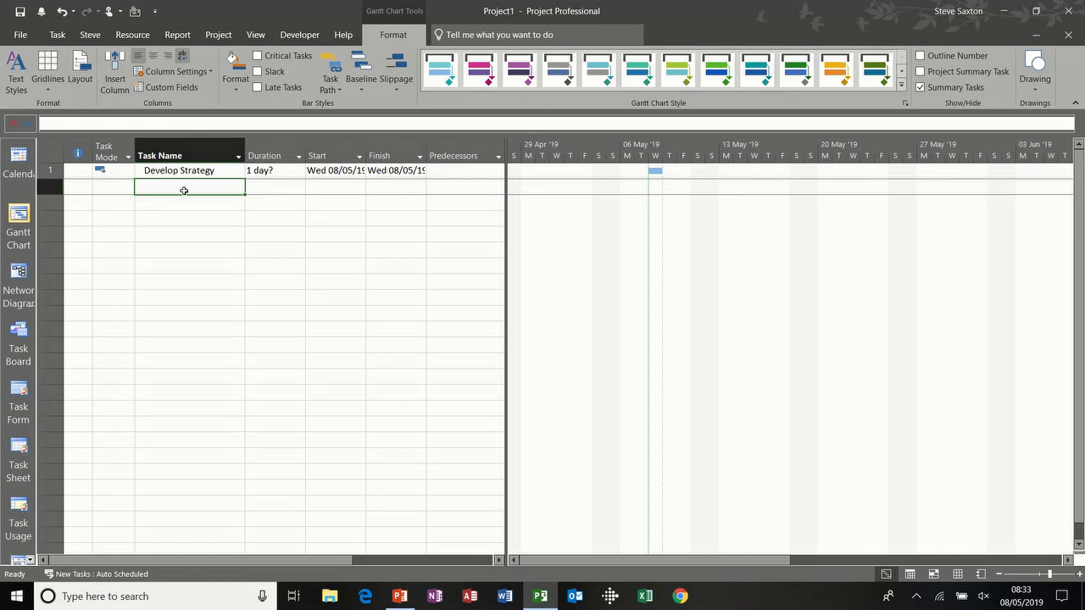
type("Coord Team")
key("Return")
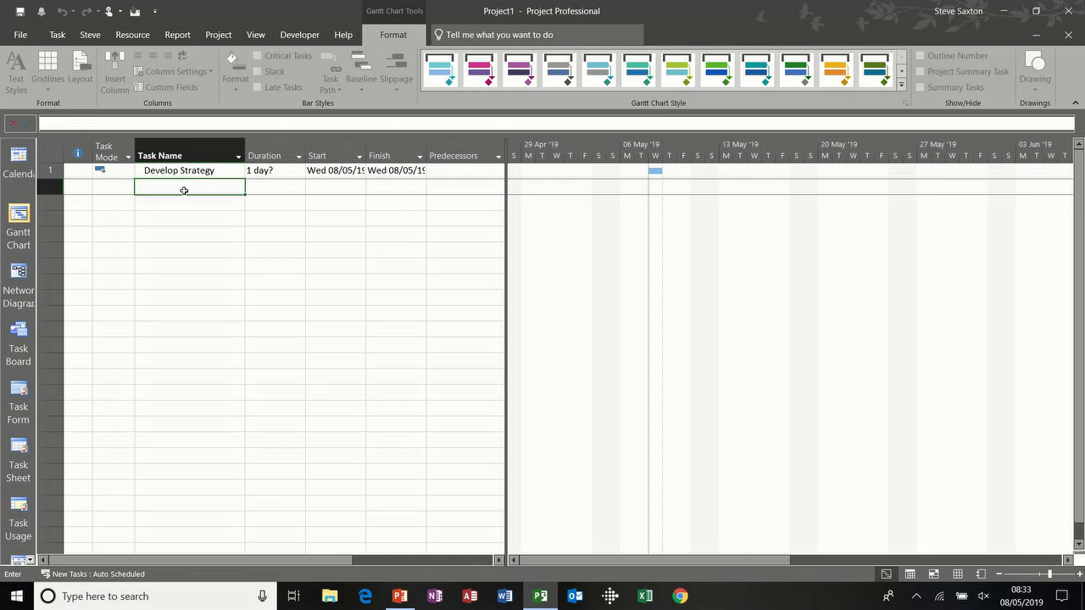
type("Train staff")
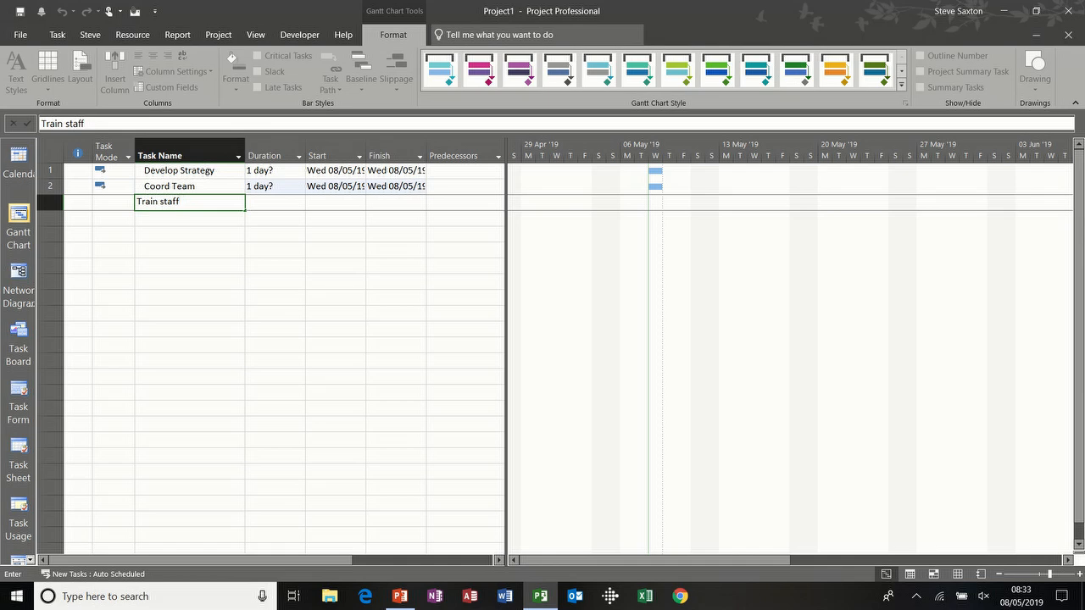
key("Return")
Add four more tasks below Train staff: "develop product", "test product", "market product" and "sell product"
type("de")
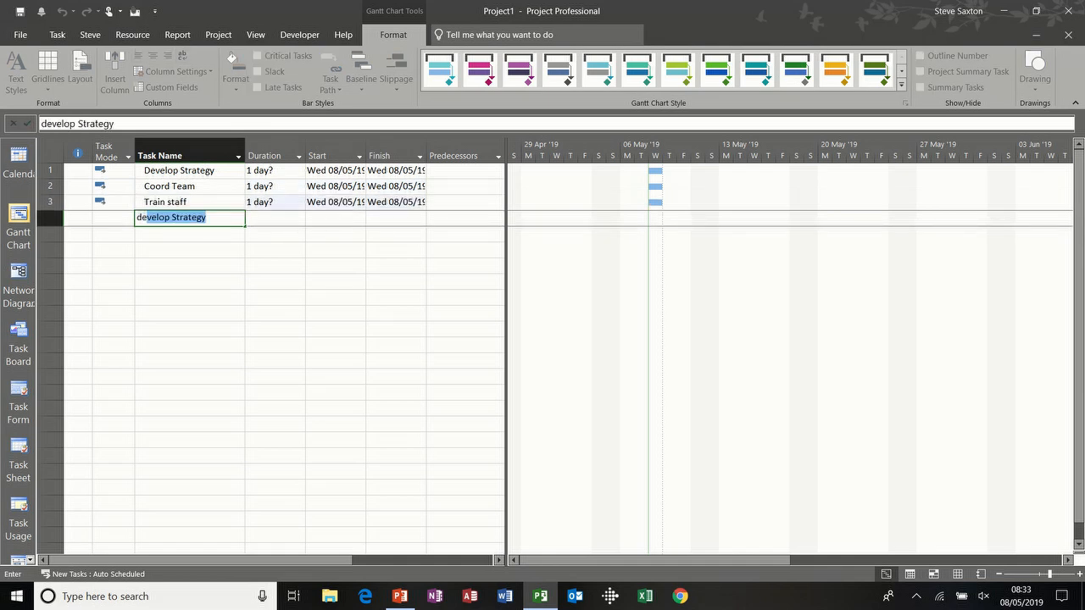
type("velop product")
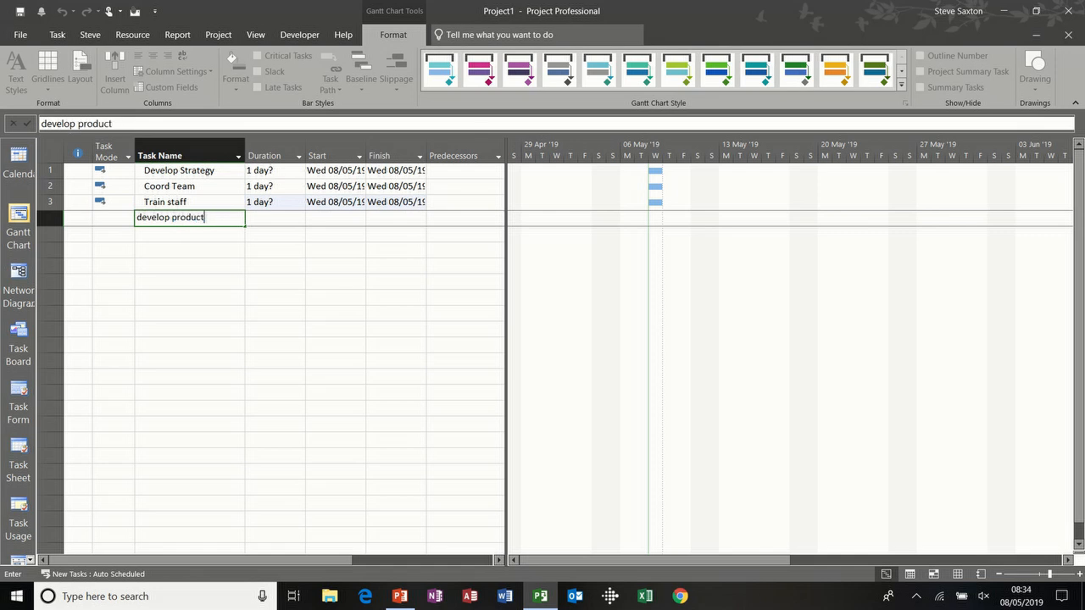
key("Return")
type("test produc")
key("Return")
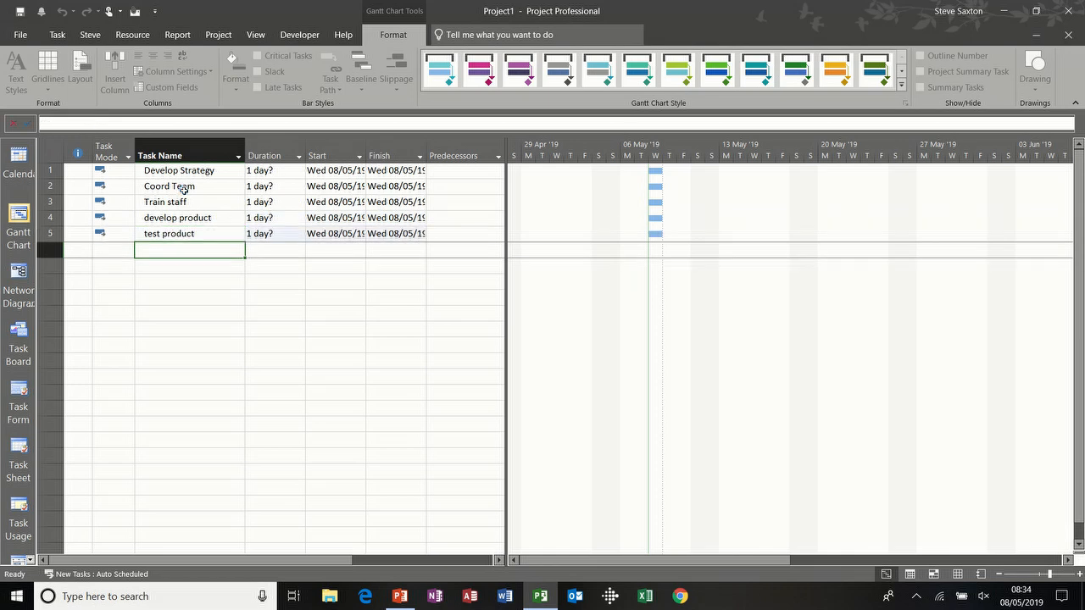
type("market product")
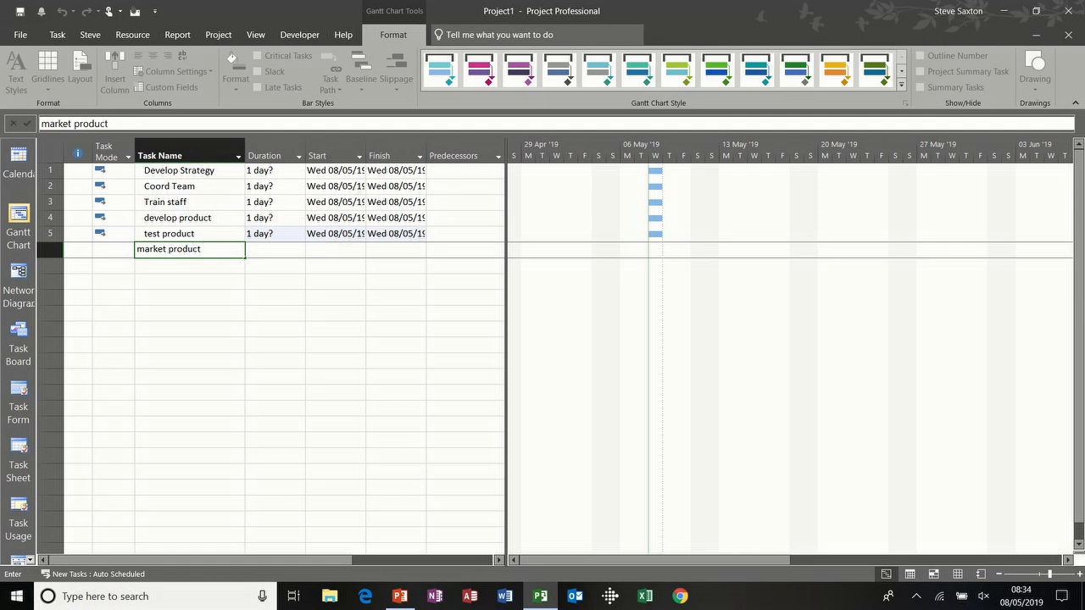
key("Return")
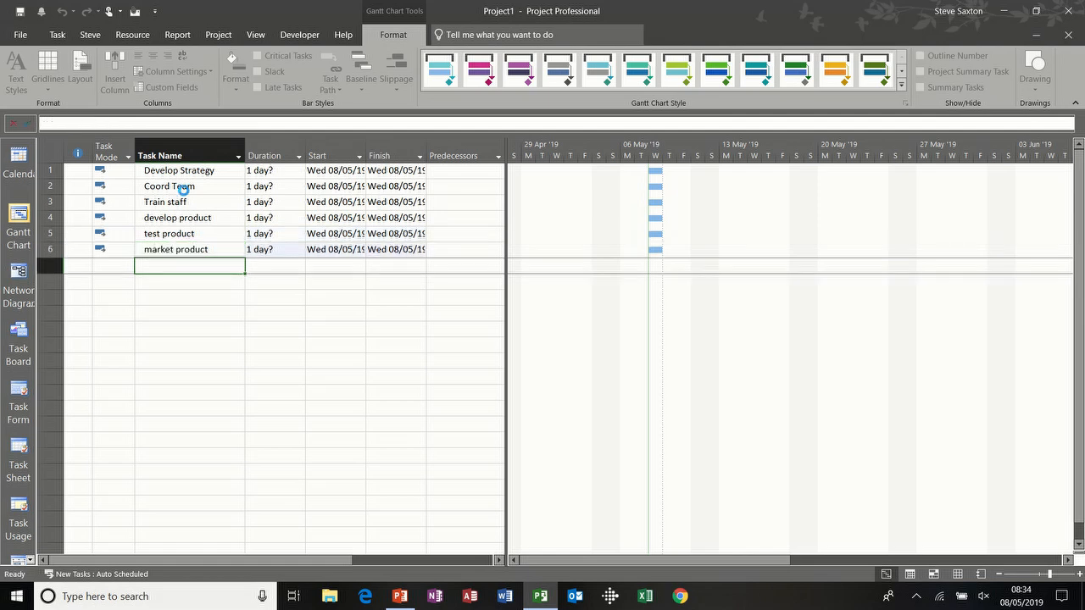
type("sell product")
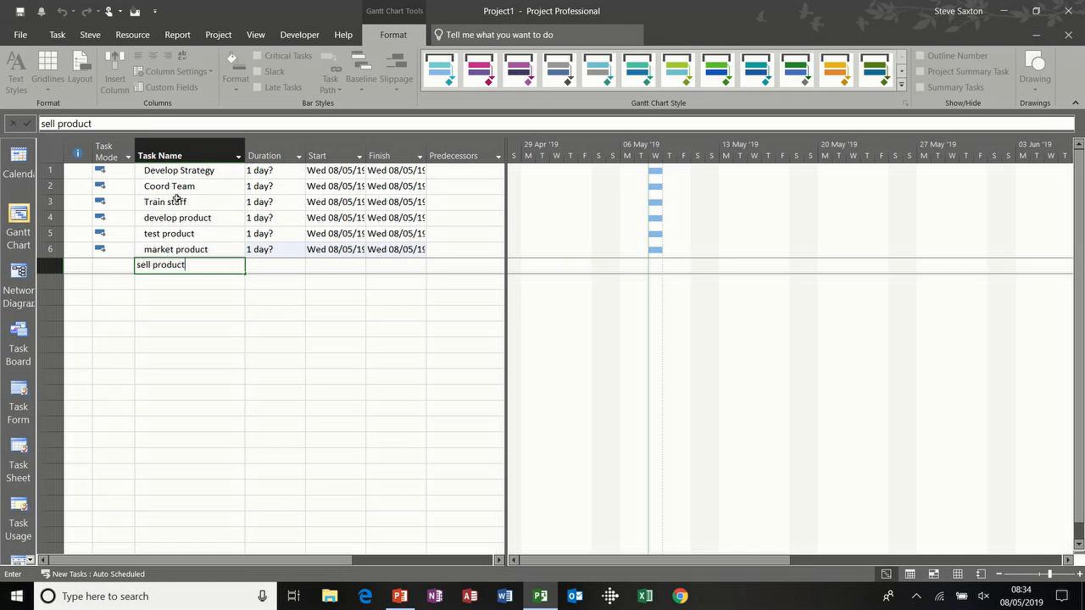
left_click(188, 284)
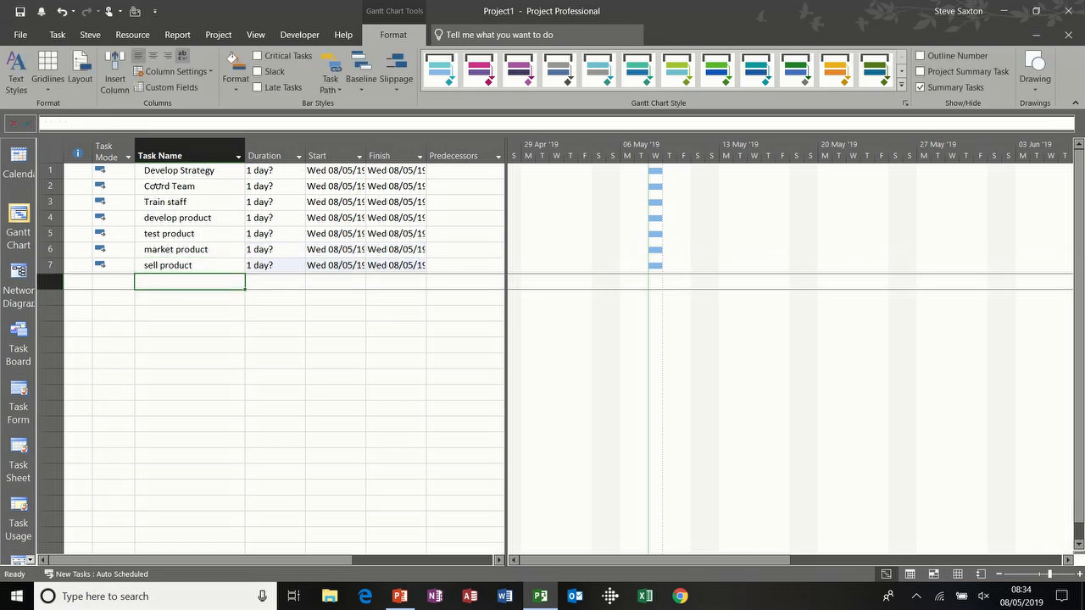
Indent the tasks from Coord Team through sell product as subtasks of Develop Strategy
left_click(201, 170)
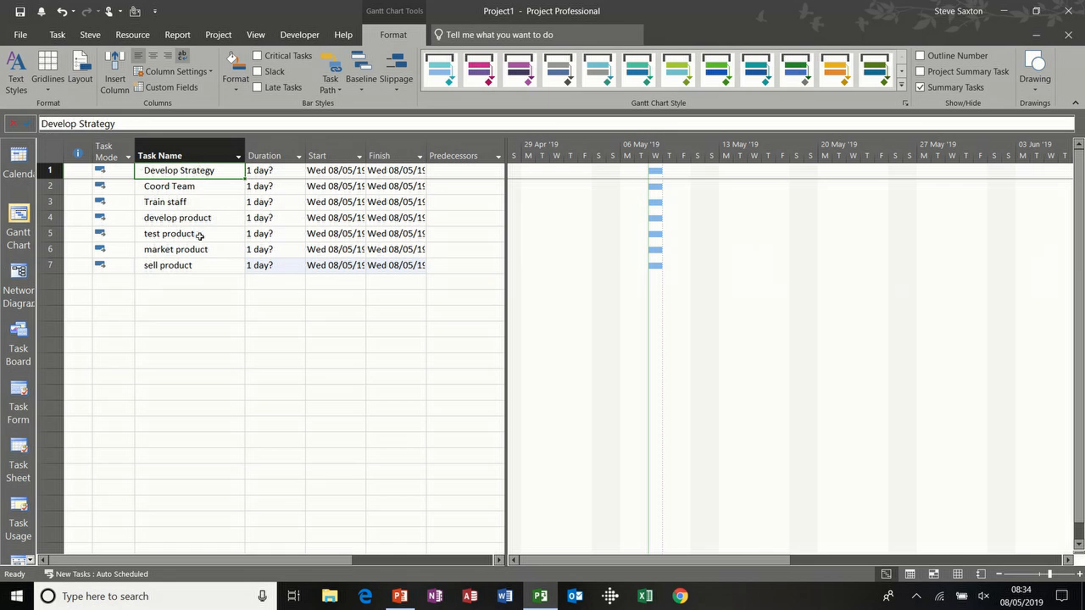
left_click_drag(49, 186, 49, 265)
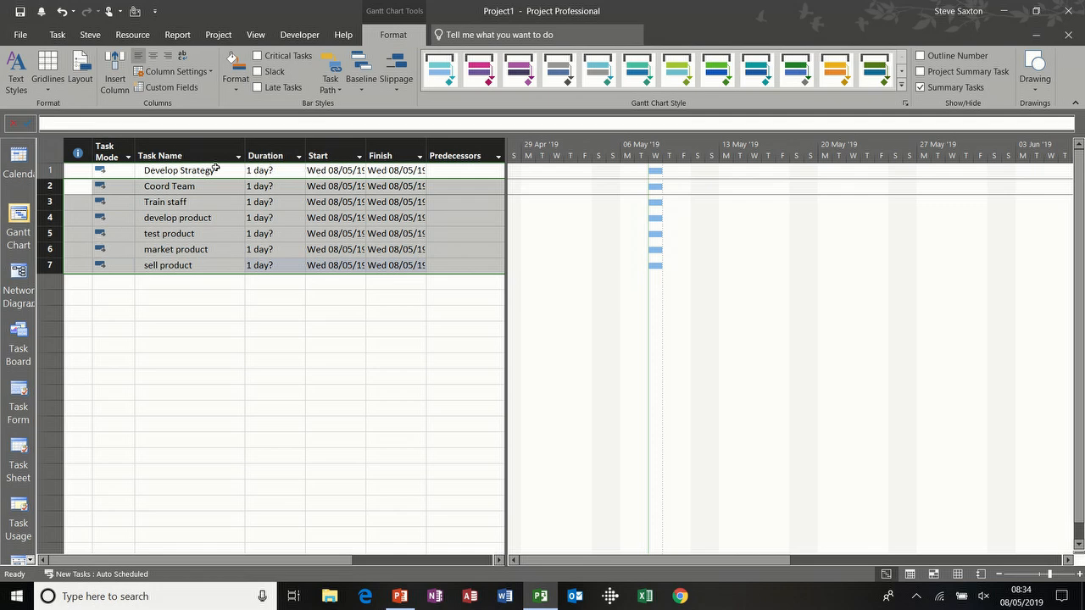
left_click(56, 35)
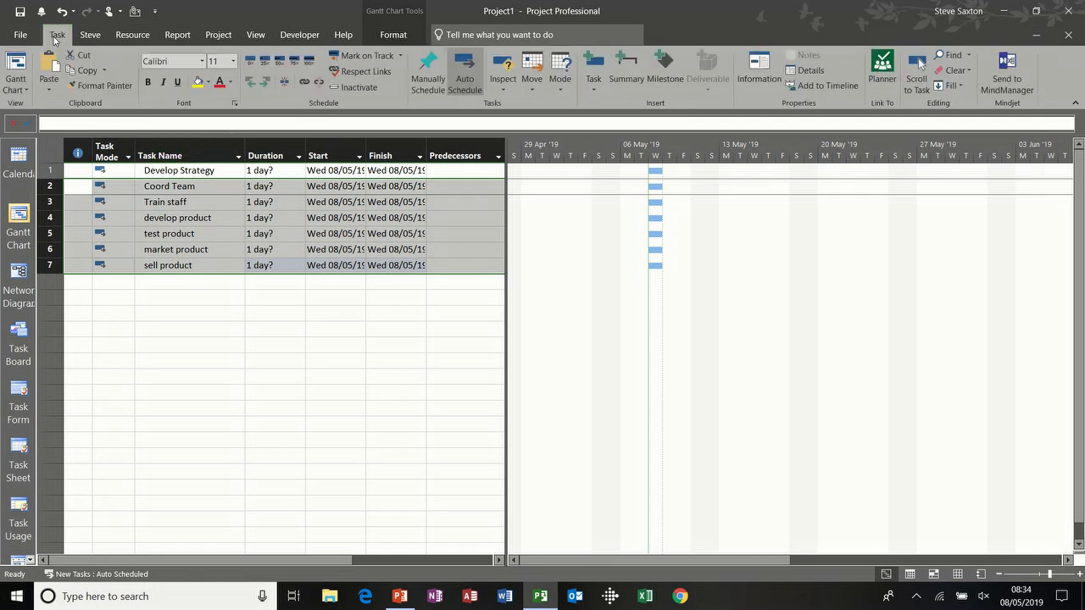
left_click(265, 81)
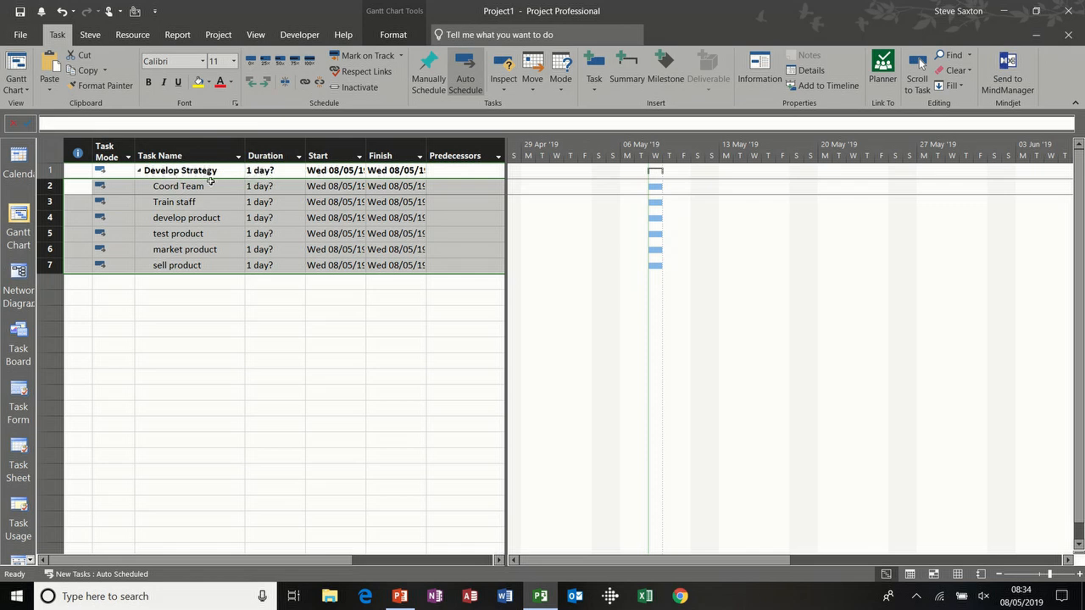
left_click(275, 170)
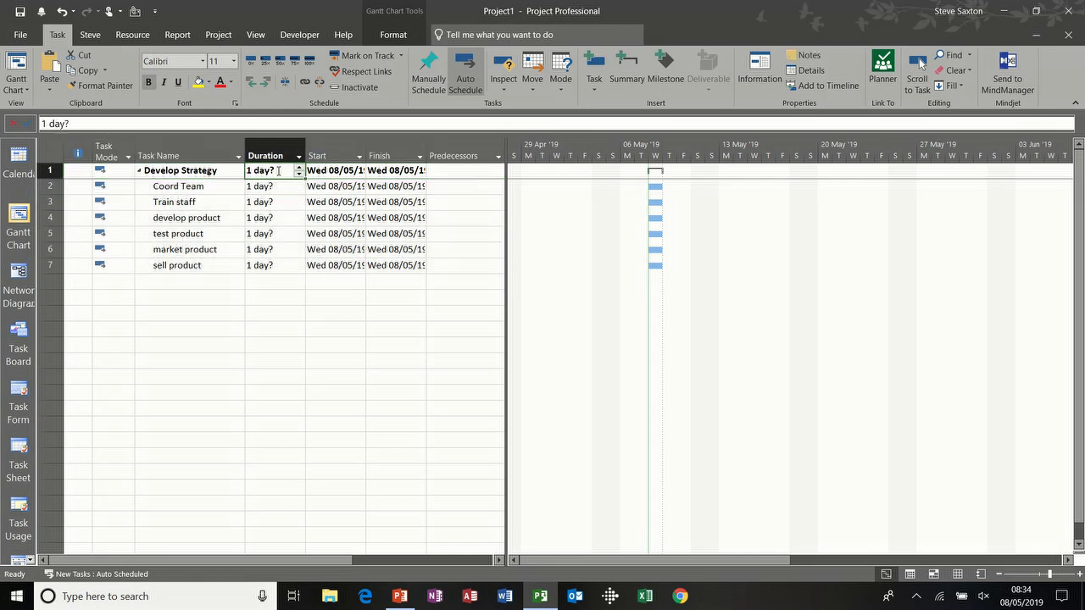
left_click(216, 171)
left_click(128, 173)
left_click(127, 173)
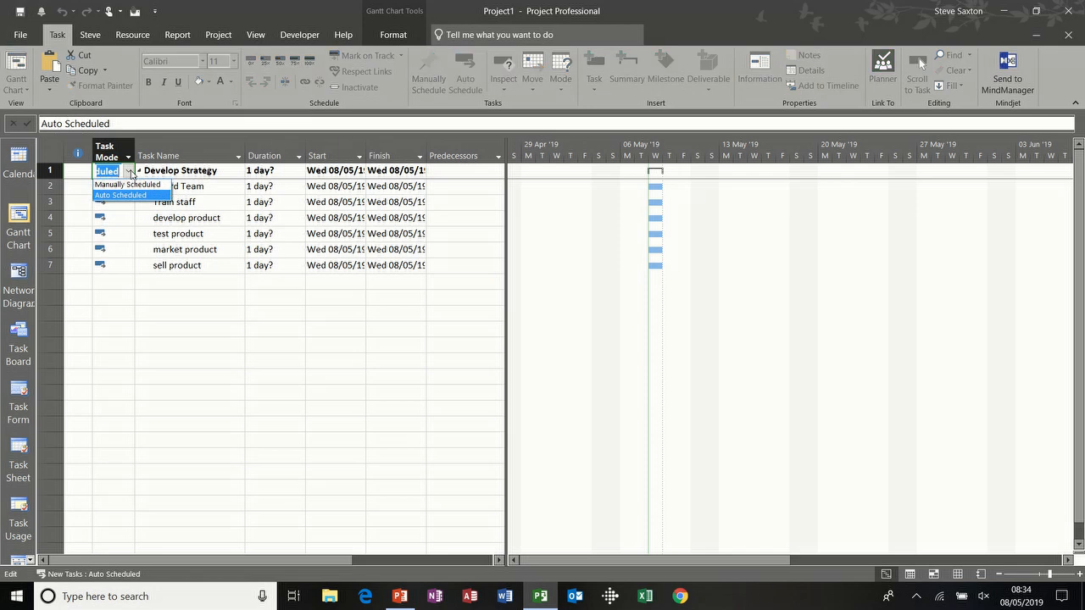
left_click(131, 173)
Set the duration of Coord Team to 5 days and of Train staff to 3 days
left_click(208, 187)
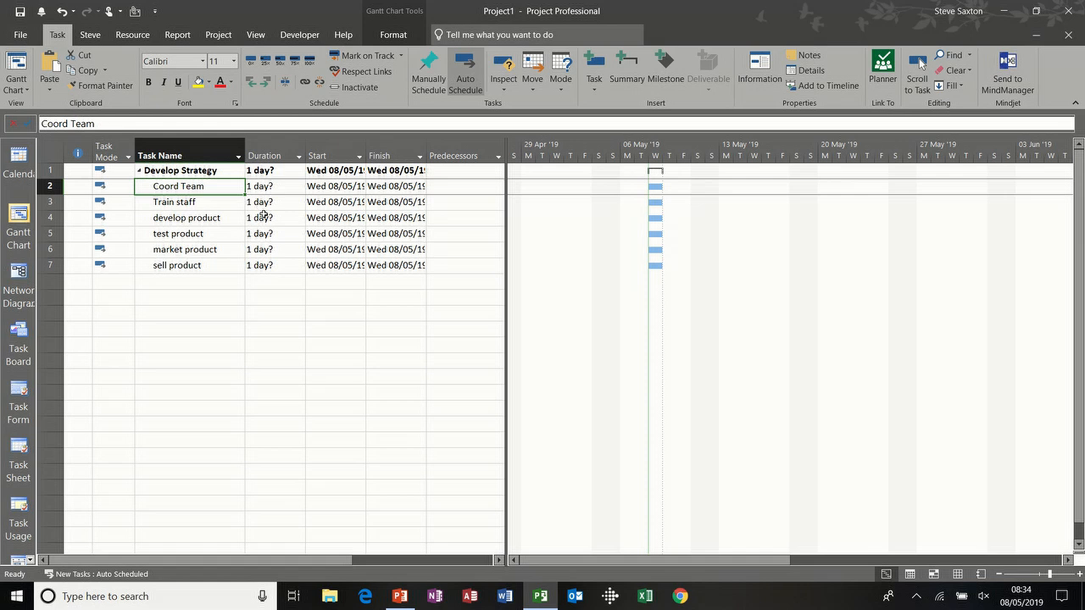
left_click(252, 185)
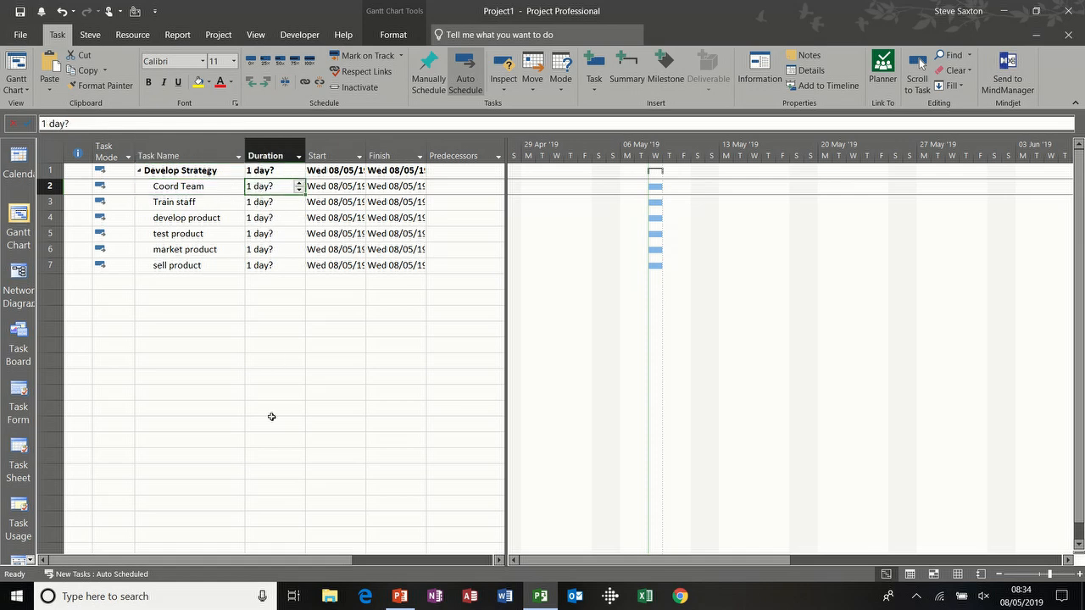
type("5")
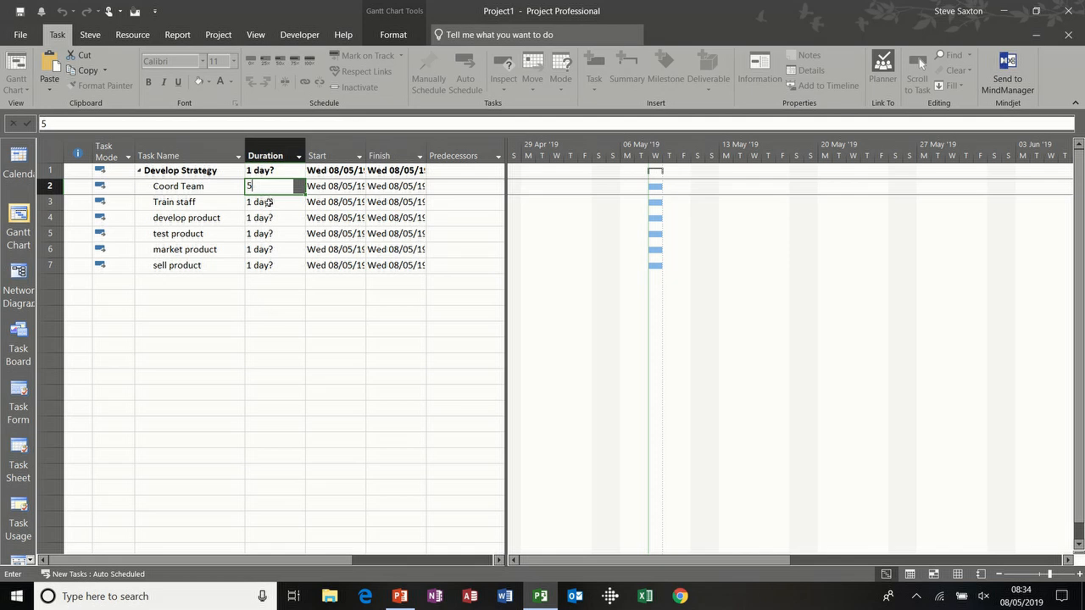
key("Return")
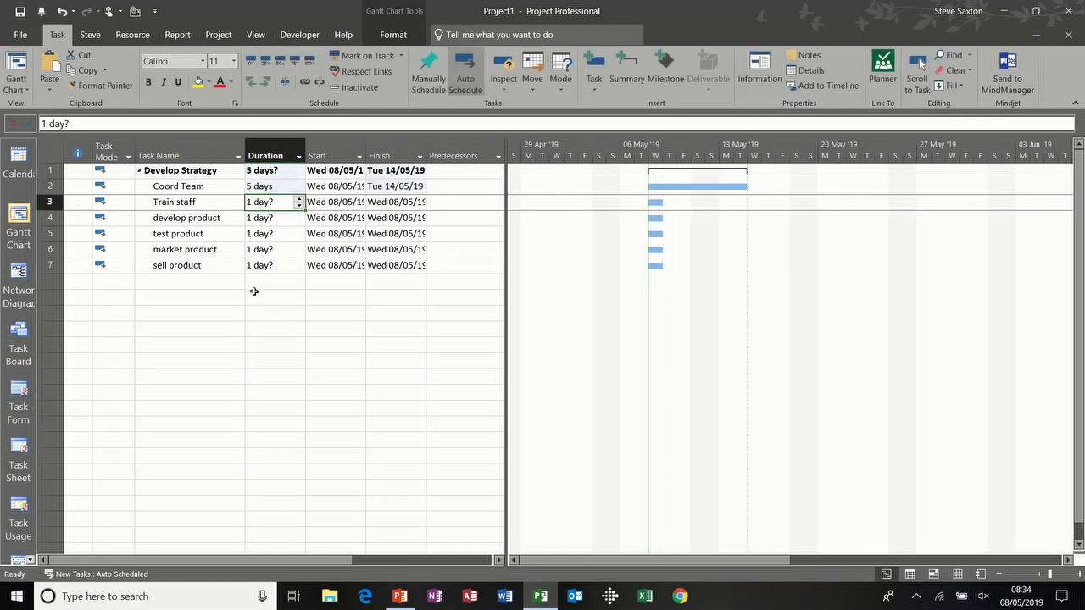
type("3")
key("Return")
Set the durations of develop product, test product and market product to 5 days each
type("5")
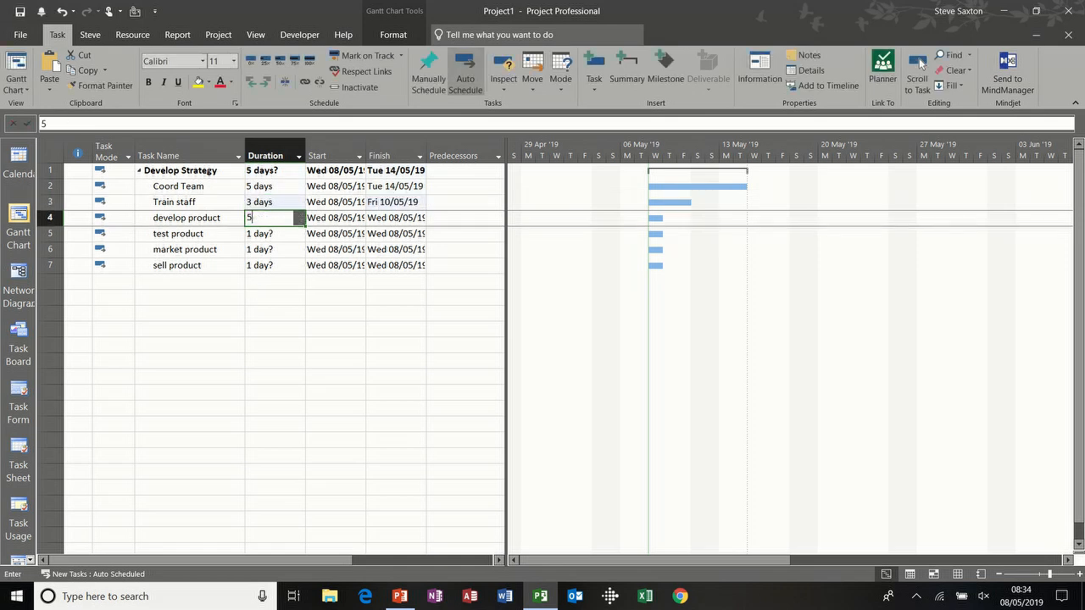
key("Return")
type("5")
key("Return")
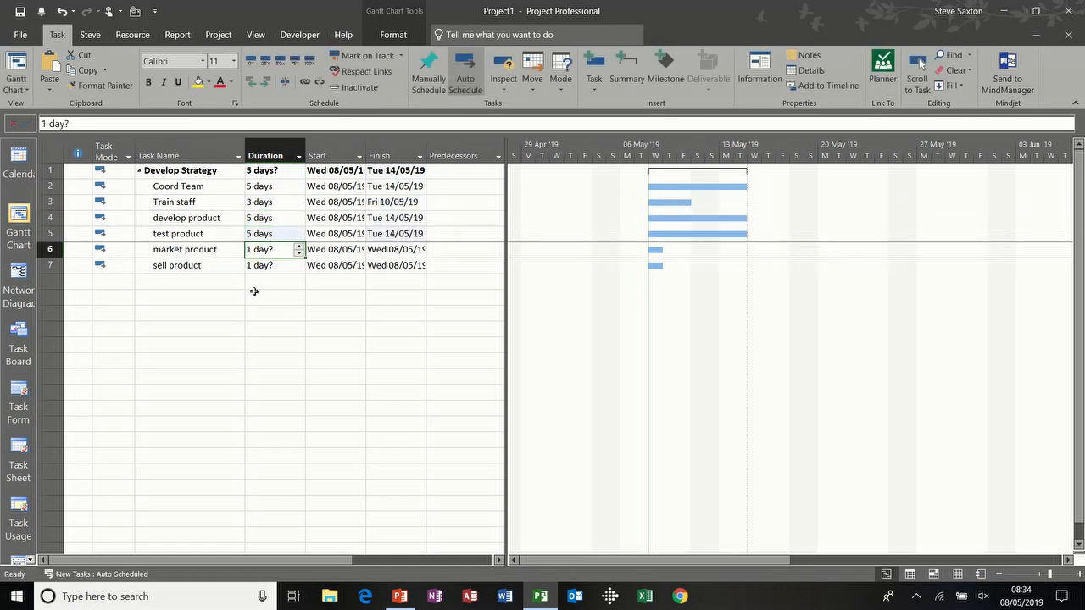
type("5")
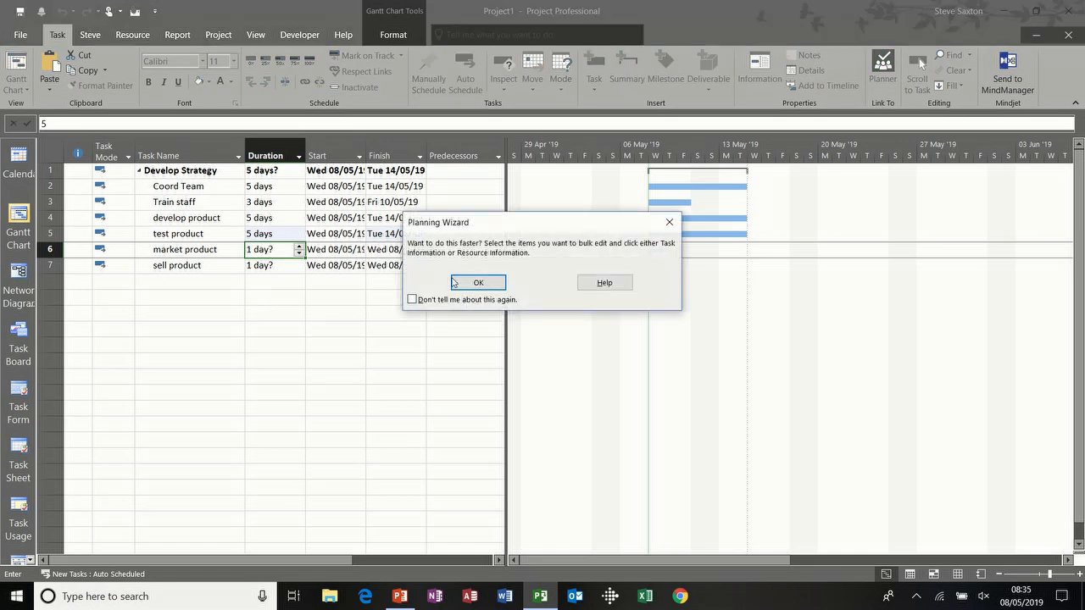
left_click(470, 286)
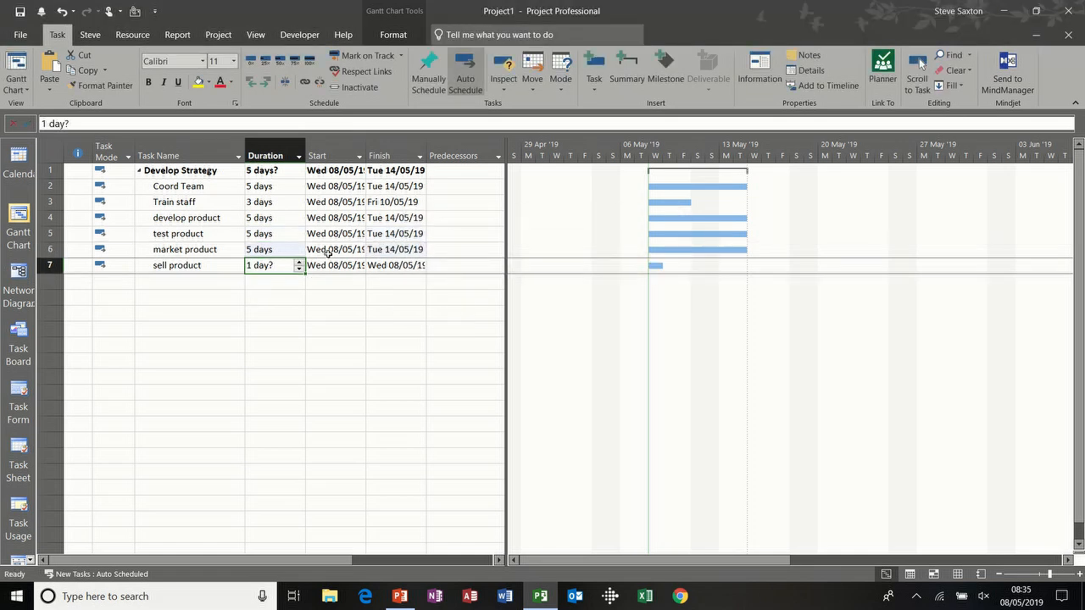
Fill develop product's duration down through market product, and set sell product's duration to 3 days
left_click(289, 221)
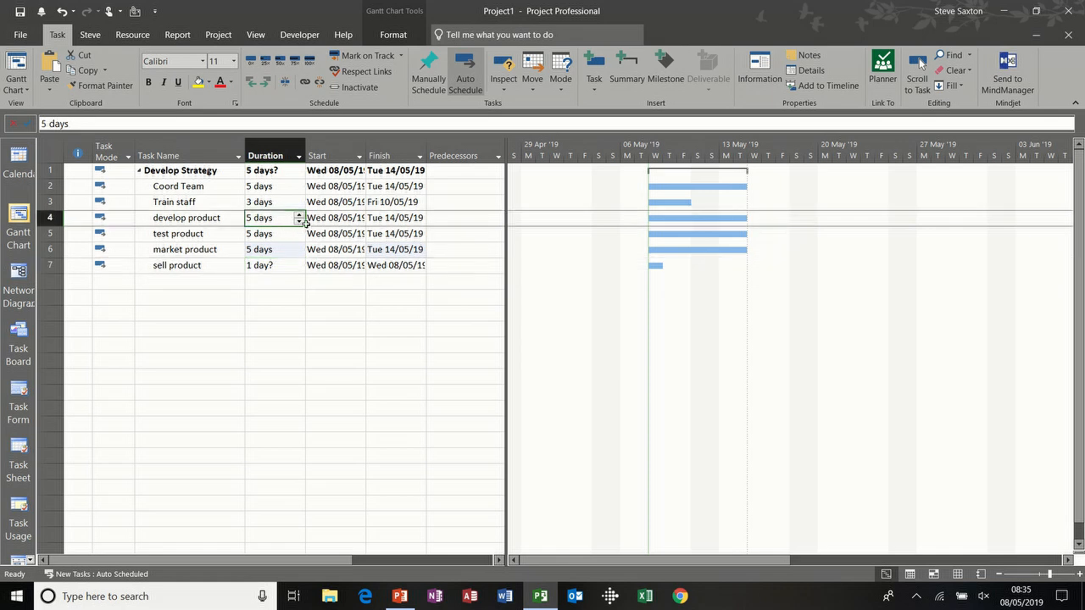
left_click_drag(305, 225, 302, 257)
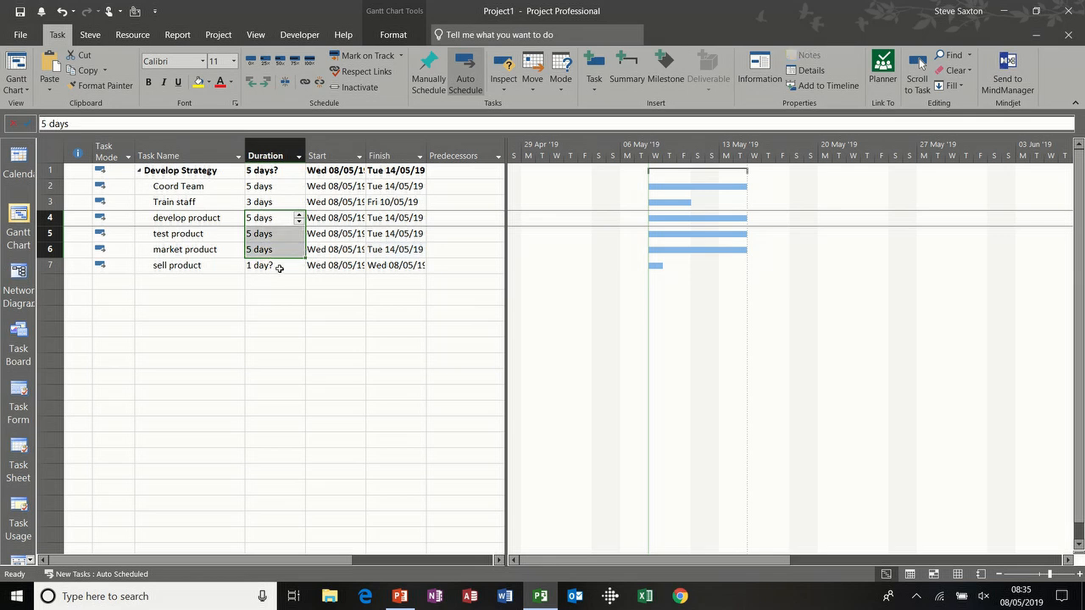
left_click(279, 266)
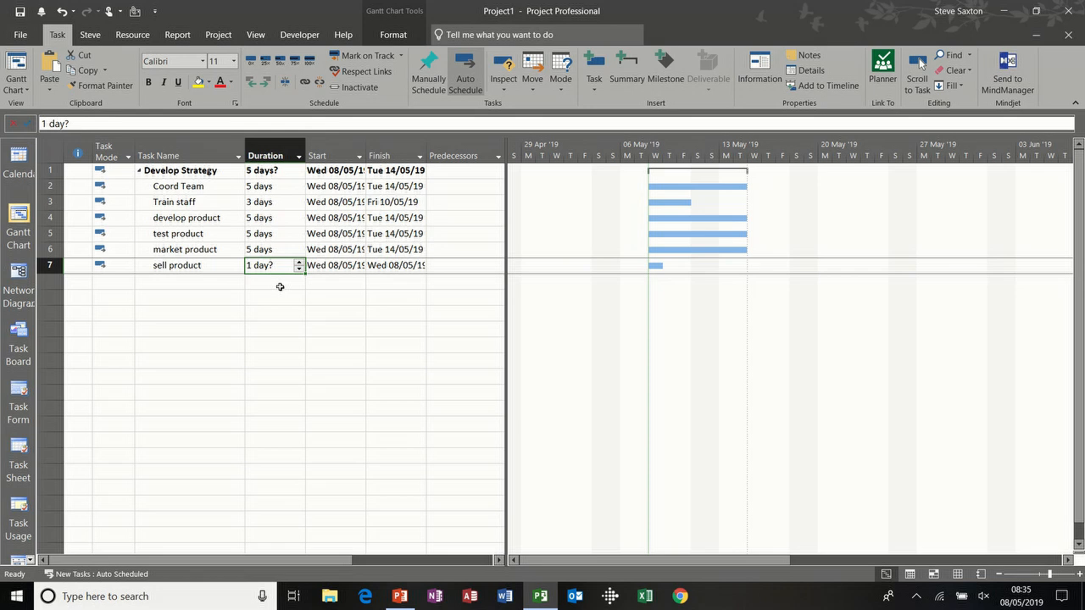
type("3")
left_click(224, 281)
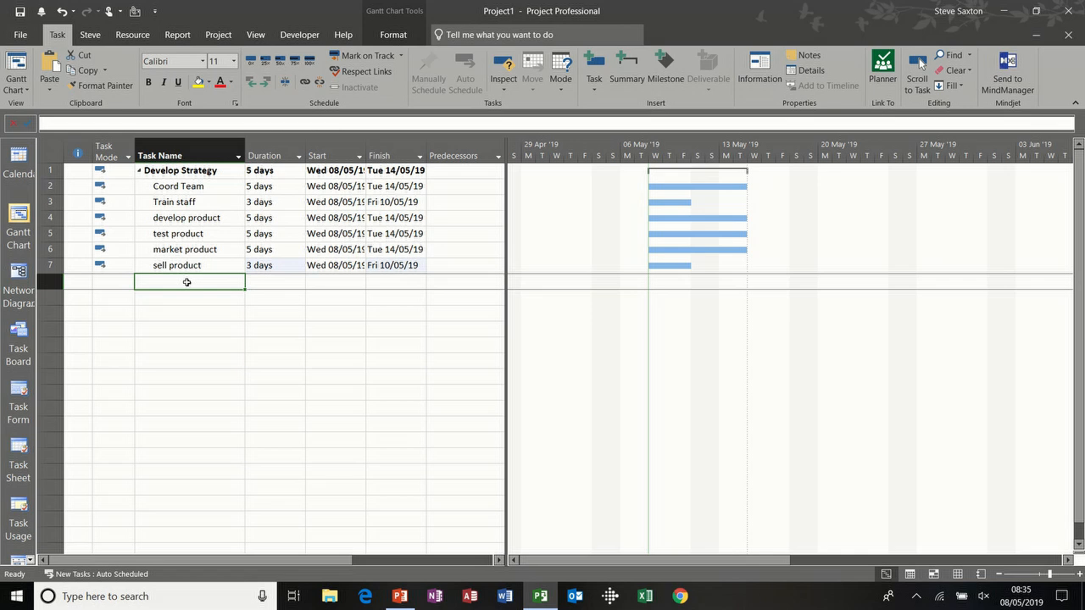
Insert a recurring task named Team Meeting, weekly on Wednesday from Wed 08/05/19, ending after 4 occurrences
left_click(594, 90)
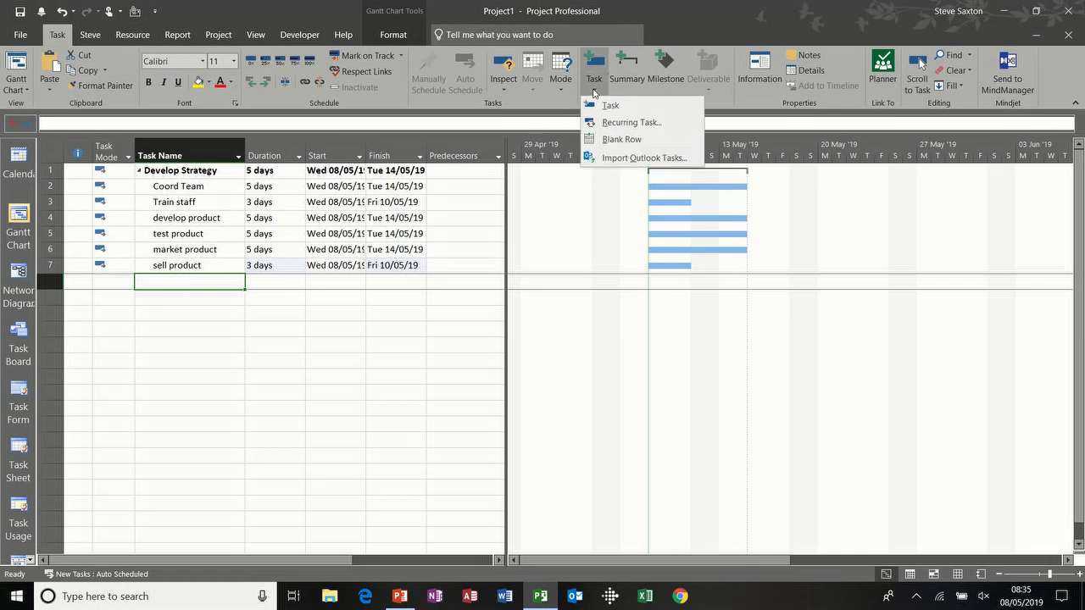
left_click(632, 123)
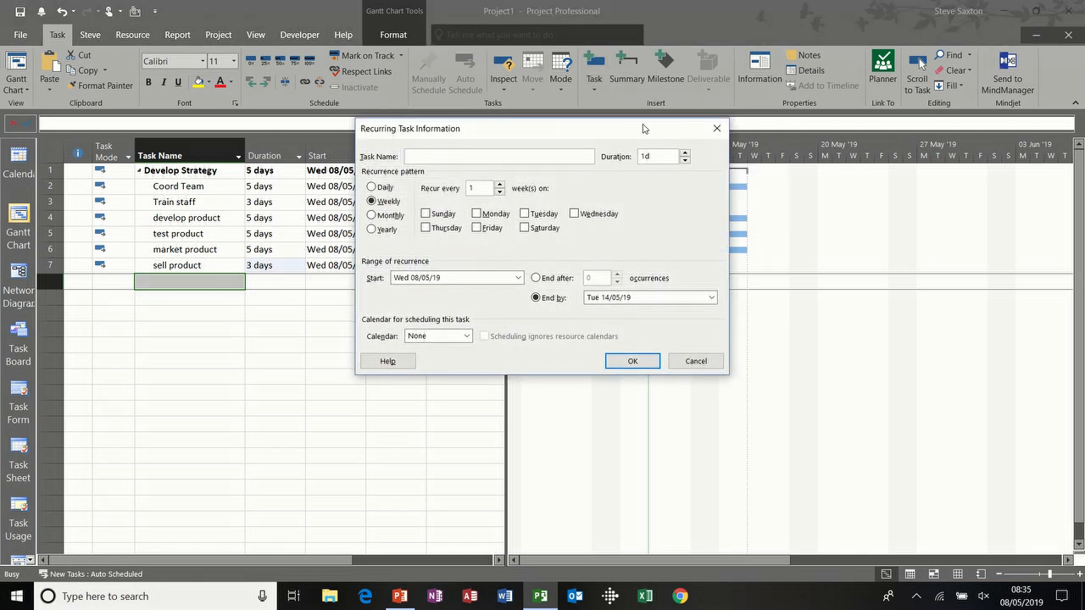
type("Team Meeting")
left_click(575, 216)
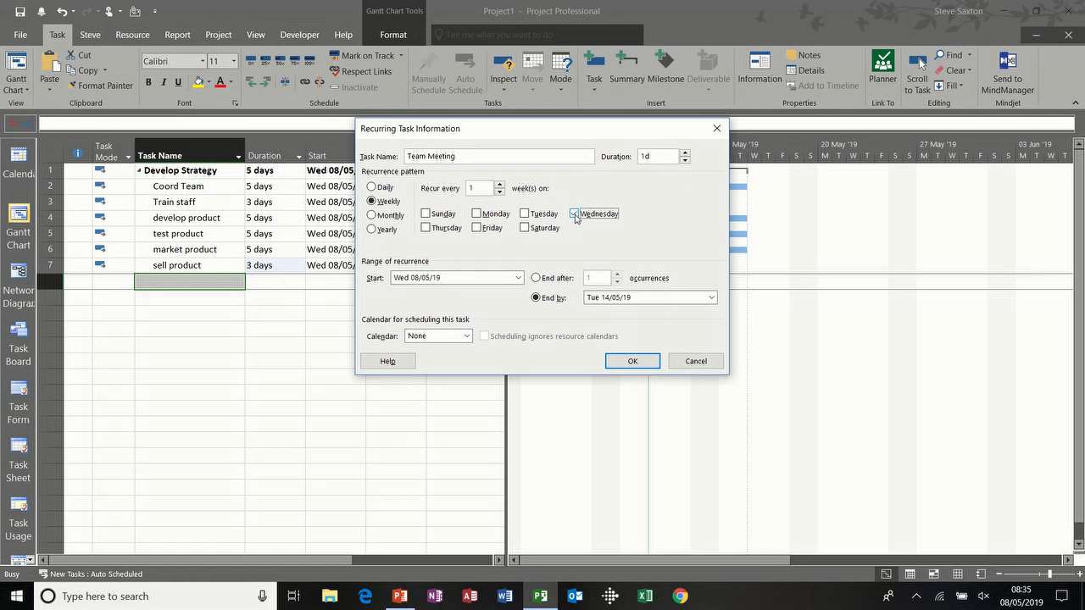
left_click(536, 278)
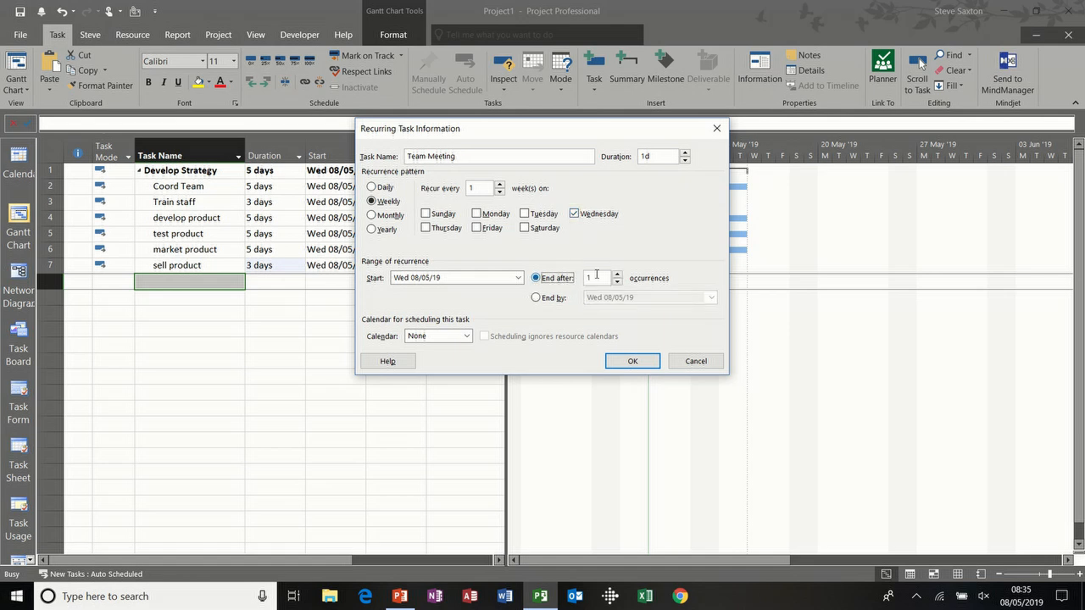
left_click(618, 275)
left_click(618, 276)
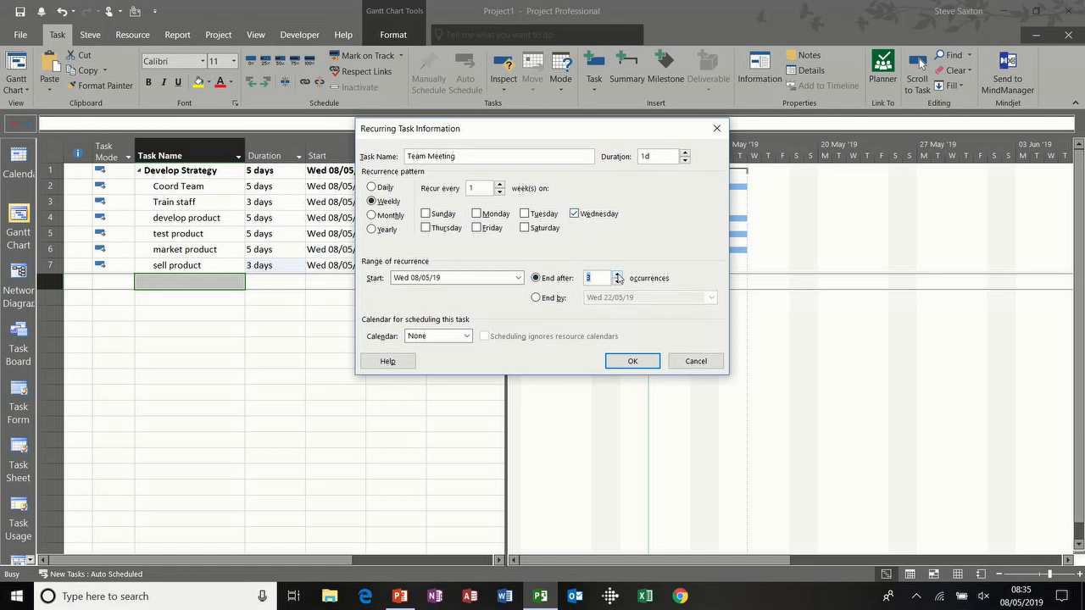
left_click(630, 361)
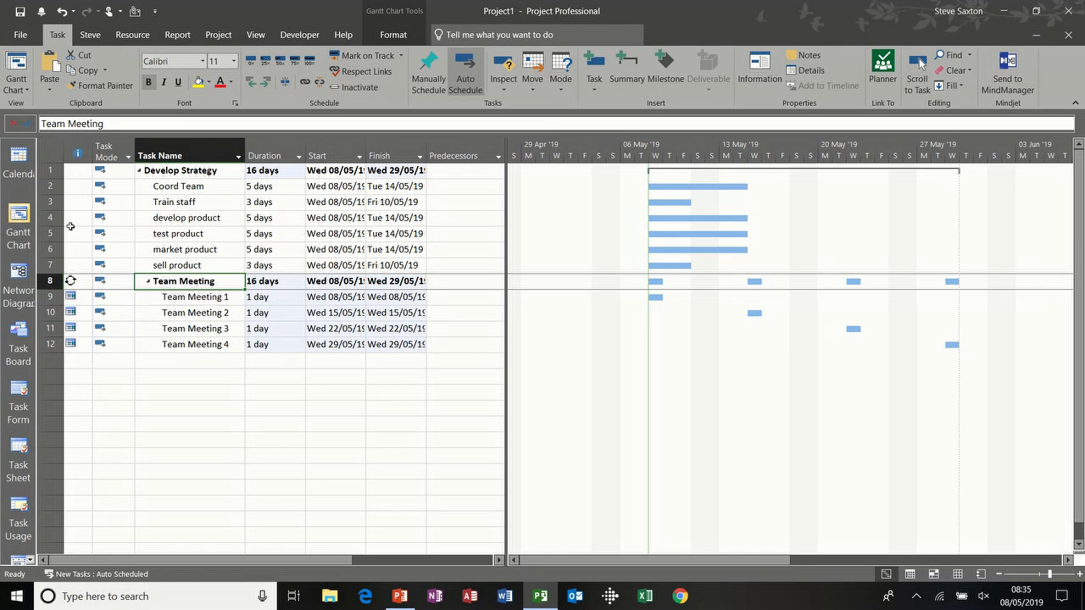
Collapse the Team Meeting and Develop Strategy subtasks, and expand both summary tasks again to review the outline
mouse_move(73, 296)
left_click(150, 283)
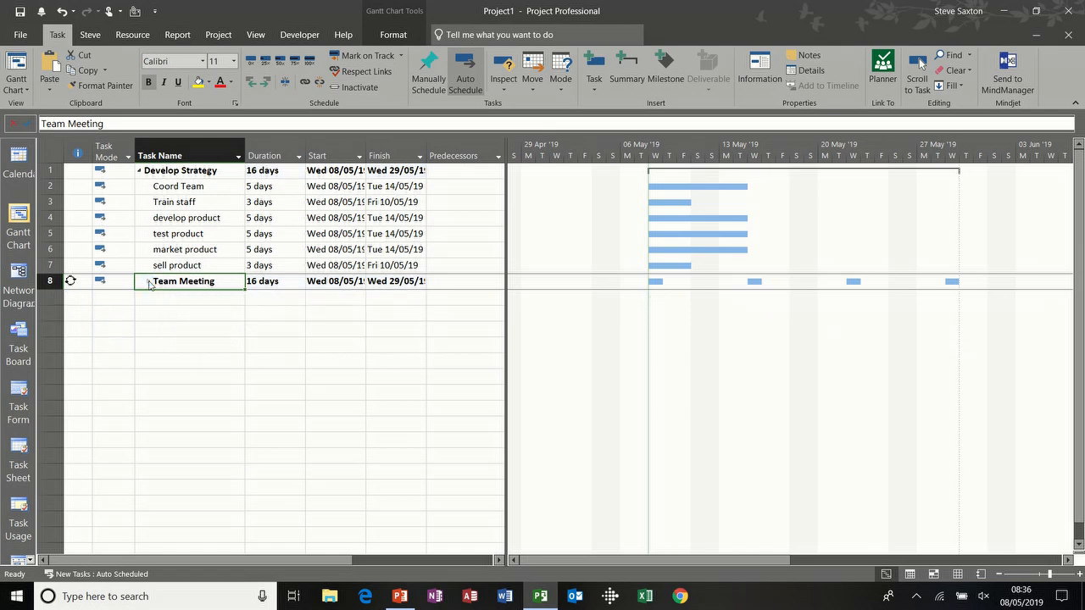
left_click(140, 171)
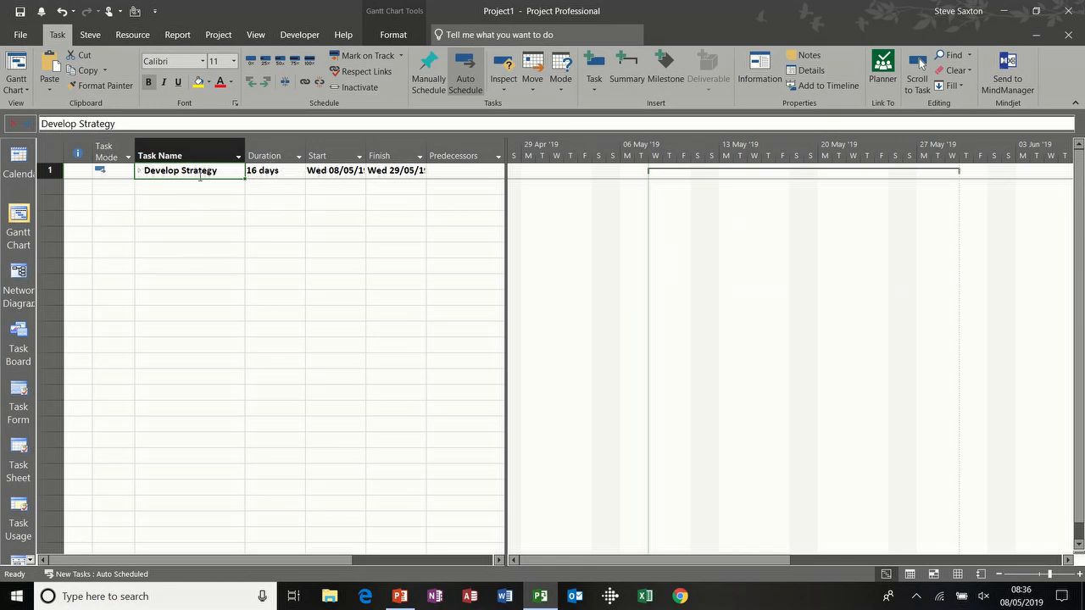
left_click(140, 172)
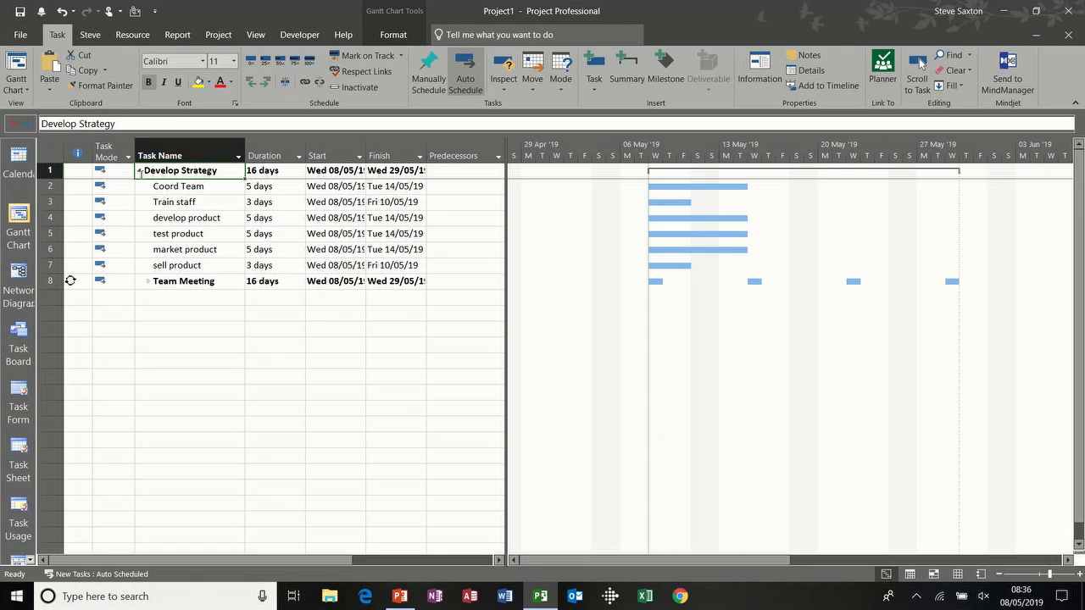
left_click(149, 282)
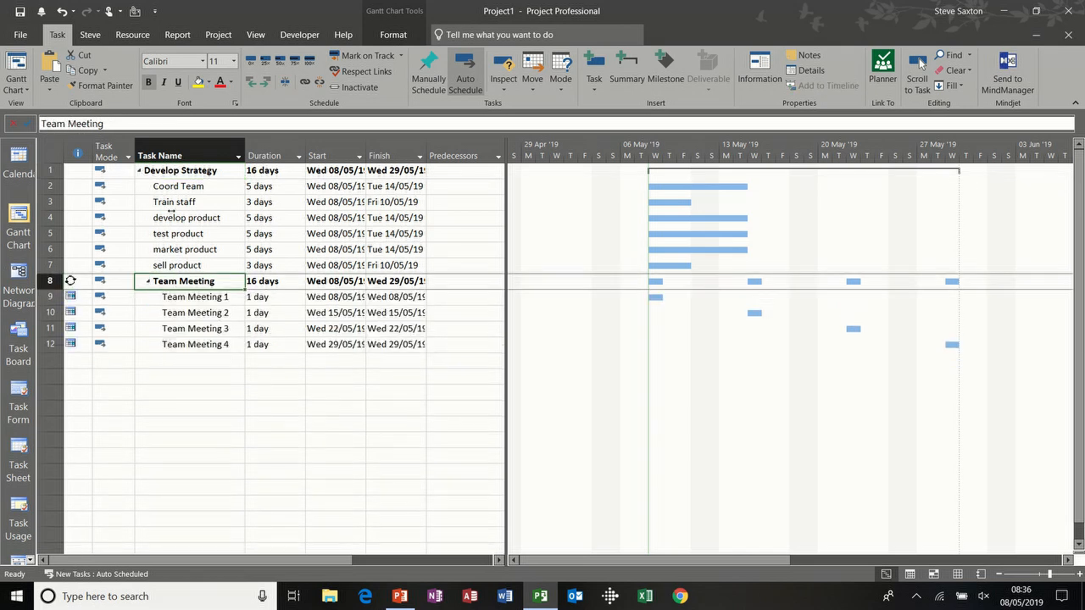
Outdent Team Meeting to the same level as Develop Strategy and insert a task named Project A above Develop Strategy
left_click(251, 86)
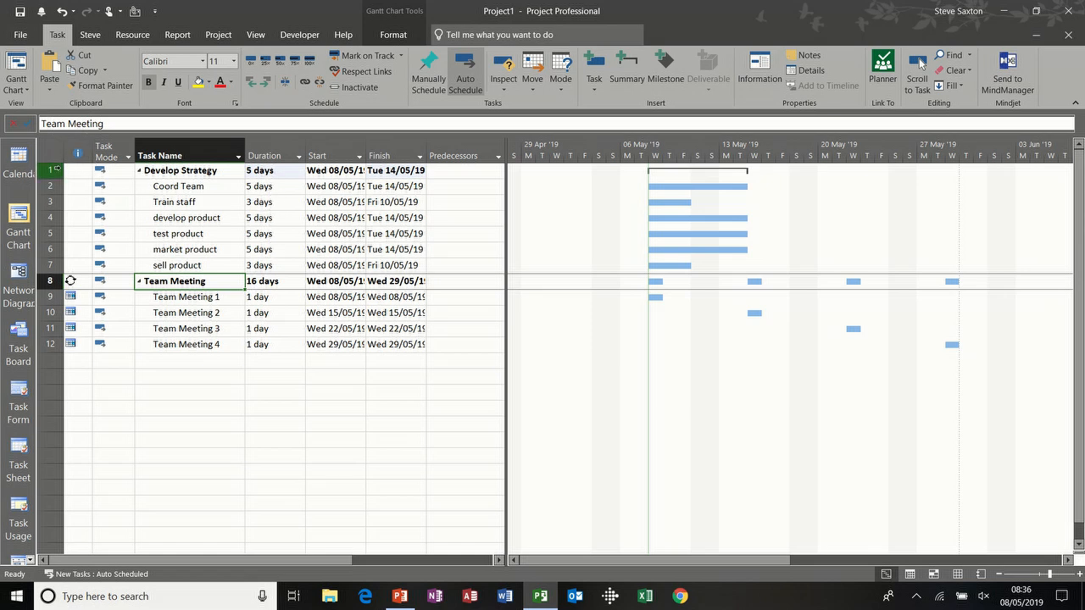
right_click(51, 170)
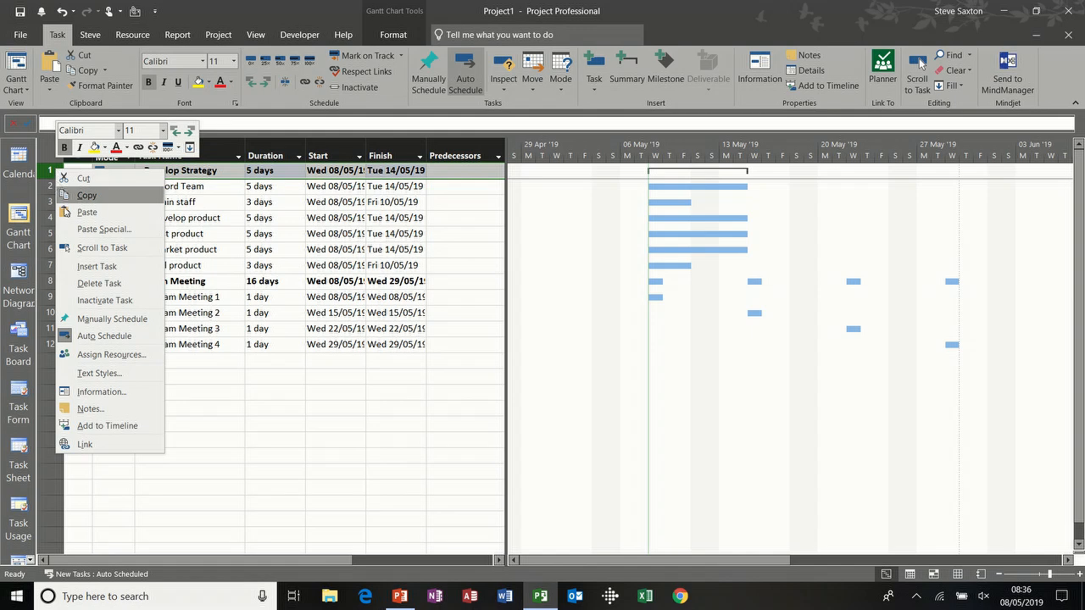
left_click(97, 267)
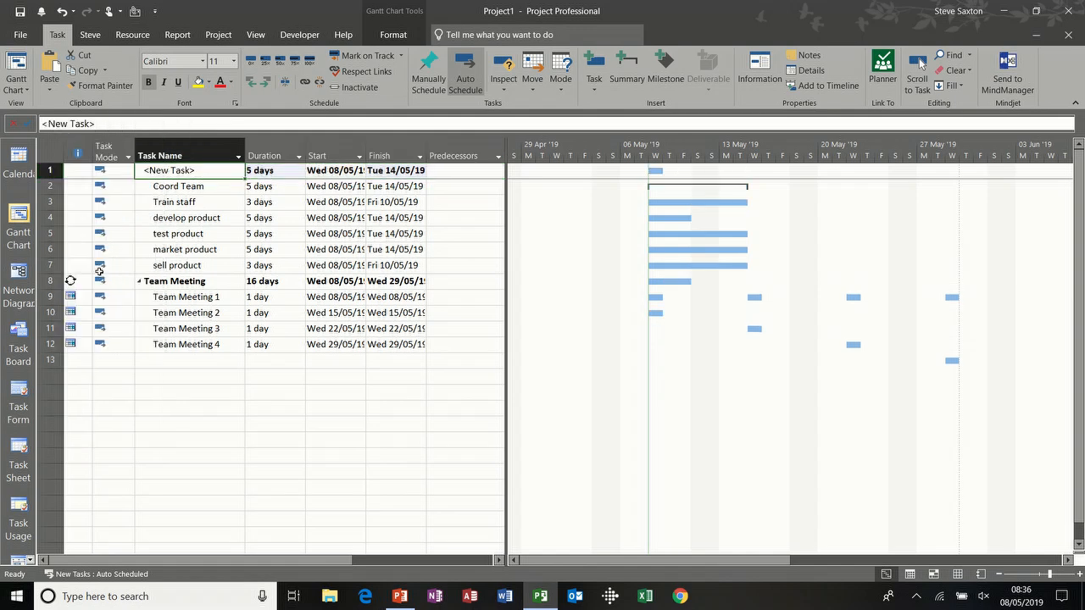
type("Pro")
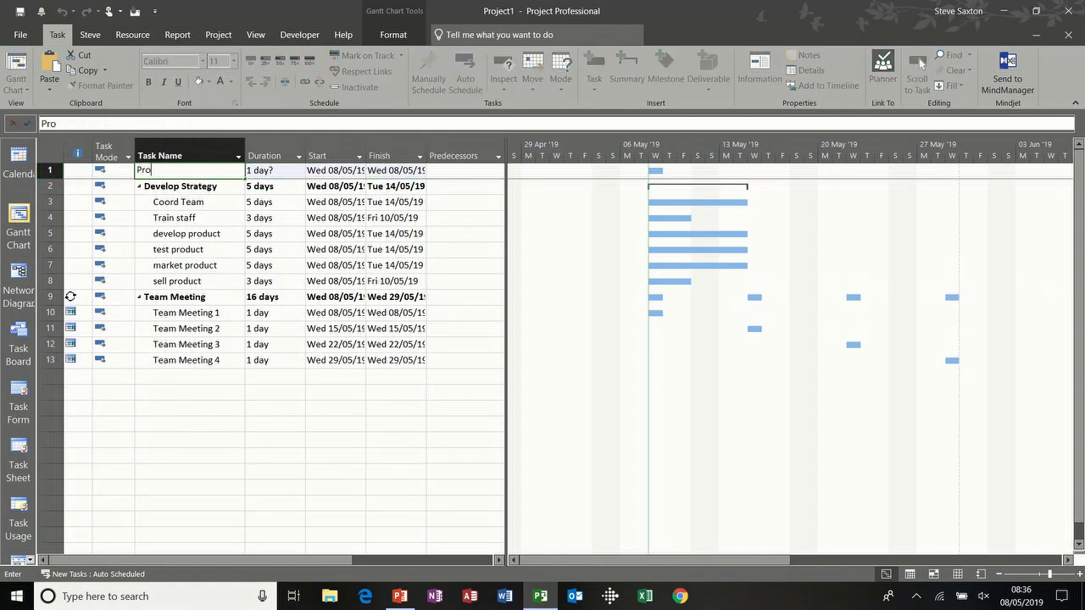
type("ject A")
left_click(231, 233)
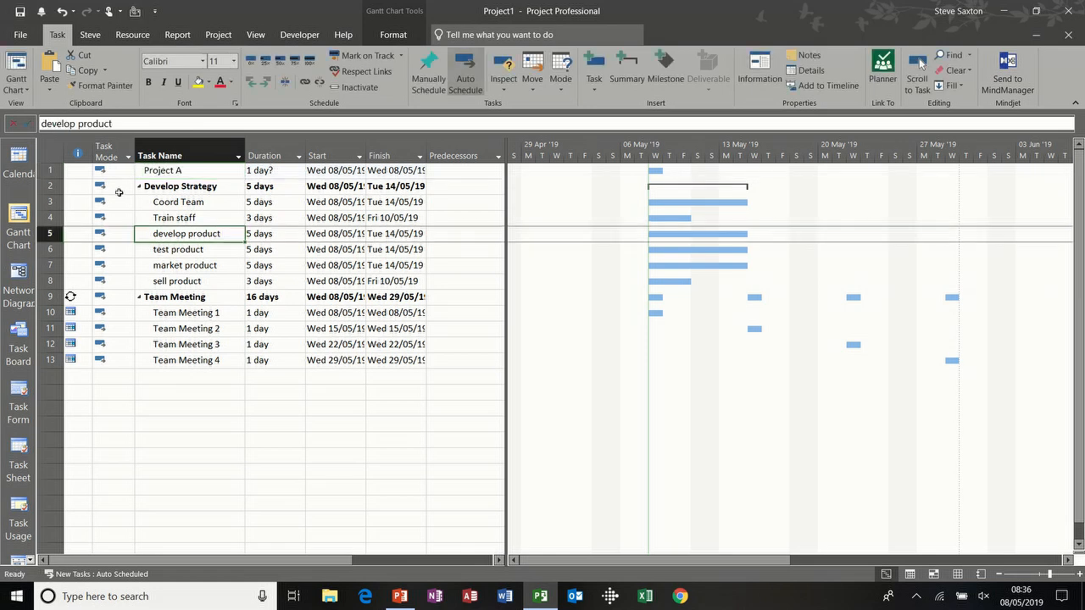
Indent all tasks from Develop Strategy through Team Meeting 4 to make them subtasks of Project A
left_click(49, 187)
left_click_drag(50, 188, 49, 359)
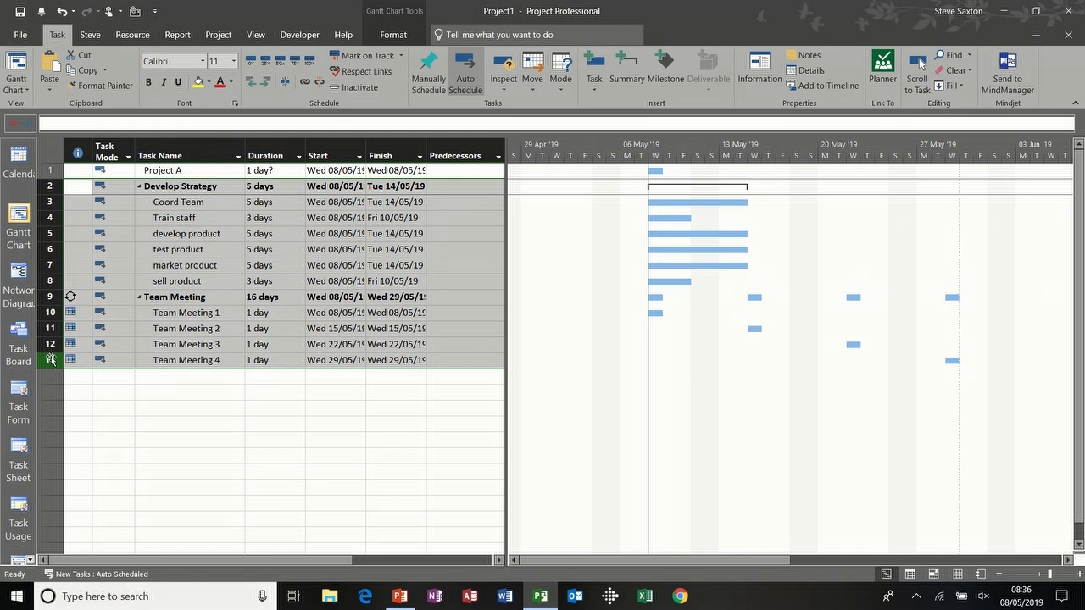
left_click(266, 81)
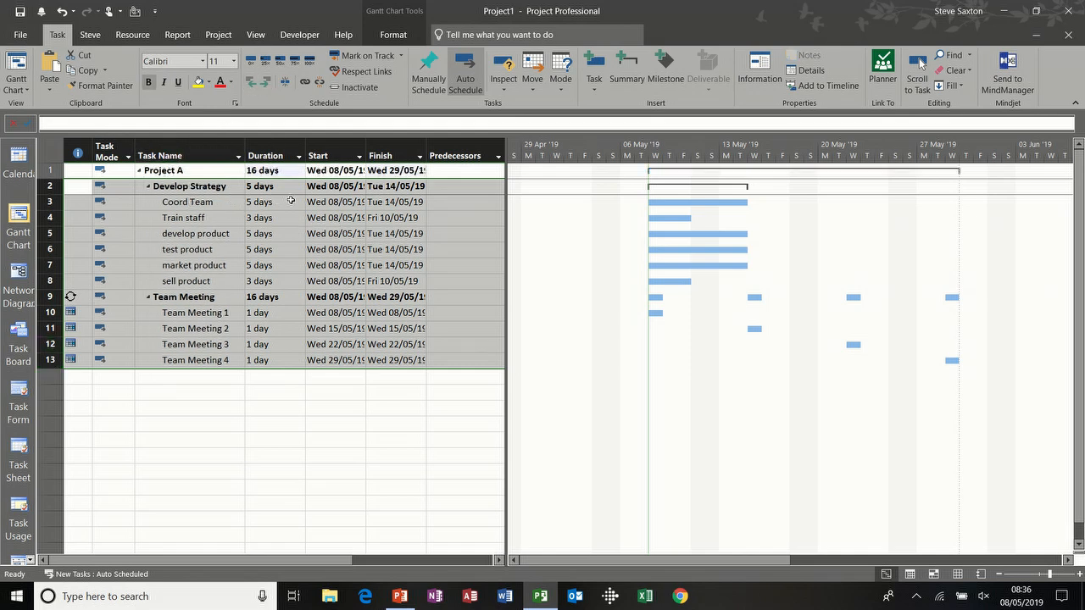
Collapse Develop Strategy and Team Meeting to view the plan under Project A, and expand both again
left_click(149, 186)
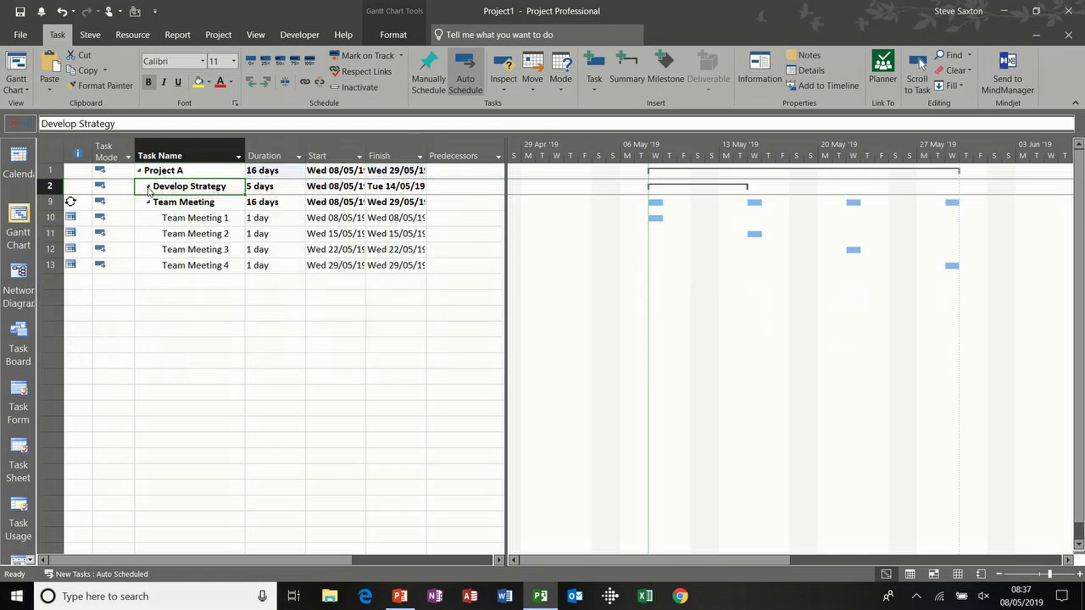
left_click(147, 202)
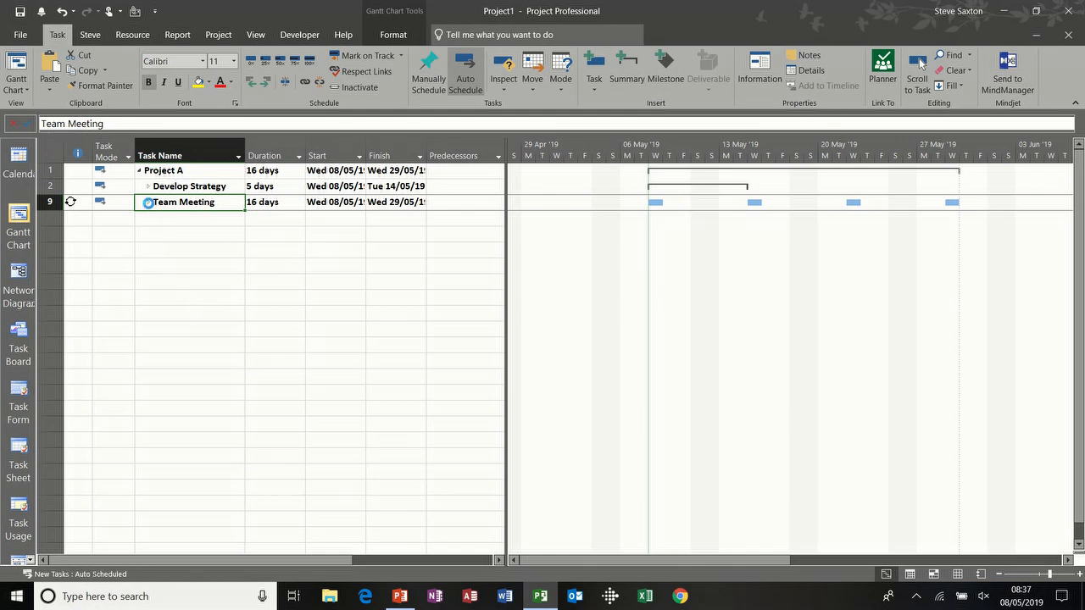
left_click(148, 201)
left_click(148, 187)
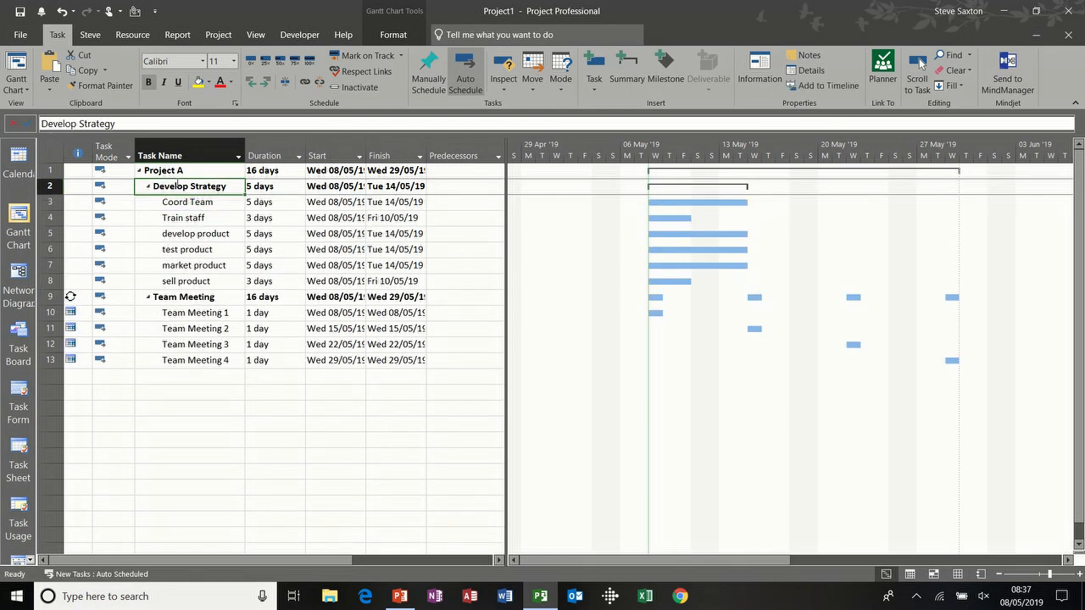
View the task outline at Level 1 and Level 2, and show all subtasks again
left_click(257, 36)
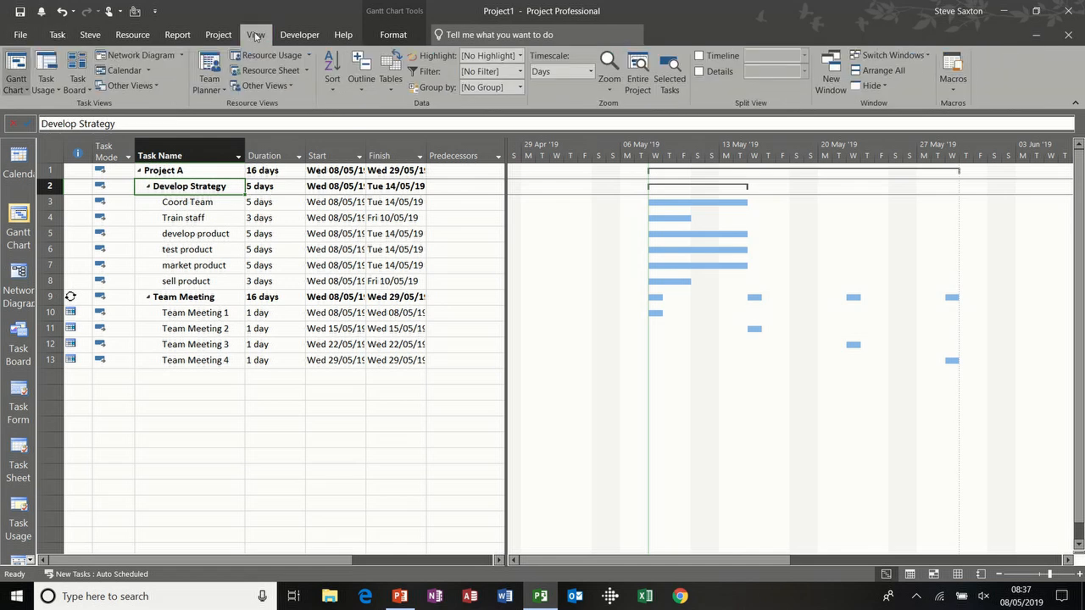
left_click(361, 85)
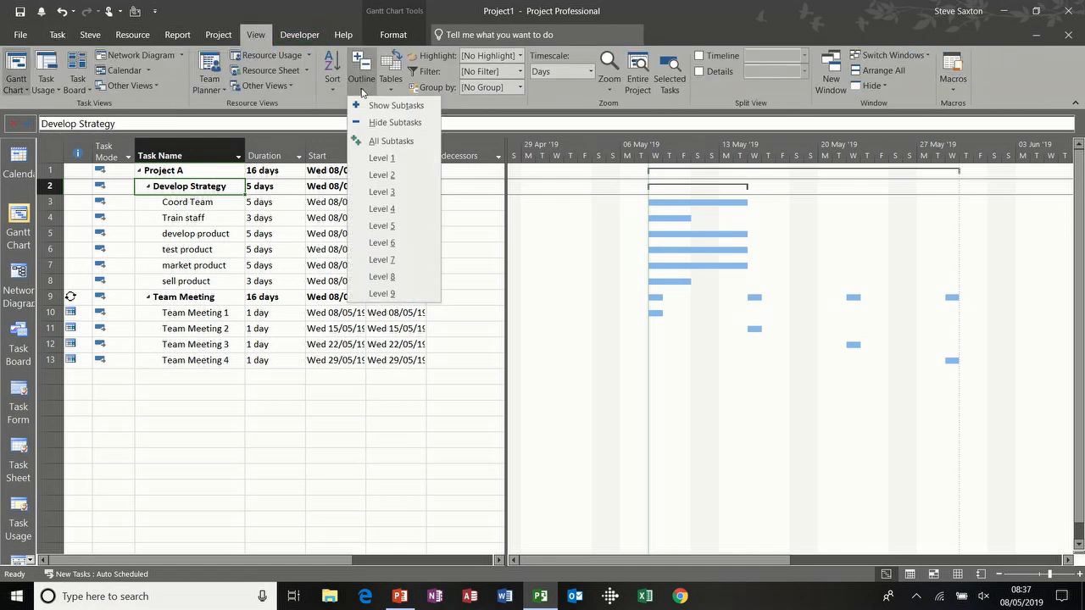
left_click(403, 159)
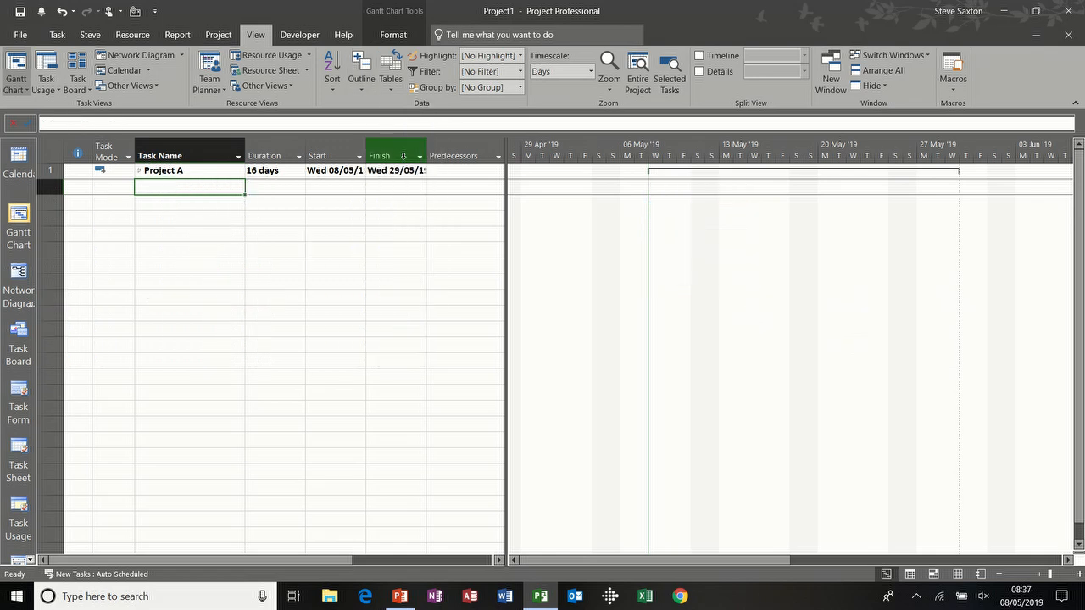
left_click(363, 88)
left_click(388, 173)
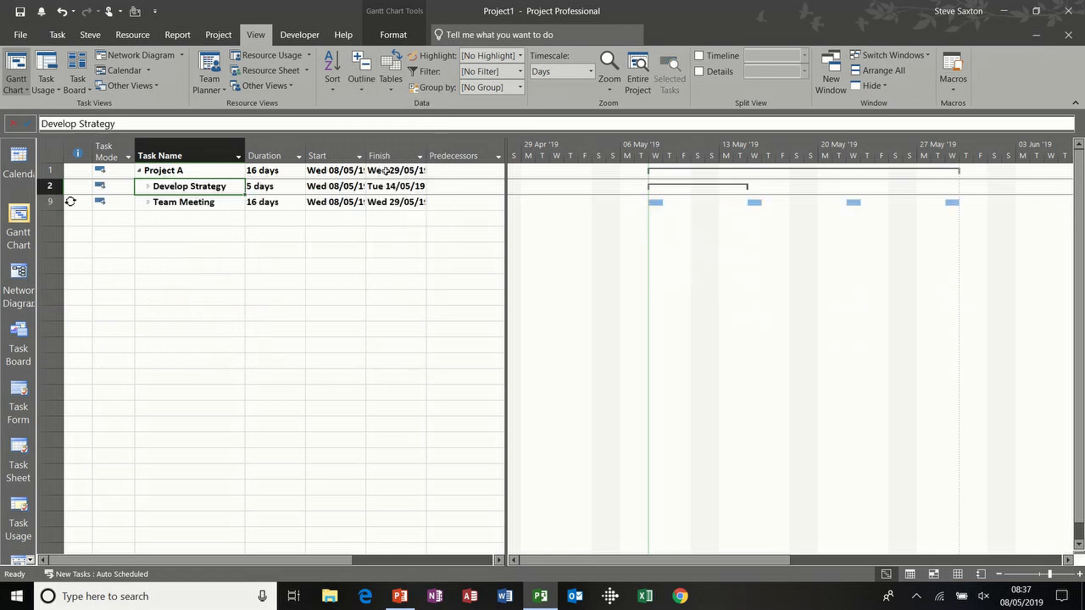
left_click(368, 90)
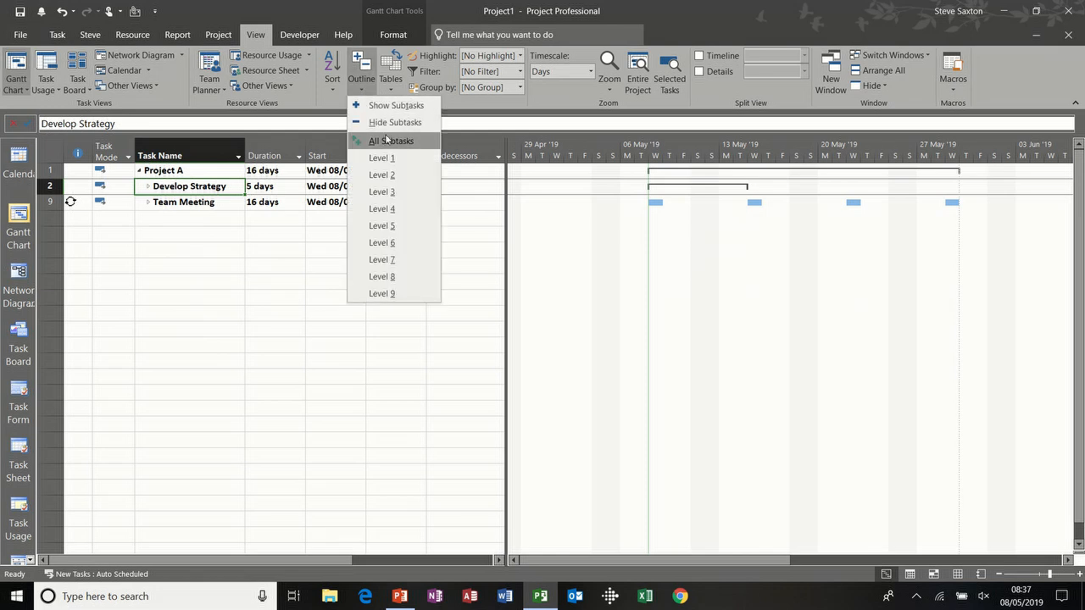
left_click(389, 141)
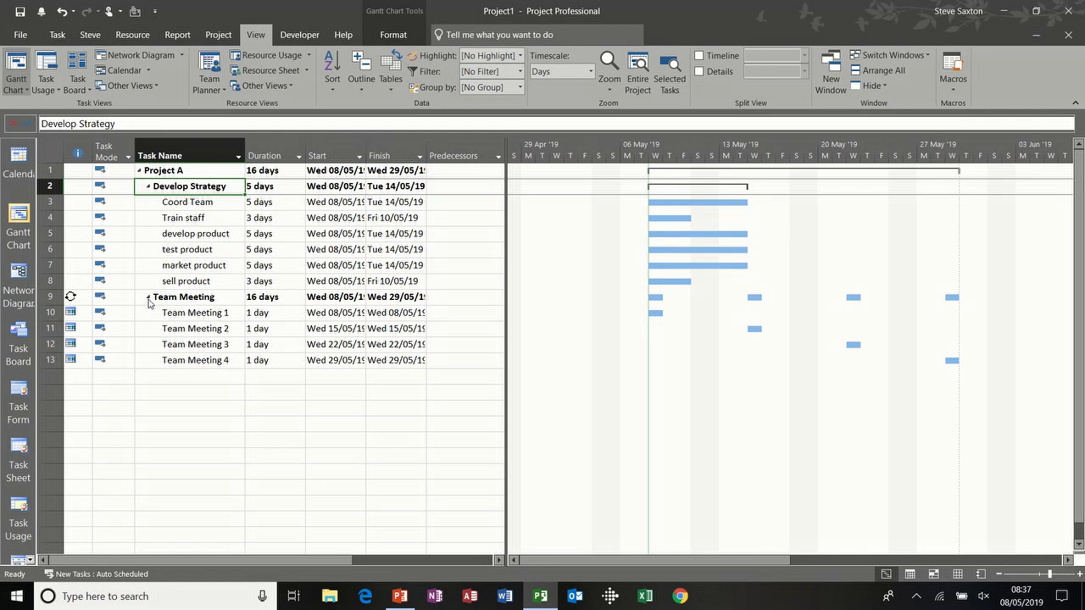
Add a milestone named End of phase below Team Meeting 4 with a duration of 0 days
left_click(168, 377)
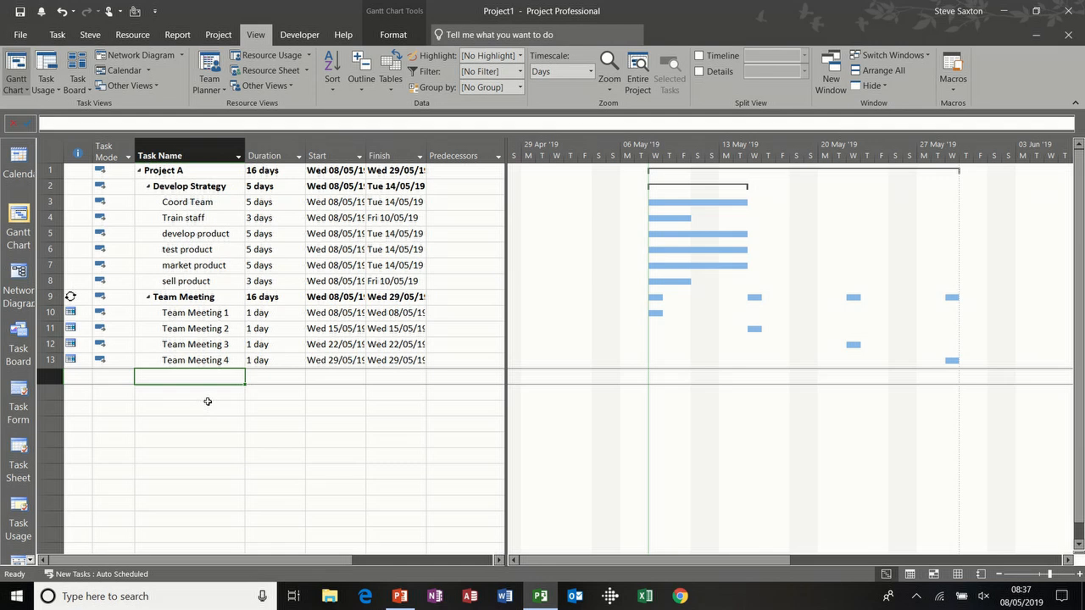
type("En")
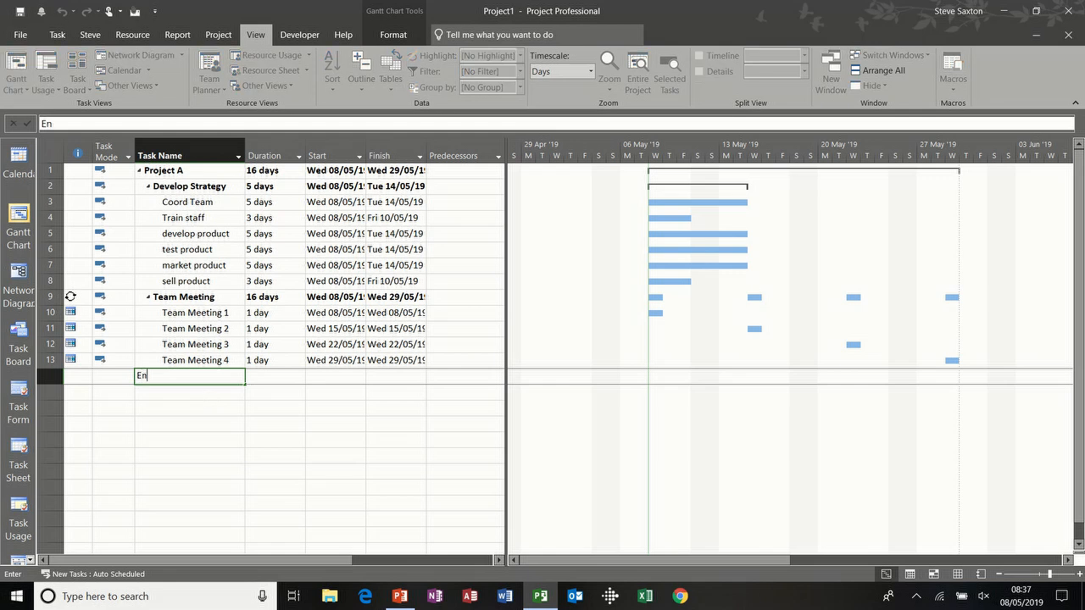
type("d of phase")
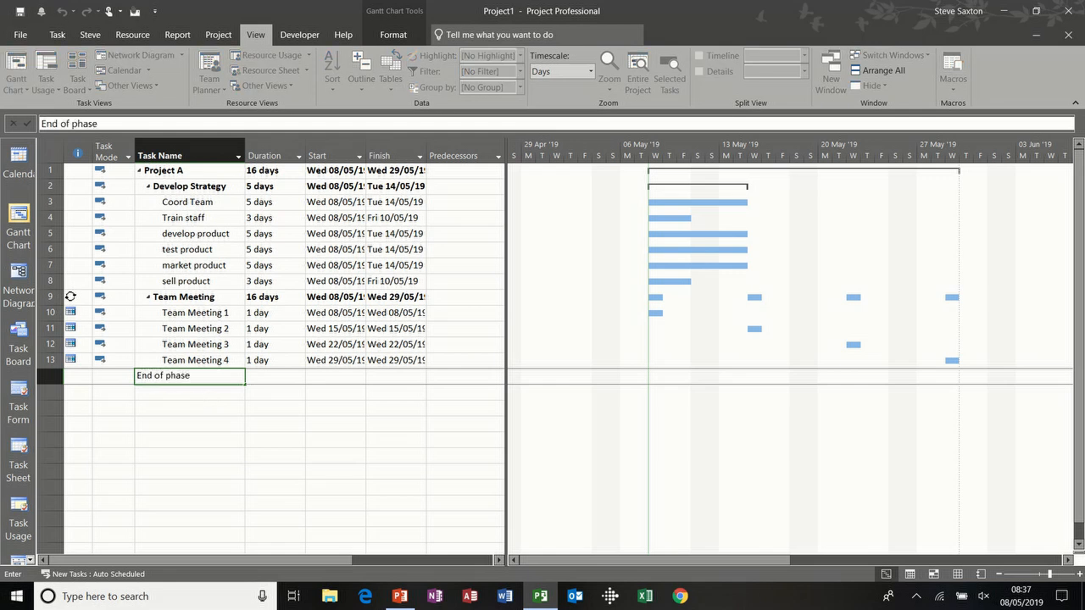
left_click(274, 375)
type("0")
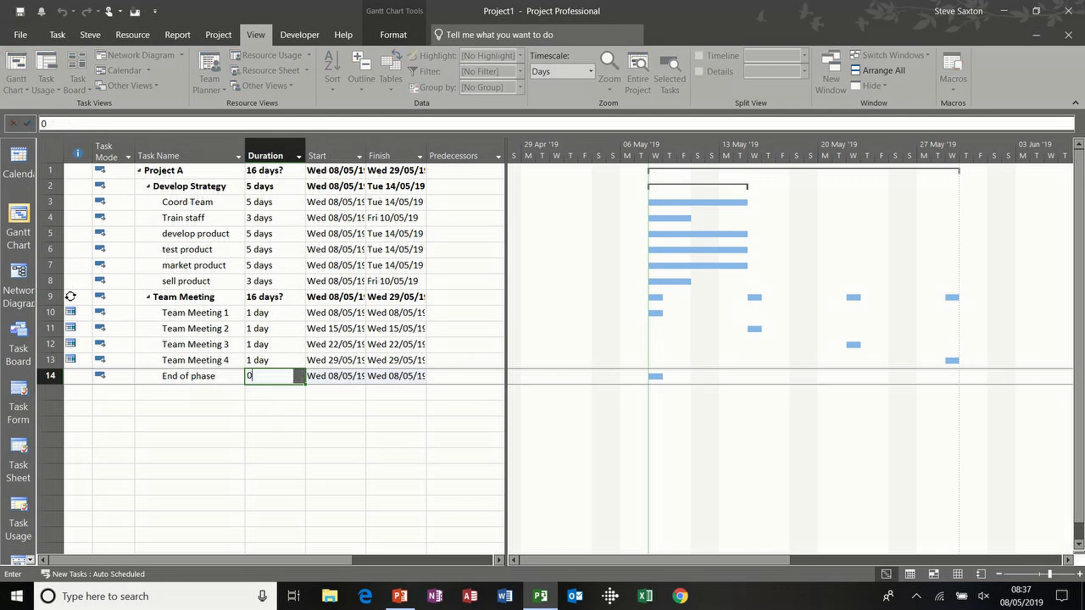
left_click(223, 381)
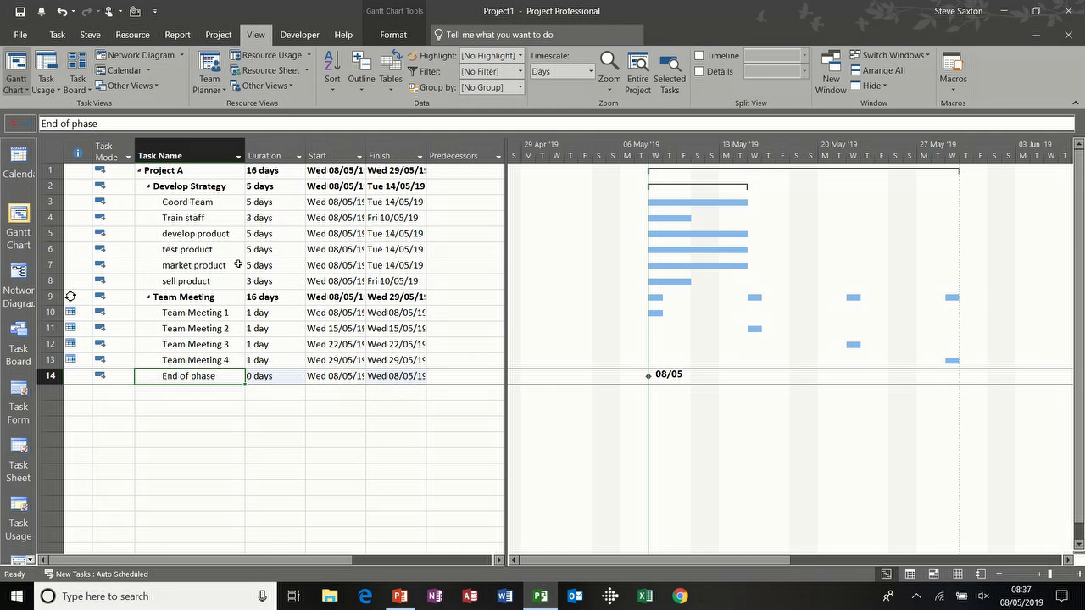
left_click(391, 85)
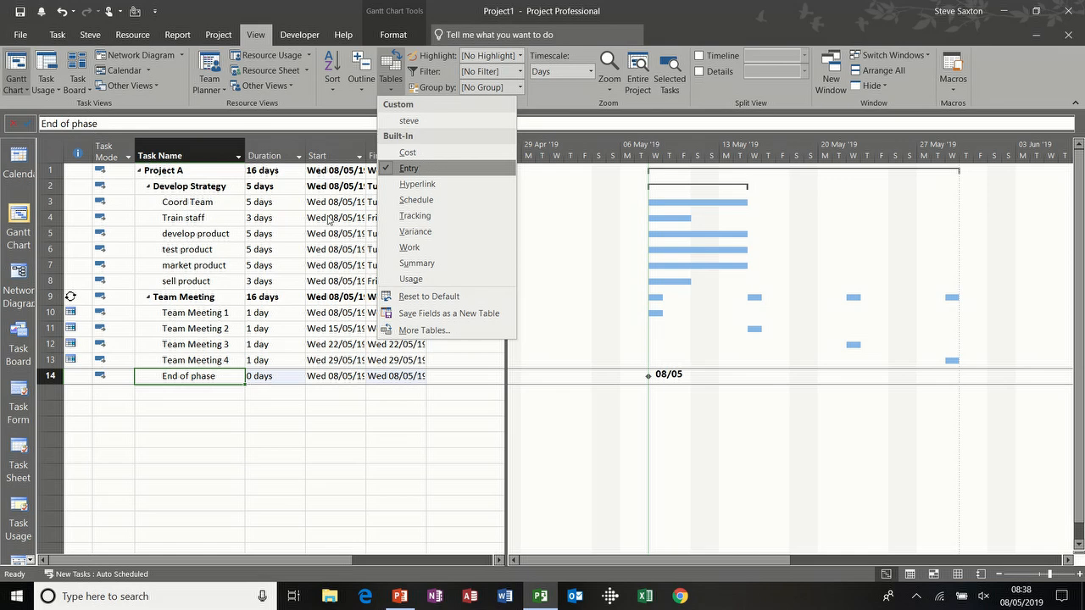
left_click(232, 276)
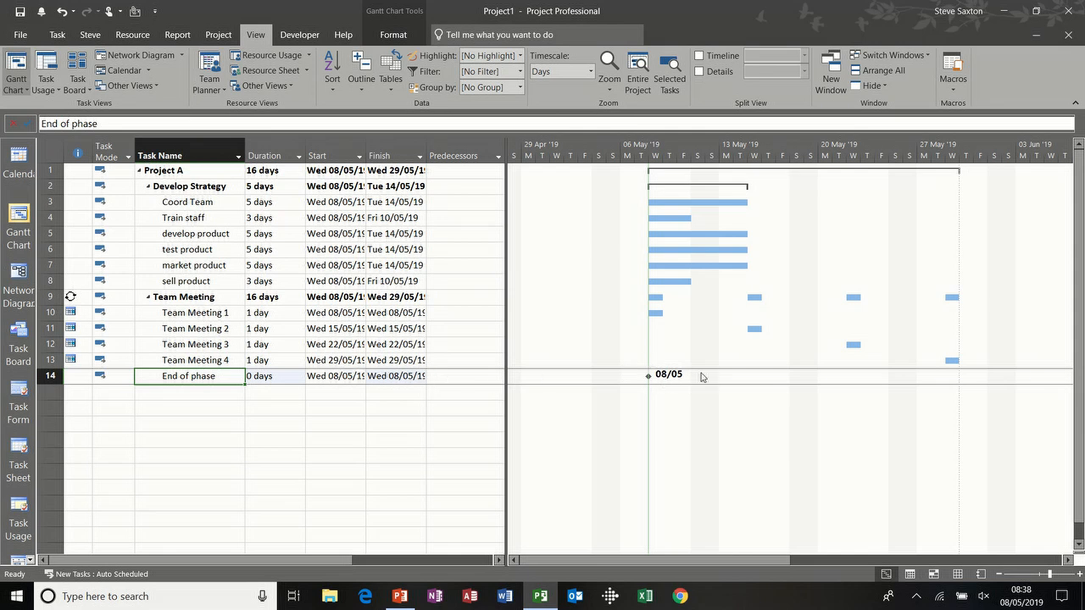
Set the End of phase milestone's start date to Thu 30/05/19, moving it without adding a link to Team Meeting 4
left_click(342, 377)
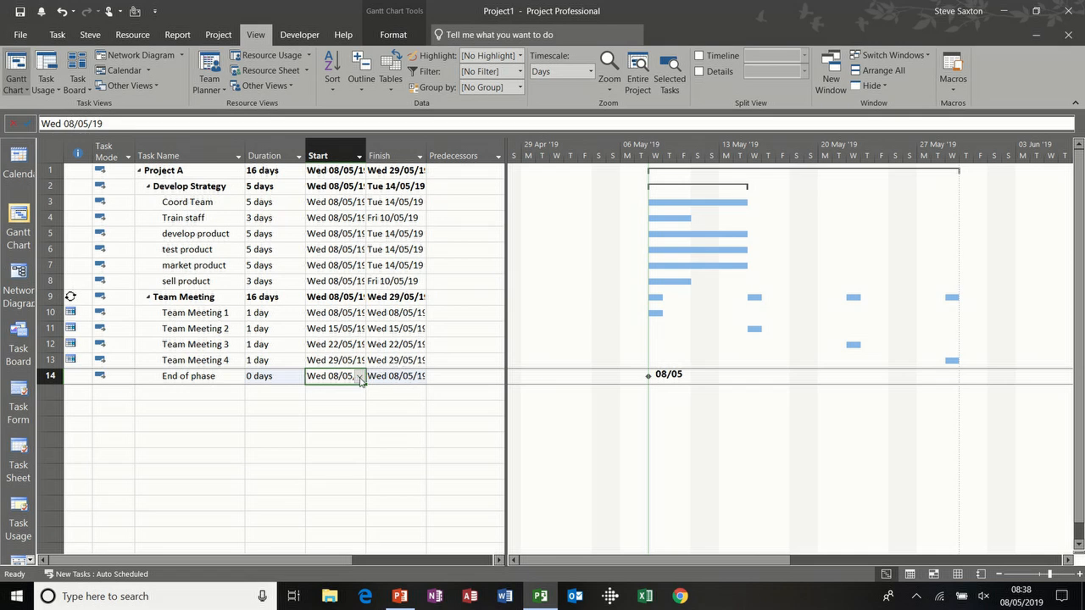
left_click(360, 378)
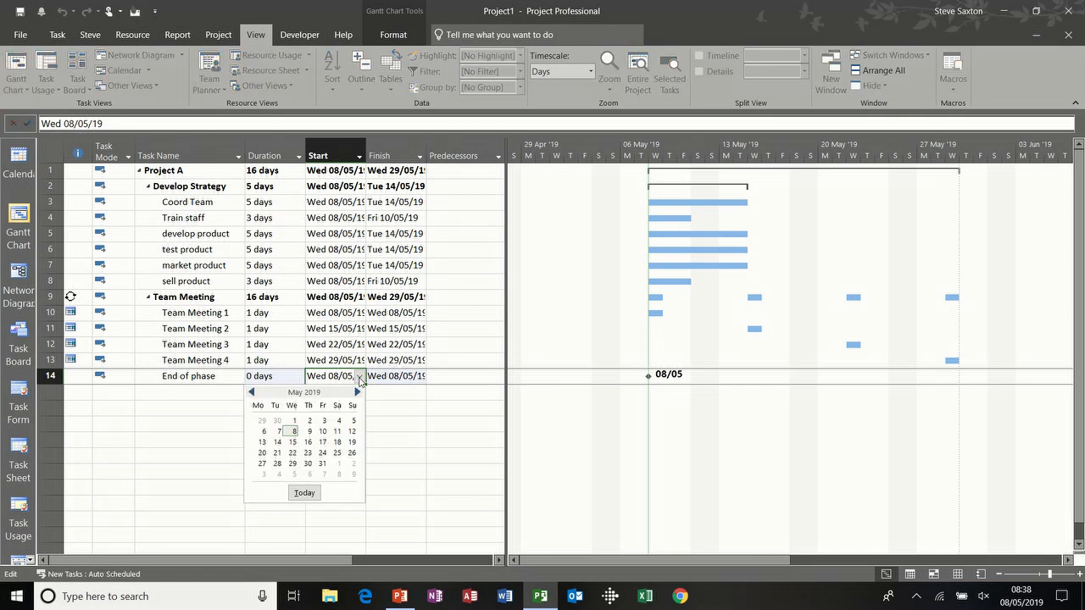
left_click(307, 465)
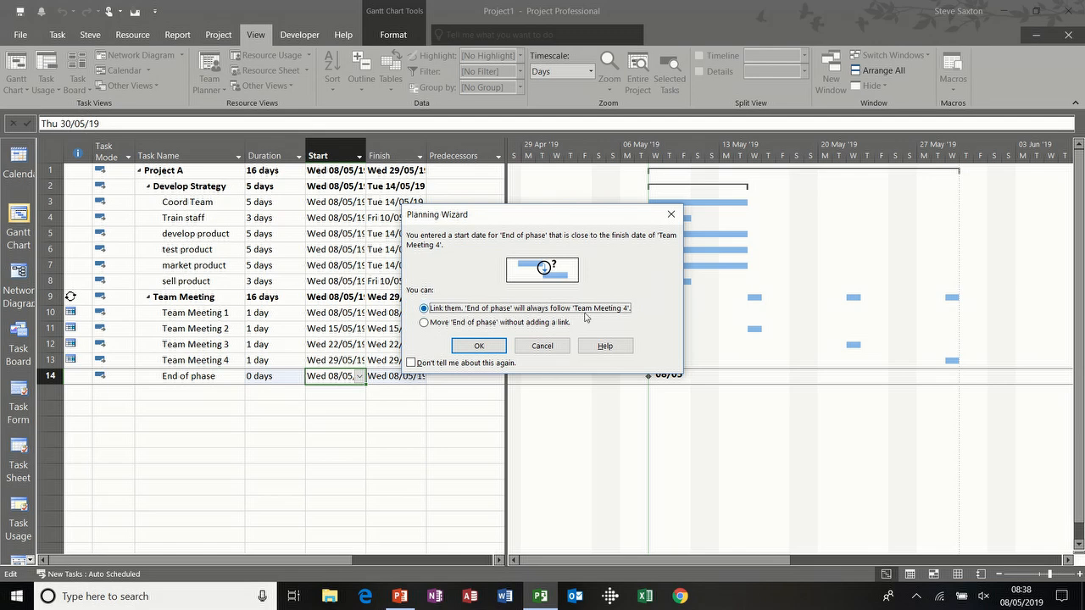
left_click(448, 324)
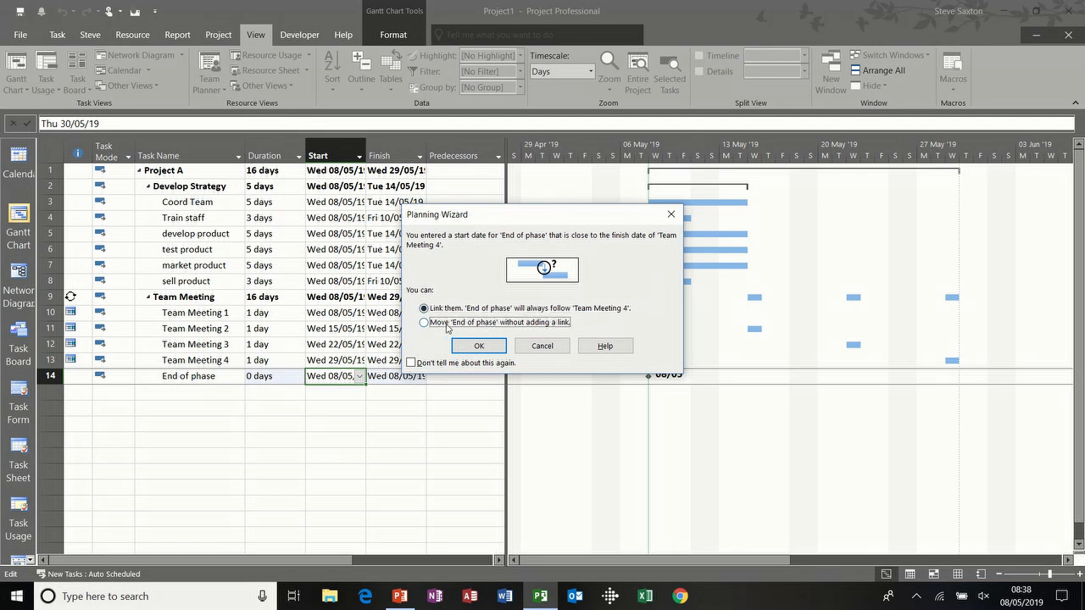
left_click(479, 346)
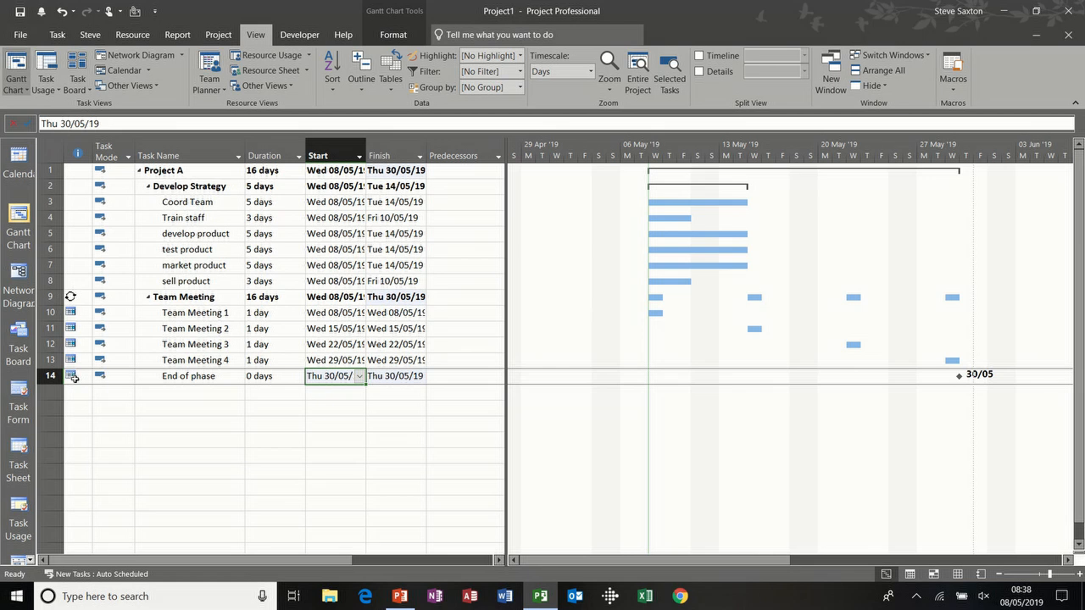
mouse_move(74, 378)
Narrow the task table so it ends after the Task Name column, giving the Gantt chart more room
left_click_drag(191, 203, 190, 282)
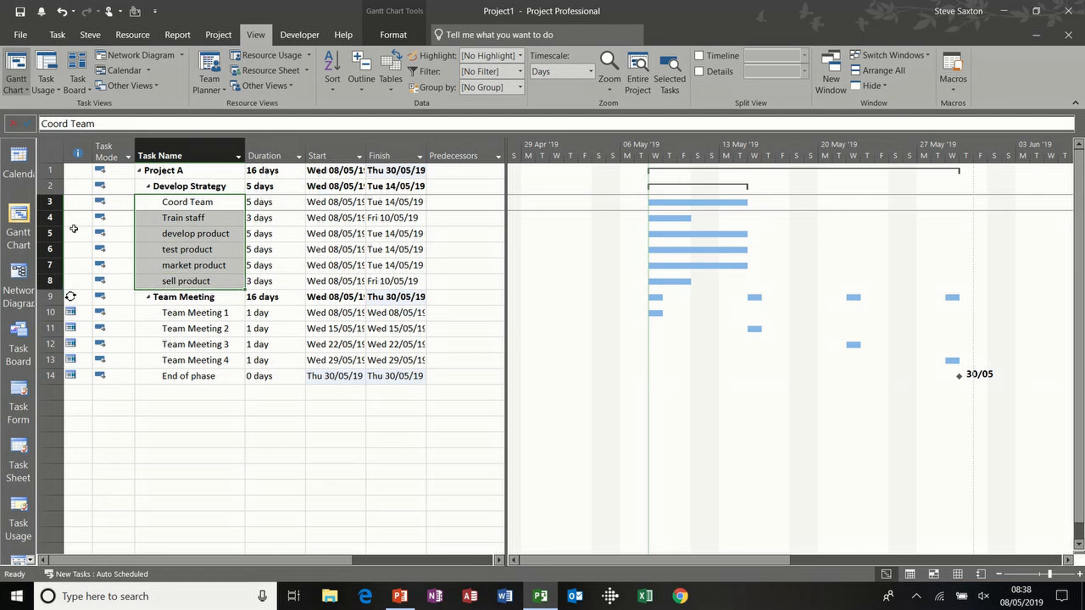
left_click(214, 376)
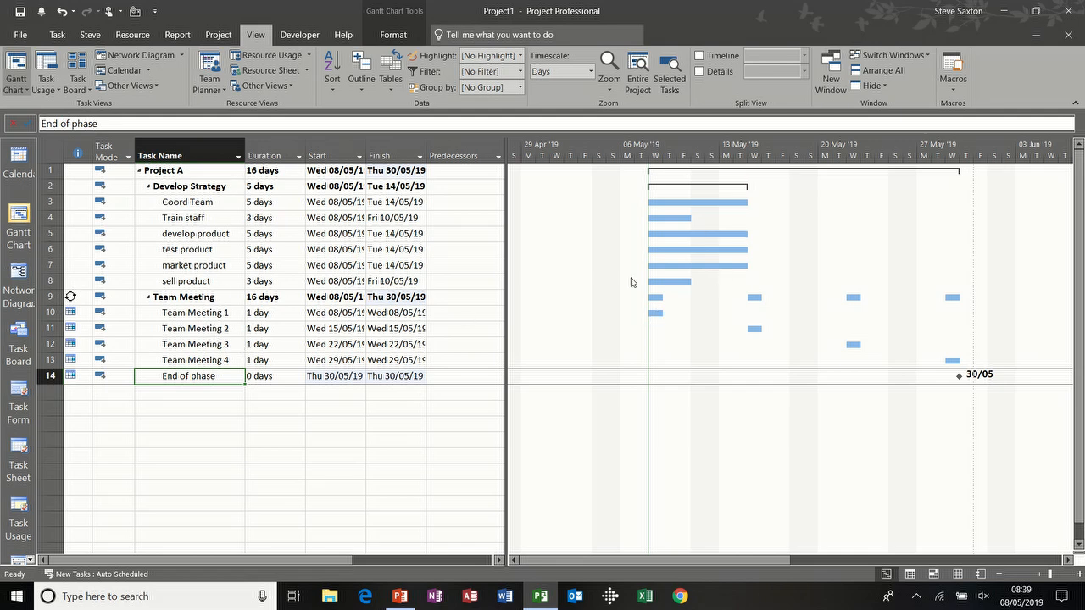
left_click_drag(507, 314, 313, 305)
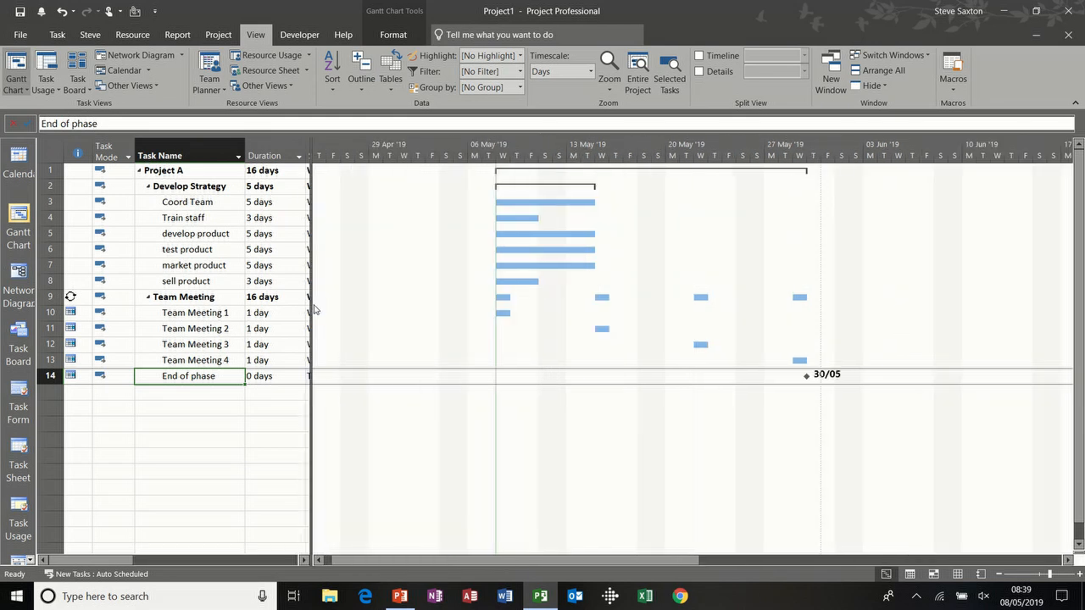
left_click_drag(313, 304, 247, 307)
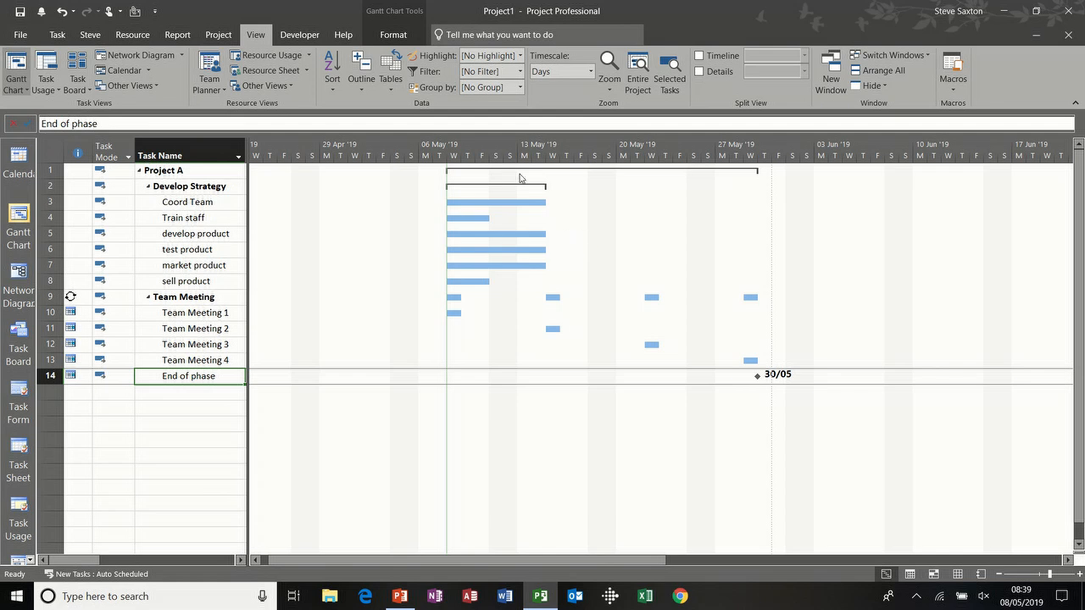
Change the bar styles so normal task bars show the task Name as their right-hand text
left_click(392, 34)
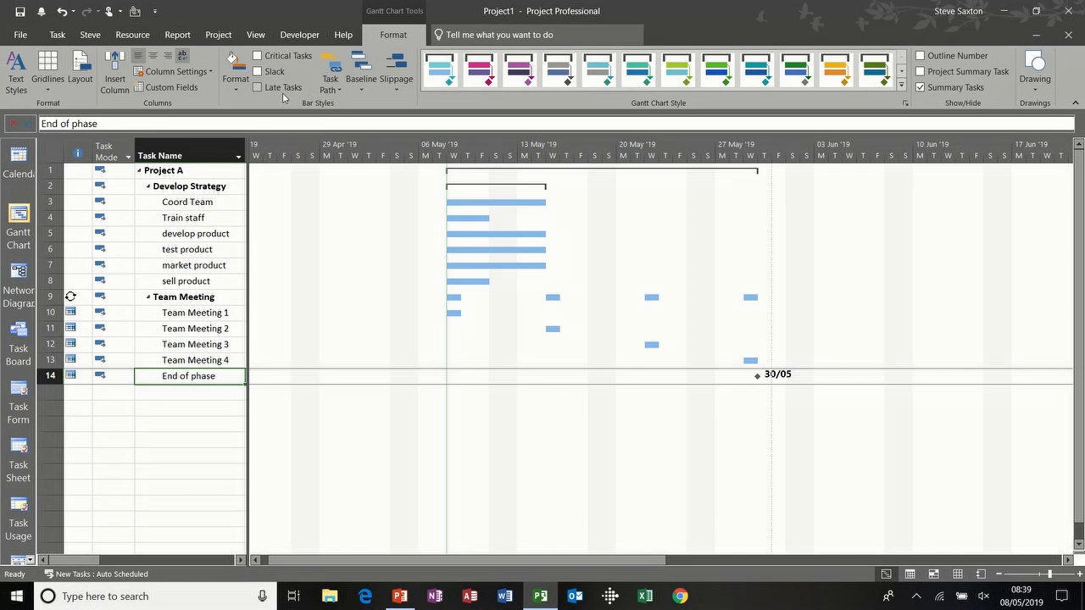
double_click(568, 257)
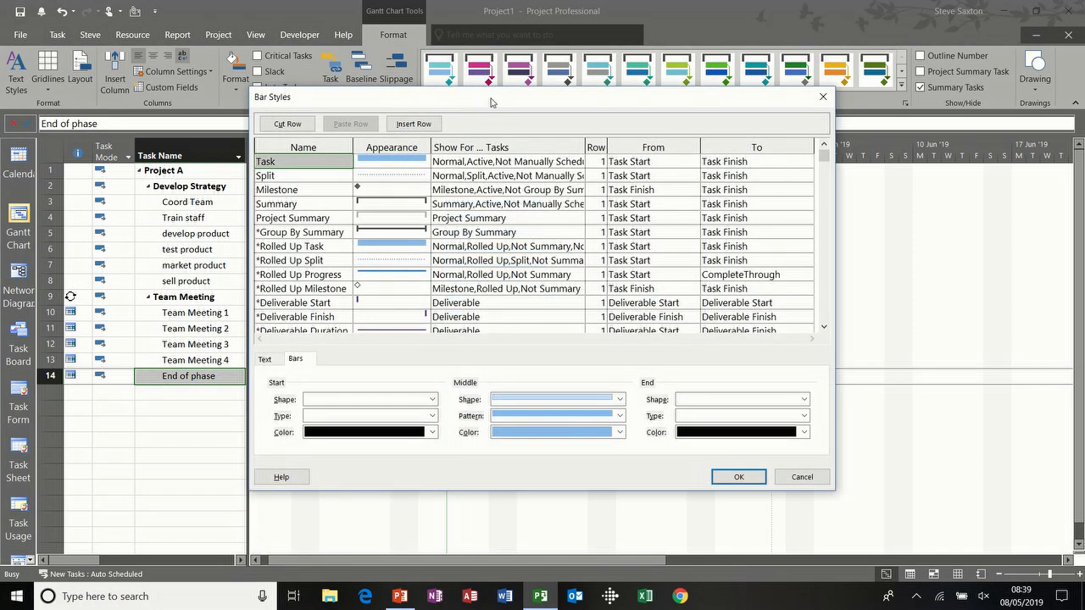
left_click_drag(493, 102, 596, 122)
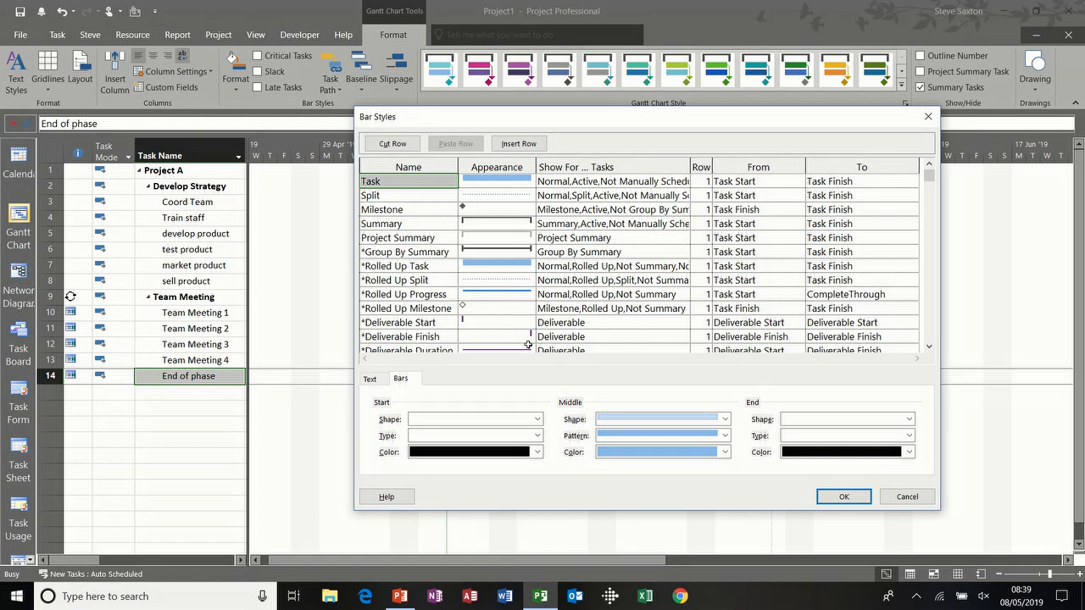
left_click_drag(930, 186, 930, 208)
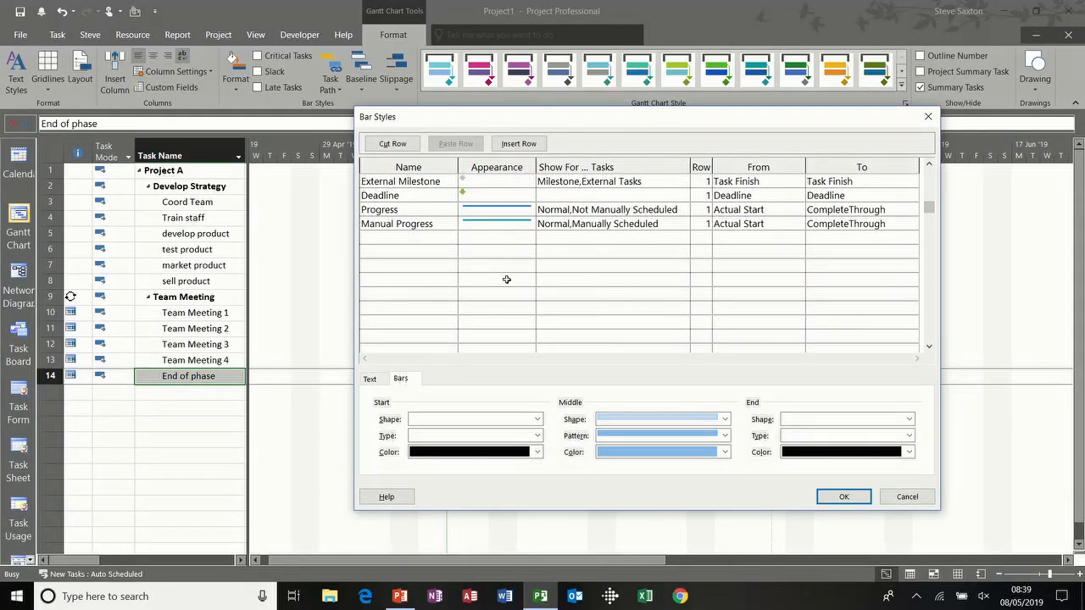
left_click(377, 384)
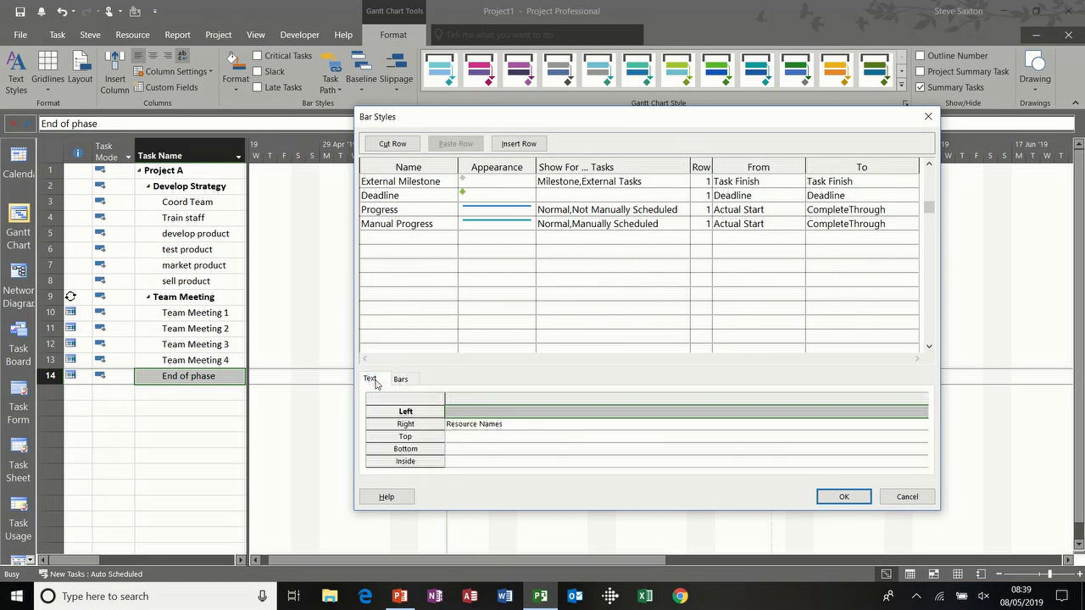
left_click(470, 424)
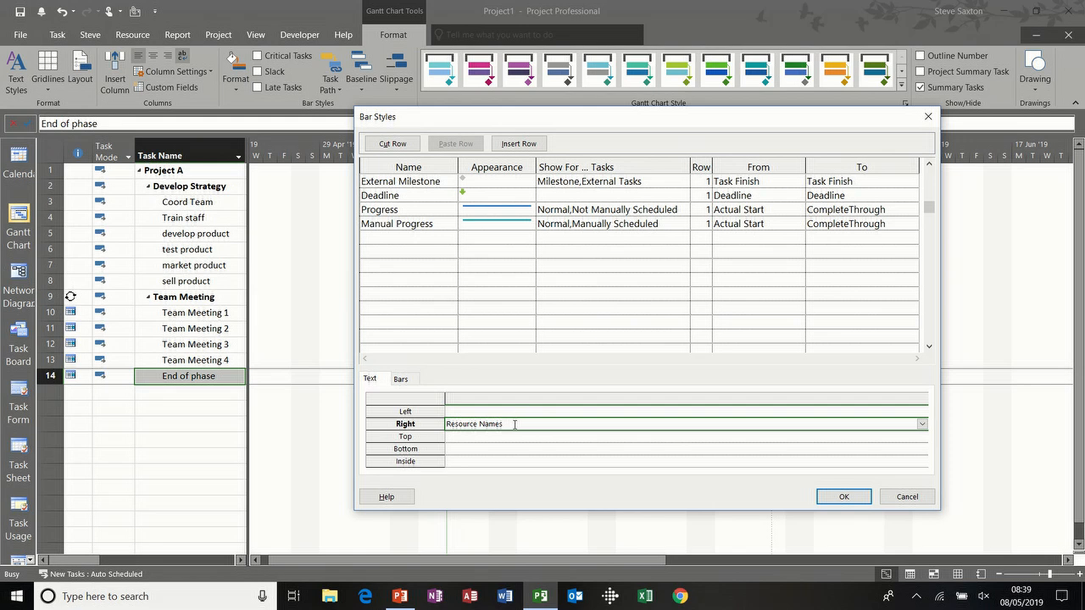
type("Name")
left_click(836, 499)
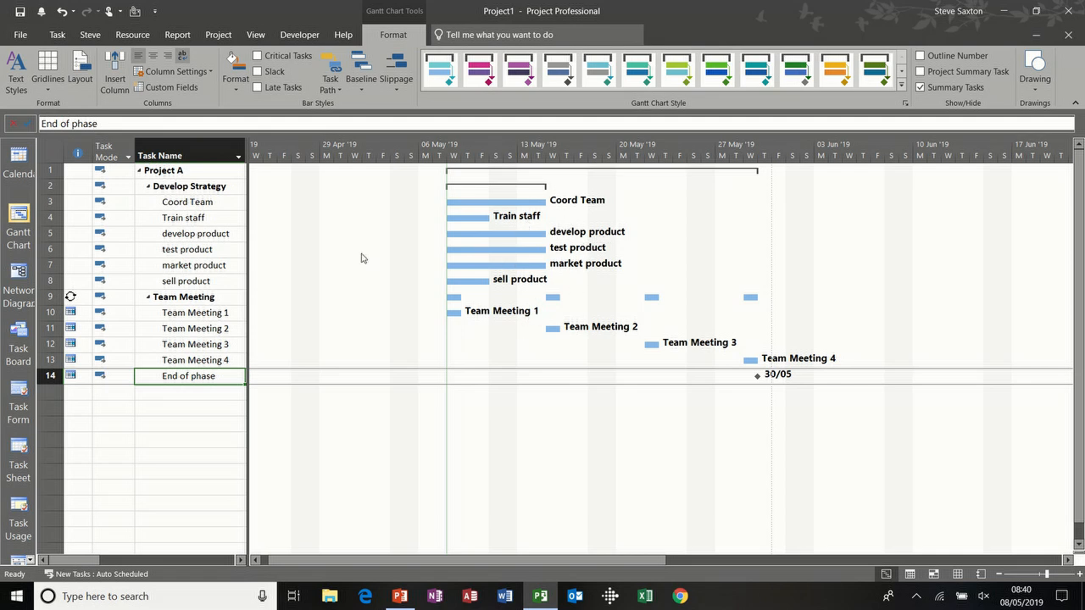
View the labelled bars with the task names covered and with the table widened, and restore the table to end after Task Name
left_click_drag(247, 244, 132, 237)
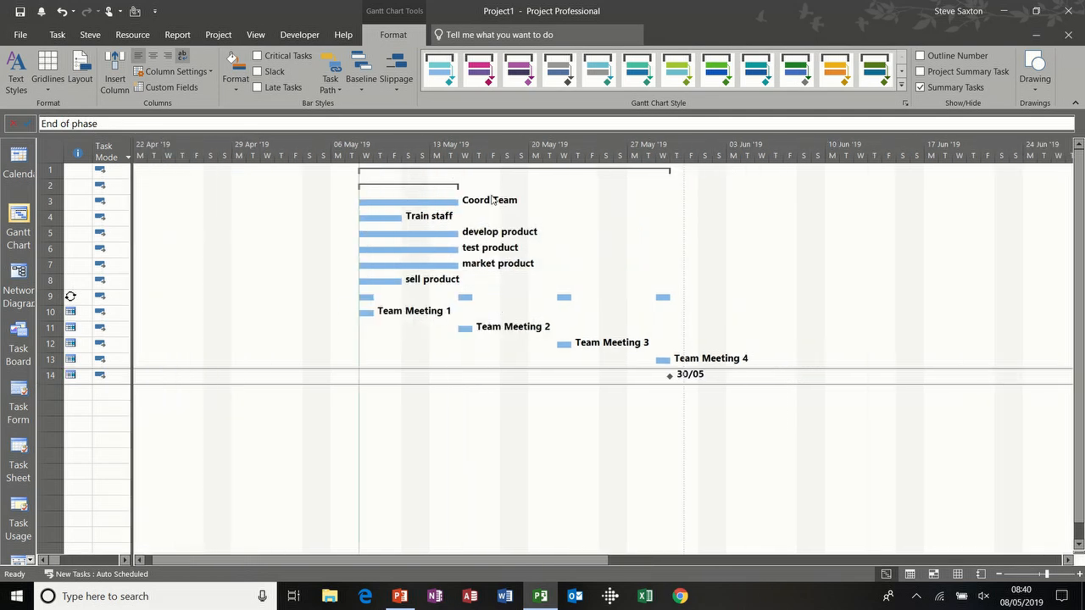
left_click_drag(133, 251, 370, 251)
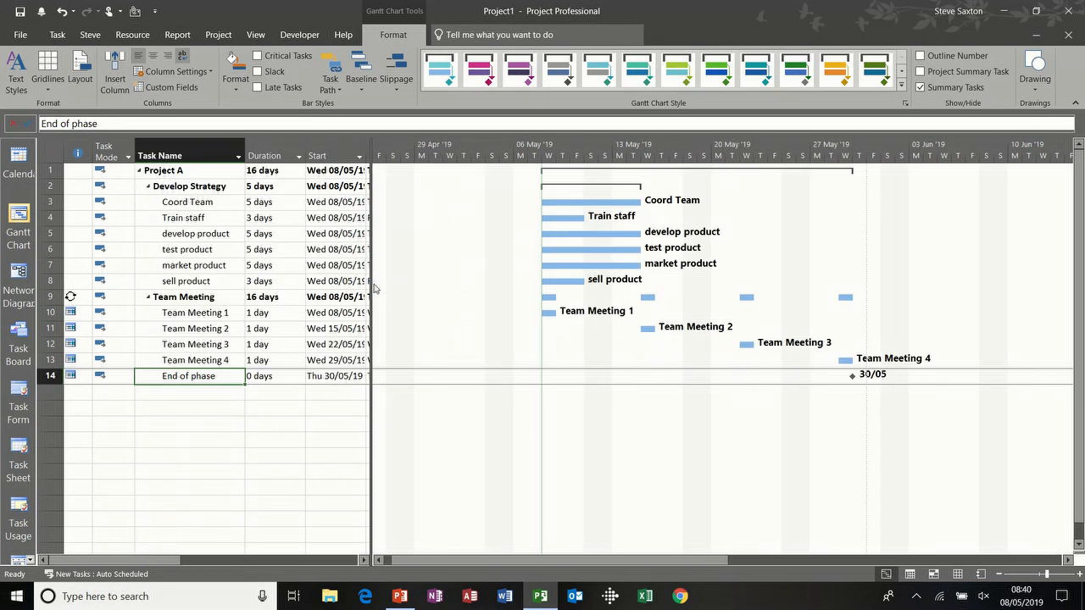
left_click_drag(371, 282, 246, 279)
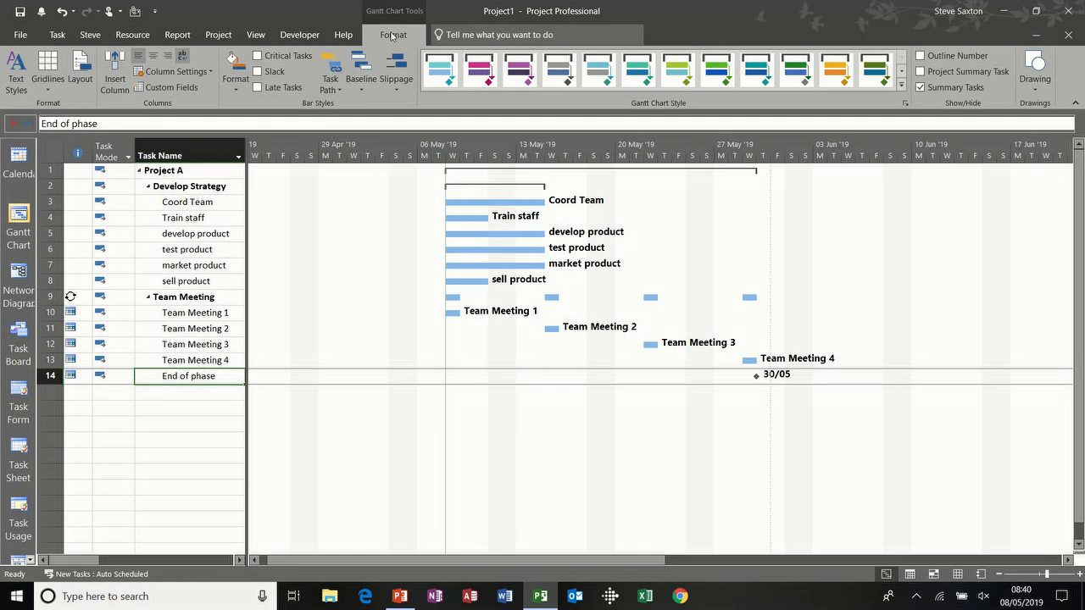
Try solid red gridlines for the Gantt rows, and undo the gridline change
left_click(51, 88)
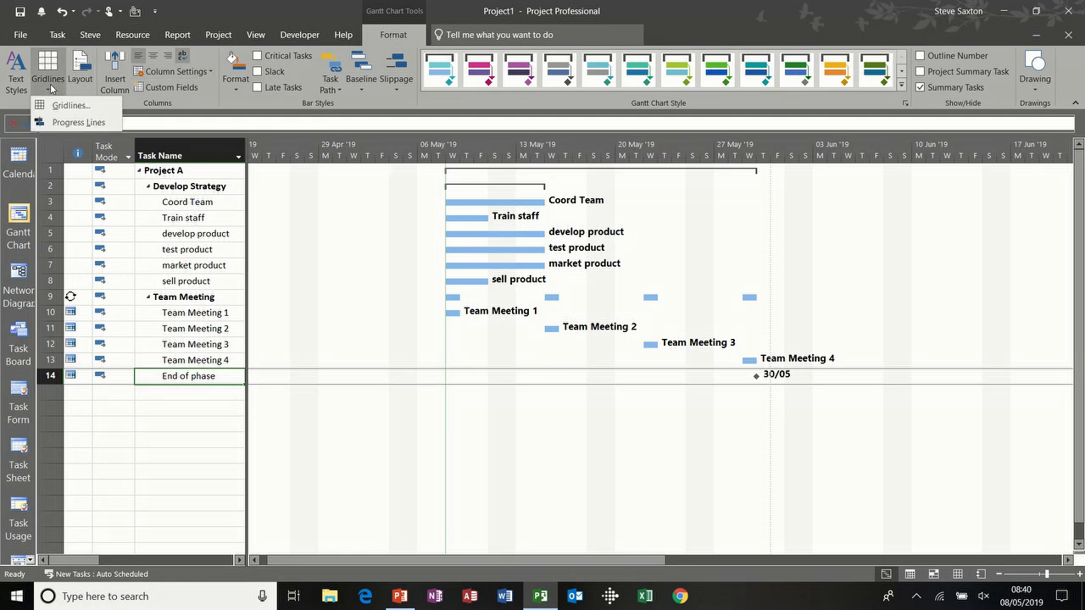
left_click(58, 105)
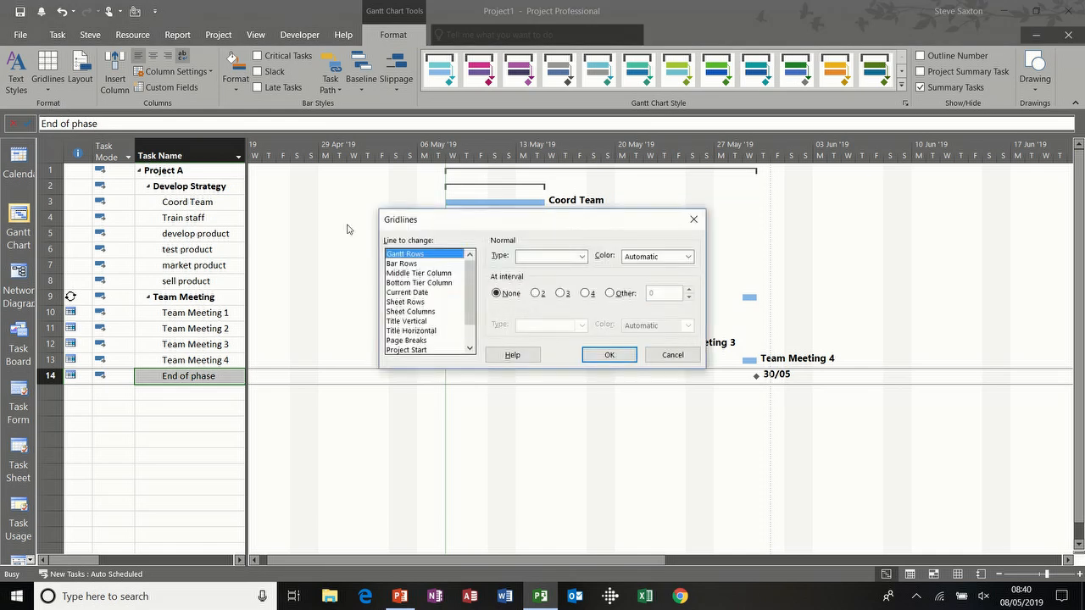
left_click(558, 256)
left_click(573, 283)
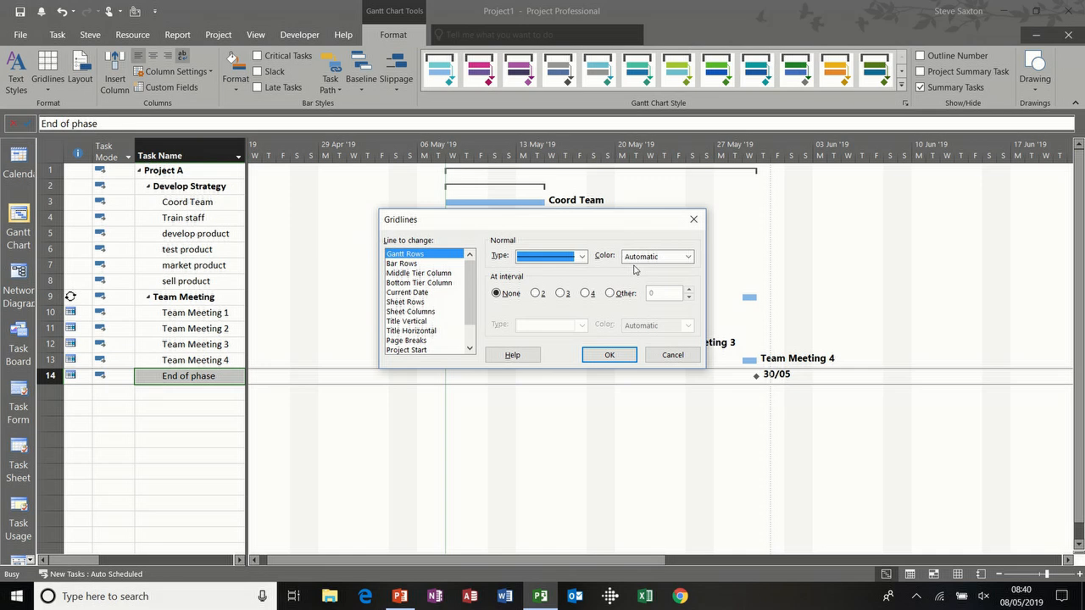
left_click(688, 256)
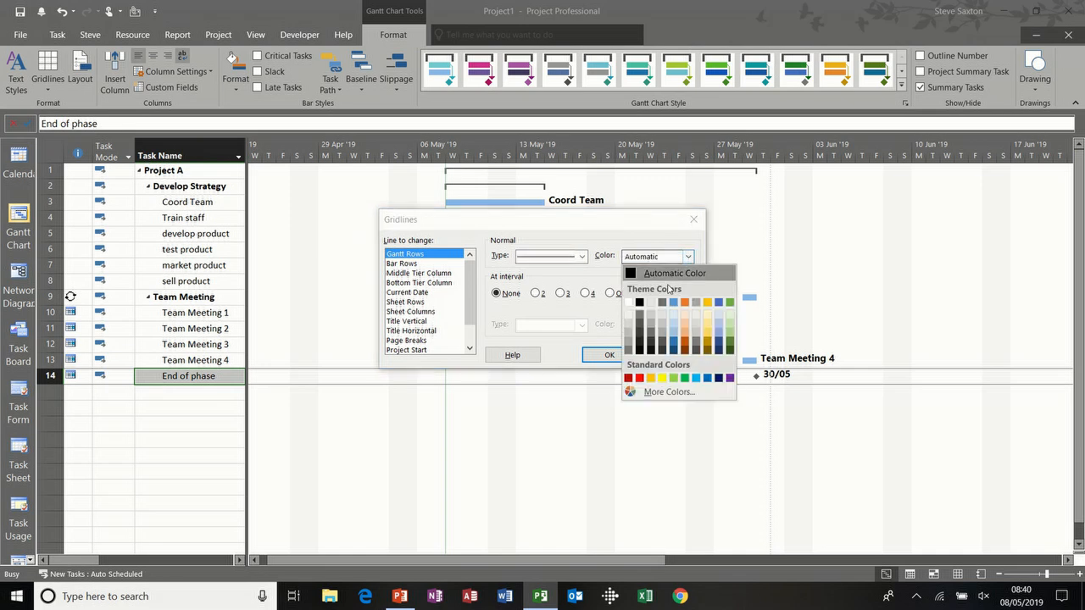
left_click(640, 378)
left_click(609, 354)
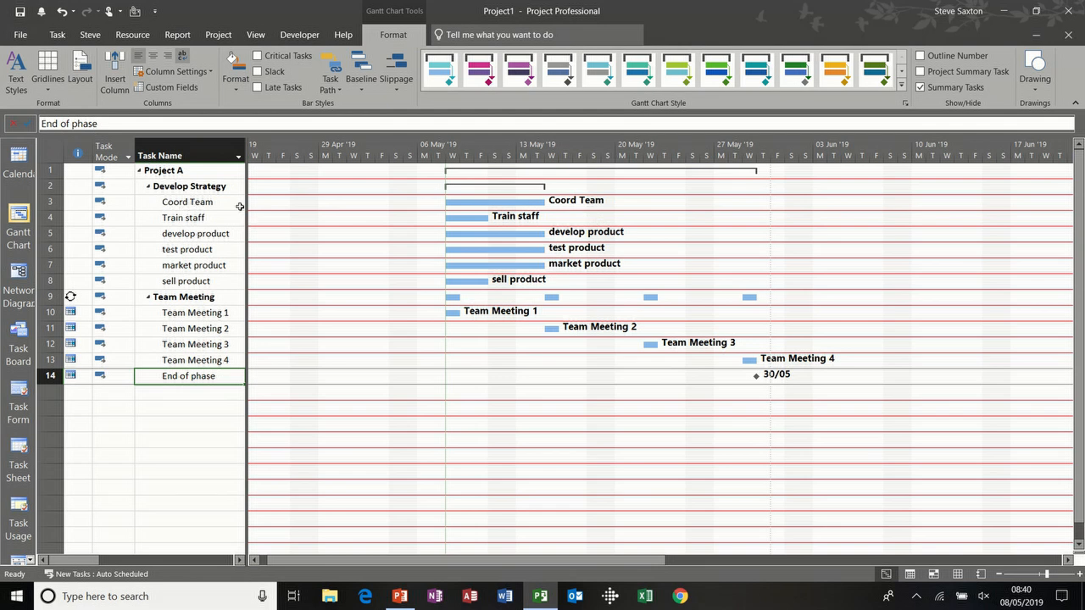
key("ctrl+z")
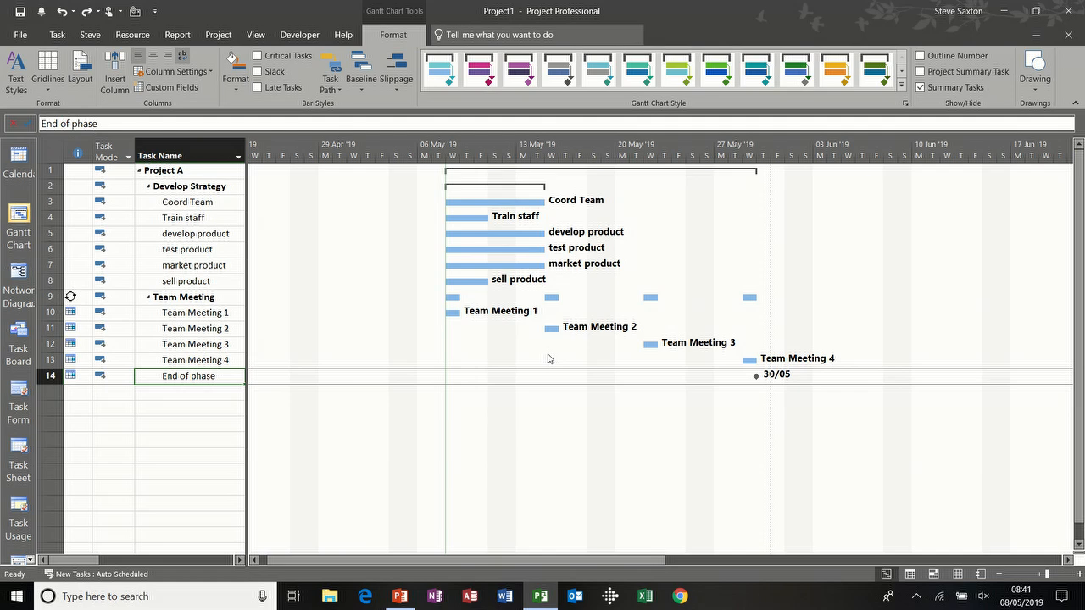
View the Gantt chart at coarser and finer timescales, from quarters and months down to single days
left_click(998, 574)
left_click(999, 574)
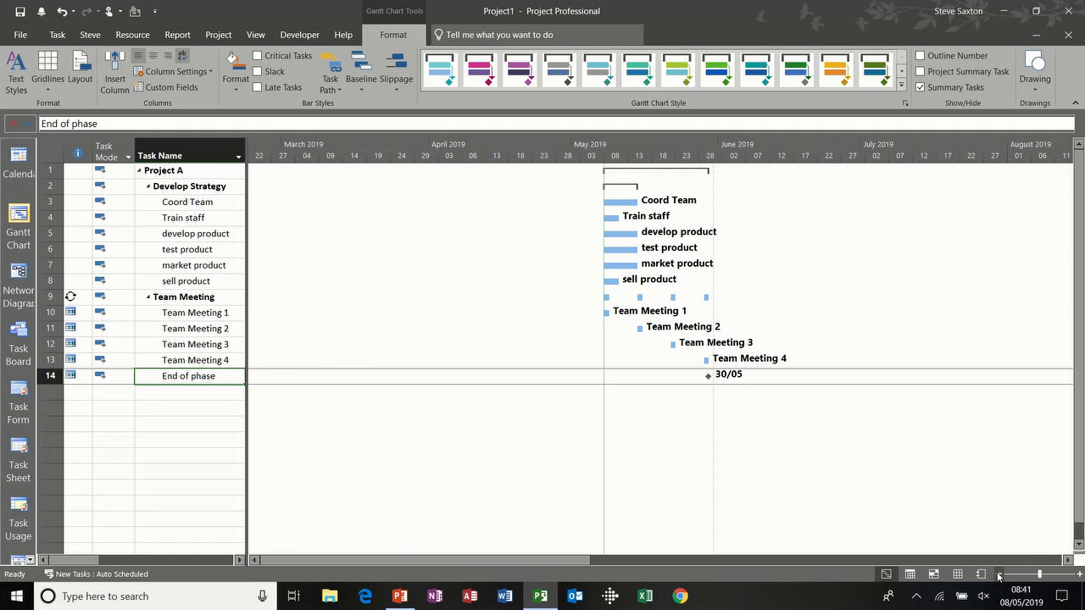
left_click(999, 574)
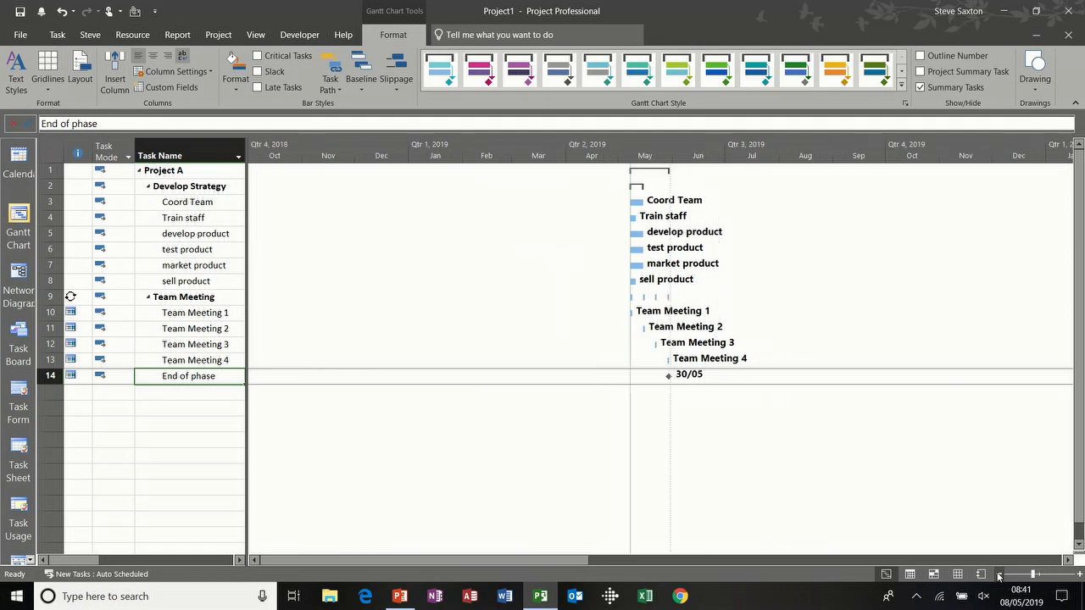
left_click(1079, 575)
left_click(1079, 575)
left_click(1080, 575)
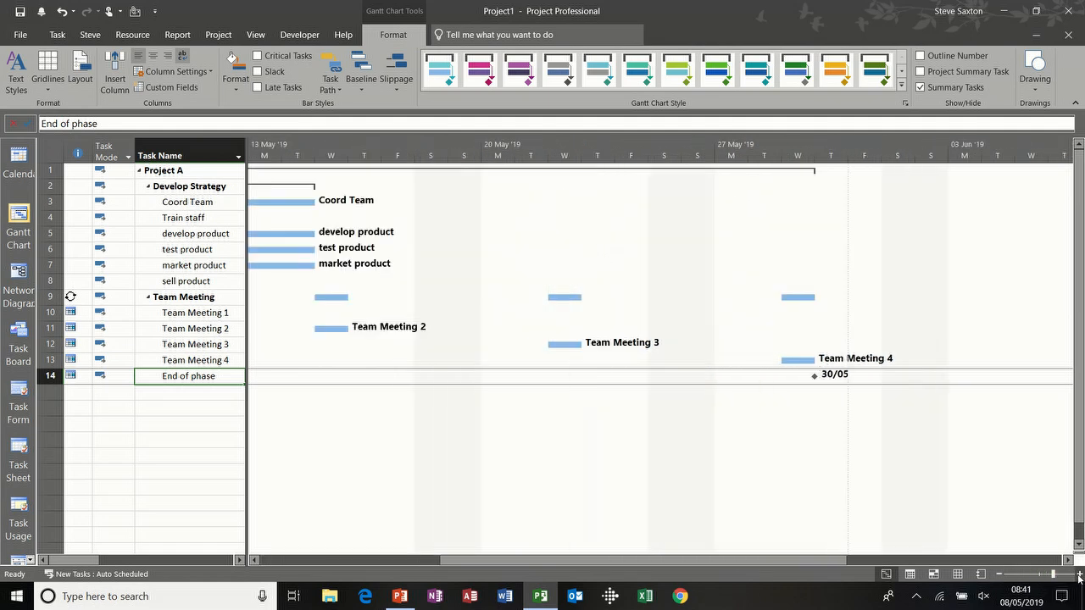
left_click(998, 574)
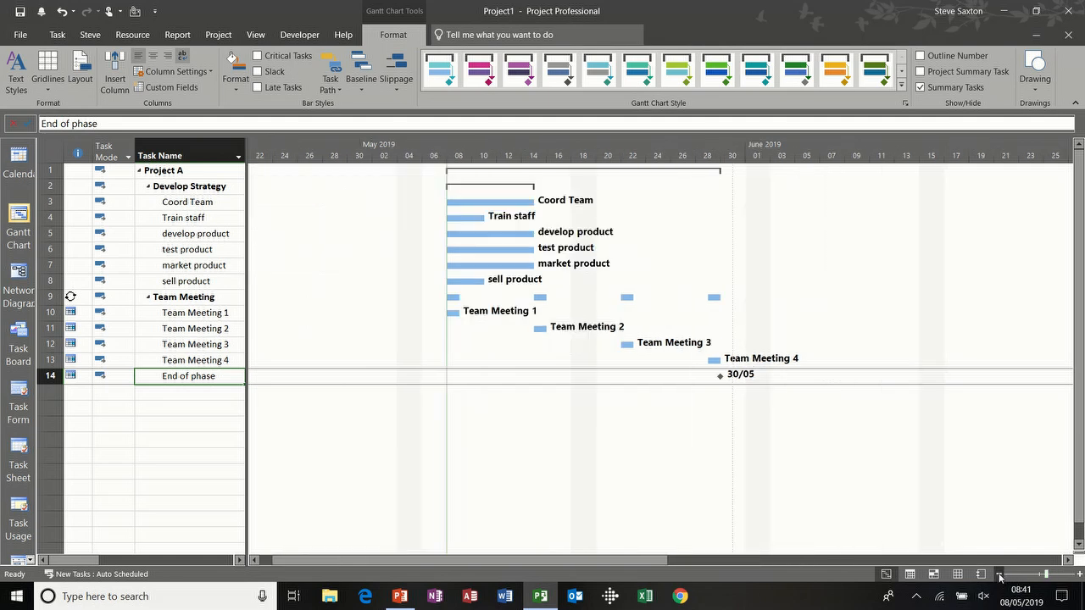
left_click(999, 573)
Set the Gantt chart's timescale to show three tiers (Top, Middle, Bottom)
double_click(614, 149)
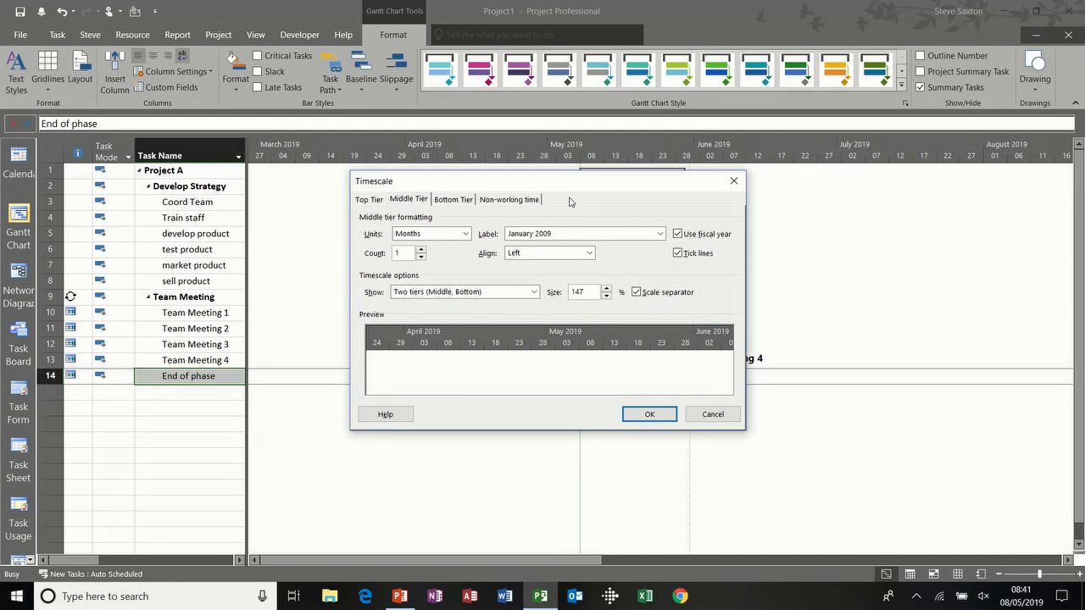
left_click_drag(491, 187, 604, 196)
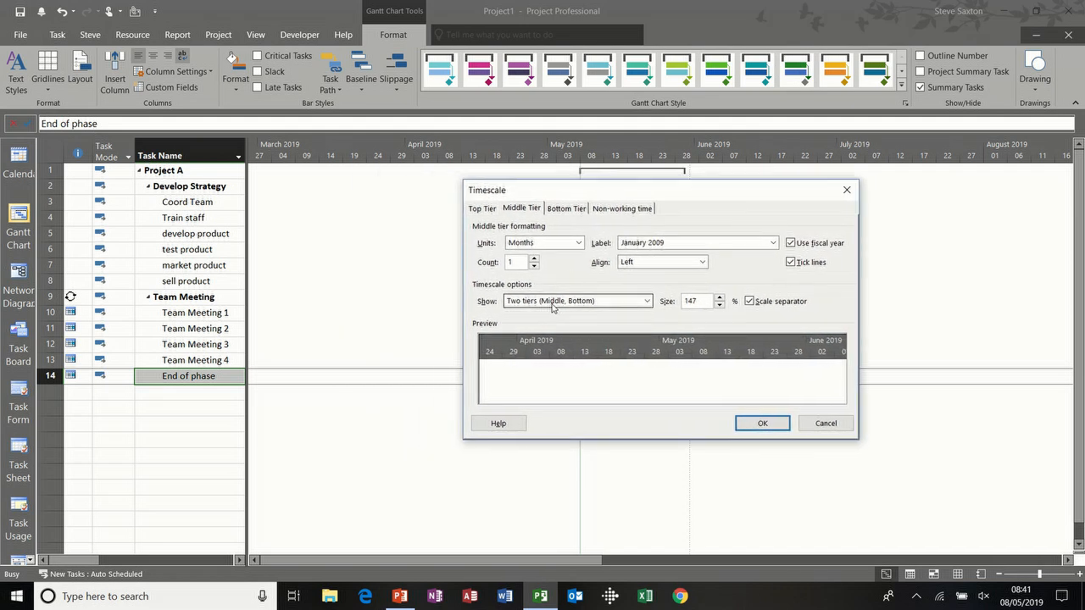
left_click(593, 305)
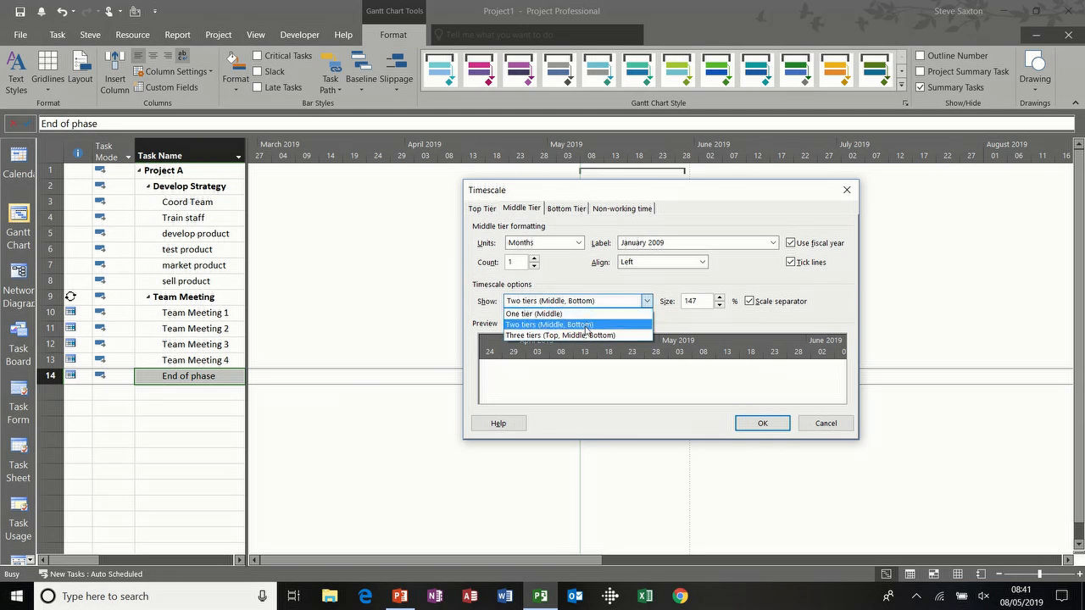
left_click(585, 334)
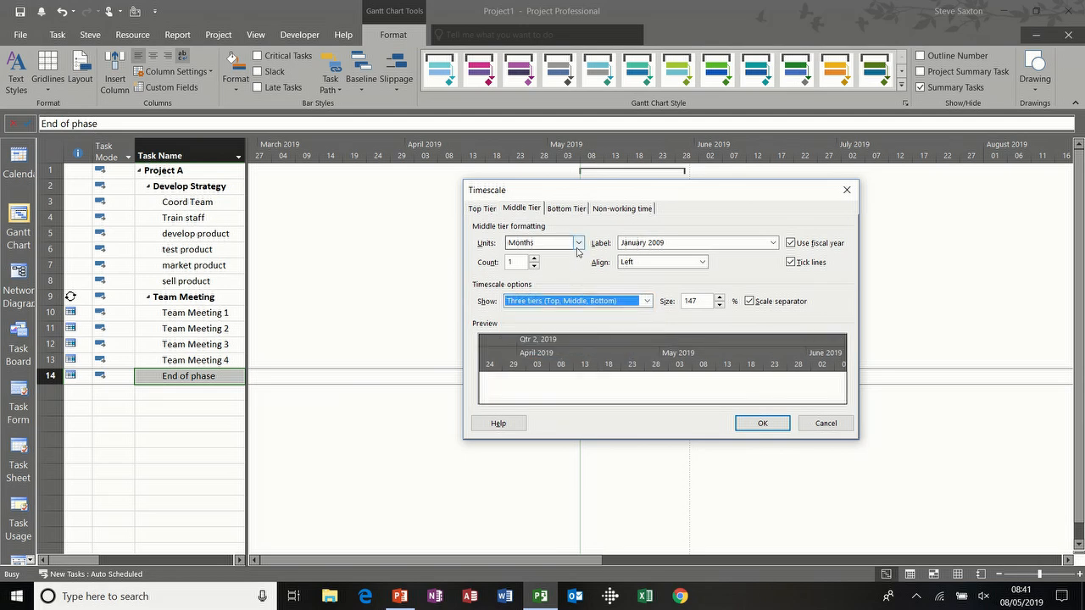
Review the units of each timescale tier and set the middle tier's units to Weeks
left_click(483, 208)
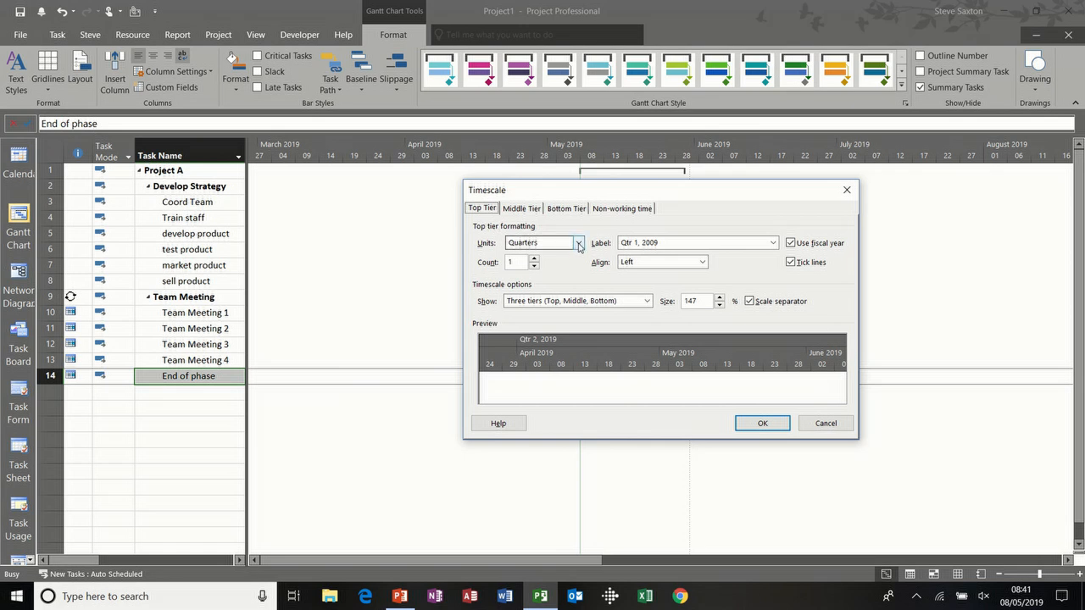
left_click(520, 209)
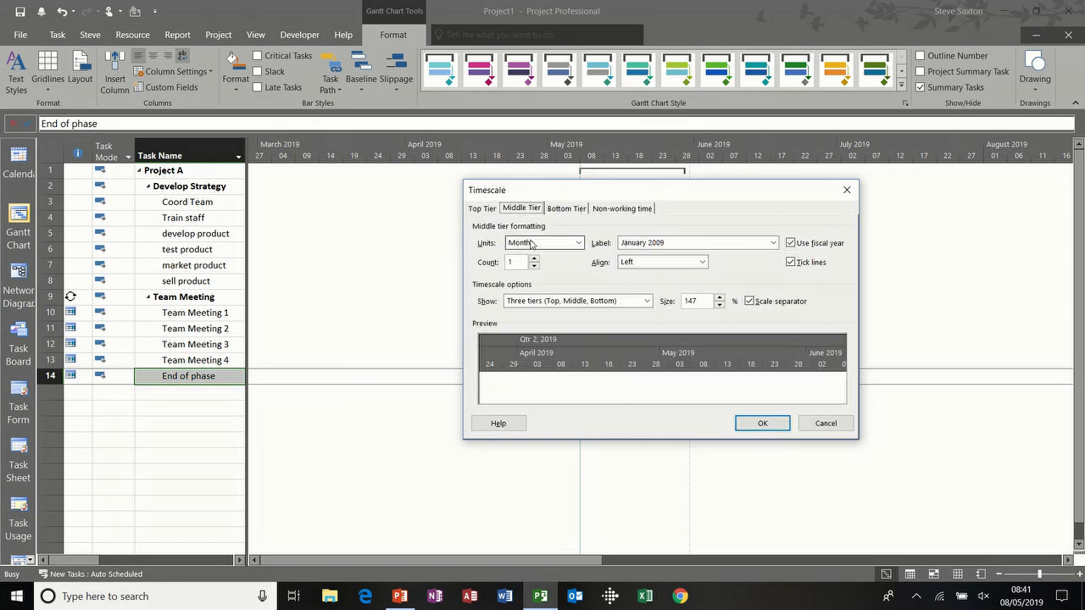
left_click(564, 209)
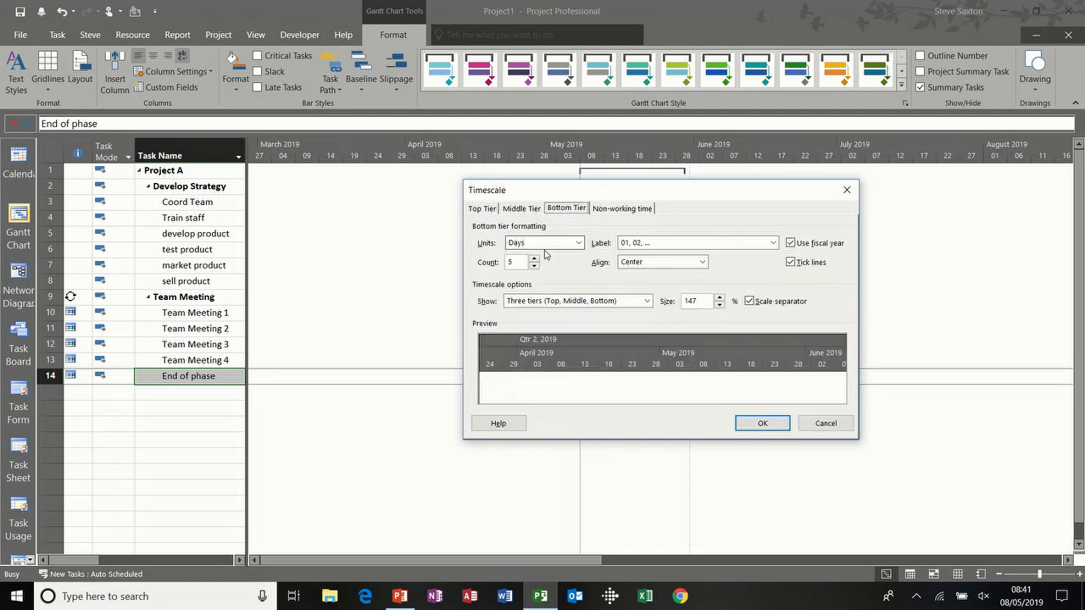
left_click(529, 210)
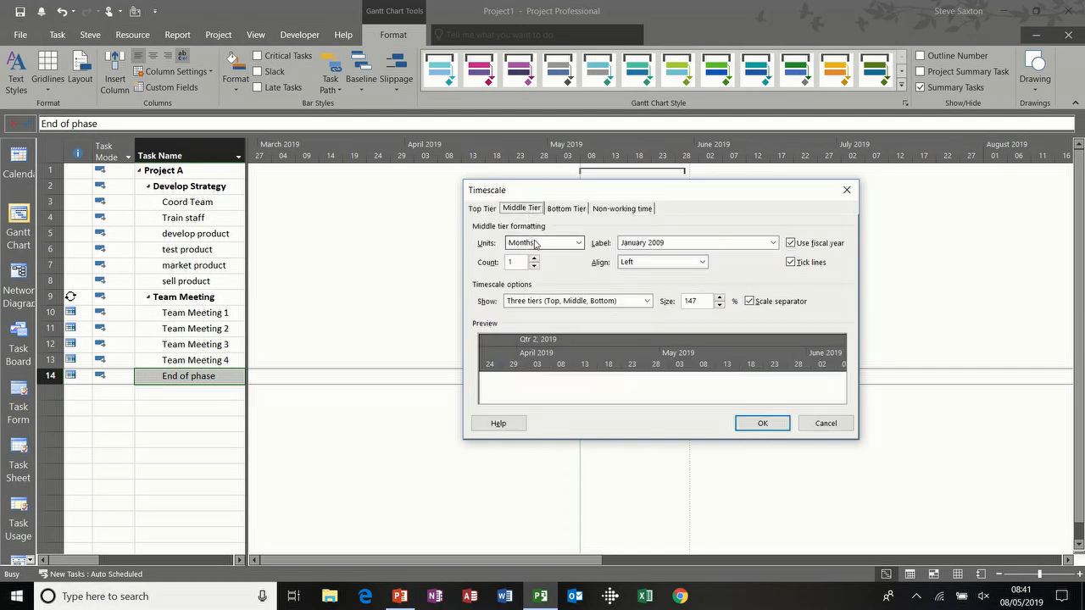
left_click(545, 244)
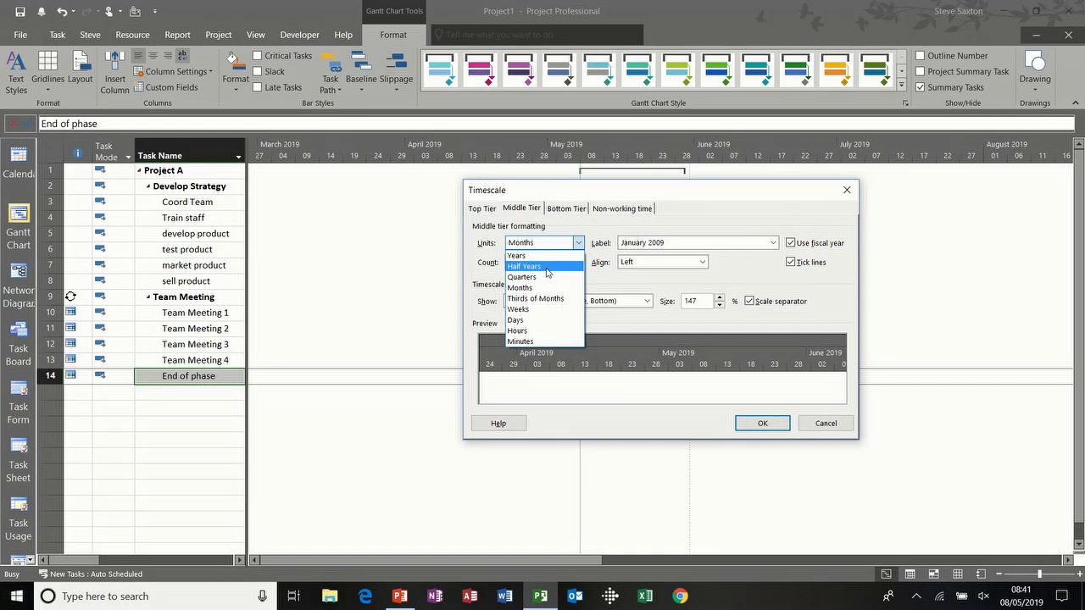
left_click(545, 310)
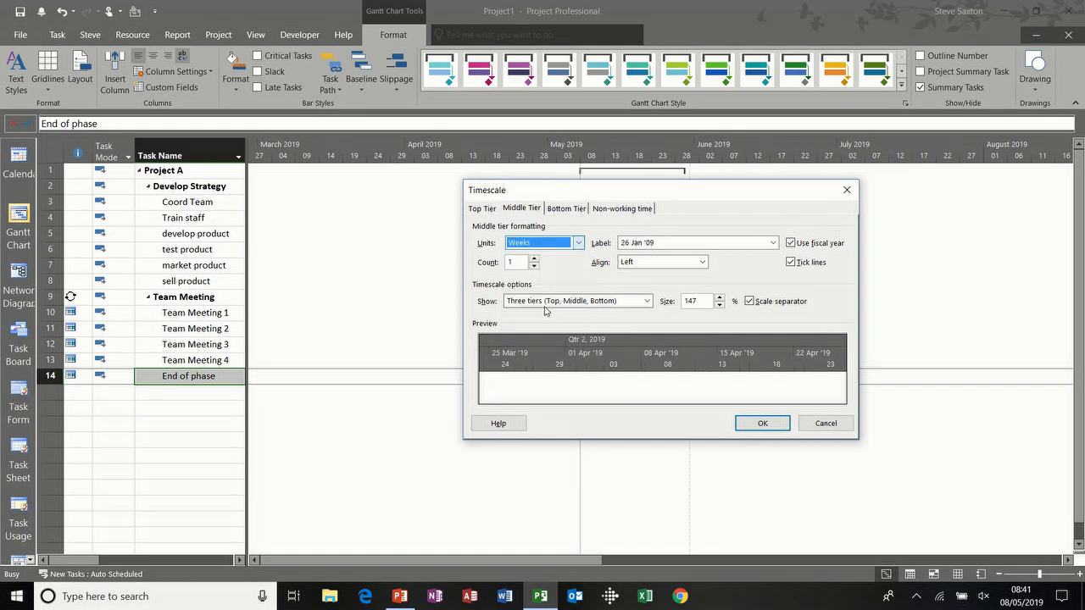
Try to set the bottom tier's units to Weeks while its count is 5, and dismiss the warning
left_click(561, 210)
left_click(568, 243)
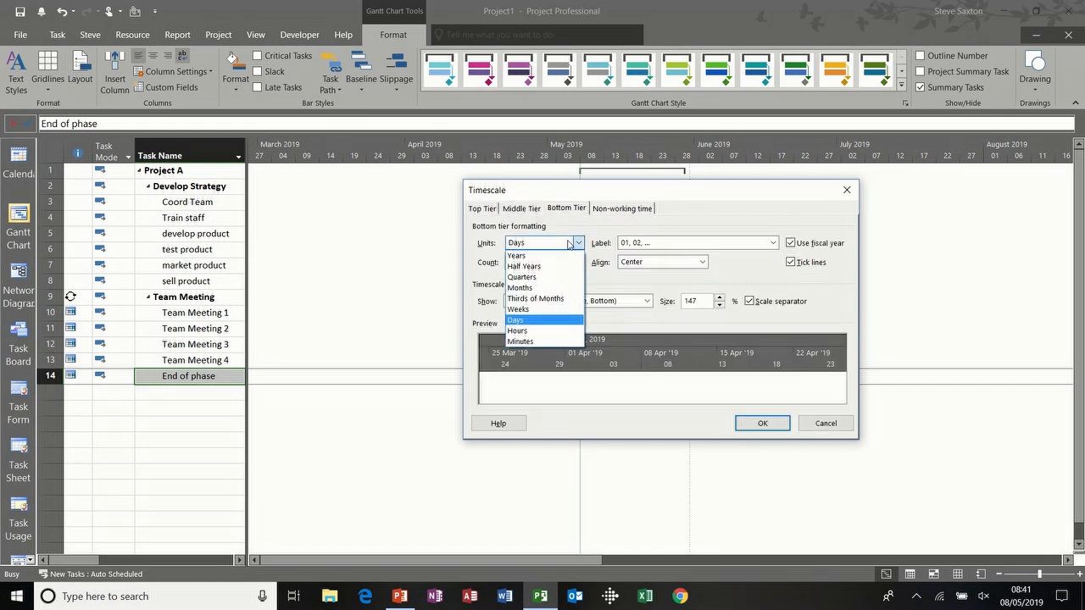
left_click(553, 310)
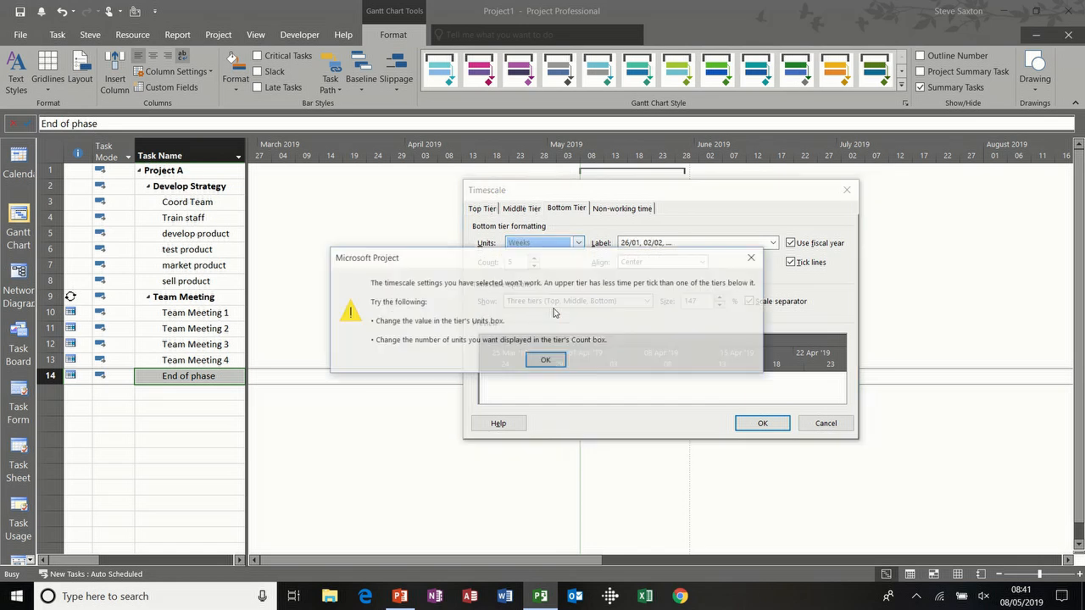
left_click(546, 363)
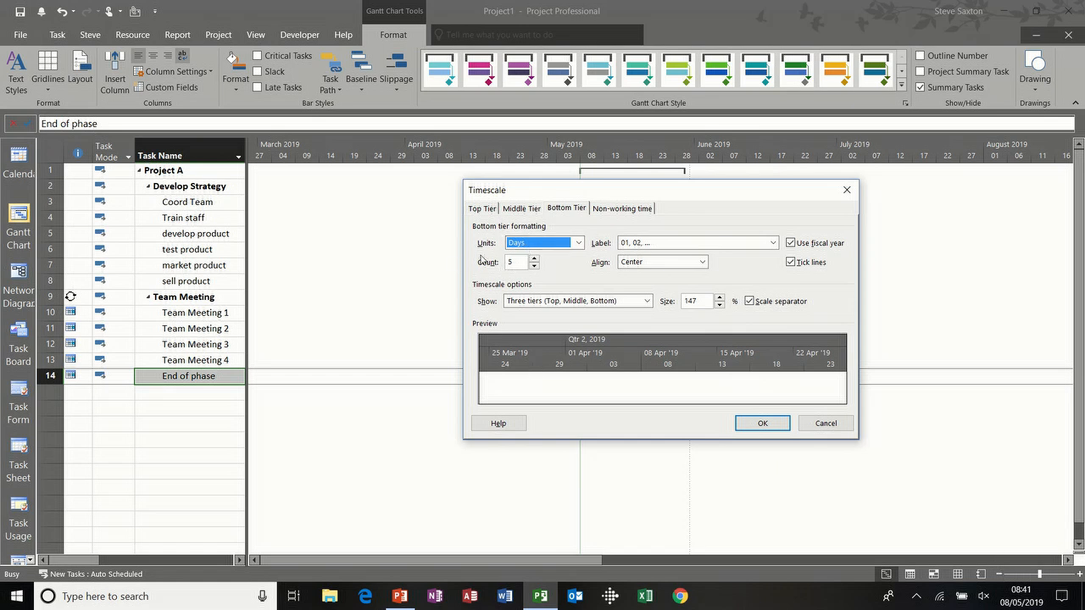
Reduce the bottom tier's count to 1 and set its units to Weeks
left_click(533, 266)
left_click(533, 266)
left_click(534, 266)
left_click(534, 266)
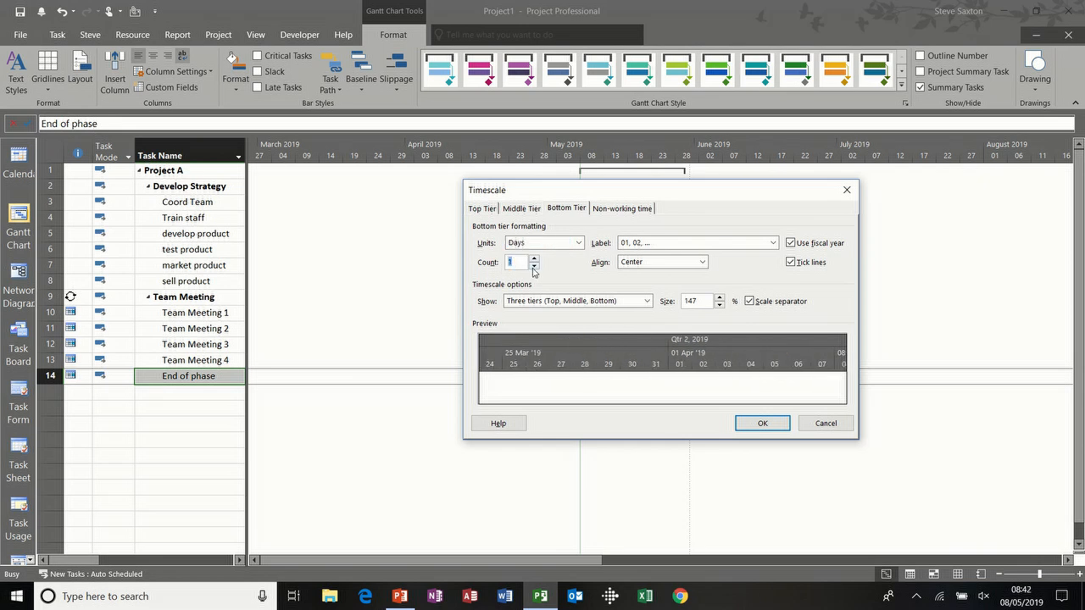
left_click(547, 242)
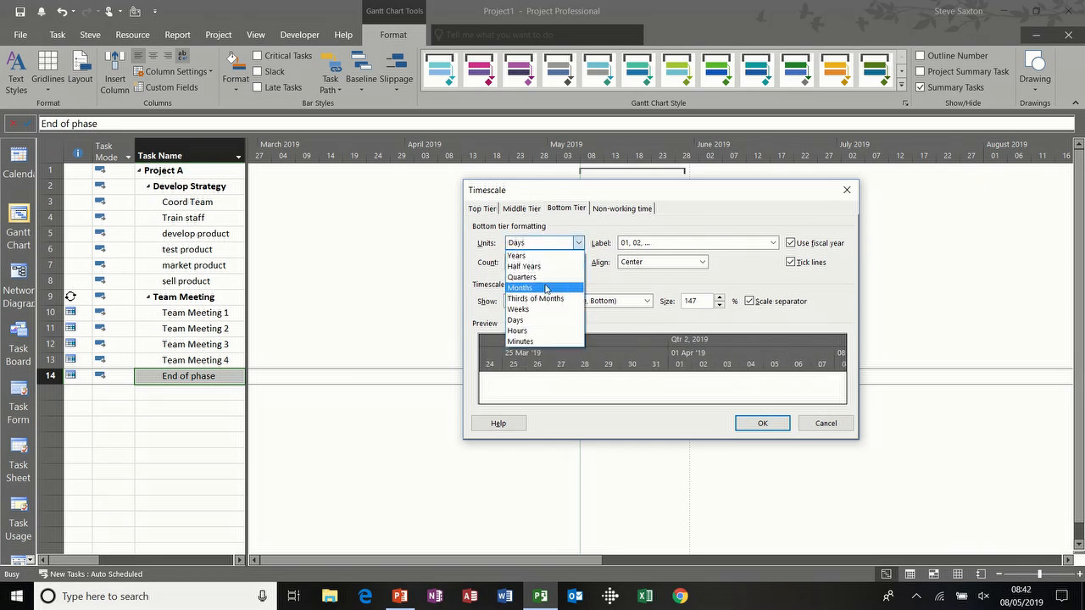
left_click(543, 309)
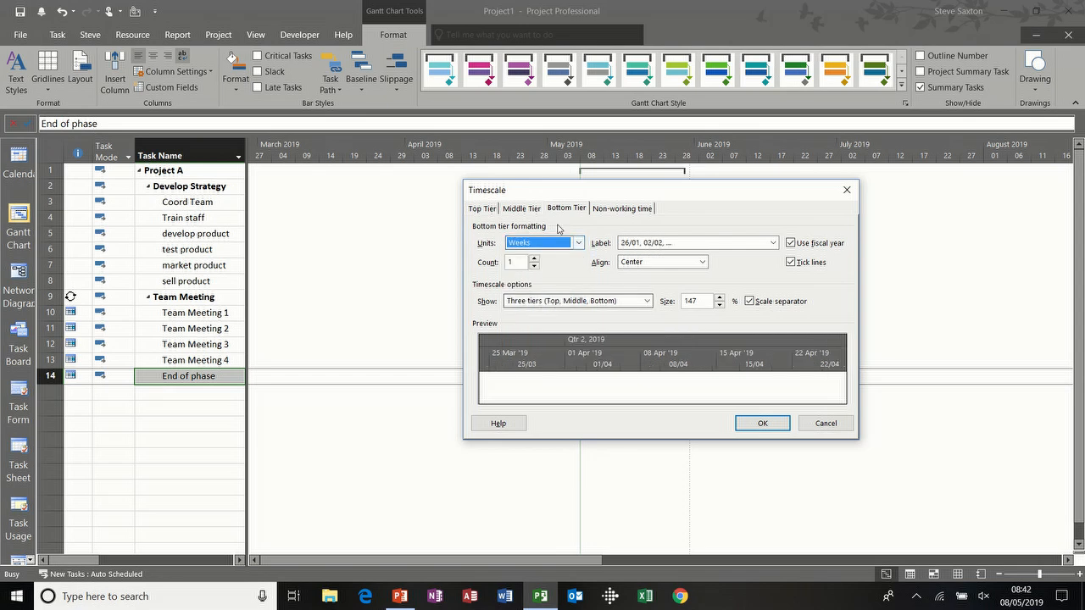
Set the top tier's units to Weeks, keeping the three-tier display
left_click(522, 208)
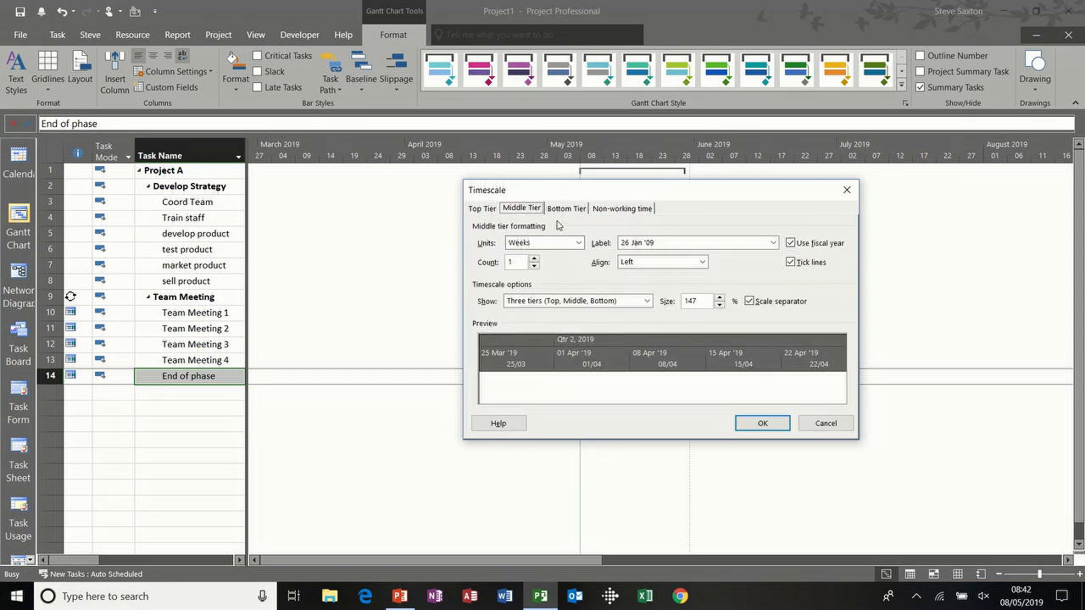
left_click(566, 208)
left_click(489, 210)
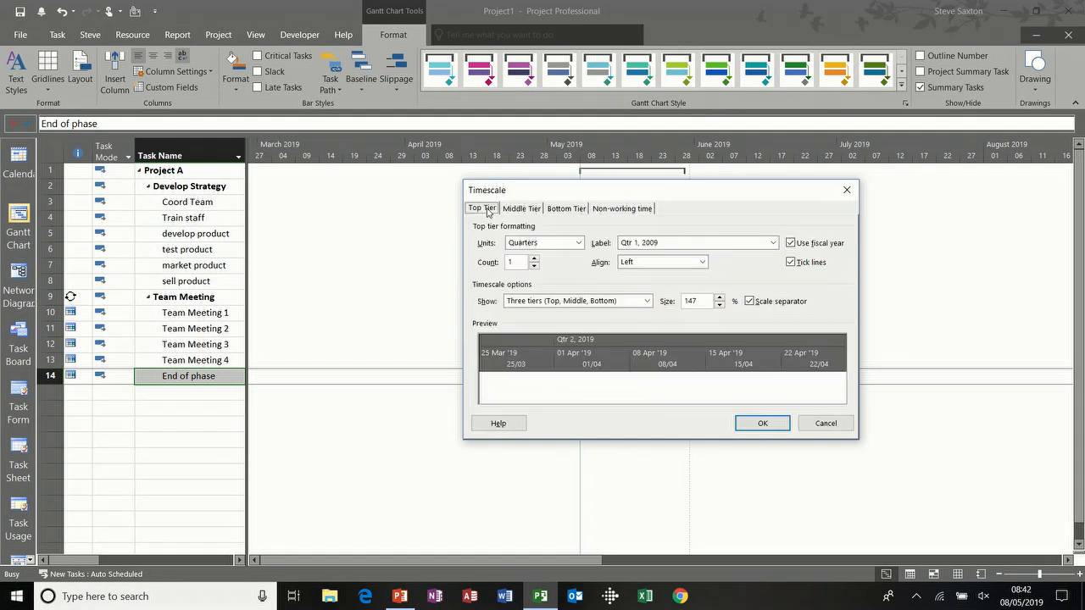
left_click(579, 243)
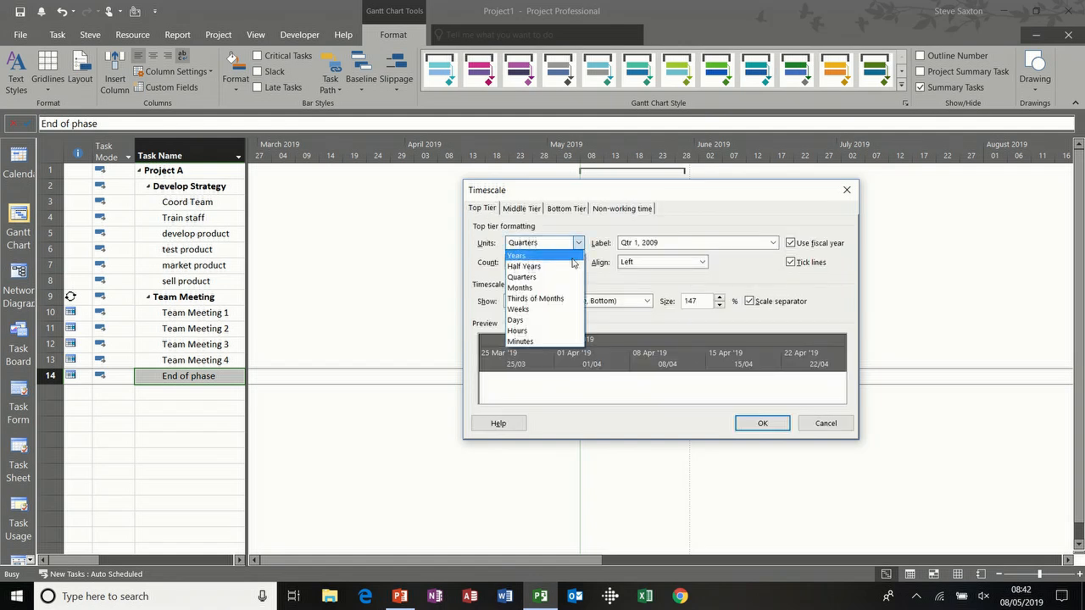
left_click(549, 309)
left_click(551, 301)
left_click(560, 293)
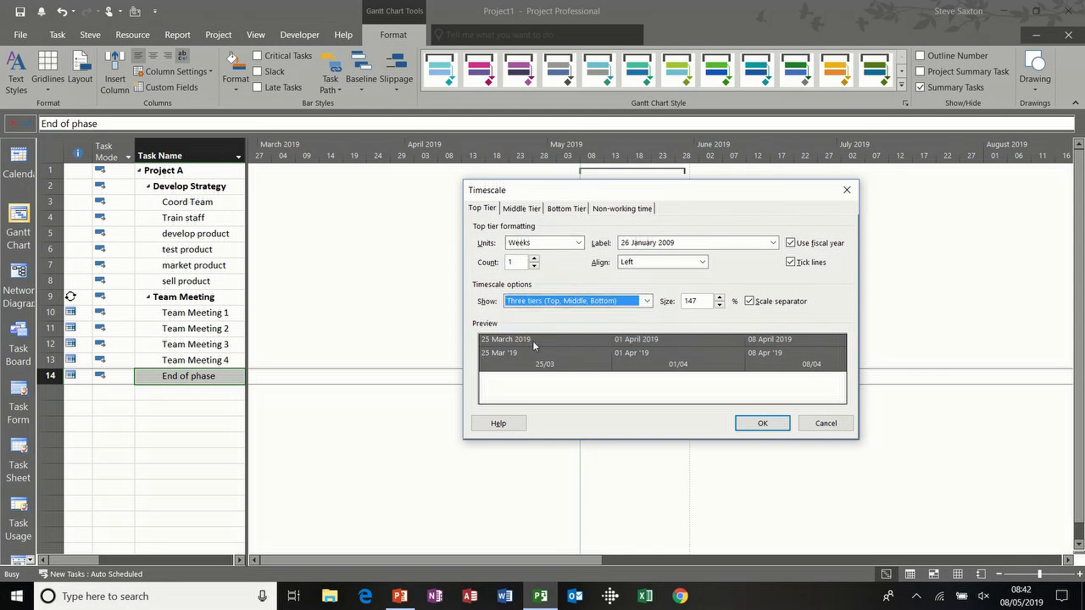
Label the middle tier with calendar week numbers, using the format 1, 2, ... 52,1,2,..
left_click(522, 210)
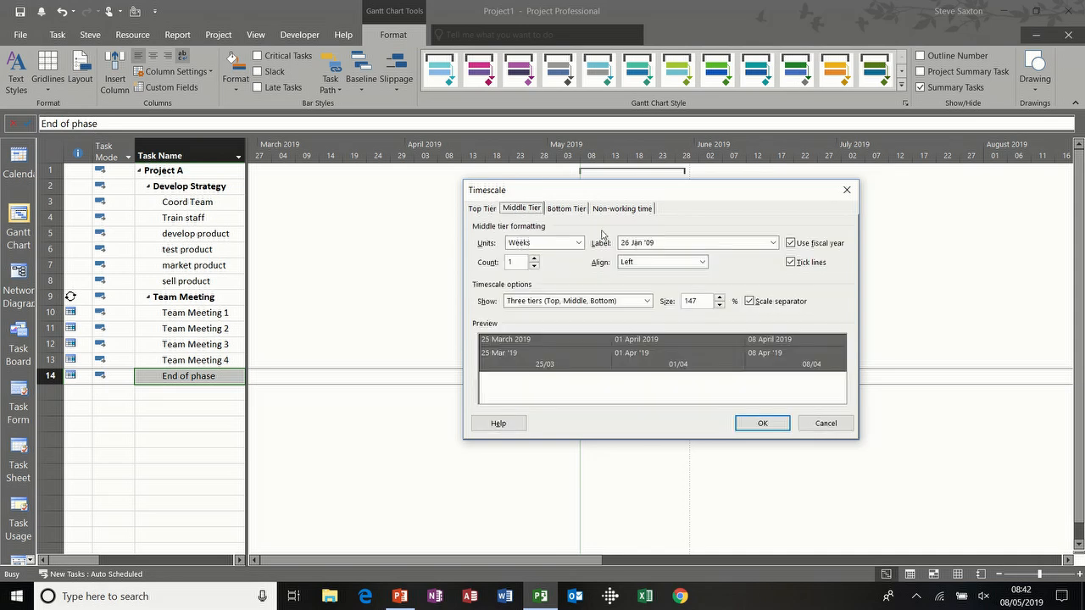
left_click(749, 247)
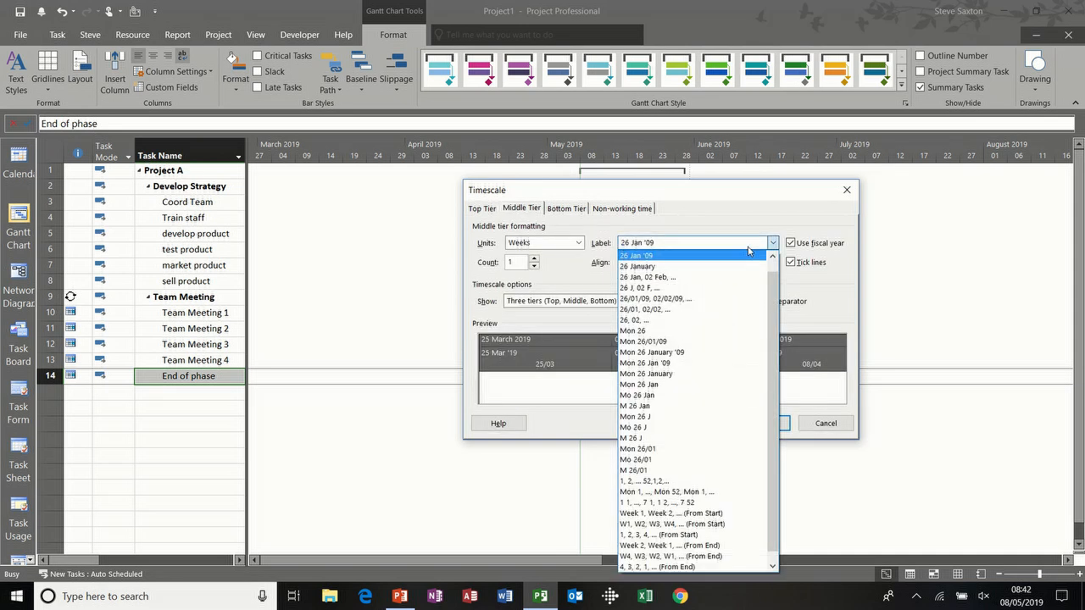
left_click(726, 482)
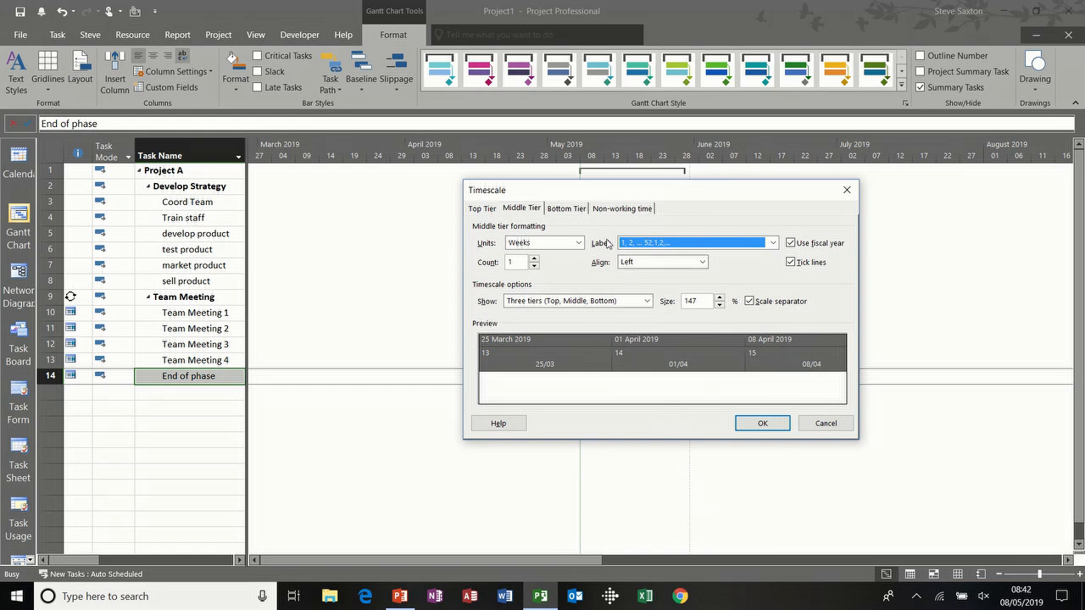
Label the bottom tier as 1, 2, 3, 4, ... (From Start), apply the timescale and bring the task bars into view
left_click(568, 210)
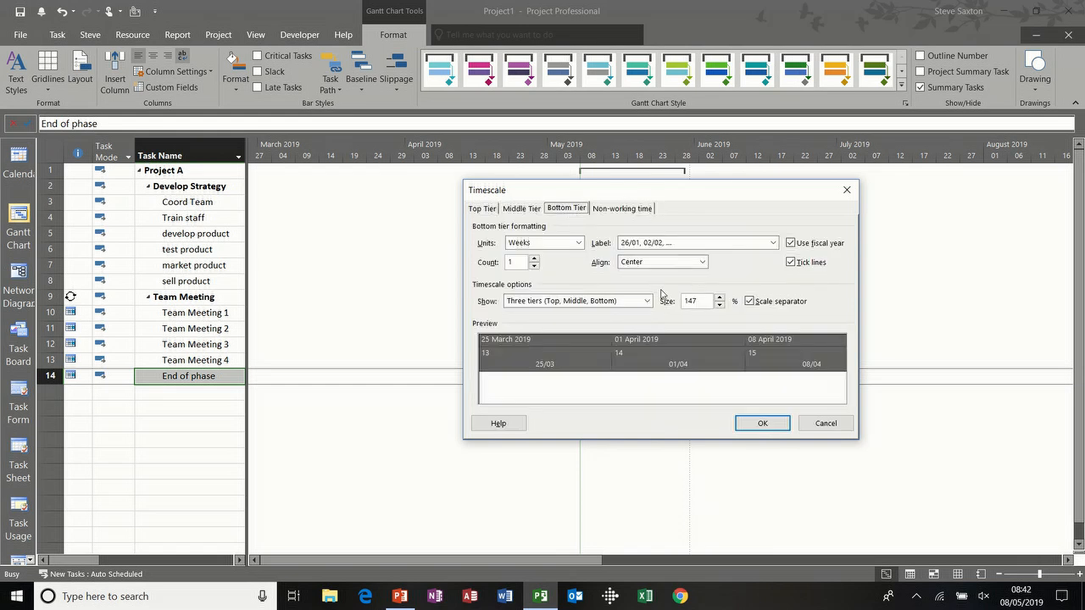
left_click(697, 245)
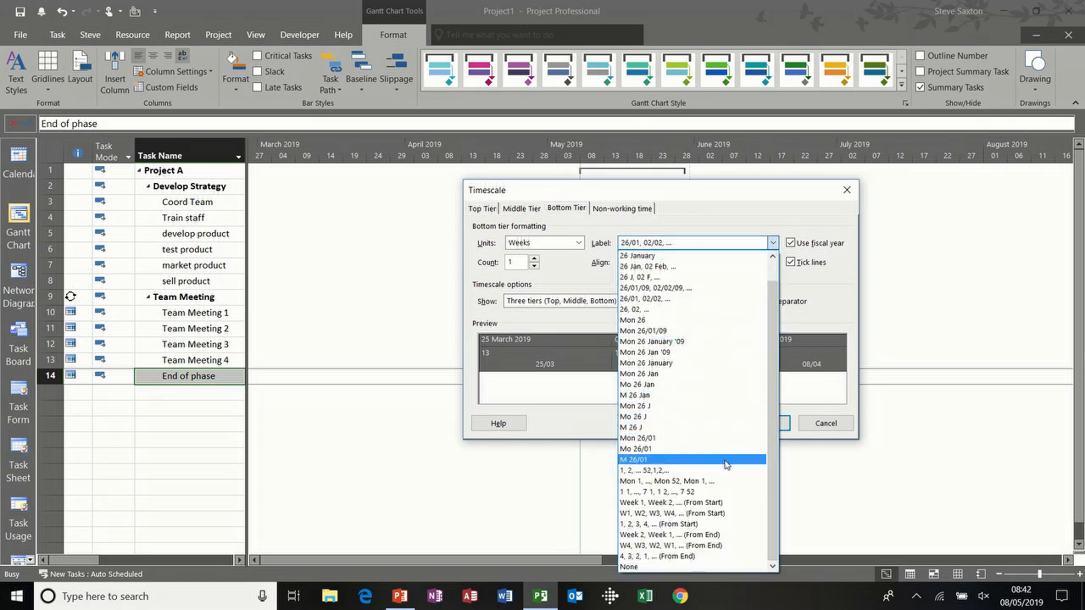
left_click(676, 525)
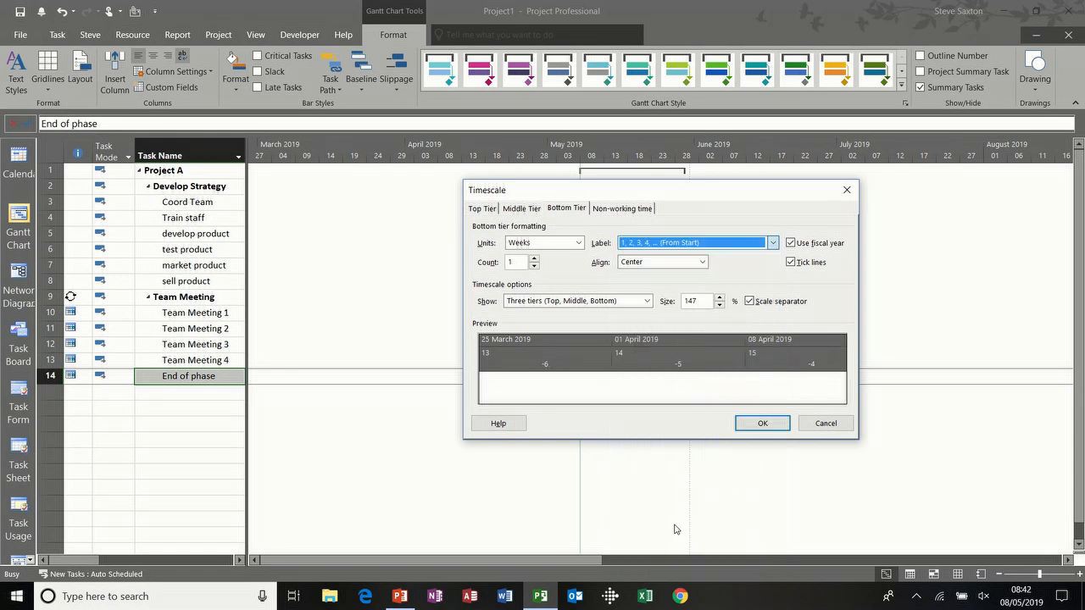
left_click(760, 424)
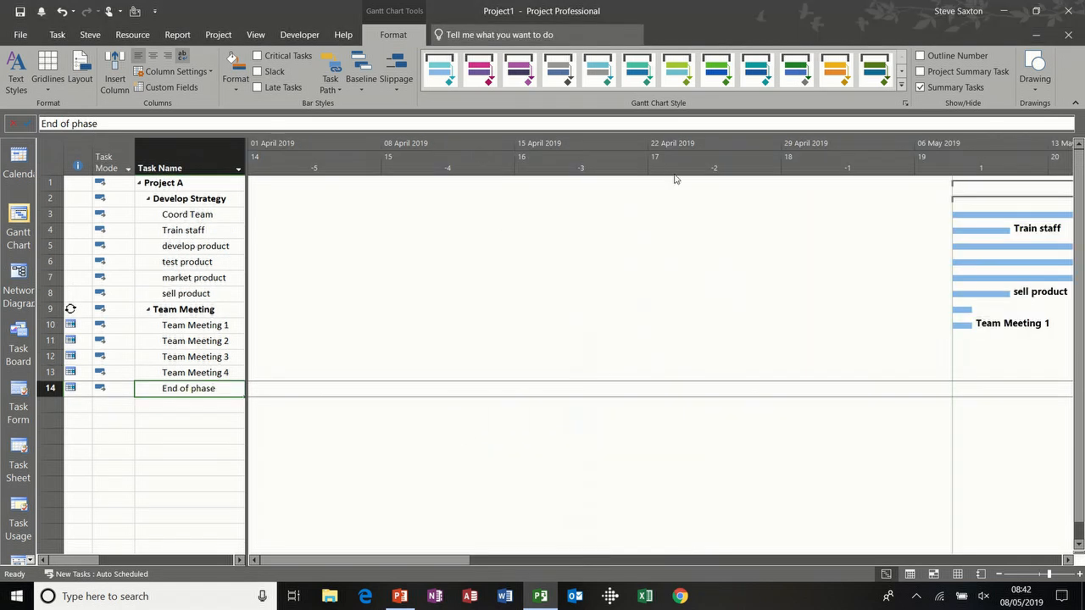
left_click(1068, 561)
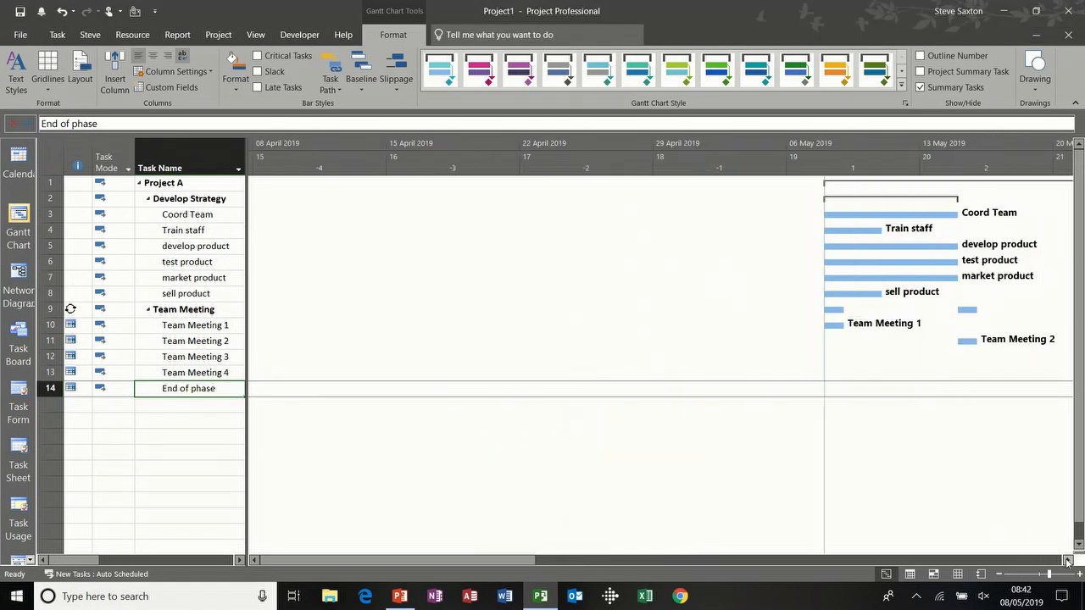
left_click(1068, 562)
left_click(1068, 561)
left_click(1068, 561)
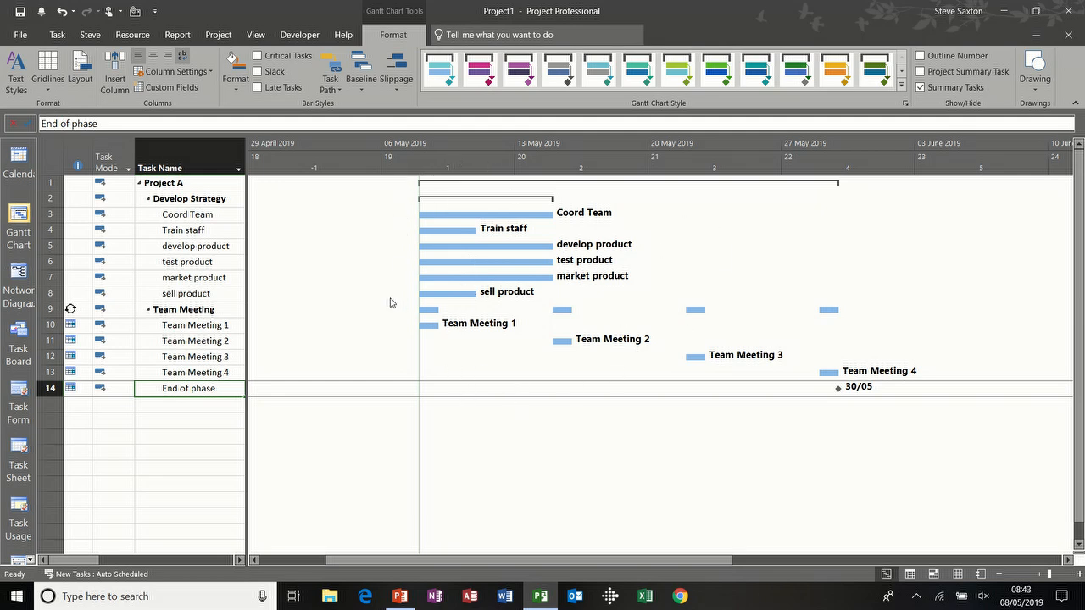
Set the colour of the timescale's non-working time to light blue, drawn behind task bars, and apply it
double_click(467, 165)
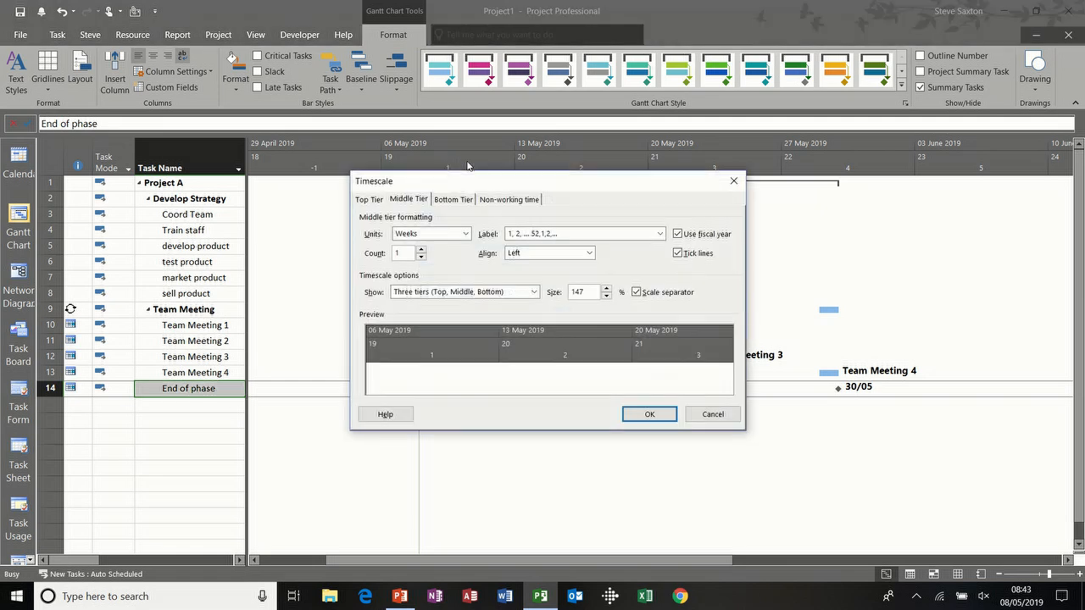
left_click(510, 203)
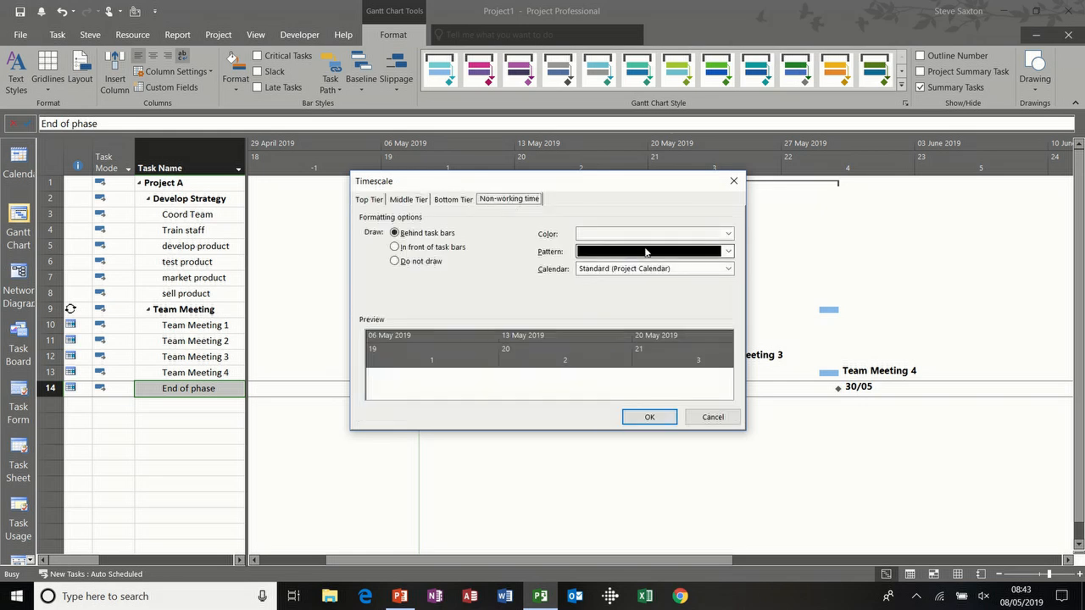
left_click(728, 234)
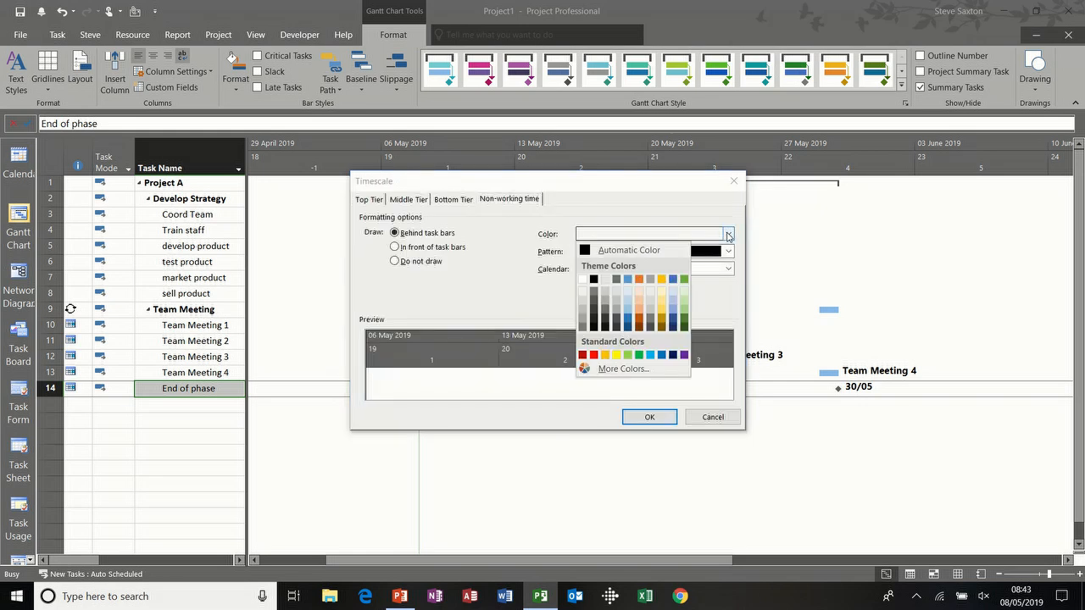
left_click(629, 314)
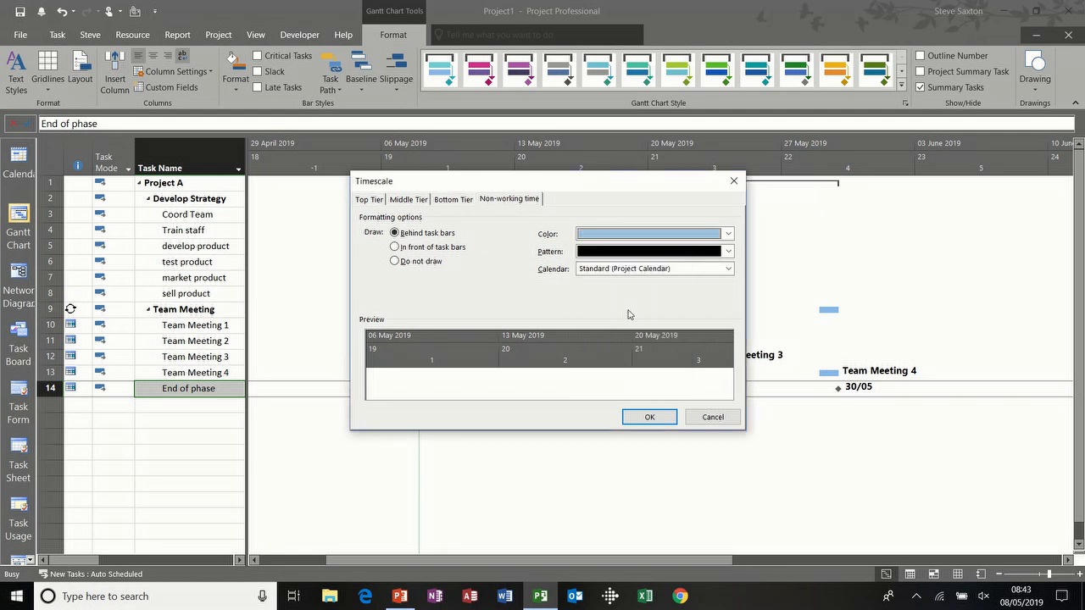
left_click(647, 418)
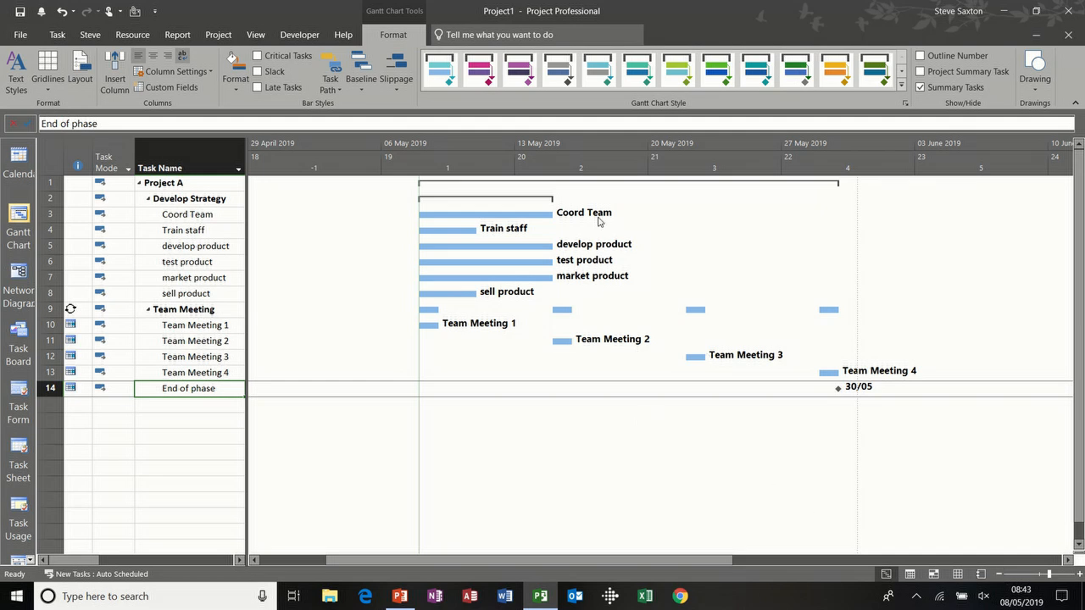
Set the timescale's non-working time colour to light green, drawn behind task bars, and apply it
double_click(603, 169)
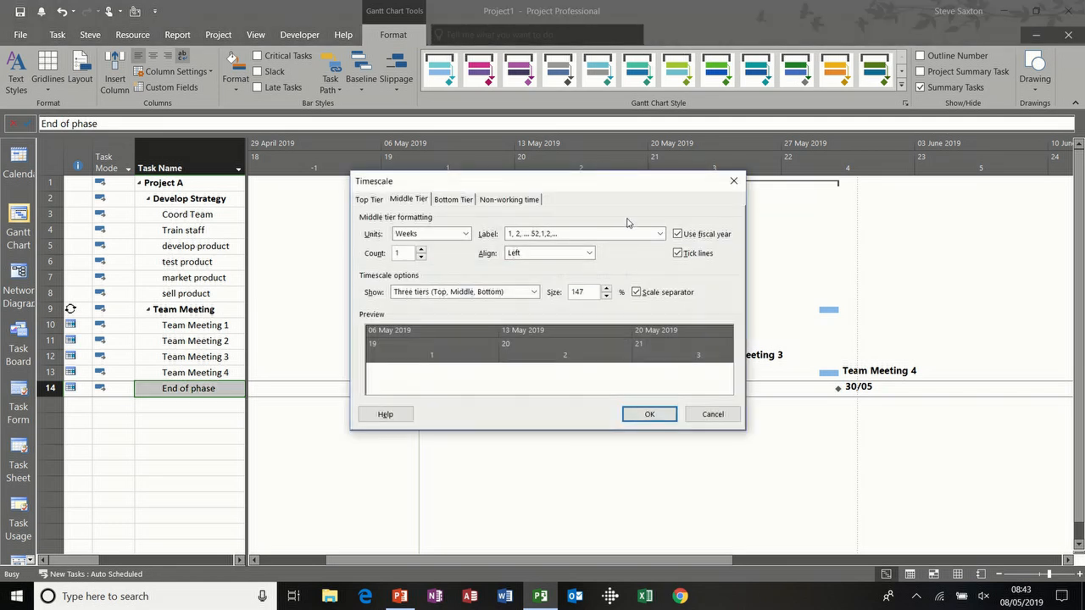
left_click(510, 202)
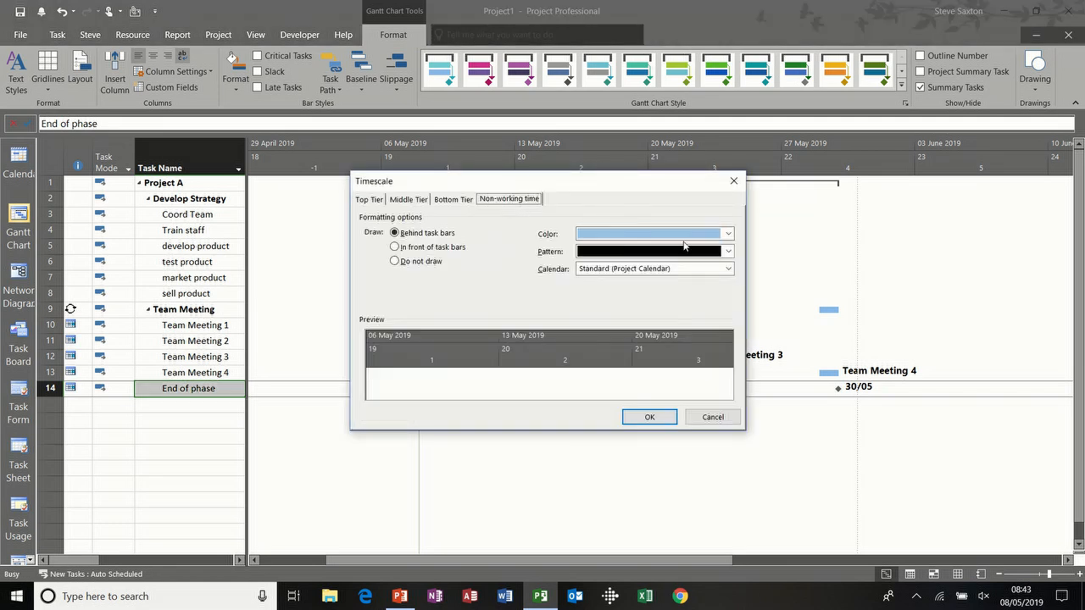
left_click(728, 234)
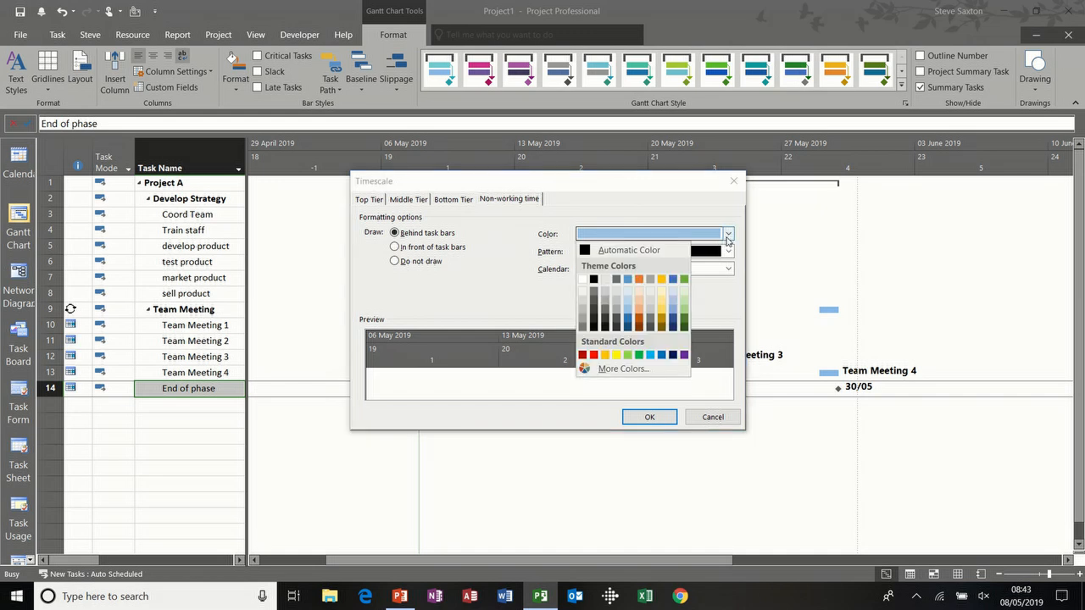
left_click(628, 355)
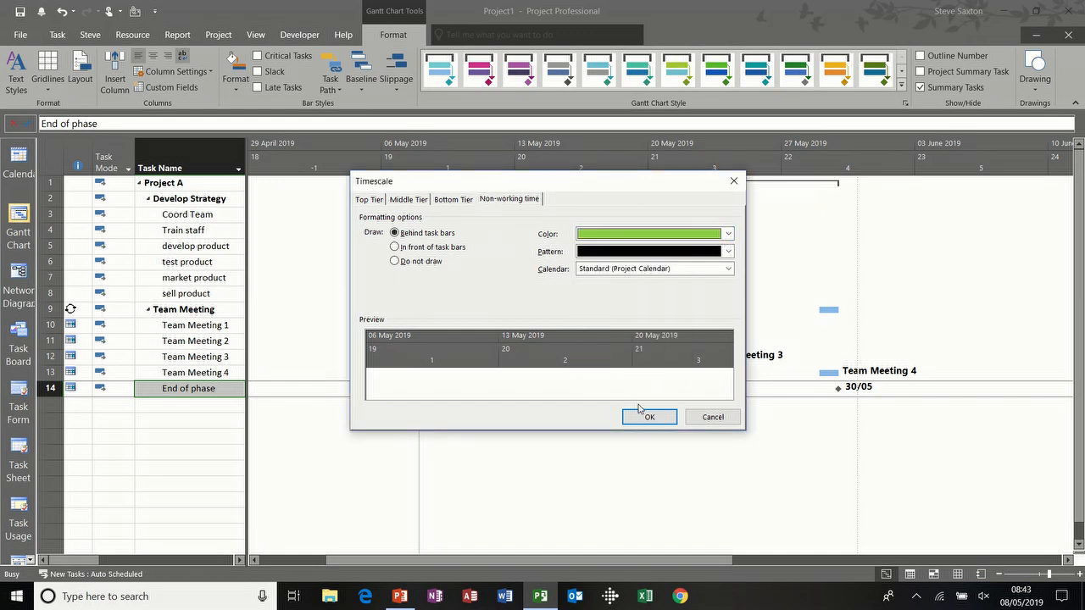
left_click(642, 415)
Reduce the timescale to two tiers (Middle, Bottom) and set the bottom tier's count to 1 day
left_click(1000, 574)
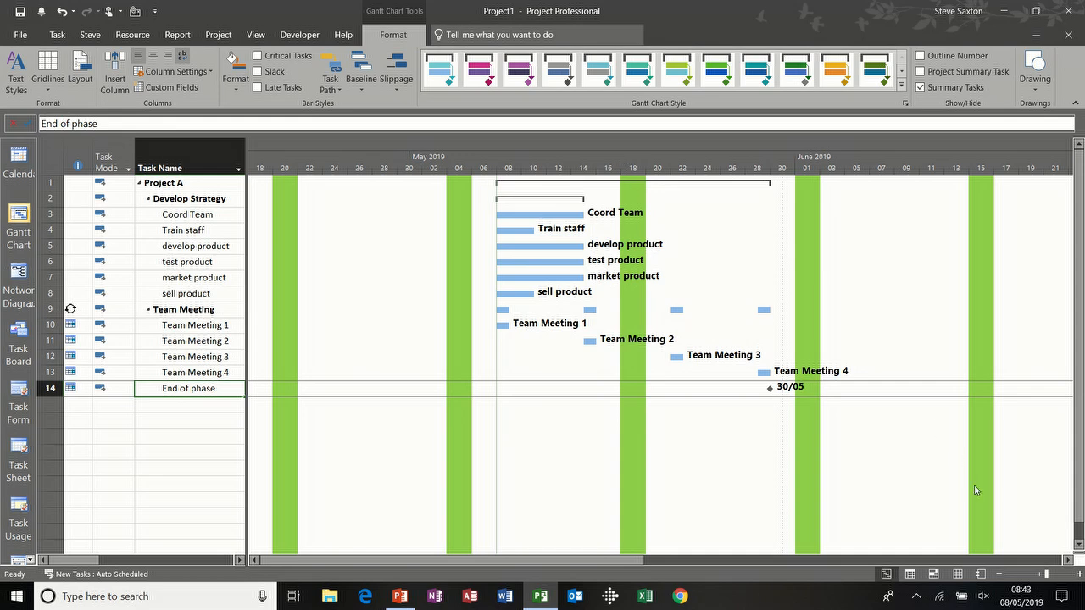
double_click(693, 159)
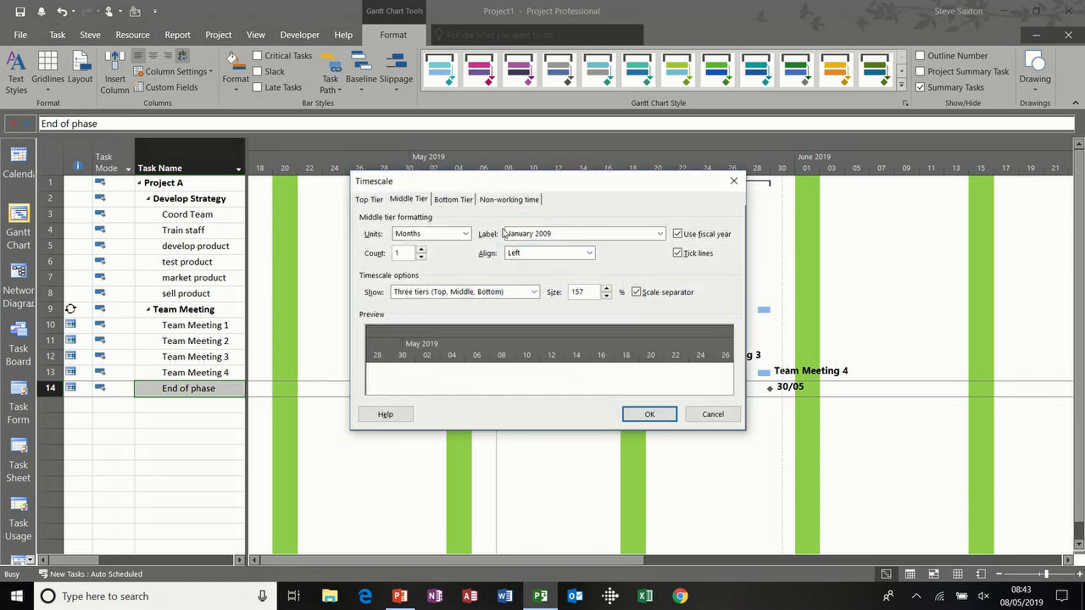
left_click(533, 292)
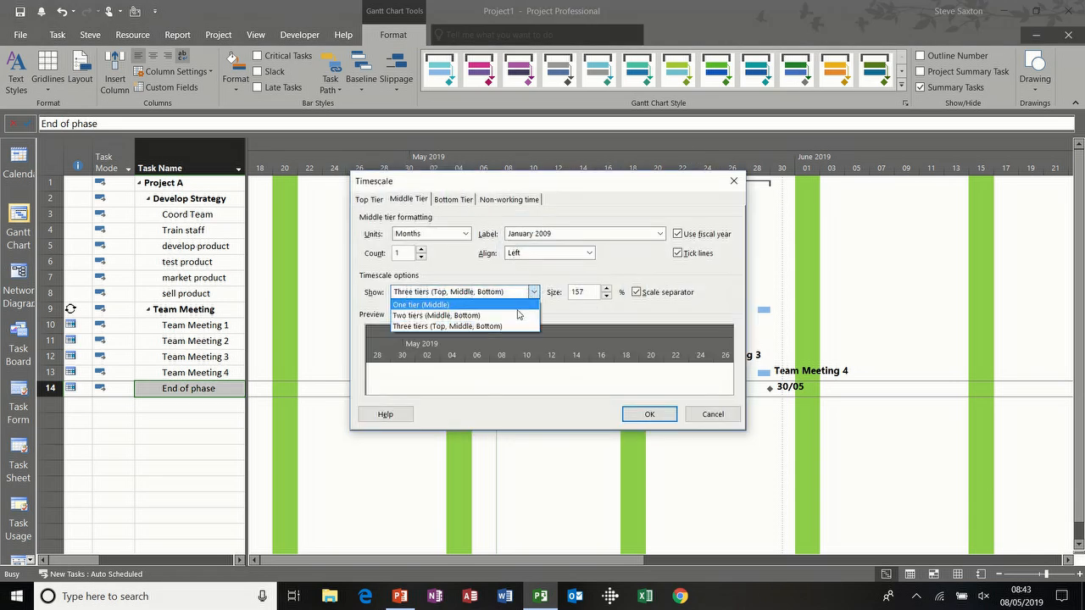
left_click(518, 315)
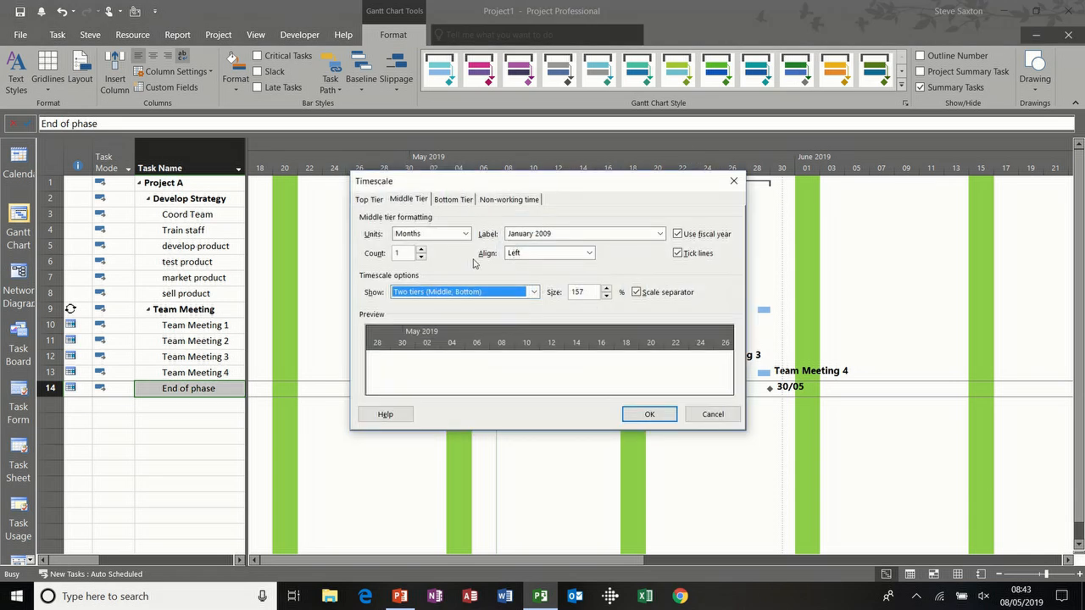
left_click(454, 202)
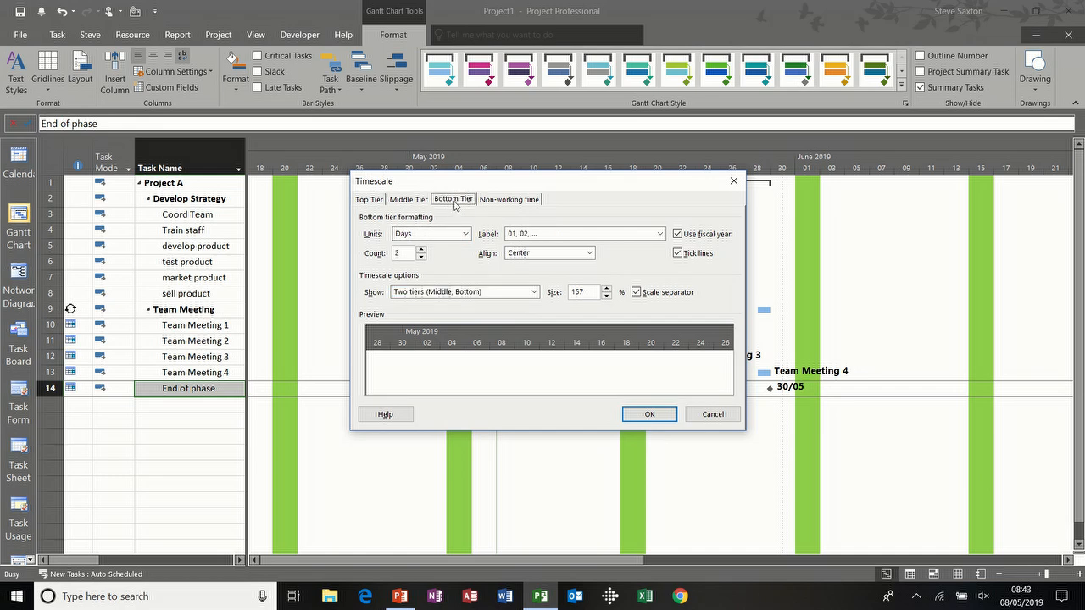
left_click(422, 257)
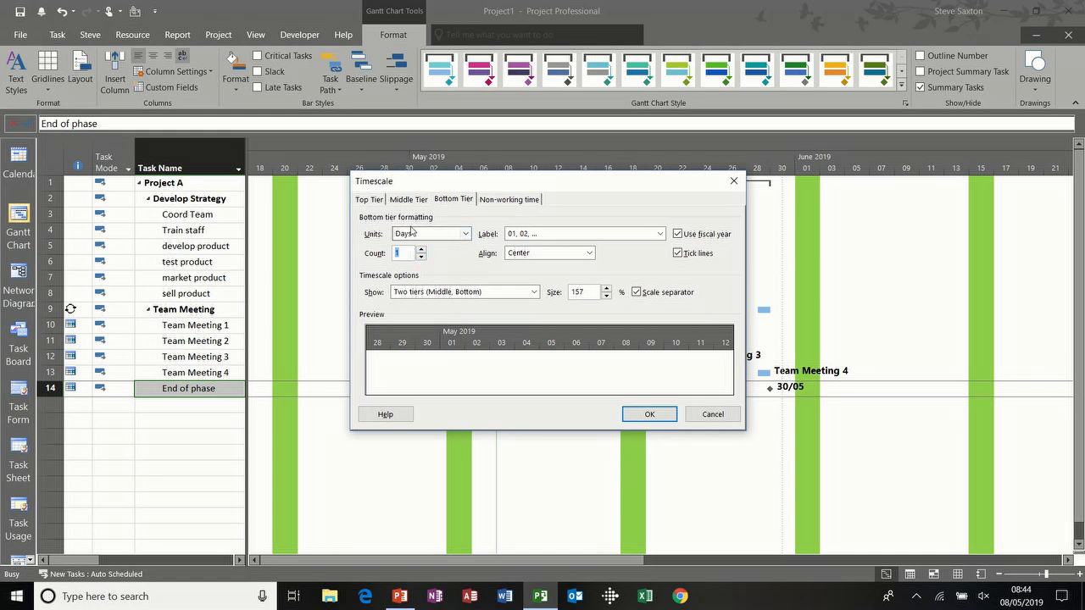
Set the middle tier's units to Weeks and apply the two-tier timescale
left_click(410, 200)
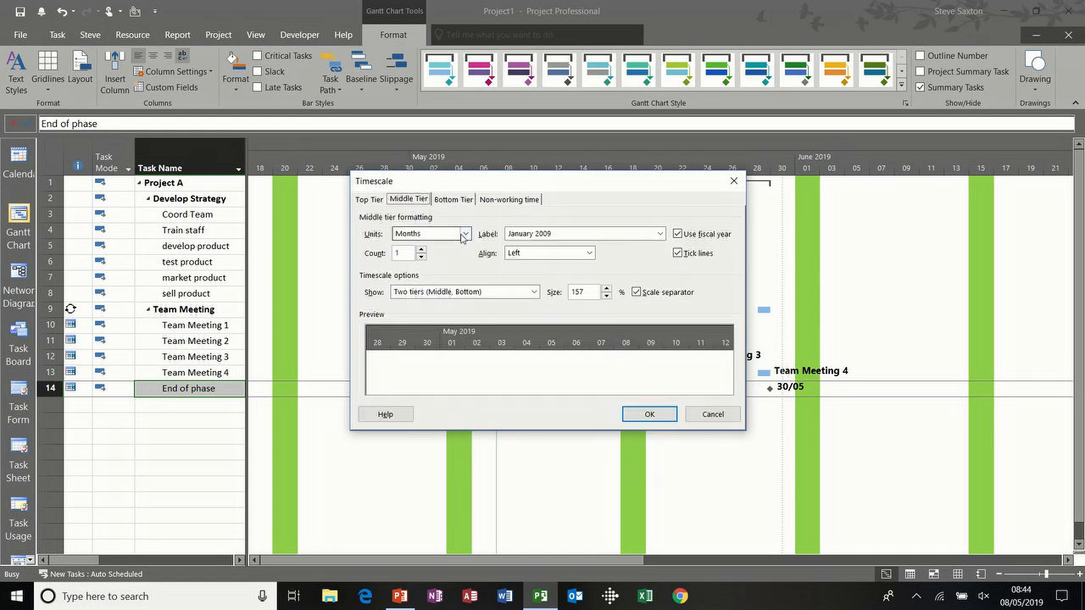
left_click(465, 234)
left_click(445, 301)
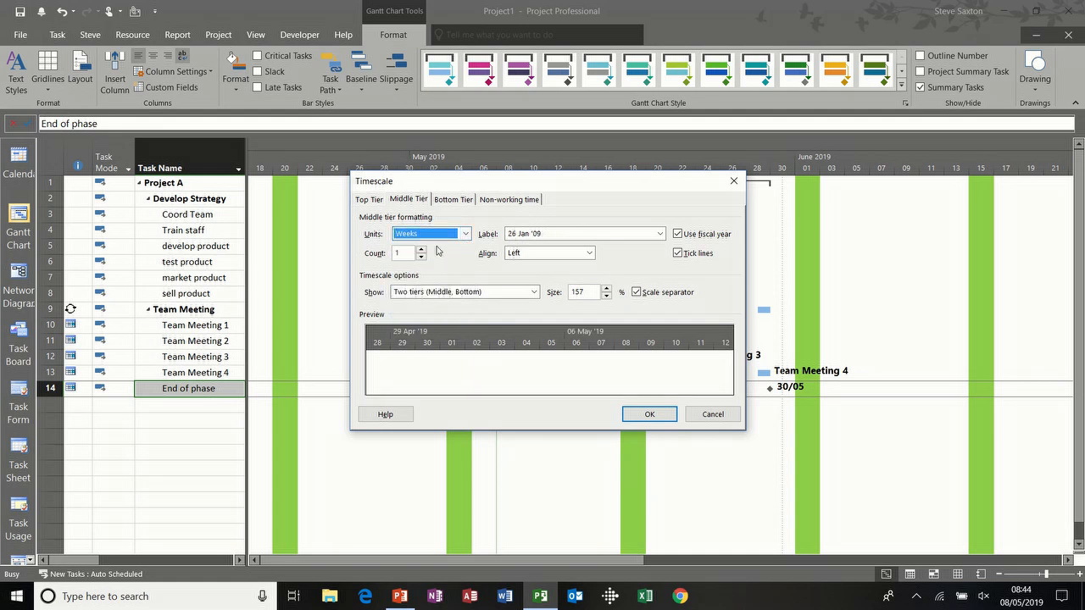
left_click(651, 415)
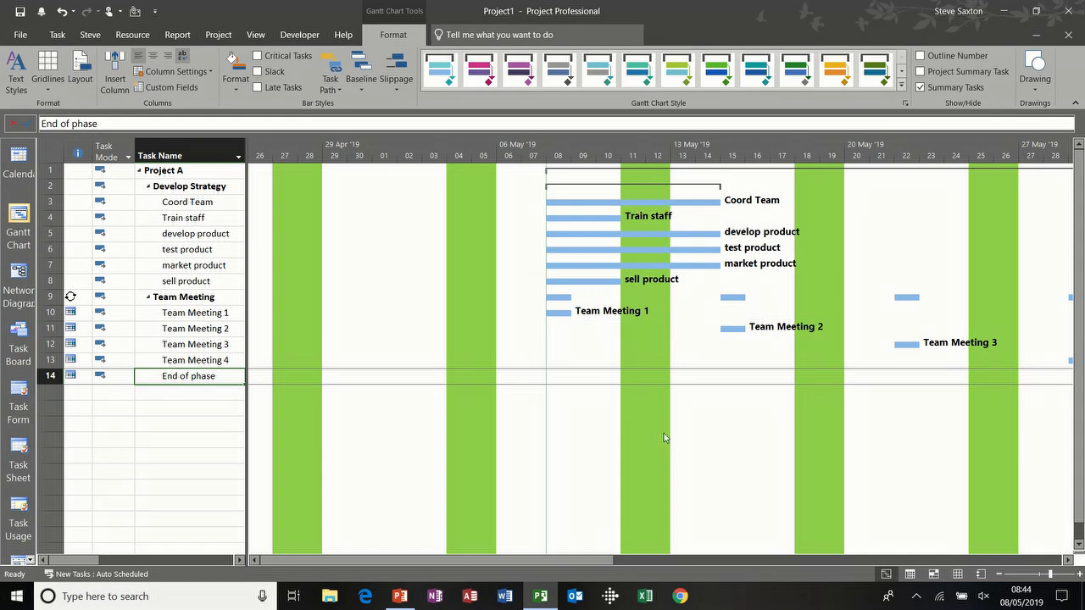
Recolour the non-working time shading to light blue and apply the change
double_click(641, 351)
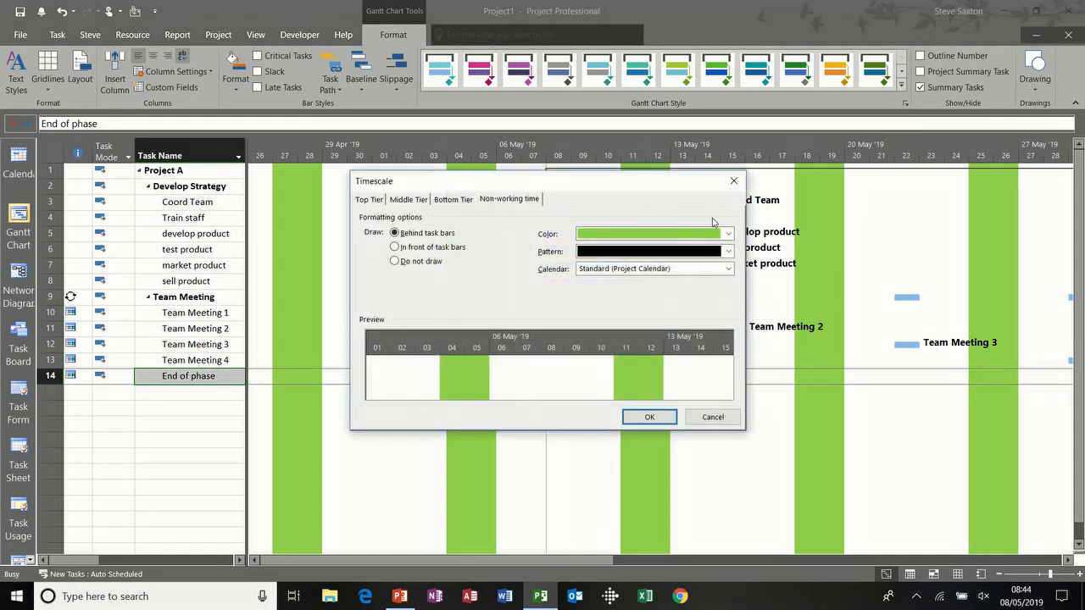
left_click(726, 234)
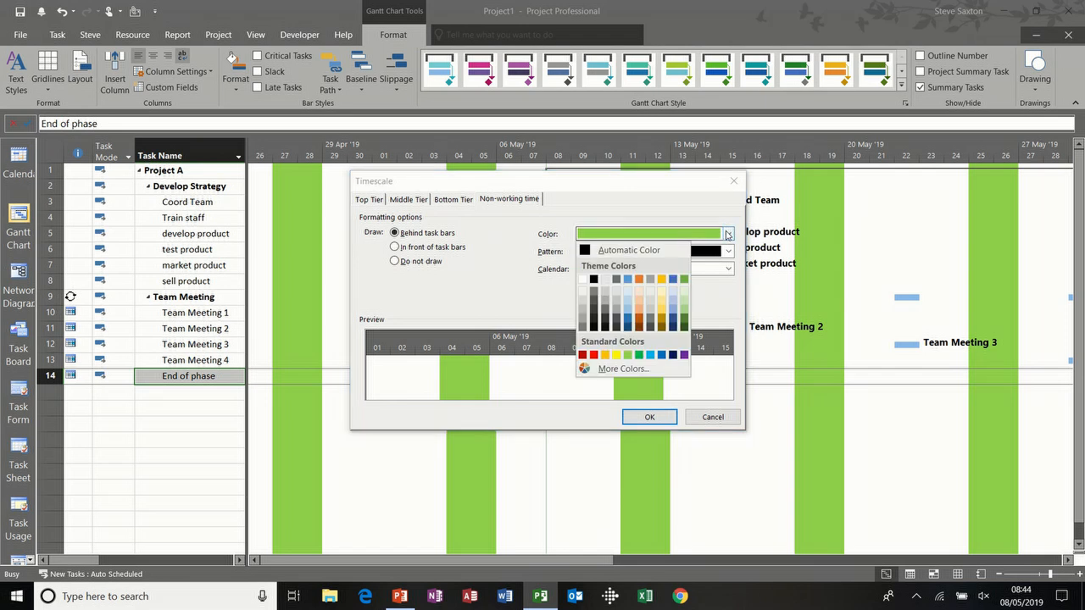
left_click(629, 307)
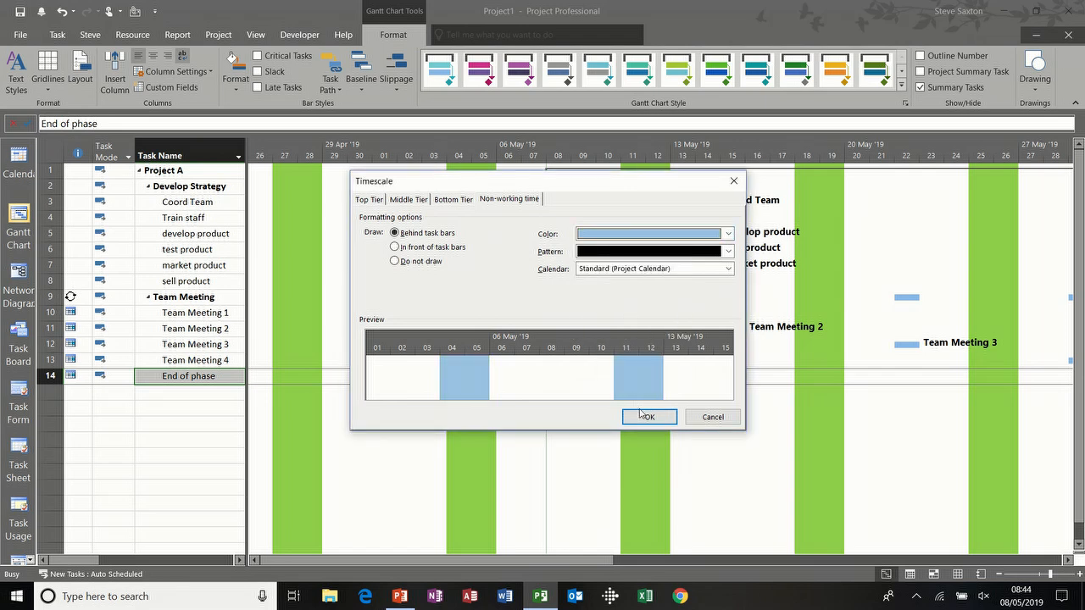
left_click(642, 416)
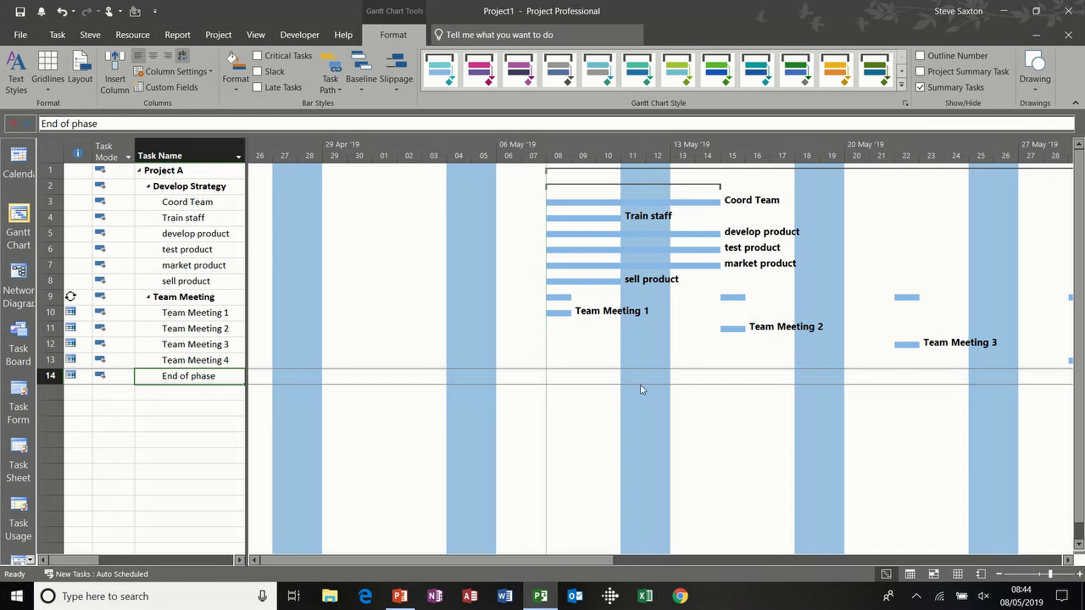
Set the non-working time colour to grey and apply it to the Gantt chart
double_click(650, 350)
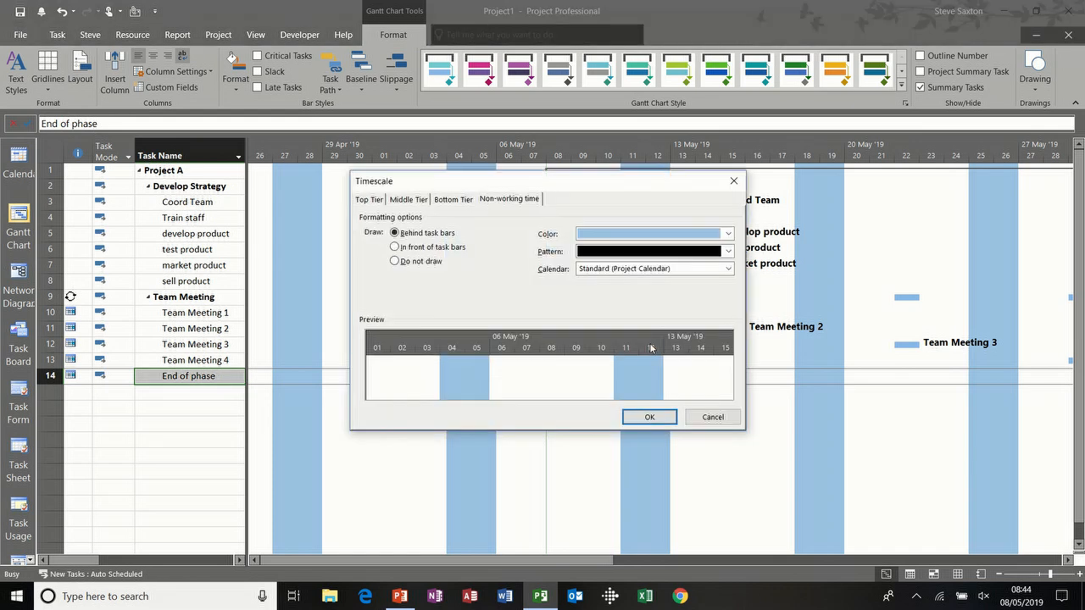
left_click(727, 234)
left_click(583, 314)
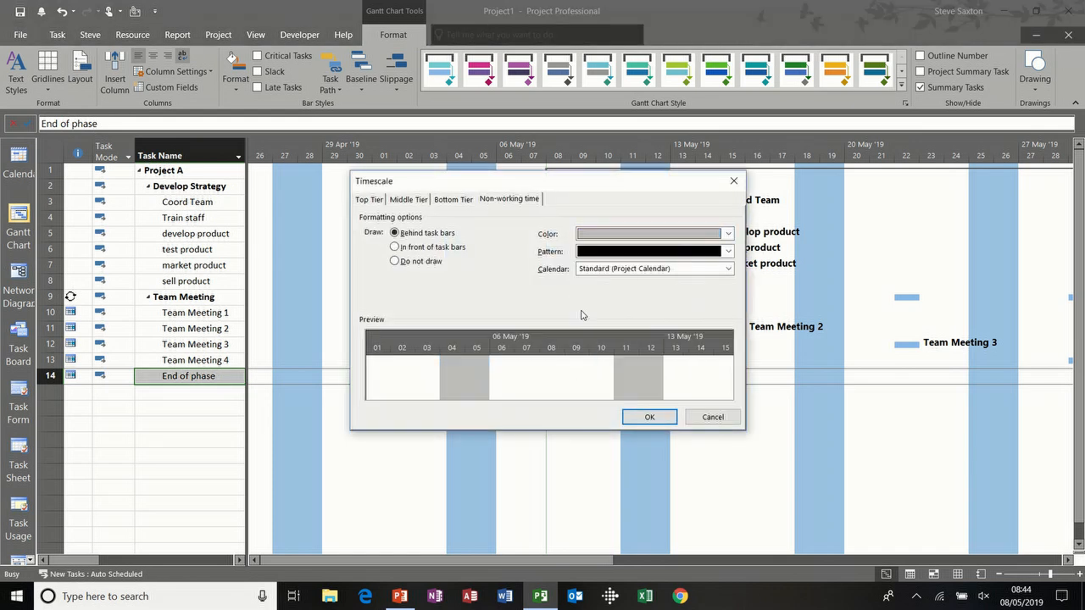
left_click(644, 417)
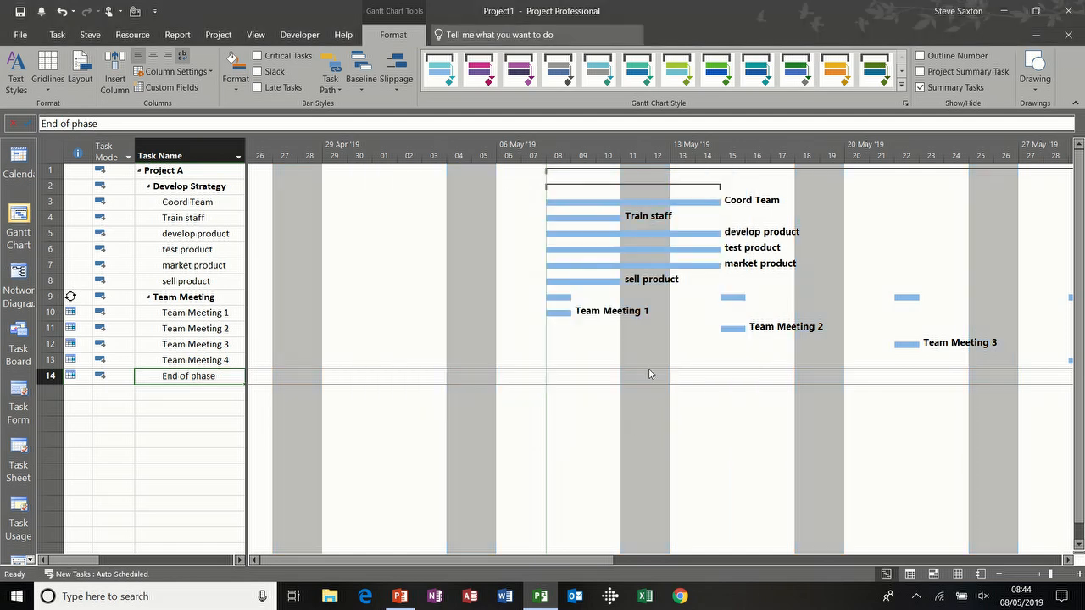
Draw the non-working time in front of the task bars instead of behind them and apply it
mouse_move(599, 204)
left_click_drag(245, 283, 366, 284)
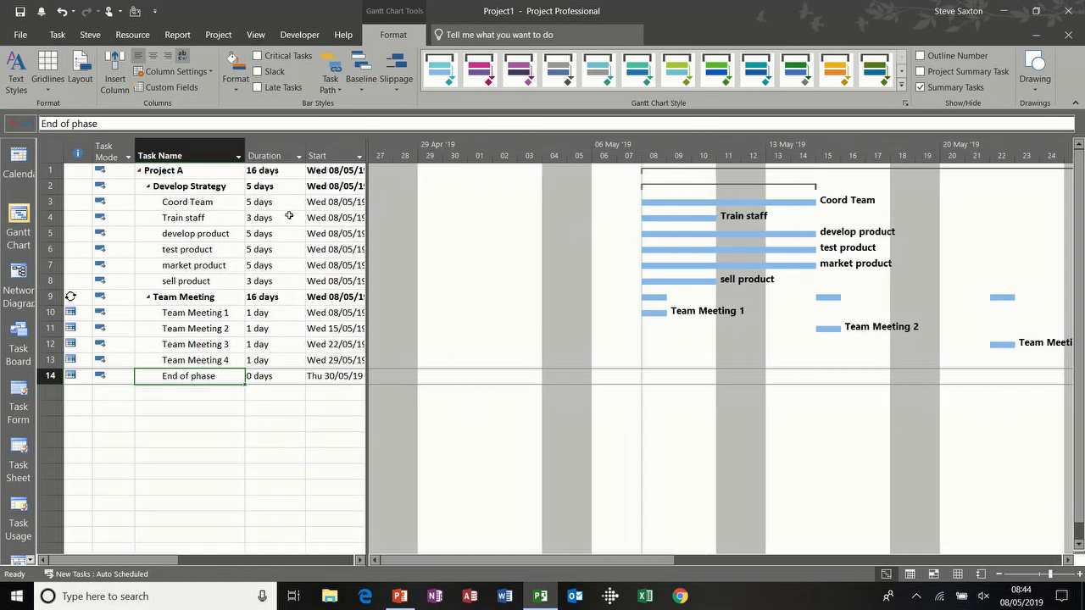
left_click_drag(369, 279, 235, 276)
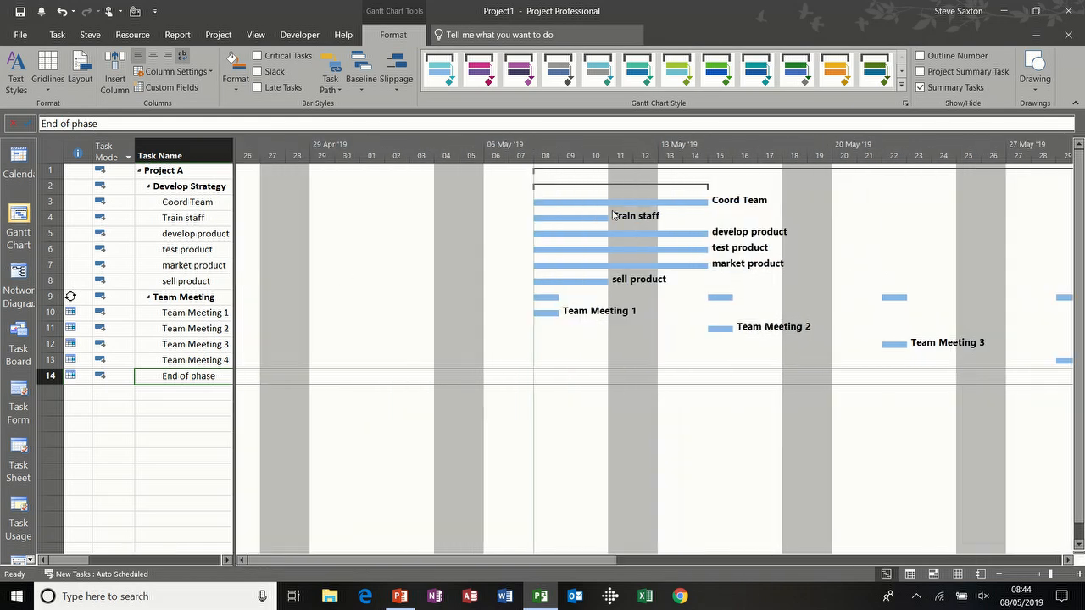
double_click(633, 359)
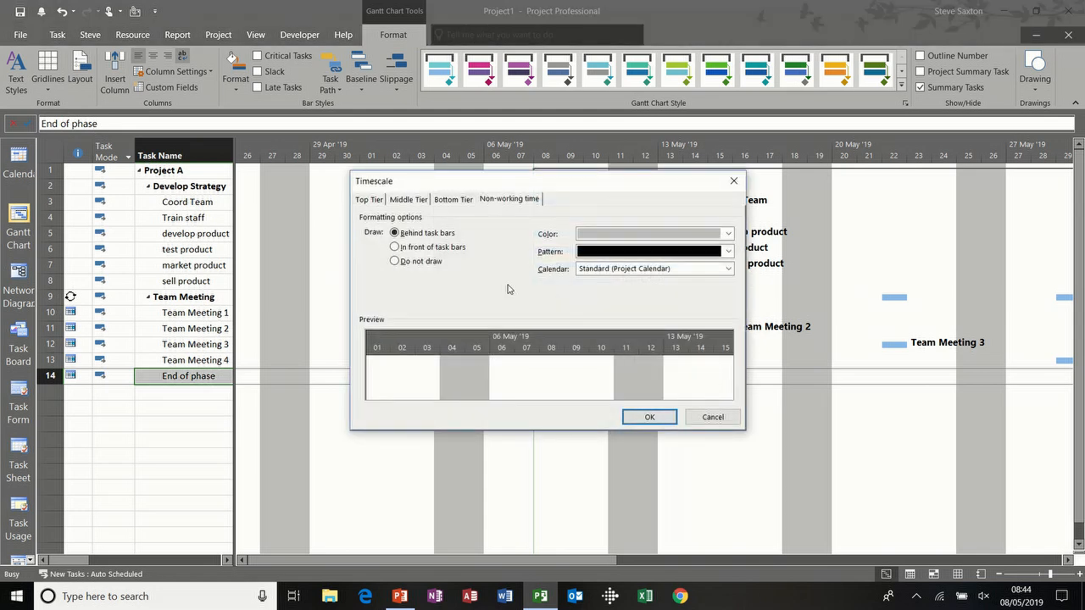
left_click(428, 252)
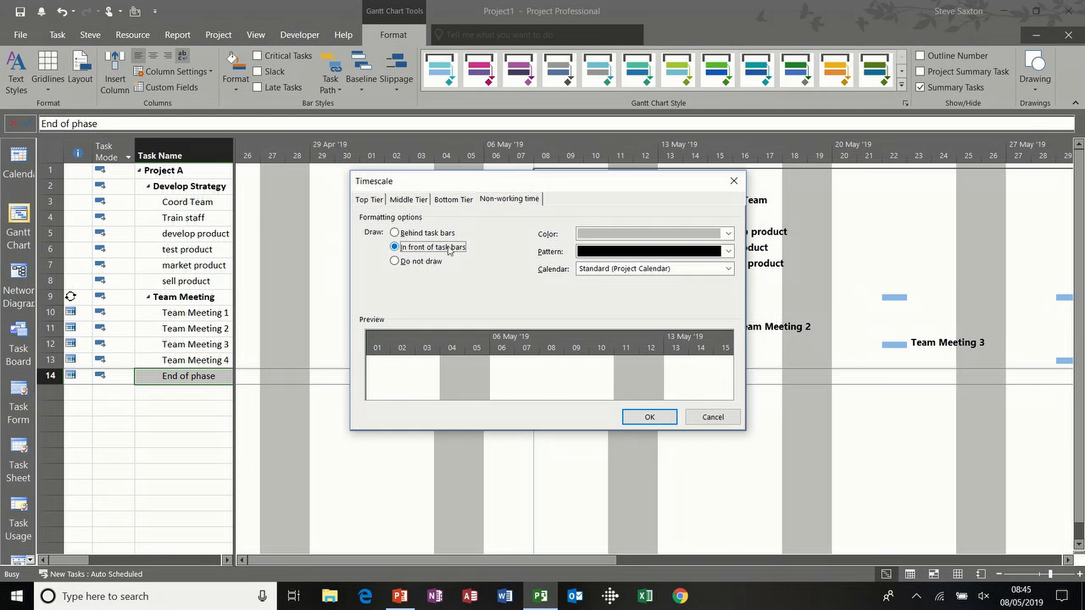
left_click(649, 417)
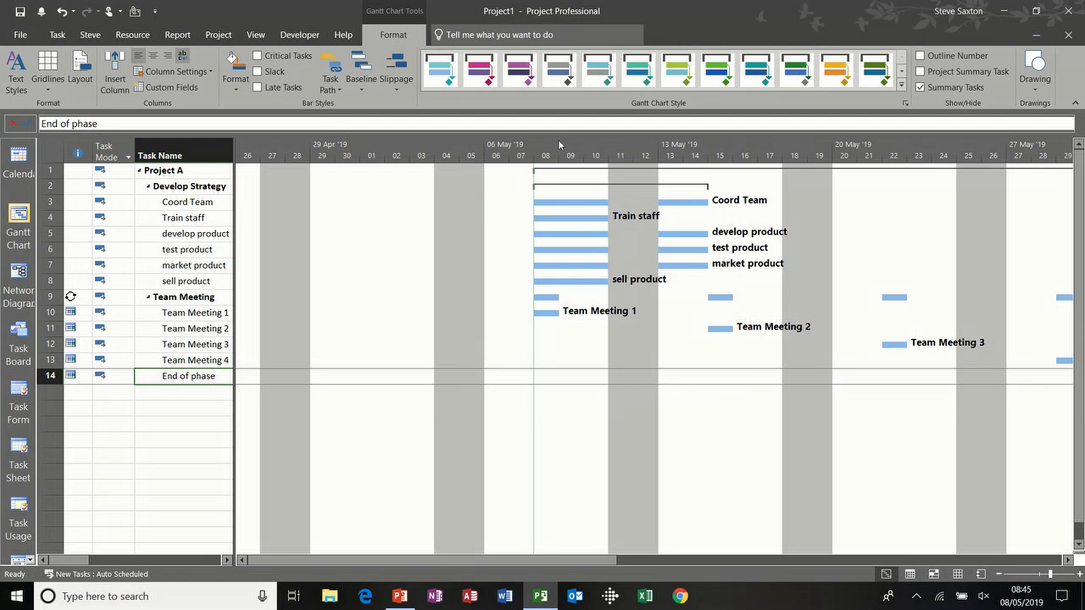
Reveal the task table's Duration, Start and Finish columns and open the project calendar's Change Working Time settings
left_click(223, 39)
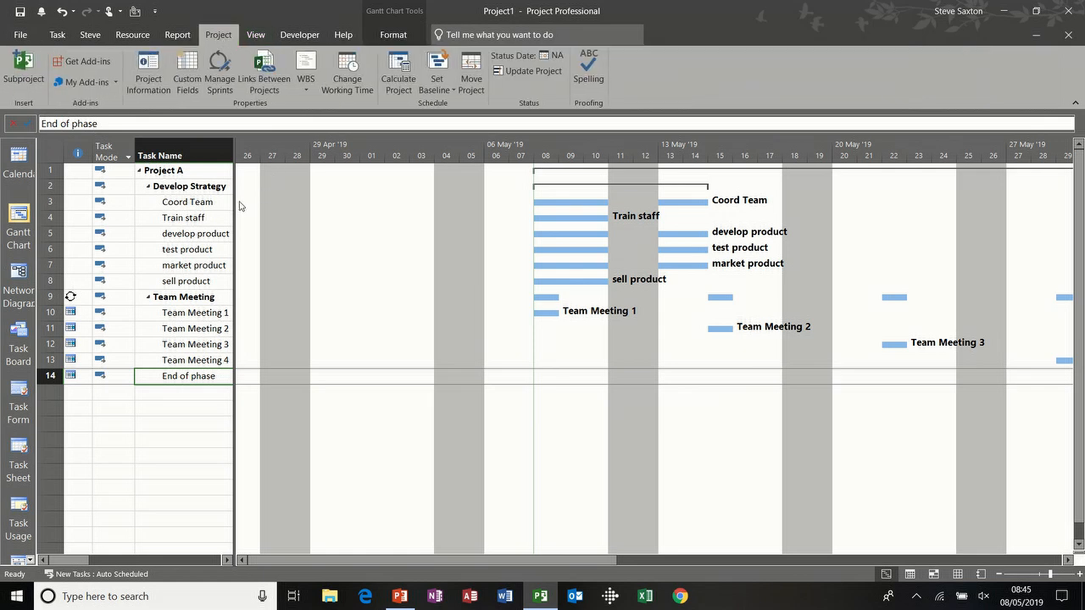
left_click_drag(236, 203, 509, 240)
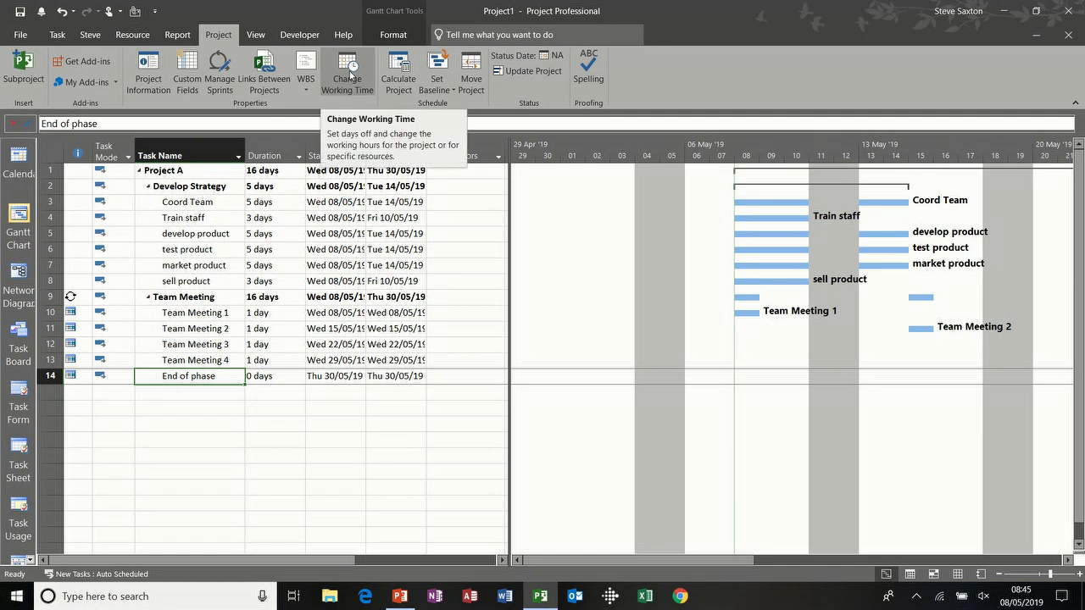
left_click(350, 74)
left_click_drag(427, 78, 484, 80)
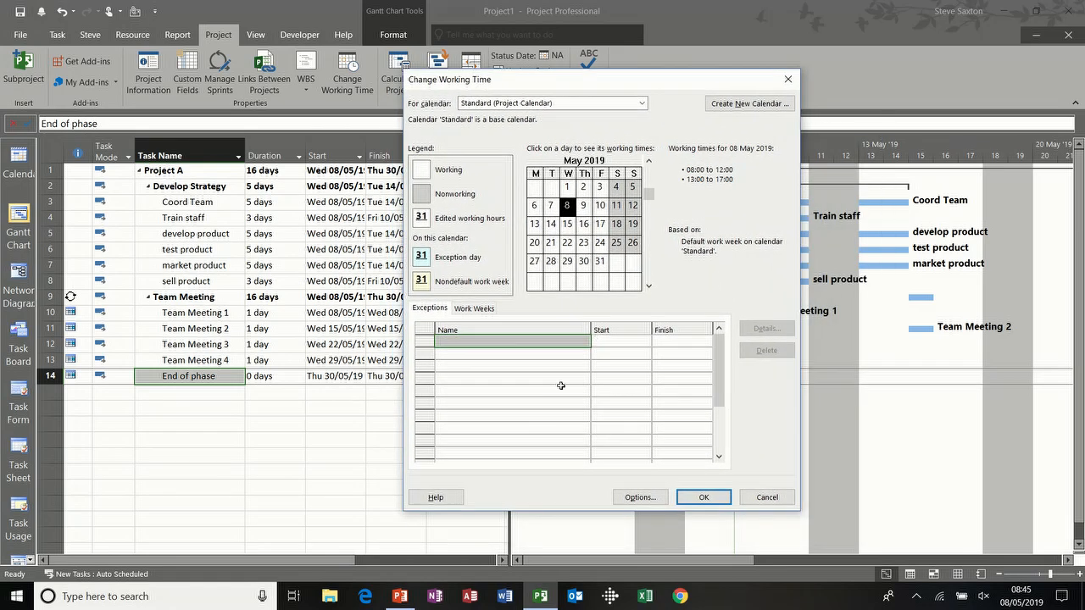
Add a calendar exception named Easter to the Standard calendar, starting 10/05/2019 and finishing 14/05/2019
left_click(515, 341)
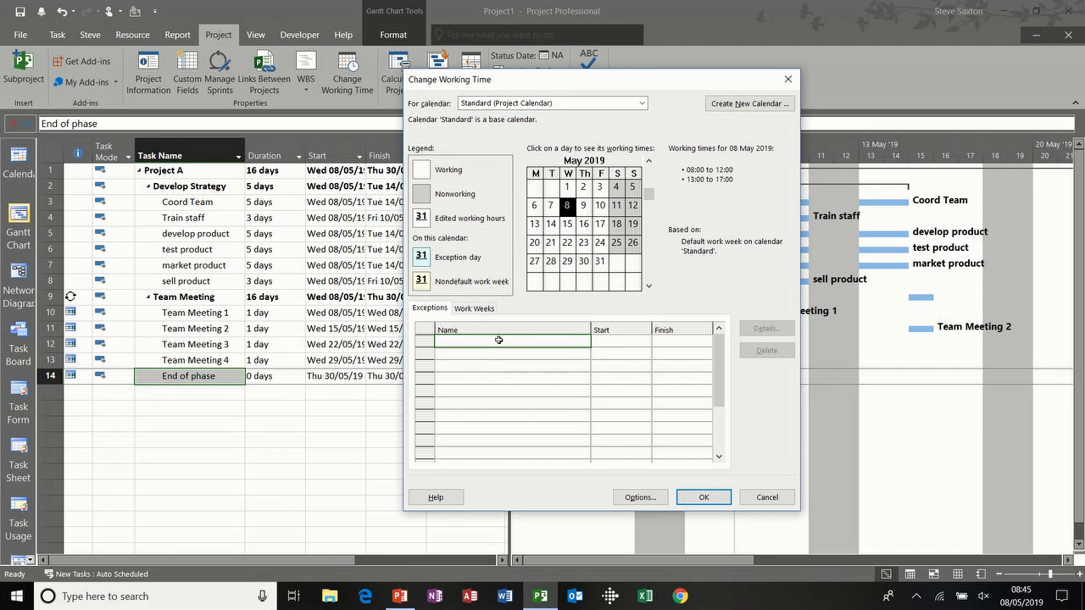
type("Easter")
left_click(621, 345)
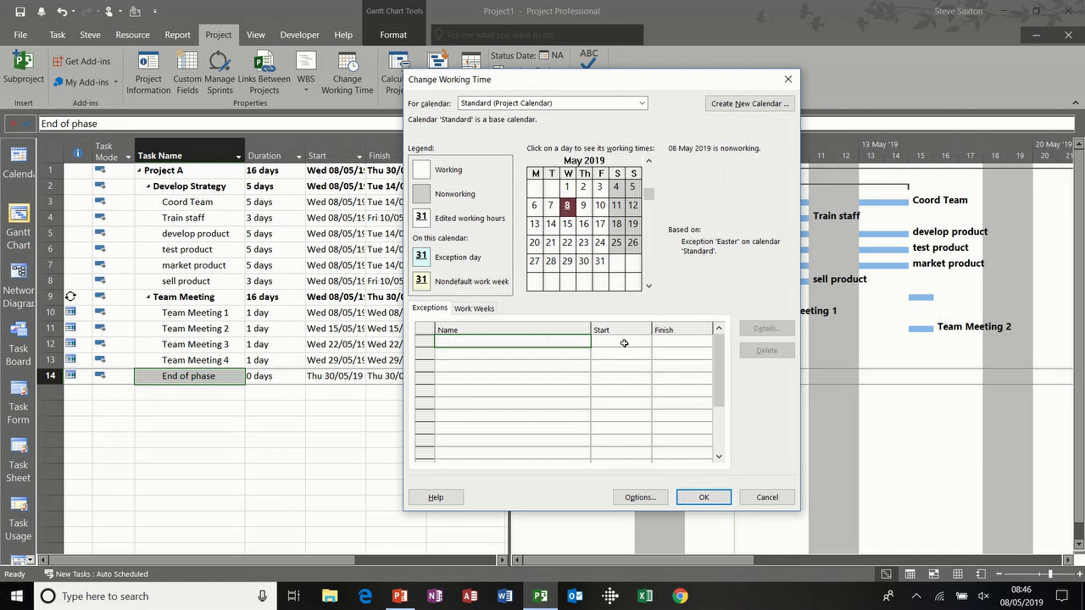
left_click(646, 341)
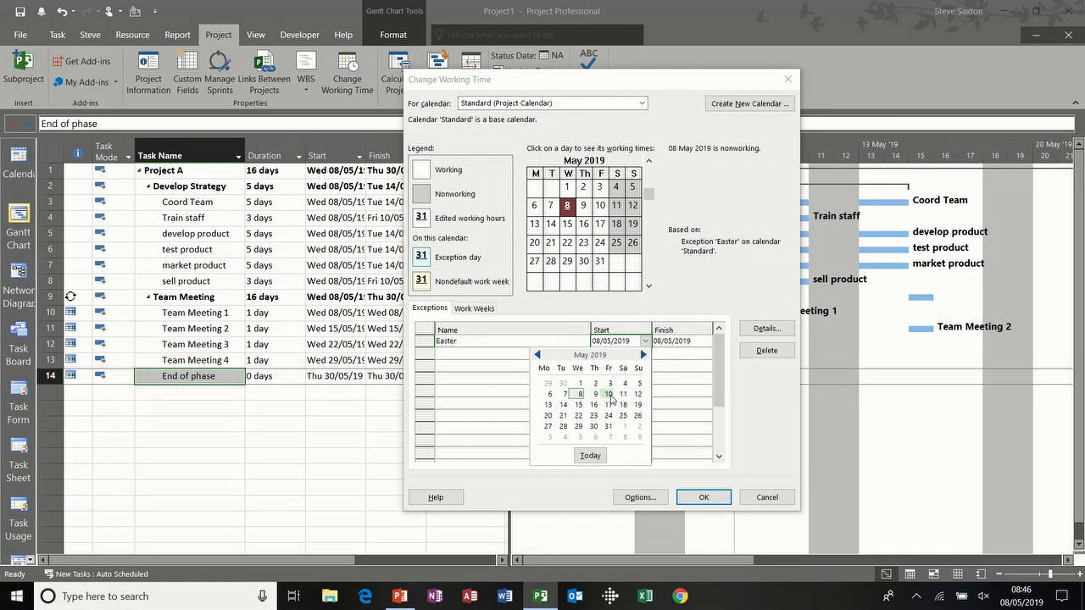
left_click(610, 394)
left_click(672, 344)
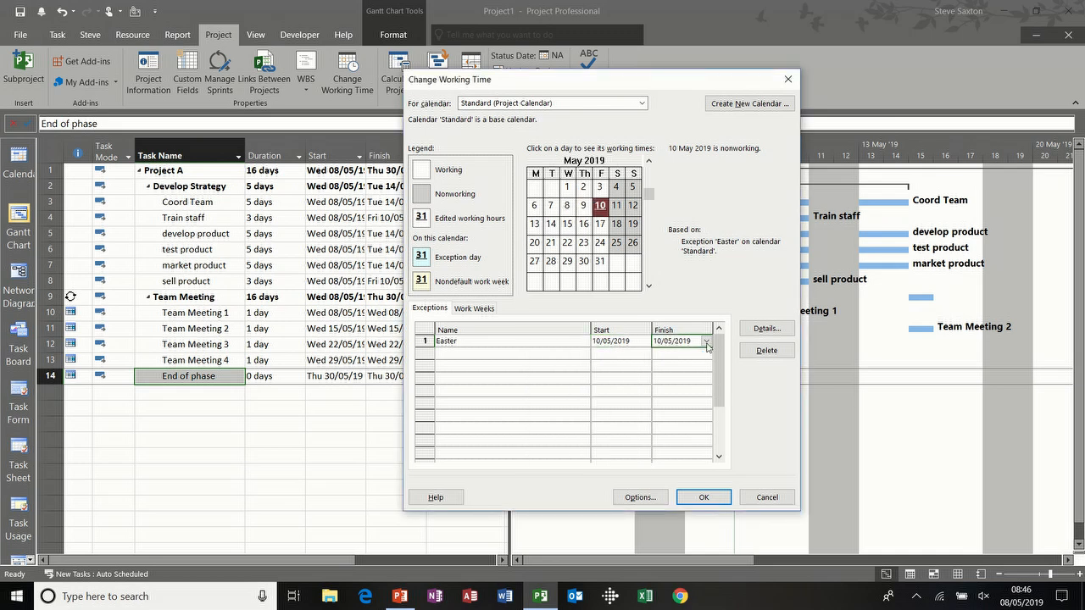
left_click(706, 341)
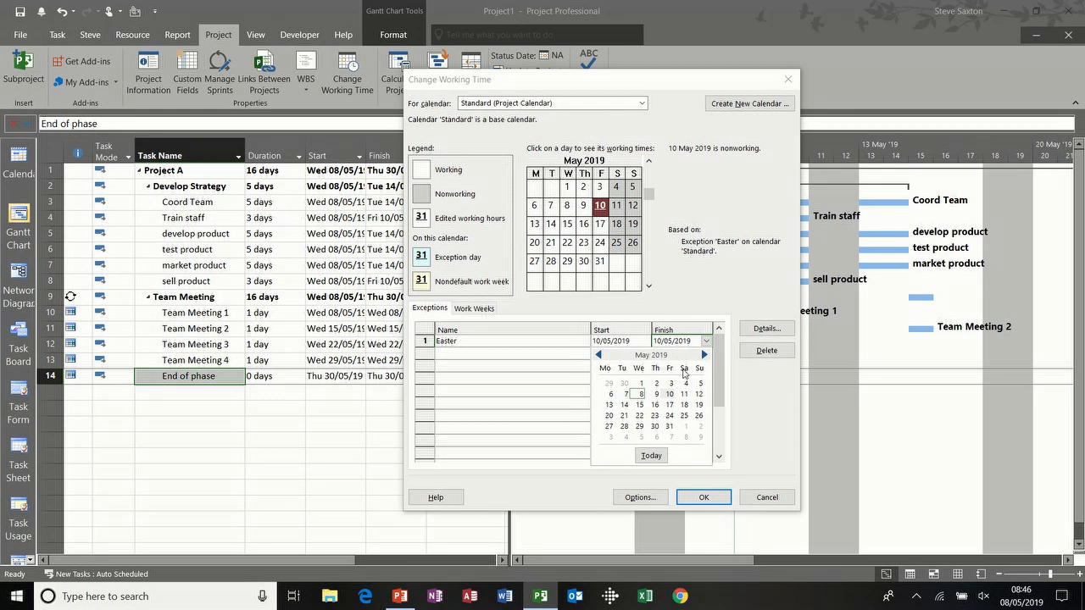
left_click(624, 406)
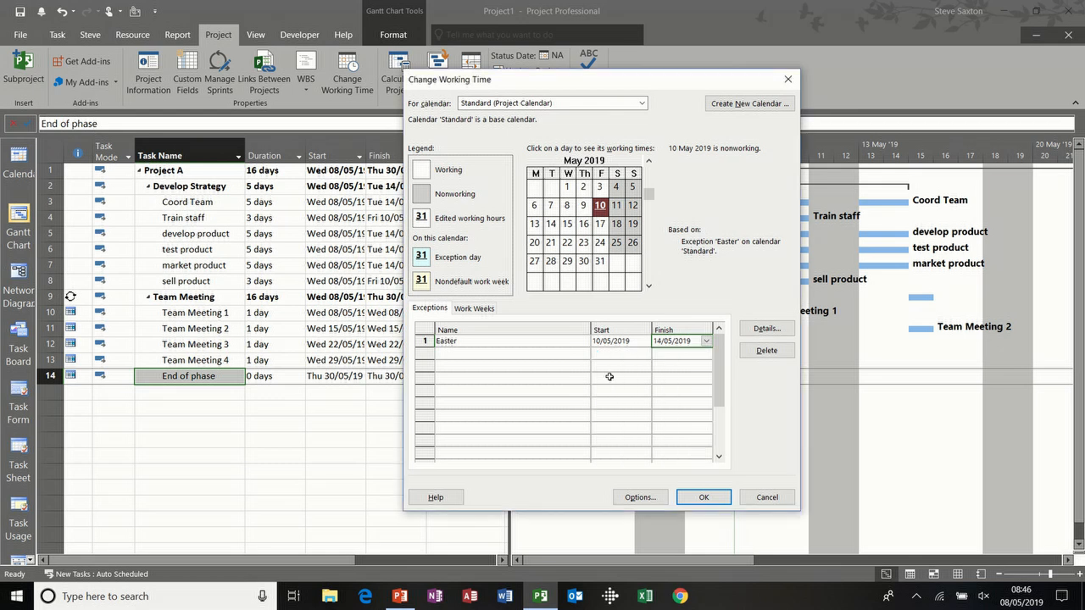
left_click(629, 355)
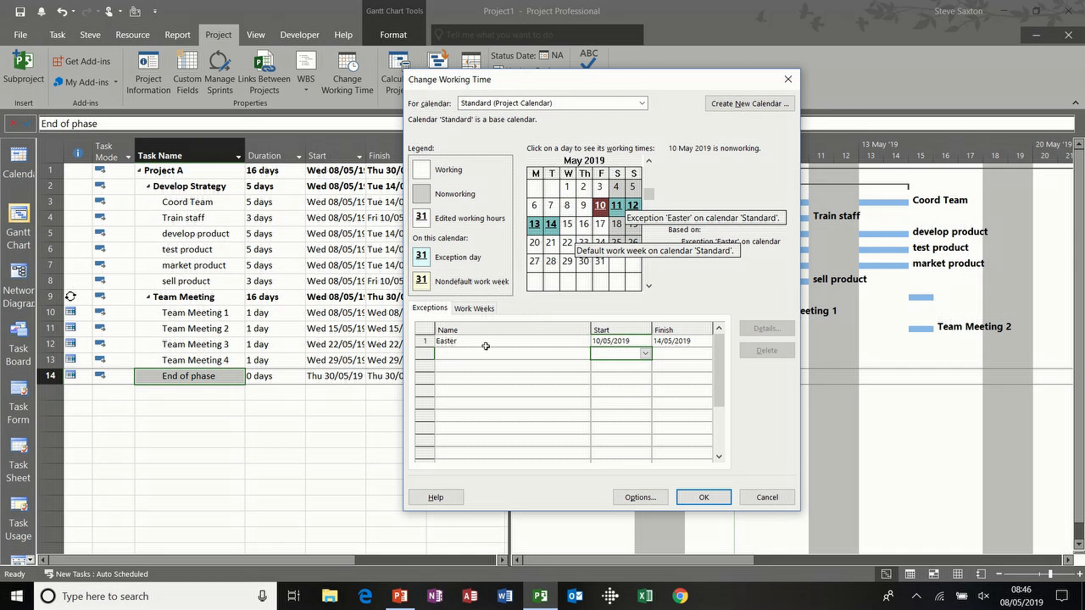
Limit Friday in the Standard calendar's default work week to 08:00 to 12:00 and check the working times for 17 and 9 May 2019
left_click(474, 309)
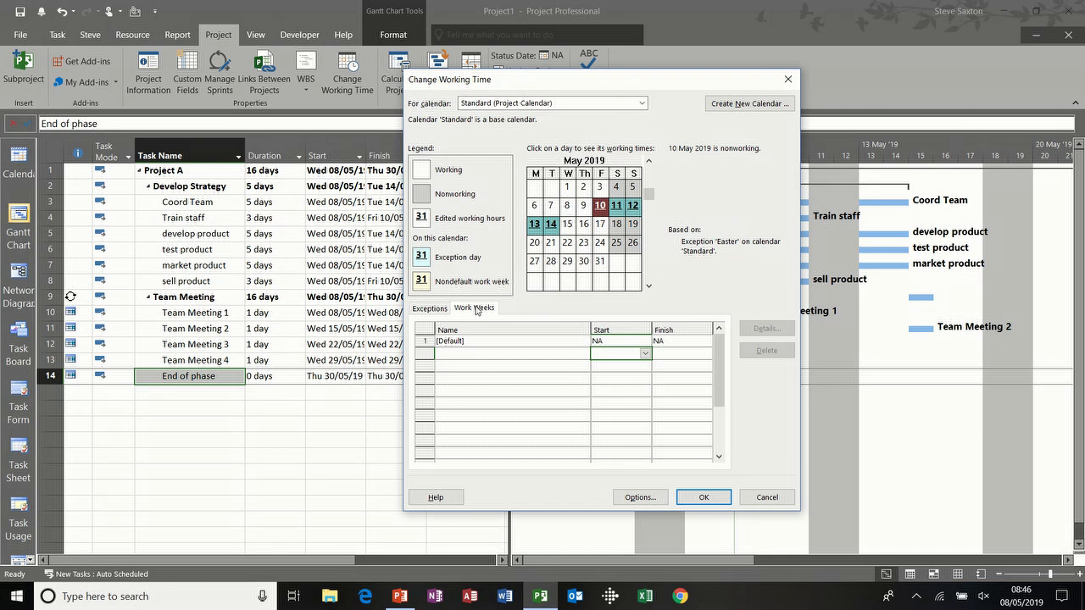
left_click(563, 341)
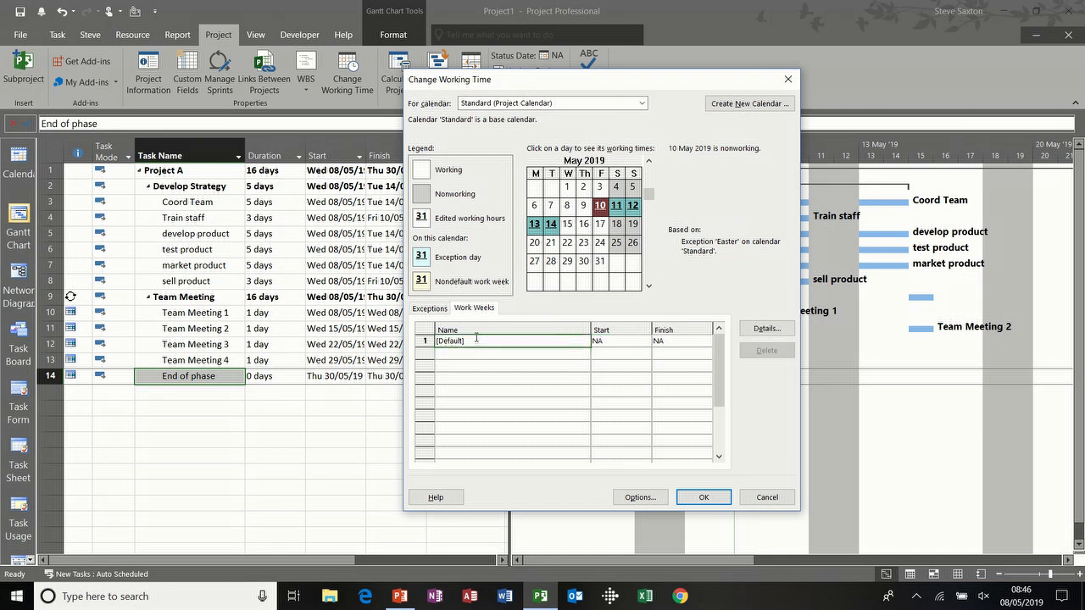
left_click(778, 331)
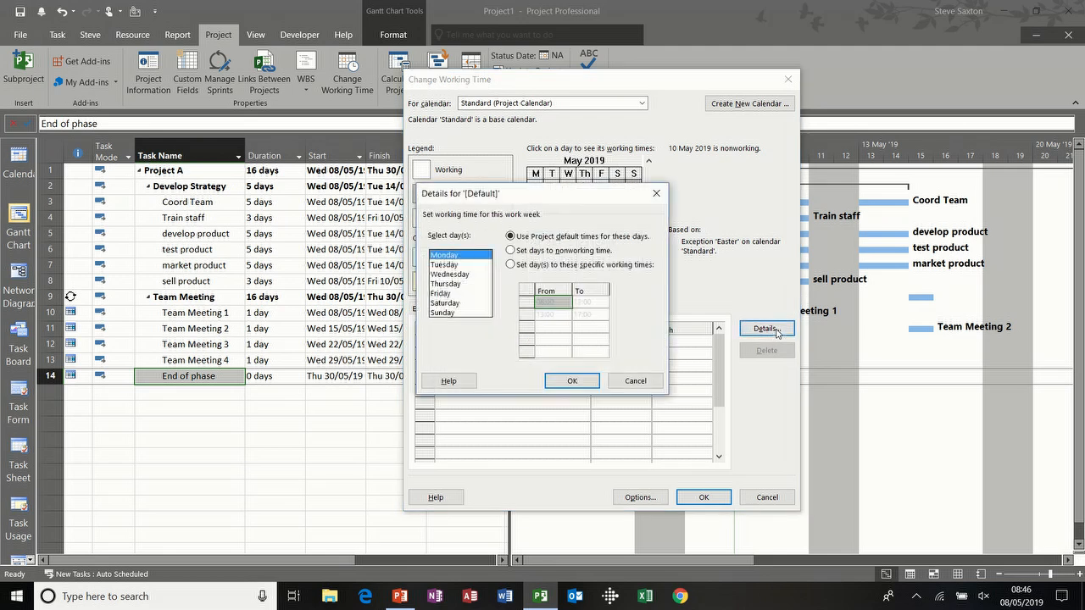
left_click(458, 293)
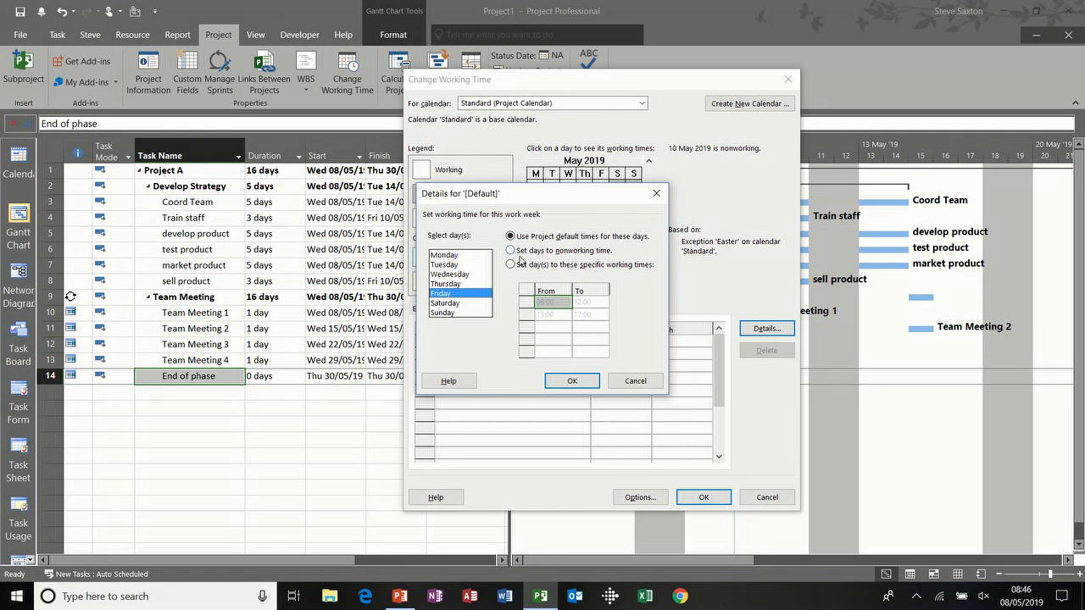
left_click(511, 264)
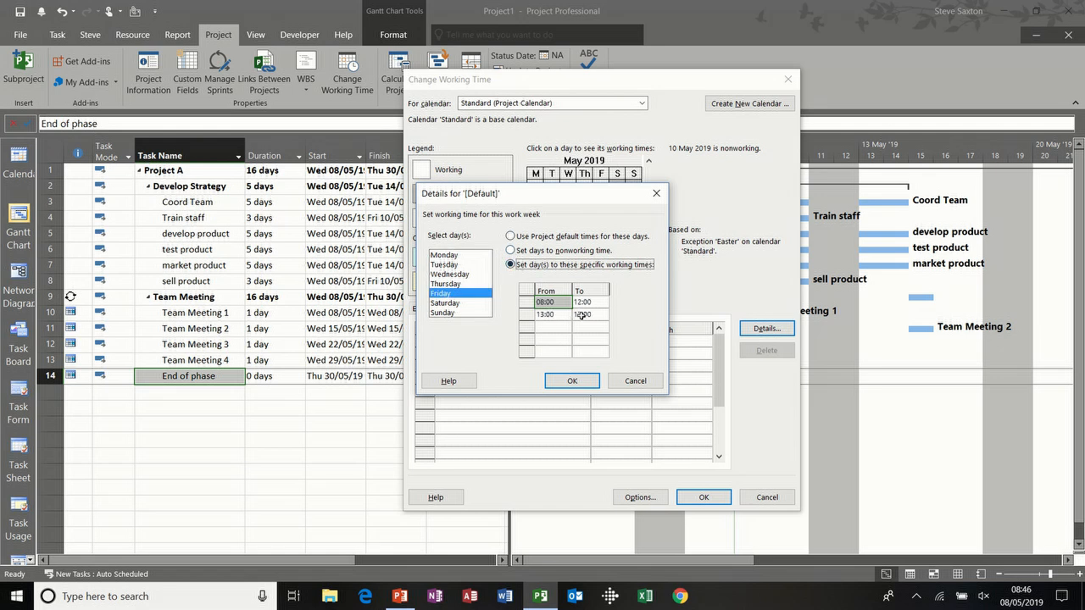
left_click(526, 315)
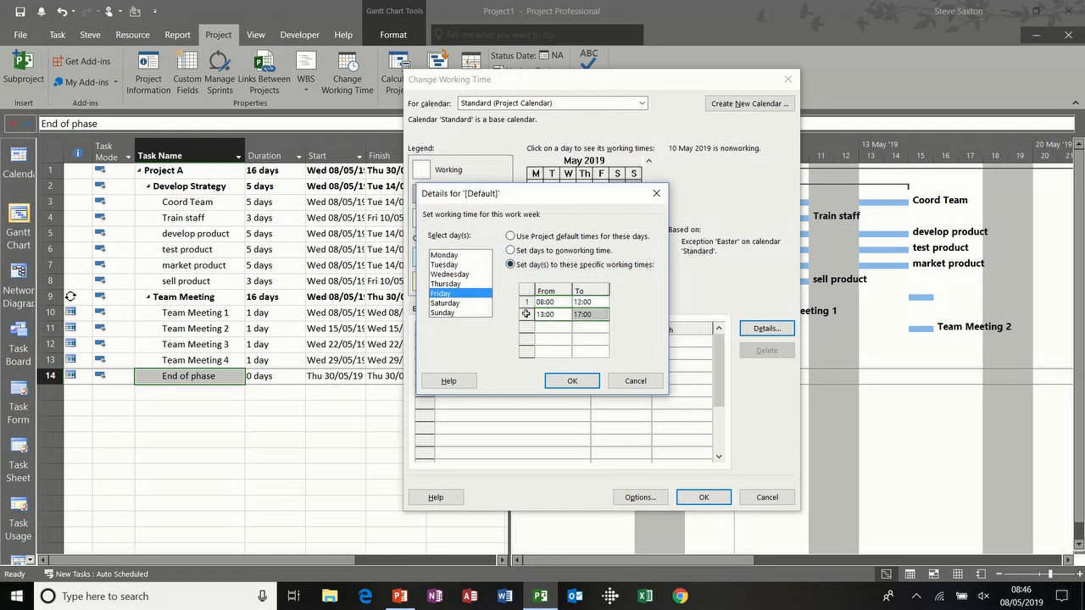
left_click(571, 381)
left_click(600, 225)
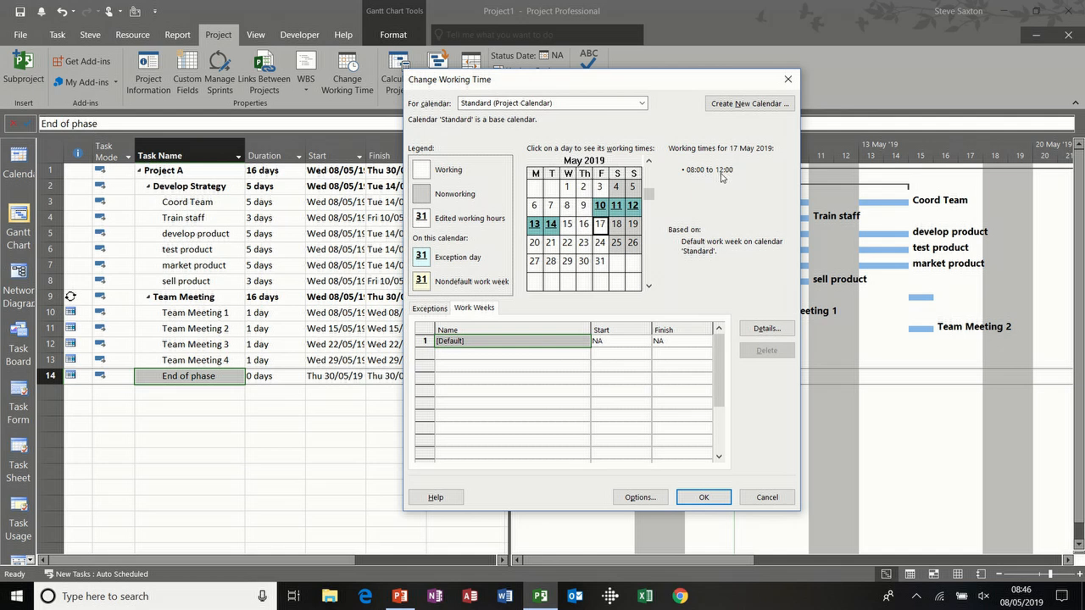
left_click(583, 205)
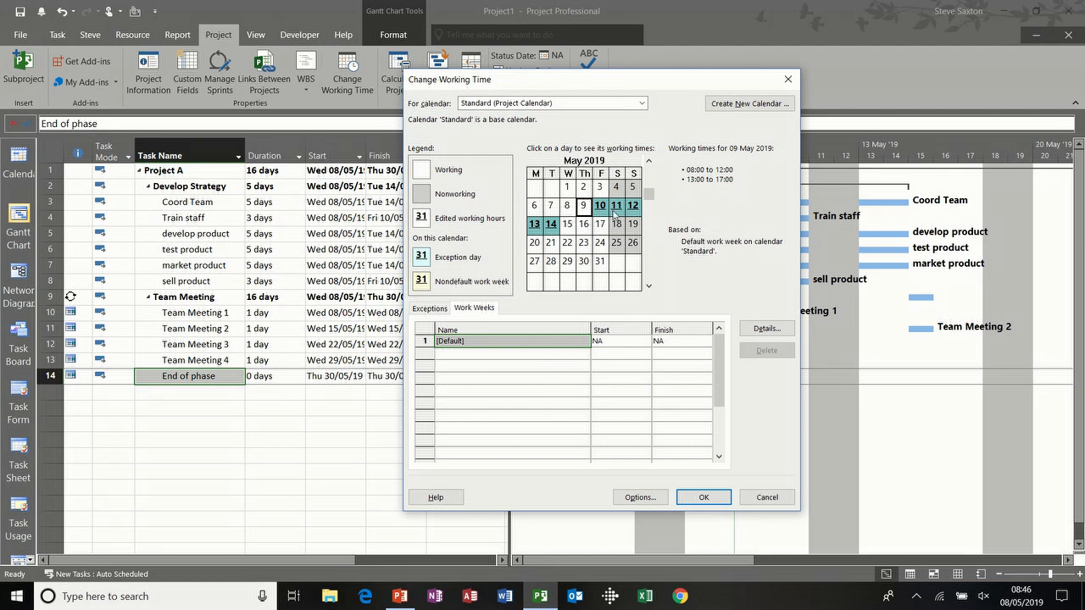
Return Friday in the default work week to the Project default times
left_click(767, 330)
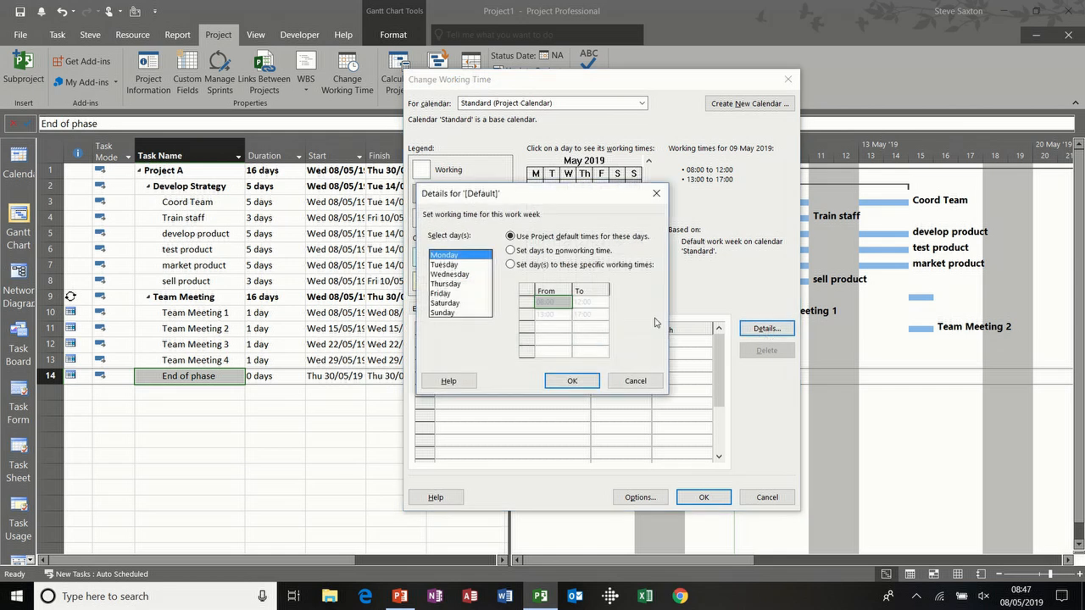
left_click(465, 294)
left_click(510, 237)
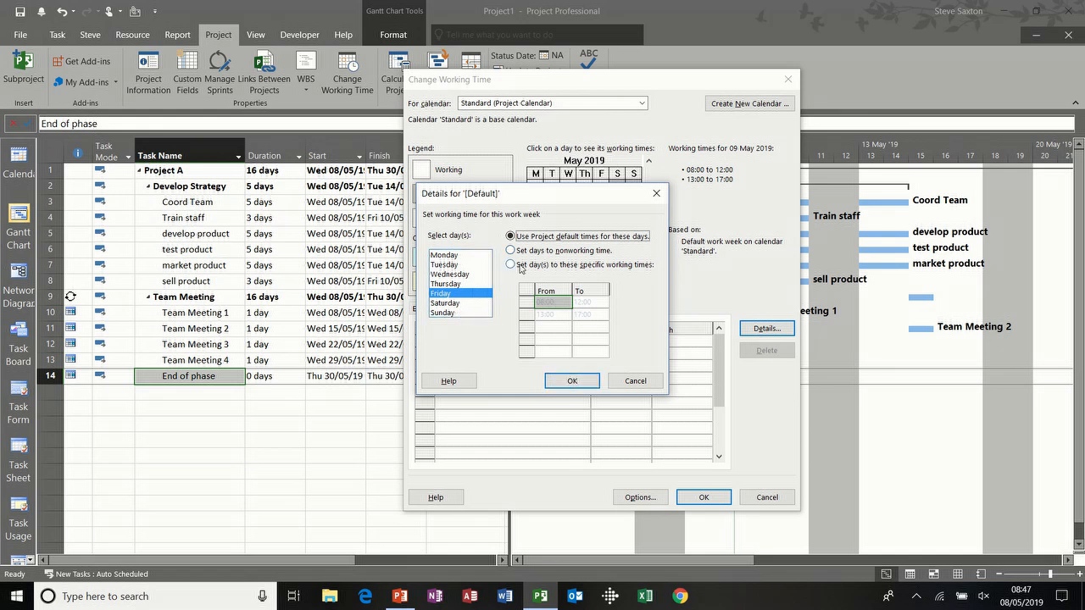
left_click(572, 382)
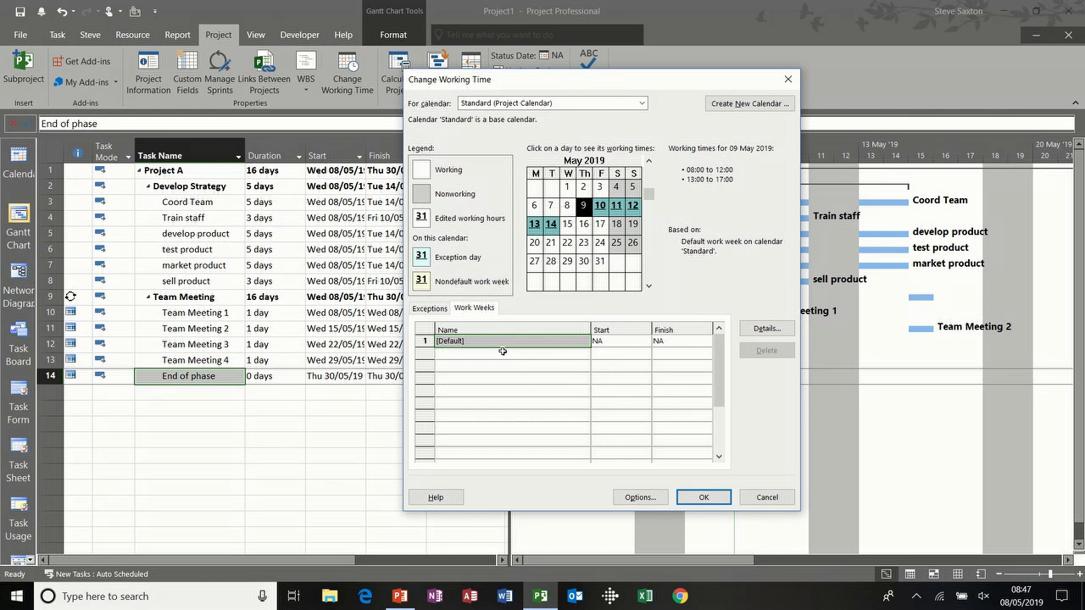
Add a work week named summer to the Standard calendar, starting 01/07/2019 and finishing 02/09/2019
left_click(503, 352)
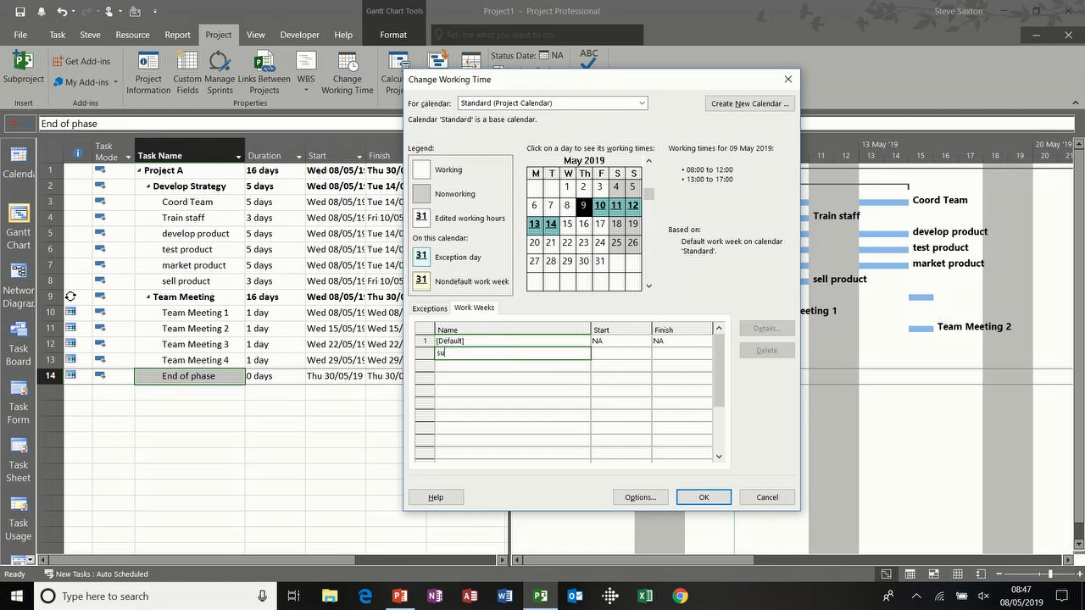
left_click(612, 354)
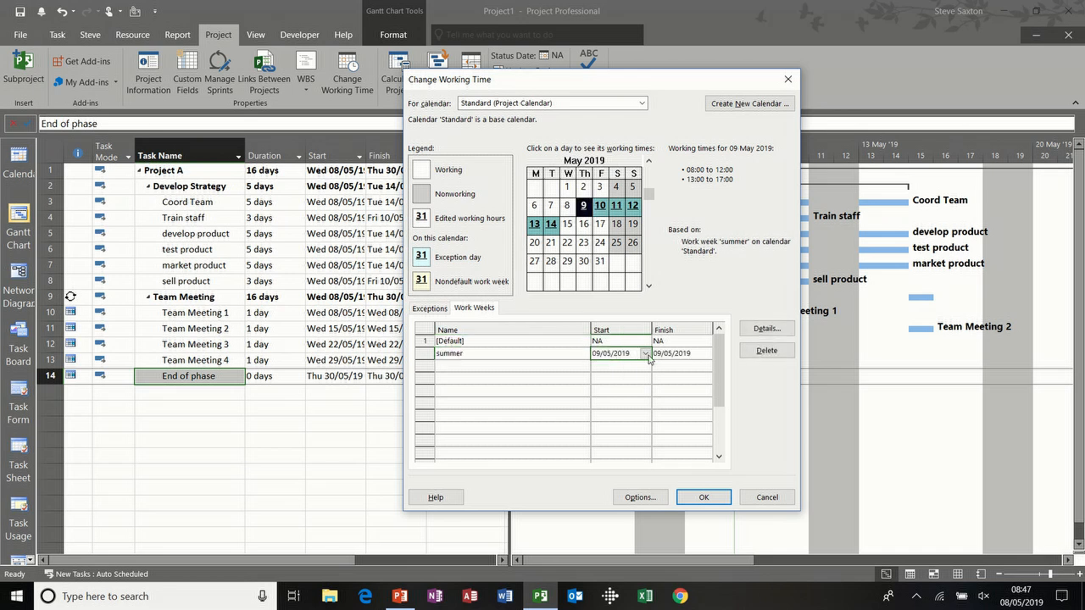
left_click(647, 354)
left_click(644, 367)
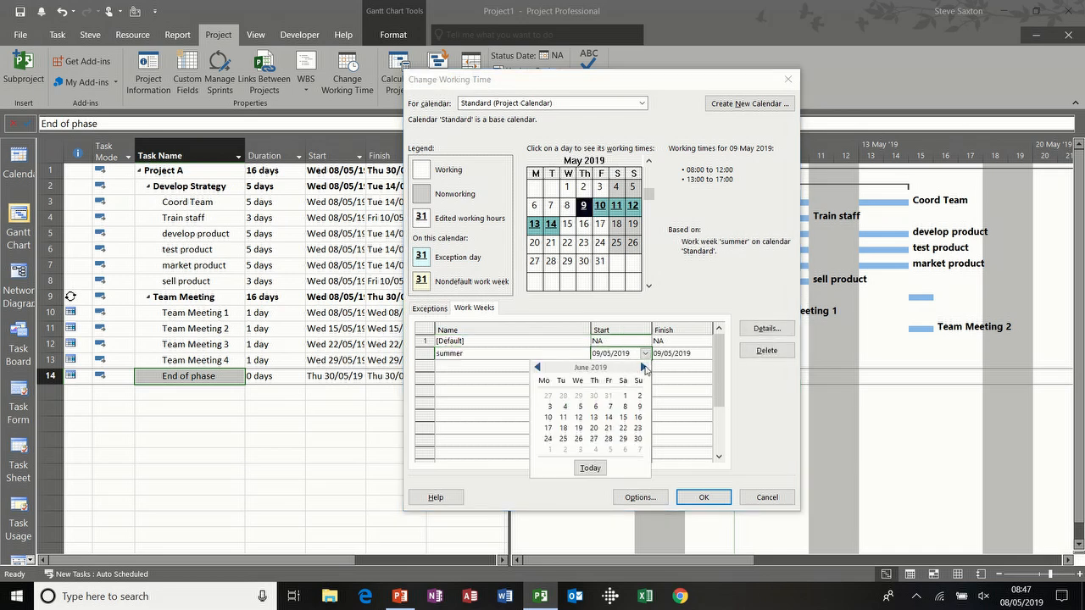
left_click(643, 367)
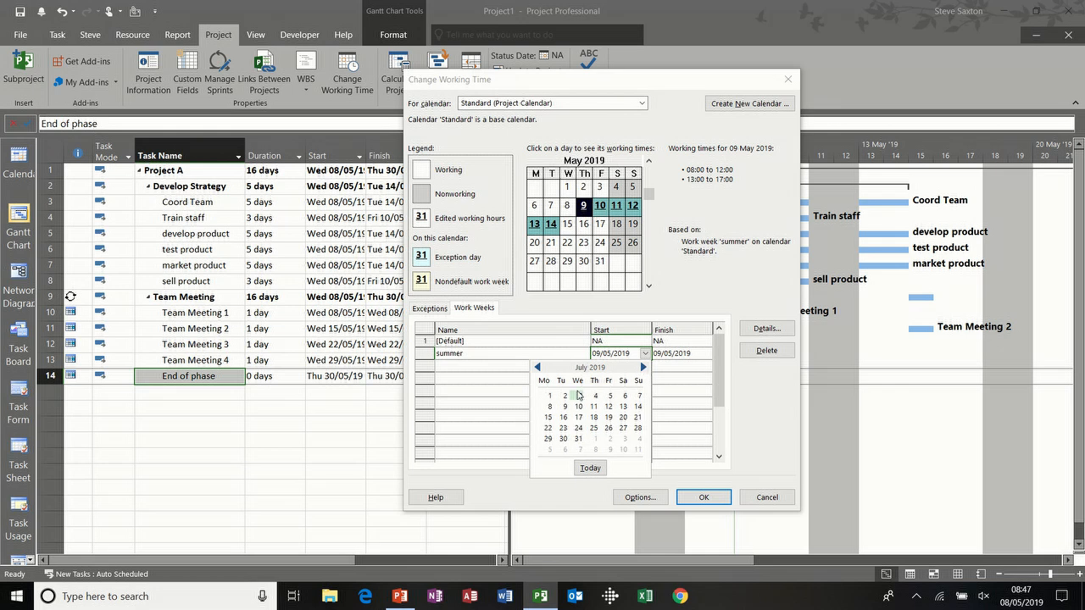
left_click(549, 395)
left_click(681, 354)
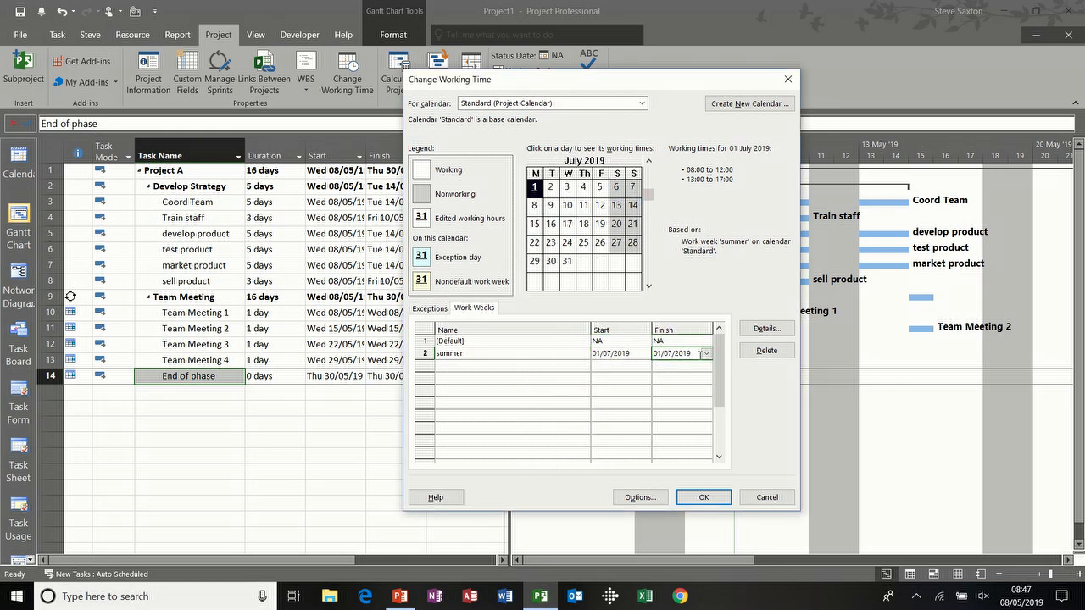
left_click(707, 359)
left_click(705, 368)
left_click(706, 368)
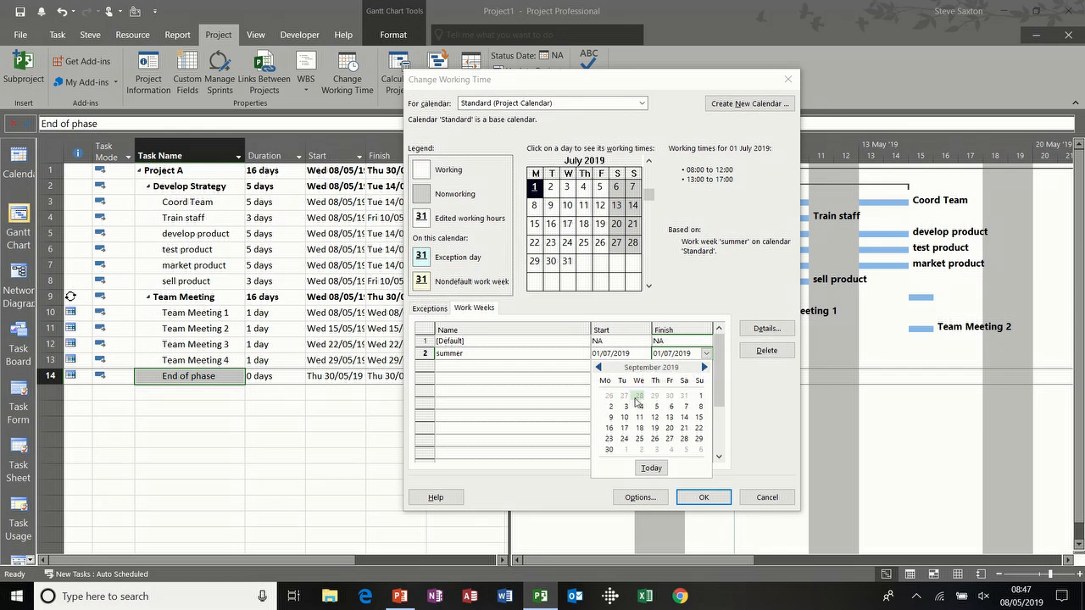
left_click(611, 406)
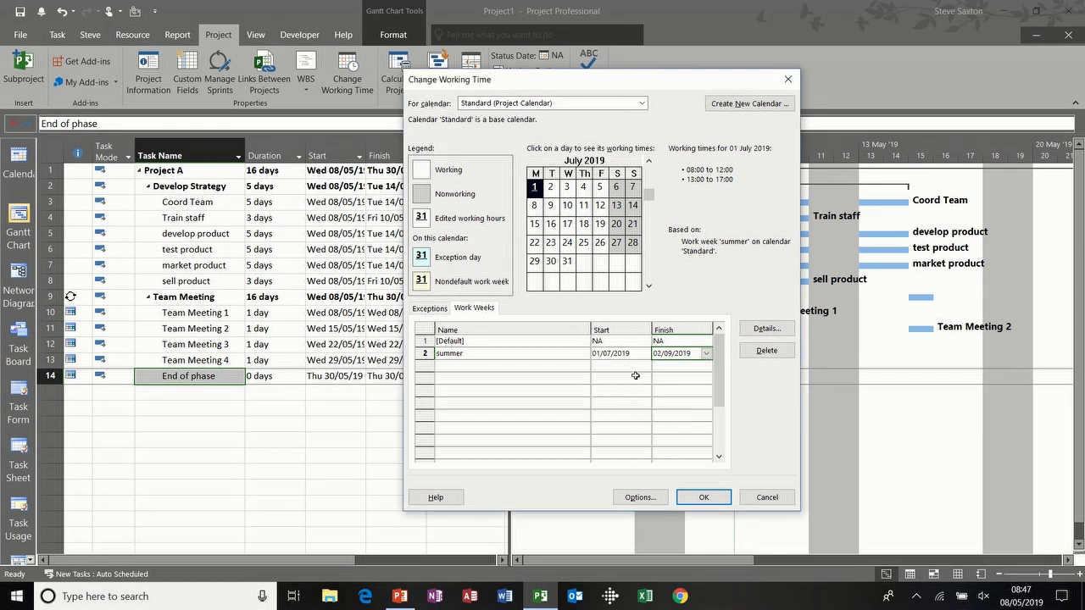
Set Monday to Friday in the summer work week to a single working period from 08:00 to 13:00
left_click(765, 329)
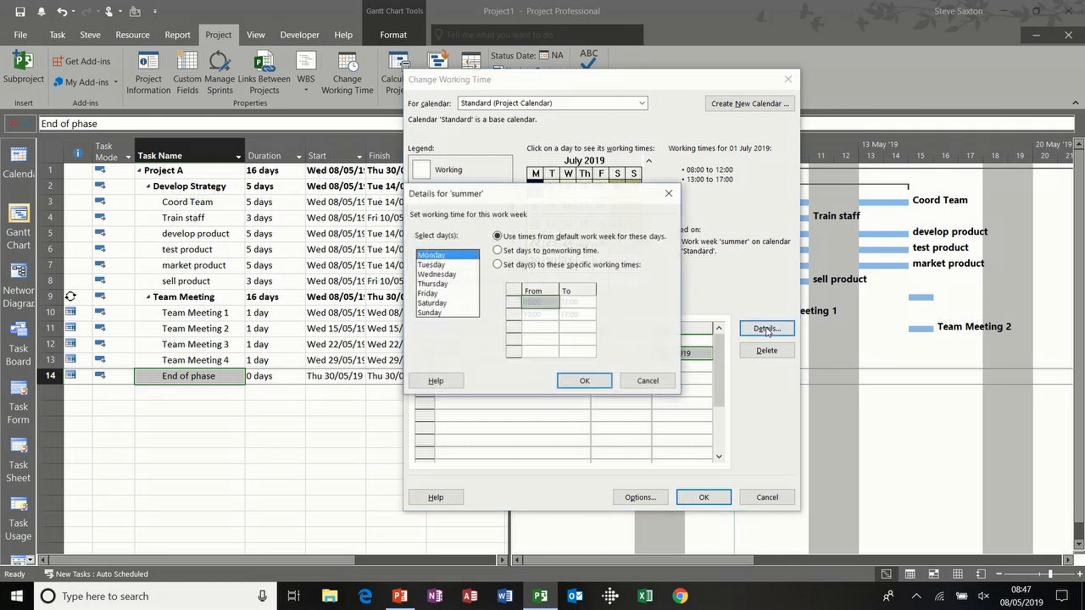
left_click_drag(456, 257, 456, 293)
left_click(498, 264)
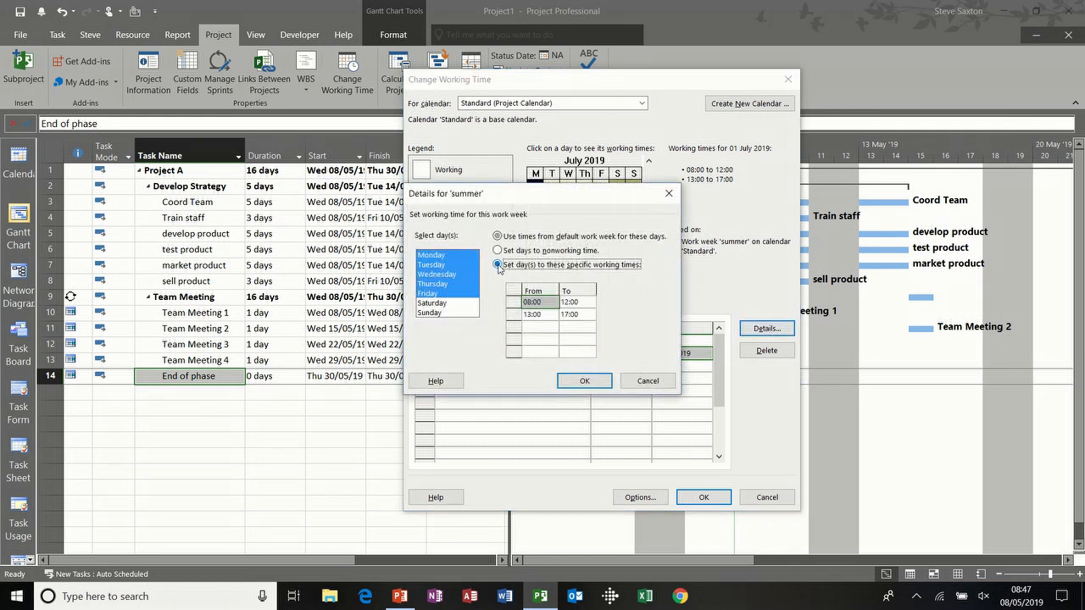
left_click(512, 315)
key("Delete")
left_click(568, 302)
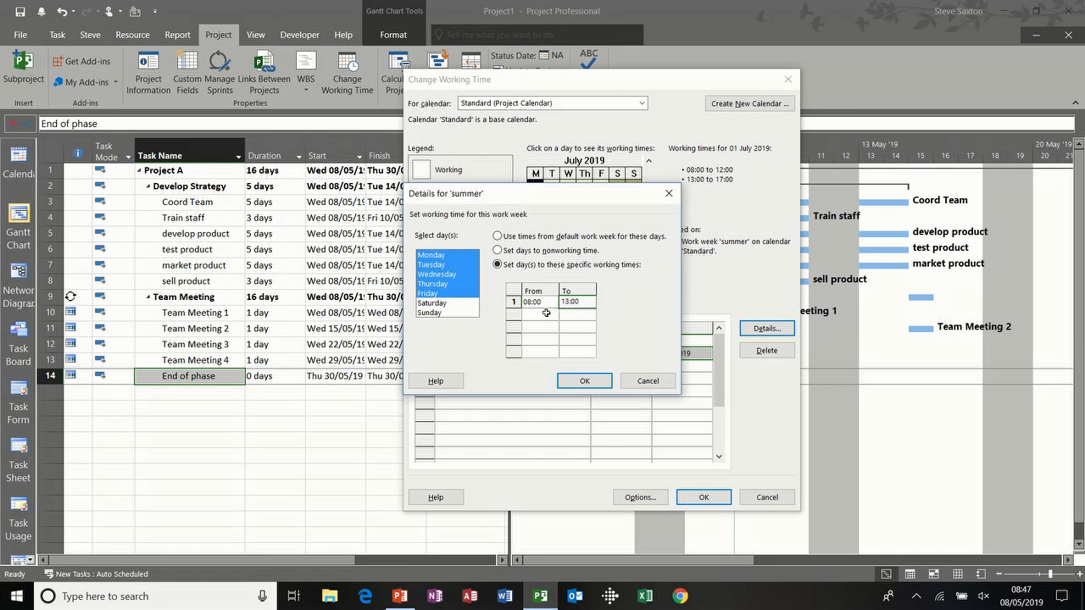
left_click(583, 380)
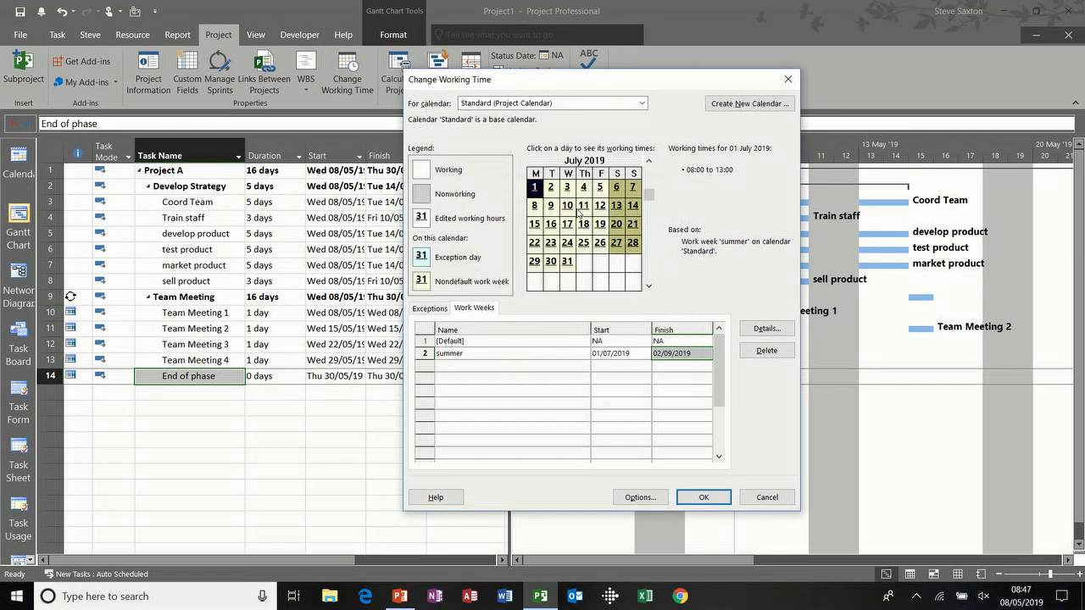
Check the calendar's June and July 2019 working times and apply the working time changes to the project
left_click(650, 161)
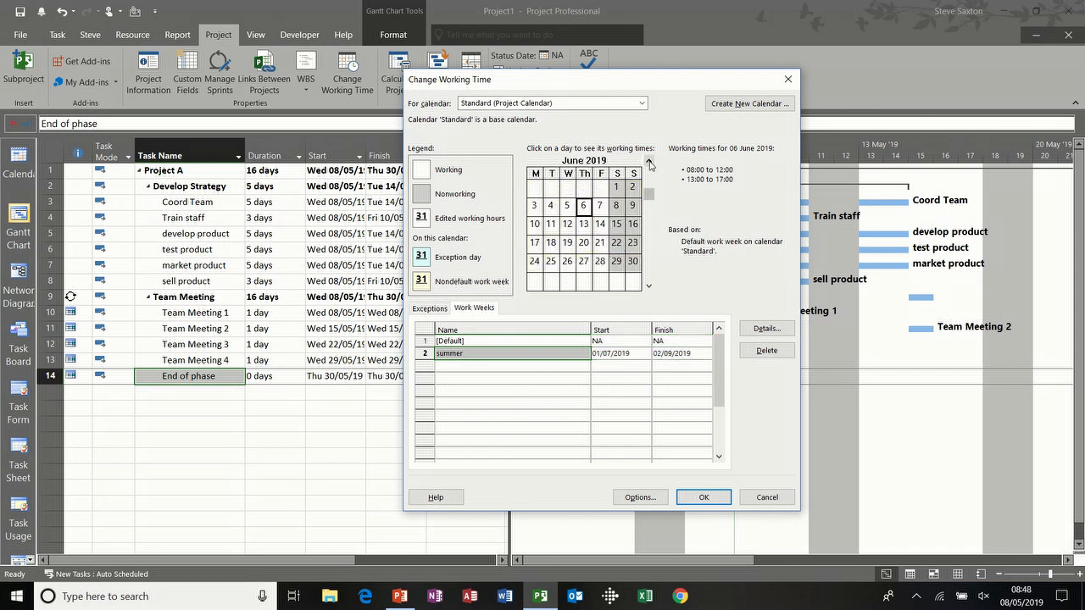
key("Down")
left_click(649, 285)
key("Left")
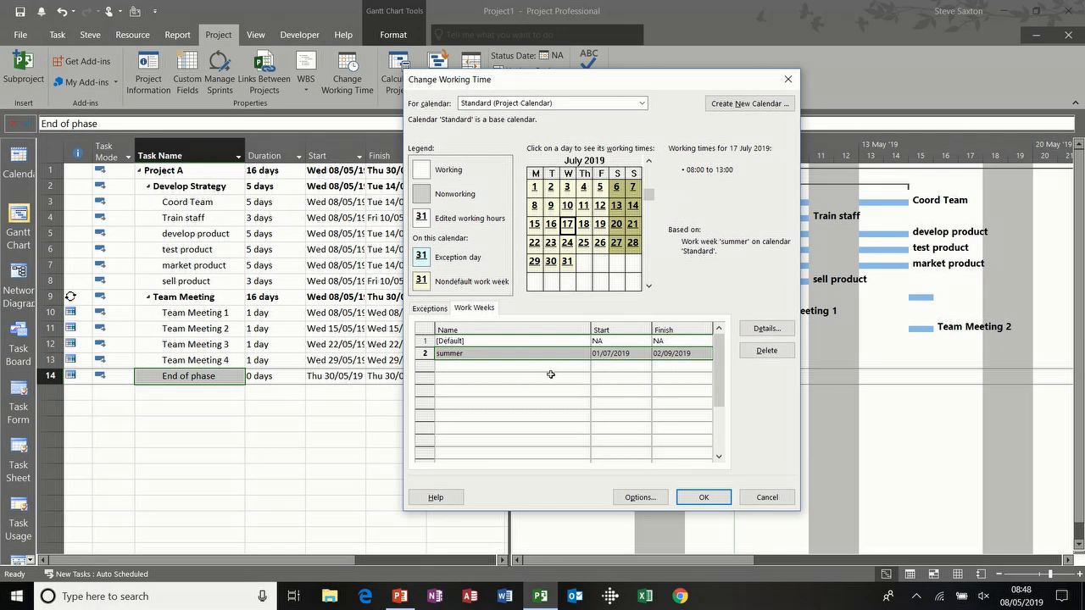
left_click(705, 498)
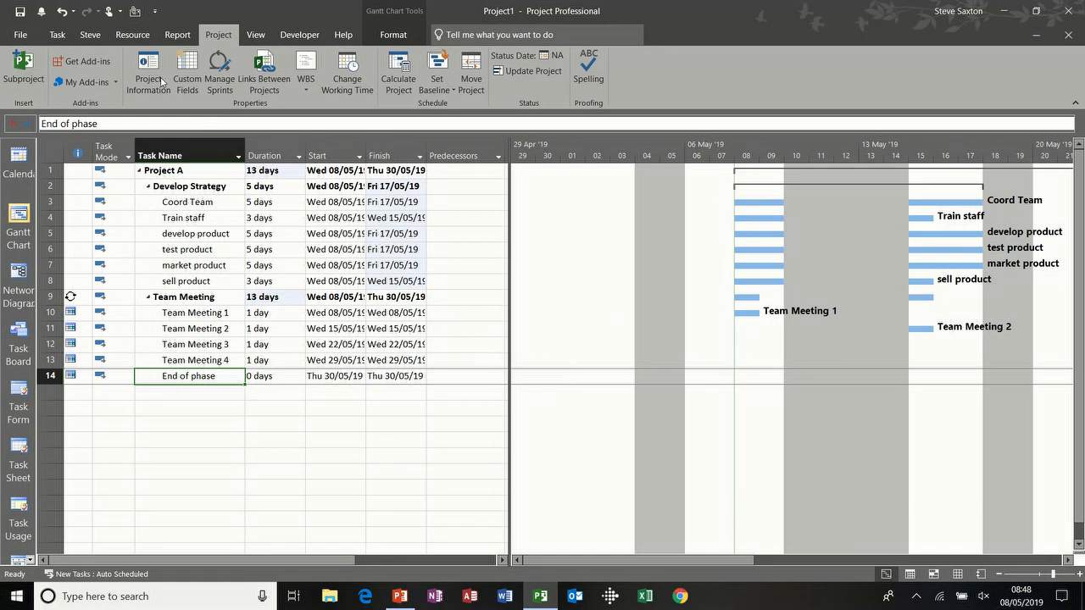
Highlight the active tasks in the task table and switch the highlight to critical tasks
left_click(60, 35)
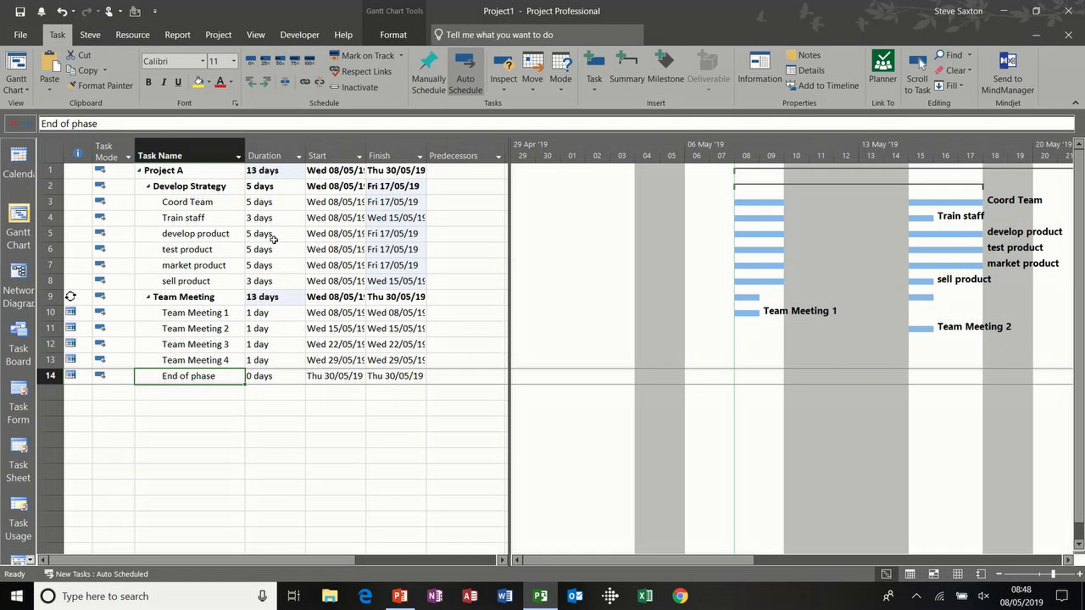
left_click(255, 35)
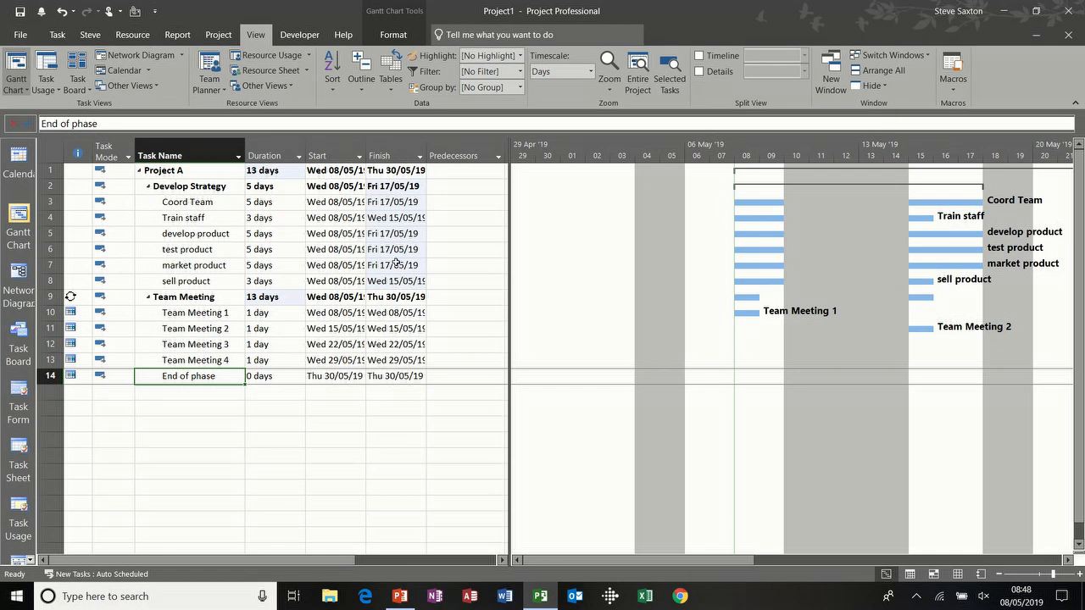
left_click(522, 55)
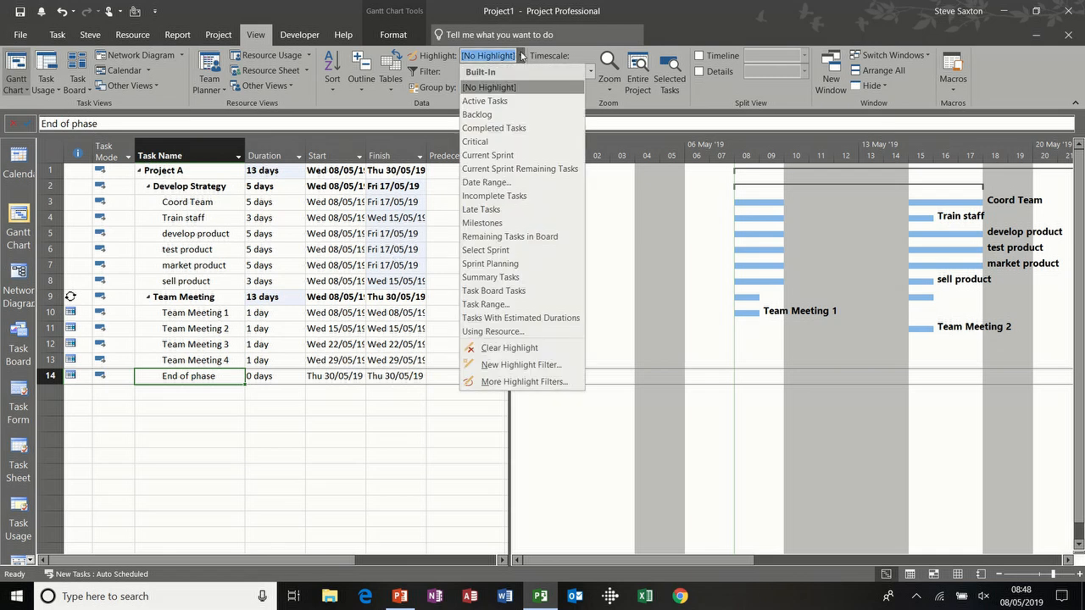
left_click(517, 101)
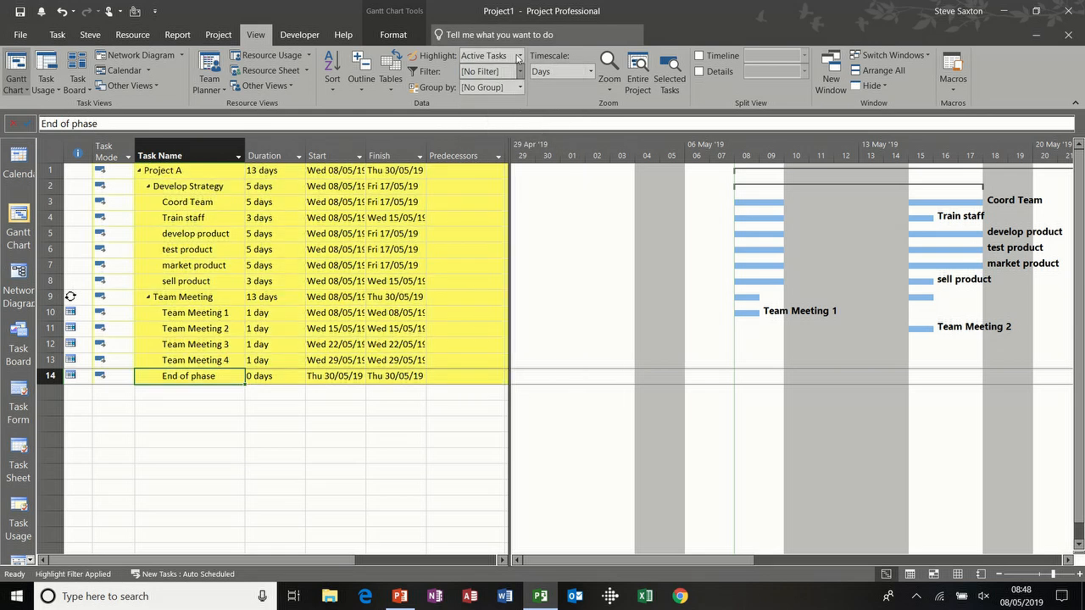
left_click(521, 56)
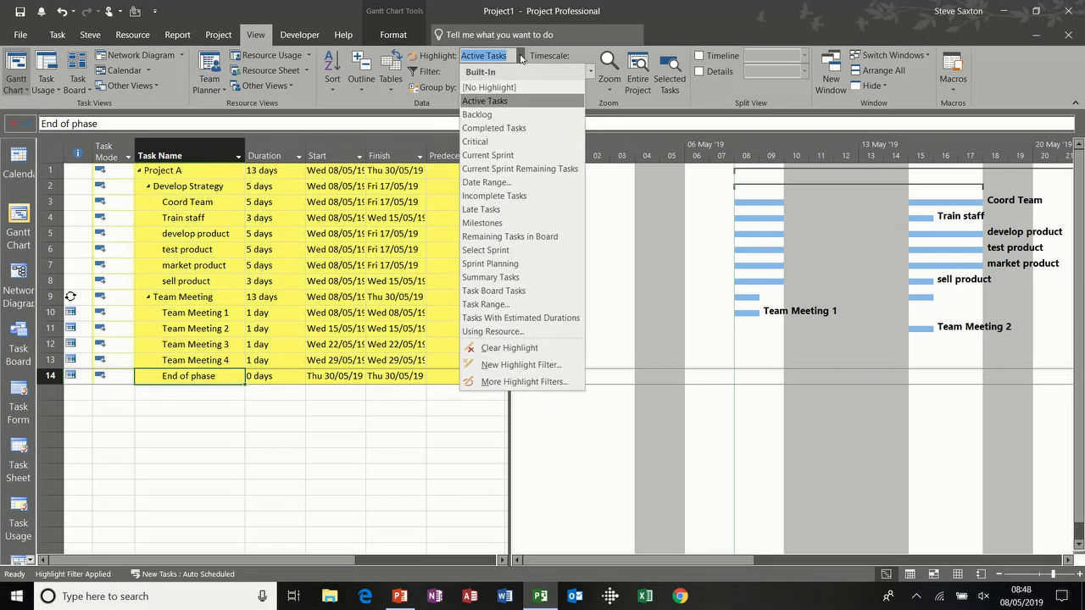
left_click(507, 142)
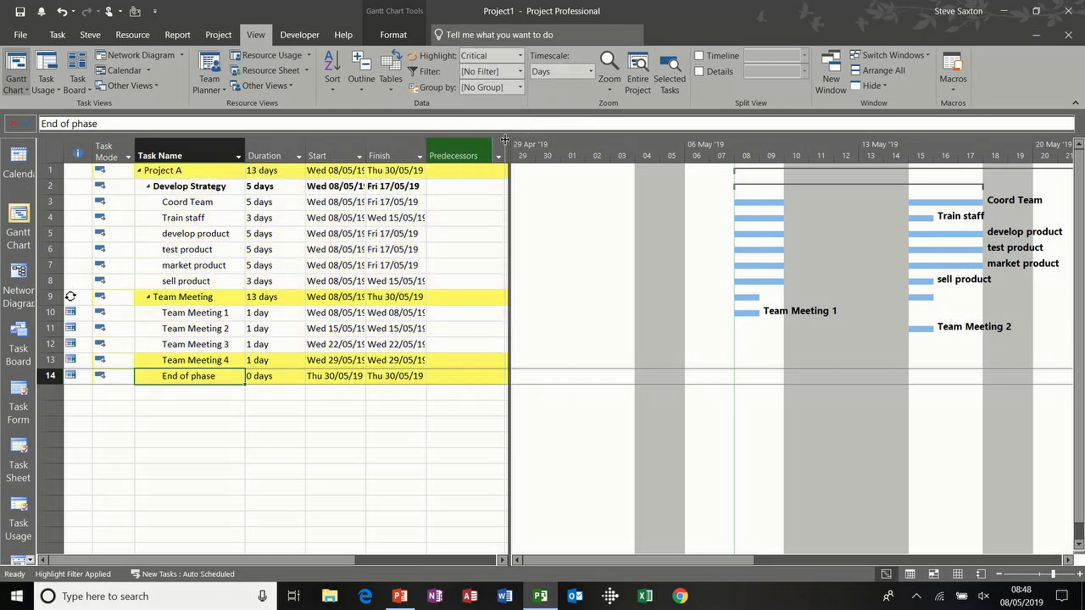
Highlight the milestones in the task table and clear the highlight again
left_click(521, 55)
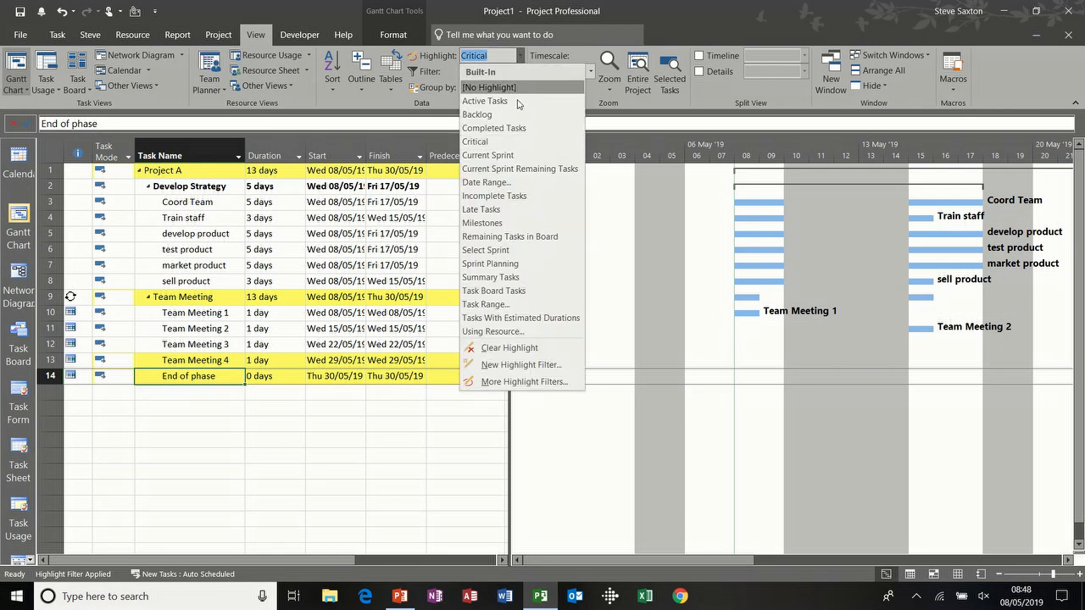
left_click(509, 222)
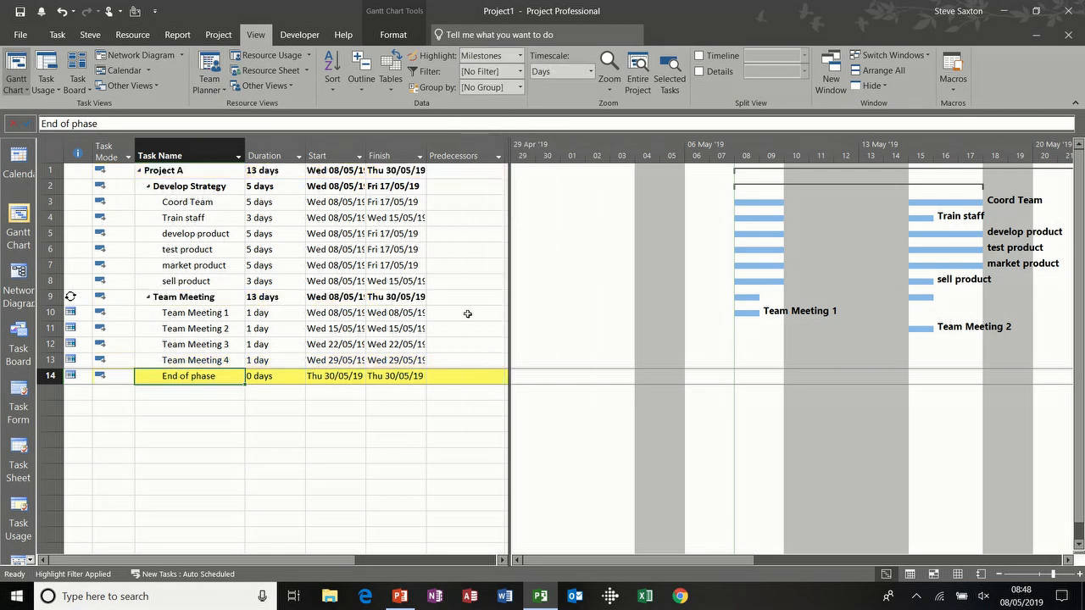
left_click(519, 55)
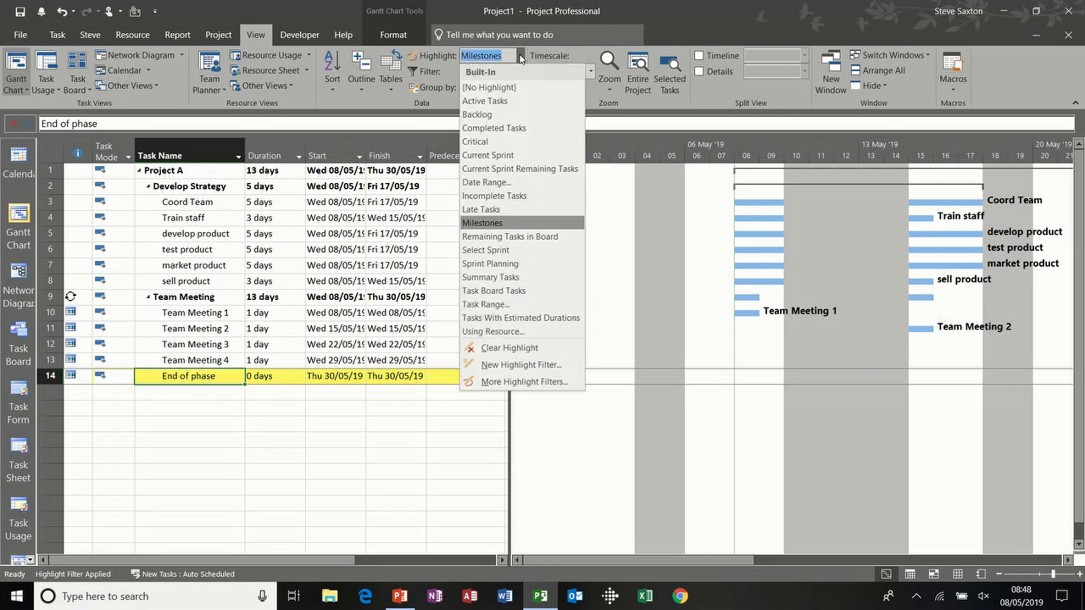
left_click(508, 88)
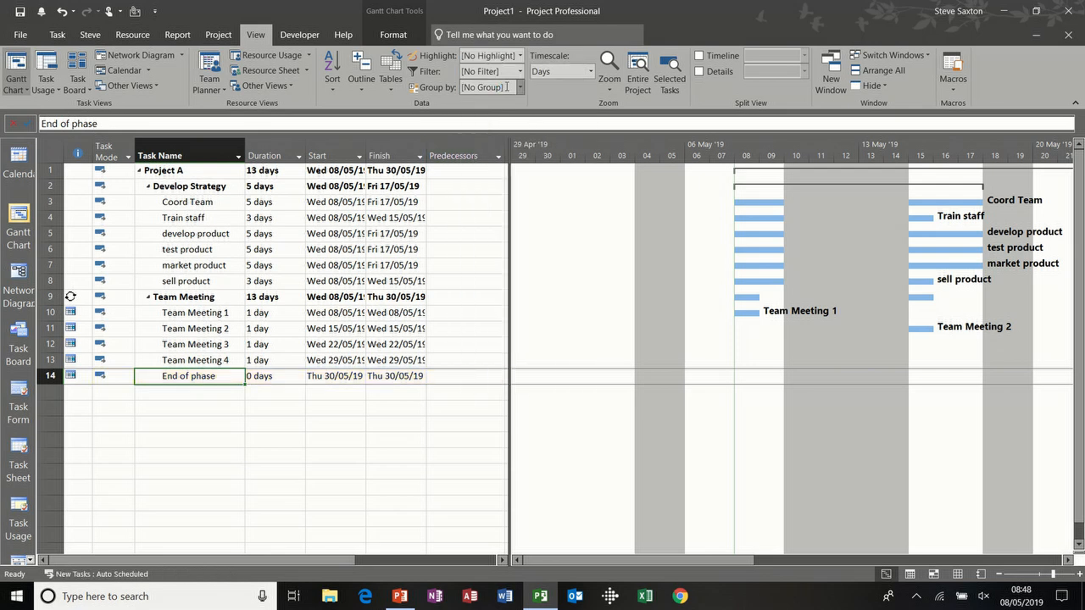
left_click(296, 250)
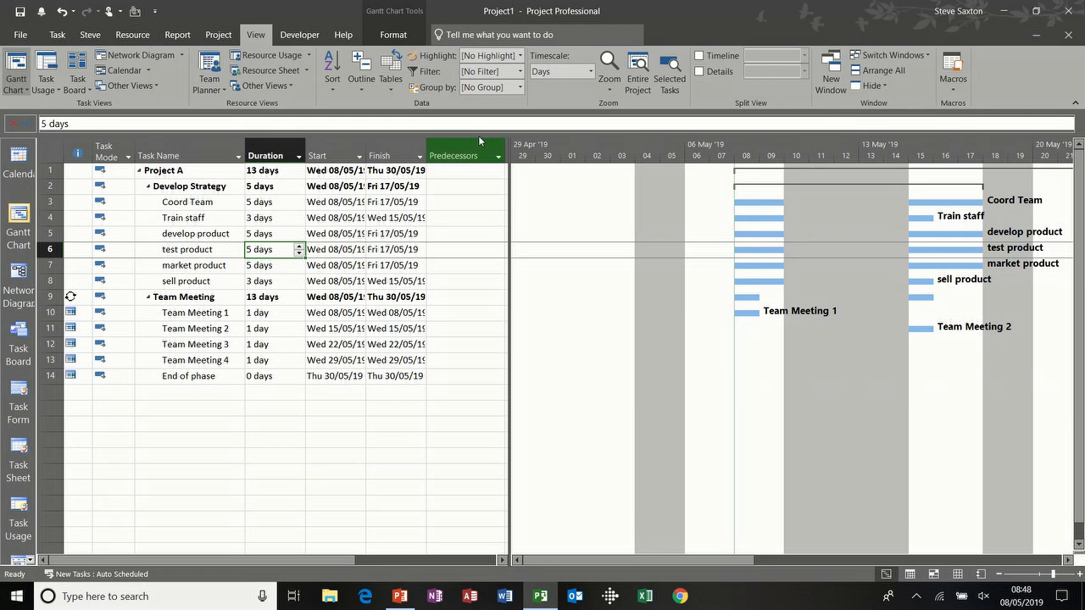
left_click(521, 56)
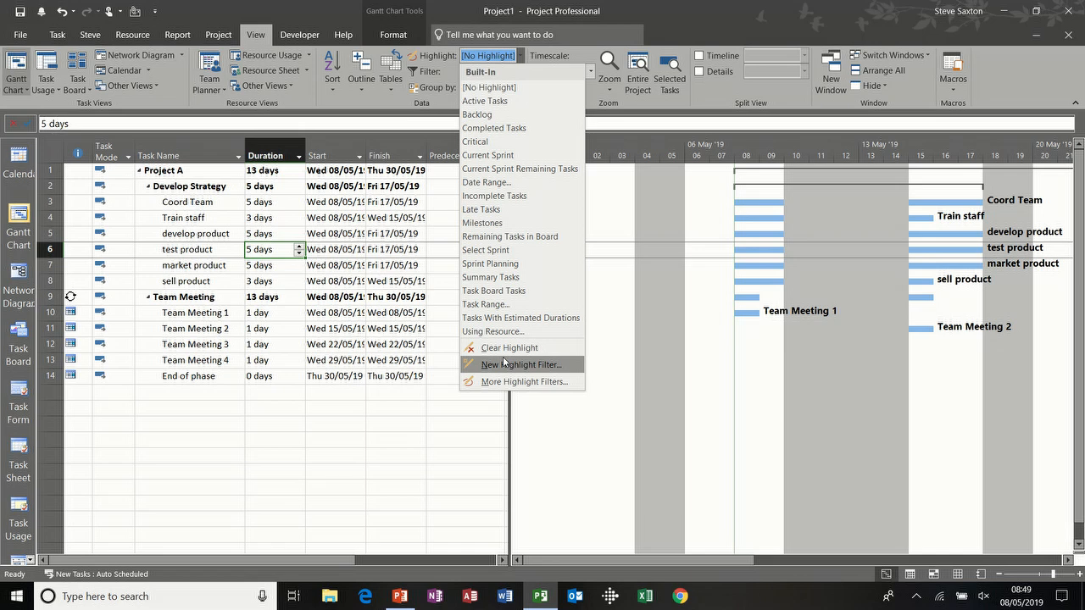
left_click(287, 218)
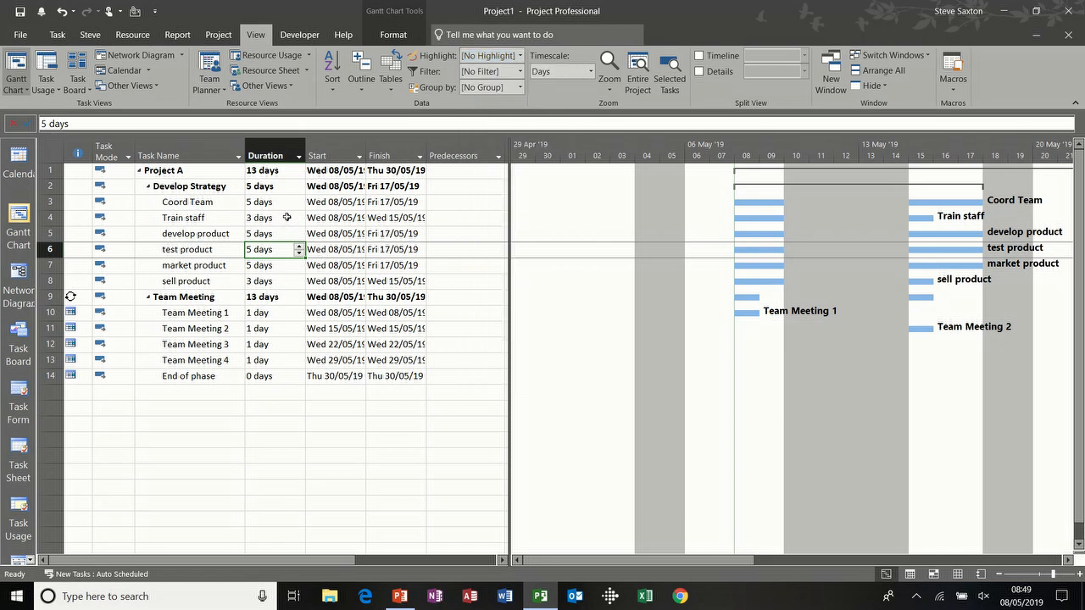
Filter the task table to active tasks and switch the filter to critical tasks
left_click(521, 75)
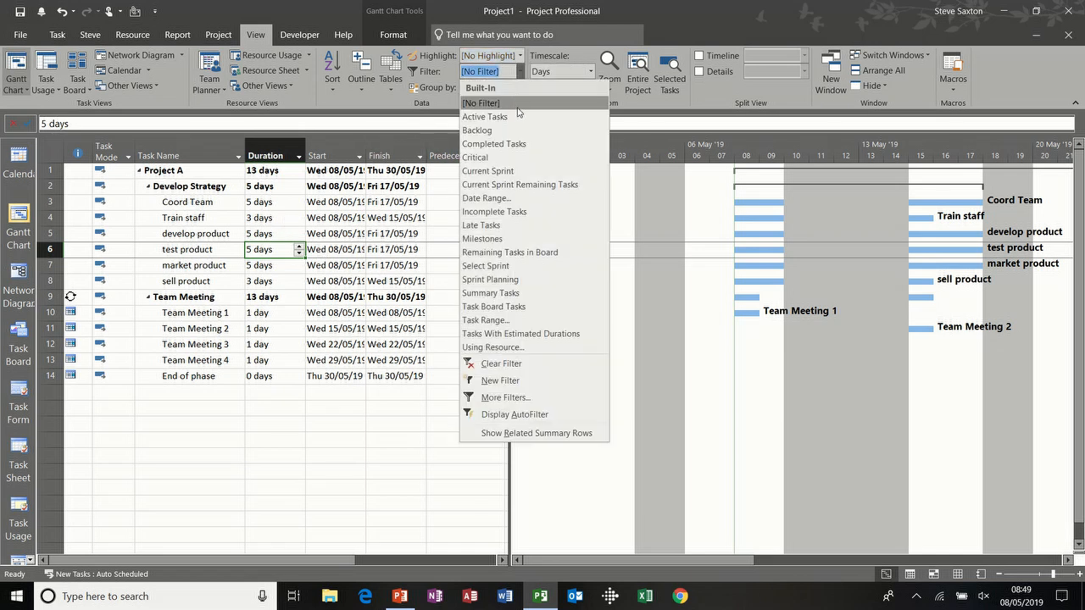
left_click(517, 117)
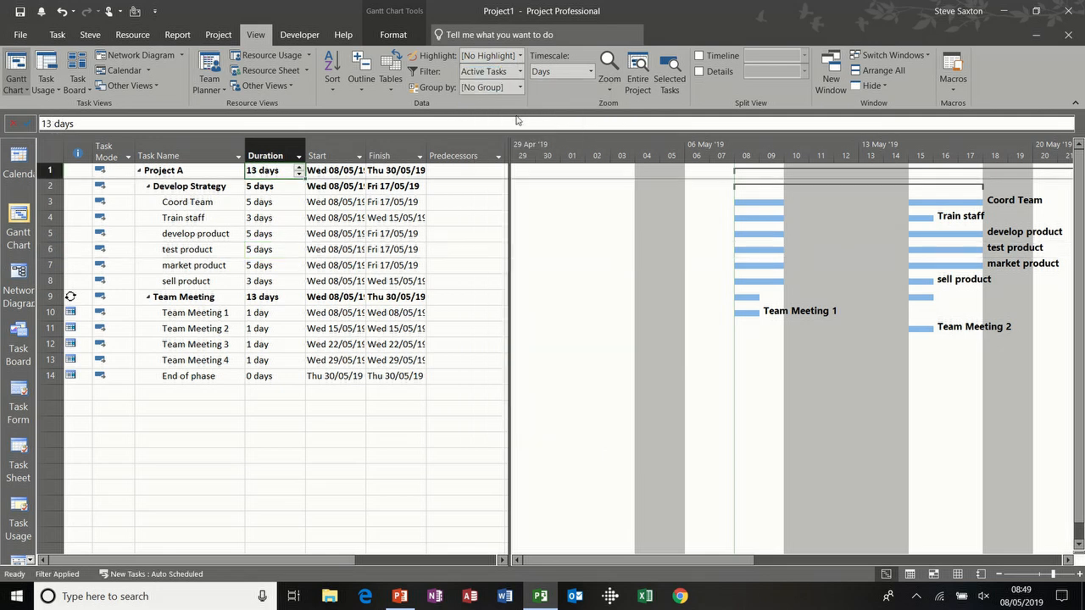
left_click(521, 72)
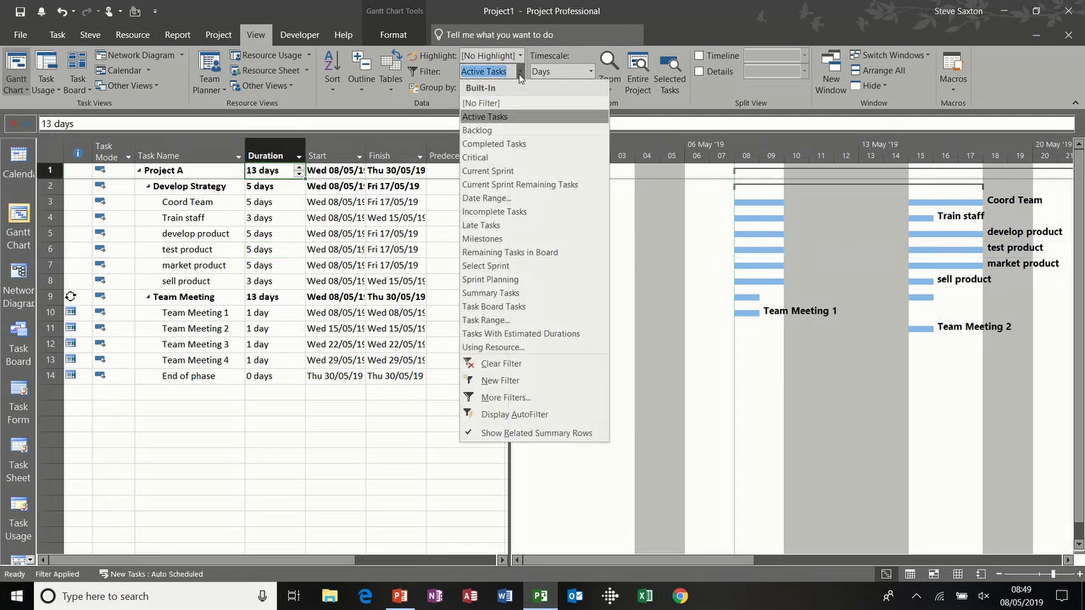
left_click(513, 158)
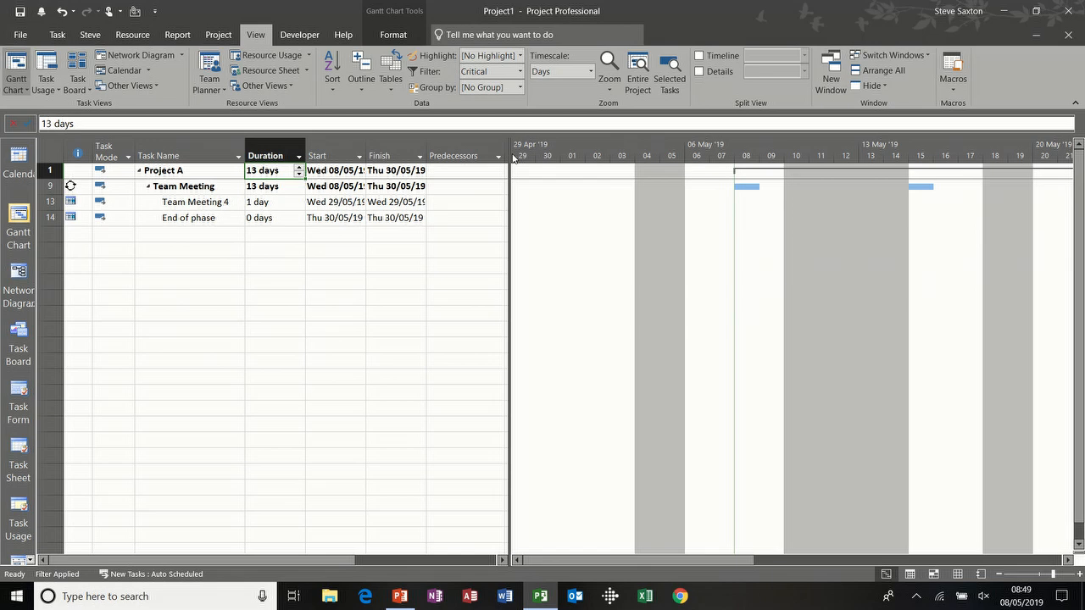
Filter the task table to milestones and remove the filter again
left_click(520, 72)
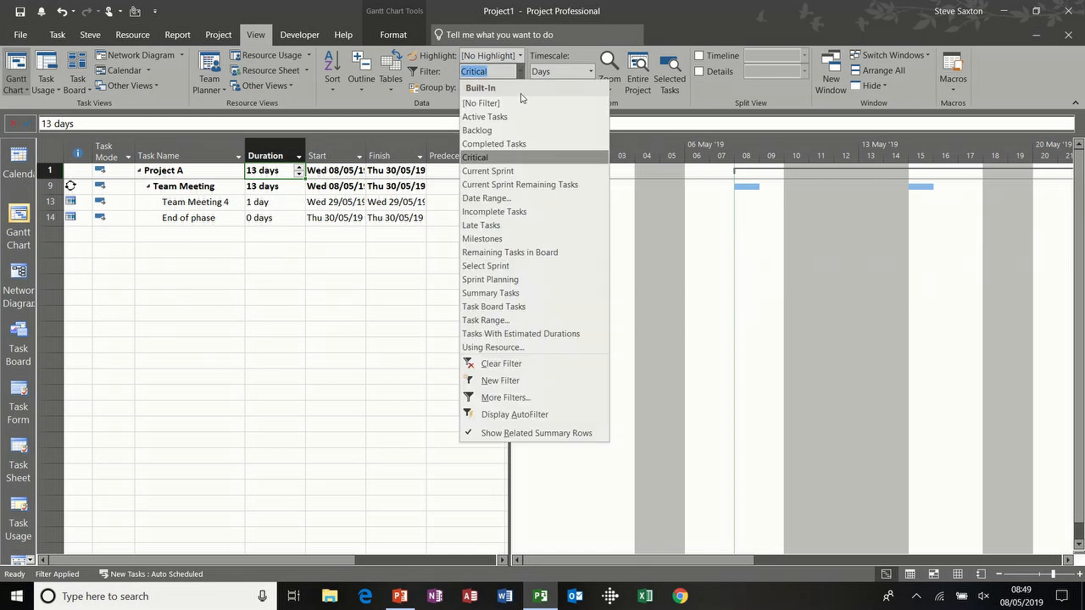
left_click(502, 237)
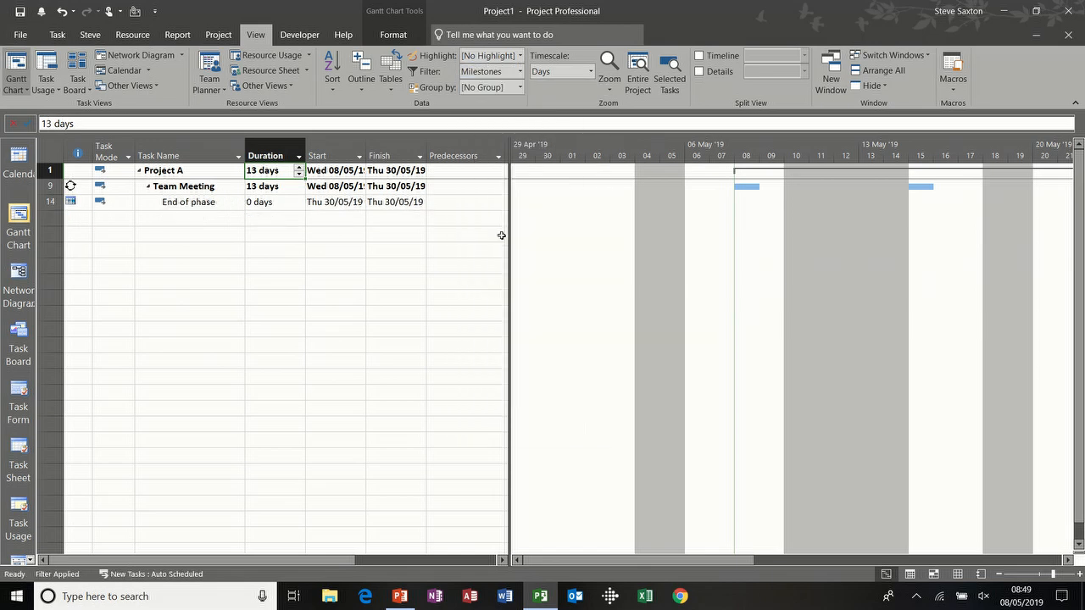
left_click(521, 73)
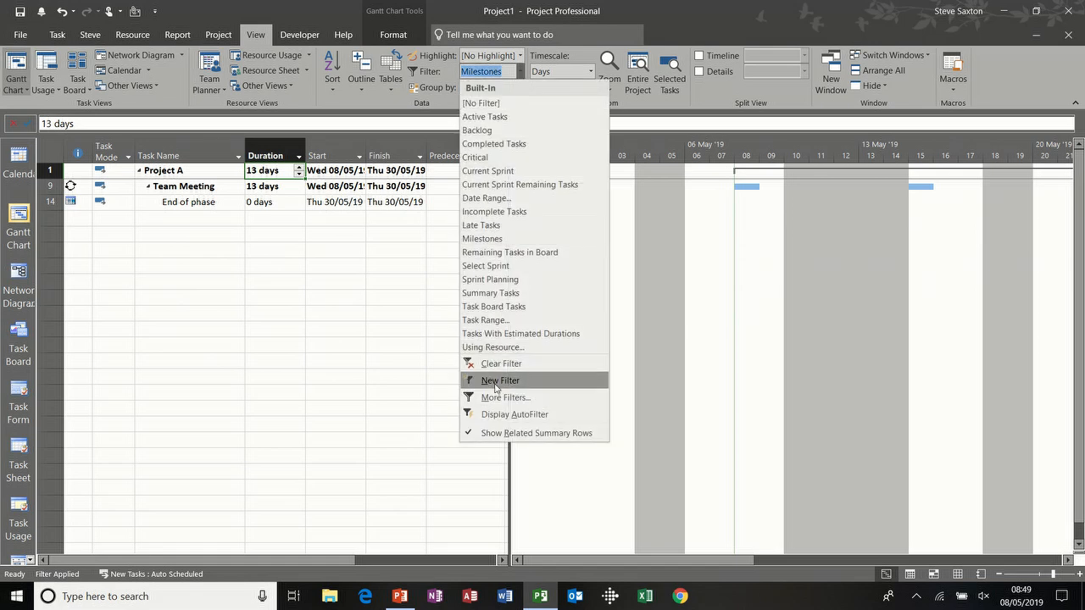
left_click(481, 103)
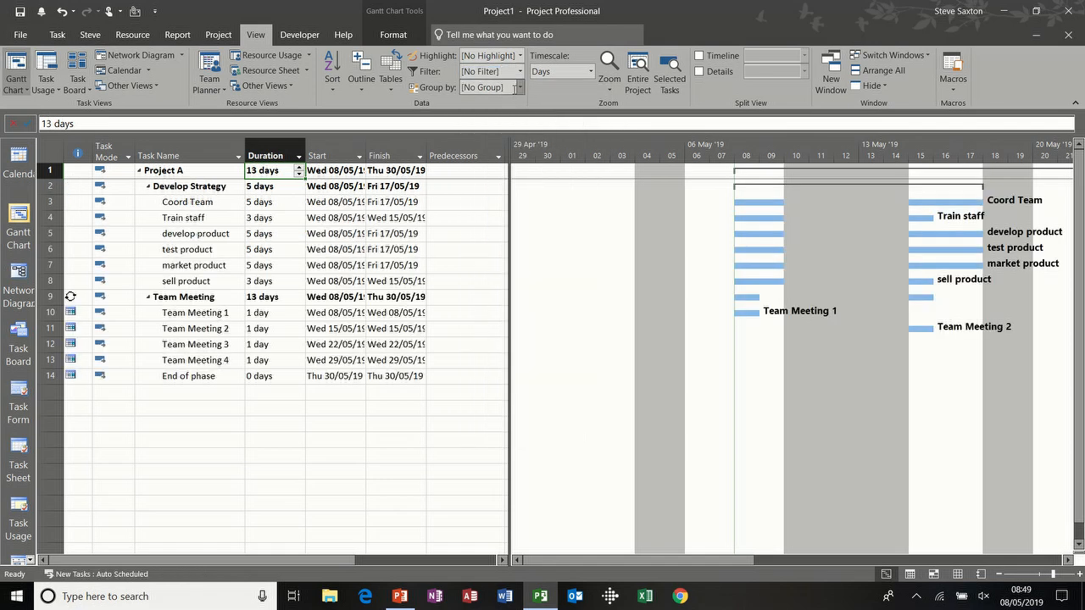
Group the task table by Critical and by Milestones in turn, and return it to no grouping
left_click(520, 88)
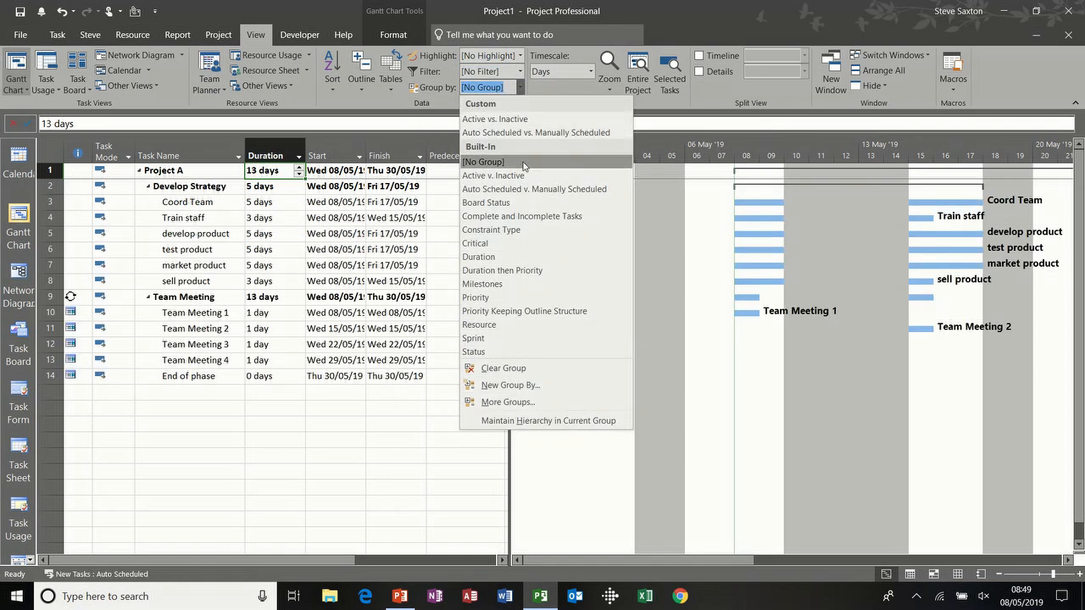
left_click(503, 243)
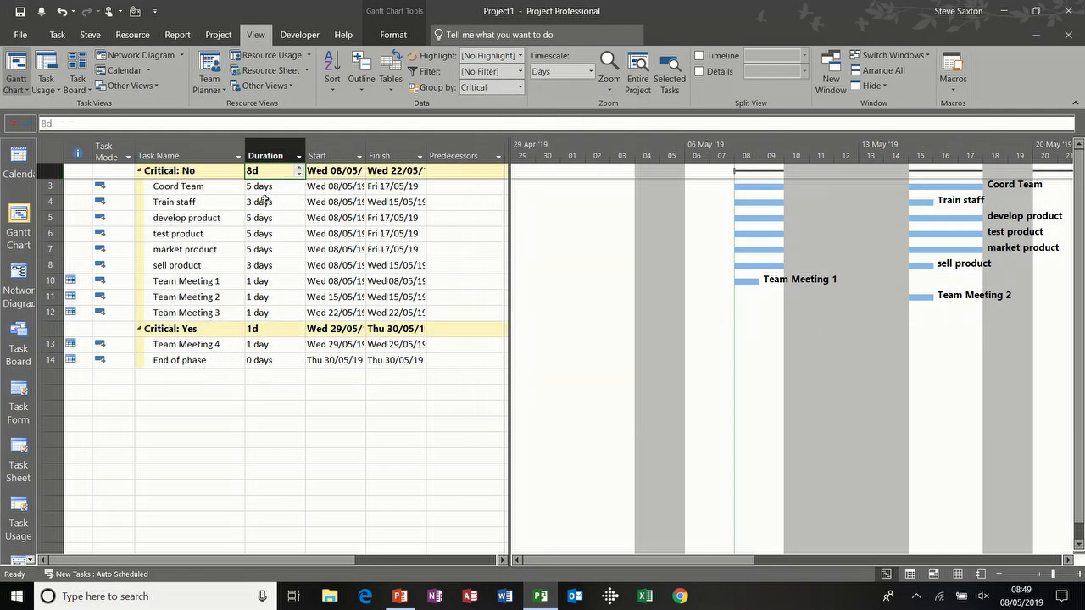
left_click(522, 89)
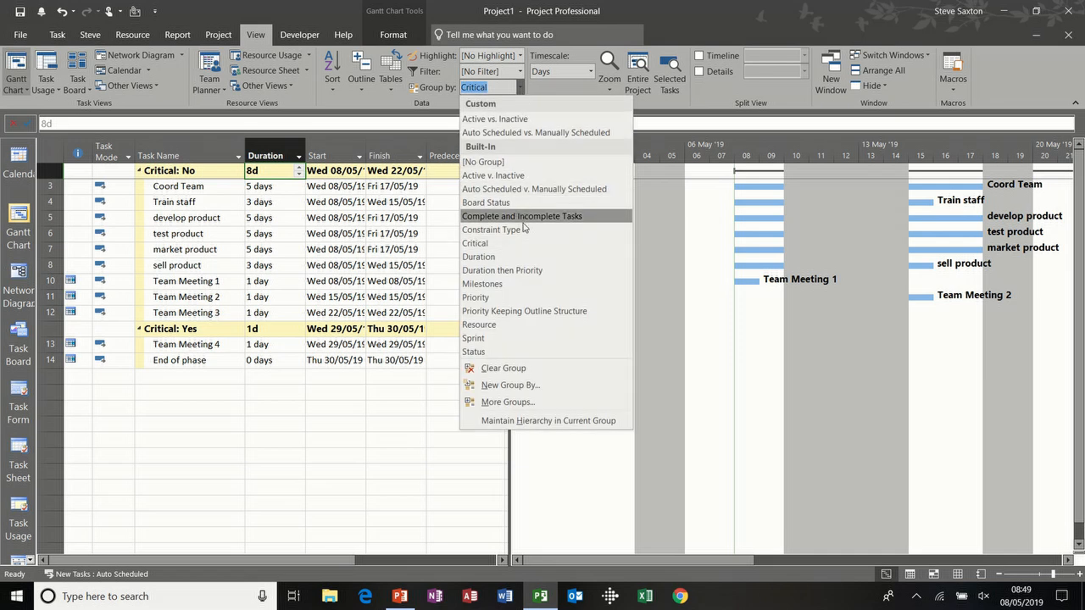
left_click(514, 285)
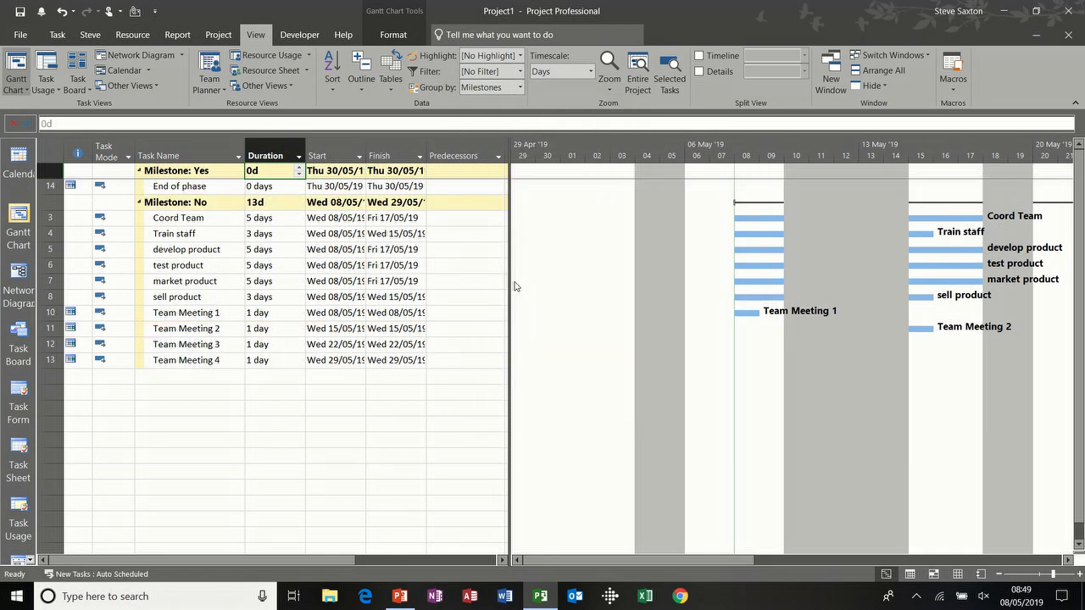
left_click(520, 87)
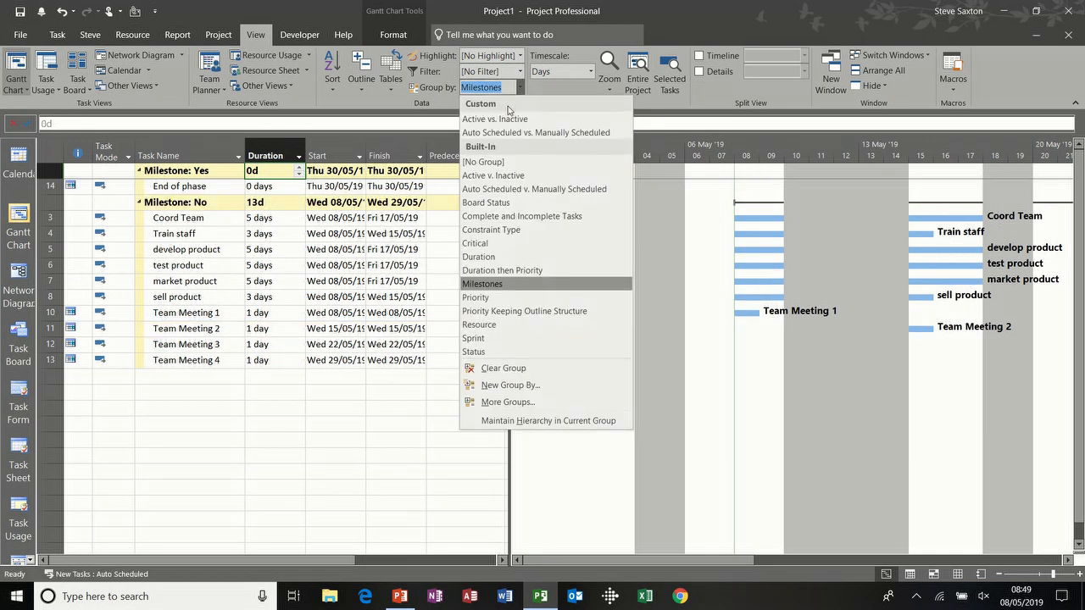
left_click(498, 161)
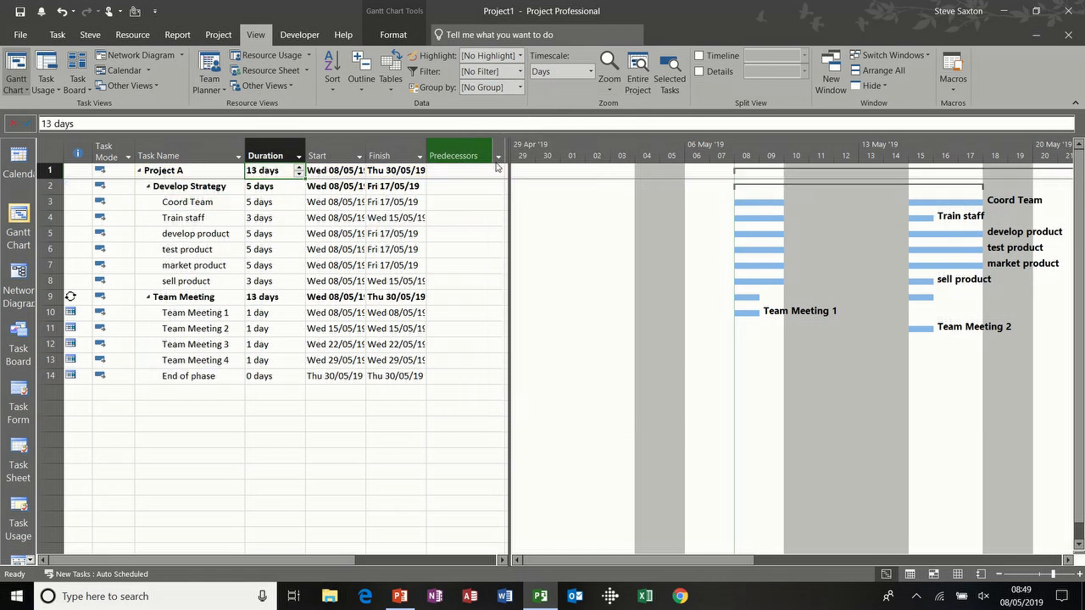
left_click(360, 158)
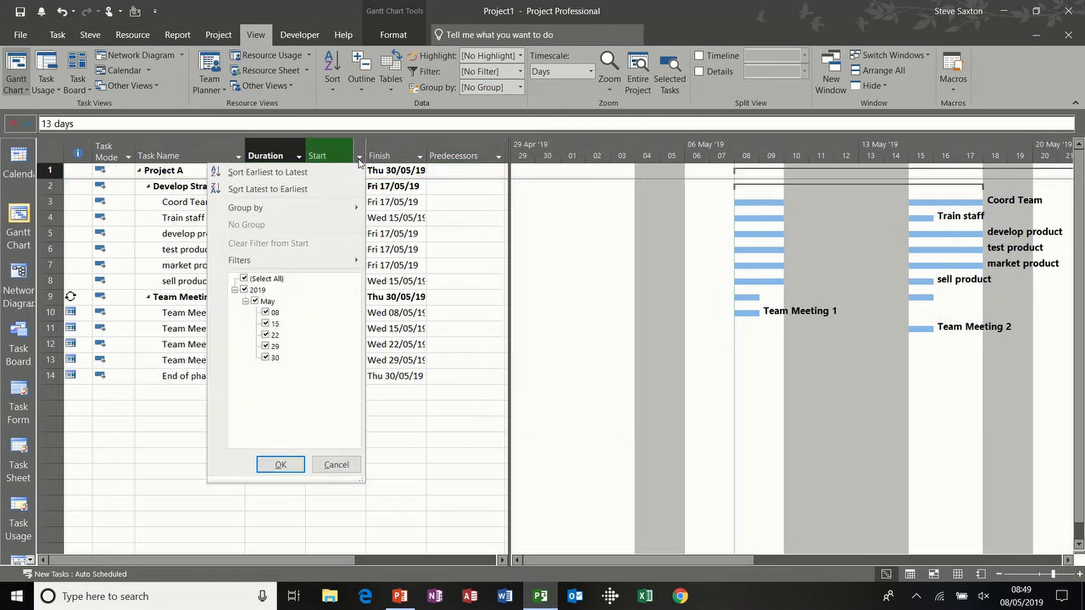
left_click(299, 159)
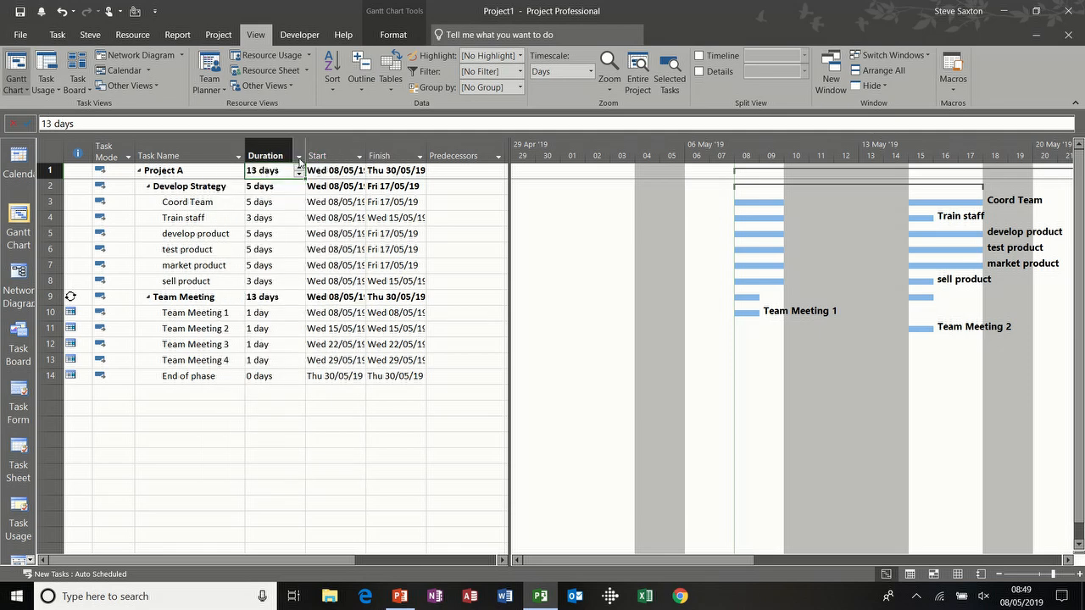
left_click(239, 158)
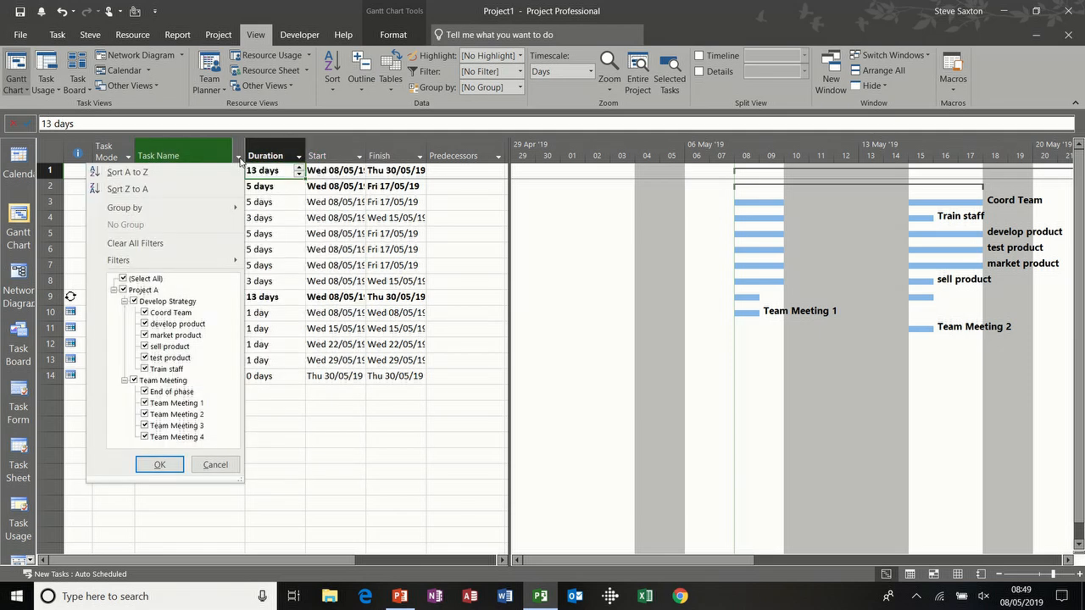
left_click(239, 157)
Filter the Start column to tasks starting next week, and select all start dates again to restore the full list
left_click(359, 158)
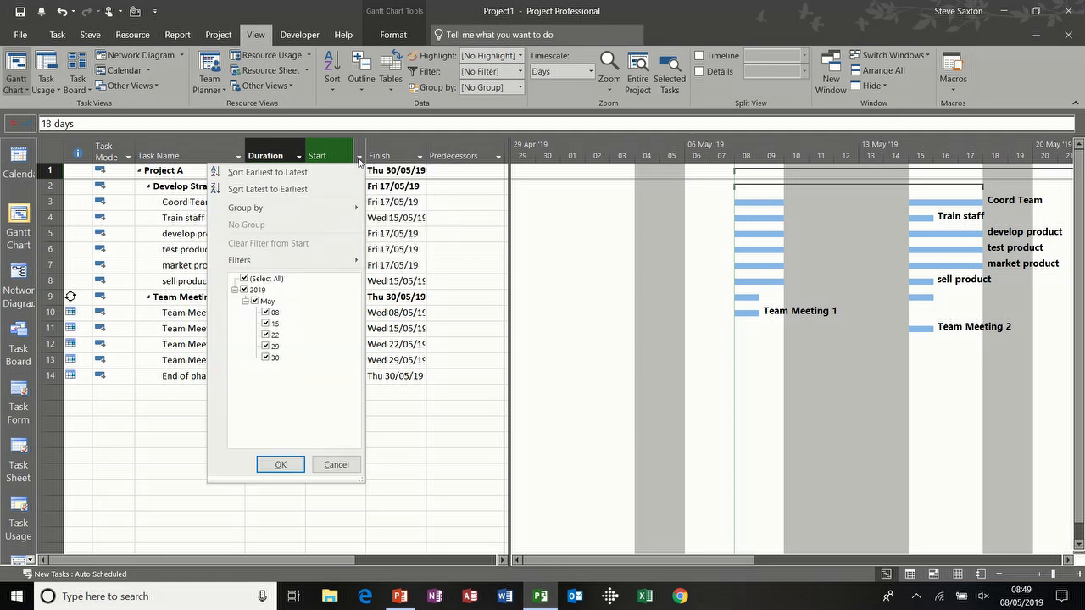
mouse_move(333, 264)
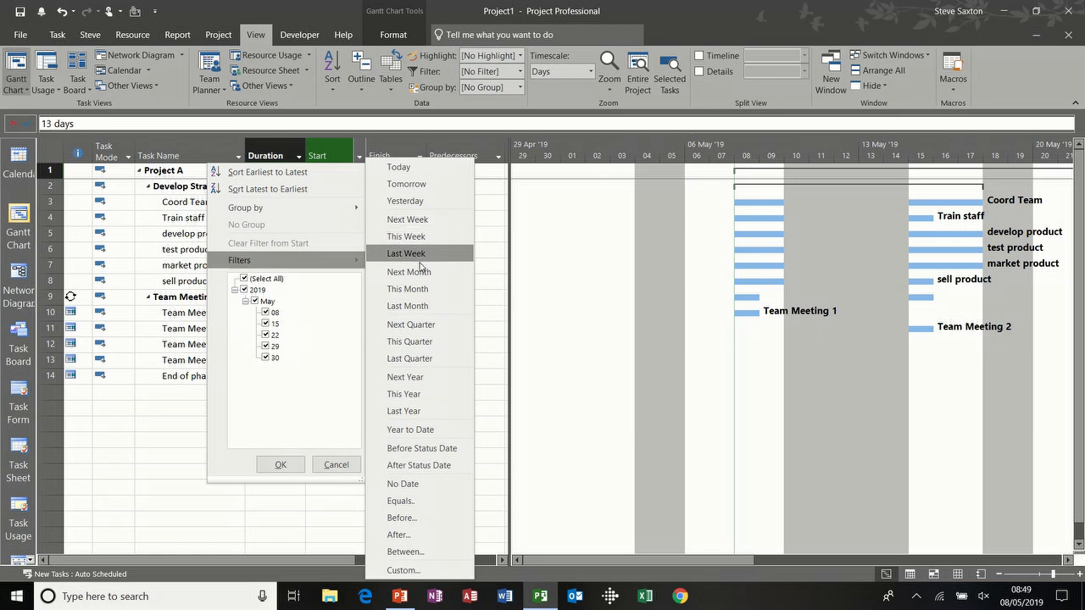
left_click(425, 222)
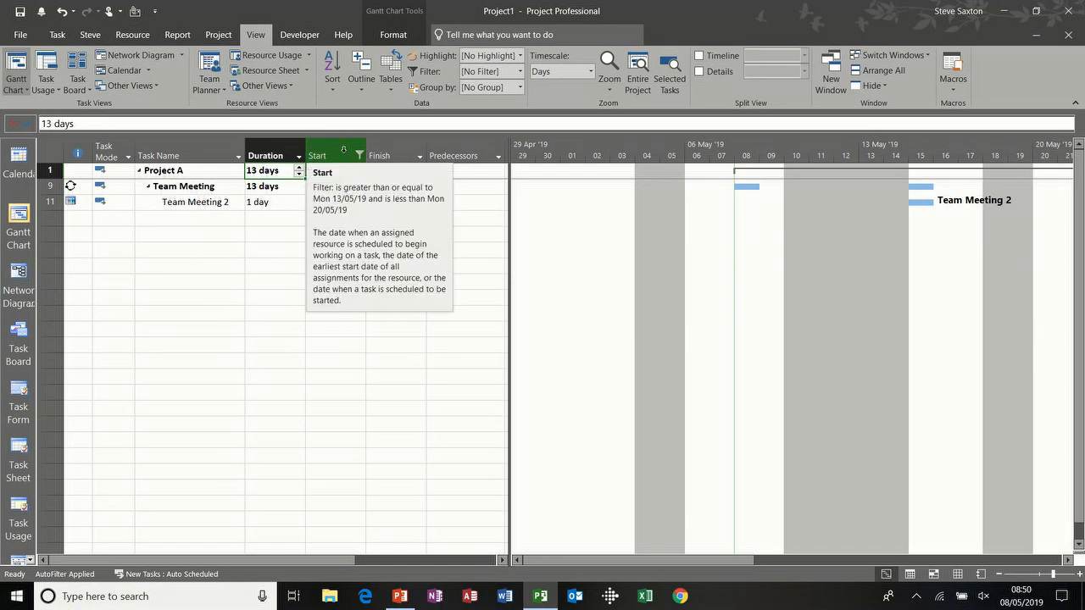
left_click(359, 155)
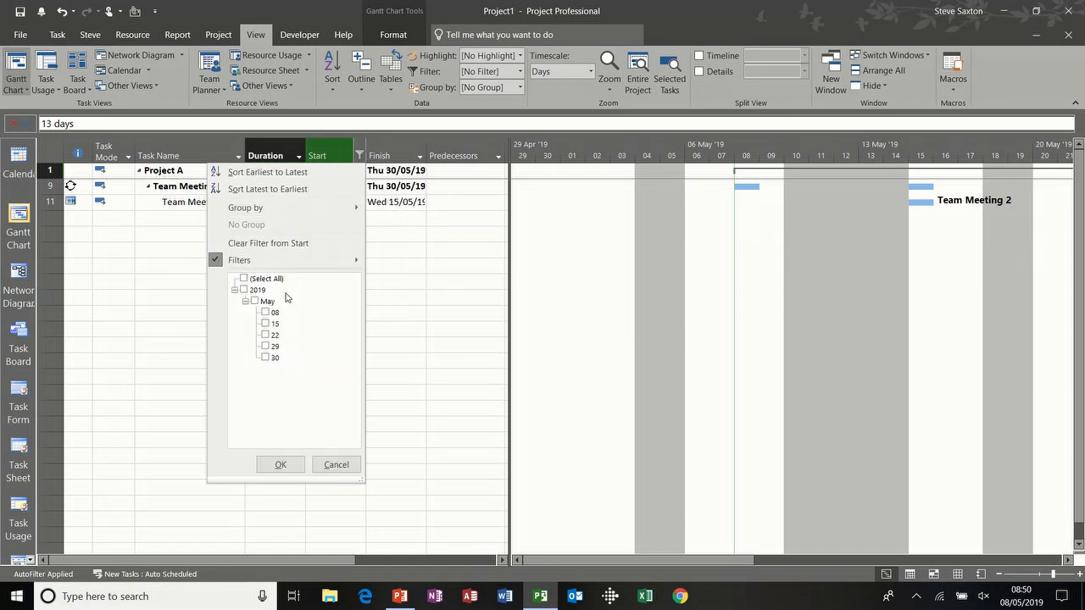
left_click(245, 279)
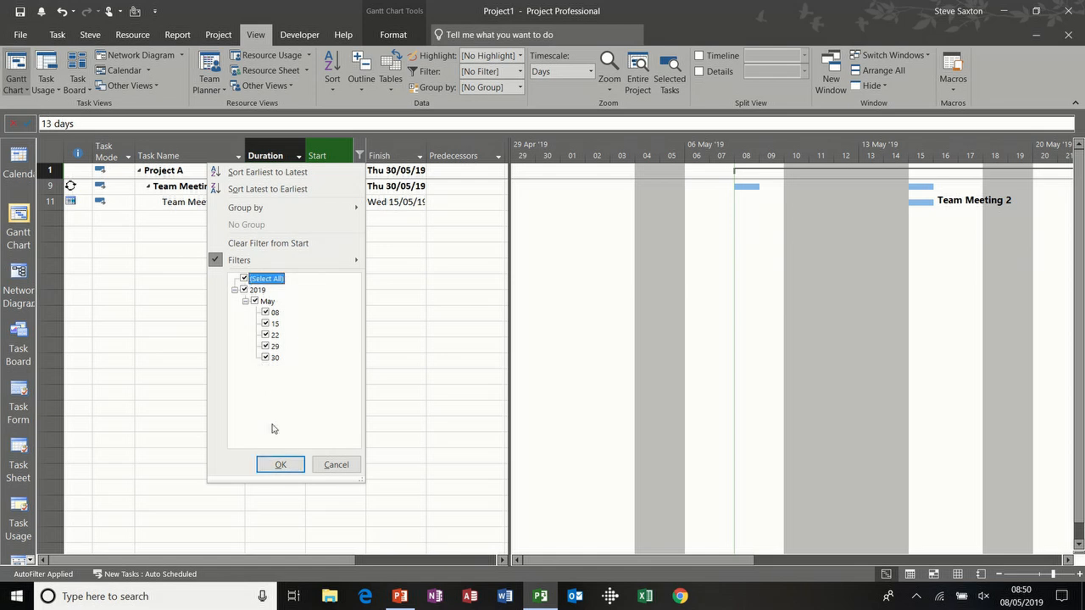
left_click(280, 465)
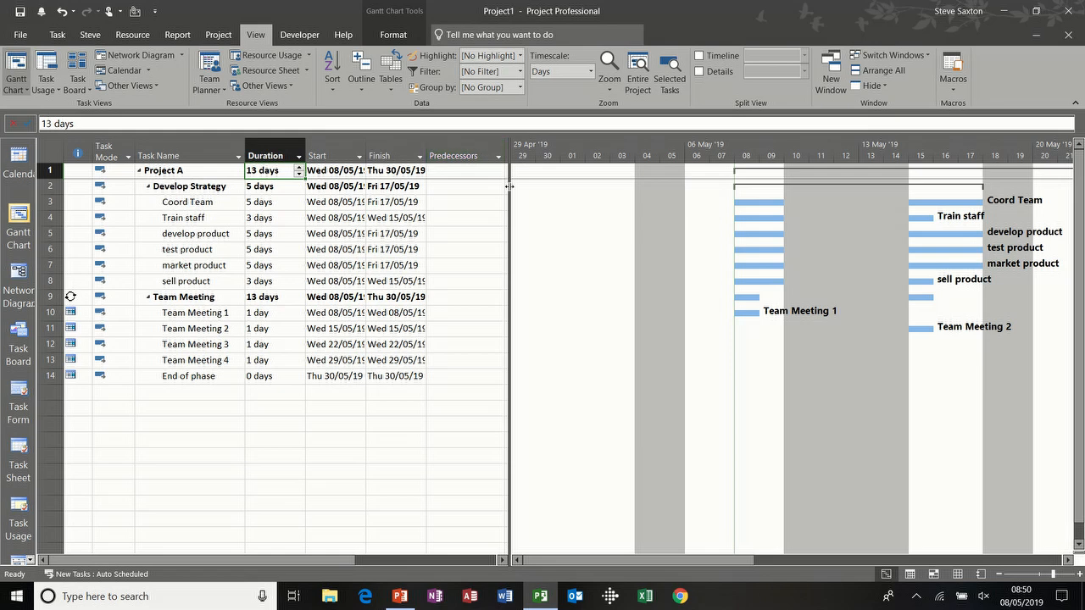
Check the filter options of the Resource Names column and narrow the task table again to widen the Gantt chart
left_click_drag(511, 189, 650, 197)
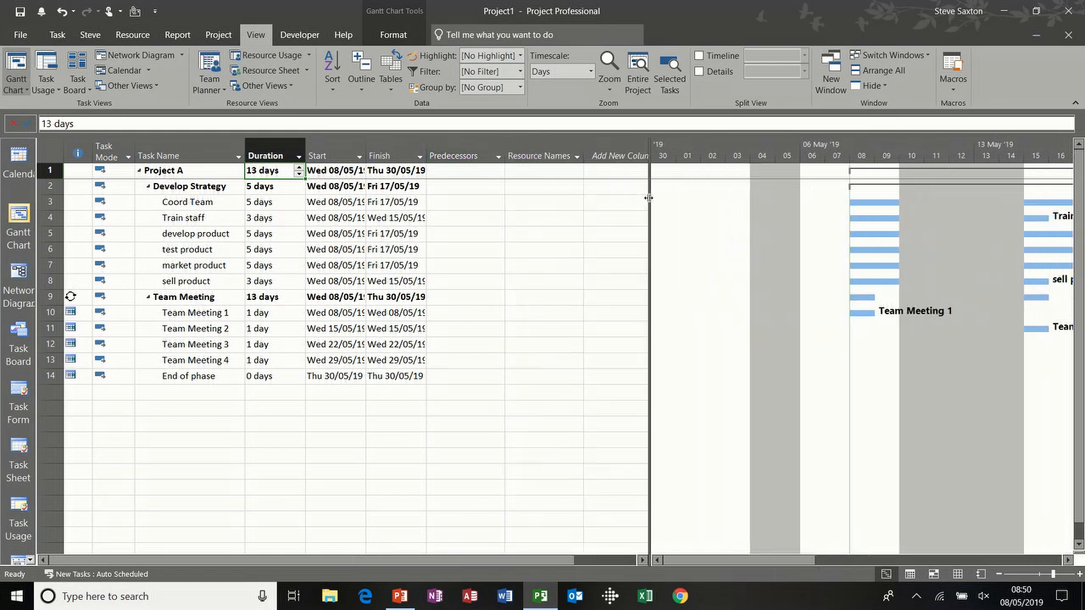
left_click(578, 156)
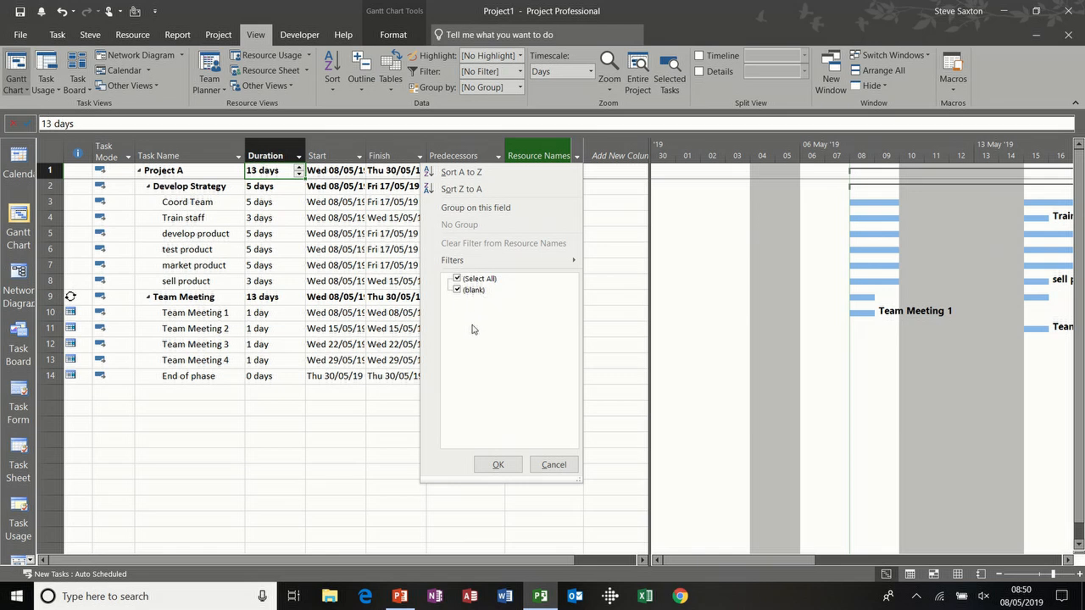
left_click(551, 464)
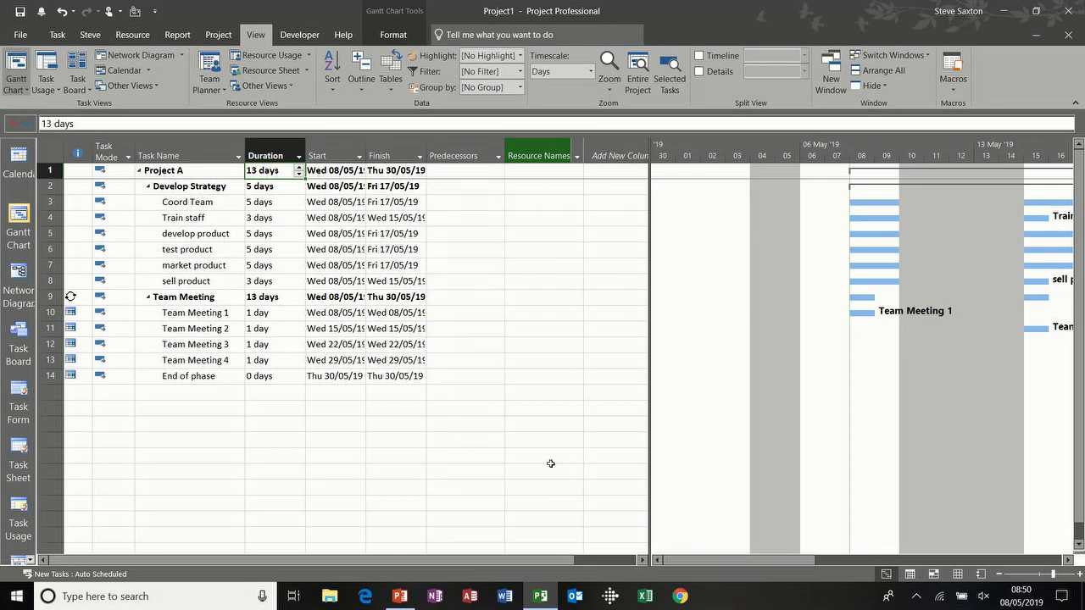
left_click_drag(649, 254, 458, 258)
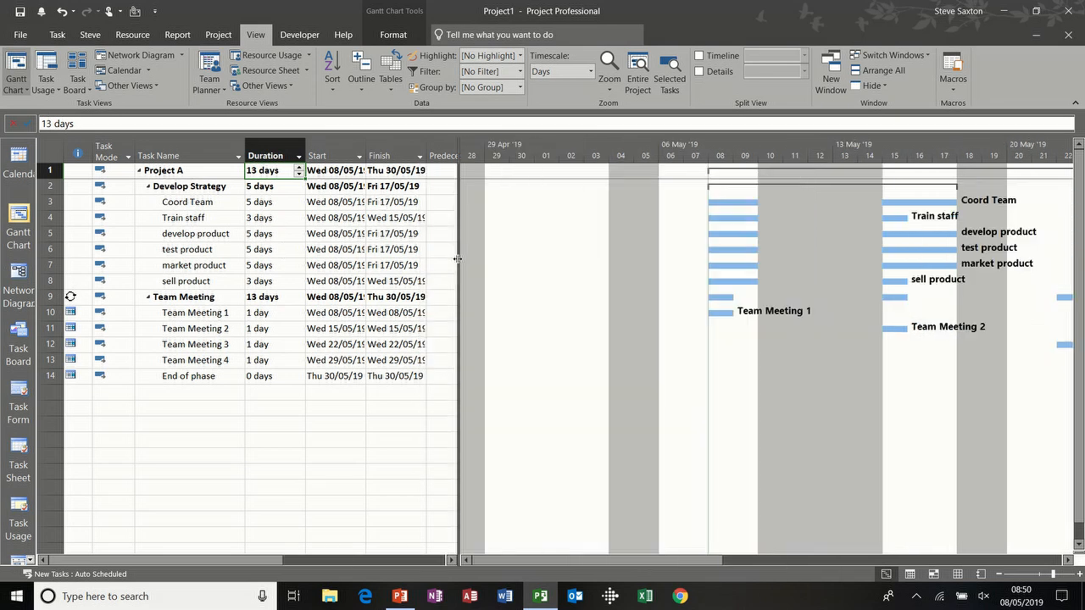
In the project information, try scheduling from the project finish date and return it to the project start date
left_click(219, 35)
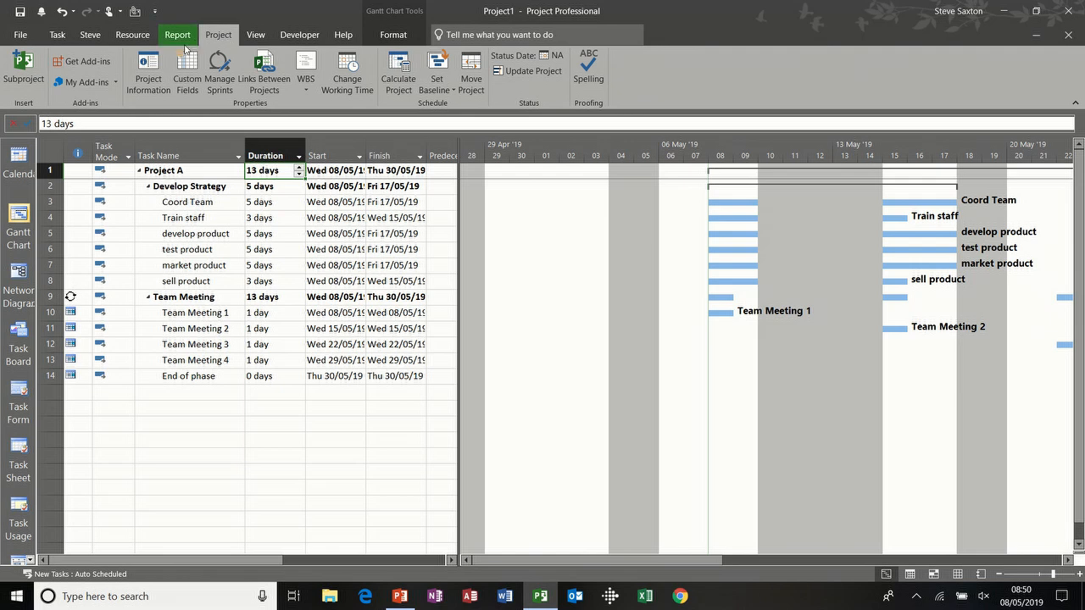
left_click(146, 66)
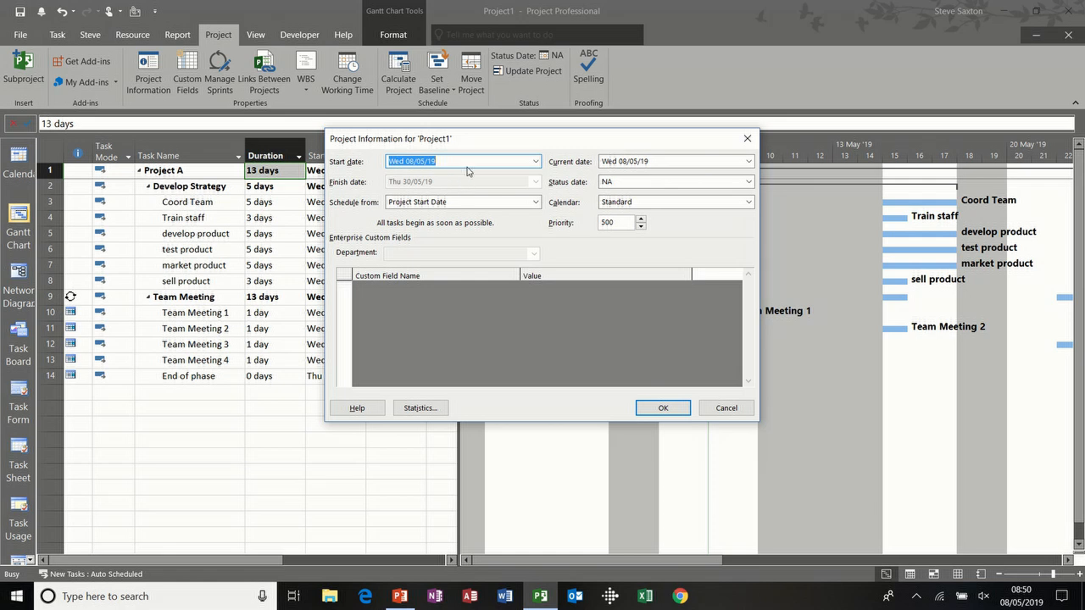
left_click(535, 162)
left_click(535, 162)
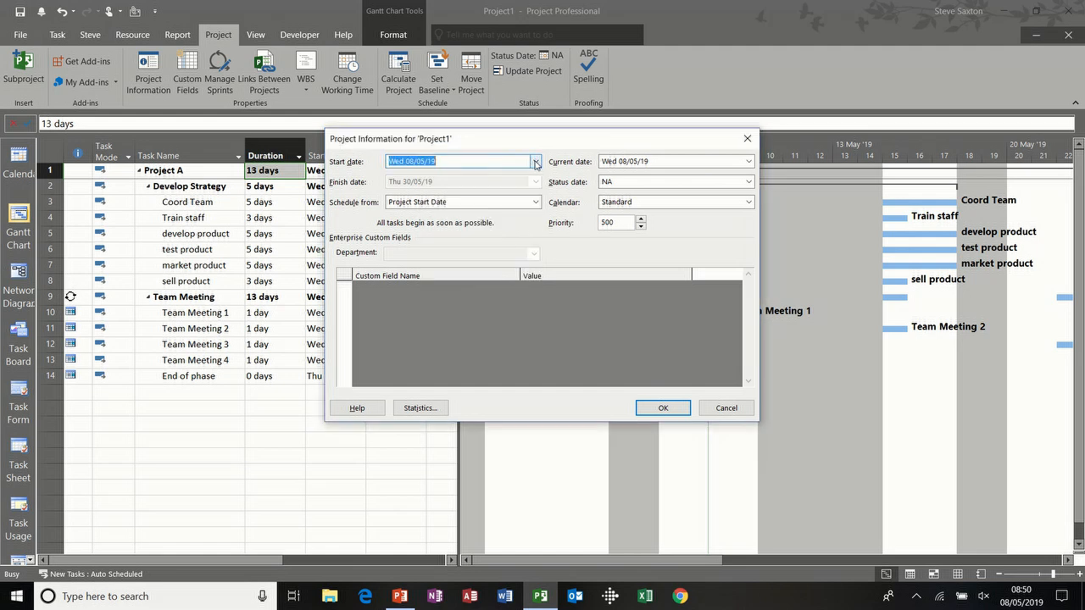
left_click(535, 202)
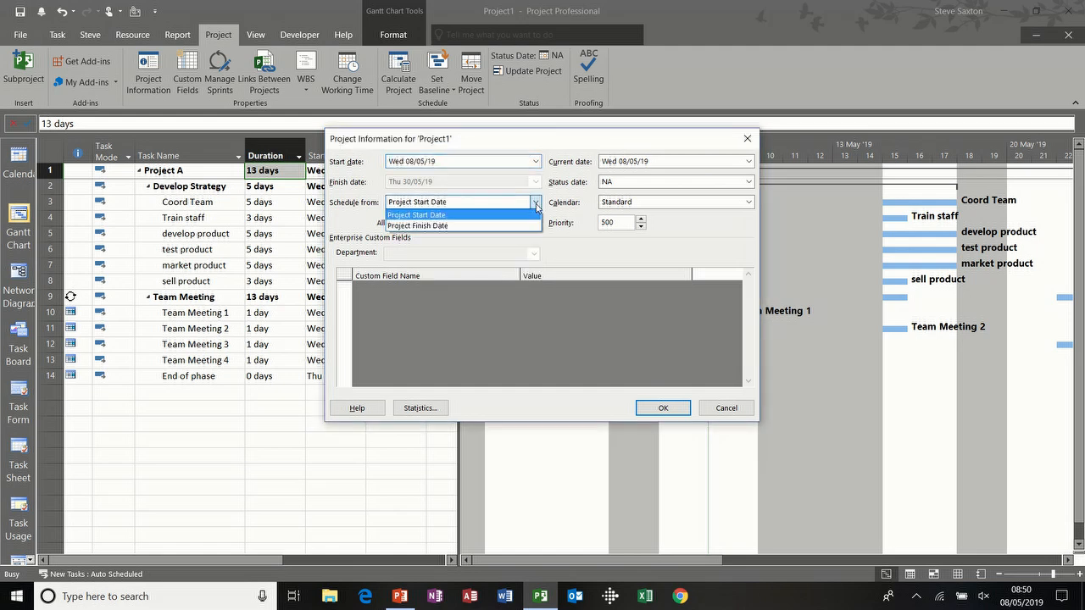
left_click(530, 226)
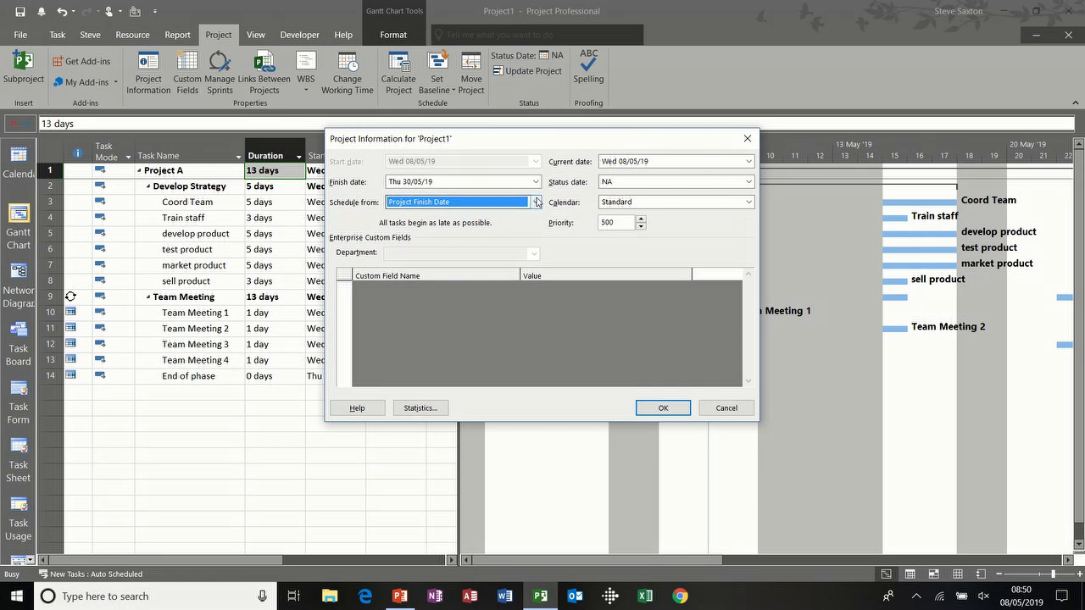
left_click(535, 202)
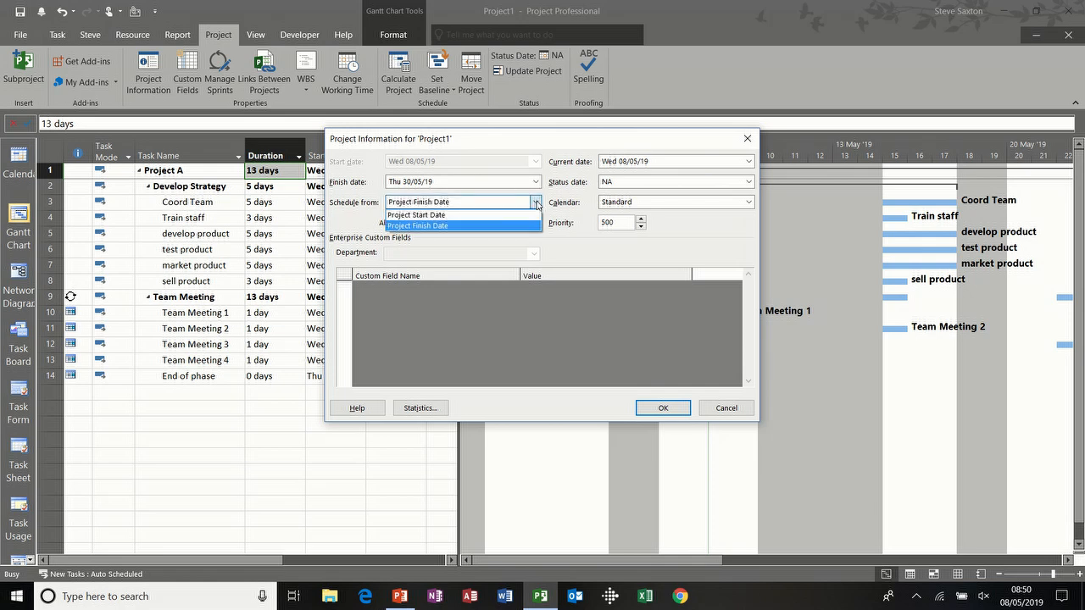
left_click(523, 216)
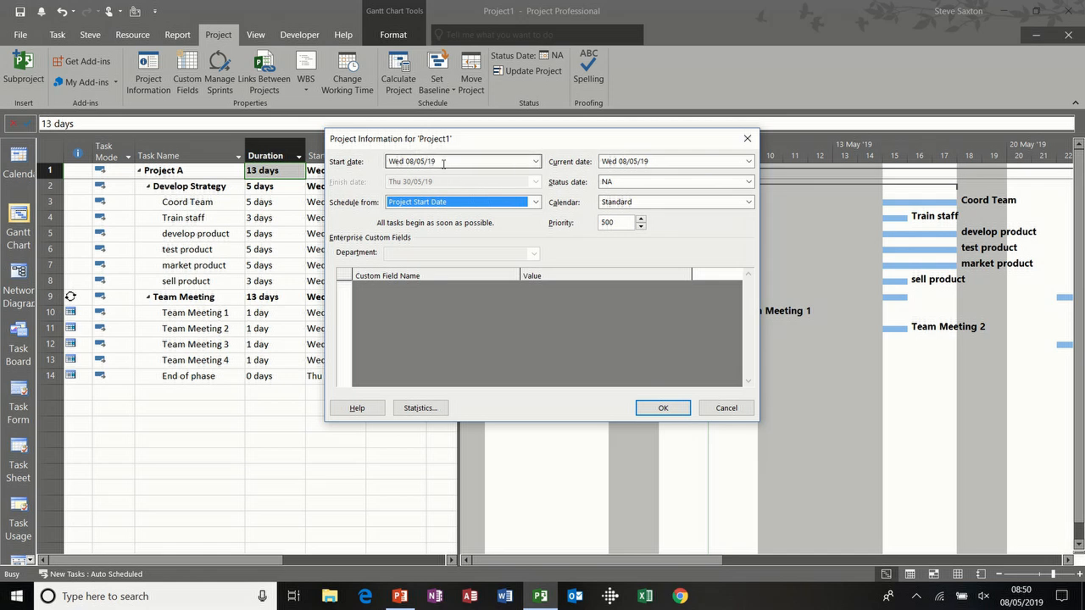
left_click(535, 202)
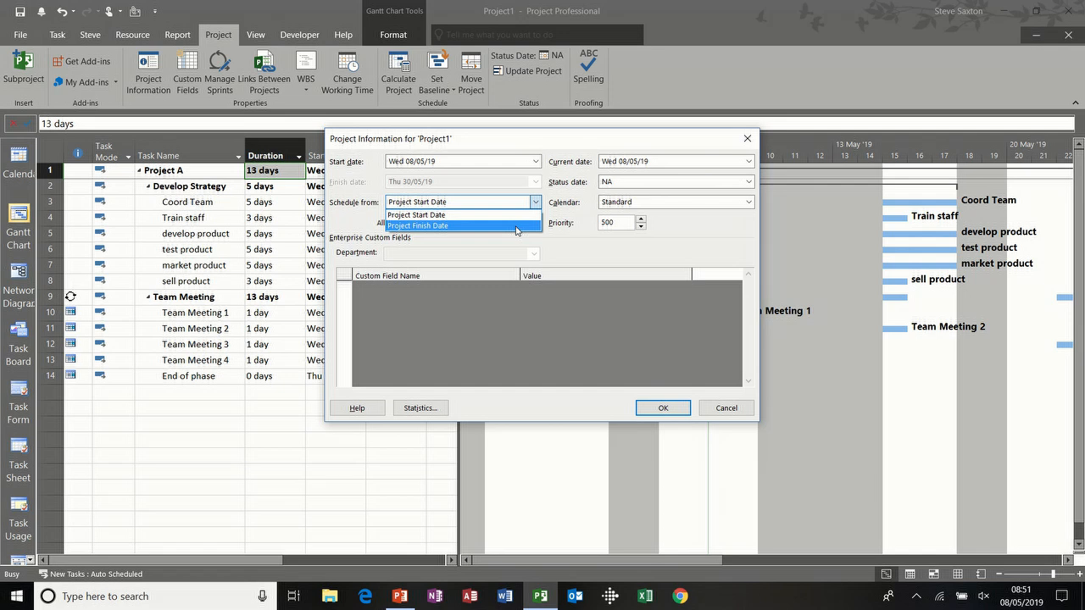
left_click(515, 226)
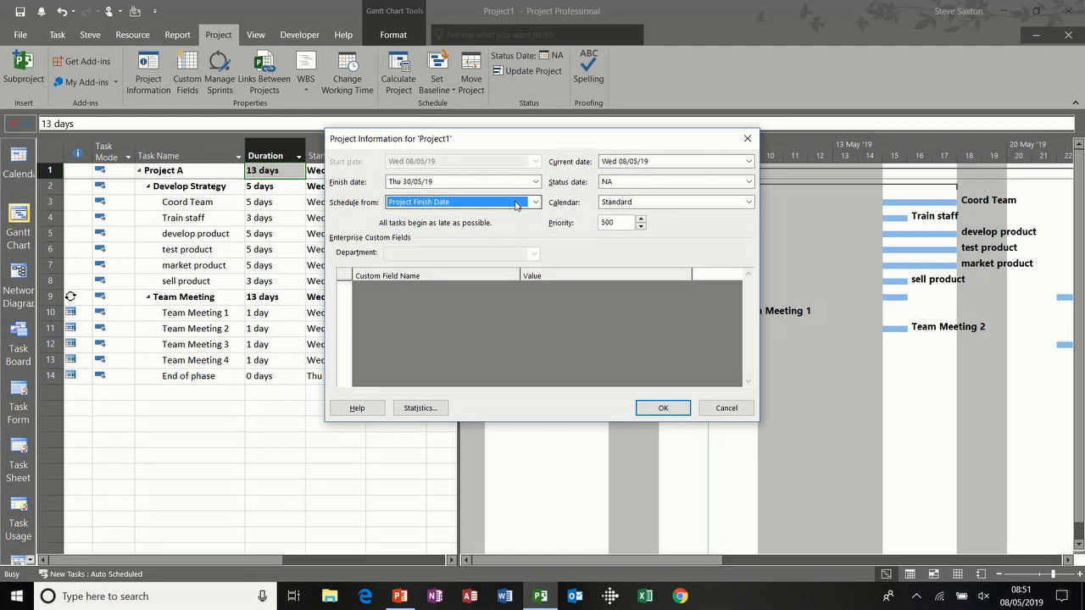
left_click(516, 205)
left_click(517, 213)
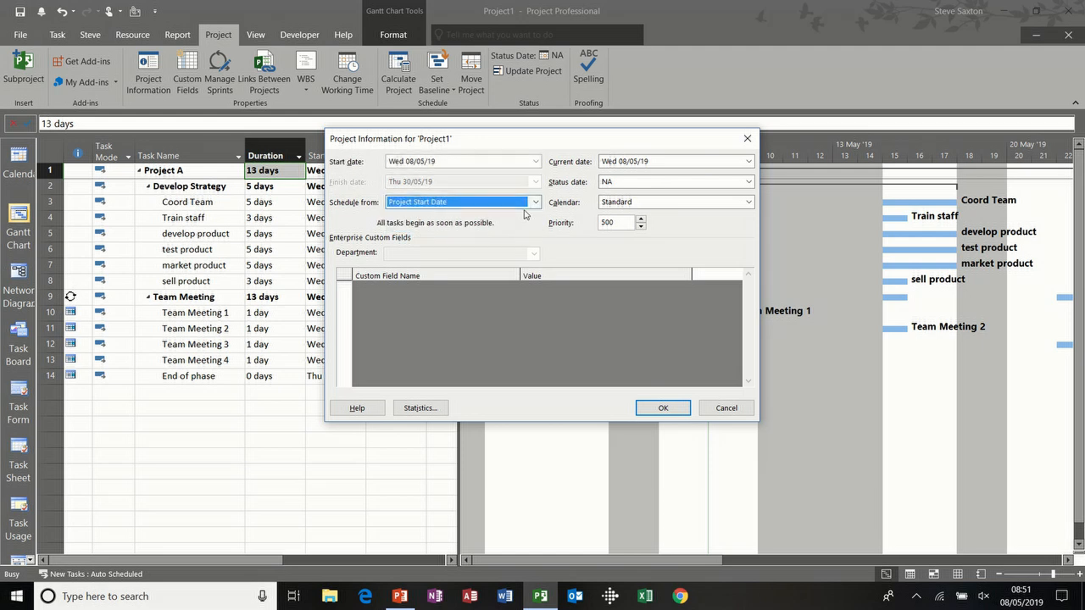
Check the status date and the available calendars in the project information, and close it without changes
left_click(665, 181)
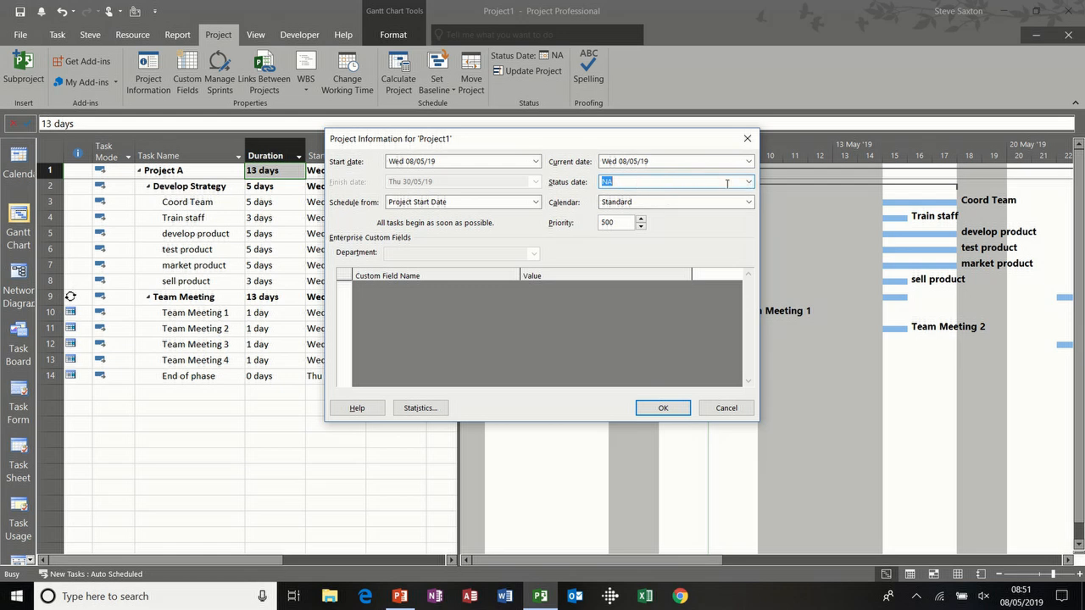
left_click(749, 201)
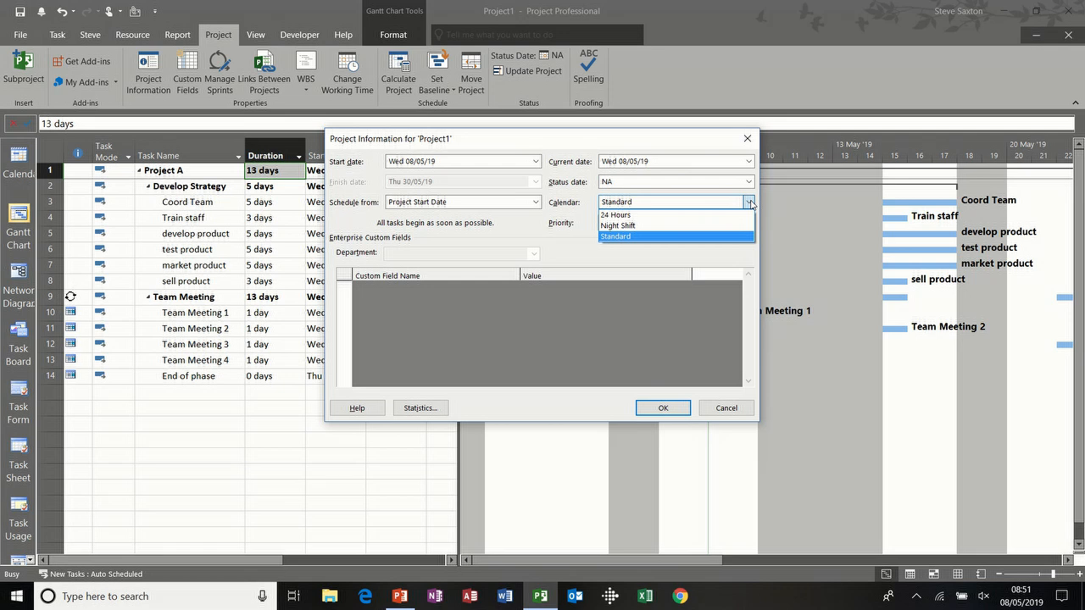
left_click(750, 202)
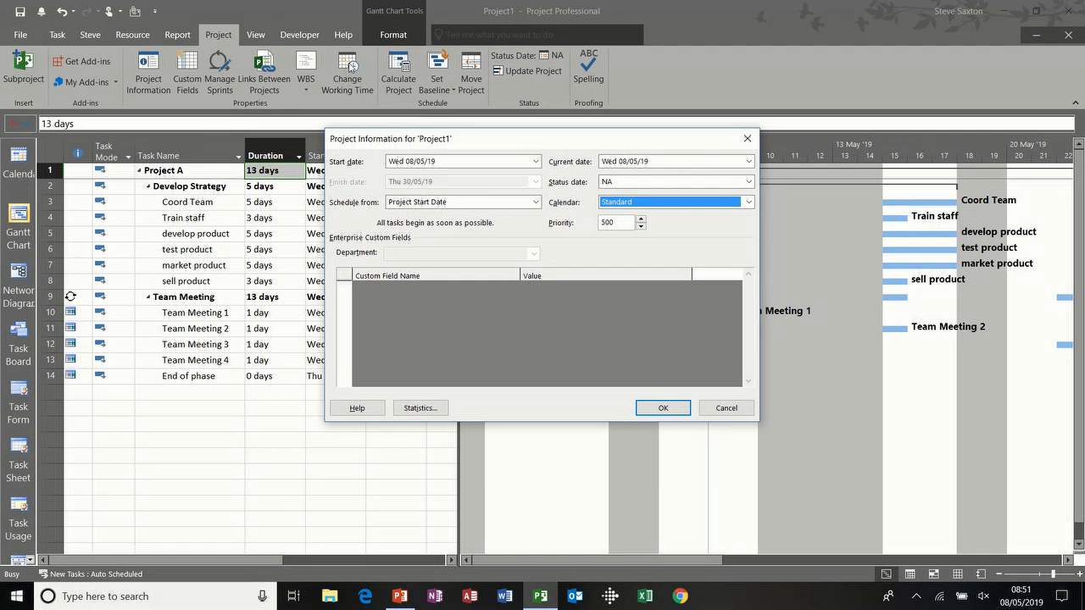
left_click(749, 202)
left_click(750, 204)
left_click(721, 409)
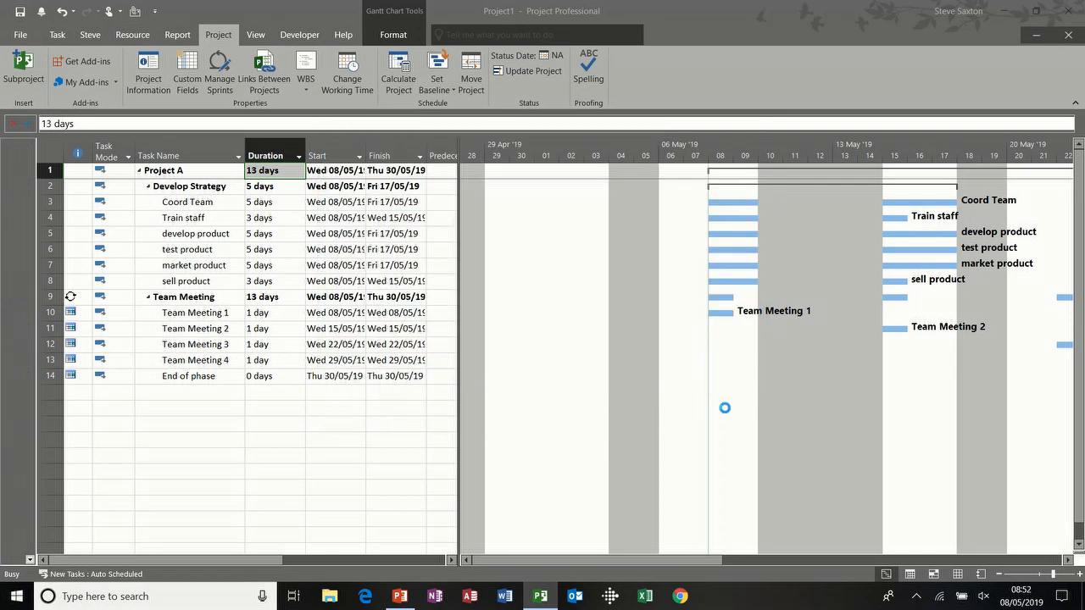
Examine the general task information of Coord Team, including its priority, and close it without changes
double_click(191, 203)
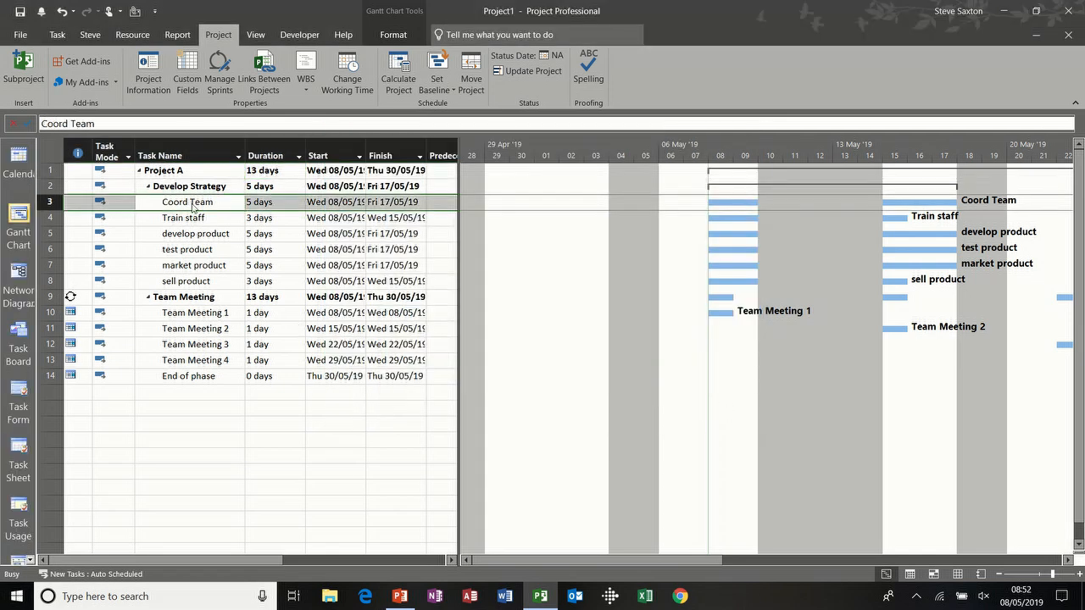
left_click(350, 184)
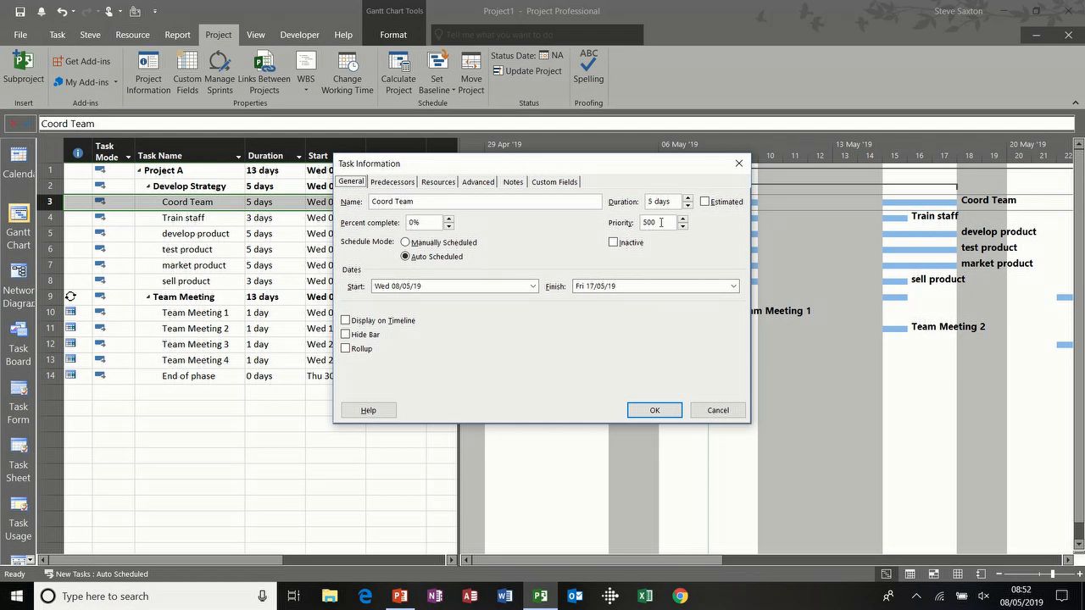
left_click(718, 411)
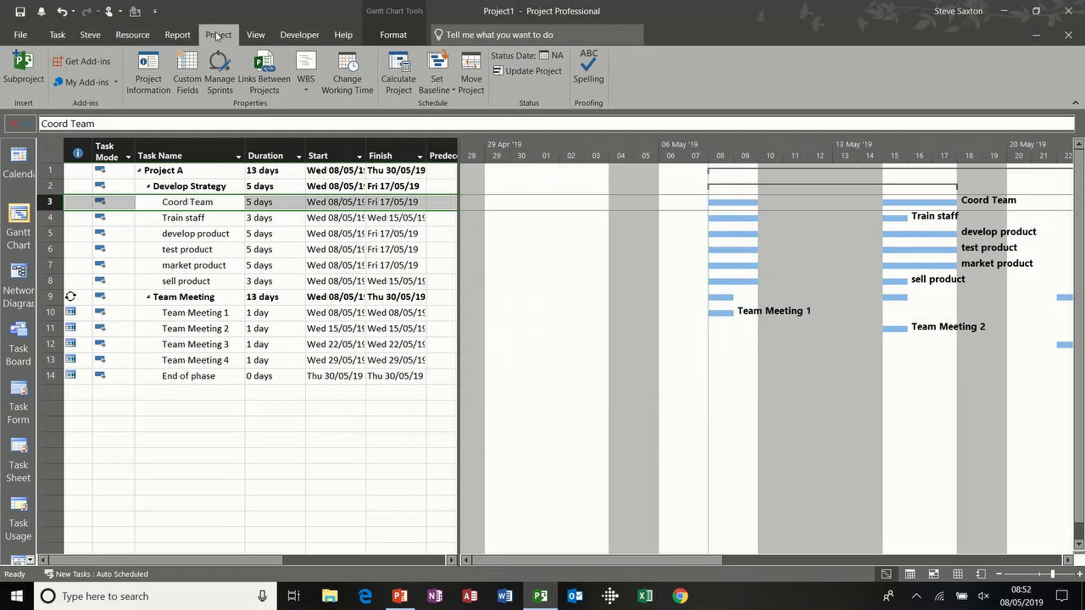
Open the print settings and the Gantt chart's page setup, and move the dialog clear of the preview's first rows
left_click(21, 36)
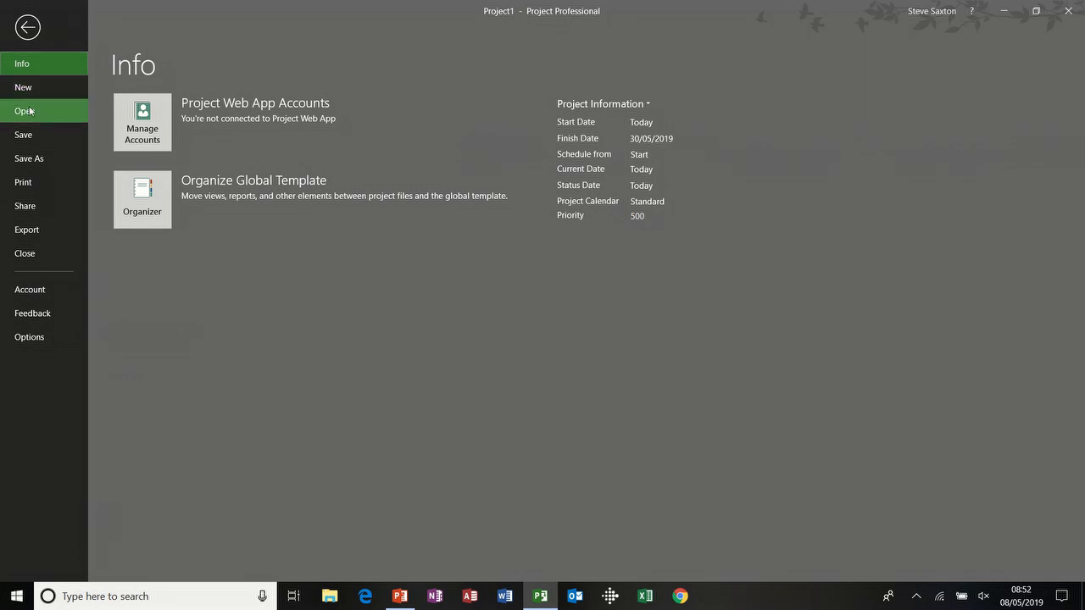
left_click(29, 182)
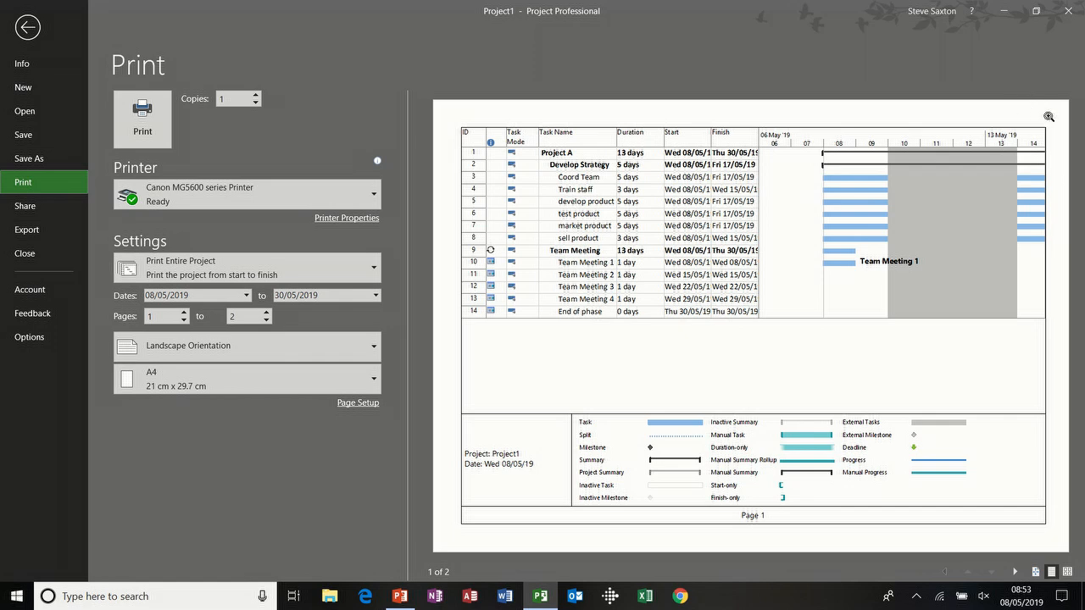
left_click(359, 404)
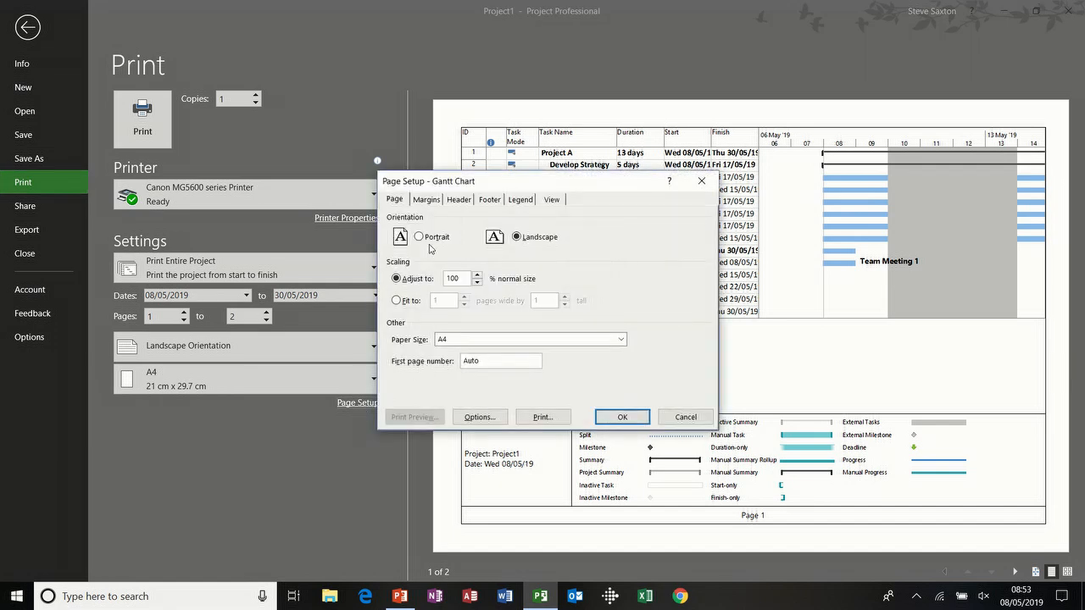
left_click_drag(471, 178, 513, 212)
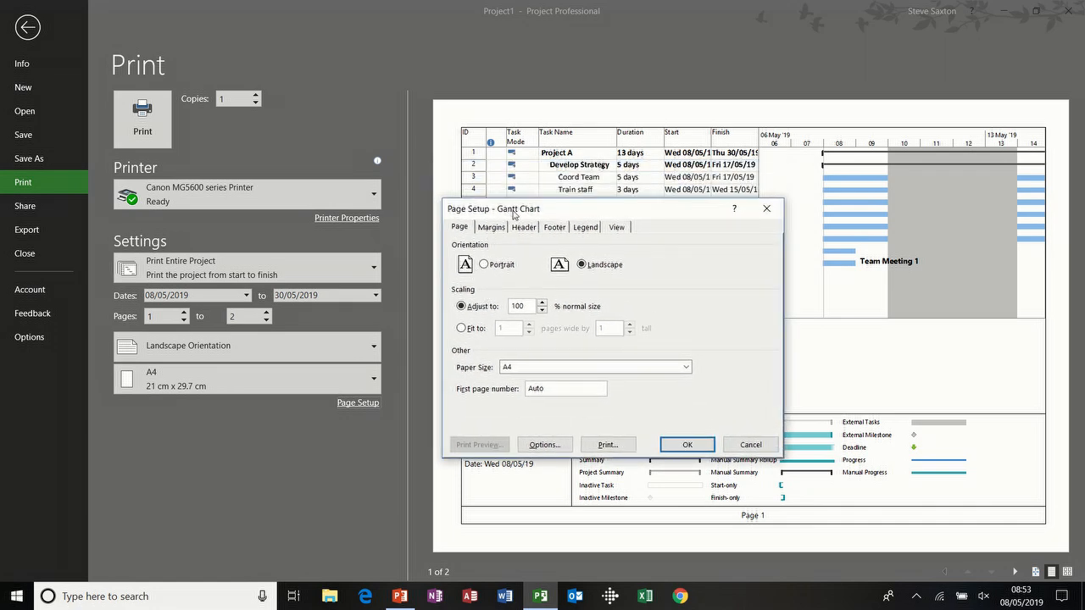
left_click_drag(517, 210, 524, 224)
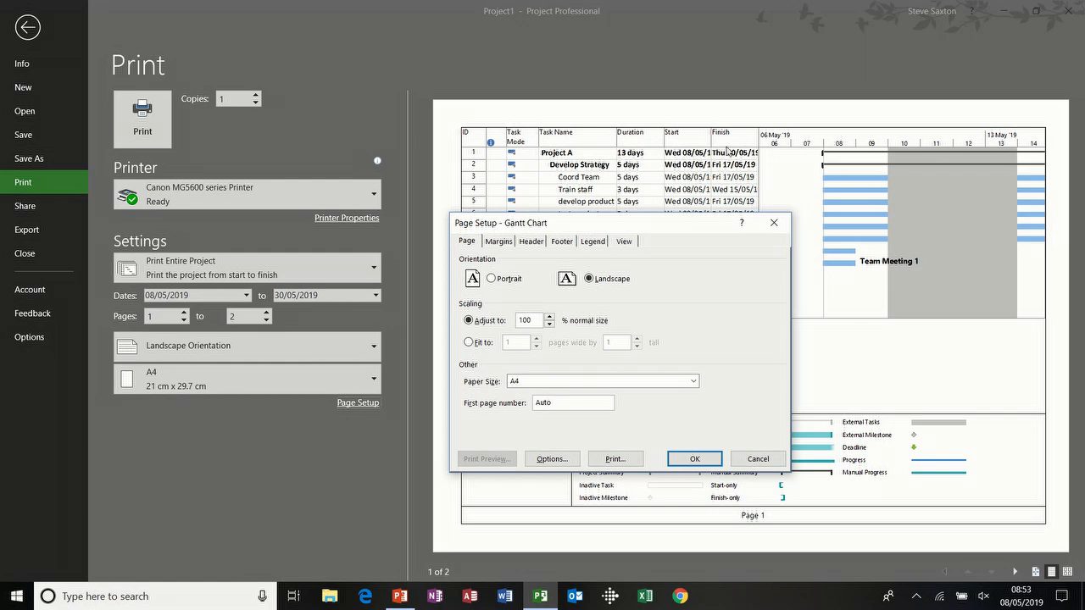
Review the page setup's scaling options, margins, header and footer, keeping the scaling on the percentage adjustment
left_click(473, 344)
left_click(490, 321)
left_click(500, 242)
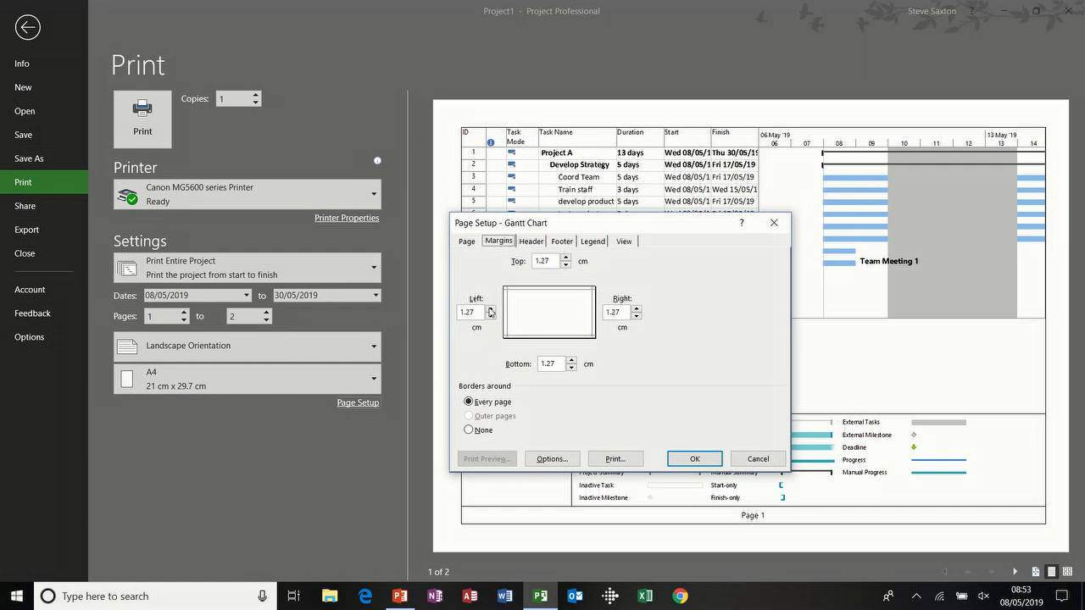
left_click(535, 244)
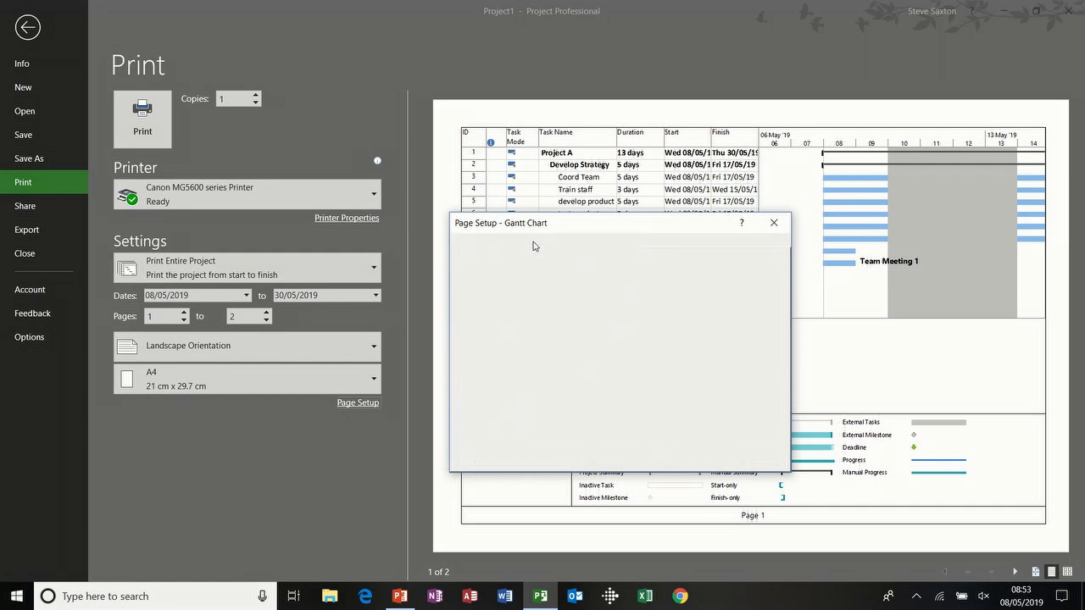
left_click(557, 245)
left_click(535, 242)
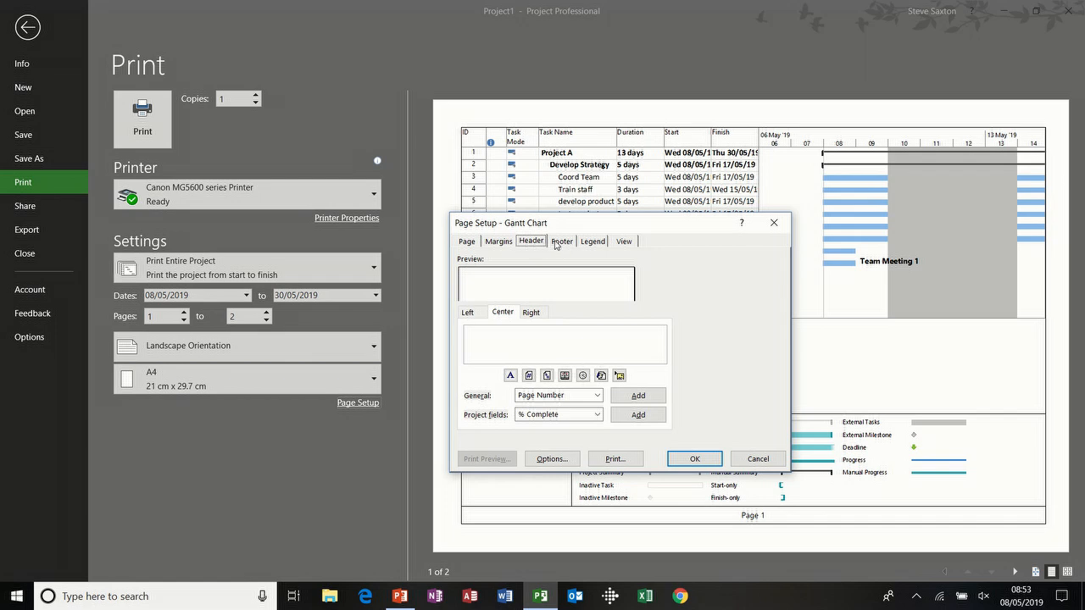
left_click(561, 242)
Enter the author's first name in the left section of the page header
left_click(531, 242)
left_click(473, 313)
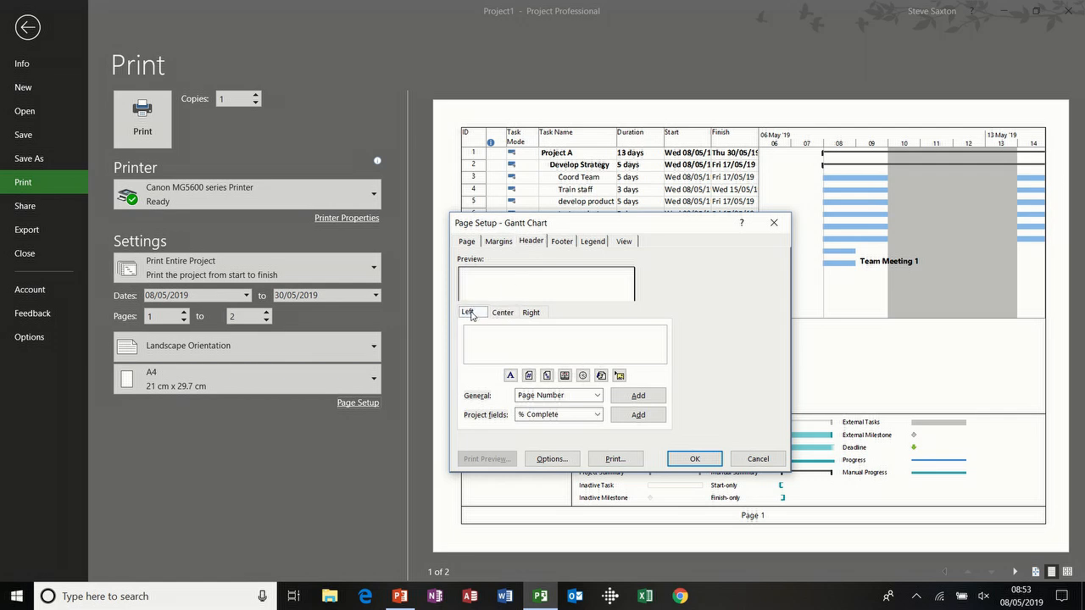
left_click(489, 335)
type("steve")
Insert the current date and the current time in the center section of the page header
left_click(505, 313)
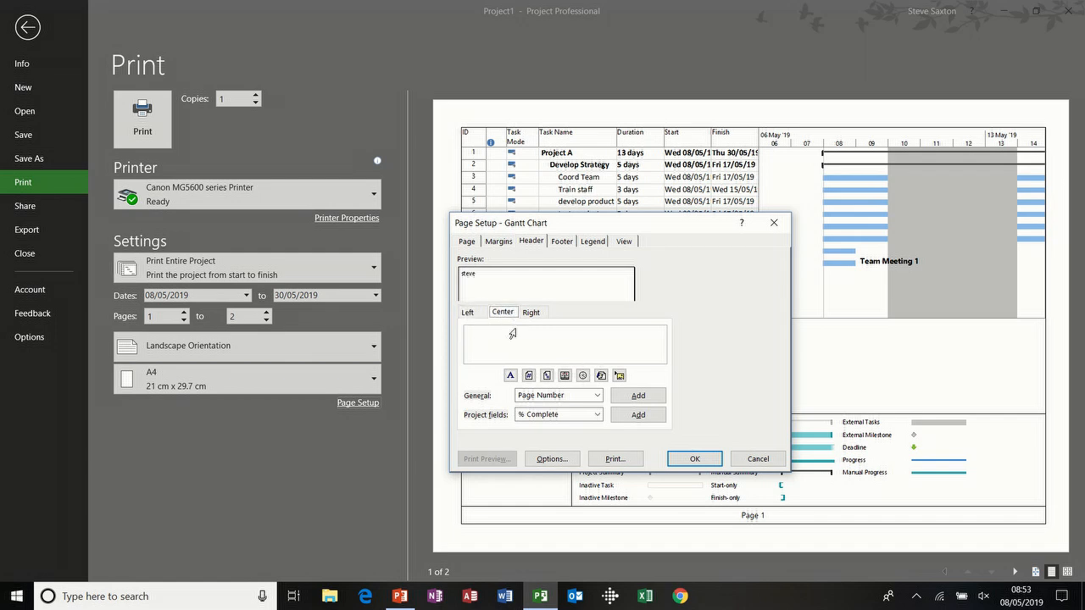
left_click(564, 376)
left_click(583, 375)
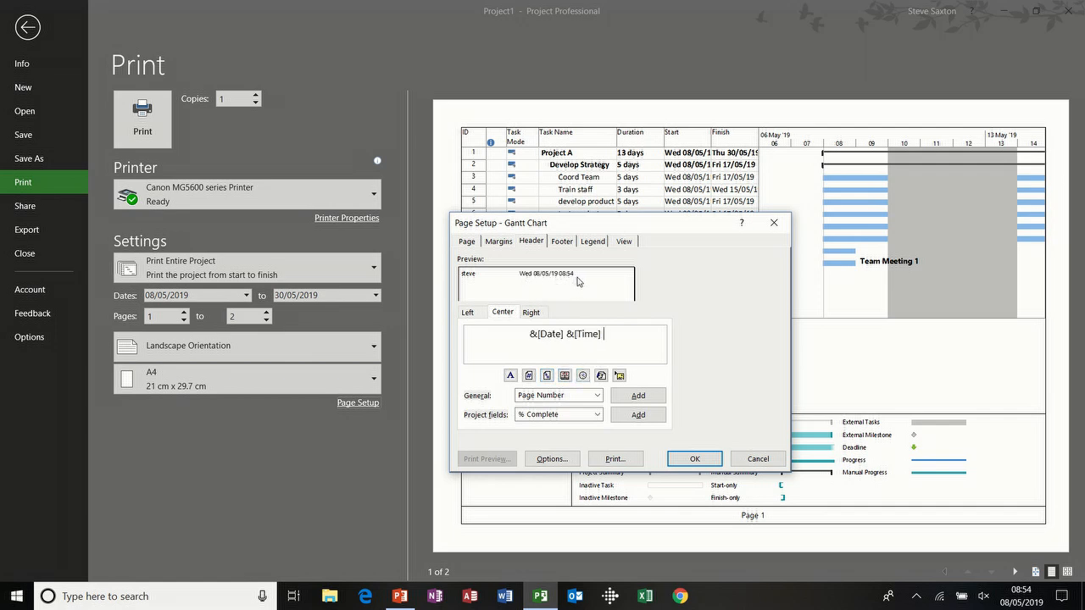
Add the % Complete and Actual Cost project fields on separate lines in the header's right section
left_click(537, 313)
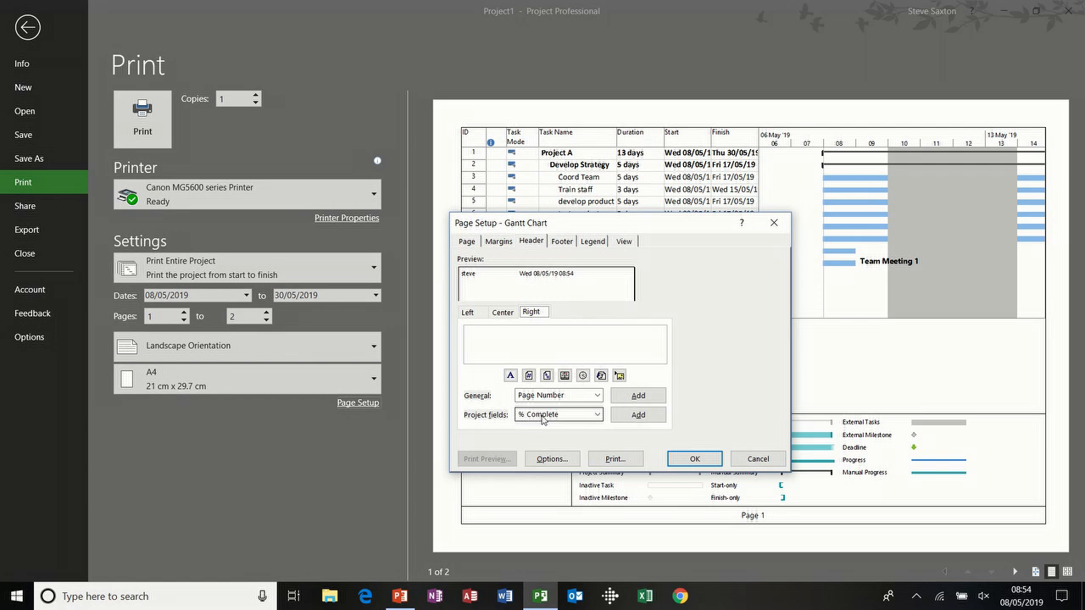
left_click(639, 415)
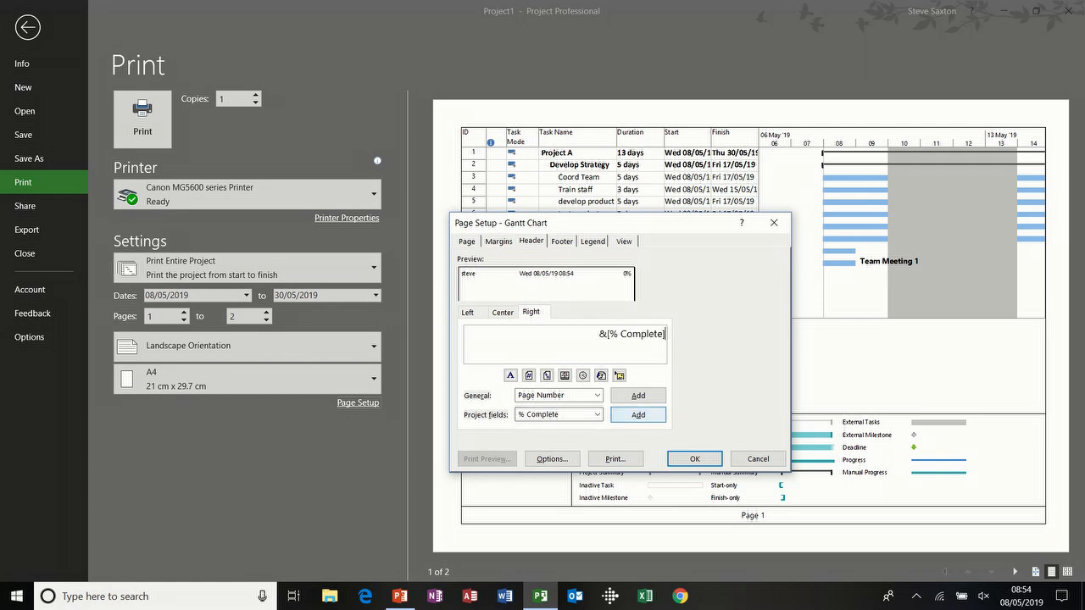
left_click(597, 415)
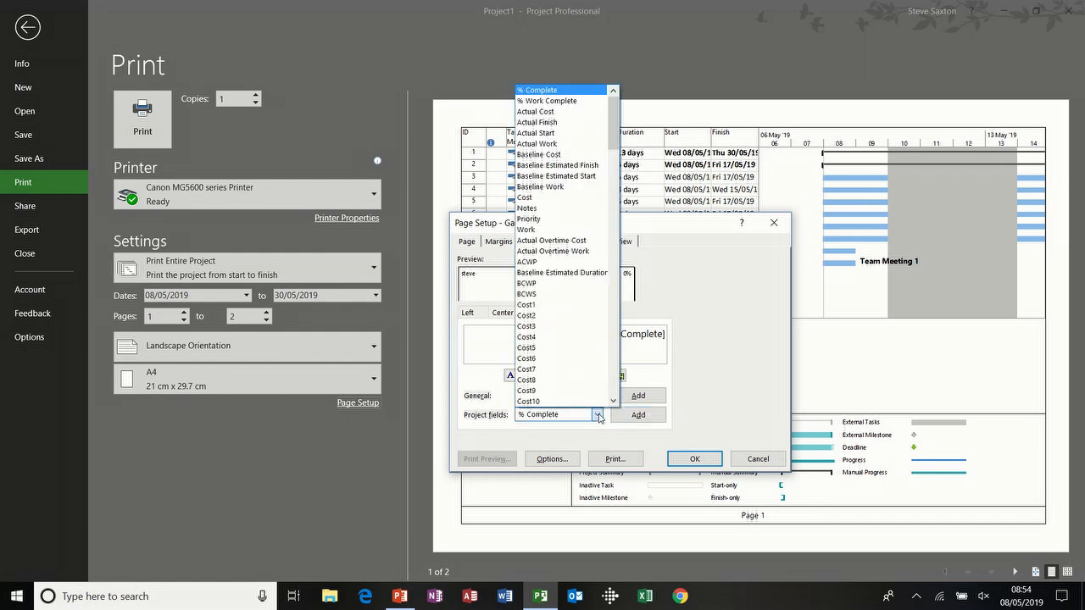
left_click(549, 112)
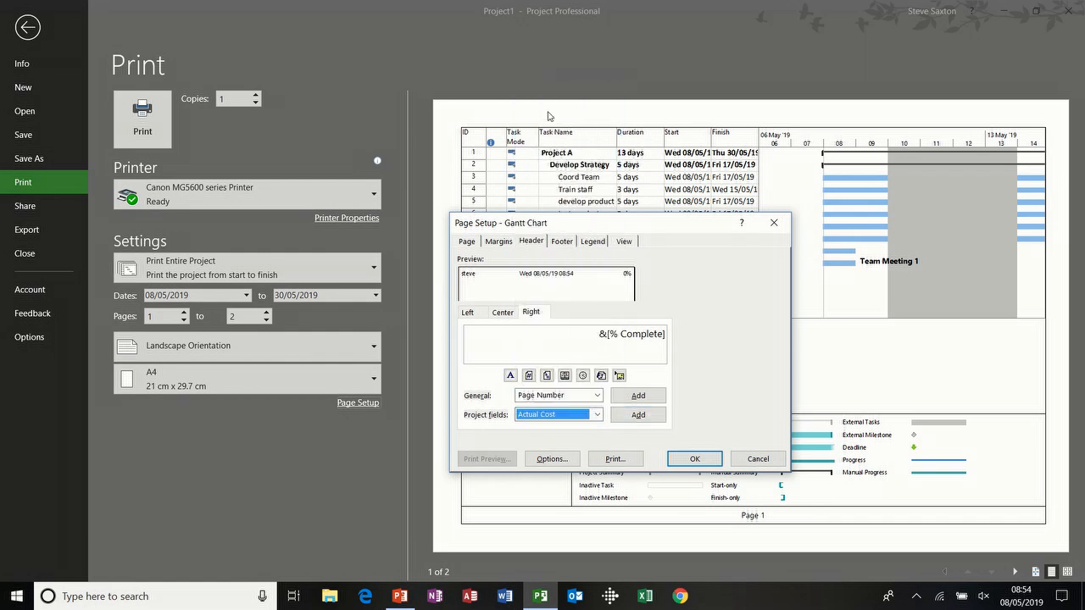
left_click(638, 415)
key("Return")
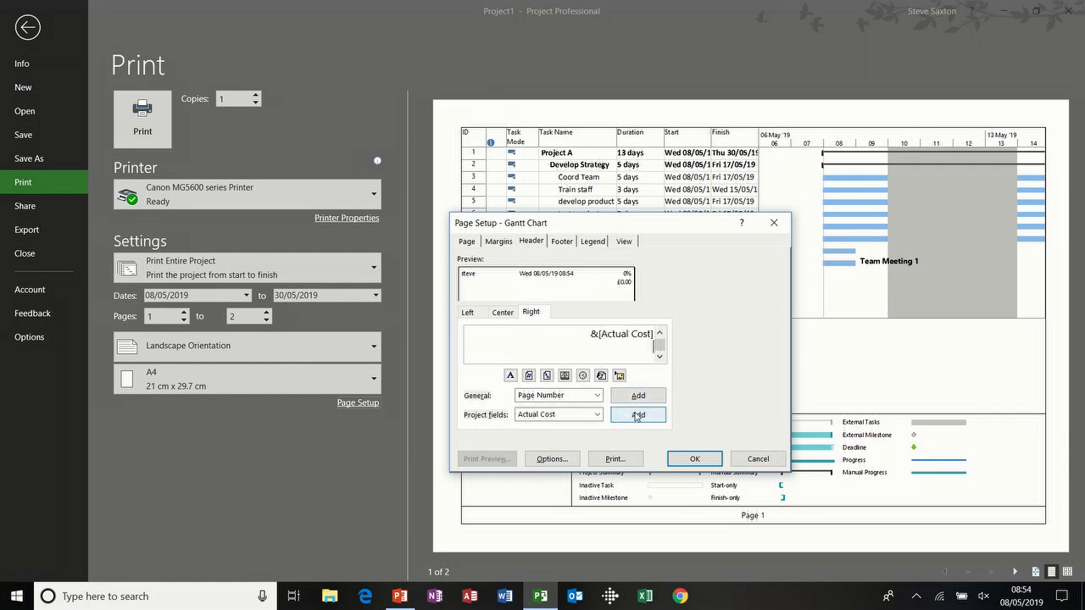
Add the VAC project field below Actual Cost in the header's right section
left_click(598, 416)
key("v")
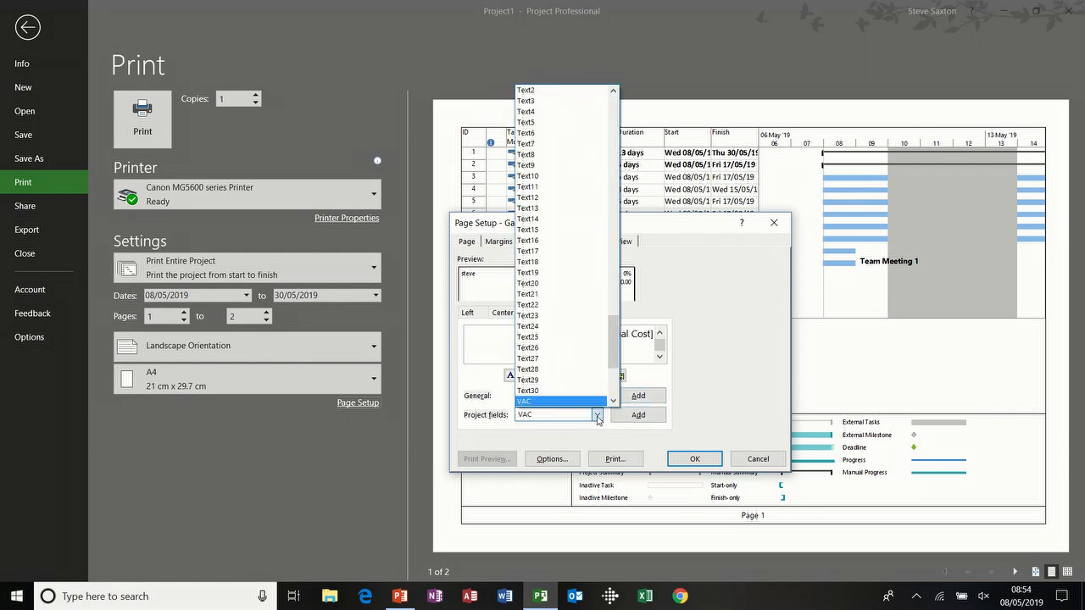
left_click(578, 402)
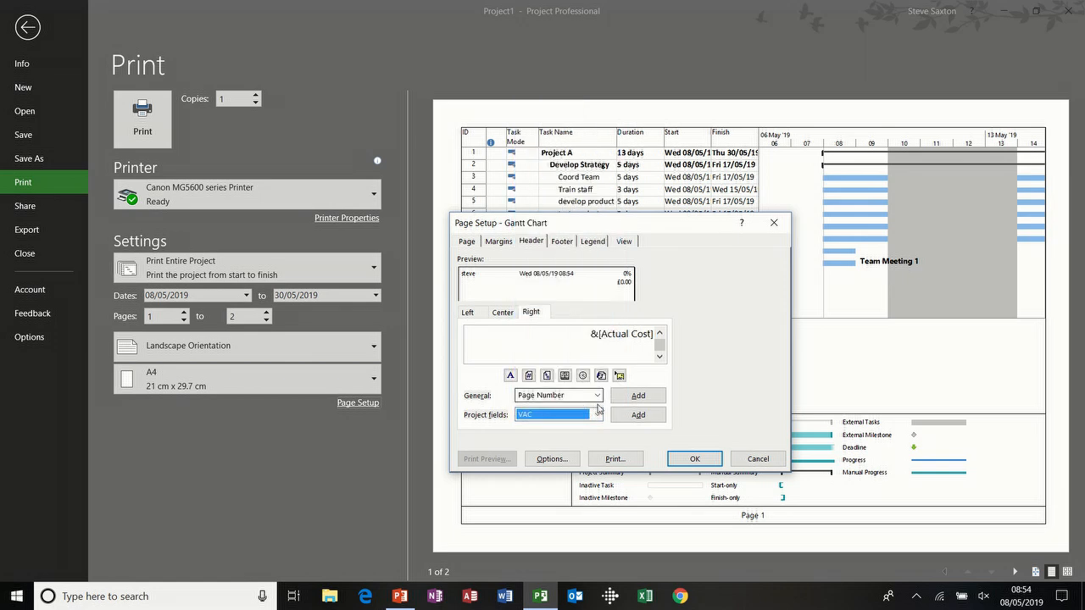
left_click(638, 416)
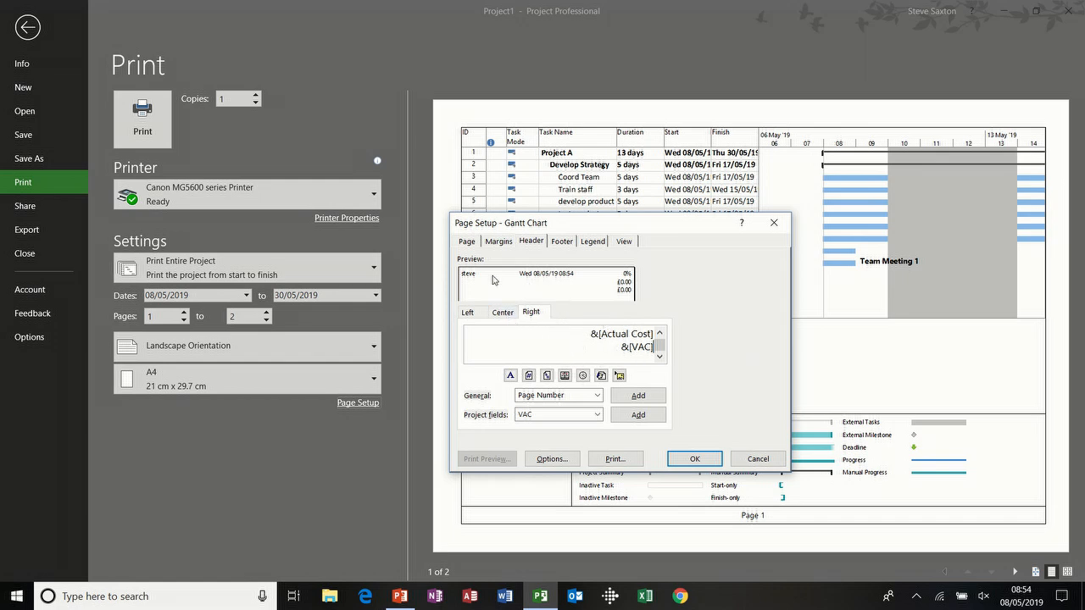
Check the footer, set the legend to print only on a legend page, and apply the page setup
left_click(568, 244)
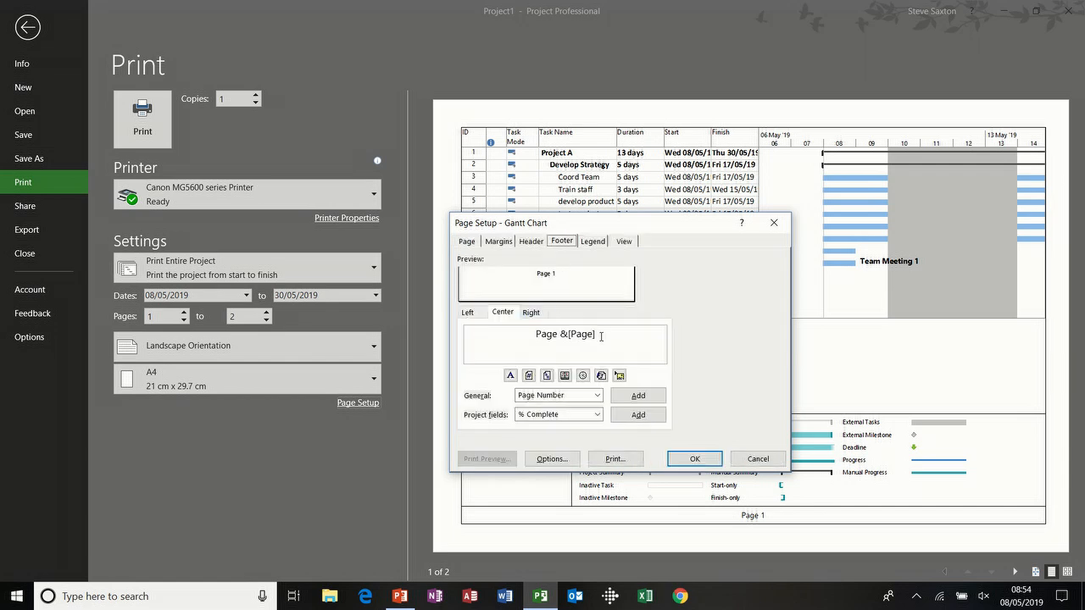
left_click(591, 244)
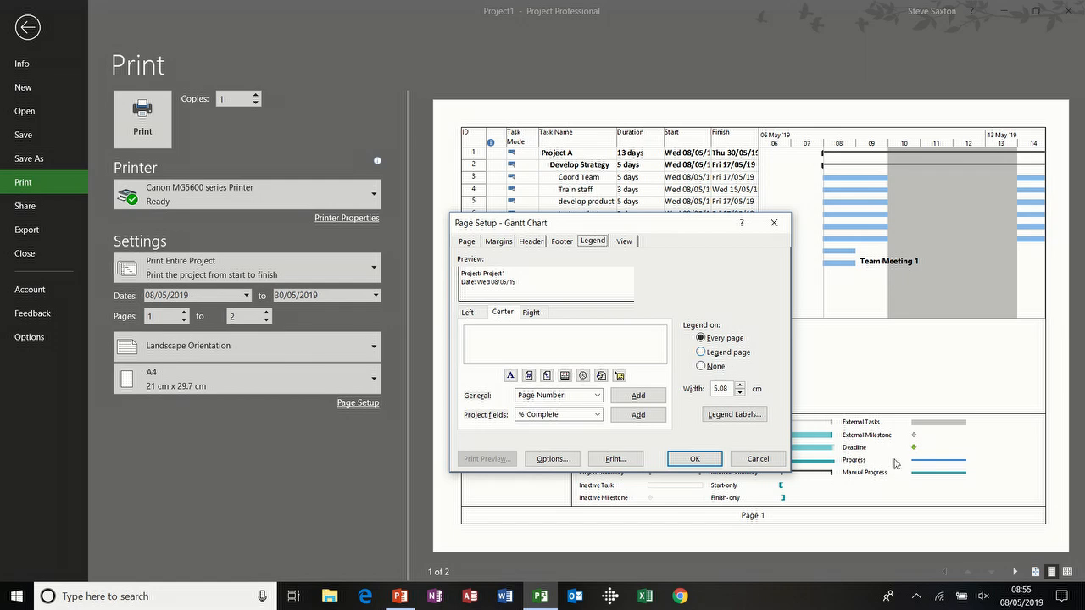
left_click(702, 353)
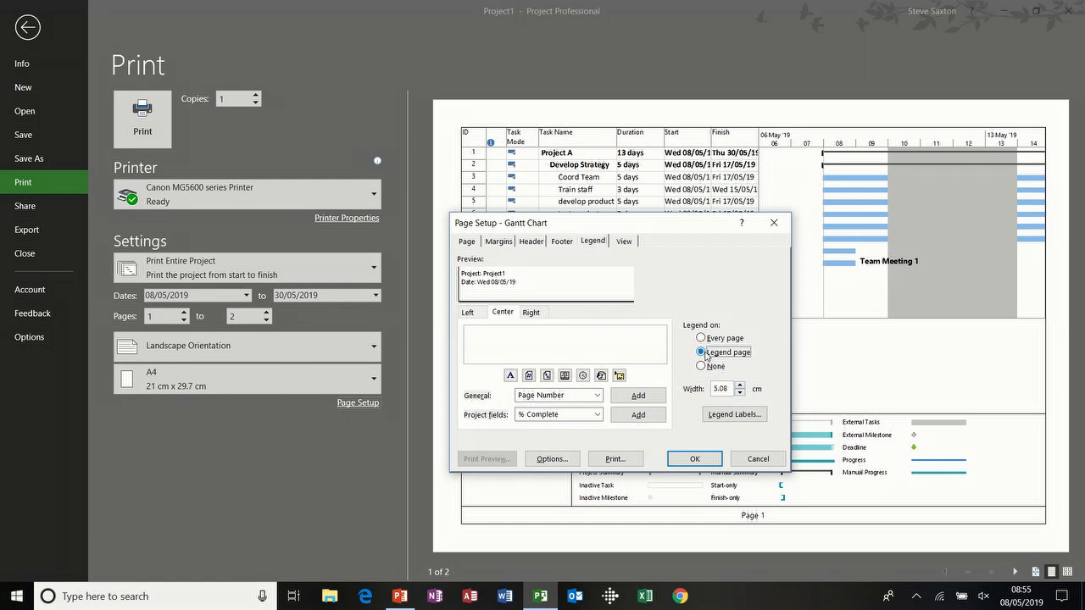
left_click(694, 459)
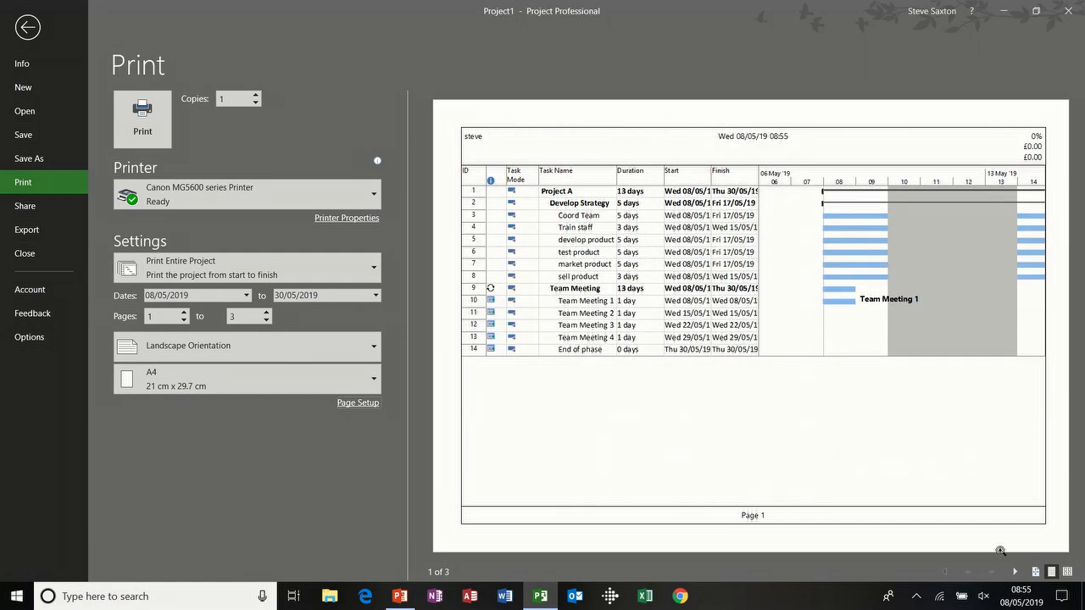
Page through the print preview to the separate legend page and return to the Gantt chart
left_click(1015, 572)
left_click(1015, 572)
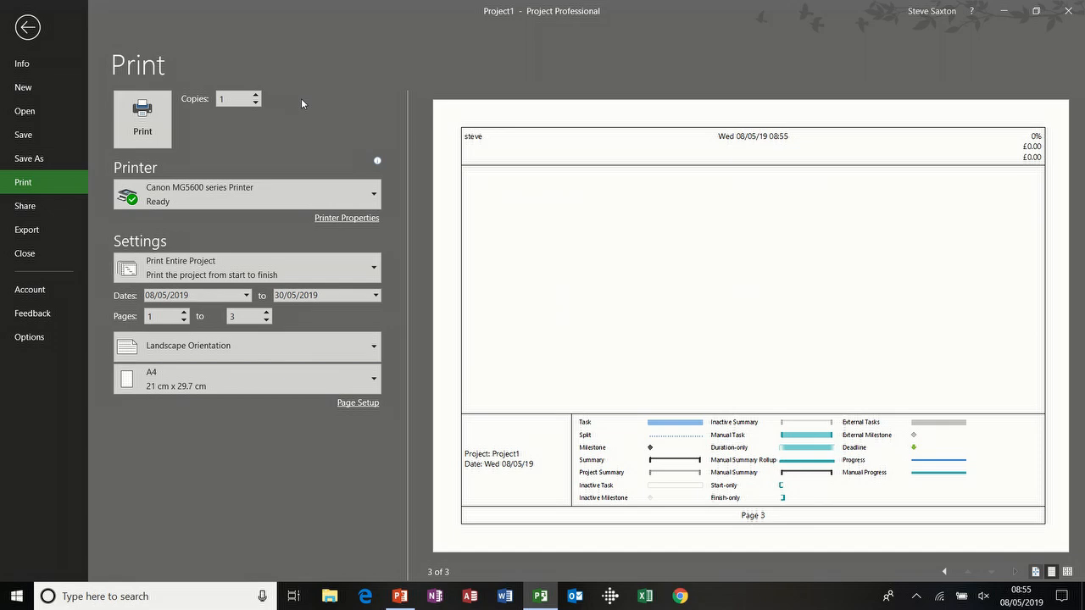
left_click(28, 28)
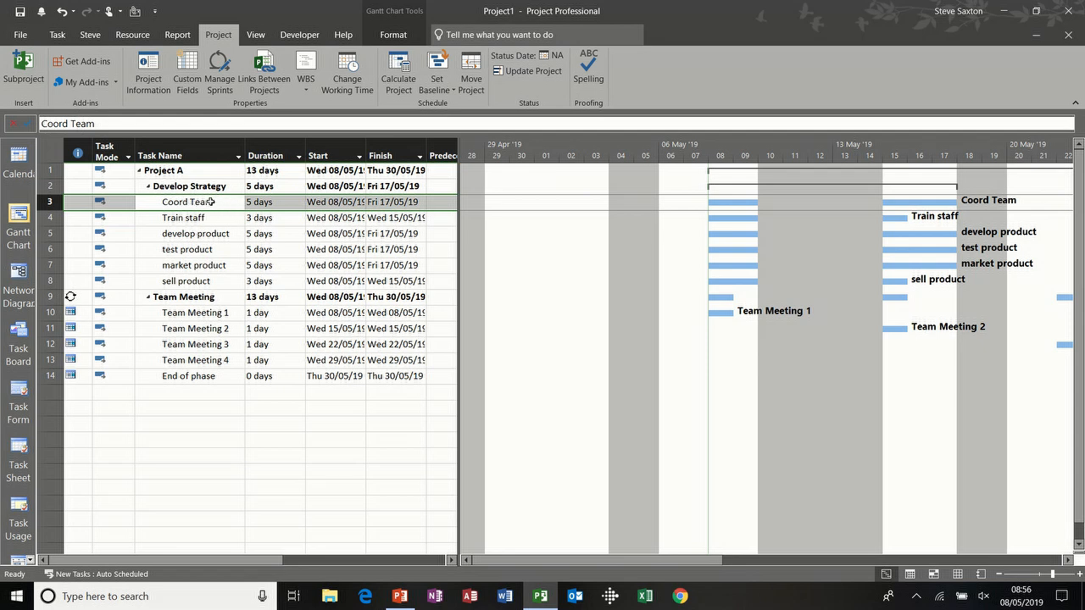
Open the Coord Team task's information and review its general, predecessor, resource and advanced settings
double_click(210, 202)
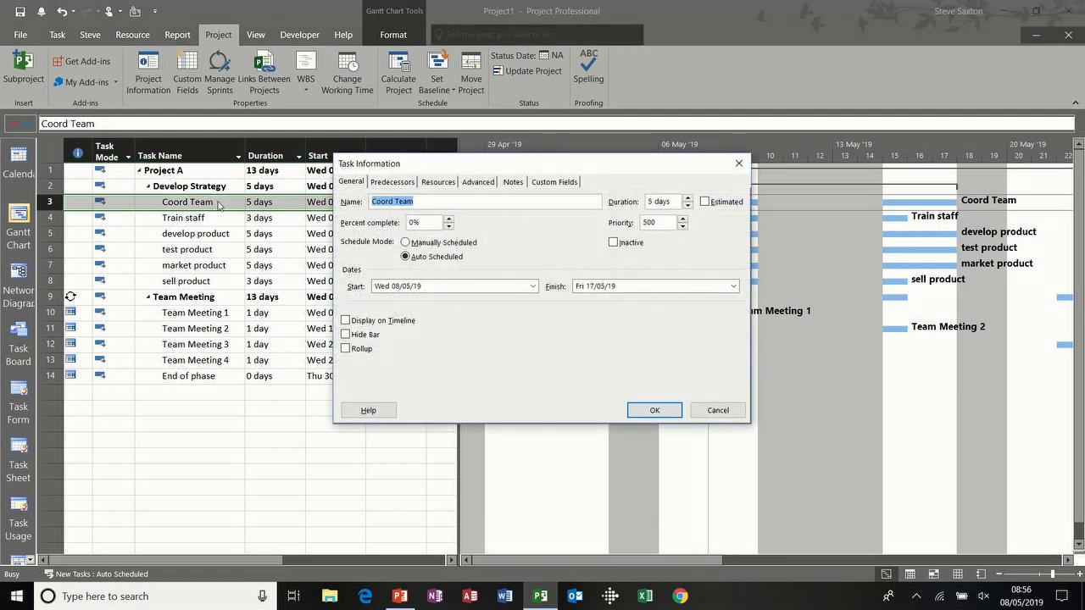
left_click_drag(392, 173, 214, 232)
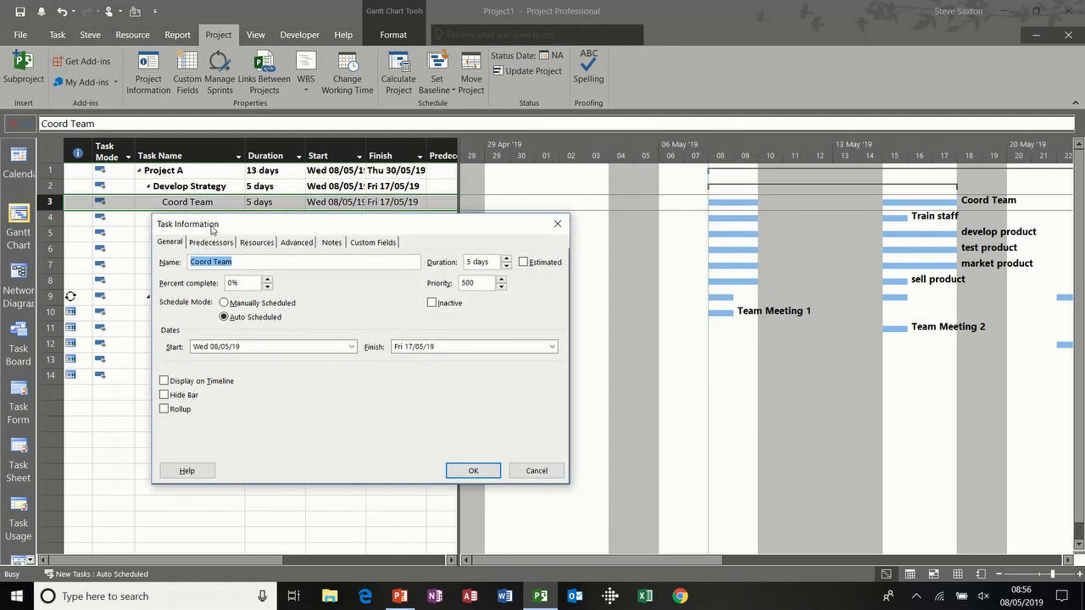
left_click(171, 243)
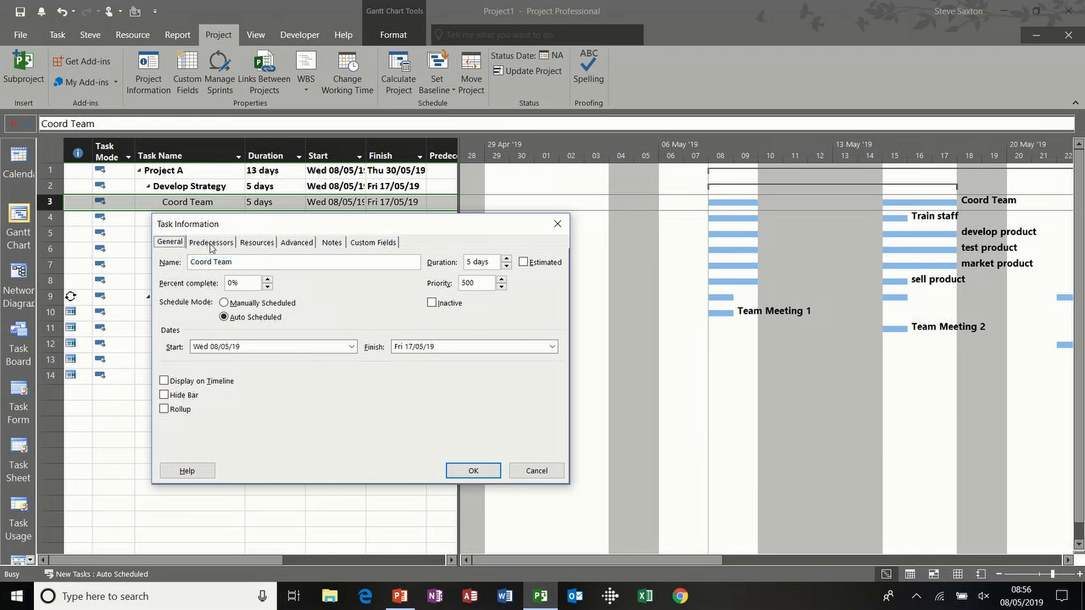
left_click(211, 243)
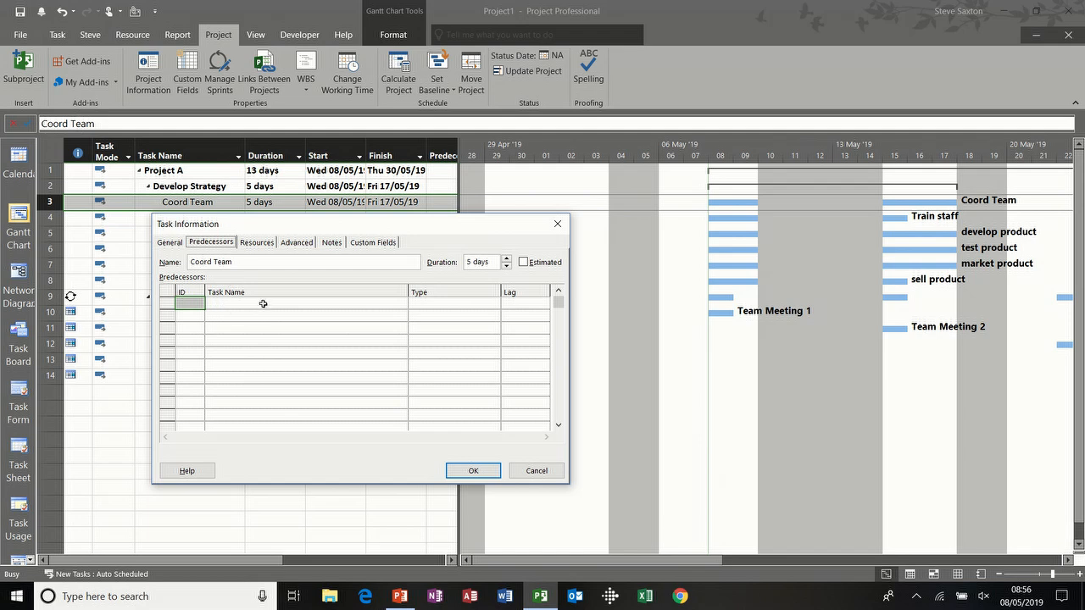
left_click_drag(299, 227, 301, 254)
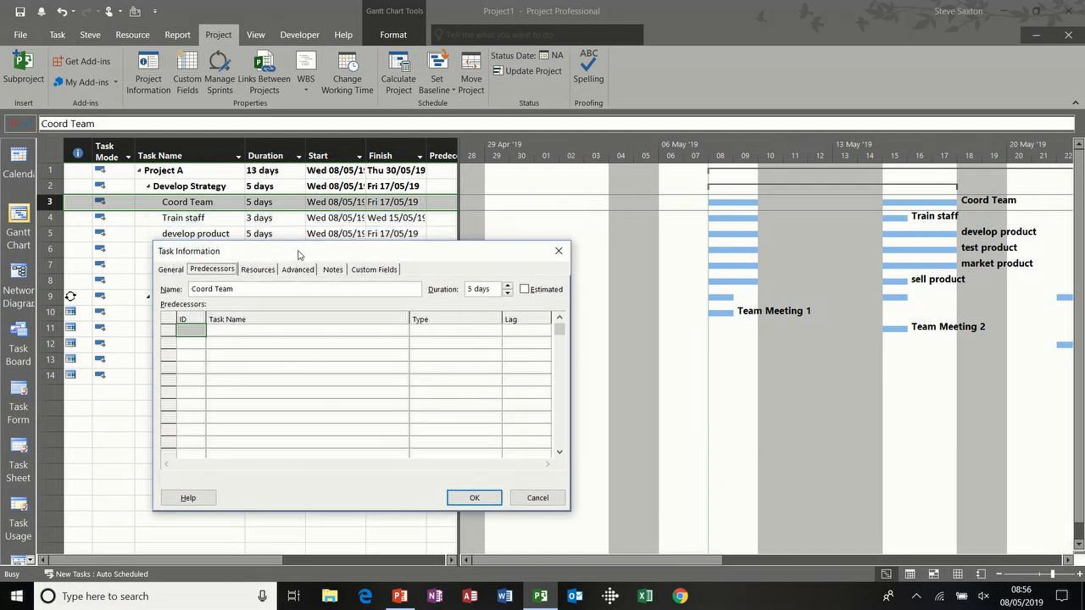
left_click(258, 269)
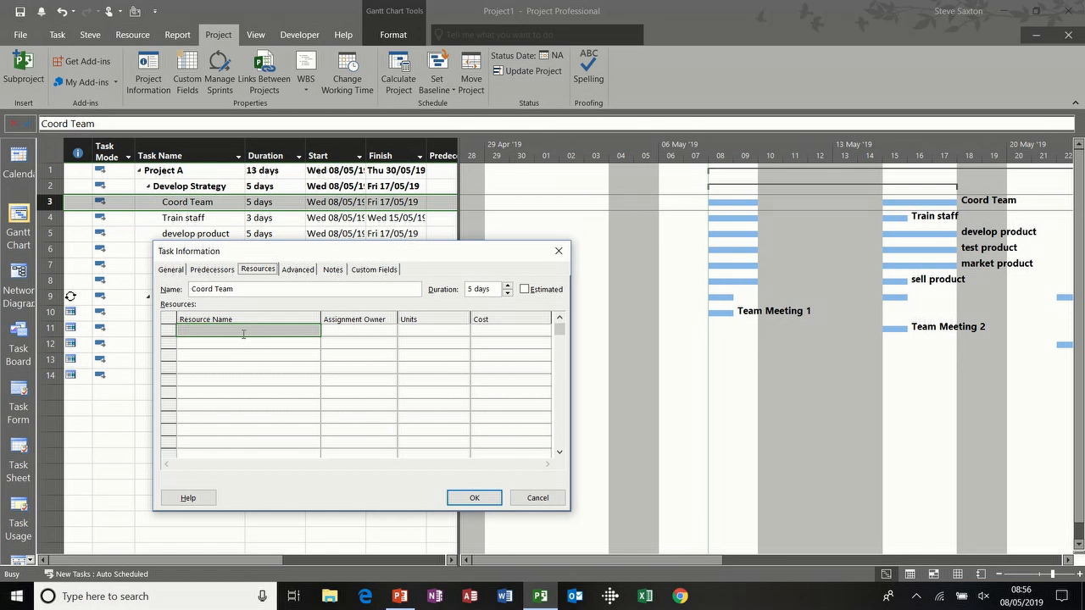
left_click(300, 270)
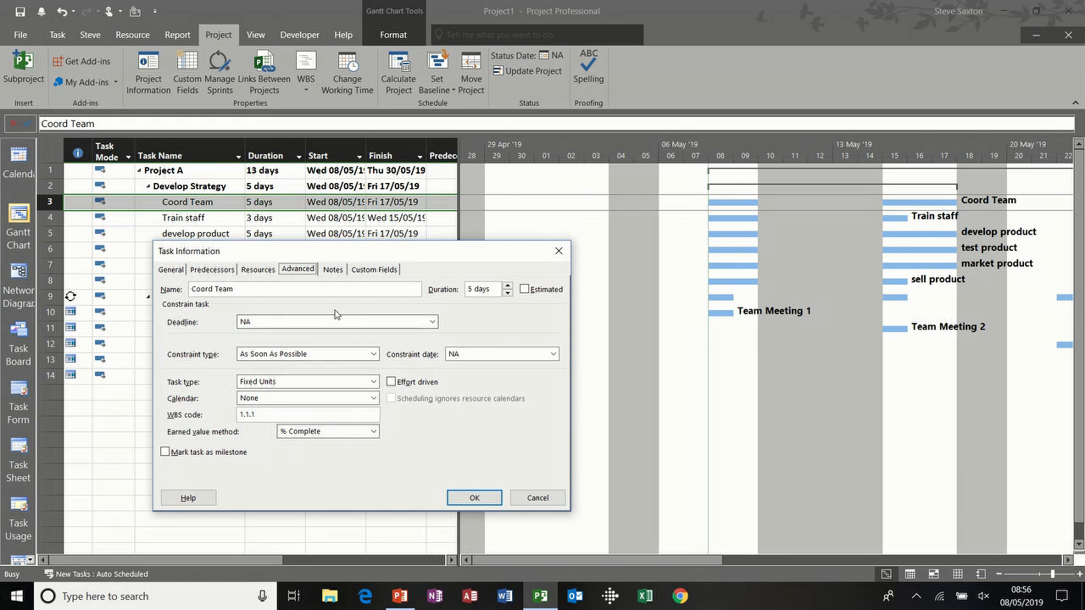
Write "Specification" in the Coord Team task's notes, followed by two line breaks
left_click(334, 269)
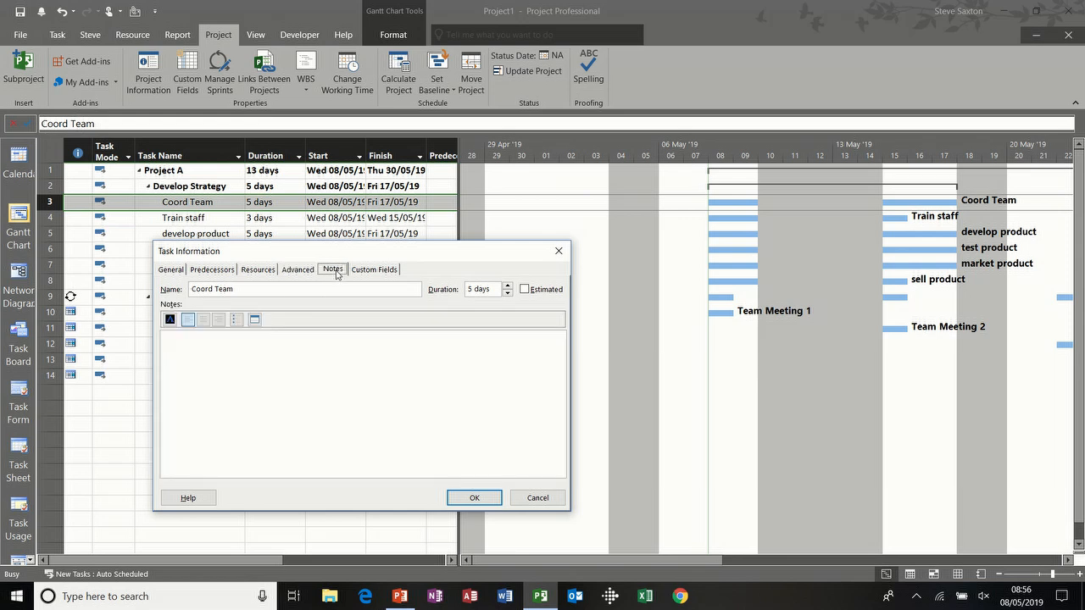
left_click(255, 344)
type("Specifica")
type("tion")
key("Return")
key("Return")
Choose Charting 2019 May 19.xlsx from the second Excel 2019 folder as the existing file to insert in the notes
left_click(254, 320)
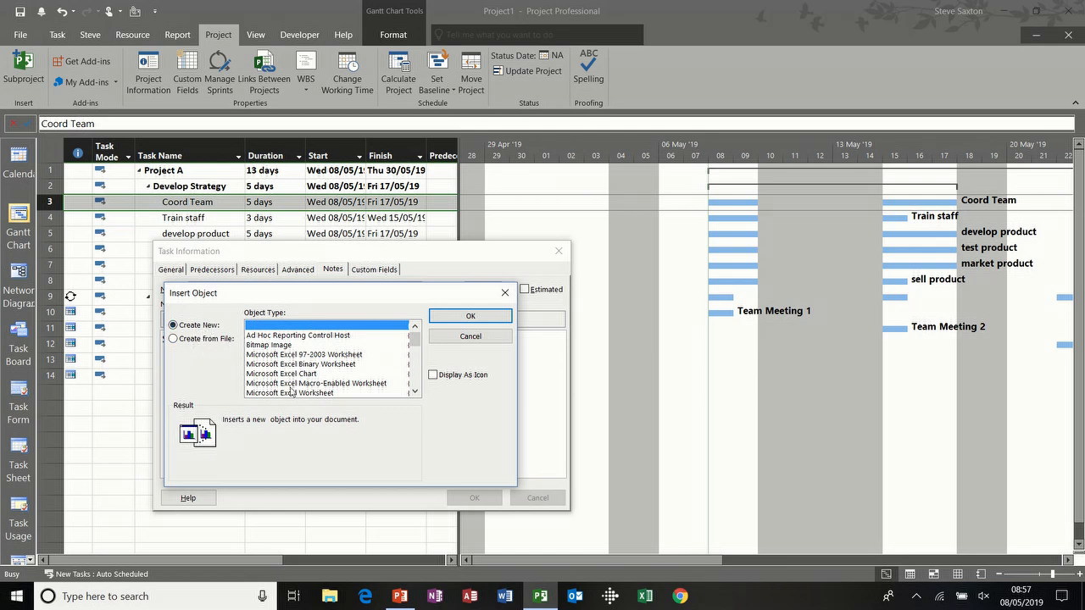
left_click(415, 392)
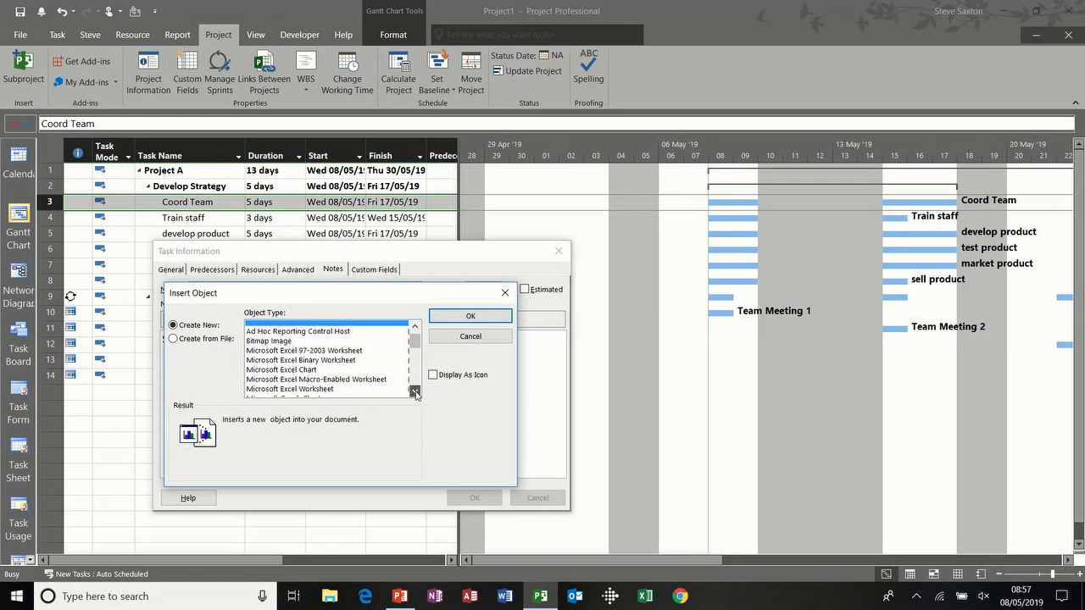
left_click(200, 343)
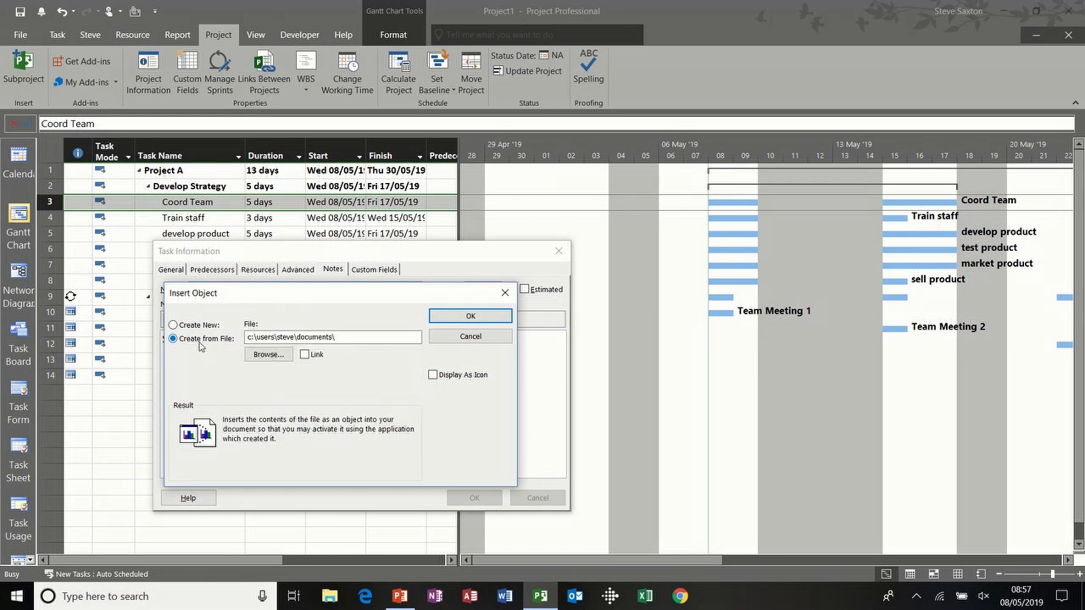
left_click(270, 356)
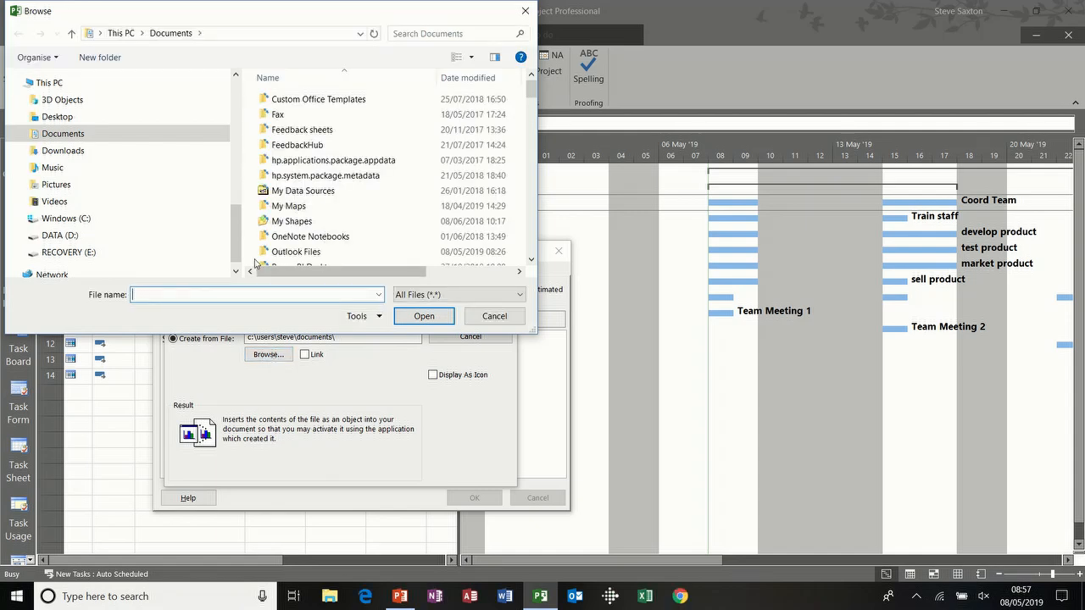
left_click_drag(239, 239, 239, 123)
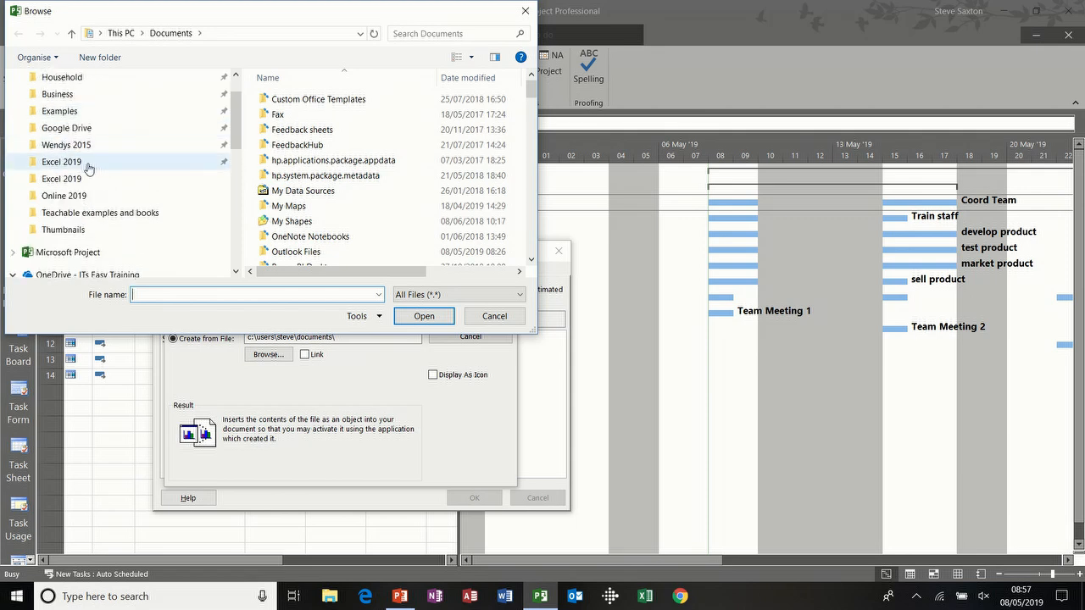
left_click(79, 180)
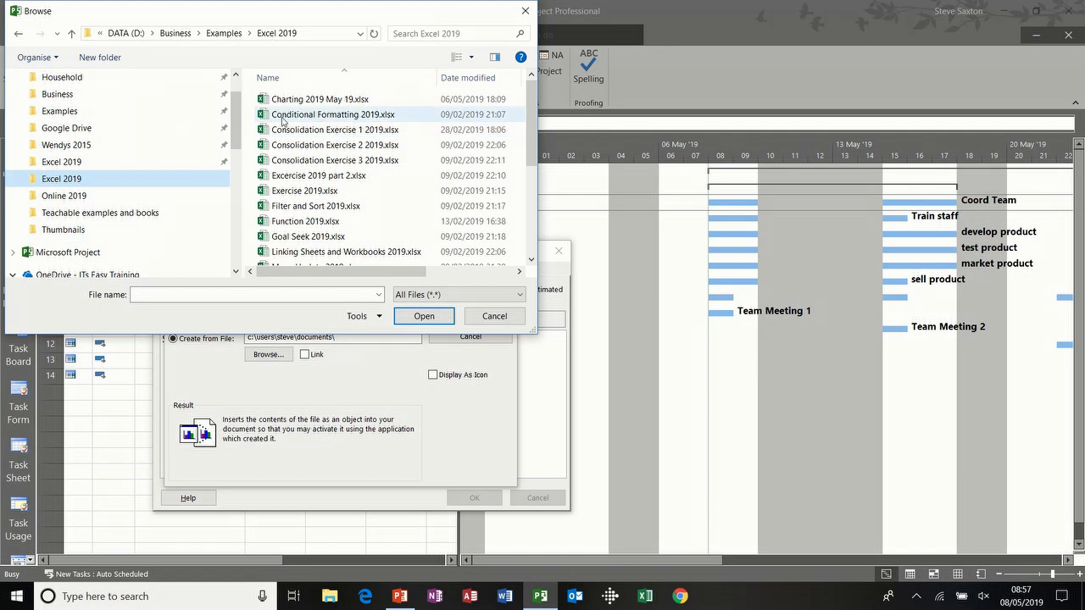
double_click(303, 100)
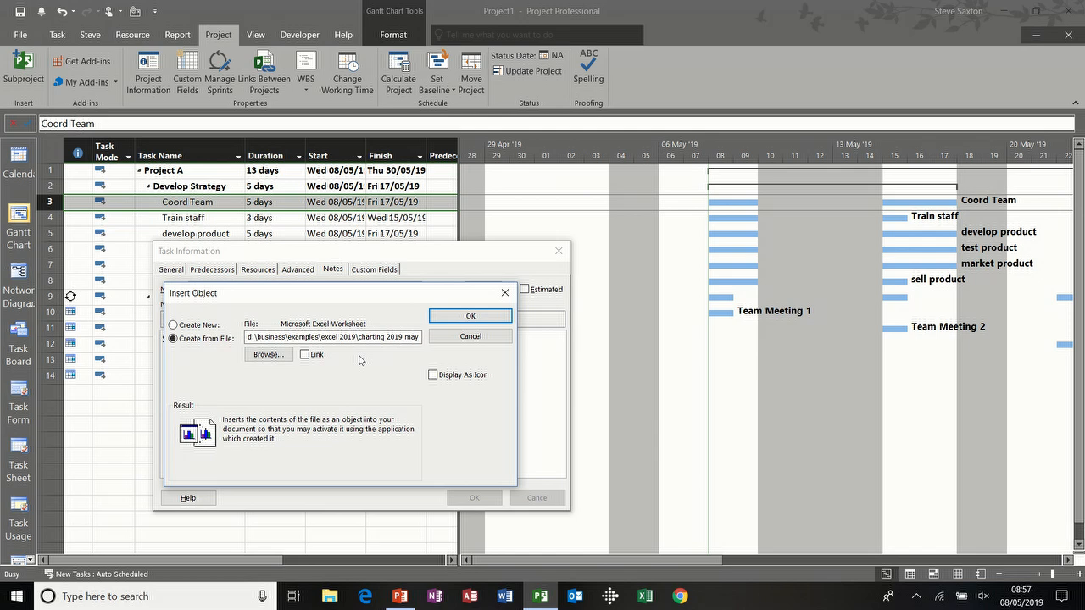
Insert the chosen workbook into the Coord Team notes as a linked object displayed as an icon
left_click(305, 355)
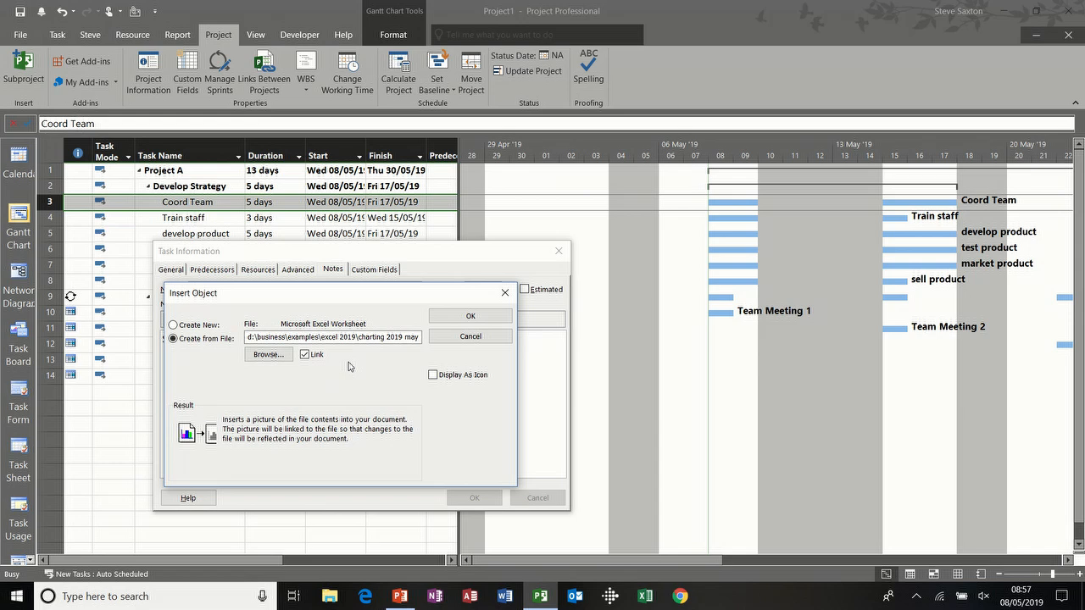
left_click(434, 376)
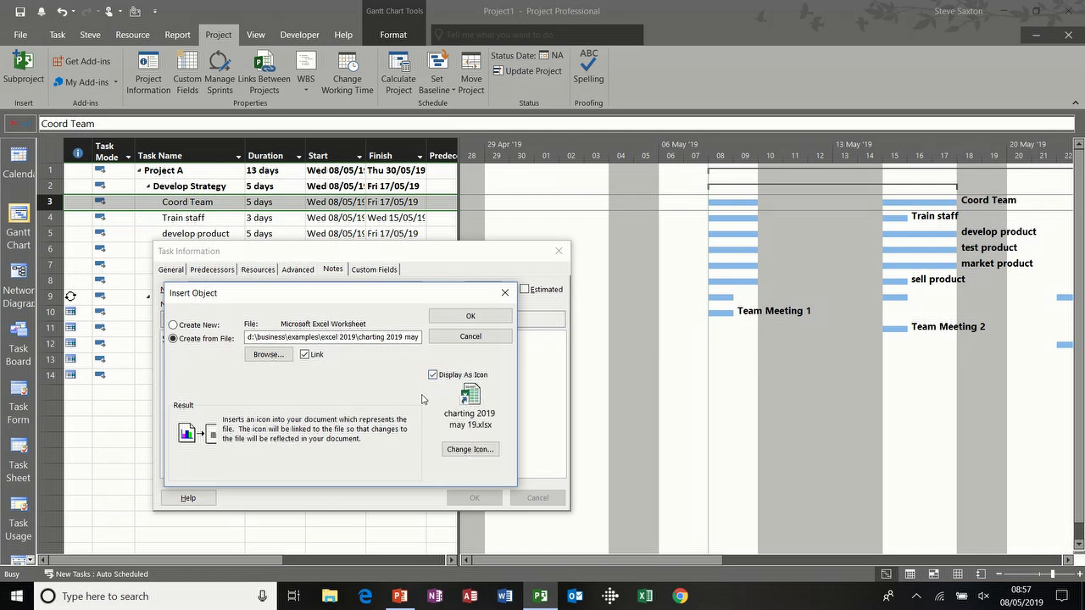
left_click(465, 316)
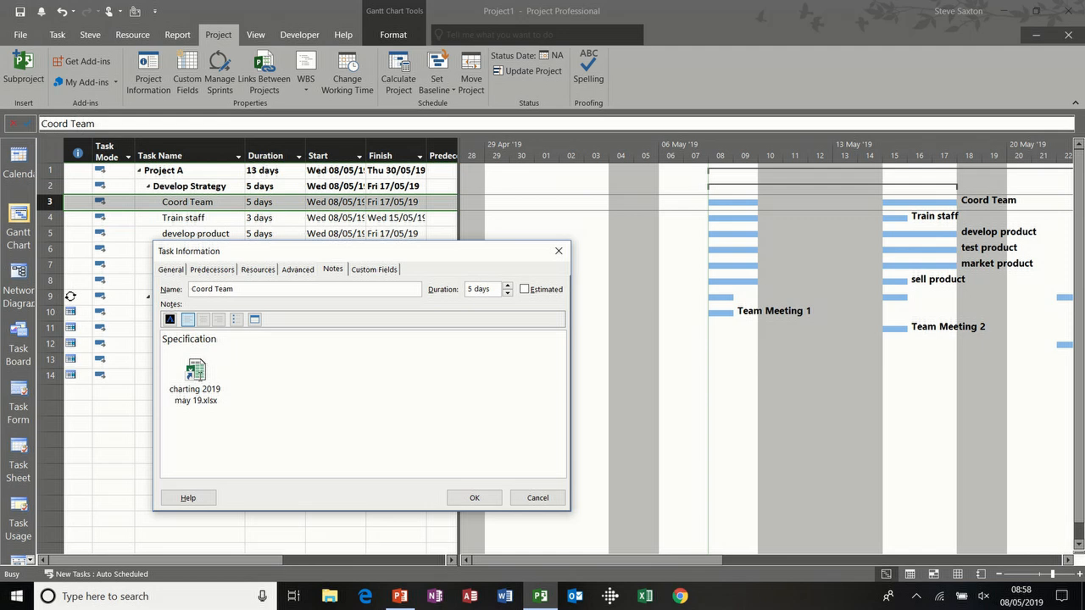
Open the linked workbook from its icon in the notes, close it, and save the Coord Team task's notes
left_click(198, 378)
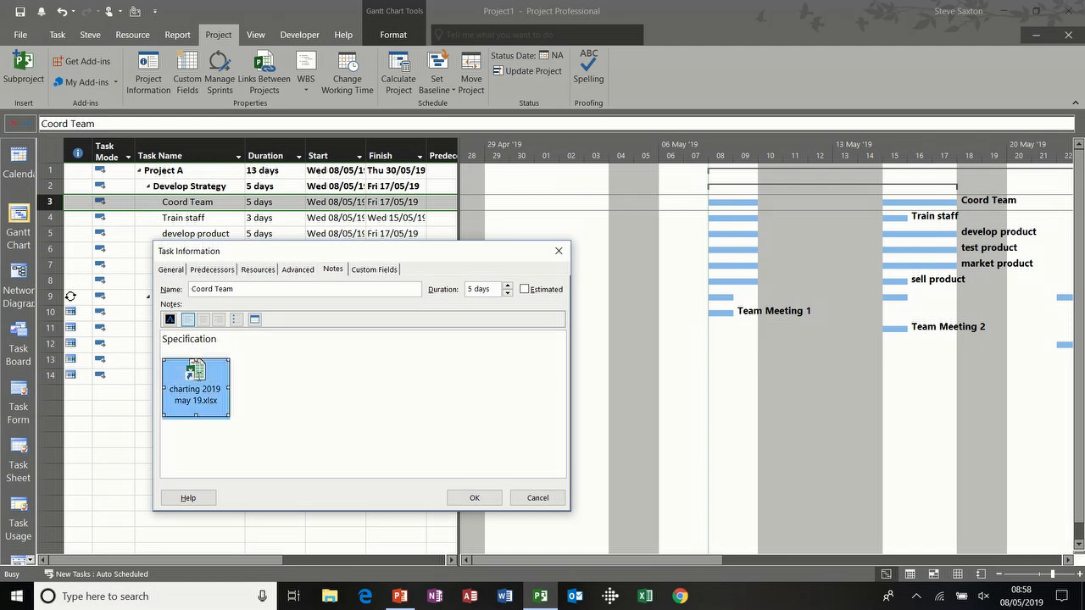
double_click(197, 381)
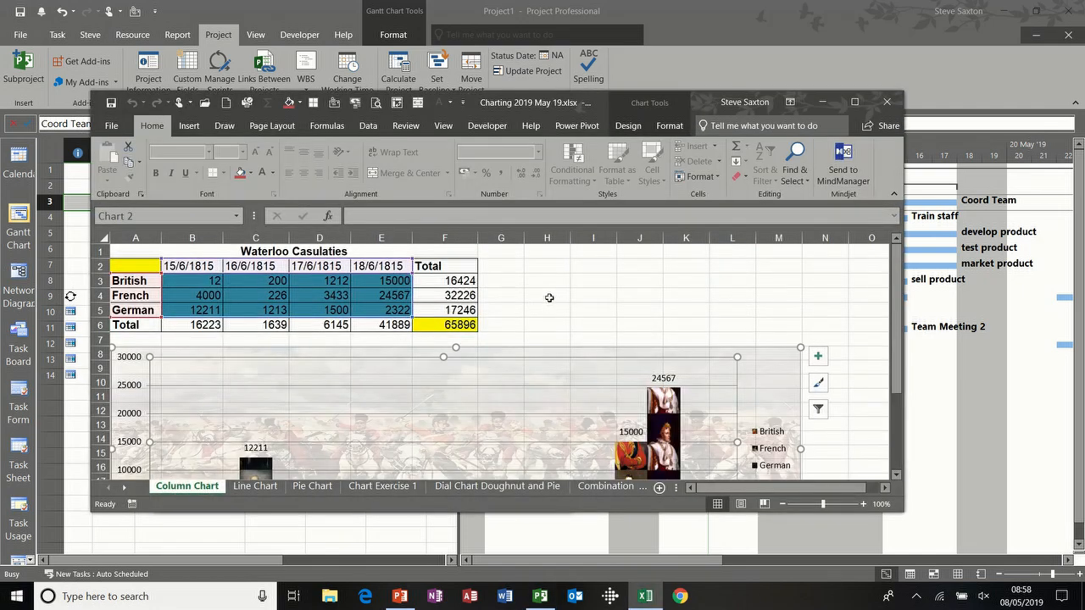
left_click(550, 297)
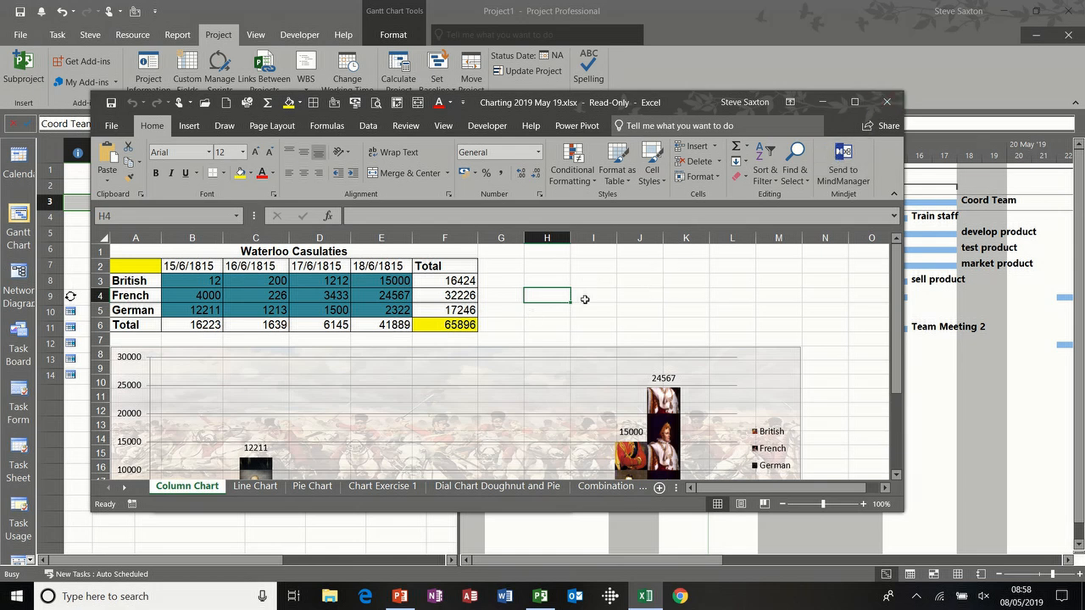
left_click(887, 101)
left_click(543, 314)
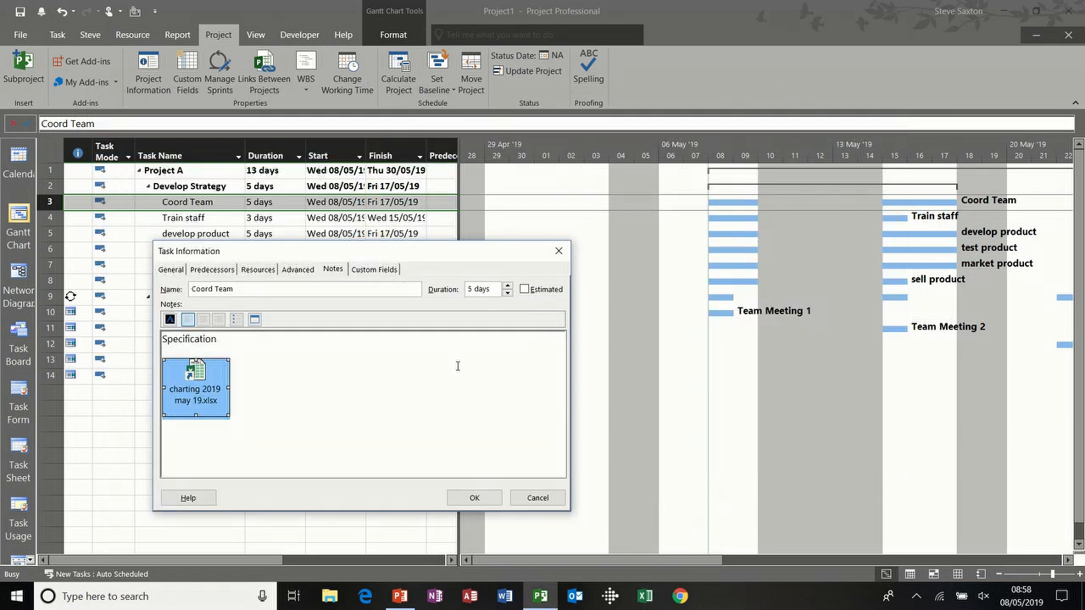
left_click(487, 501)
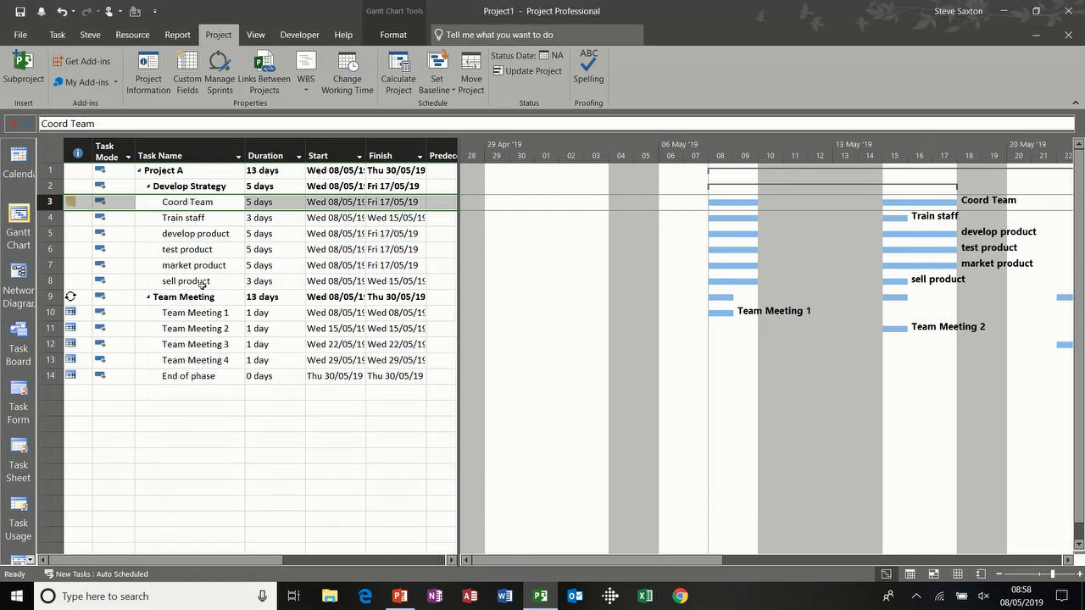
Write "Budget" in the notes of the Train staff task
left_click(190, 219)
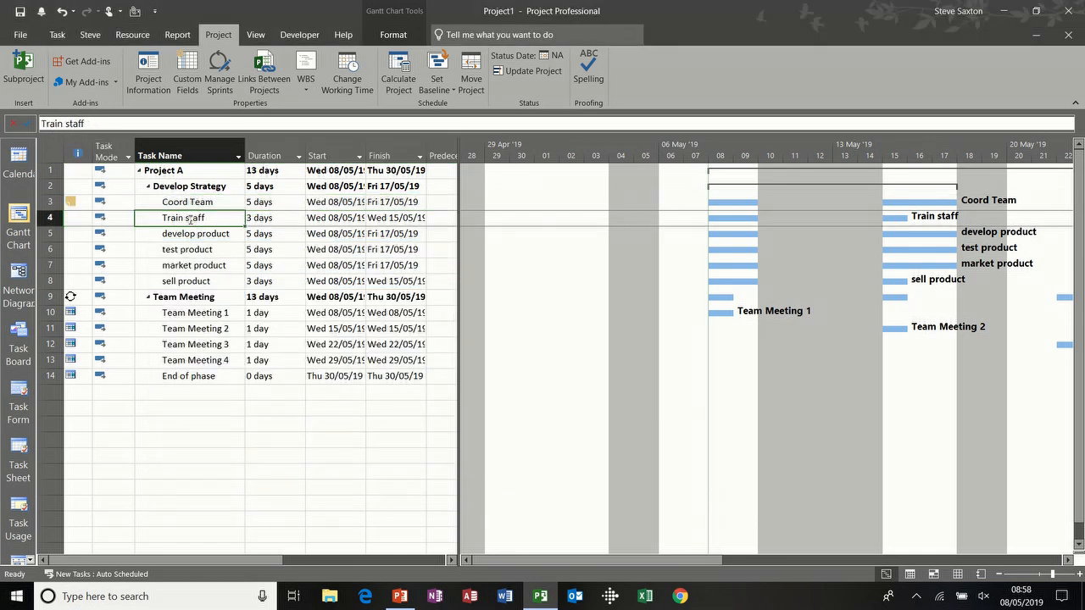
mouse_move(78, 201)
double_click(196, 218)
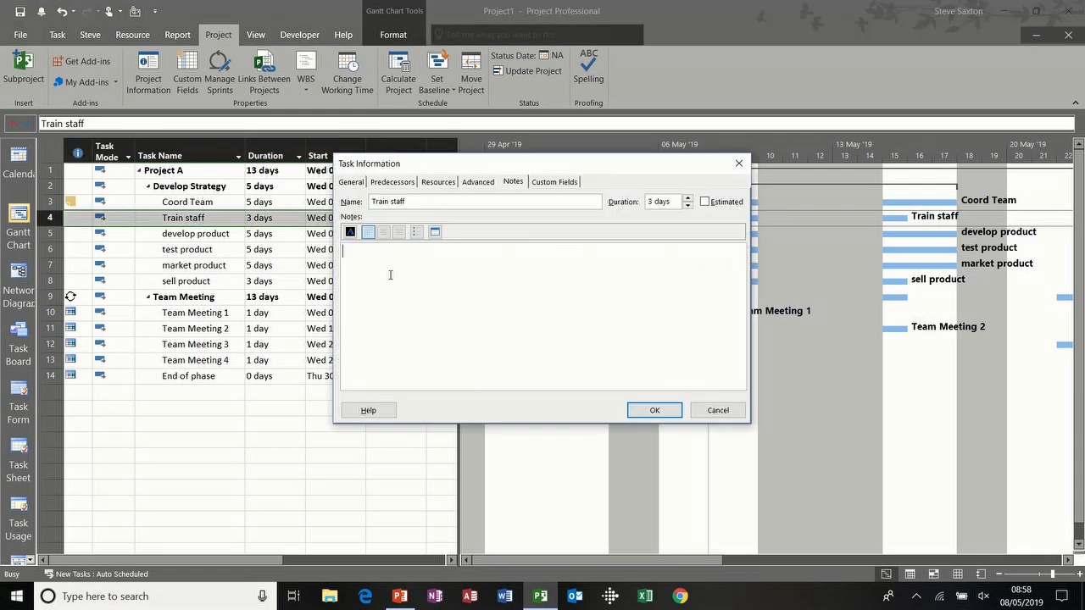
type("Budget")
Insert a new Microsoft Excel Worksheet displayed as an icon into the Train staff notes, and switch to its Excel window
left_click(438, 234)
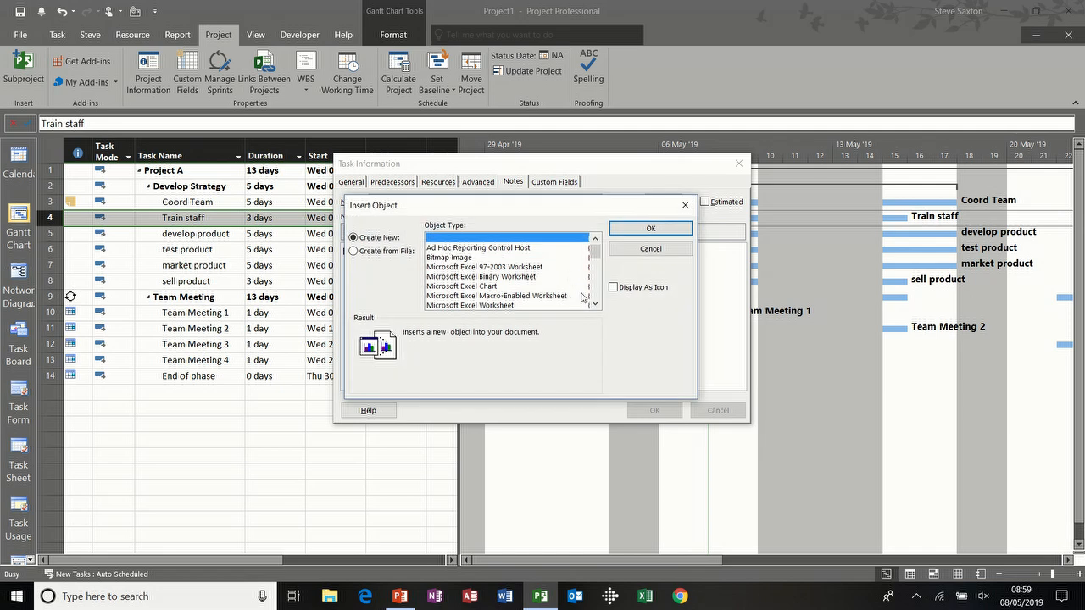
left_click(474, 305)
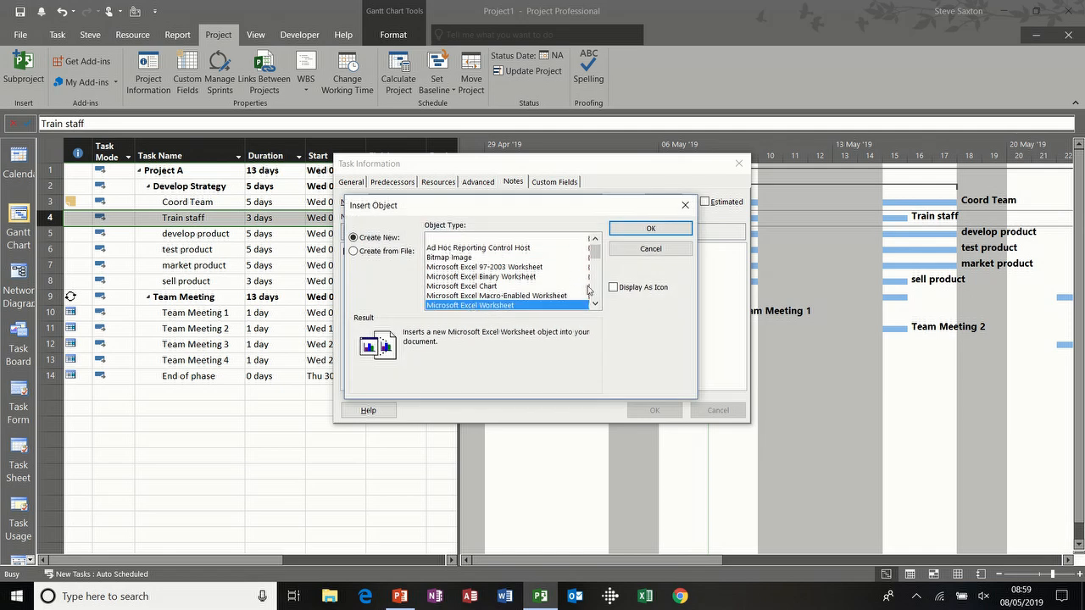
left_click(614, 287)
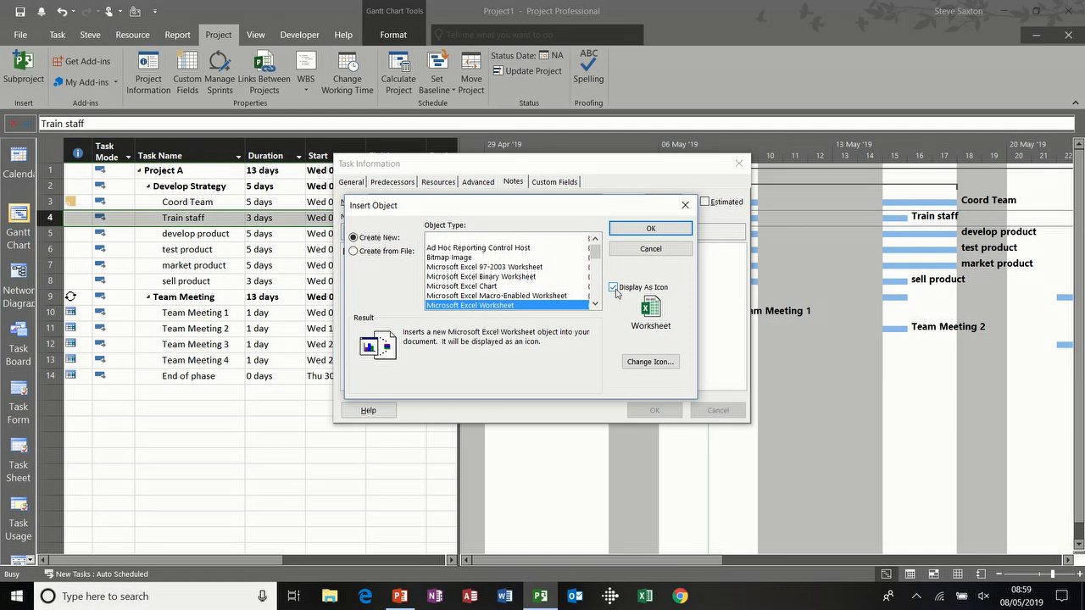
left_click(648, 229)
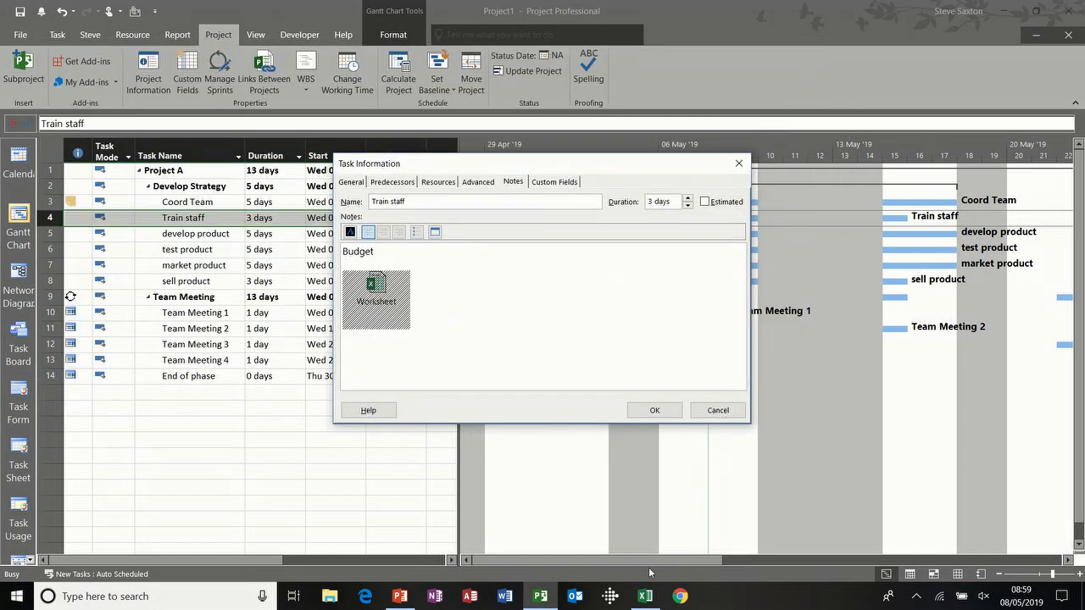
left_click(646, 596)
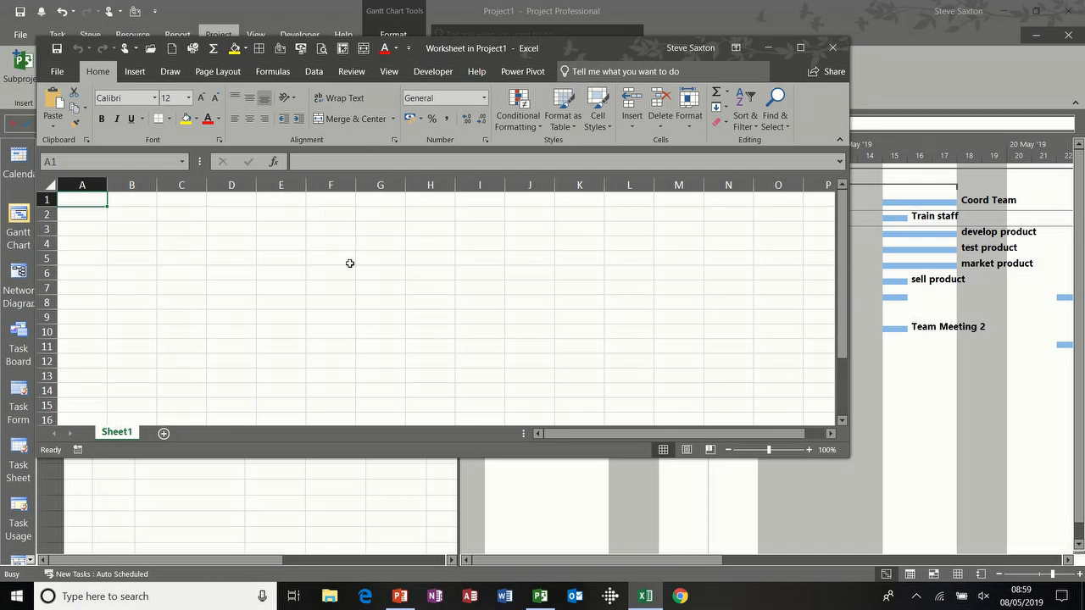
Enter the headings Date, Item and Cost in cells A1 to C1 of the embedded worksheet
left_click(120, 215)
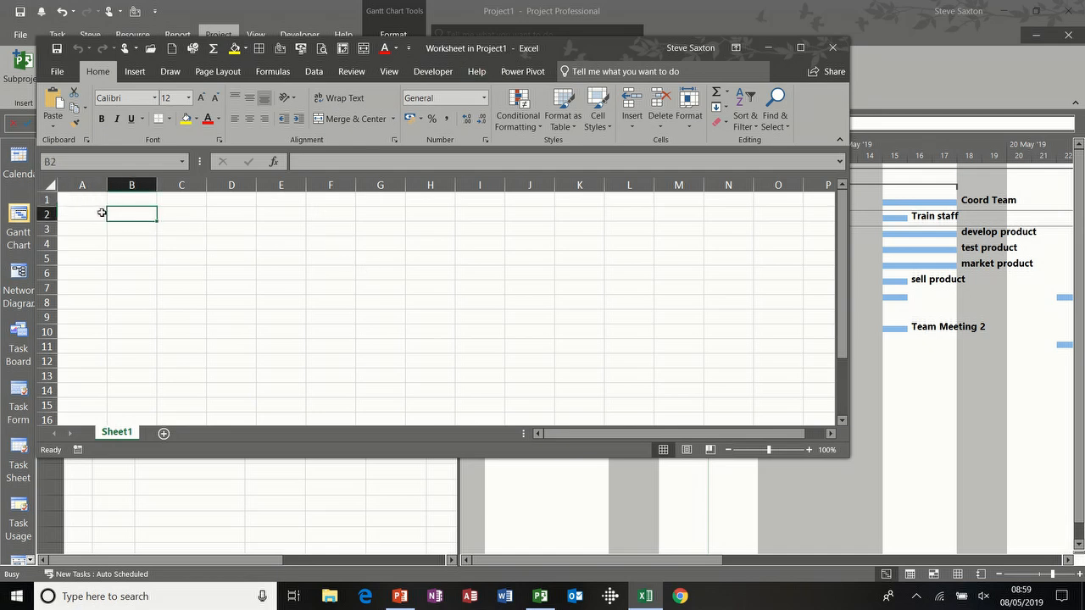
left_click(126, 200)
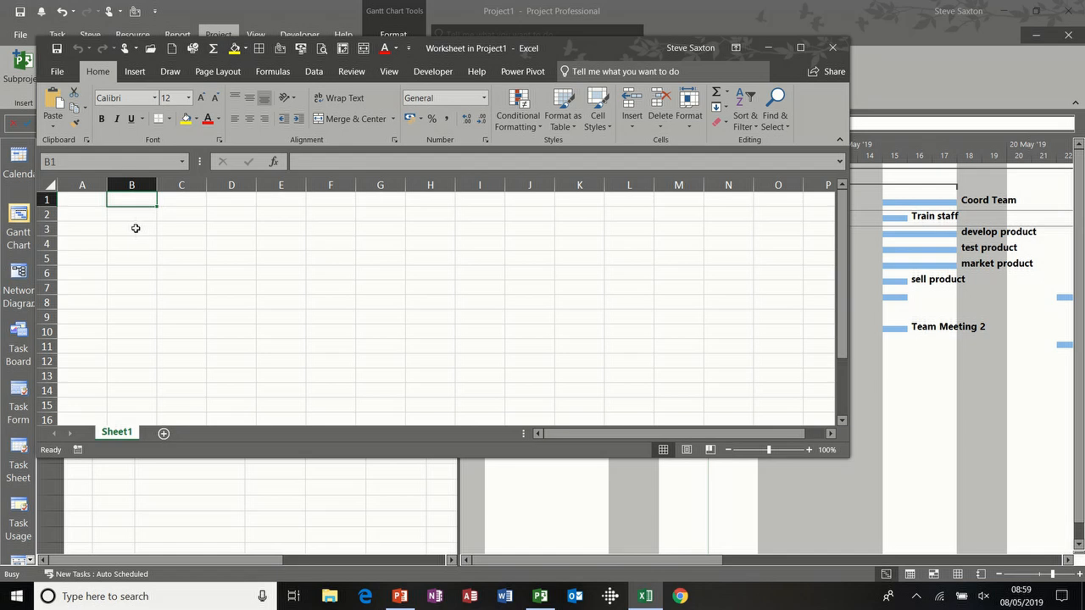
key("Left")
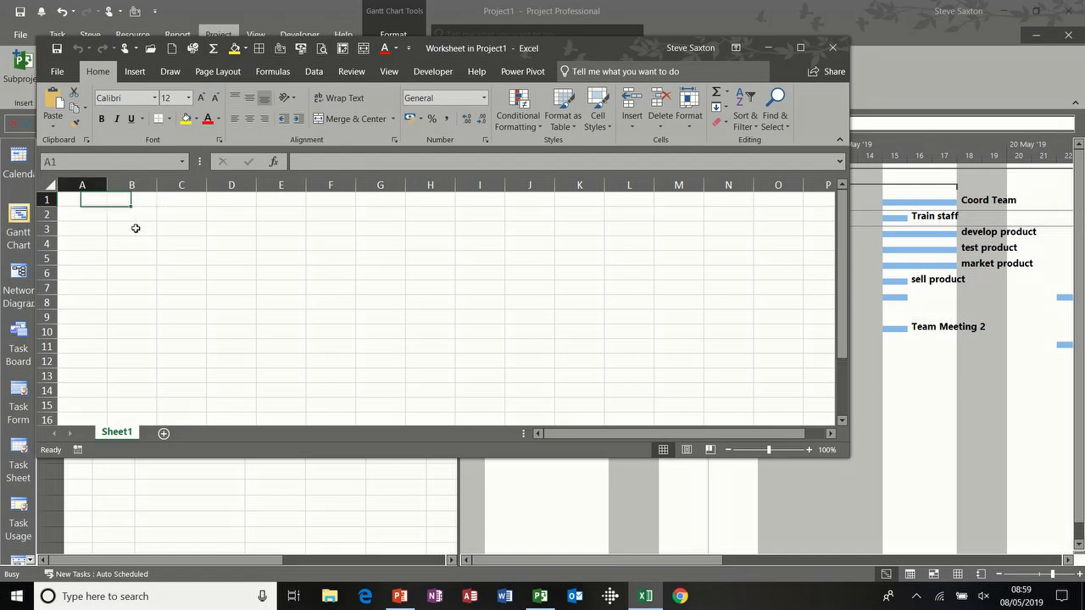
type("Date")
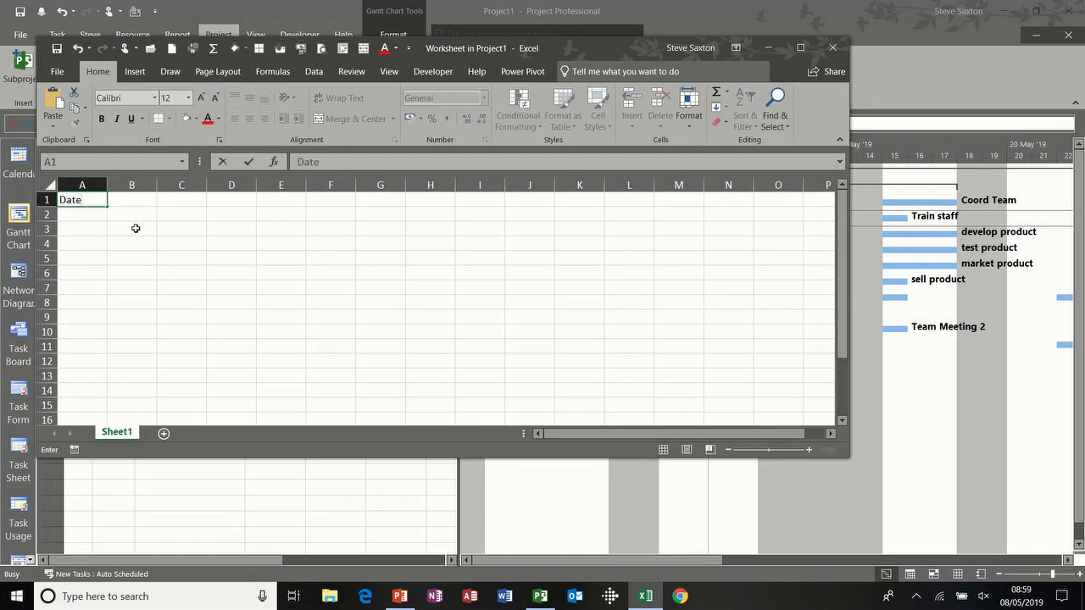
key("Tab")
type("Item")
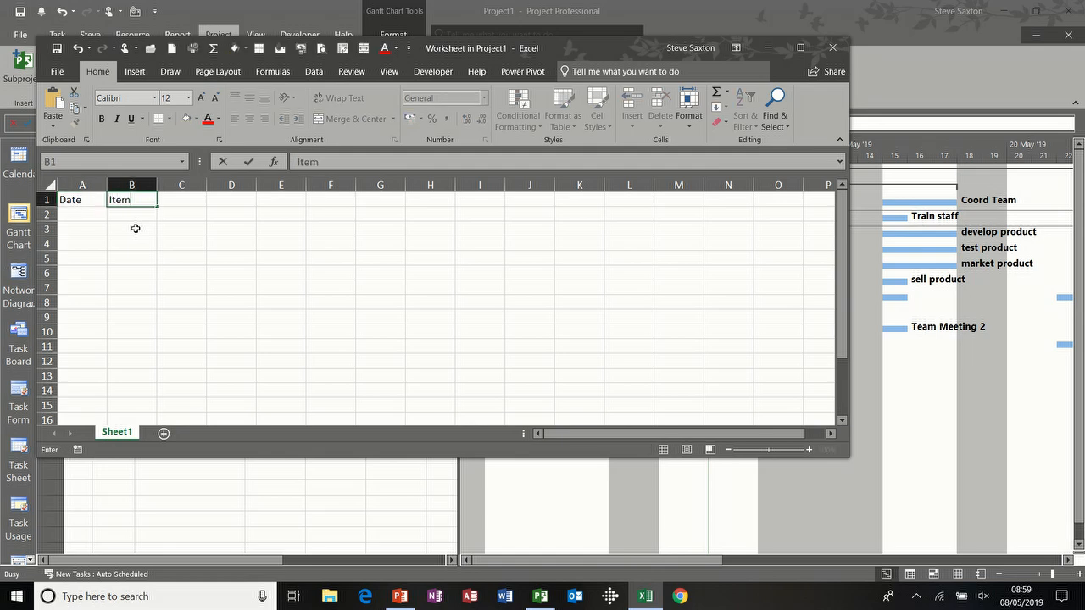
key("Tab")
type("Cost")
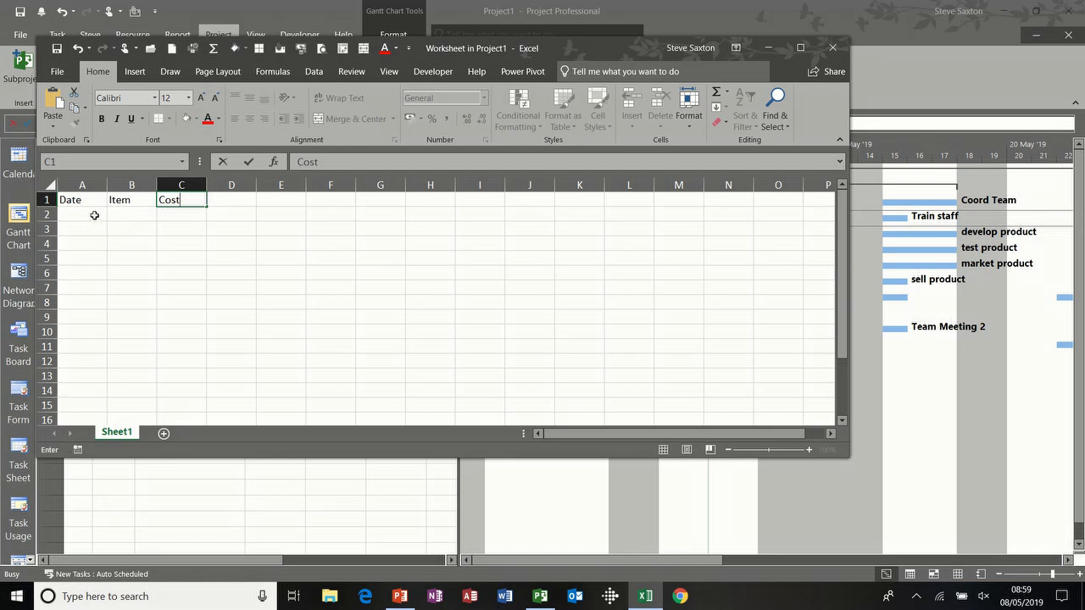
key("Return")
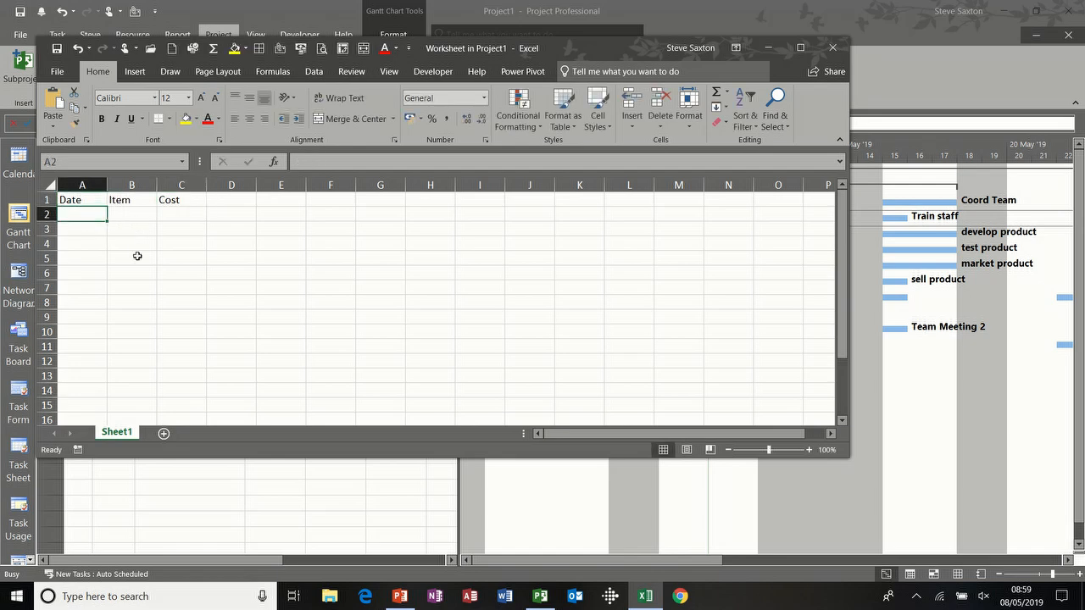
Enter today's date, 08/05/2019, in A2 and fill the date series down to A4
key("ctrl+semicolon")
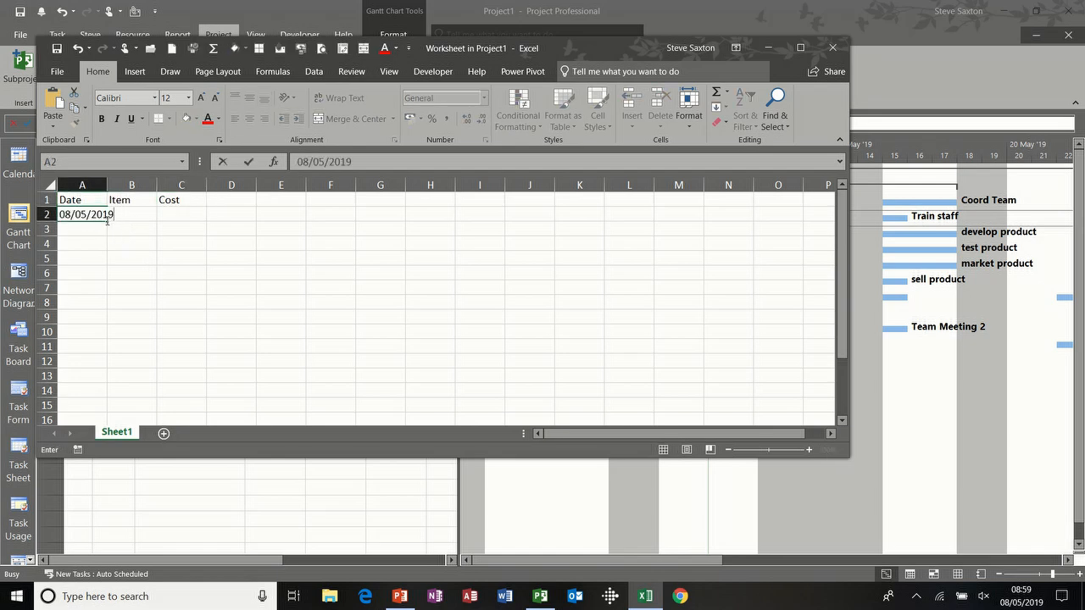
left_click(104, 229)
left_click(103, 217)
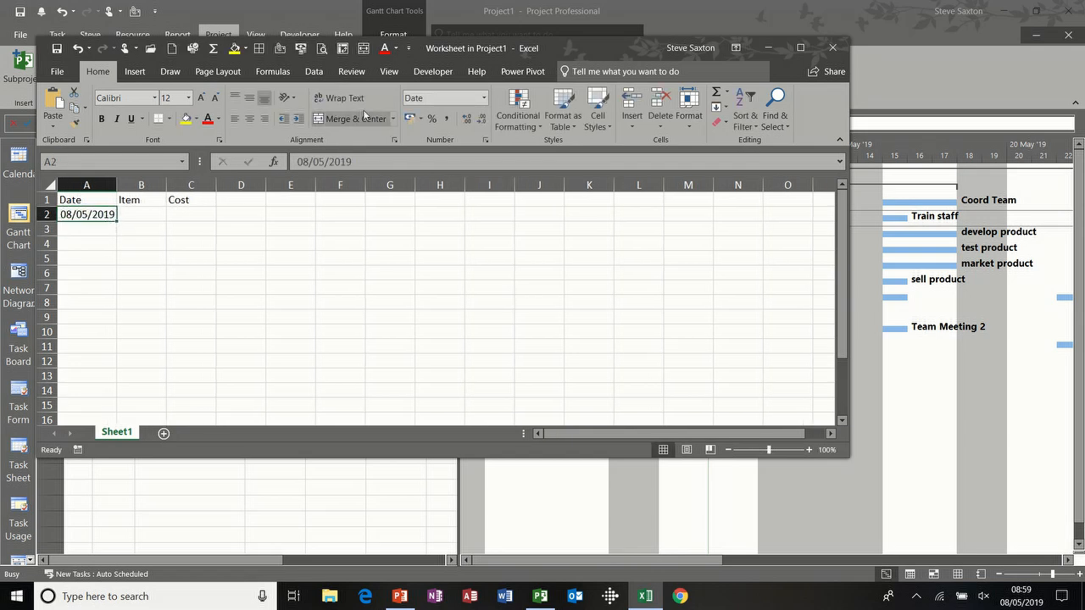
left_click_drag(119, 221, 119, 250)
List the items Hotel, Fuel and food in cells B2 to B4
left_click(147, 219)
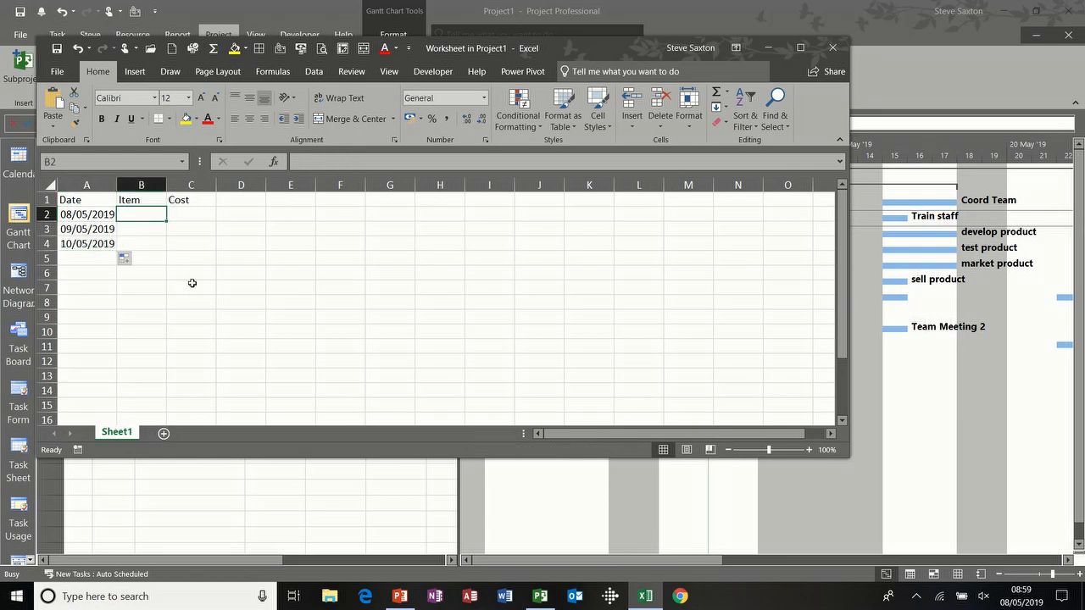
type("Hotel")
key("Return")
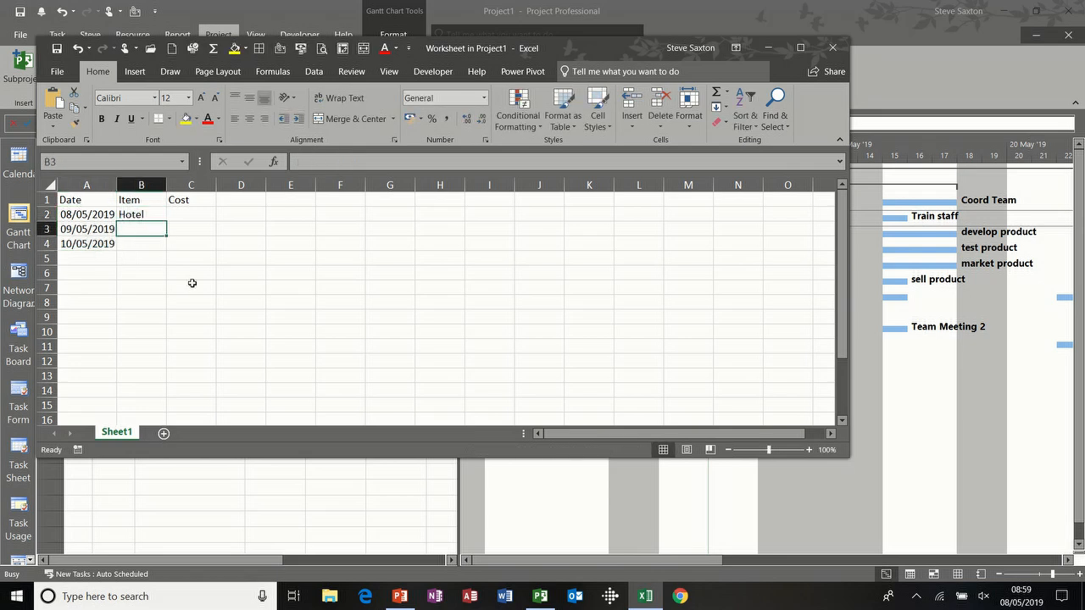
type("Fuel")
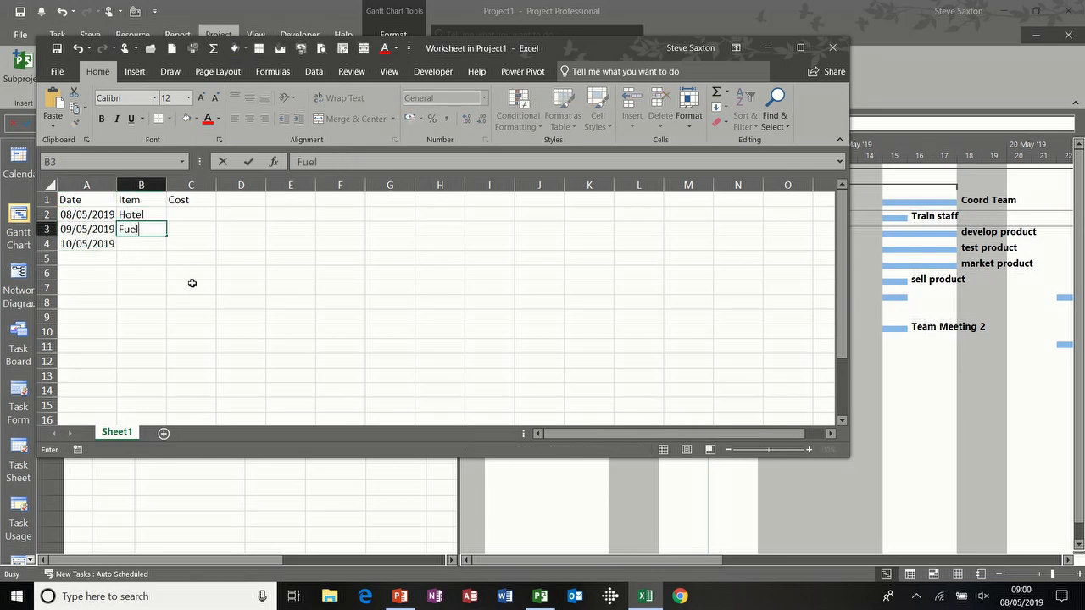
key("Return")
type("food")
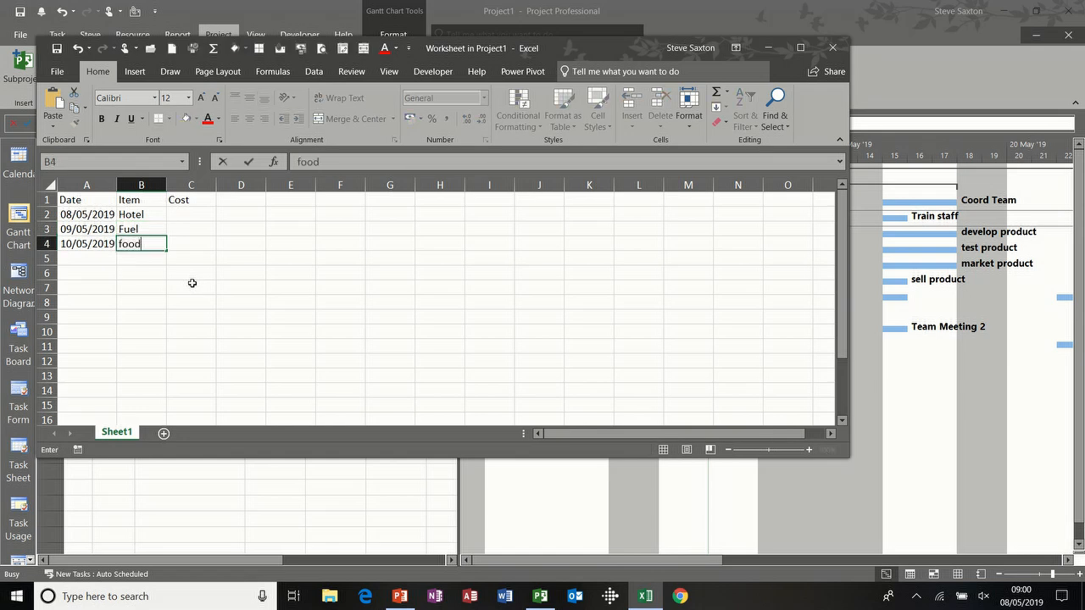
Enter the costs 123, 50 and 50 in cells C2 to C4
left_click(192, 212)
type("1")
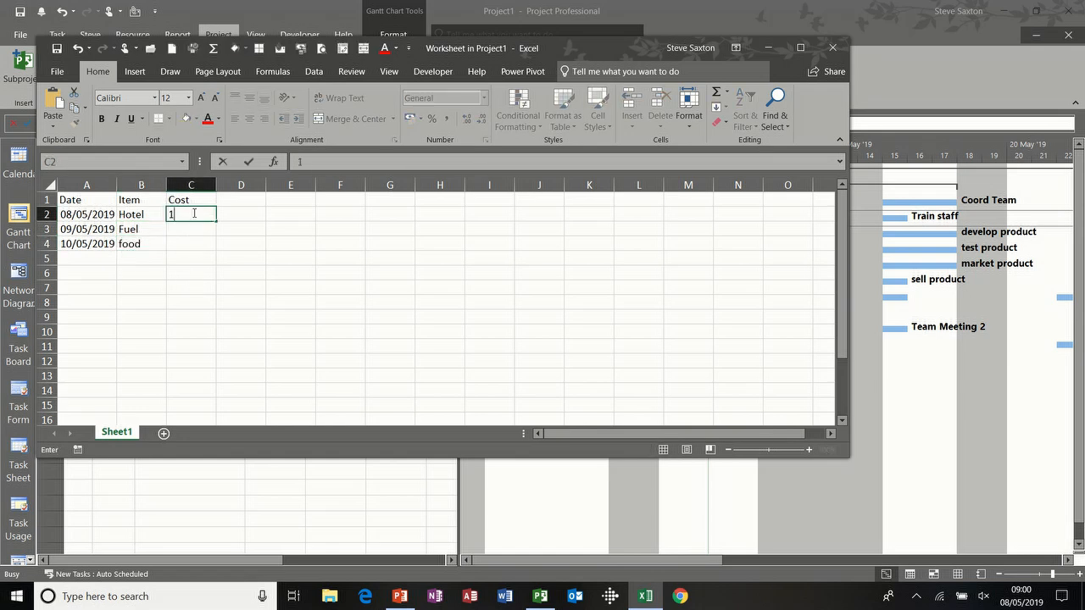
type("23")
key("Return")
type("50")
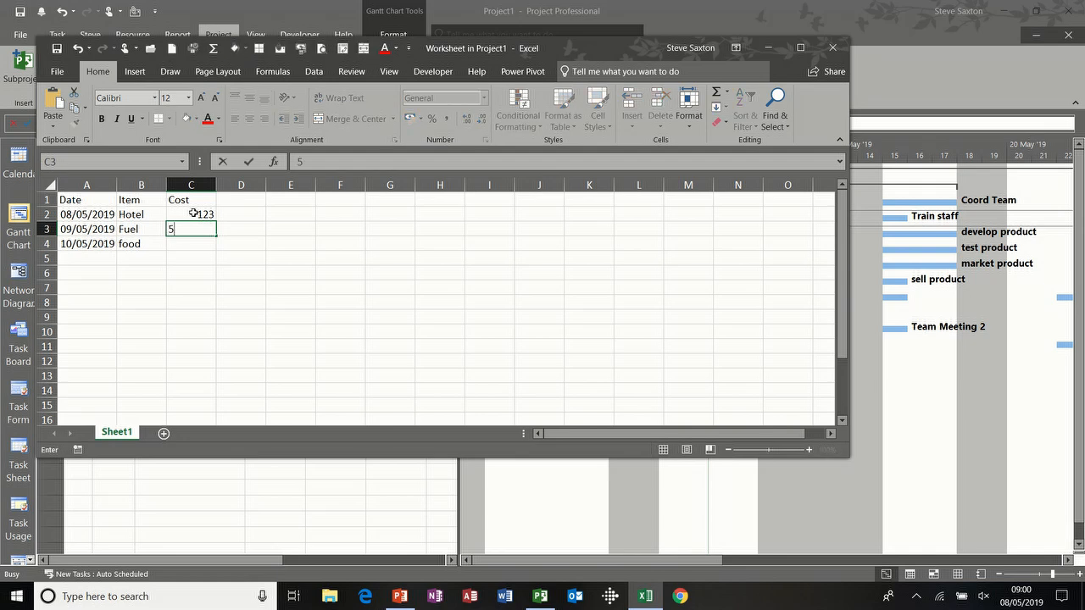
key("Return")
type("50")
key("Return")
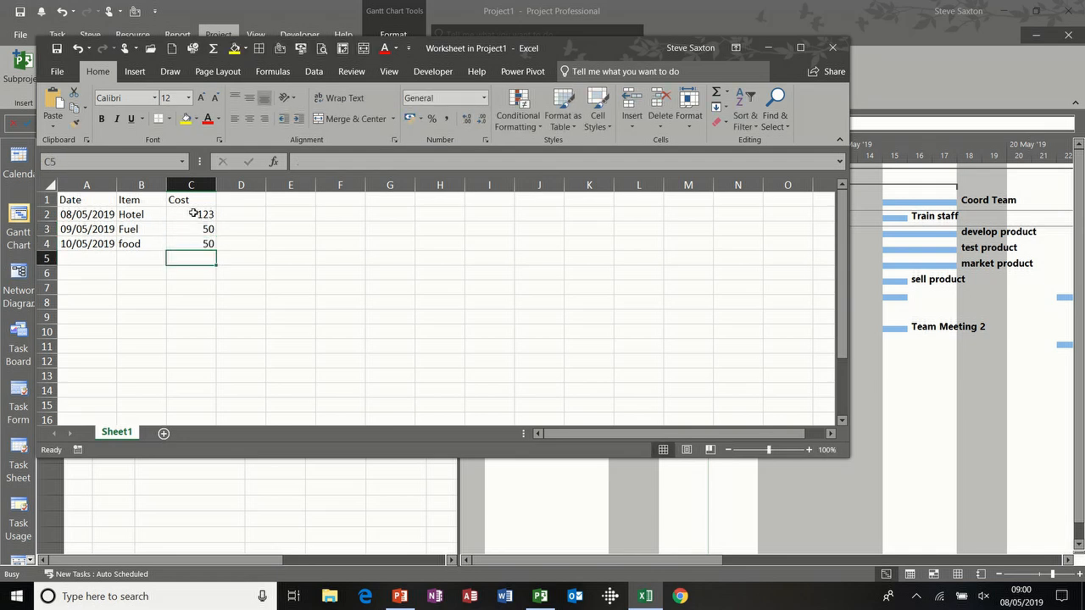
Total the costs in C5 with =SUM(C2:C4) and apply the pound accounting format to C2:C5
key("alt+equal")
key("Return")
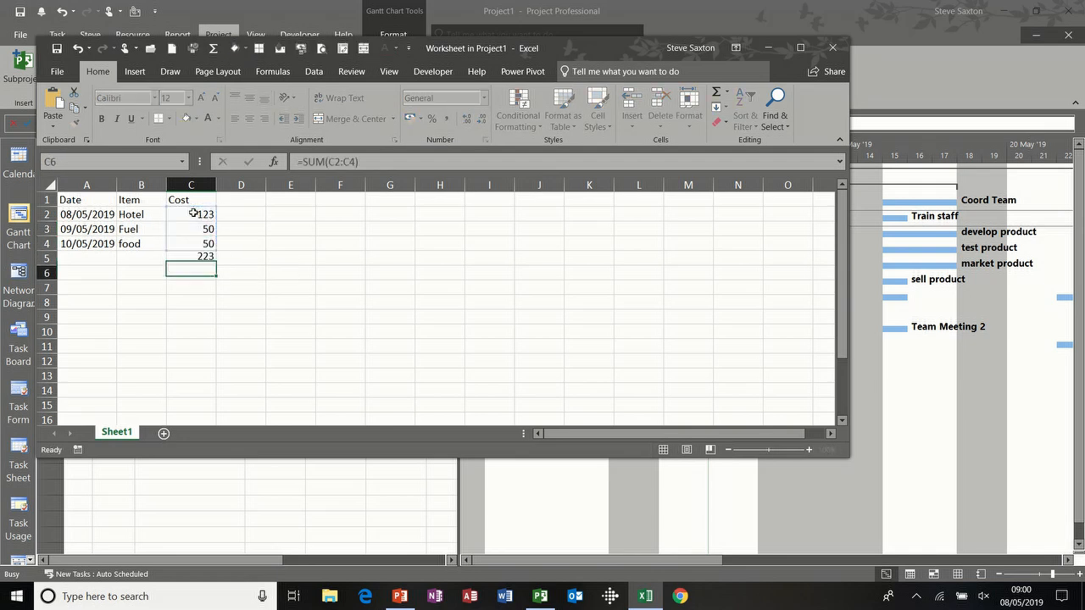
left_click_drag(193, 214, 201, 256)
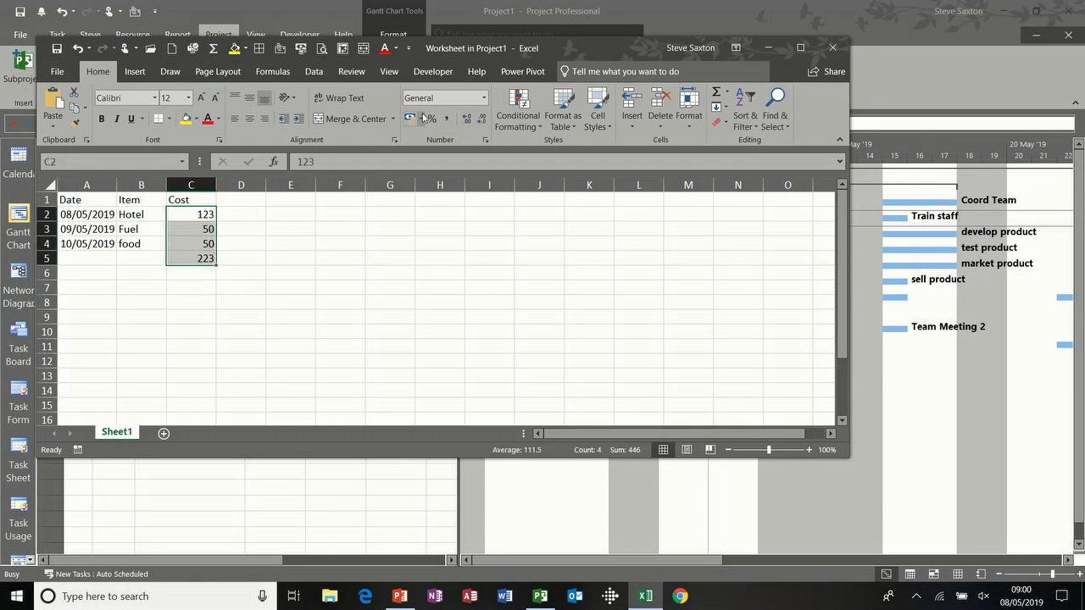
left_click(411, 120)
left_click(145, 286)
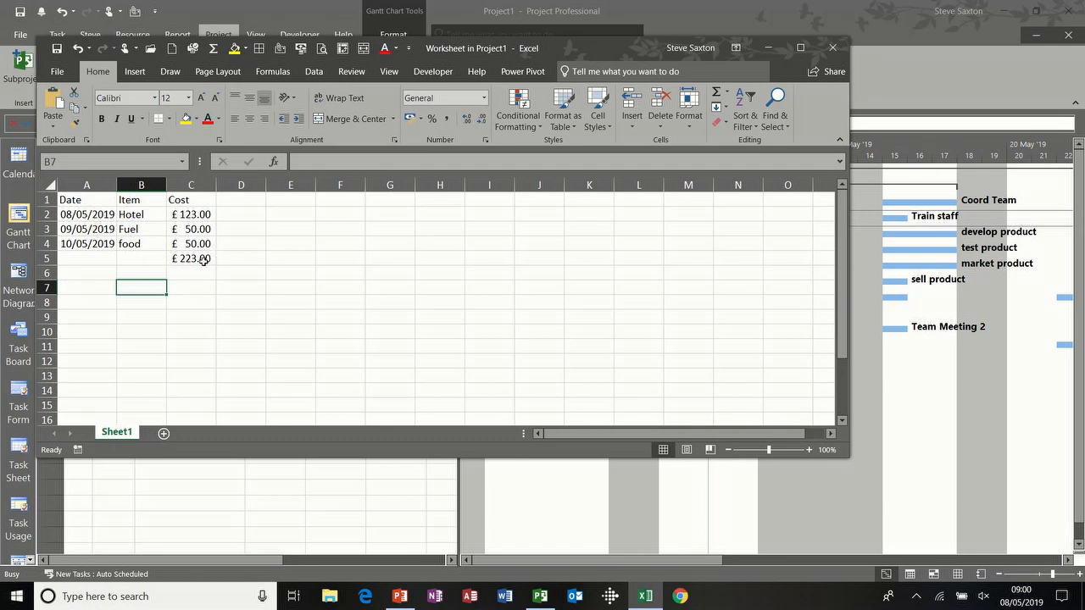
left_click(205, 260)
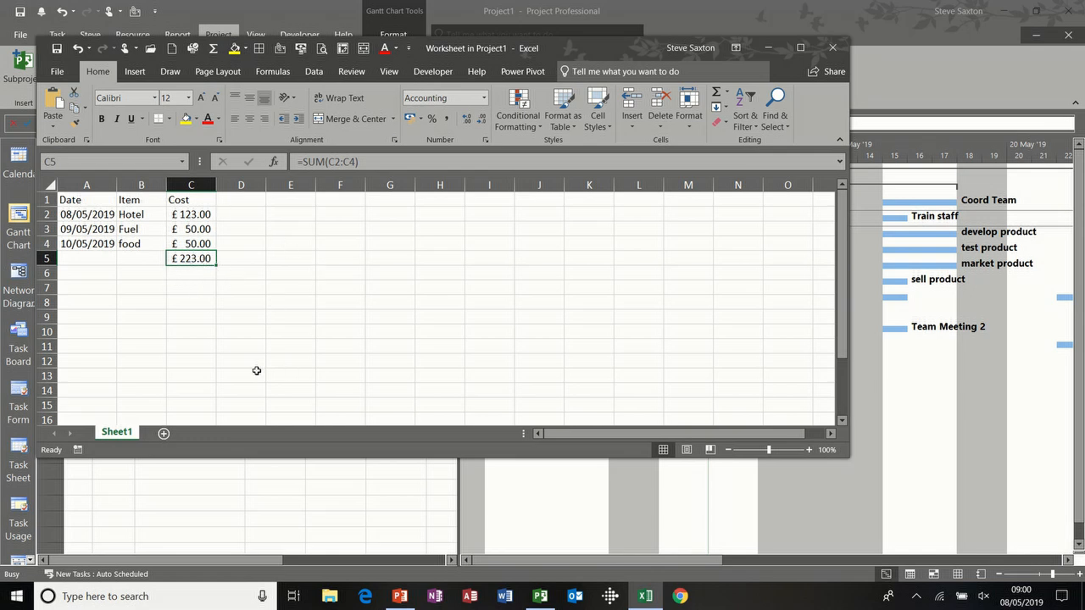
Close the embedded worksheet, reopen it from its notes icon to check it, close it, and save the Train staff notes
left_click(833, 48)
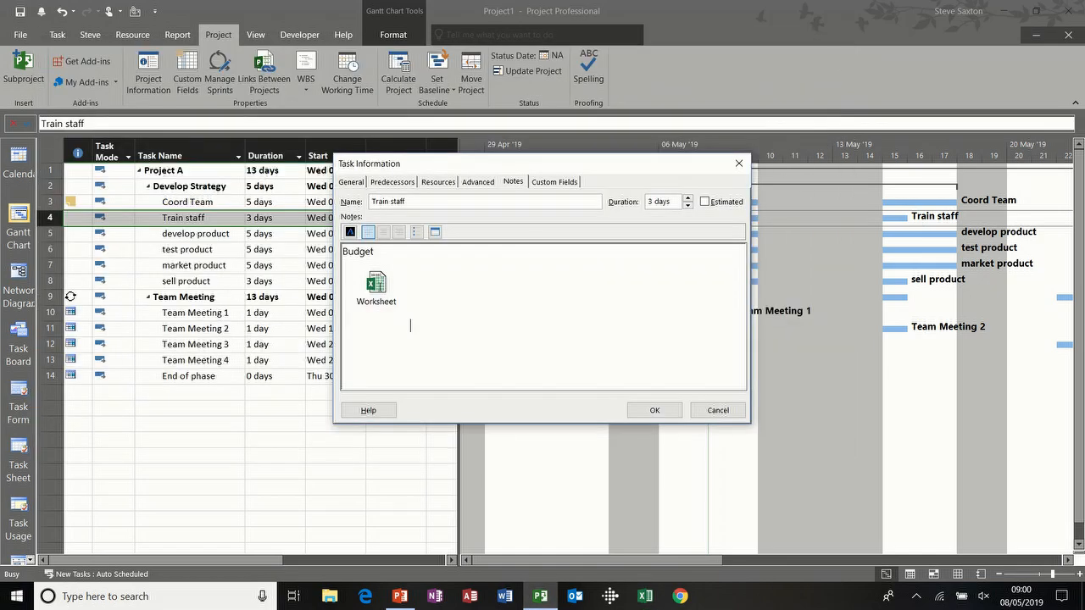
left_click(377, 290)
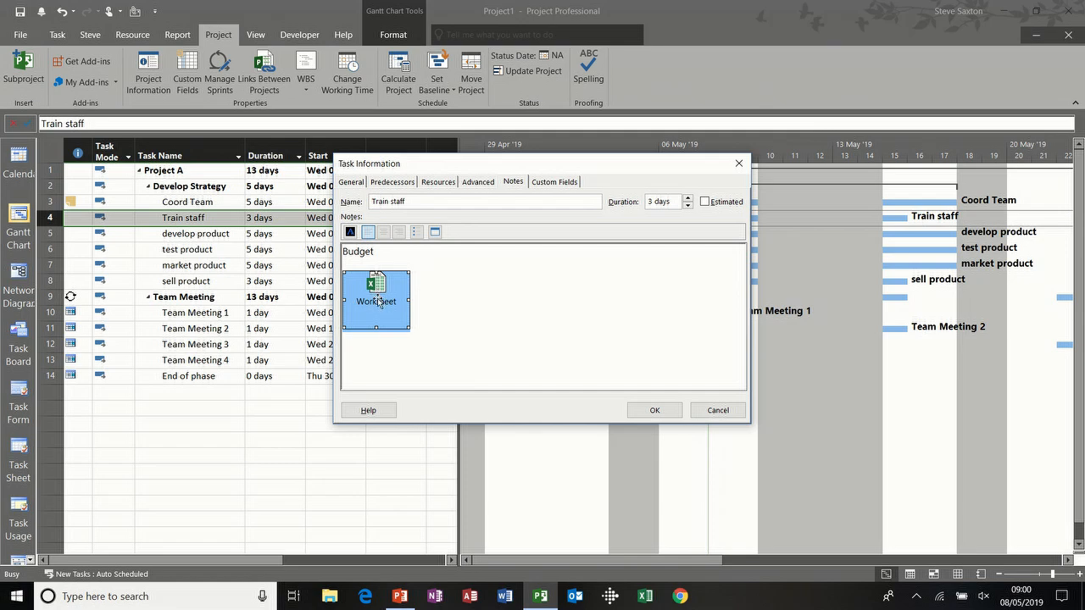
double_click(376, 301)
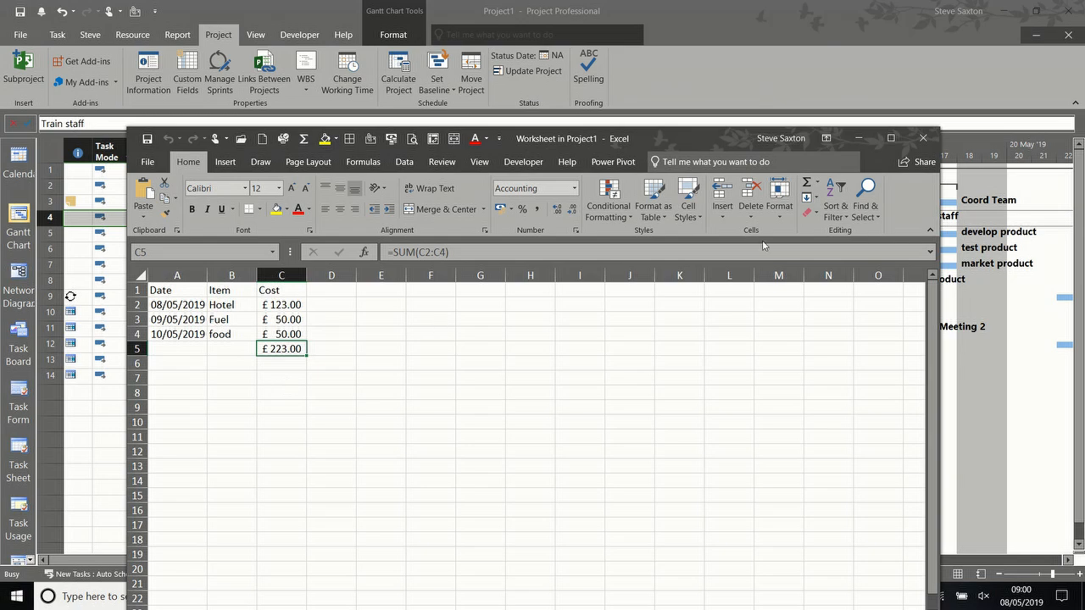
left_click(923, 138)
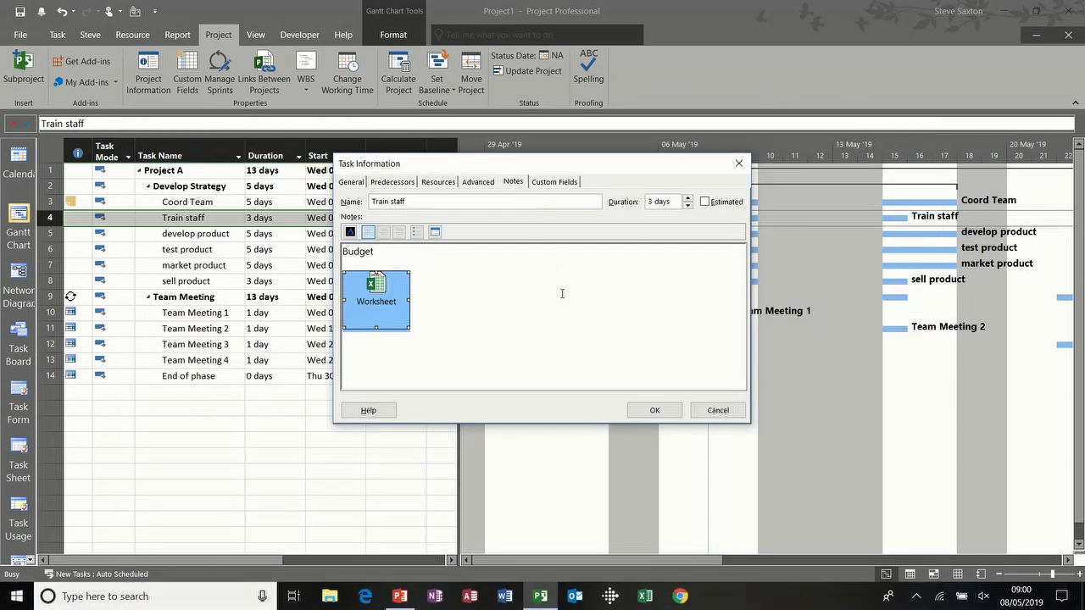
left_click(643, 412)
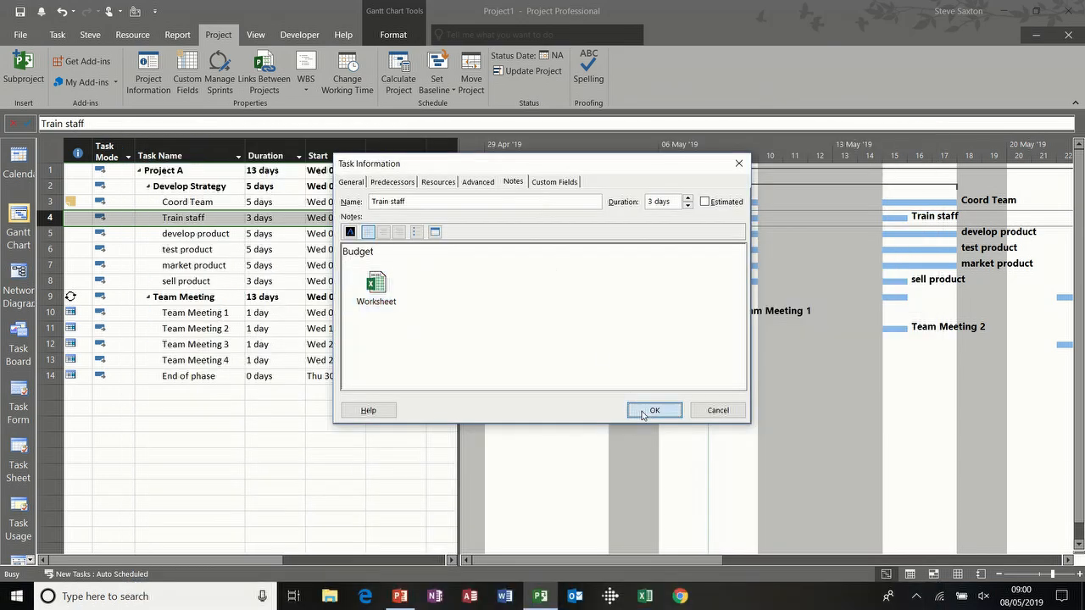
Move the Train staff name from row 4 down onto the develop product name in row 5
left_click(195, 236)
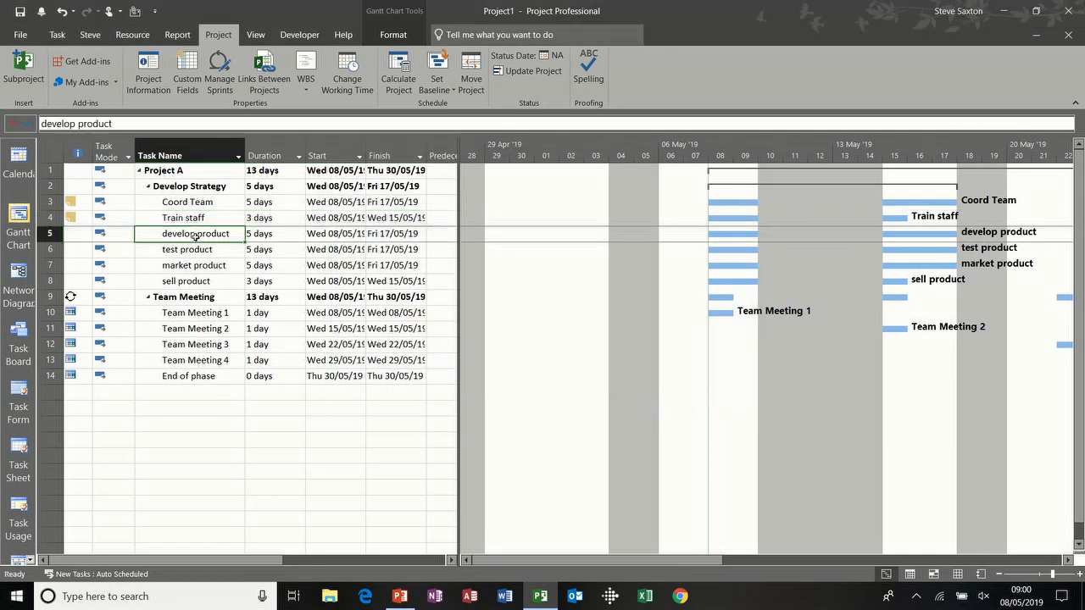
left_click(229, 221)
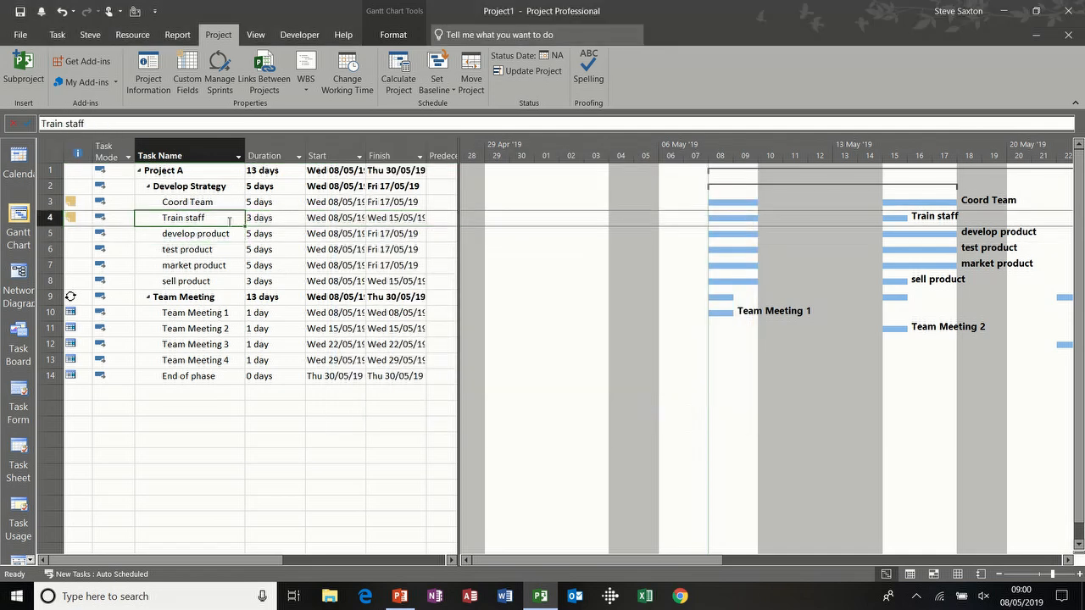
left_click_drag(169, 226, 170, 233)
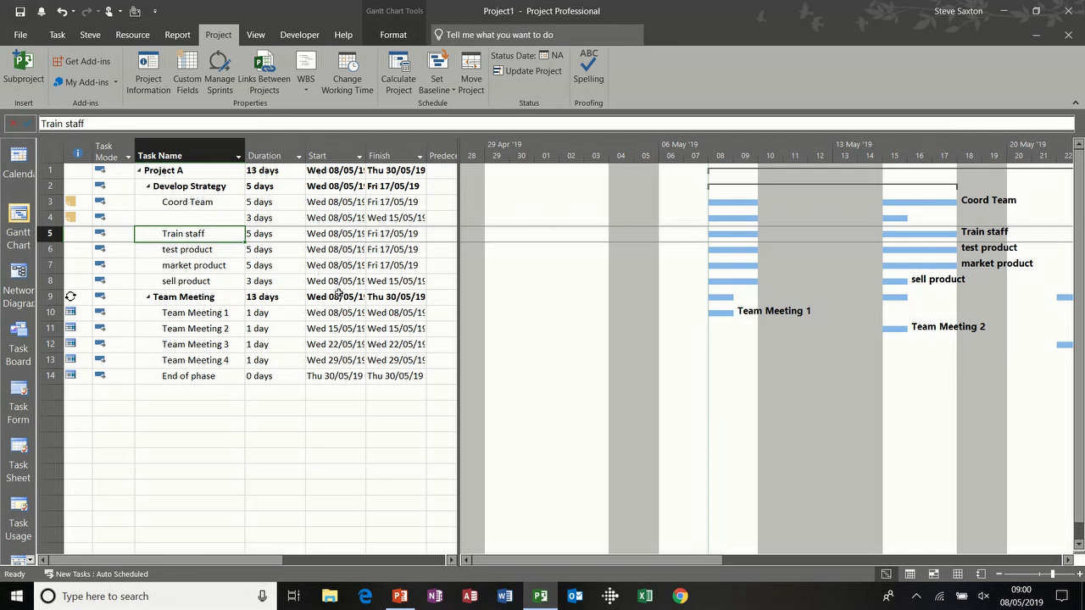
Narrow the task table to show more of the Gantt chart and highlight critical tasks on the bars
left_click_drag(584, 560, 698, 560)
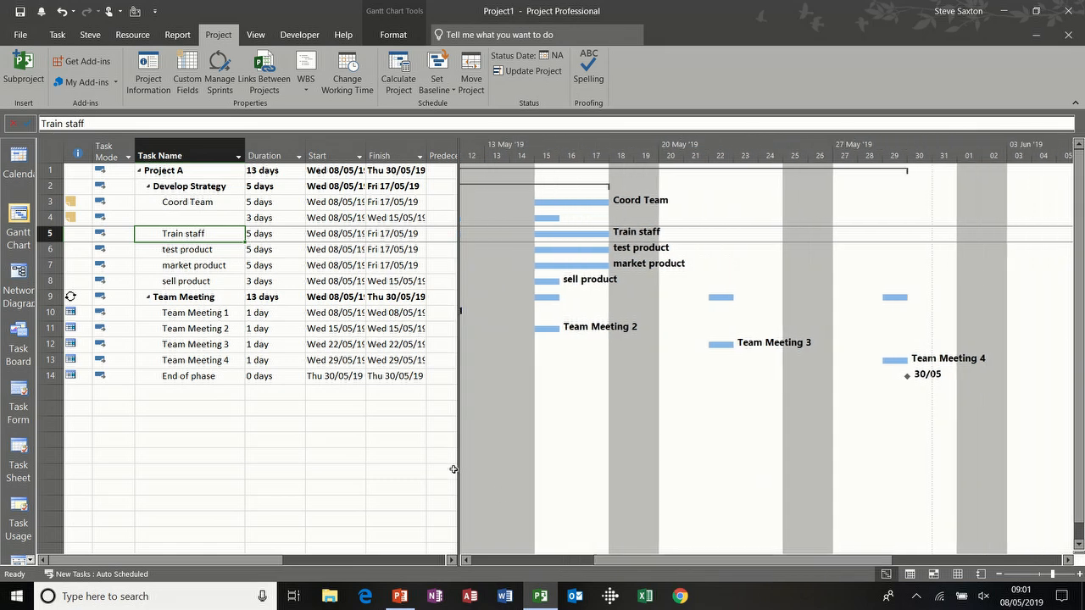
left_click_drag(458, 469, 301, 457)
left_click_drag(565, 562, 507, 561)
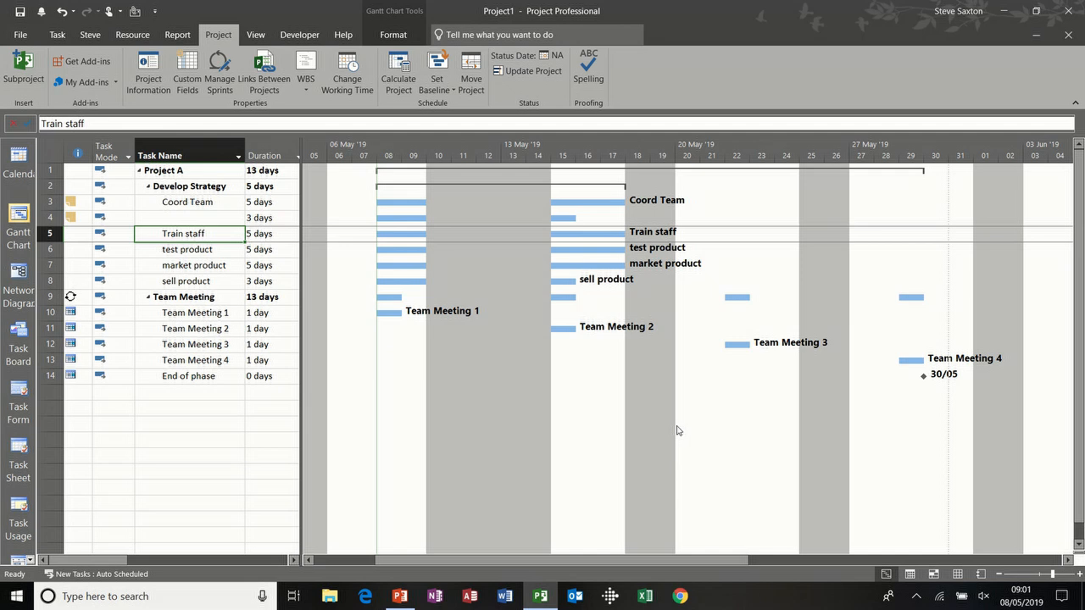
left_click(392, 36)
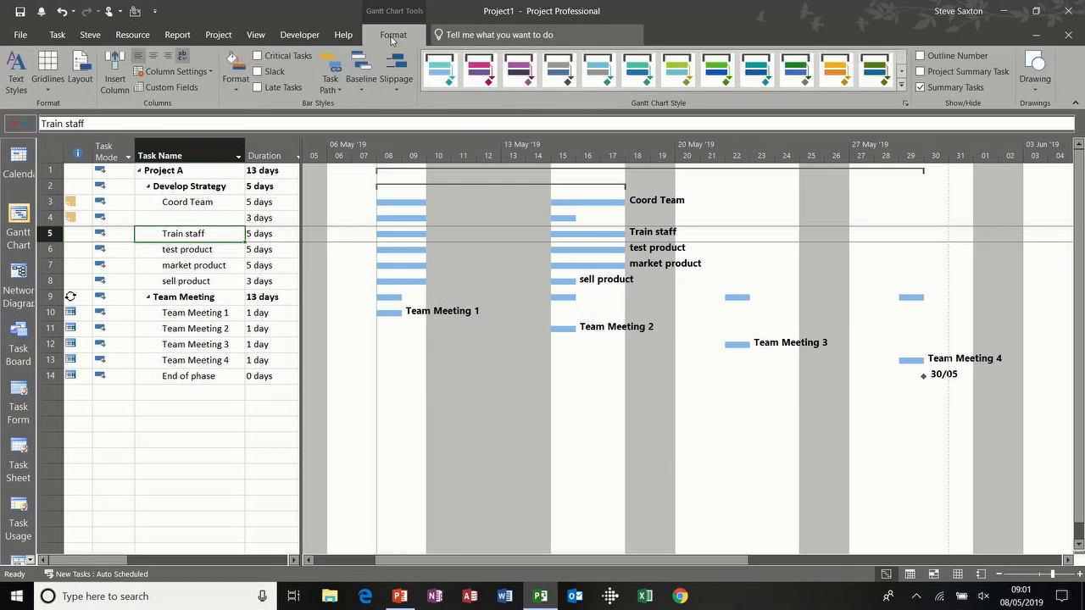
left_click(257, 57)
mouse_move(916, 363)
Set the End of phase duration to 1 day, inspect its bar on the chart, and return the duration to 0 days
left_click(269, 376)
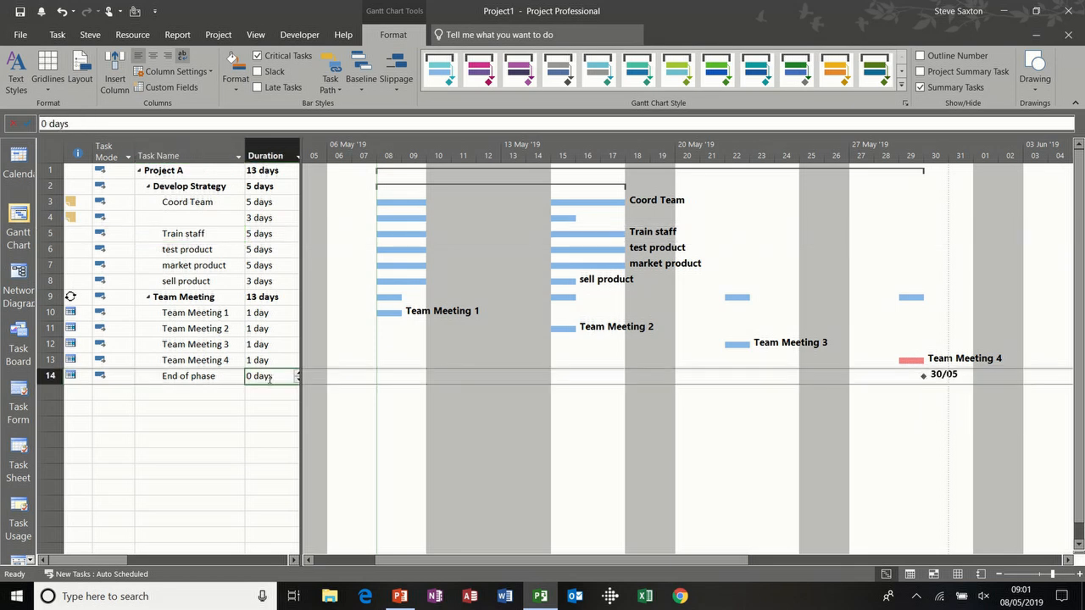
type("1")
key("Return")
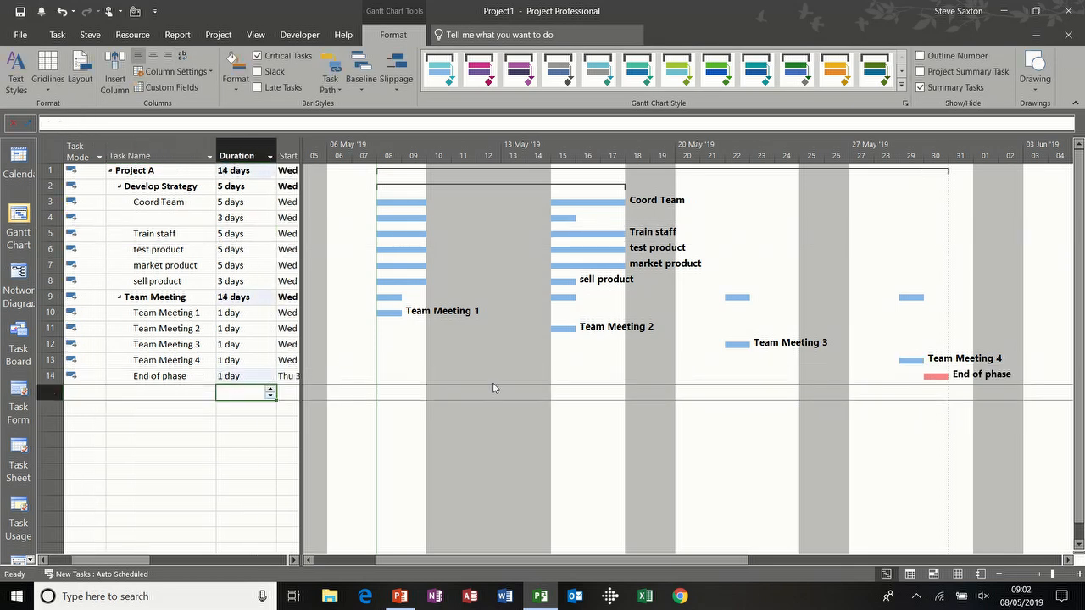
mouse_move(937, 377)
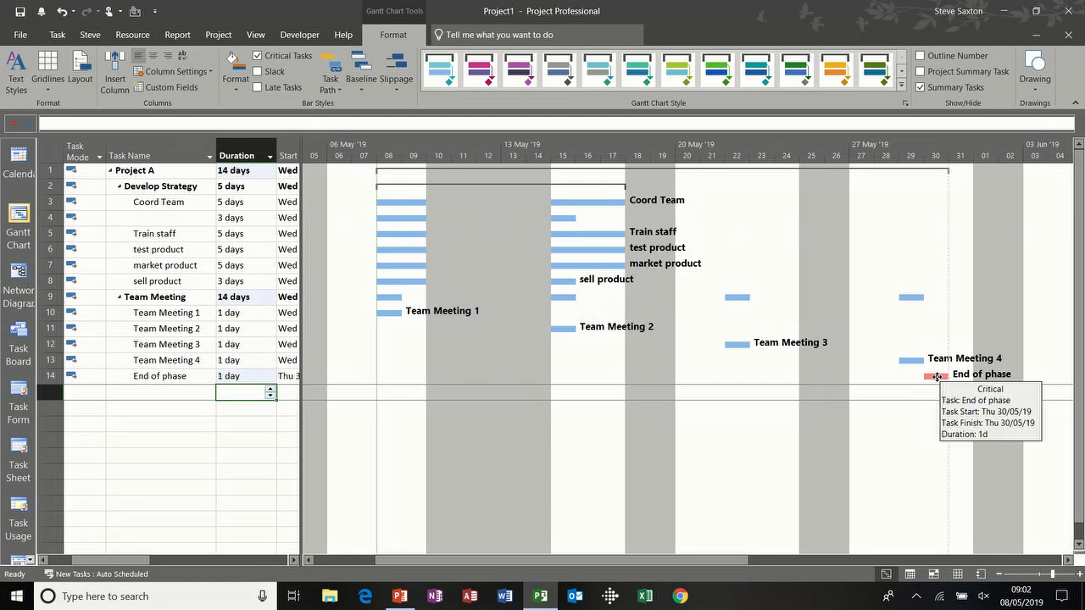
left_click(229, 376)
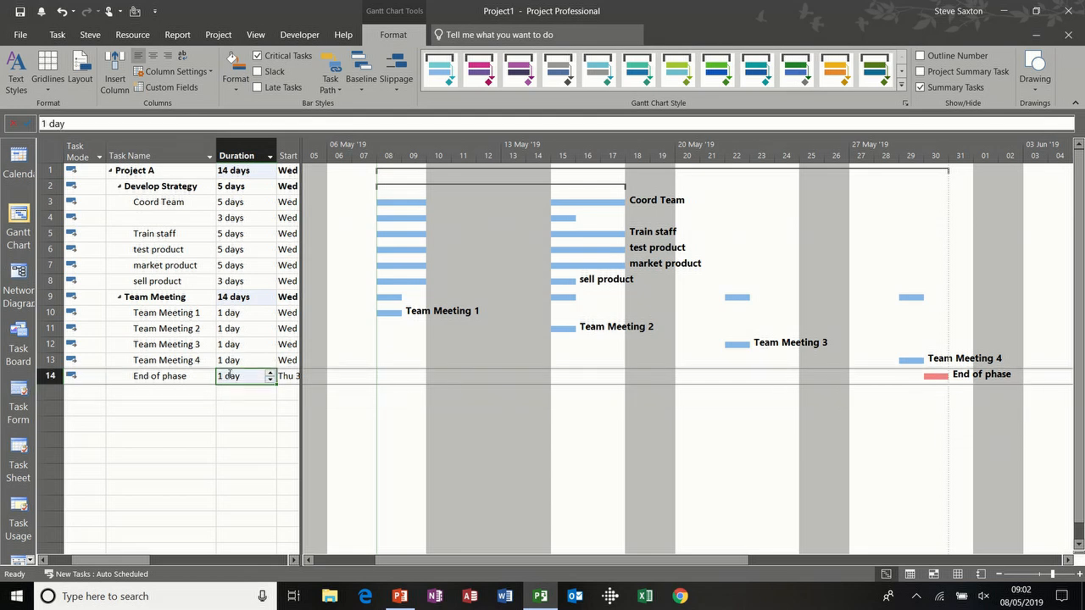
type("0")
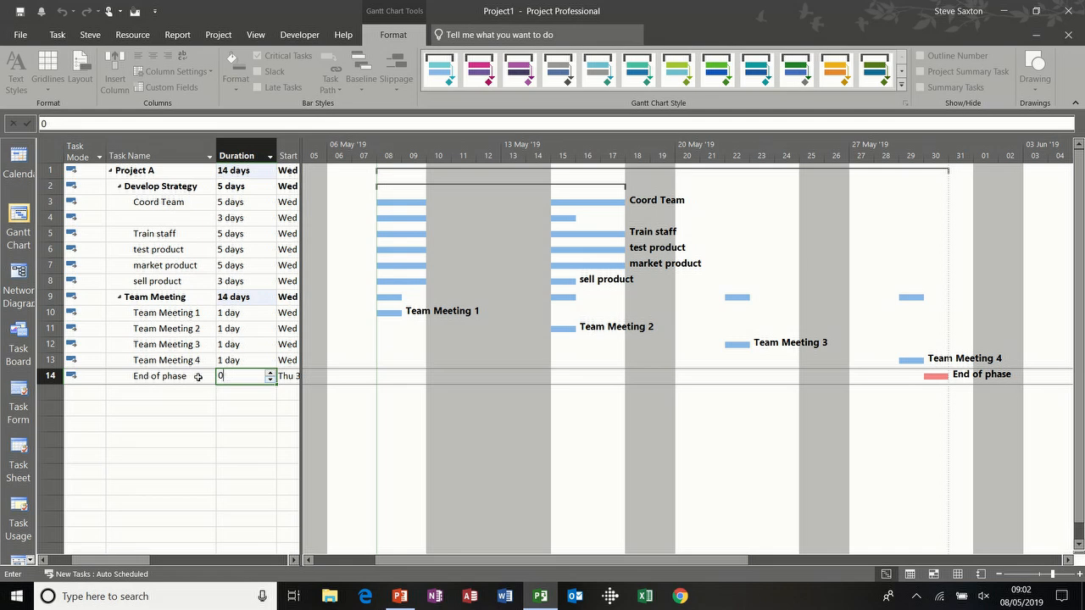
key("shift+Tab")
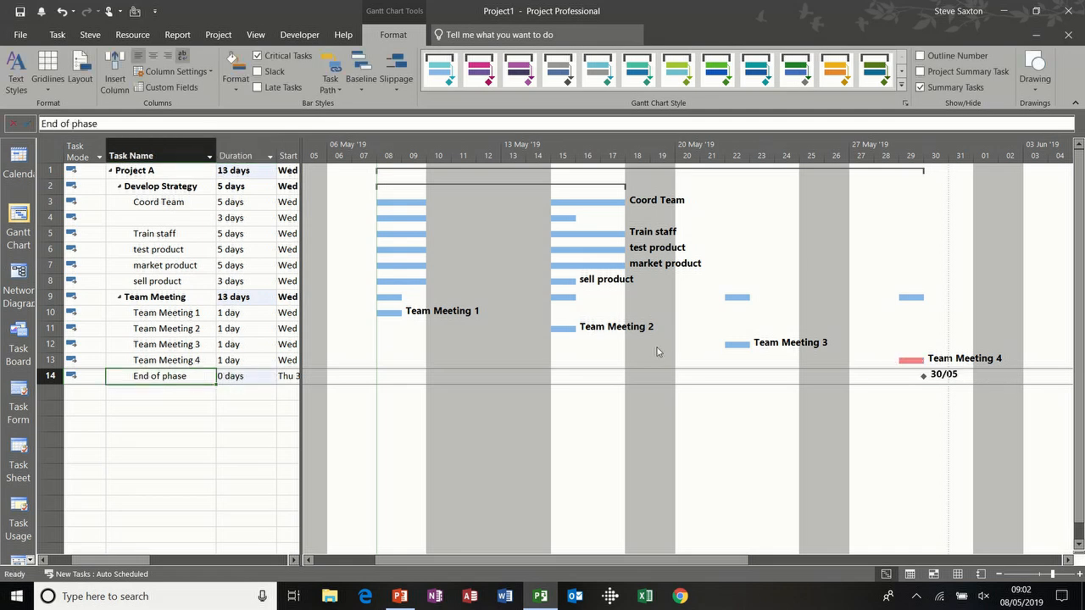
Delete the Team Meeting summary task with its four meetings and the End of phase milestone, rows 9 to 14
left_click_drag(51, 297, 61, 383)
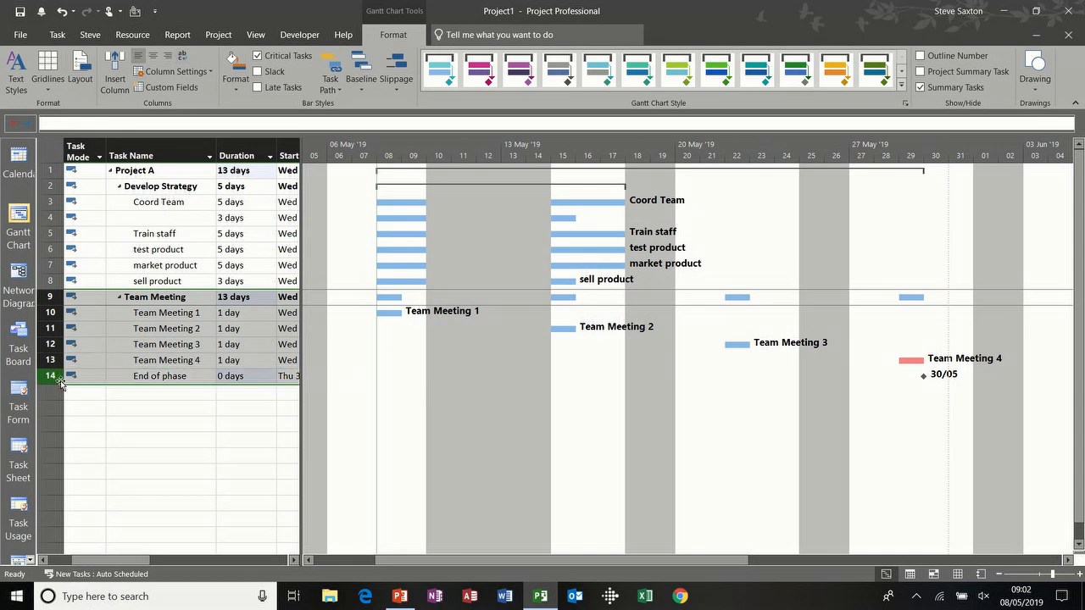
key("Delete")
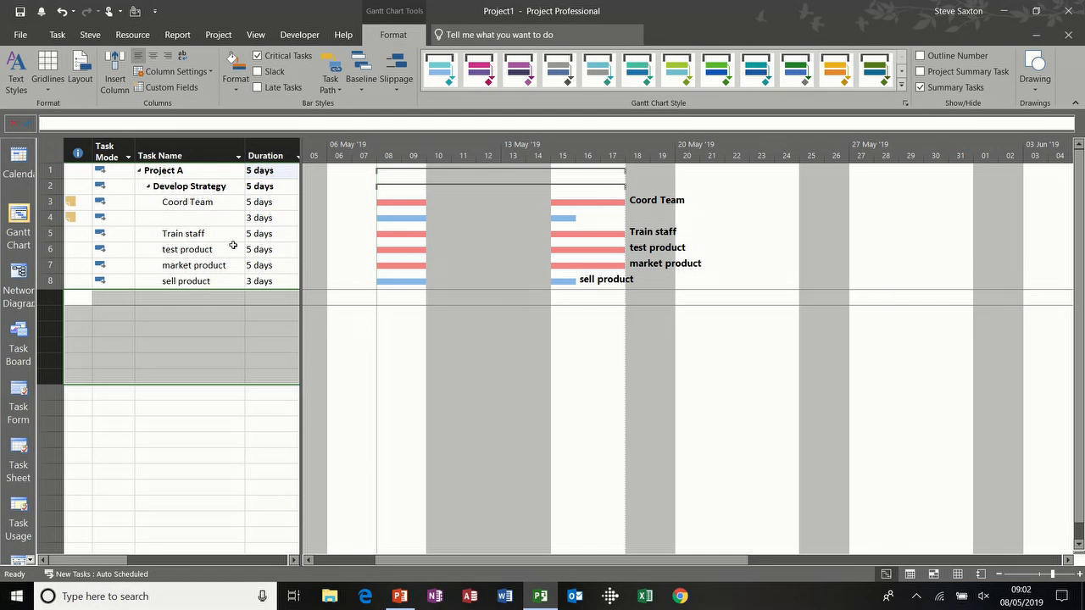
Name the blank task in row 4 Develop product
left_click(204, 218)
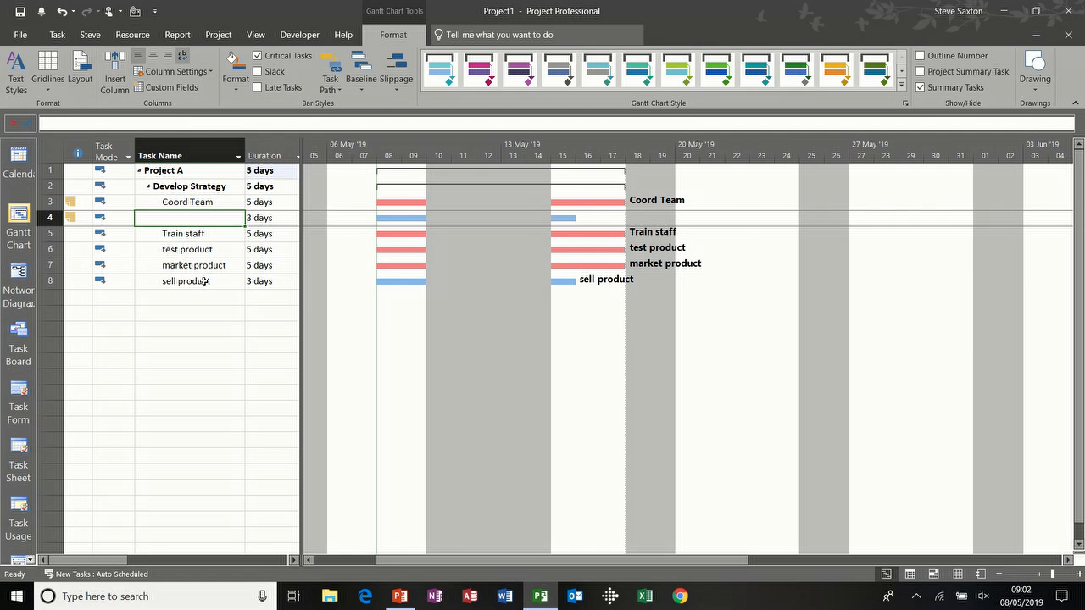
type("D")
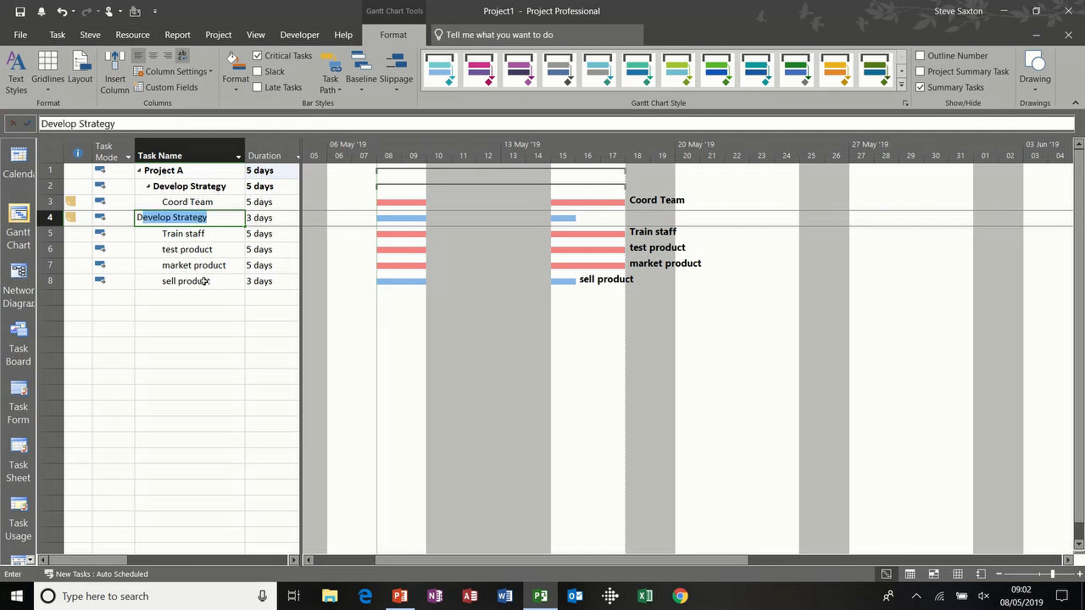
type("evelop pro")
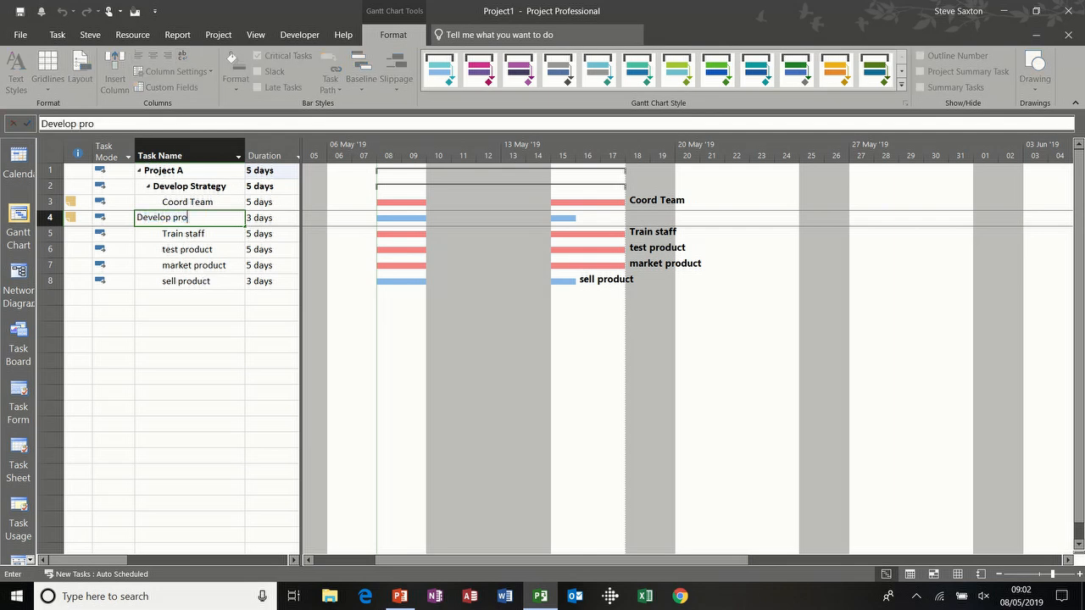
type("duct")
key("Return")
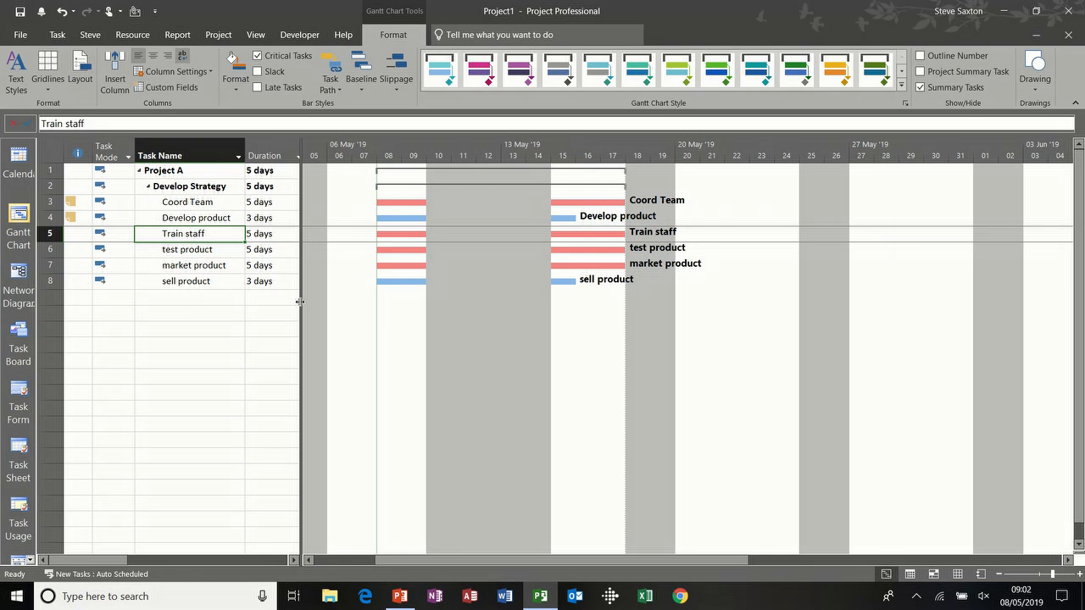
Widen the task table until the Start, Finish and Predecessors columns show
left_click_drag(301, 297, 537, 294)
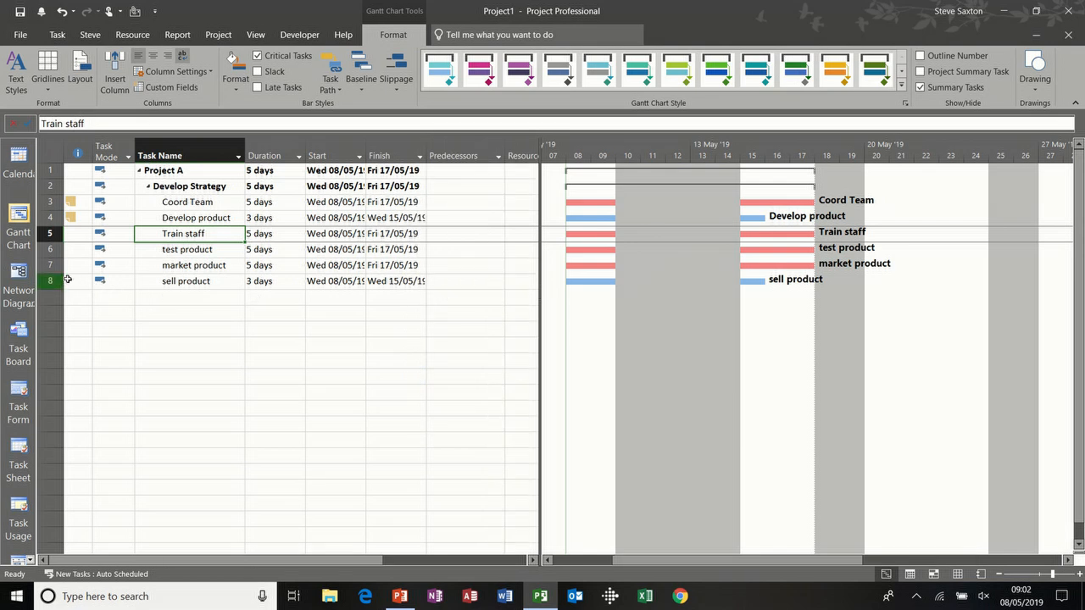
Try to clear only the name of the sell product task and undo it
left_click(186, 280)
key("Delete")
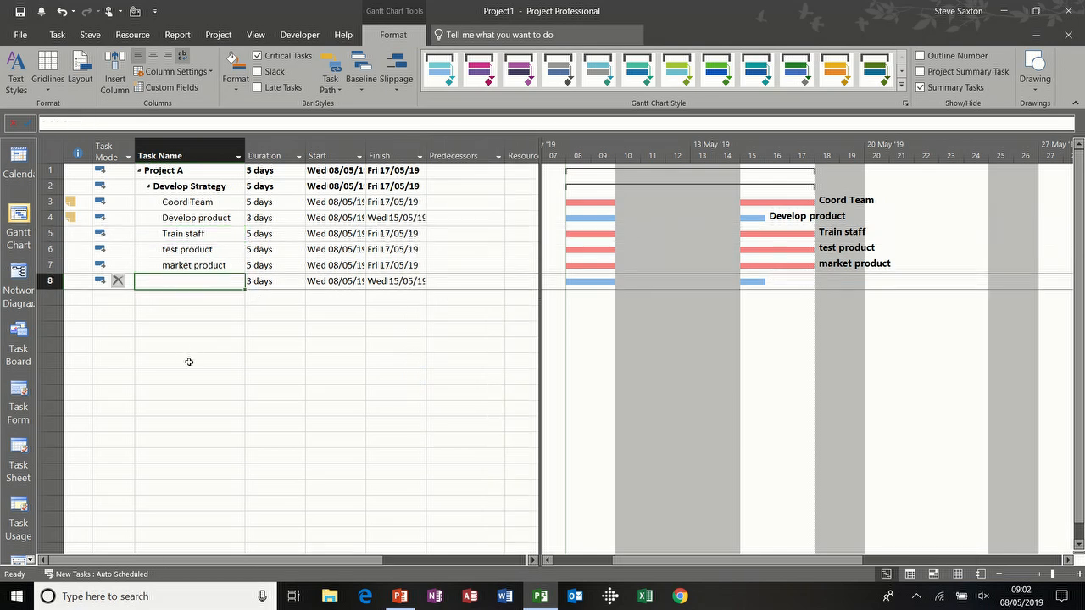
left_click(198, 314)
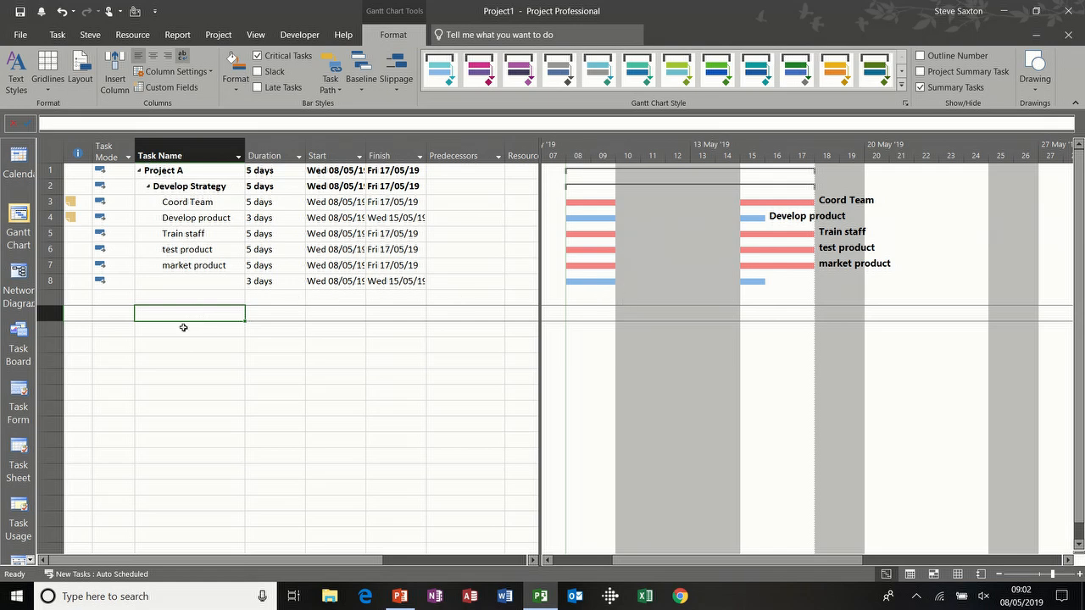
key("ctrl+z")
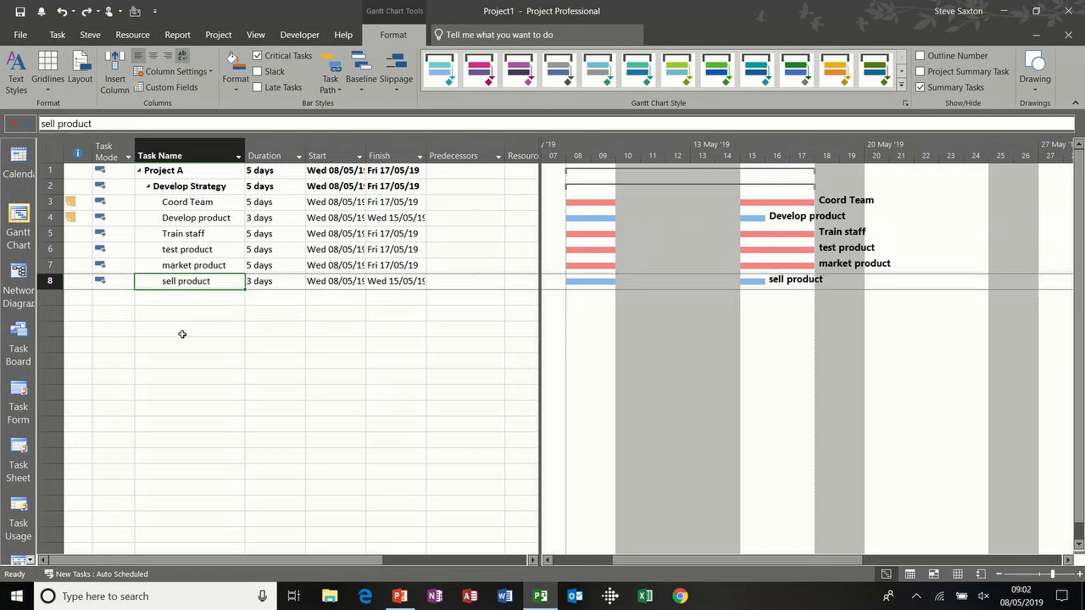
Delete the whole sell product task row and undo the deletion
left_click(49, 282)
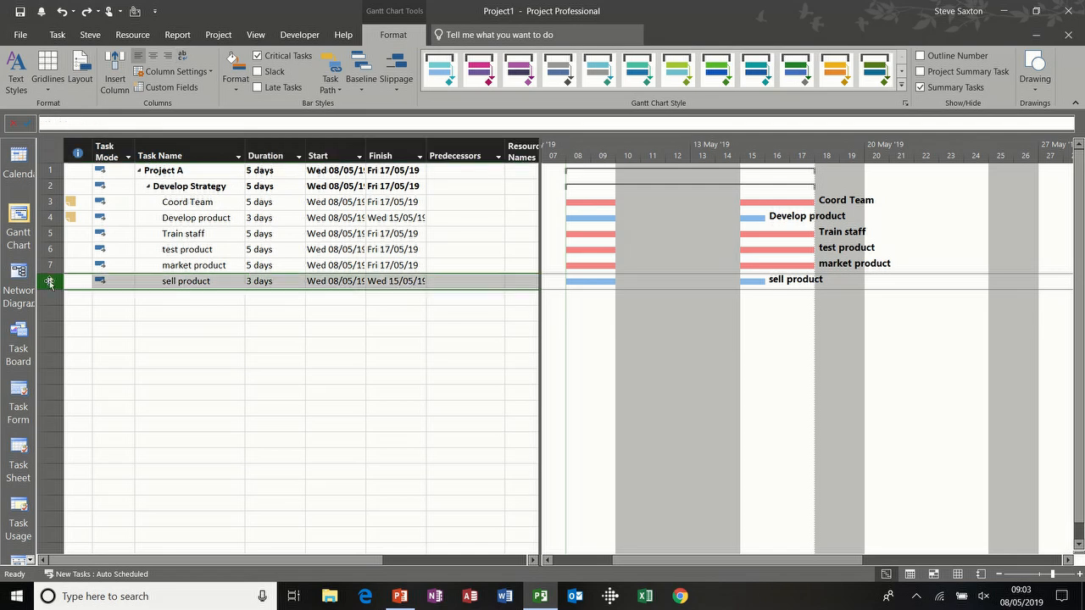
key("Delete")
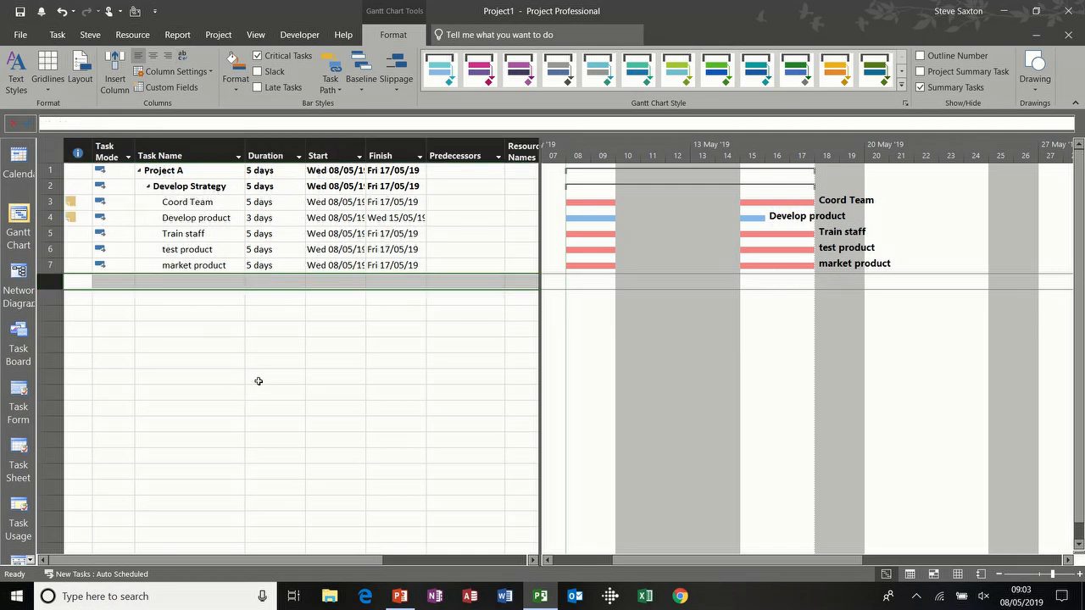
key("ctrl+z")
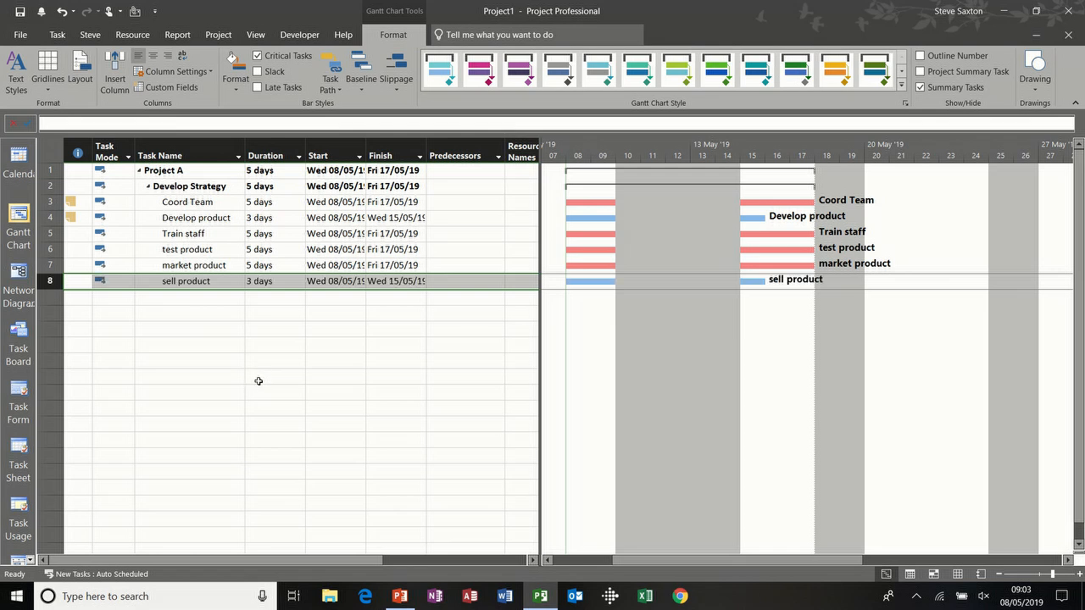
left_click(166, 310)
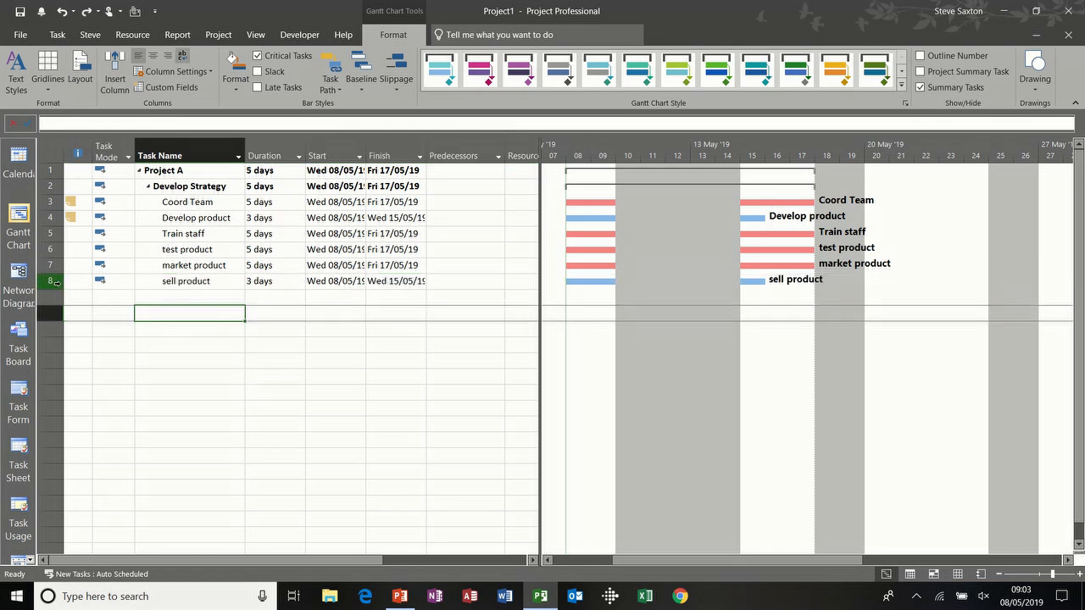
Move the sell product task row to between Train staff and test product and undo the move
left_click(50, 282)
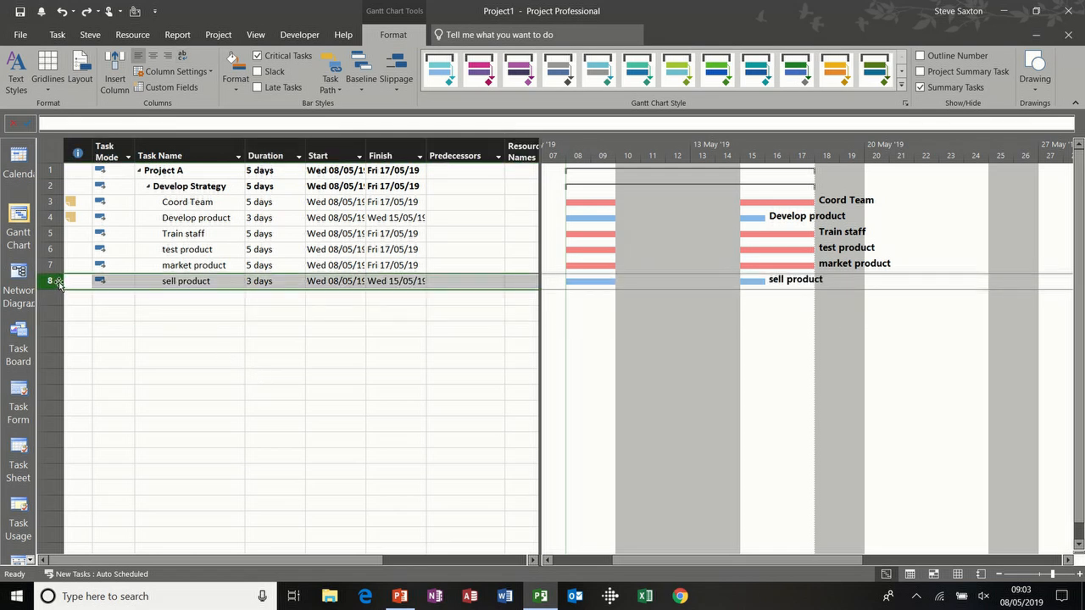
left_click_drag(59, 283, 58, 228)
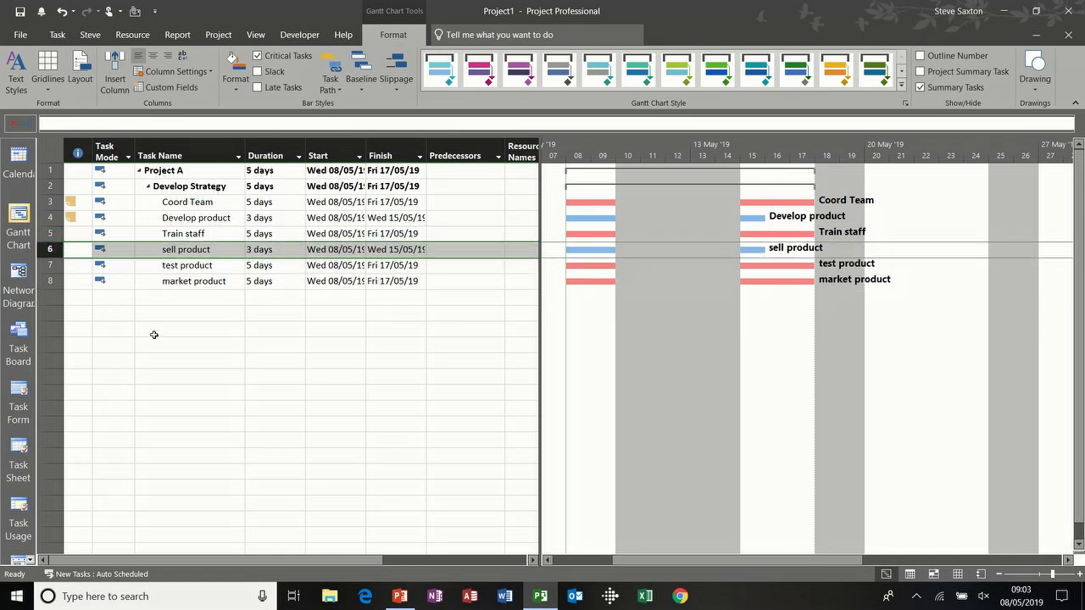
key("ctrl+z")
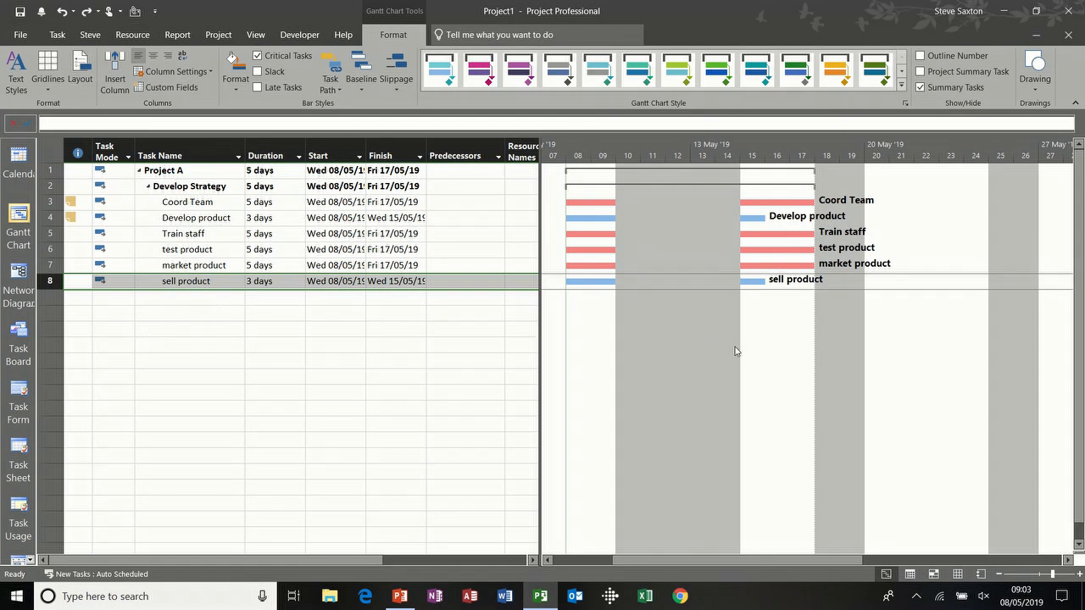
Reschedule the sell product task on the Gantt chart to start Wed 22/05/19 and turn off critical task highlighting
left_click(999, 575)
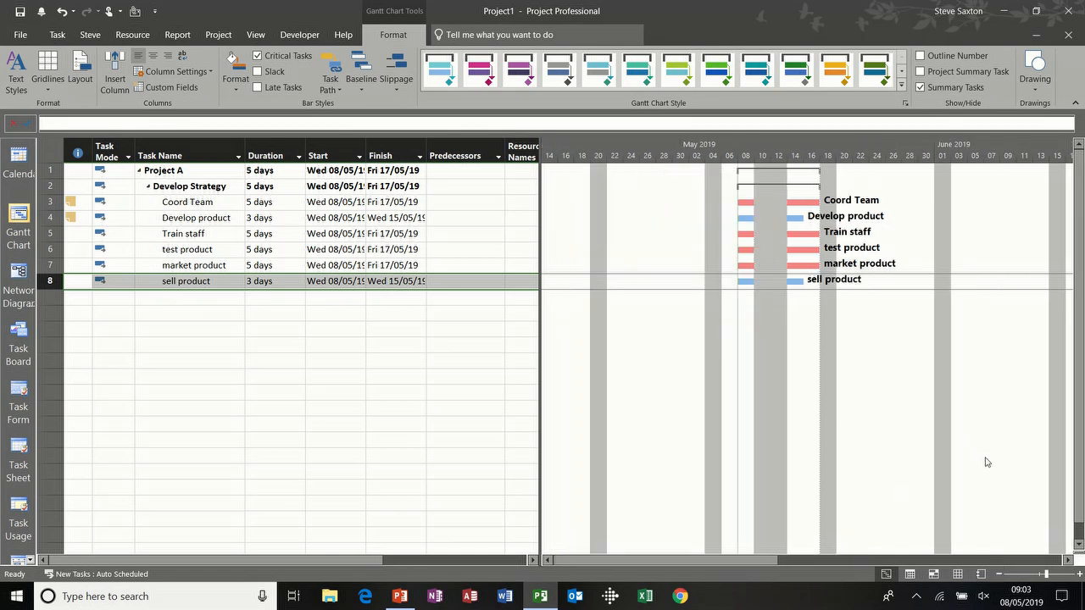
left_click(1068, 560)
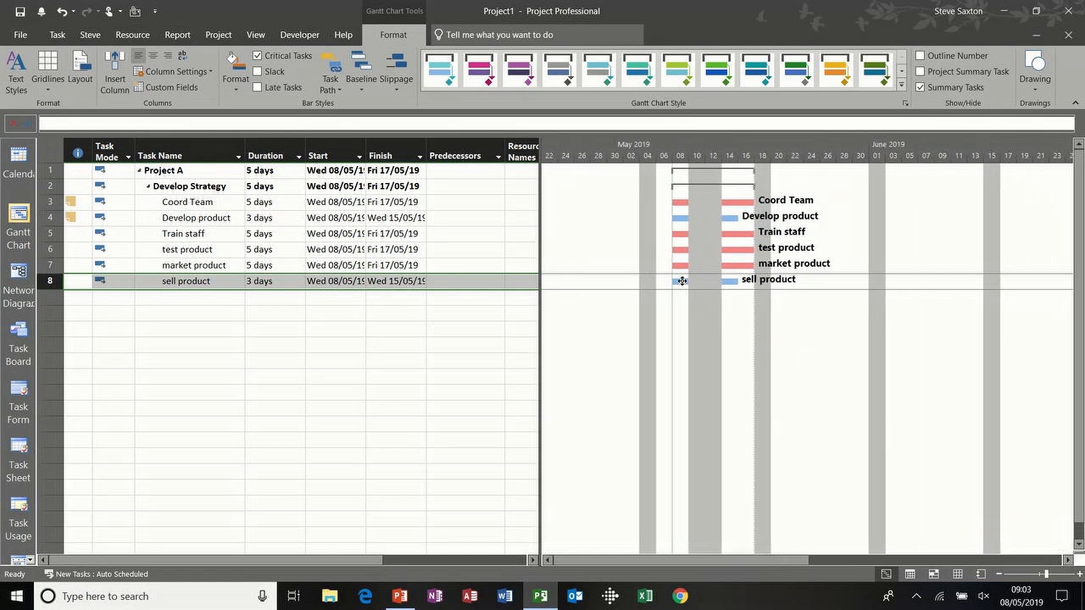
left_click_drag(685, 281, 797, 282)
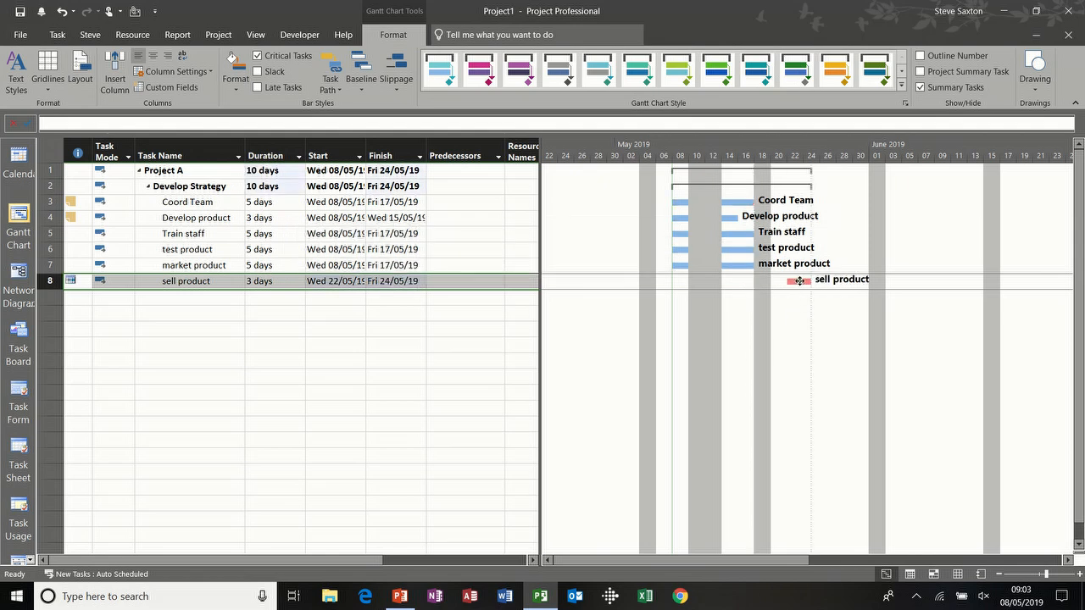
mouse_move(797, 282)
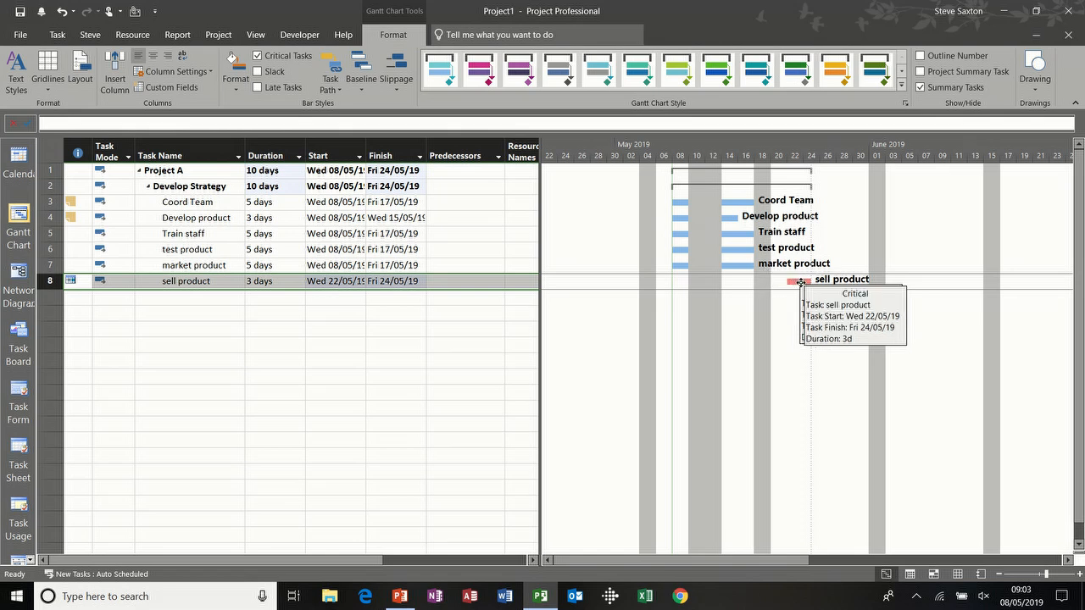
left_click(262, 57)
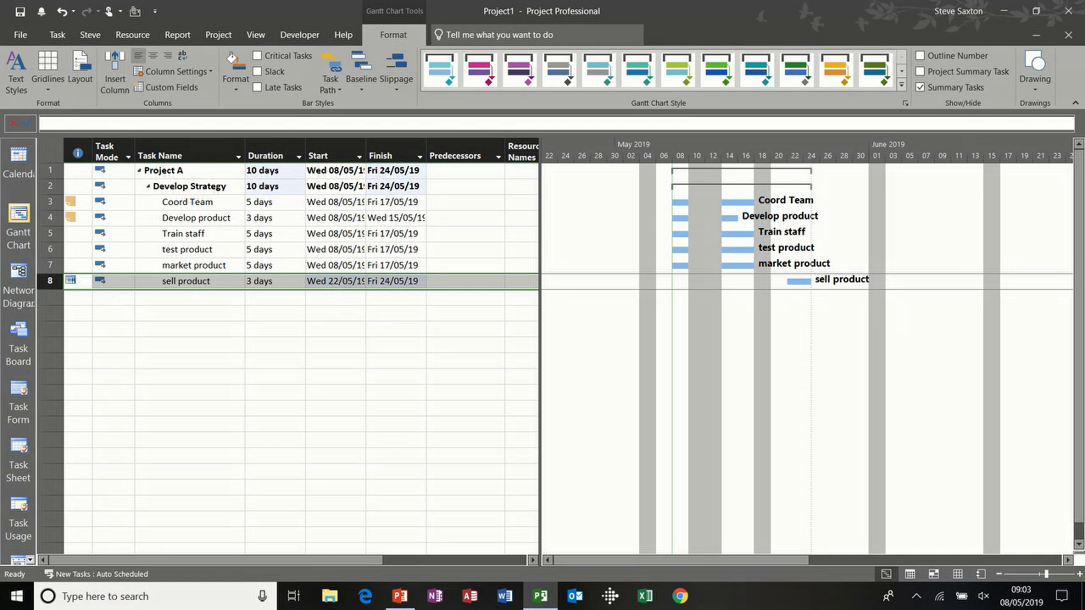
Try marking progress on the sell product bar and stretching its duration to 6.5 days, undoing each change
mouse_move(72, 281)
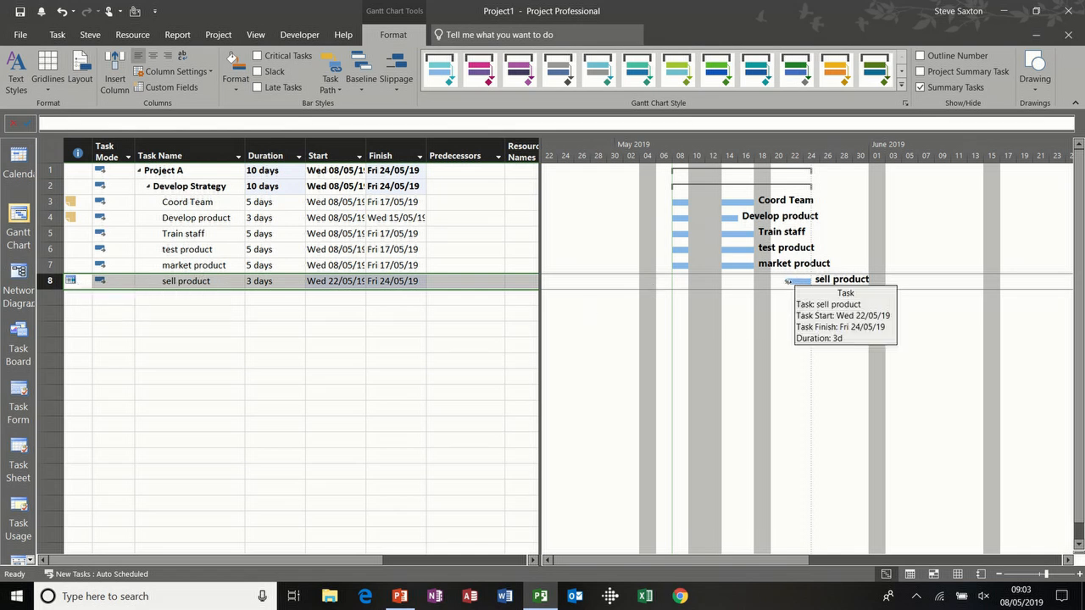
left_click_drag(788, 282, 795, 282)
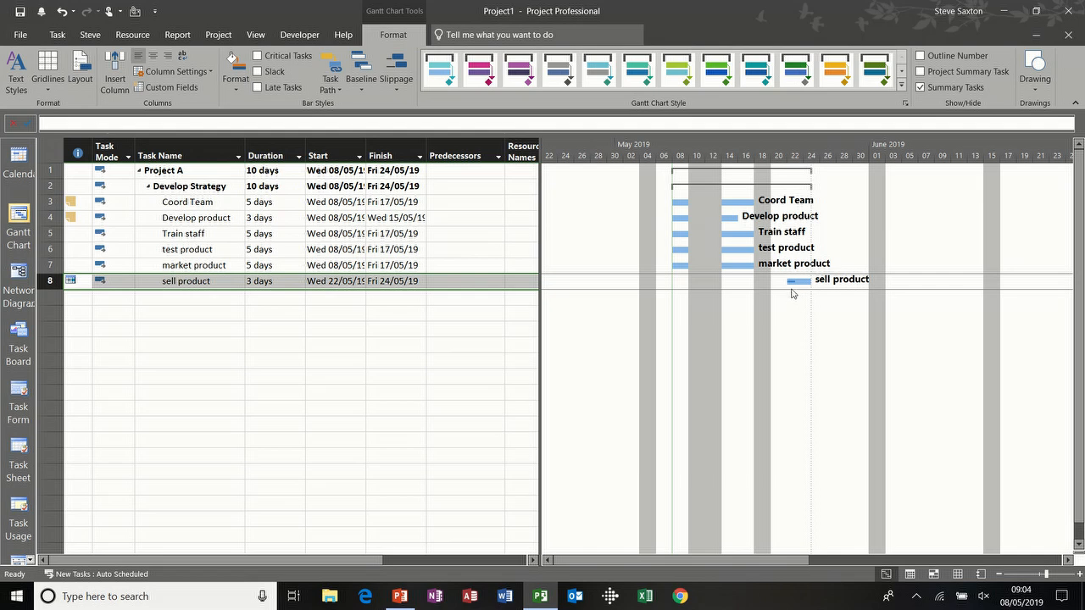
left_click_drag(791, 282, 805, 281)
key("ctrl+z")
key("ctrl+z")
left_click_drag(812, 282, 845, 283)
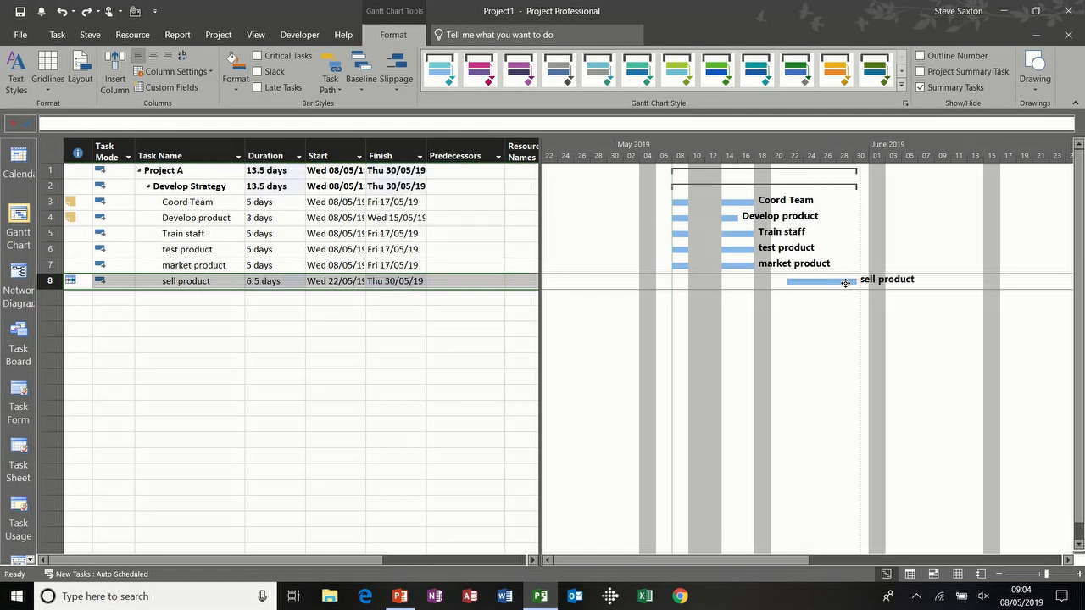
key("ctrl+z")
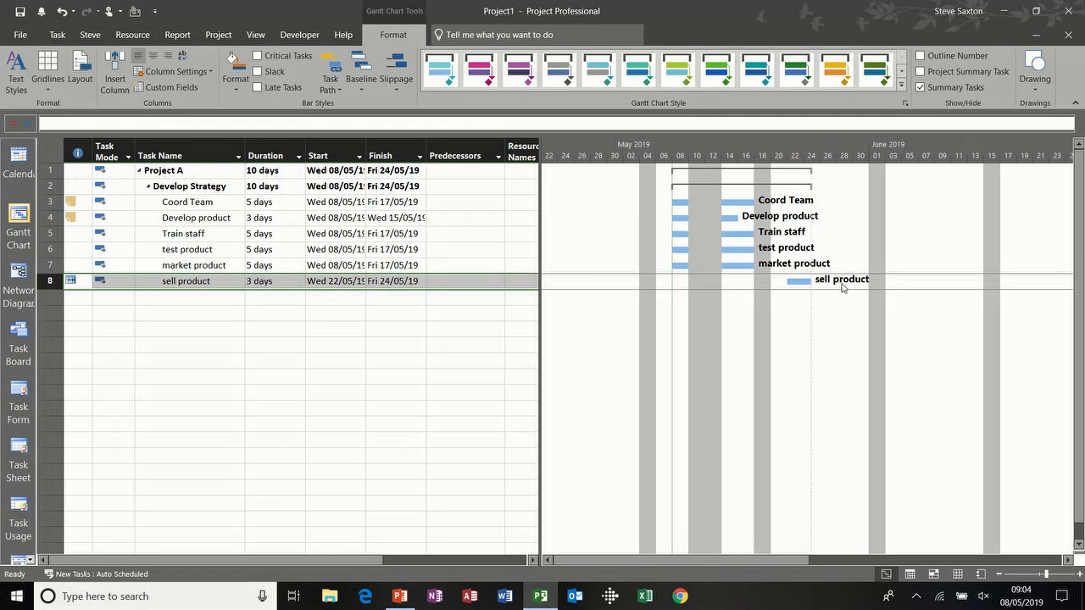
left_click_drag(801, 281, 799, 282)
mouse_move(800, 282)
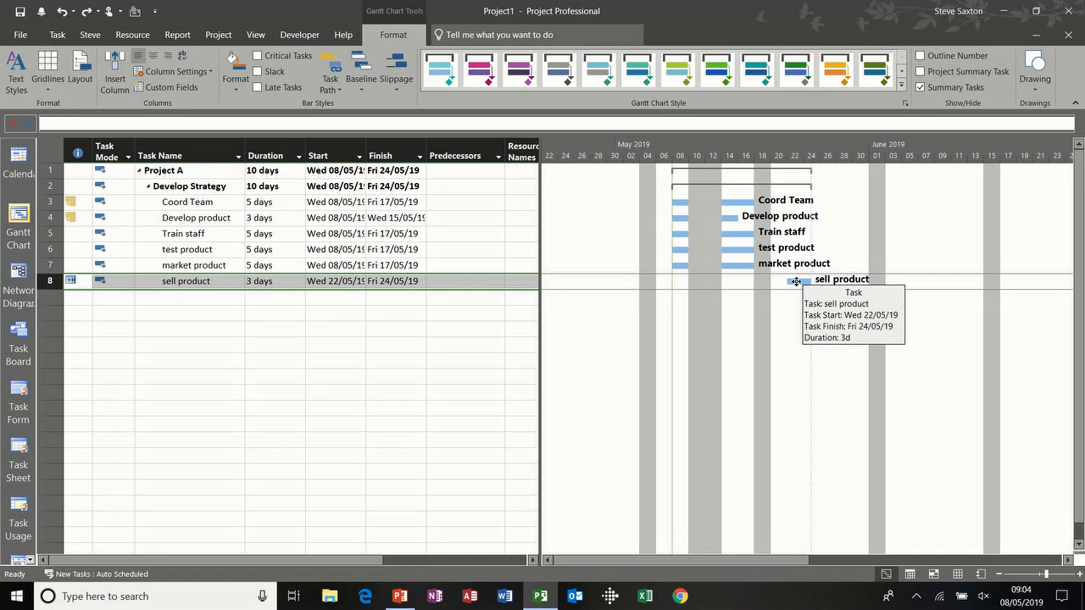
left_click(442, 281)
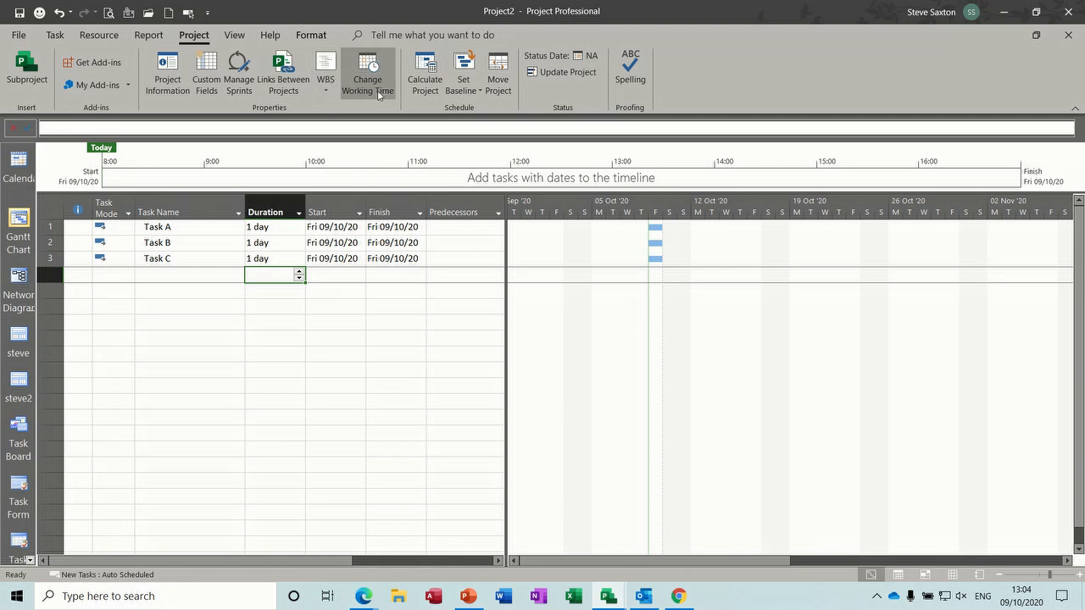
Open the working time settings of Project2 and review its calendar and scheduling options without changing them
left_click(368, 68)
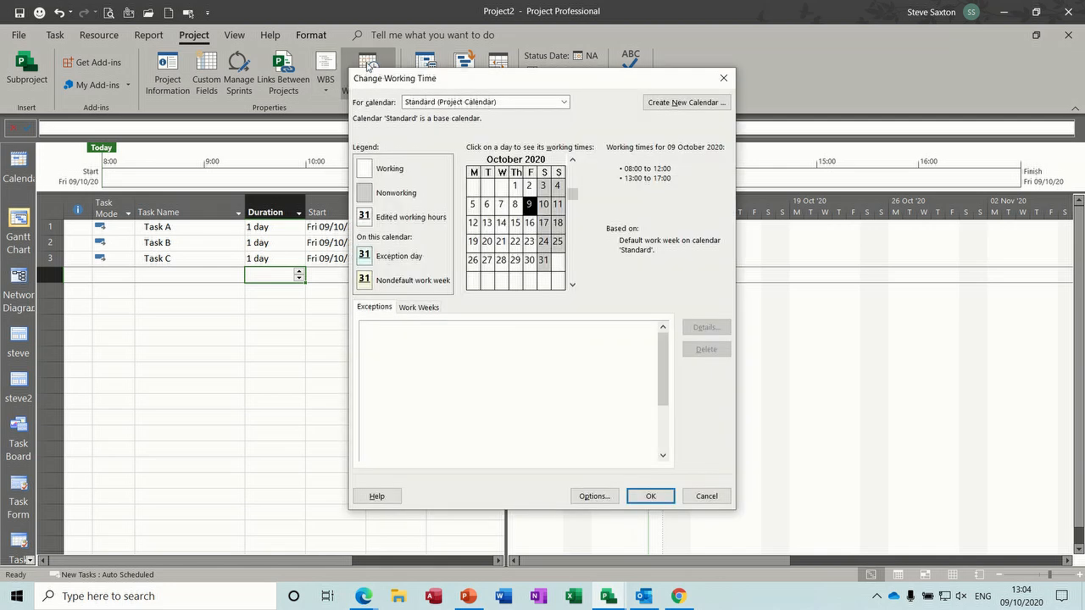
left_click_drag(501, 83, 360, 105)
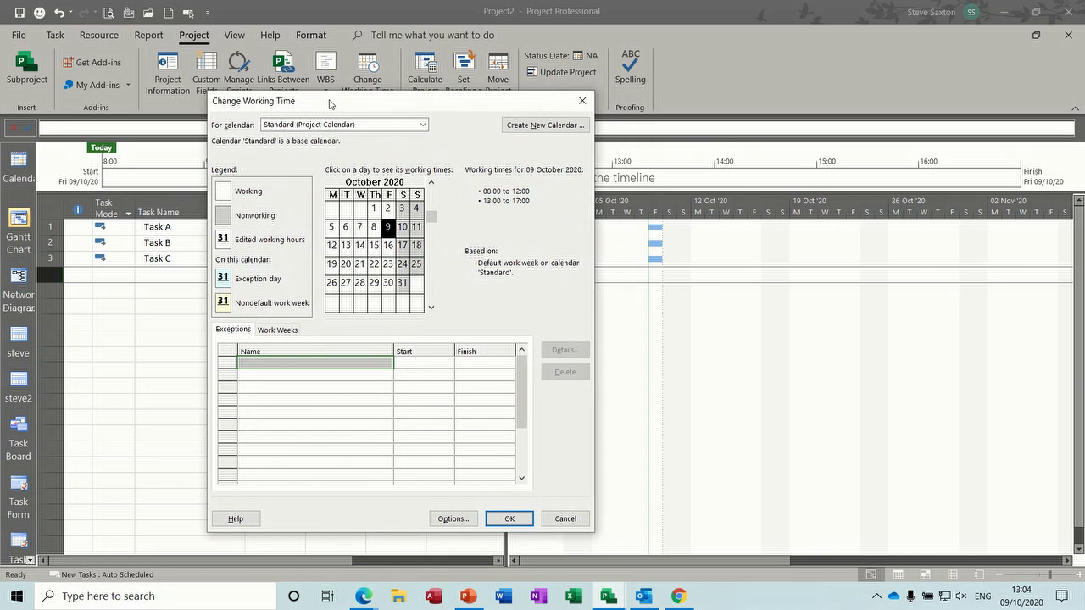
left_click(453, 519)
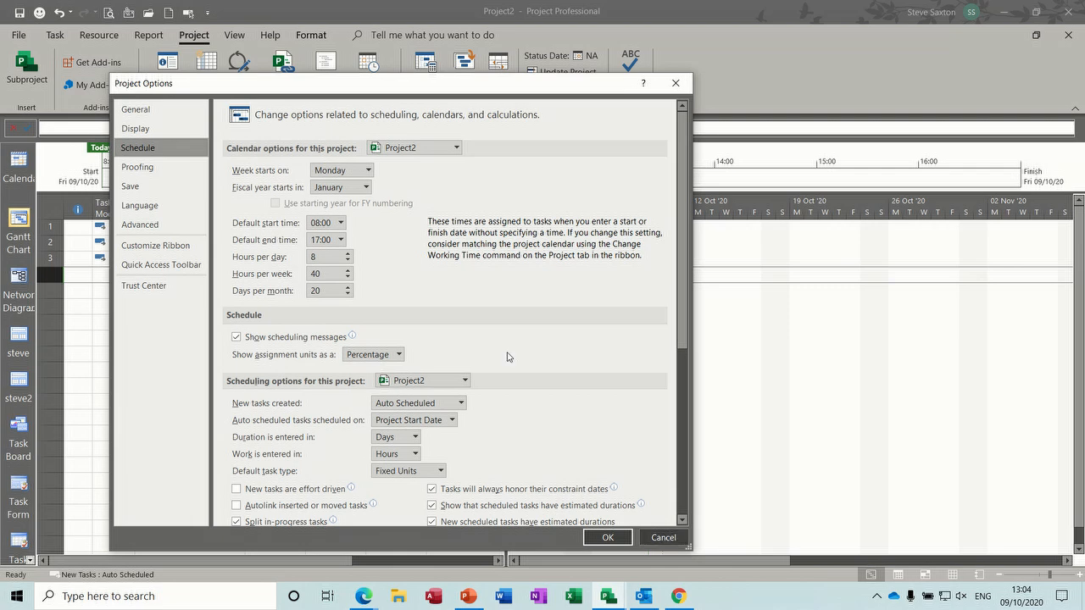
left_click(663, 538)
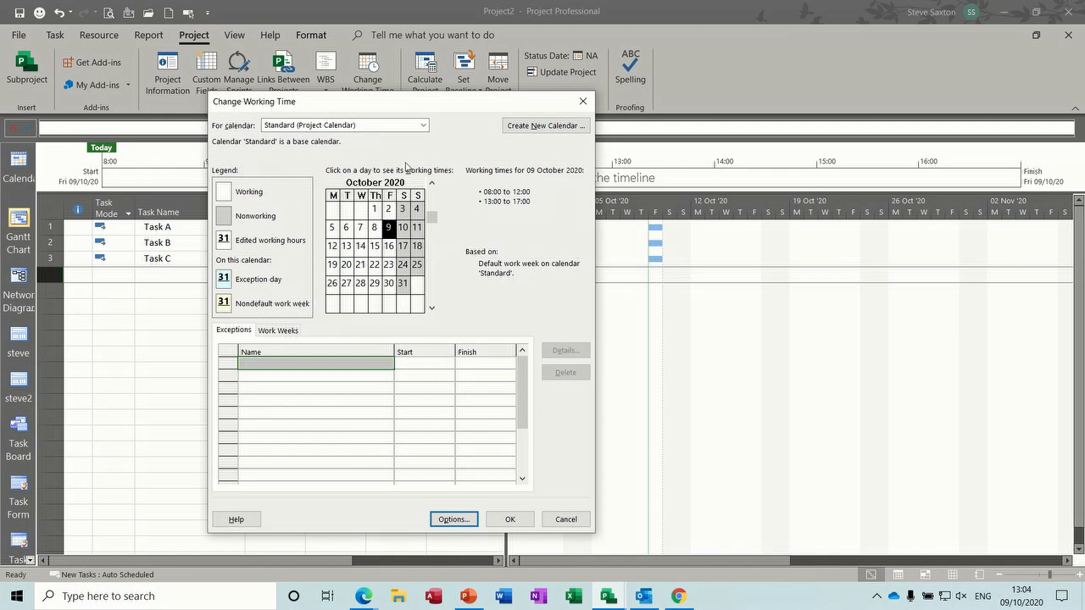
Review the available base calendars and the weekday and weekend working times in the Standard calendar's default work week
left_click(424, 126)
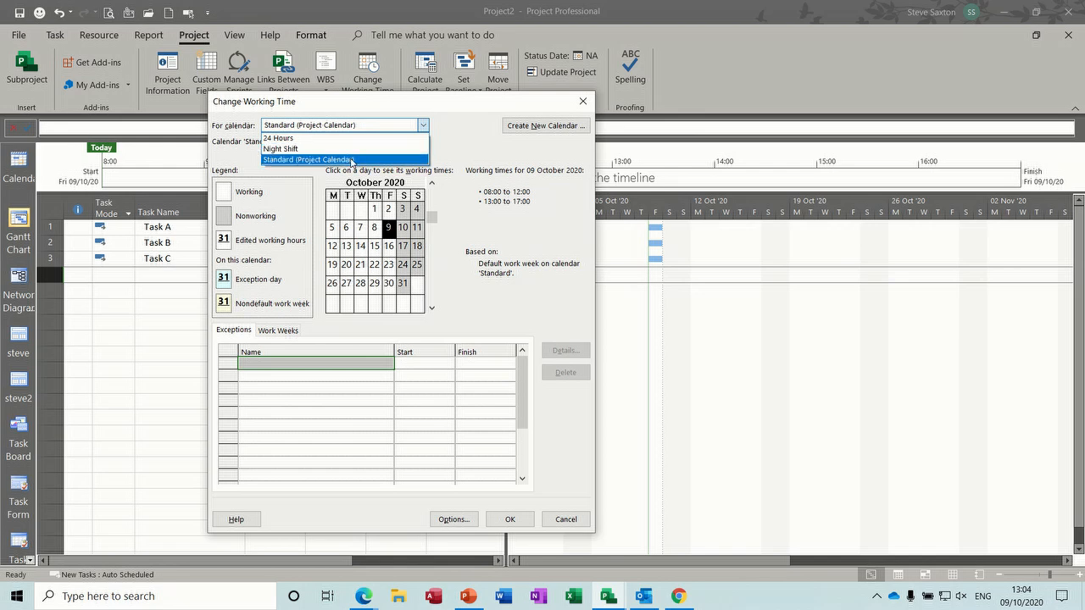
left_click(286, 333)
left_click(286, 334)
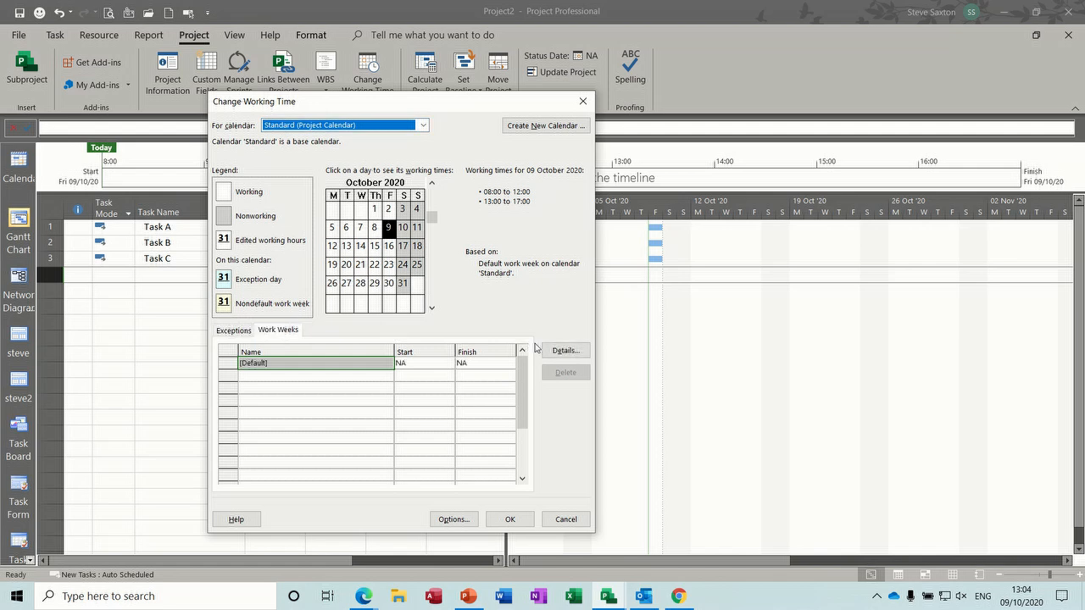
left_click(564, 350)
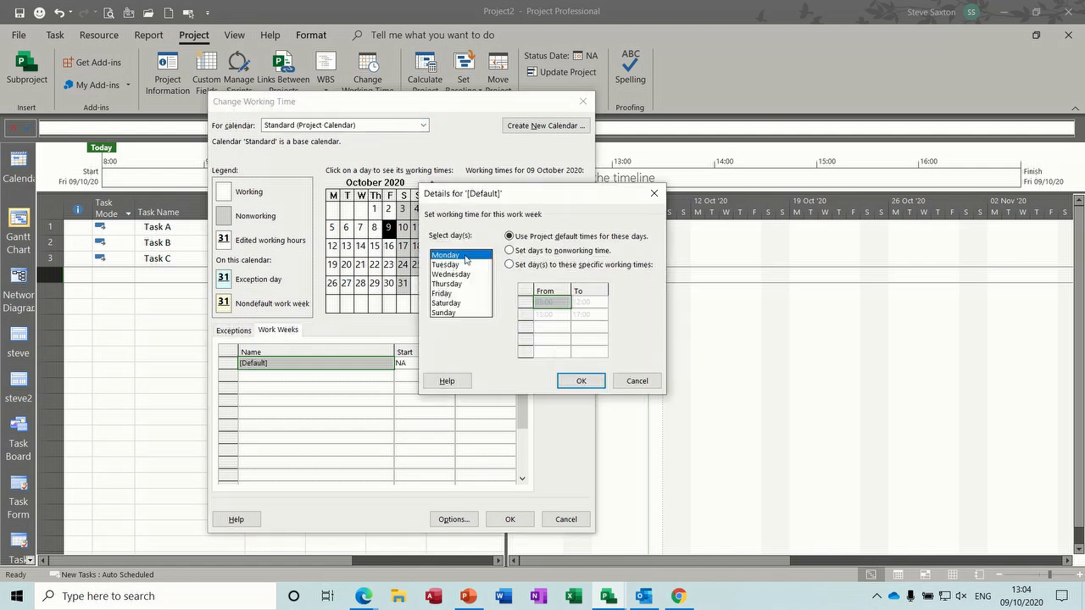
left_click_drag(451, 256, 453, 293)
left_click(457, 302)
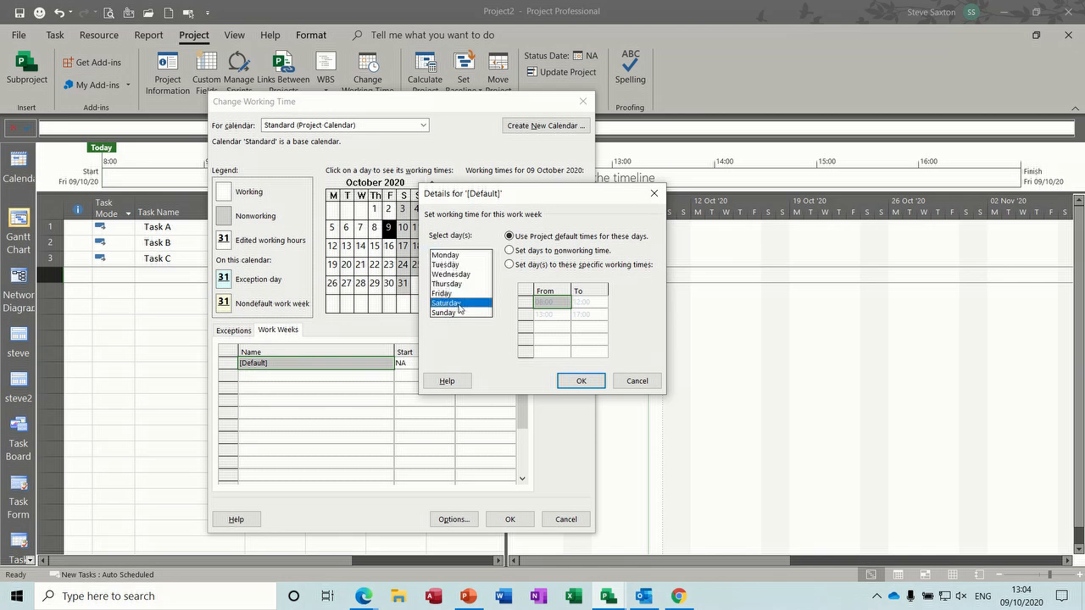
left_click(446, 314)
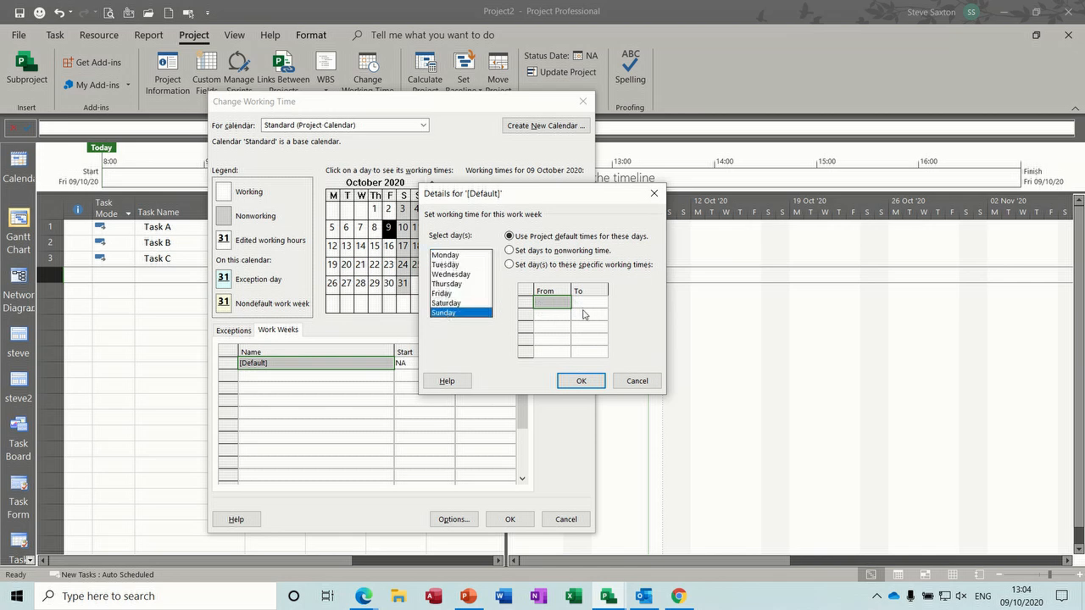
left_click(459, 255)
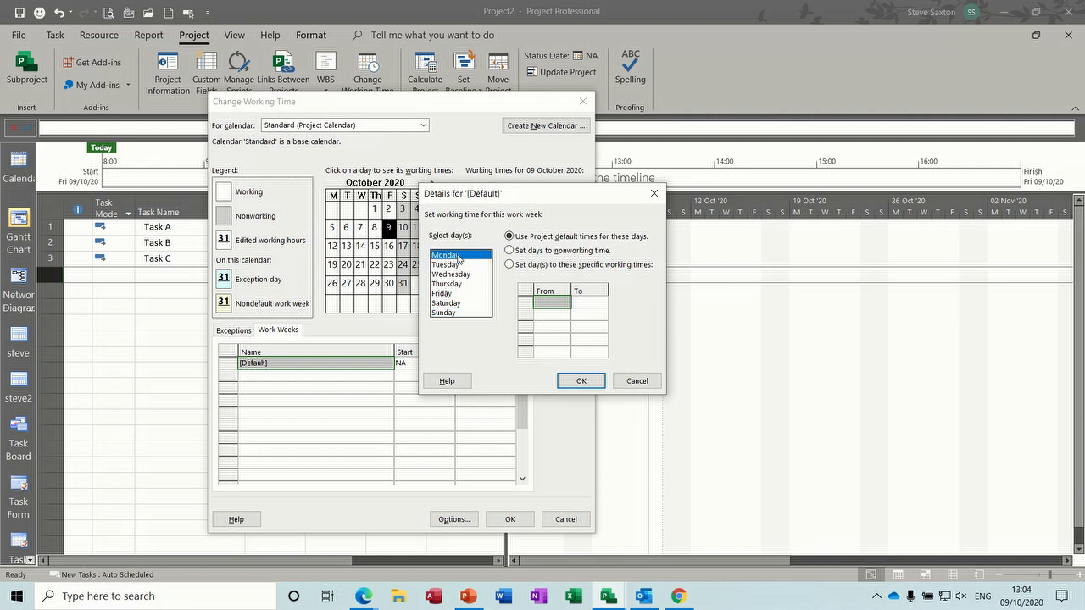
left_click(631, 380)
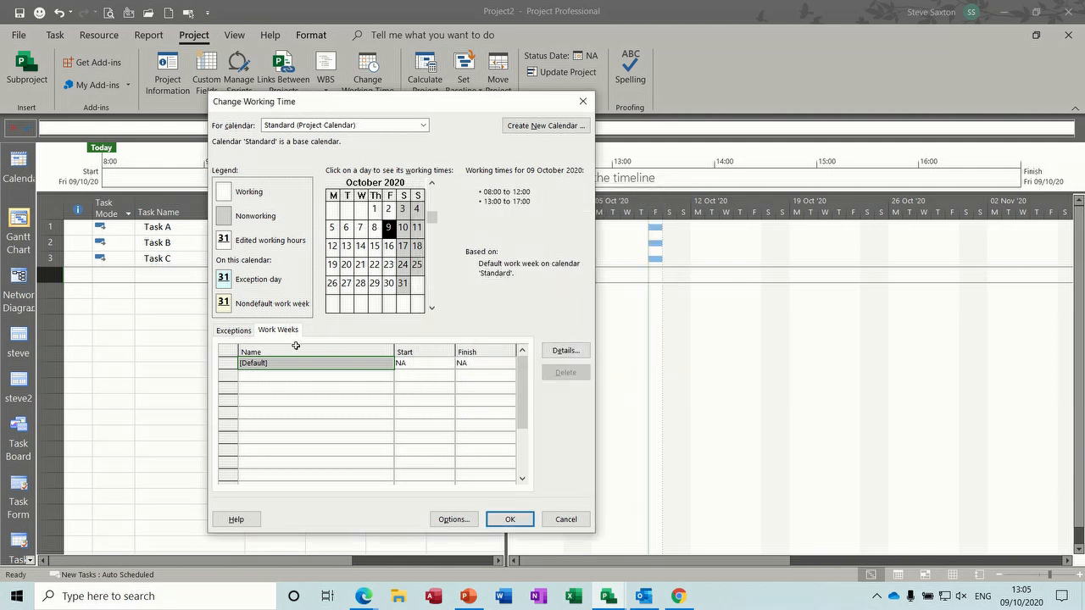
Check the Standard calendar's exceptions list and return to its work weeks
left_click(234, 330)
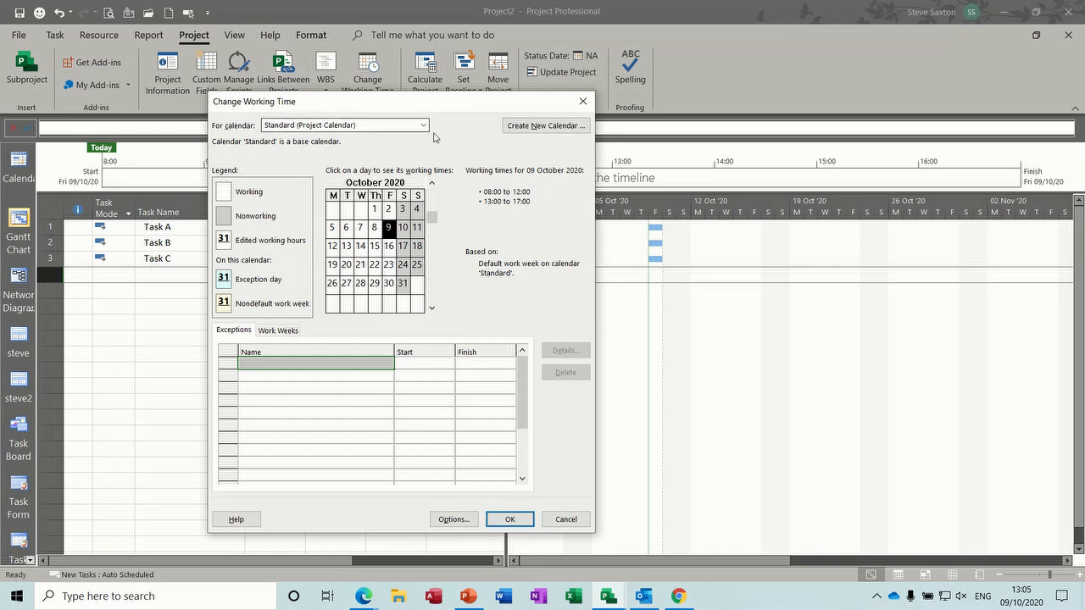
left_click(233, 332)
left_click(276, 332)
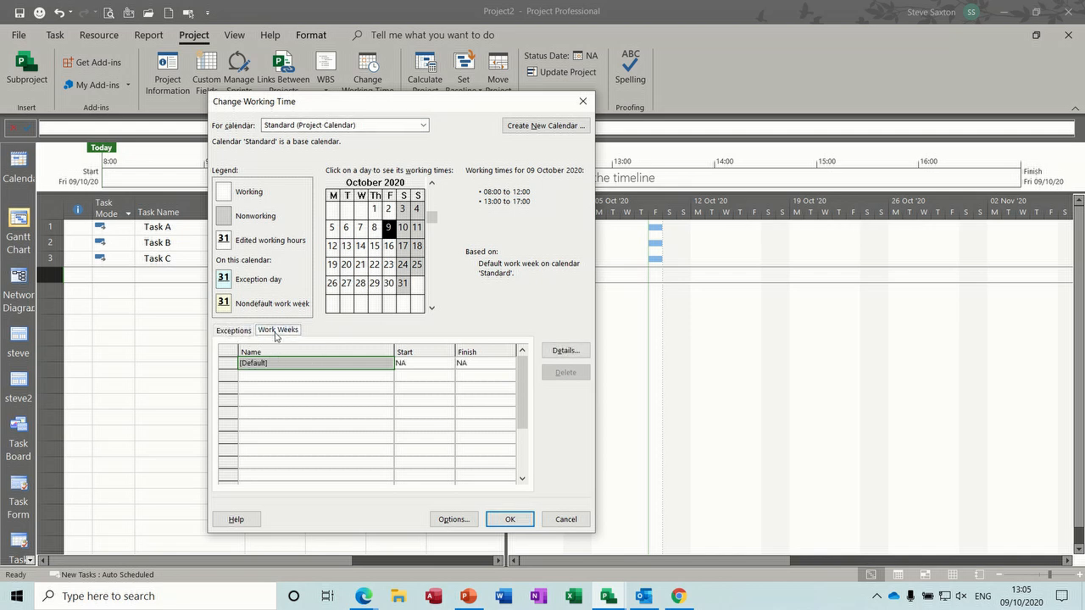
Add a Standard calendar exception named Xmas running from 23/12/2020 to 28/12/2020
left_click(234, 331)
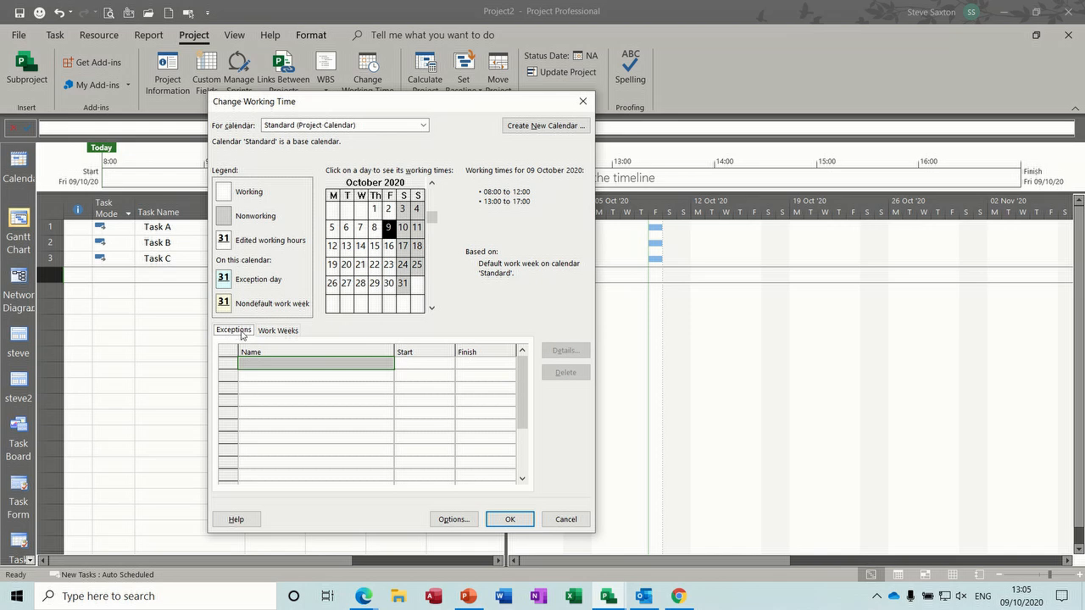
left_click(272, 365)
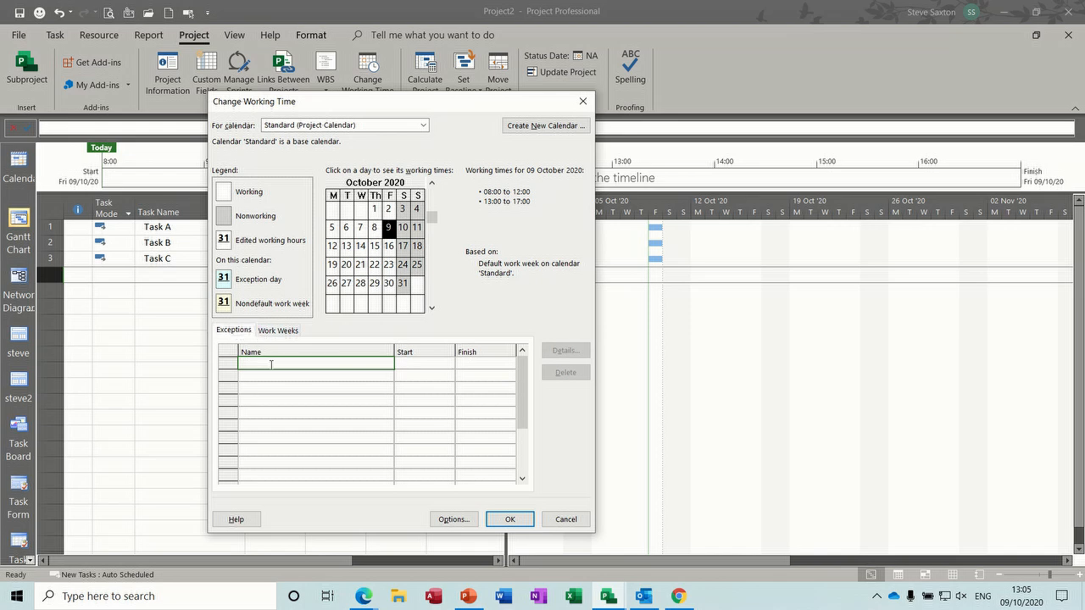
type("Xmas")
left_click(414, 362)
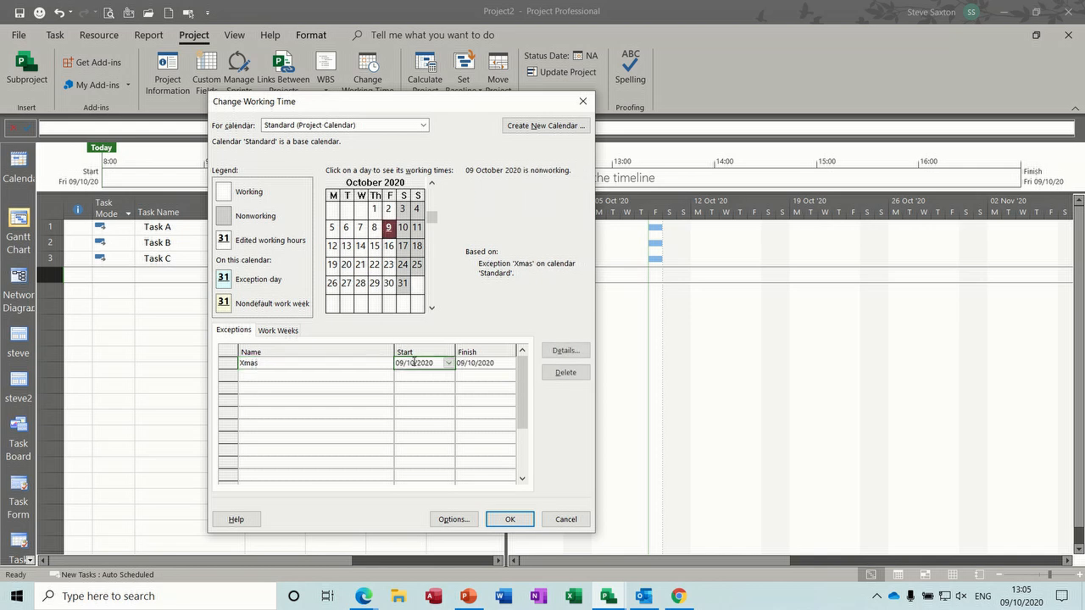
left_click(448, 362)
left_click(447, 378)
left_click(447, 379)
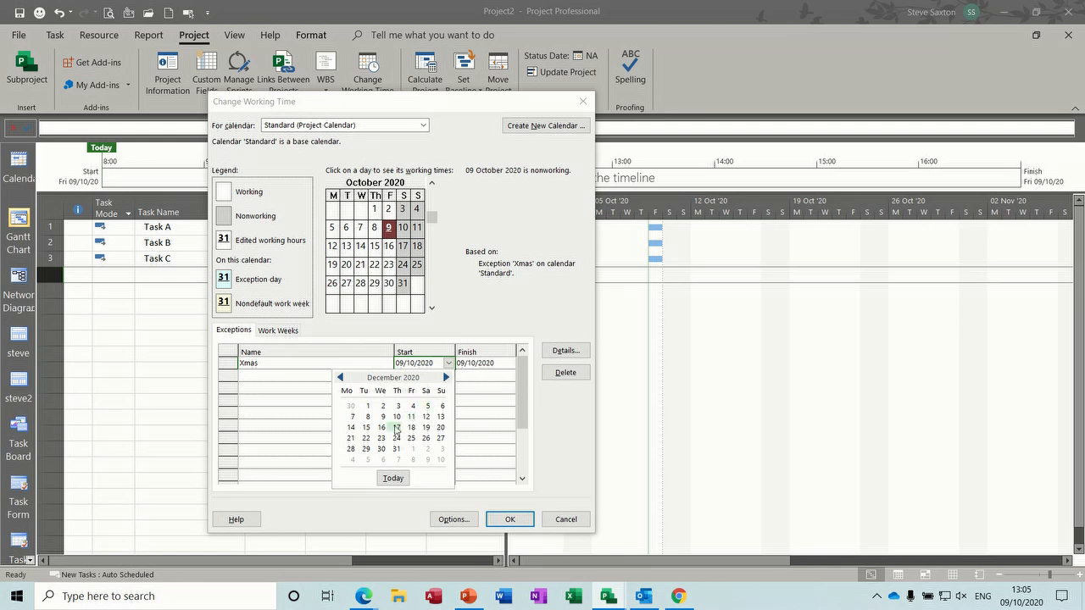
left_click(381, 439)
left_click(485, 363)
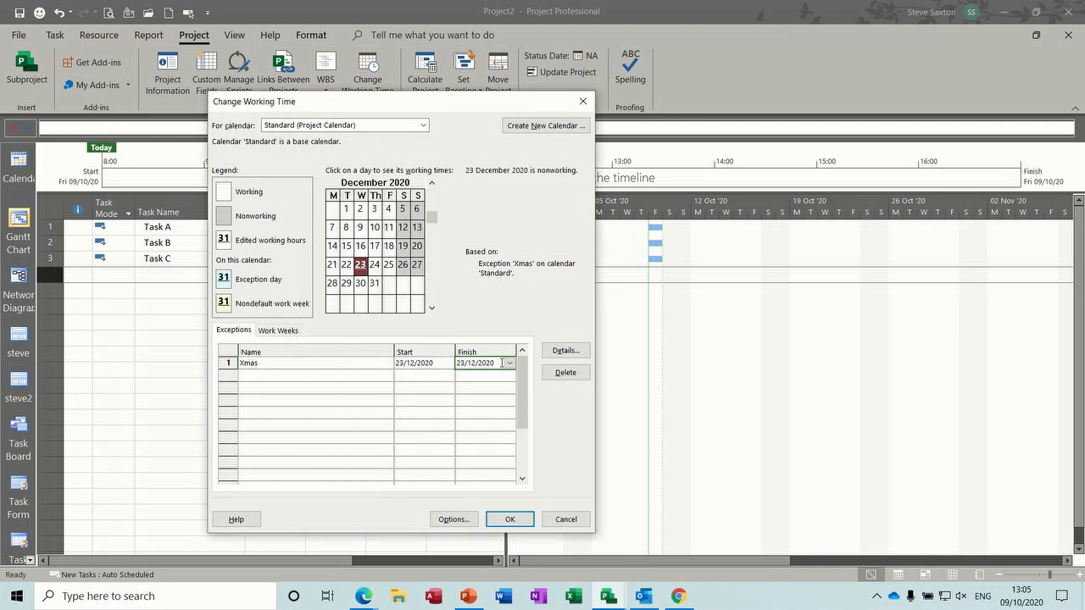
left_click(509, 362)
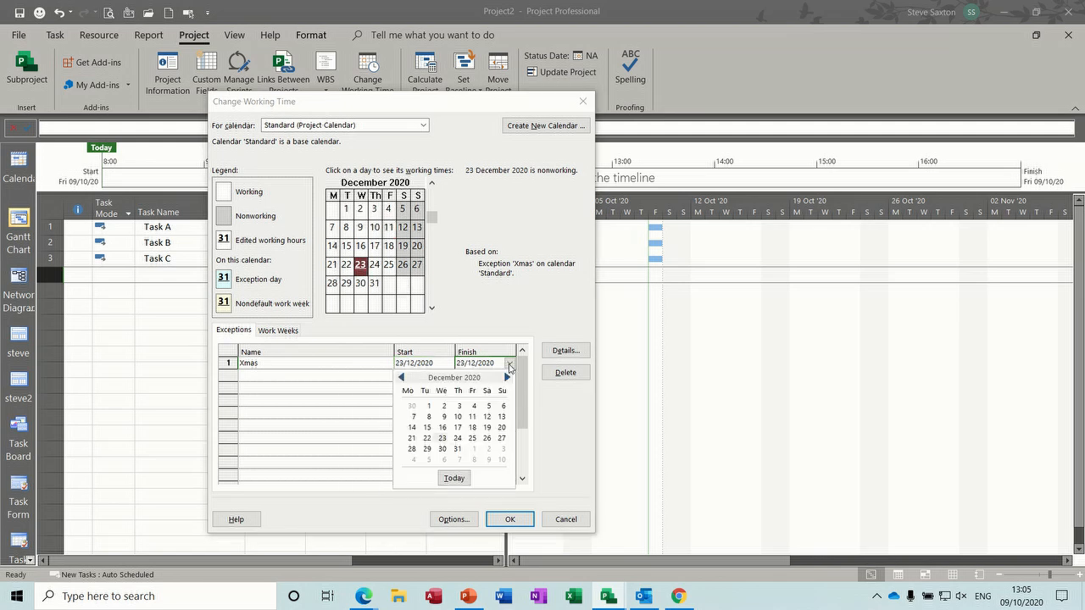
left_click(412, 448)
left_click(337, 379)
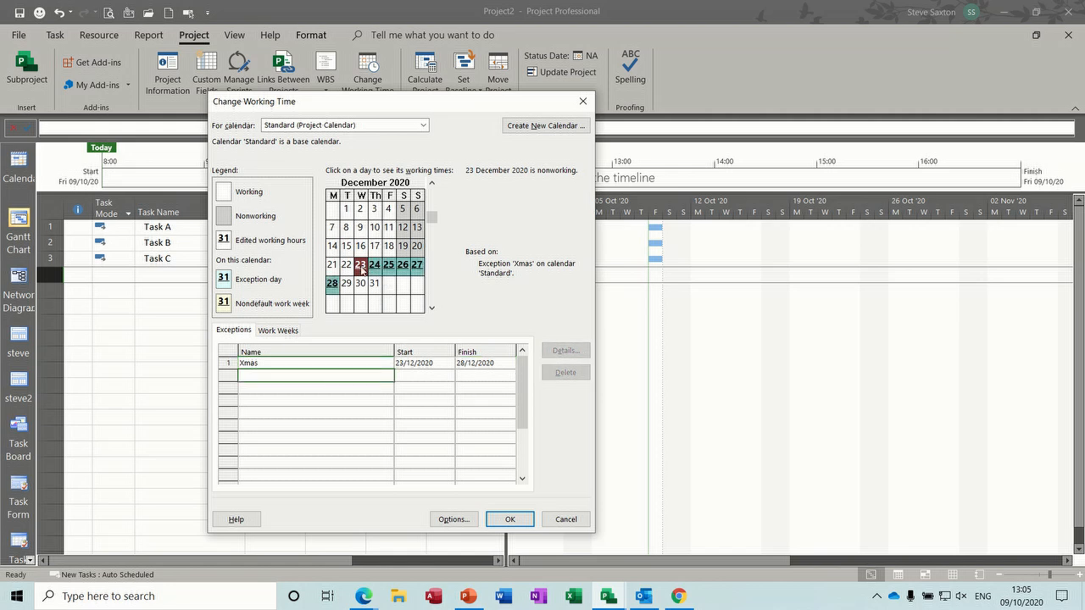
Check the working times on 22, 23 and 24 December 2020 in the Standard calendar
left_click(372, 266)
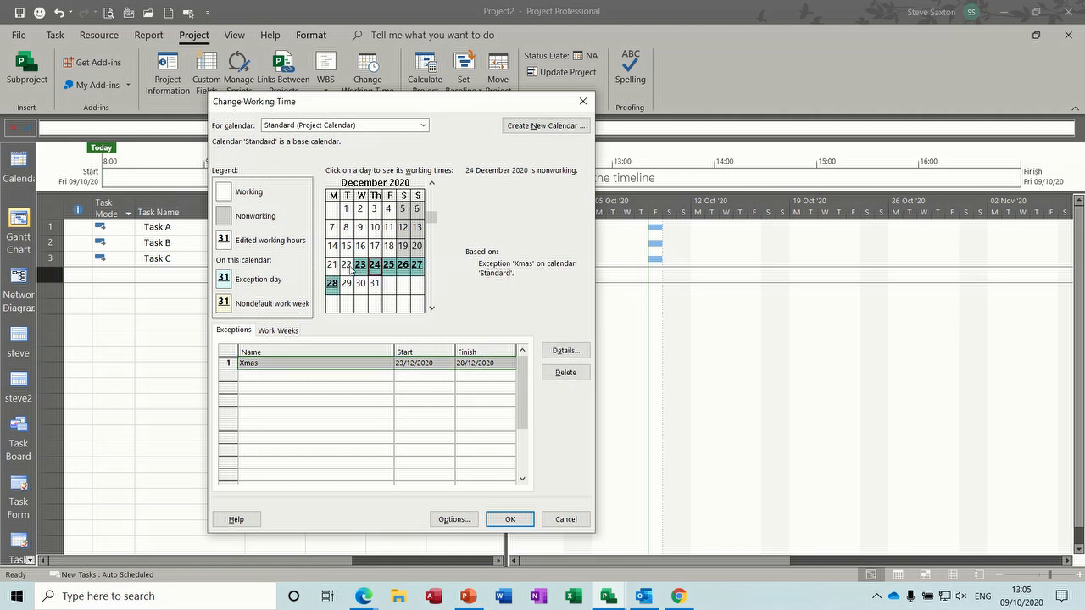
left_click(346, 265)
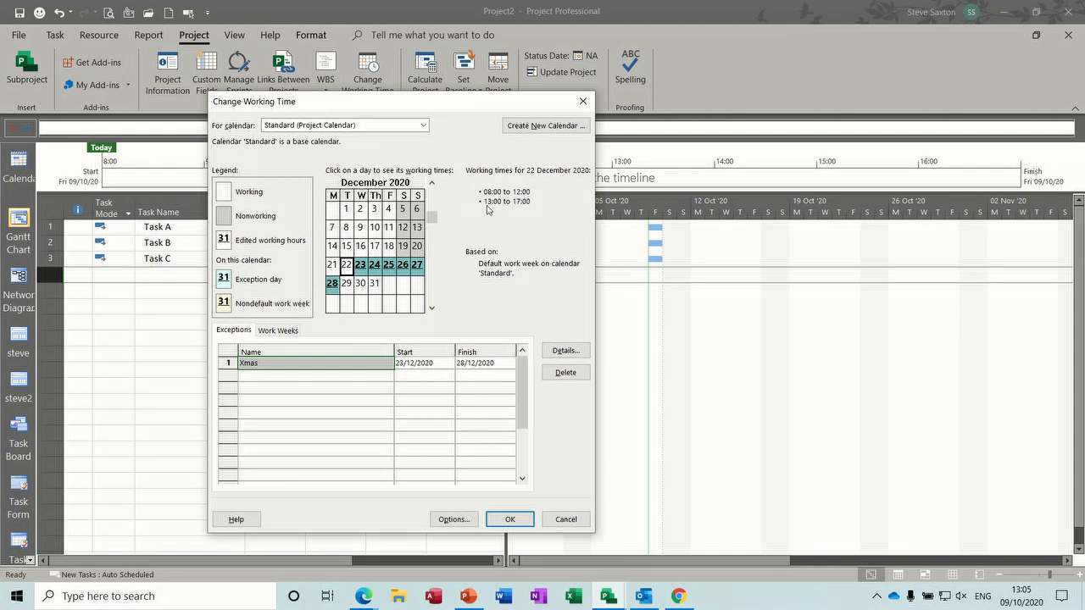
left_click(363, 268)
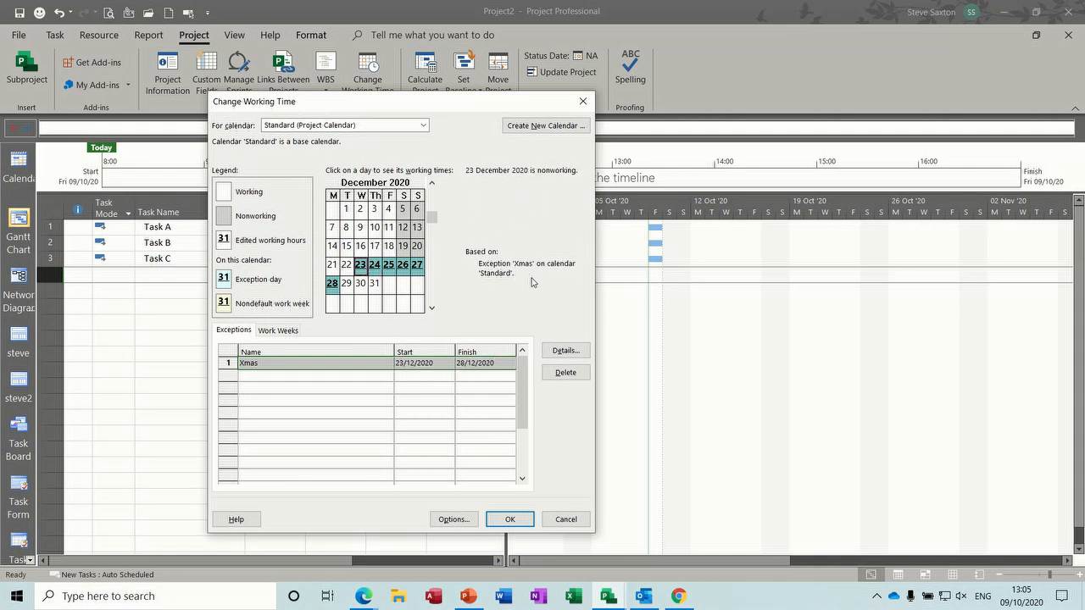
Look at the day settings of the Standard calendar's default work week and close them without changes
left_click(290, 333)
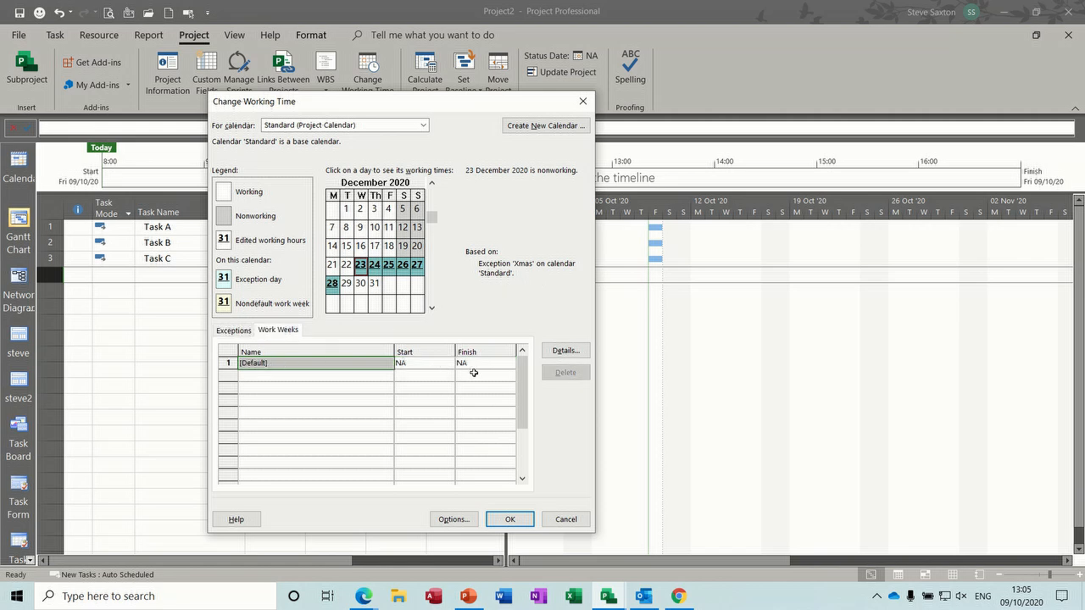
left_click(566, 350)
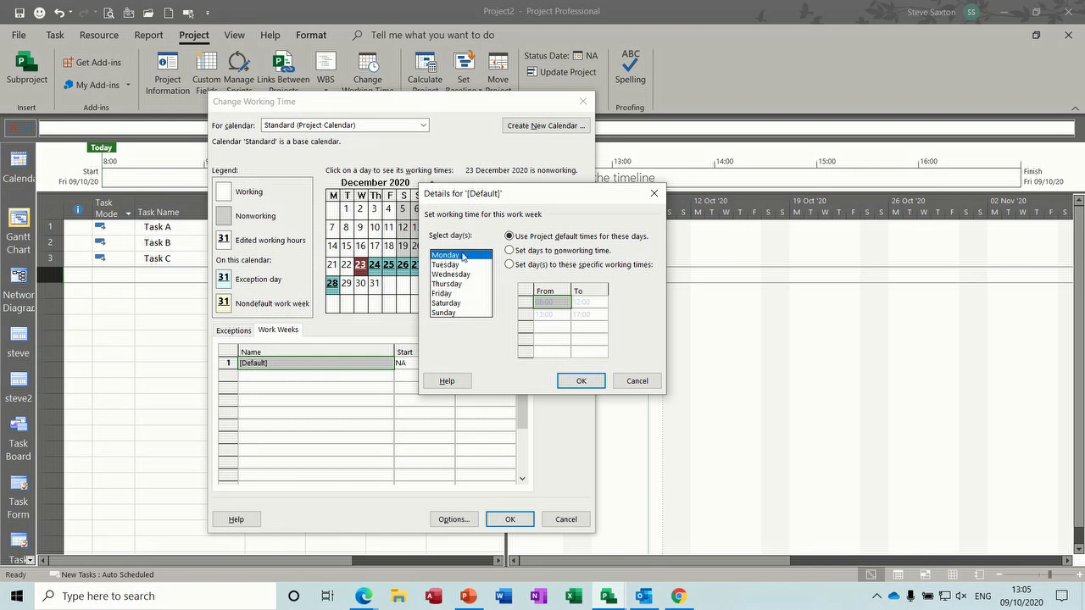
left_click(637, 382)
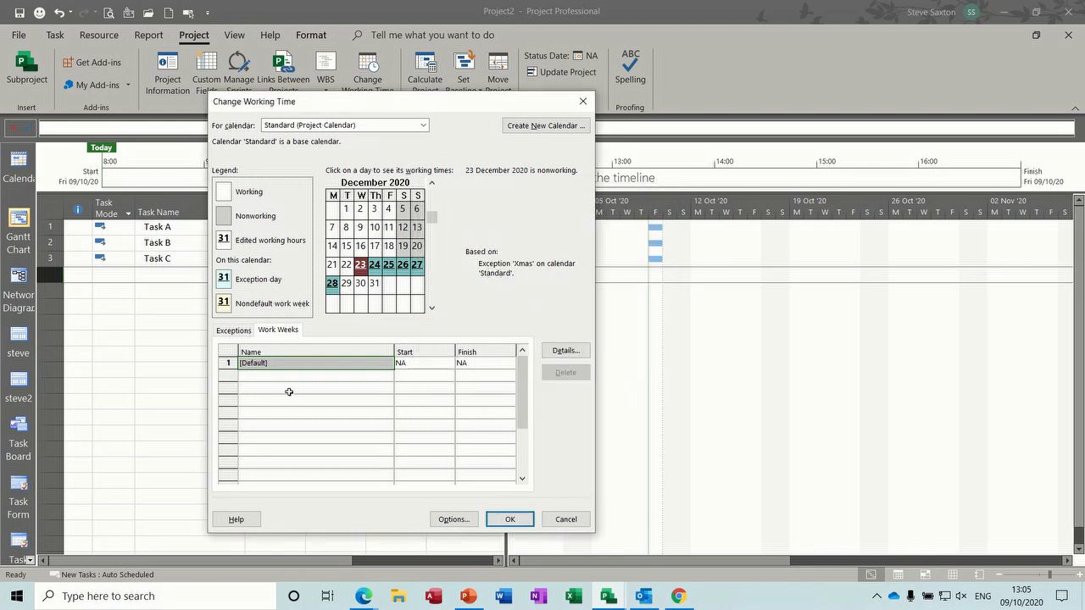
Add a work week named Summer to the Standard calendar, starting on 01/06/2021
left_click(280, 376)
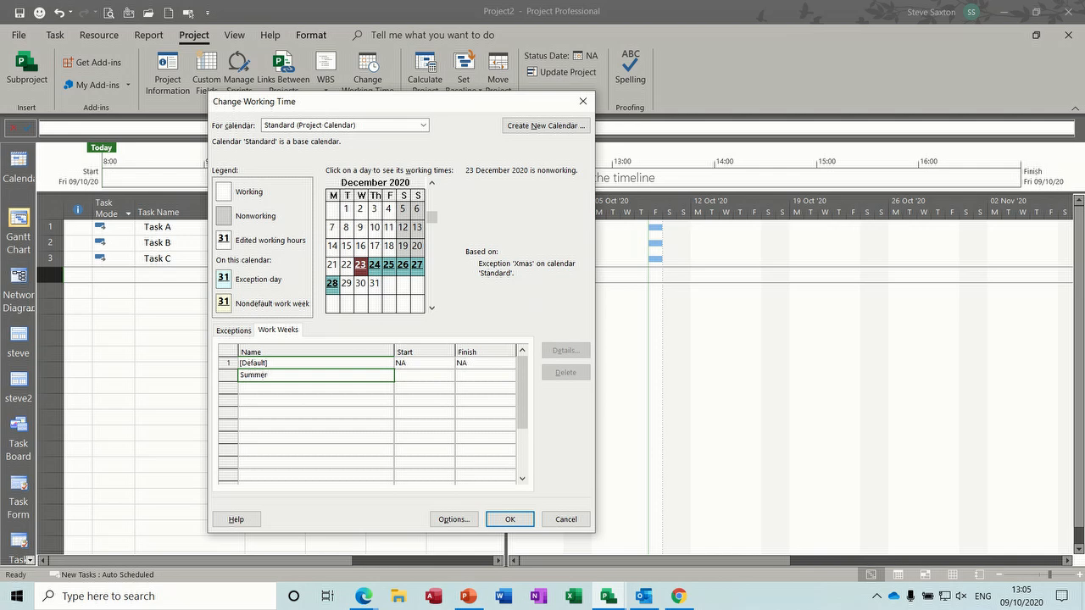
left_click(434, 378)
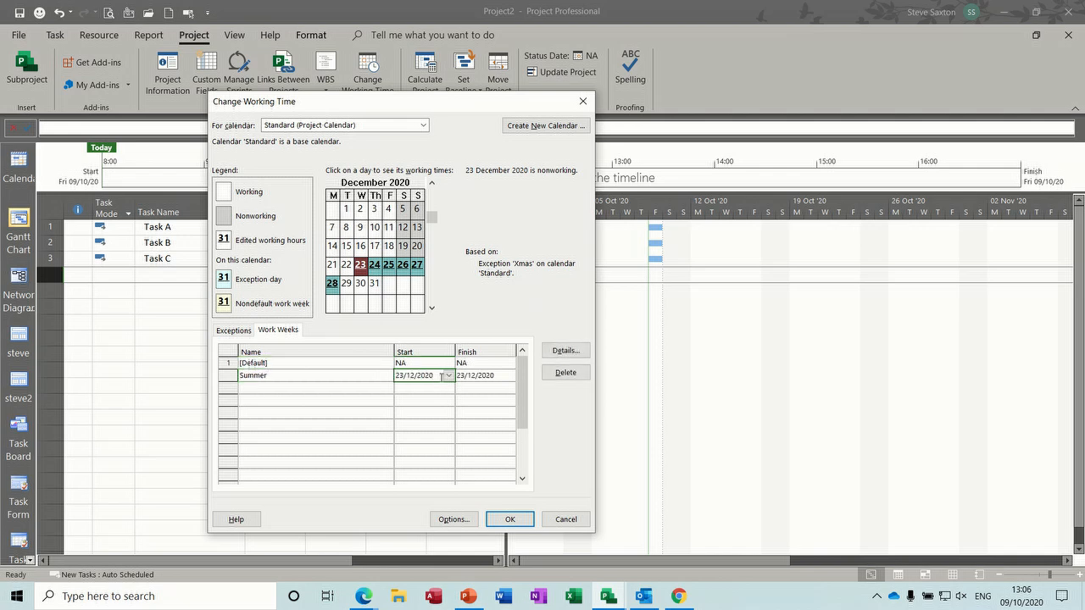
left_click(449, 378)
left_click(448, 390)
left_click(448, 390)
left_click(447, 390)
left_click(448, 390)
left_click(448, 390)
left_click(447, 390)
left_click(448, 390)
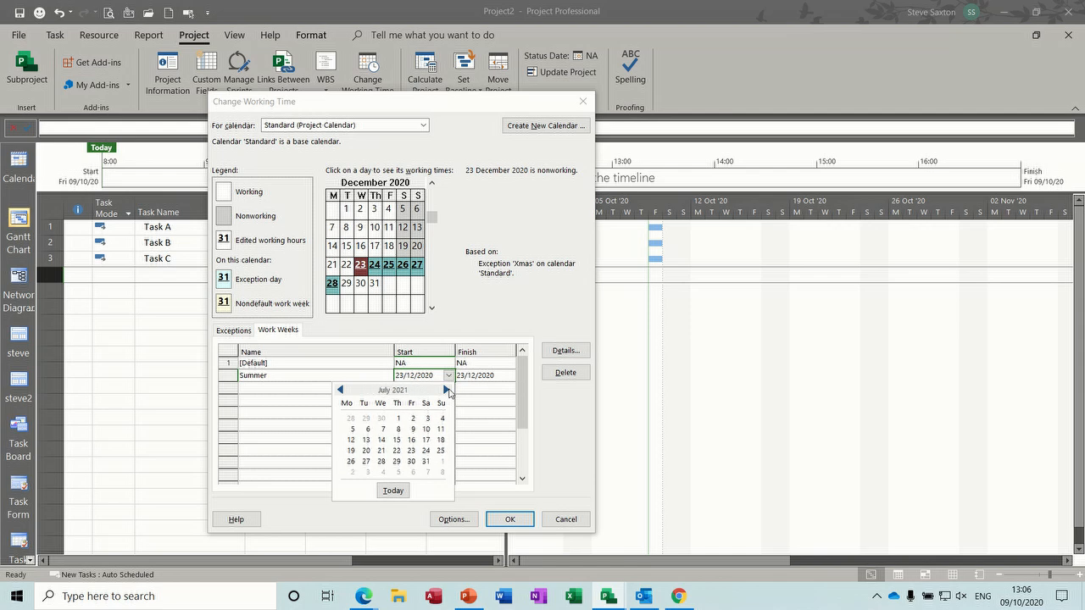
left_click(341, 391)
left_click(367, 418)
Set the Summer work week's finish date to 01/10/2021
left_click(487, 373)
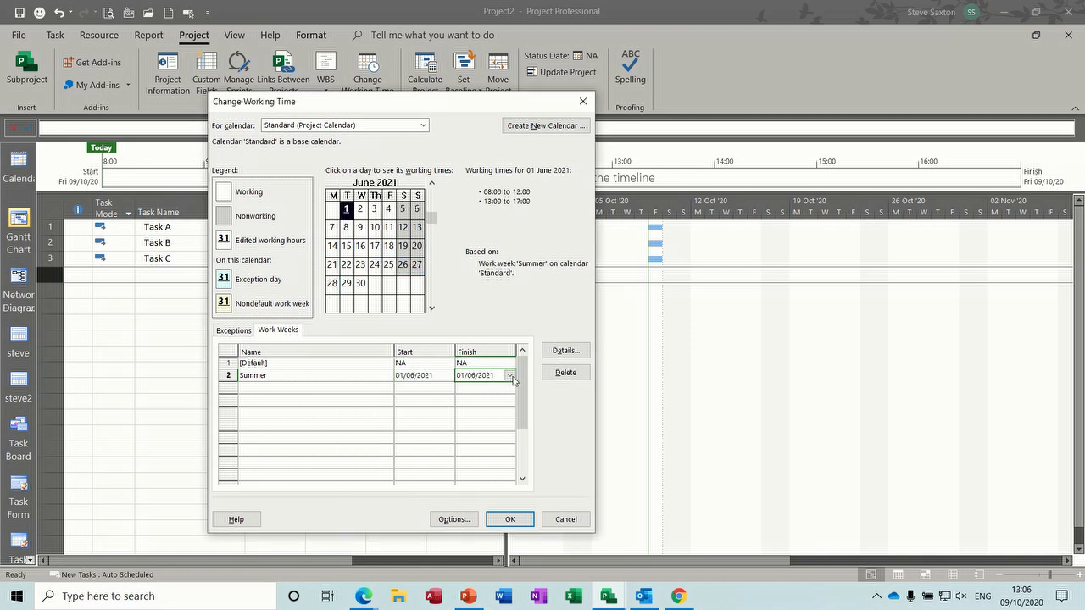
left_click(511, 376)
left_click(508, 390)
left_click(508, 390)
left_click(508, 390)
left_click(508, 390)
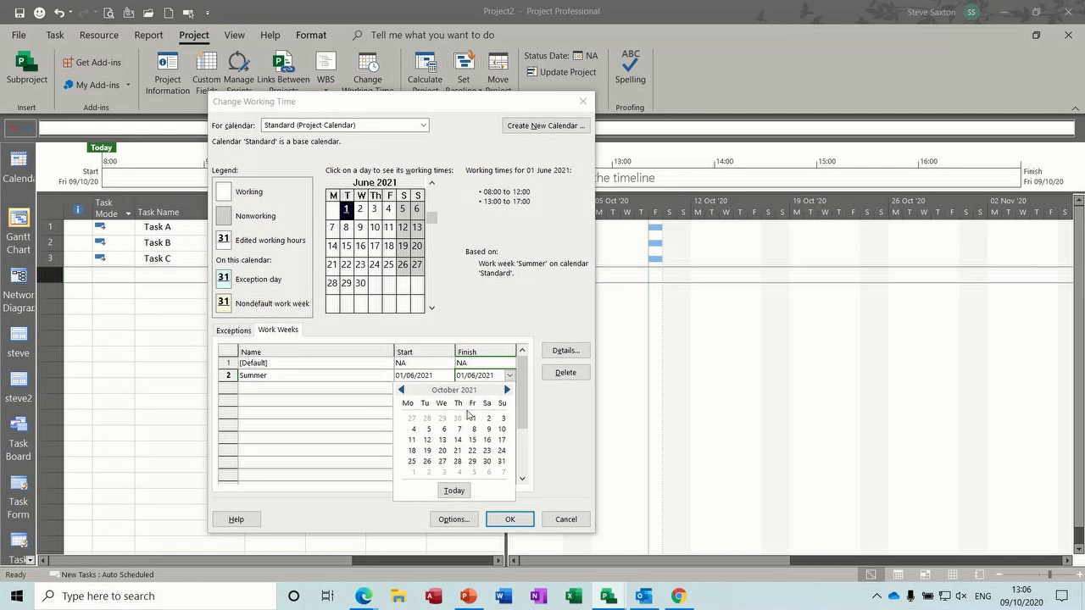
left_click(471, 418)
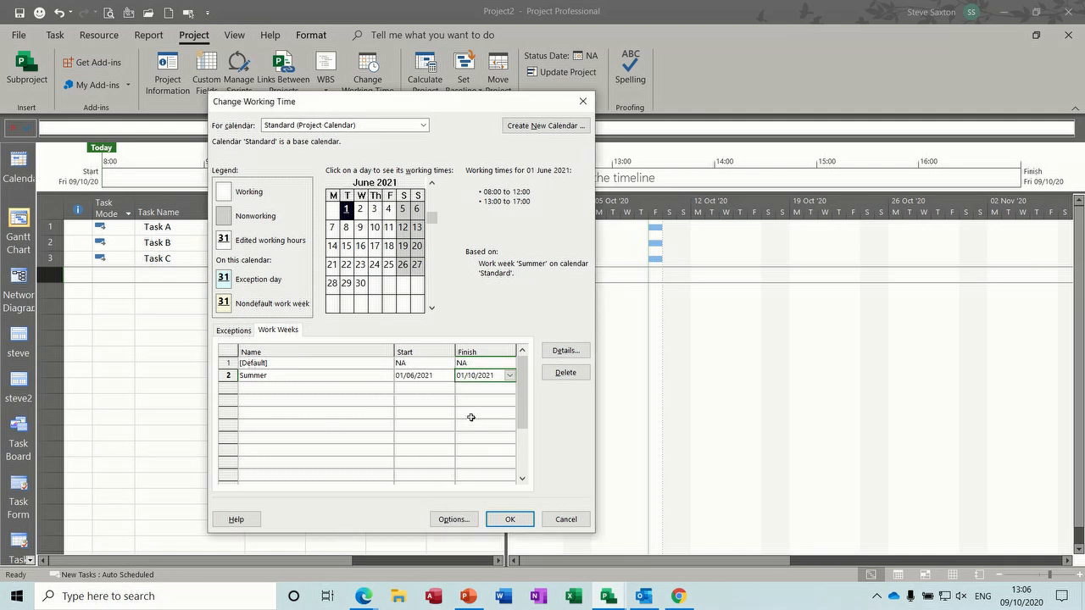
left_click(348, 378)
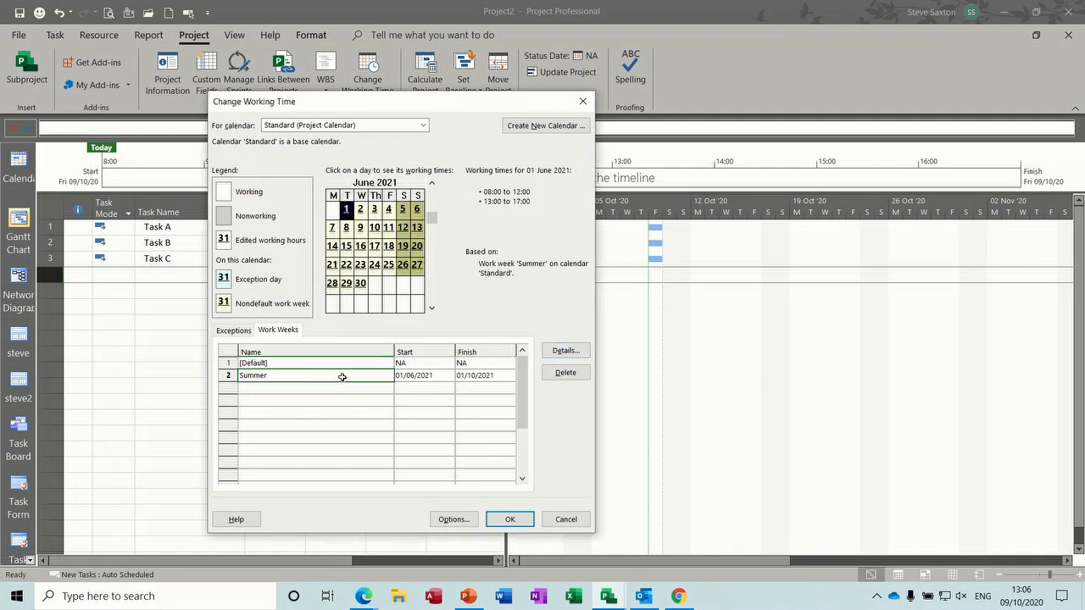
Give Monday to Friday of the Summer work week specific working times and remove the 13:00 to 17:00 shift
left_click(563, 351)
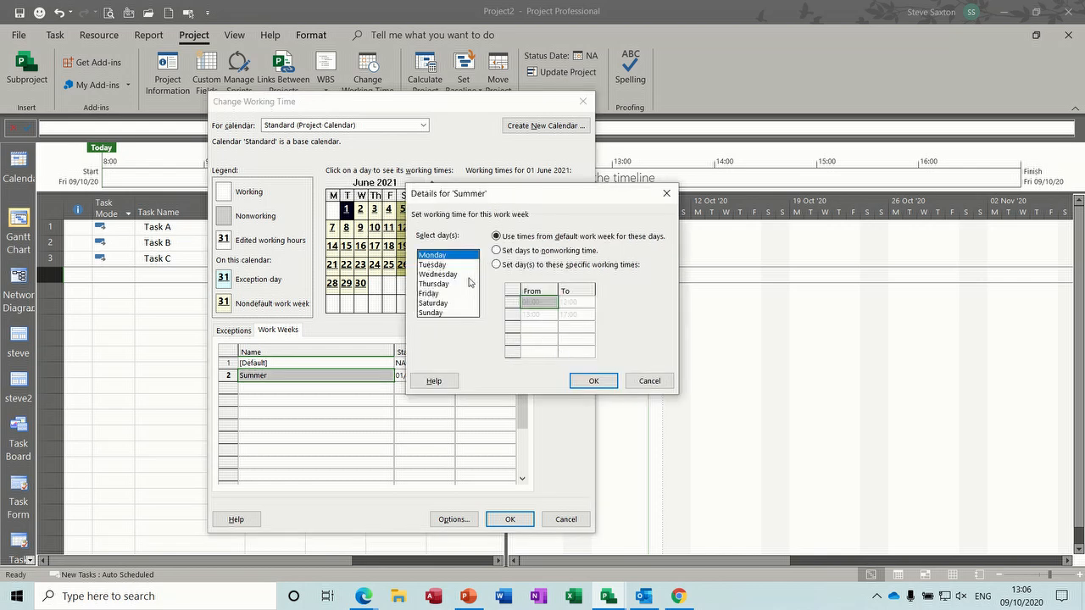
left_click_drag(436, 255, 439, 301)
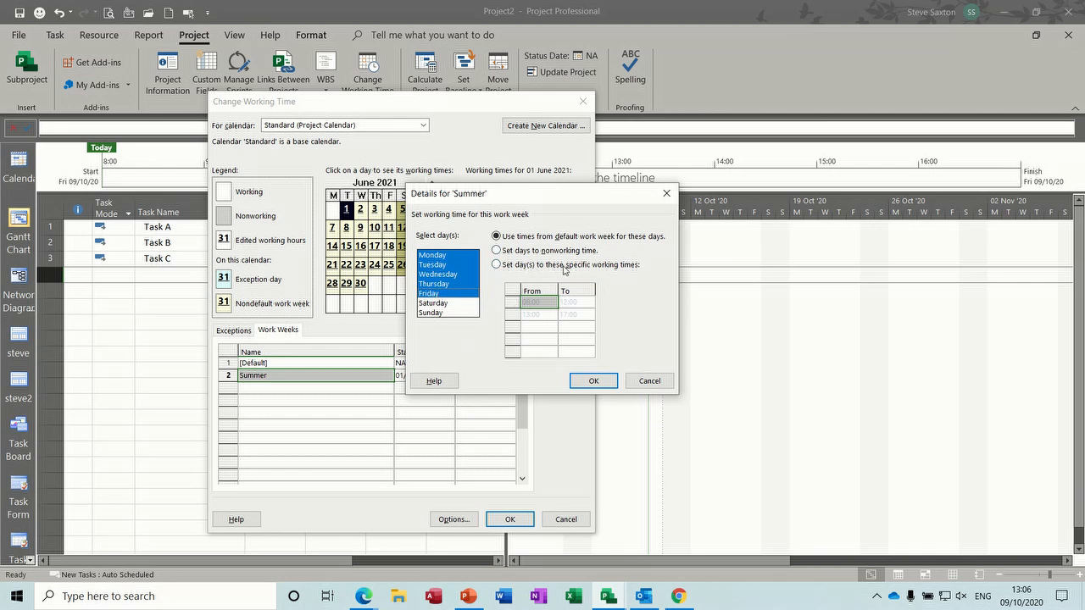
left_click(497, 265)
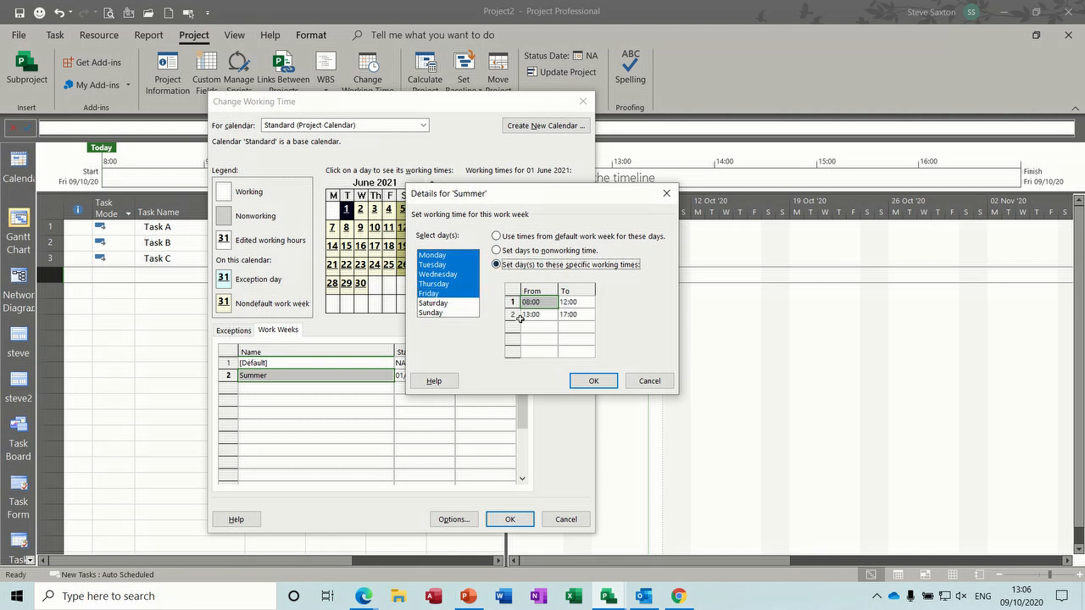
left_click(512, 315)
key("Delete")
Set the Summer weekdays' remaining shift to 06:00 to 14:00 and apply the work week details
left_click(528, 303)
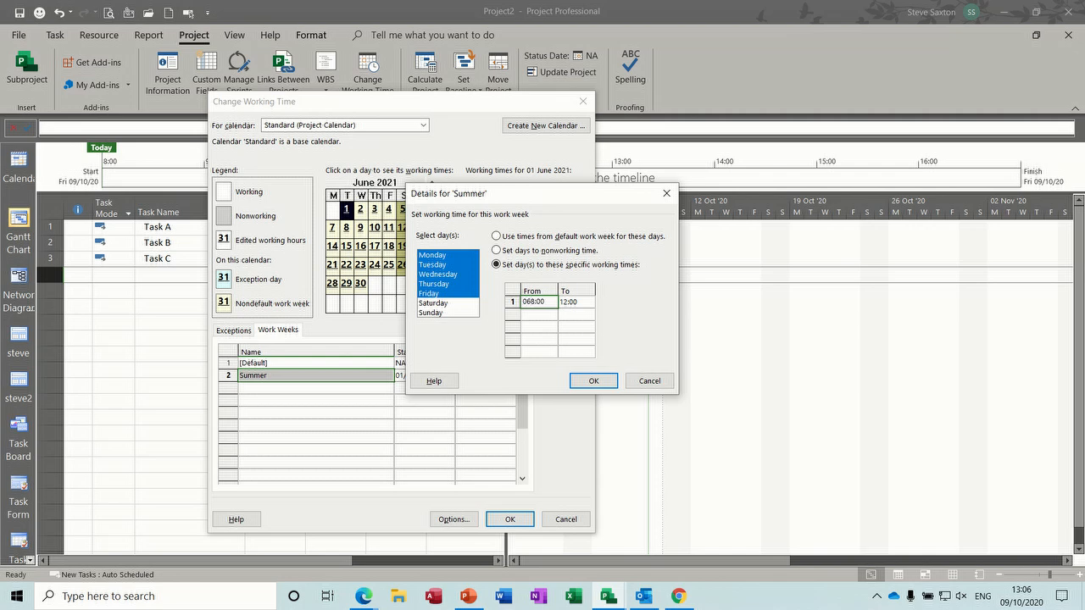
left_click(583, 303)
key("BackSpace")
left_click(547, 313)
left_click(593, 380)
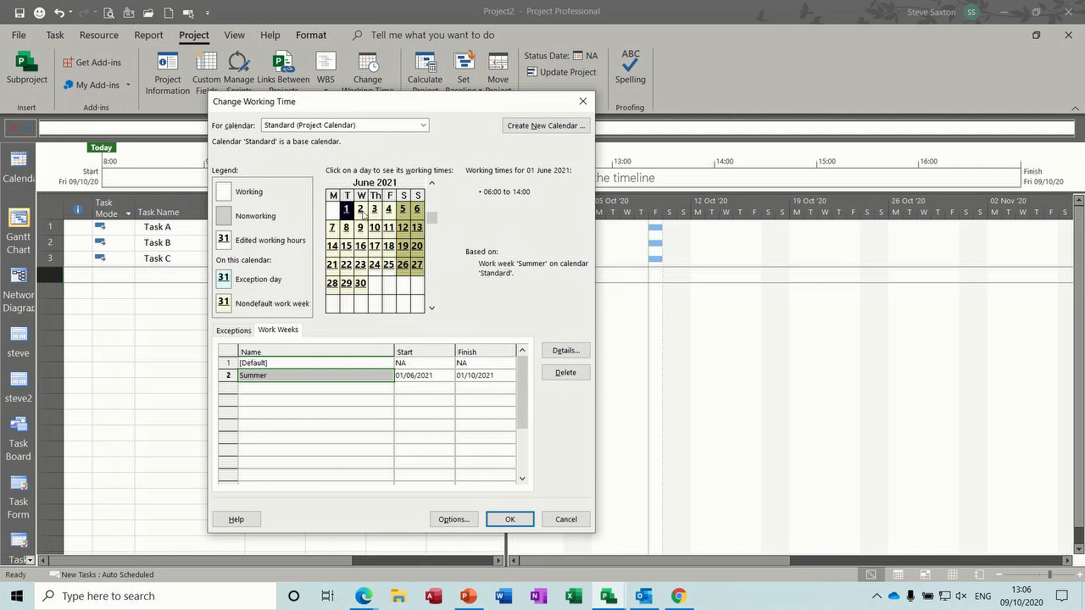
Review the Standard calendar's work weeks and exceptions and save the working time changes
left_click(306, 363)
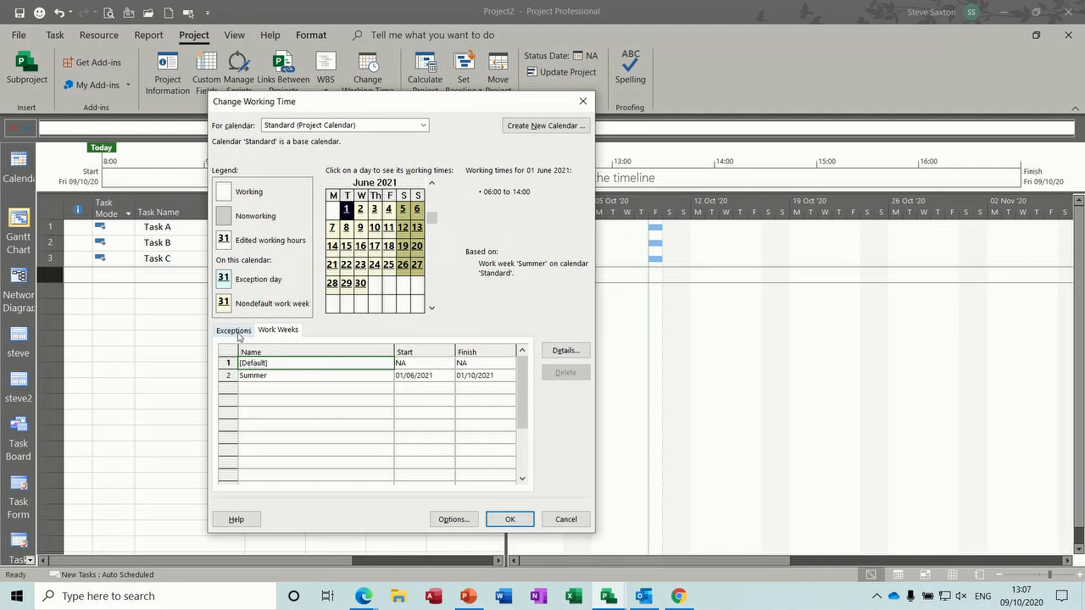
left_click(231, 334)
left_click(265, 378)
left_click_drag(266, 386, 291, 382)
left_click(507, 518)
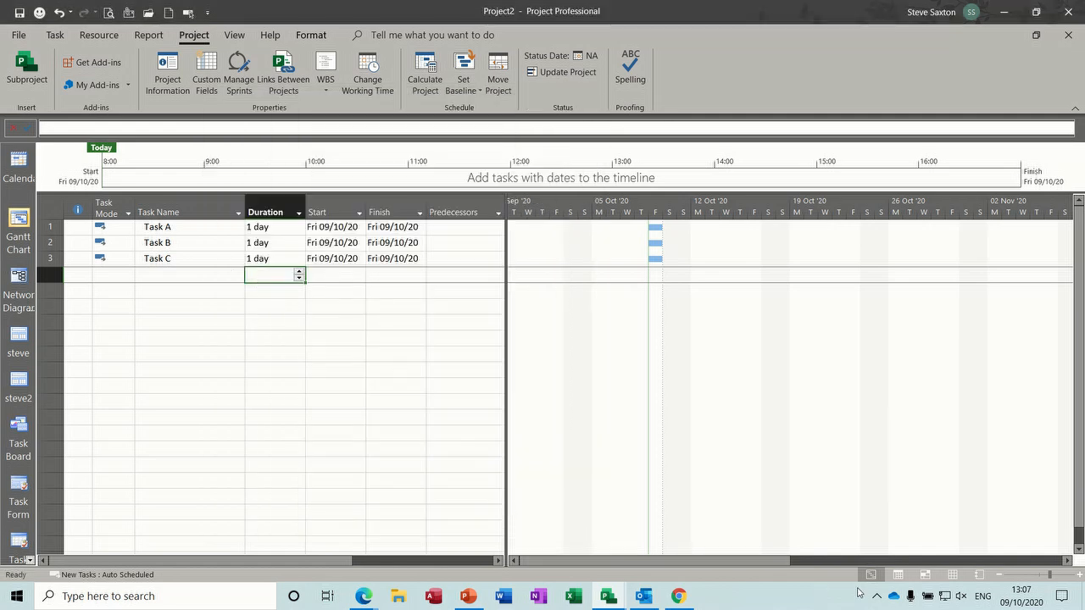
Switch to the Resource Sheet and add a resource by entering the person's first name
left_click(951, 575)
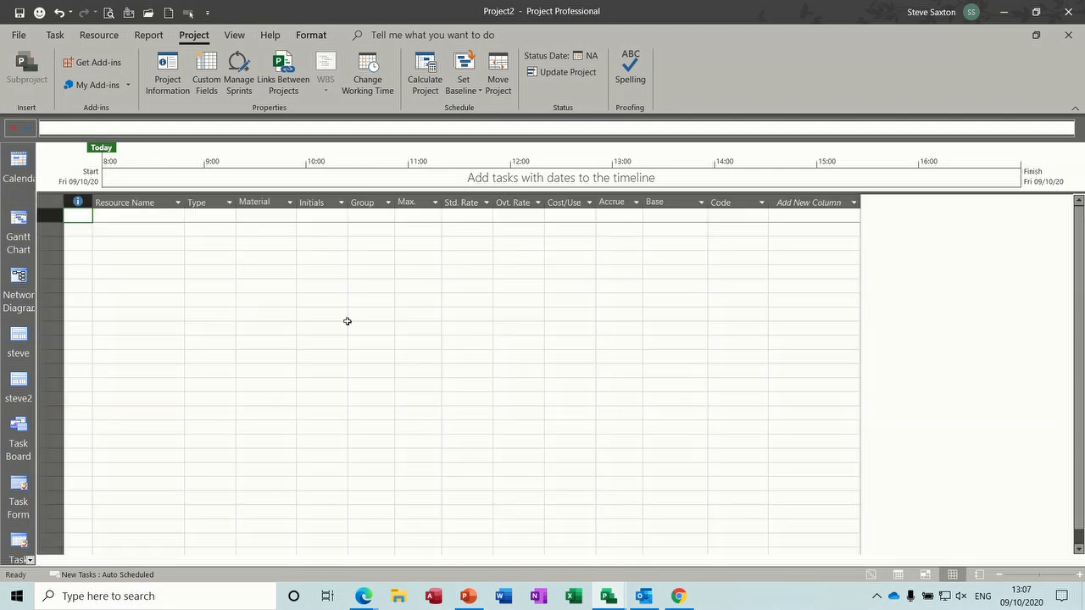
type("Bob")
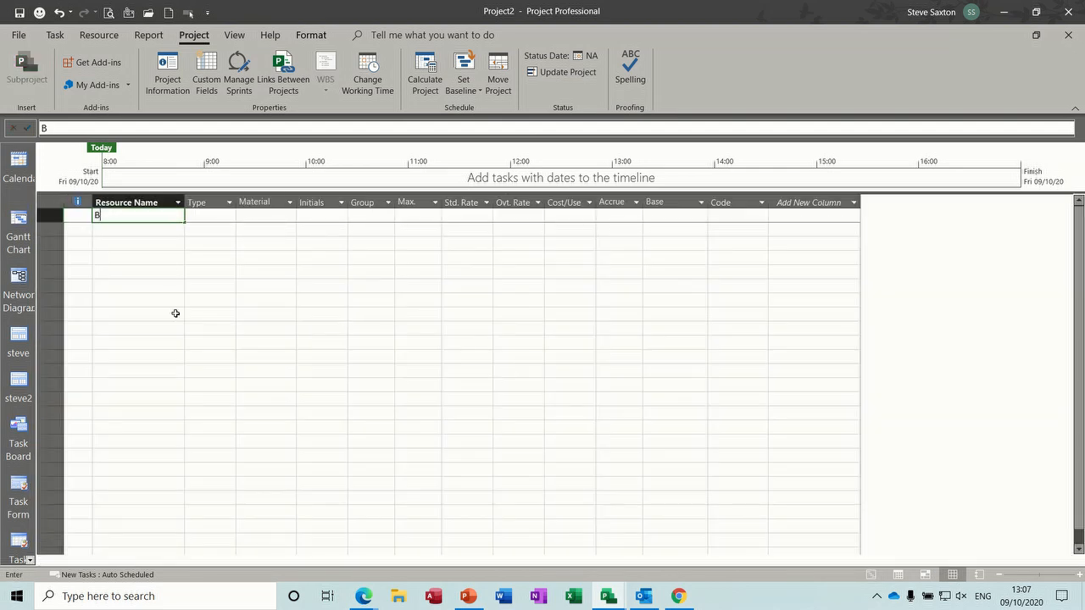
left_click(128, 230)
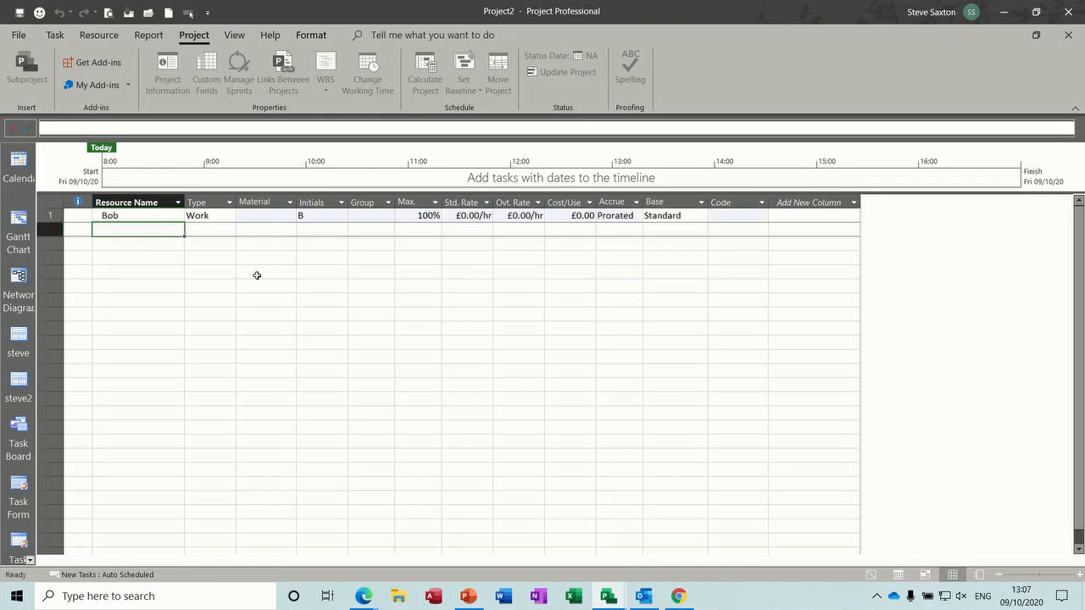
Check in the new resource's calendar how 23 to 28 December 2020 is treated, leaving the calendar unchanged
double_click(154, 217)
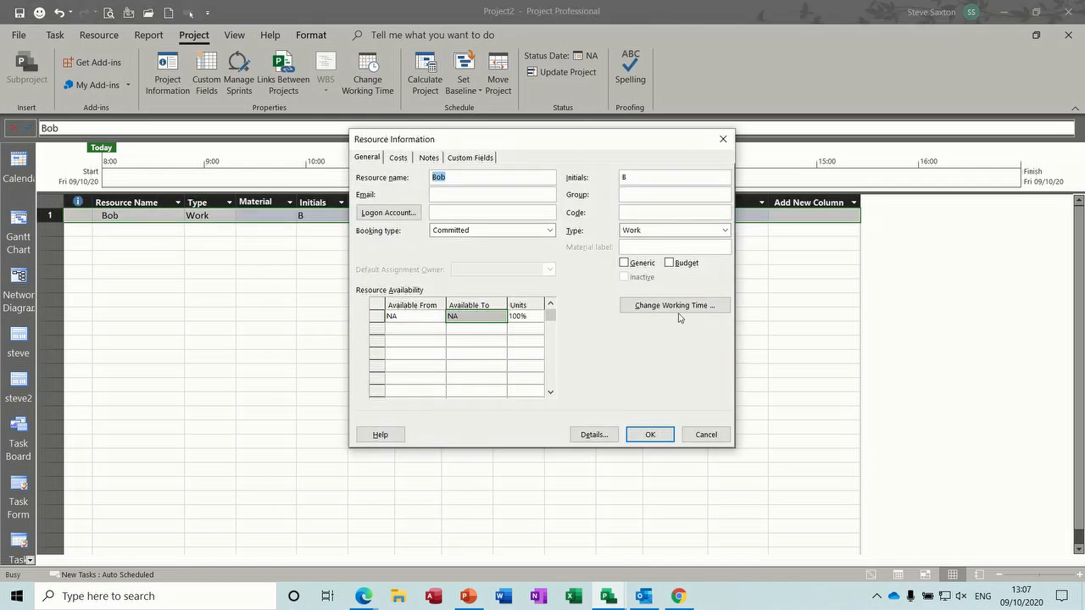
left_click(694, 307)
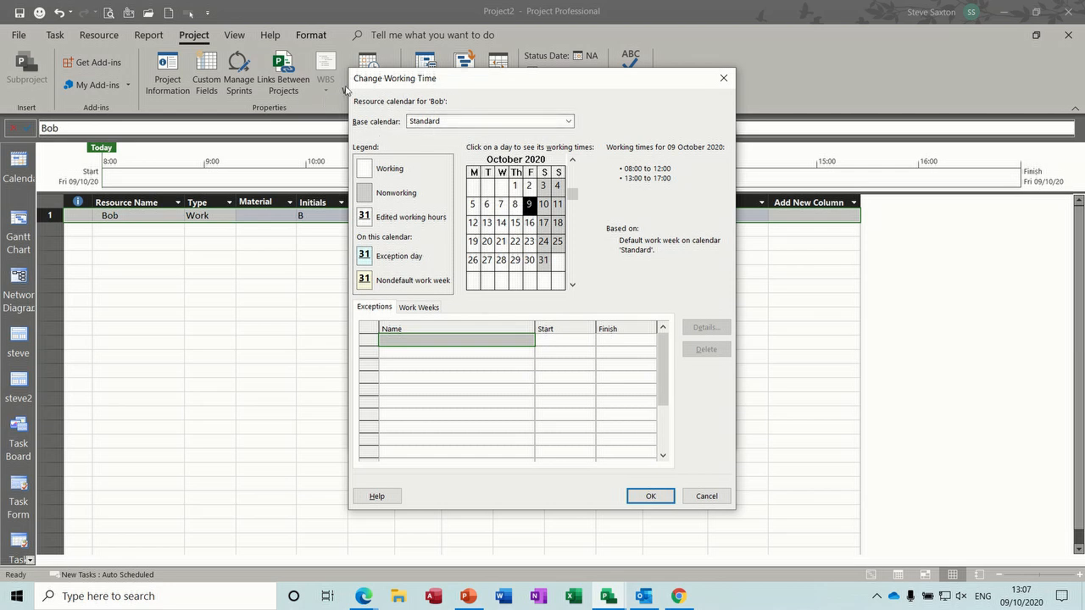
left_click(573, 286)
left_click(573, 286)
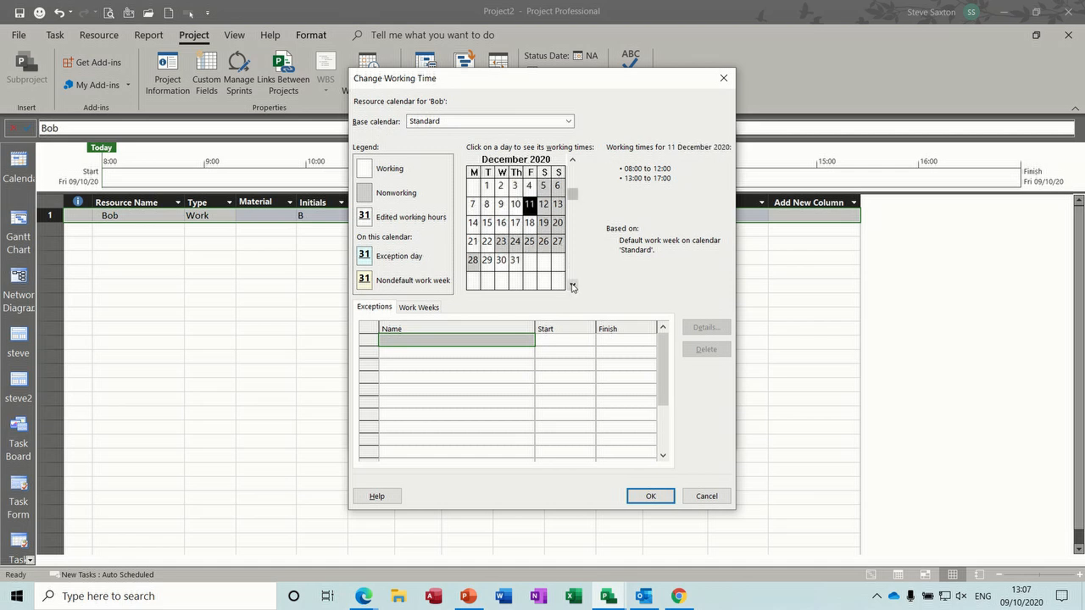
left_click(502, 244)
key("Right")
key("Right")
left_click(501, 244)
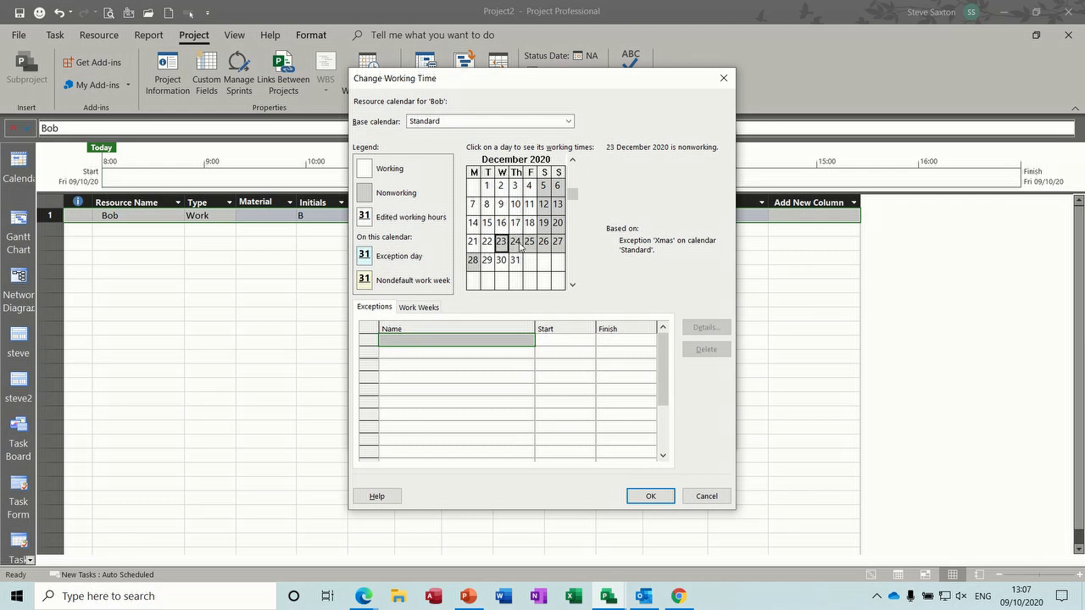
left_click(474, 260)
left_click(502, 246)
left_click(706, 496)
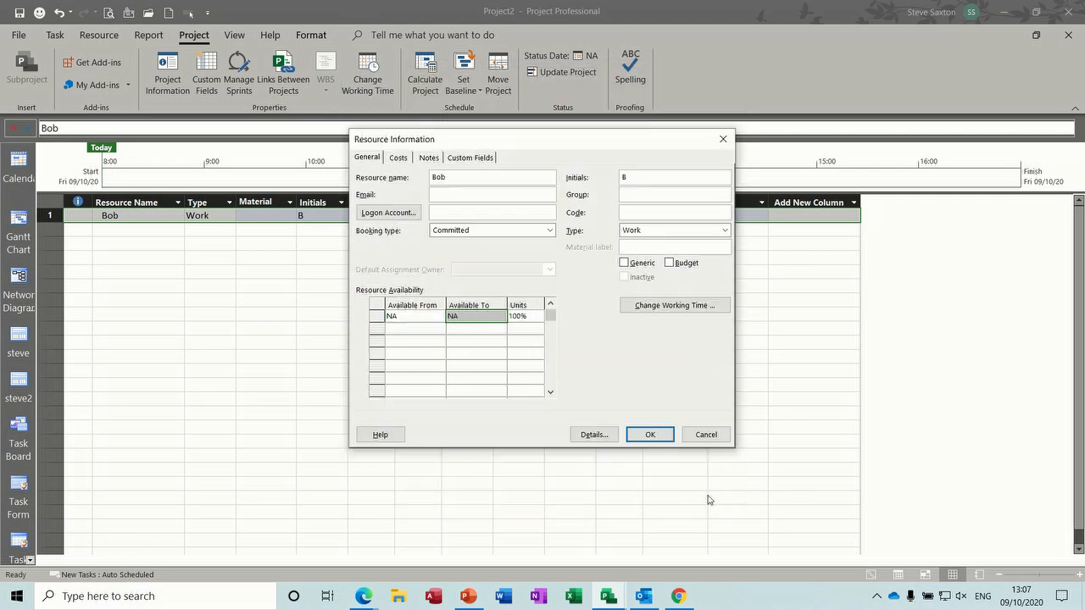
Leave the resource's information without changes and return to the Gantt Chart
left_click(702, 438)
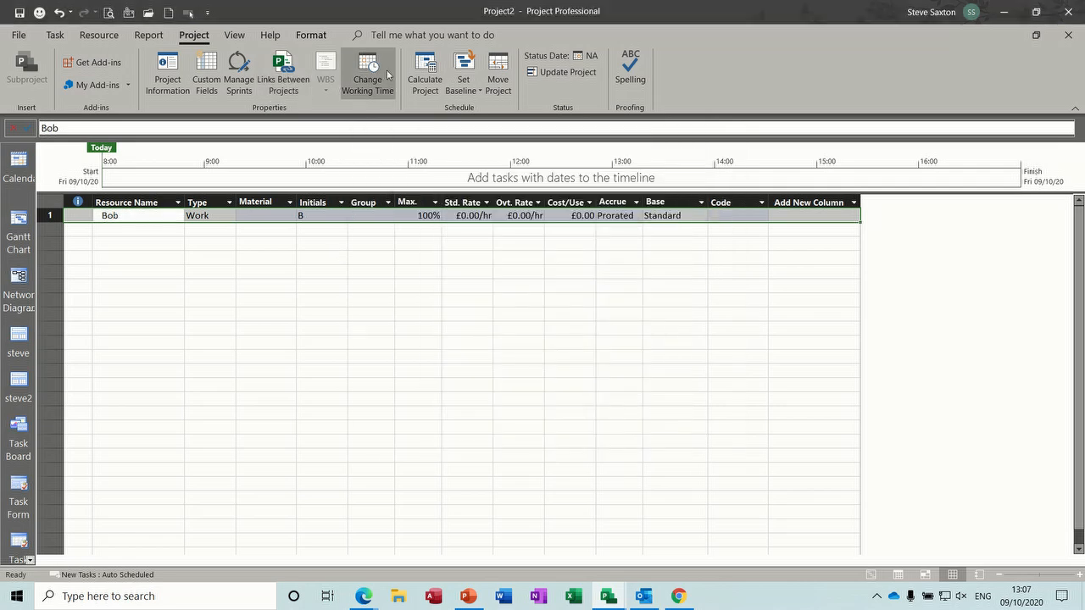
left_click(19, 222)
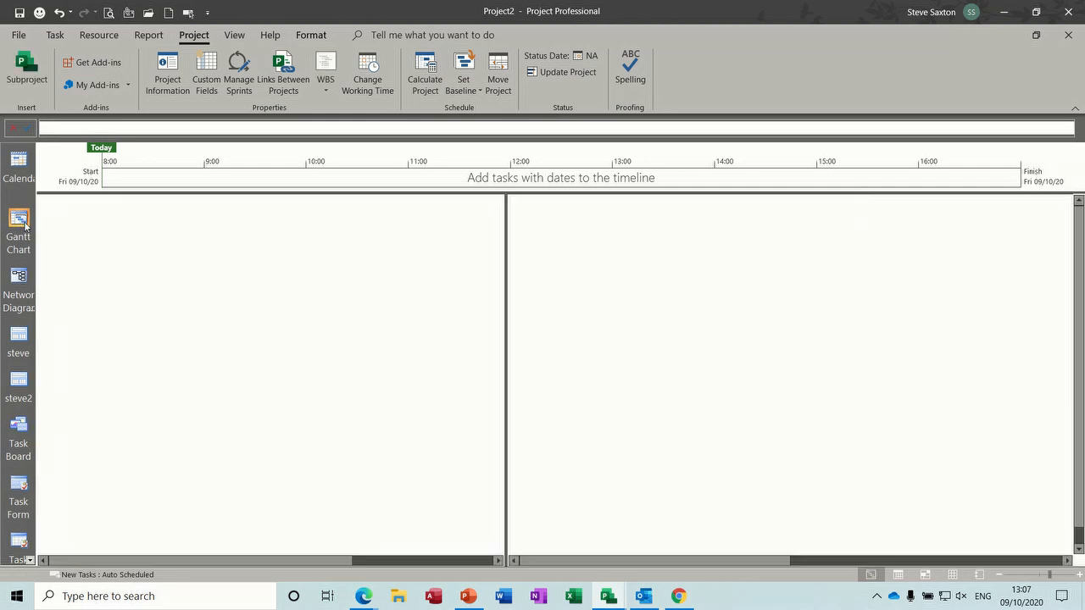
left_click(180, 273)
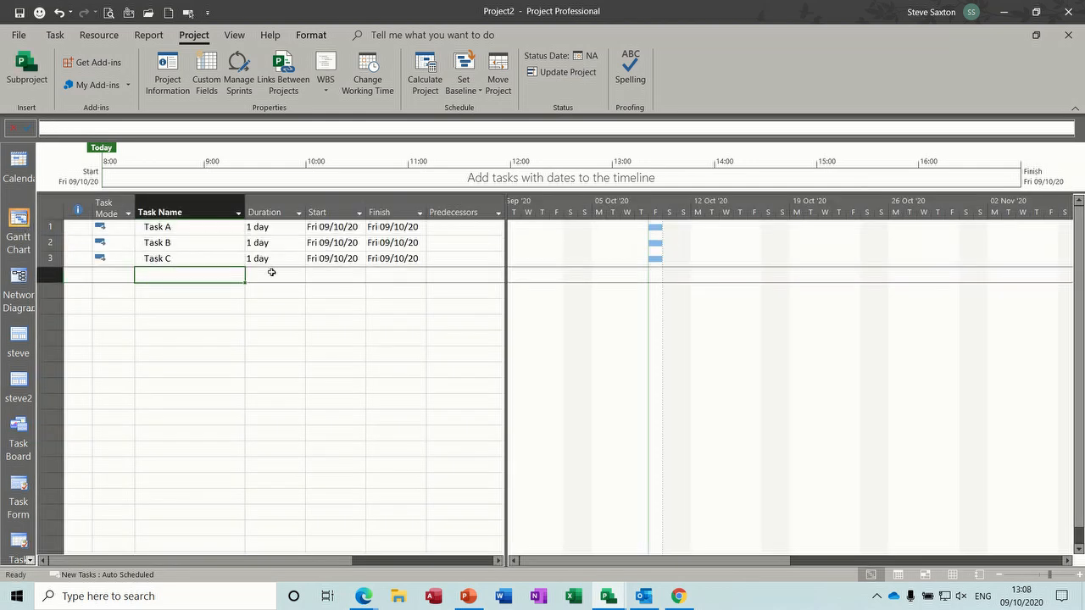
Try to set Task C's start date to Wednesday 23 December 2020, cancelling the move
left_click(334, 259)
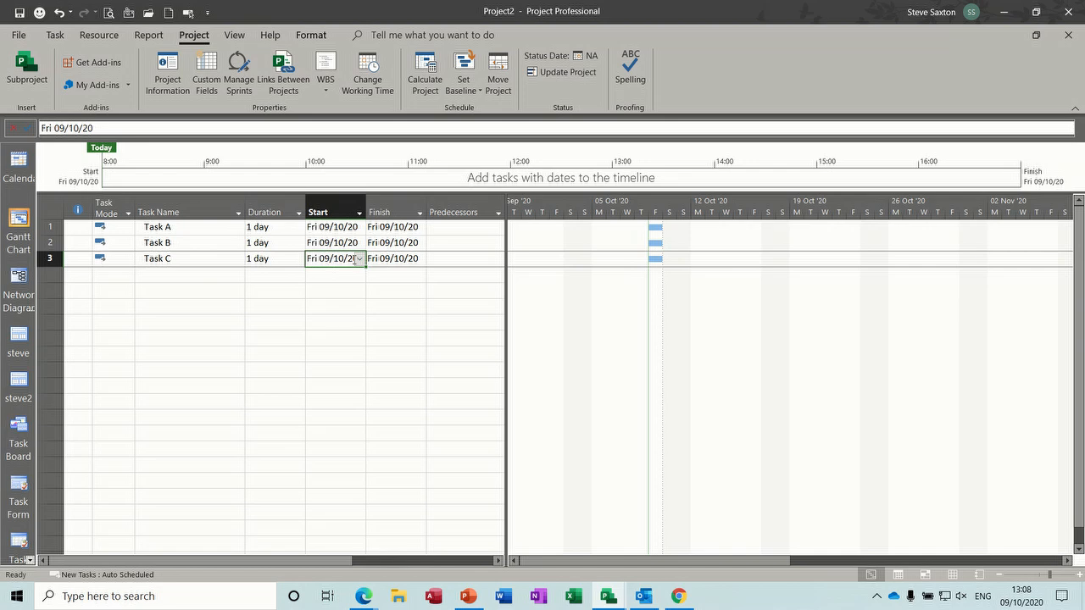
left_click(359, 258)
left_click(358, 275)
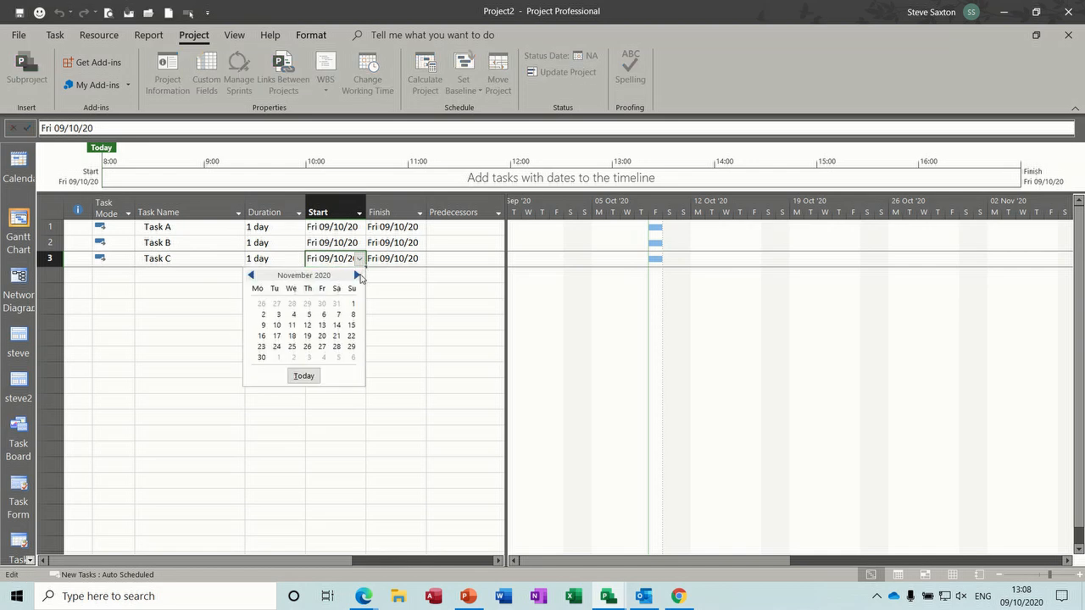
left_click(358, 275)
left_click(358, 276)
left_click(251, 275)
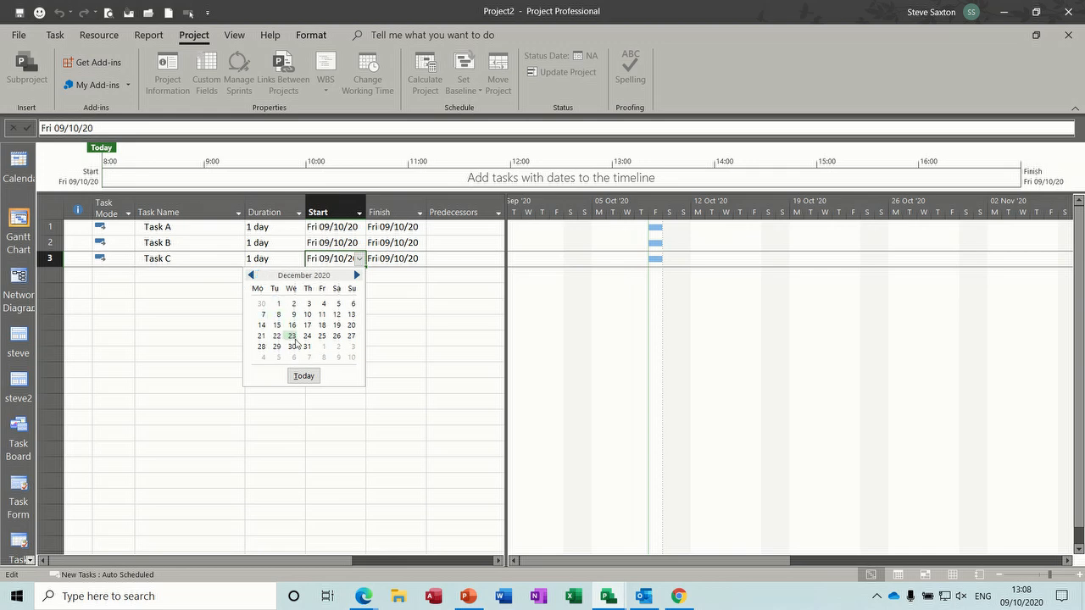
left_click(292, 336)
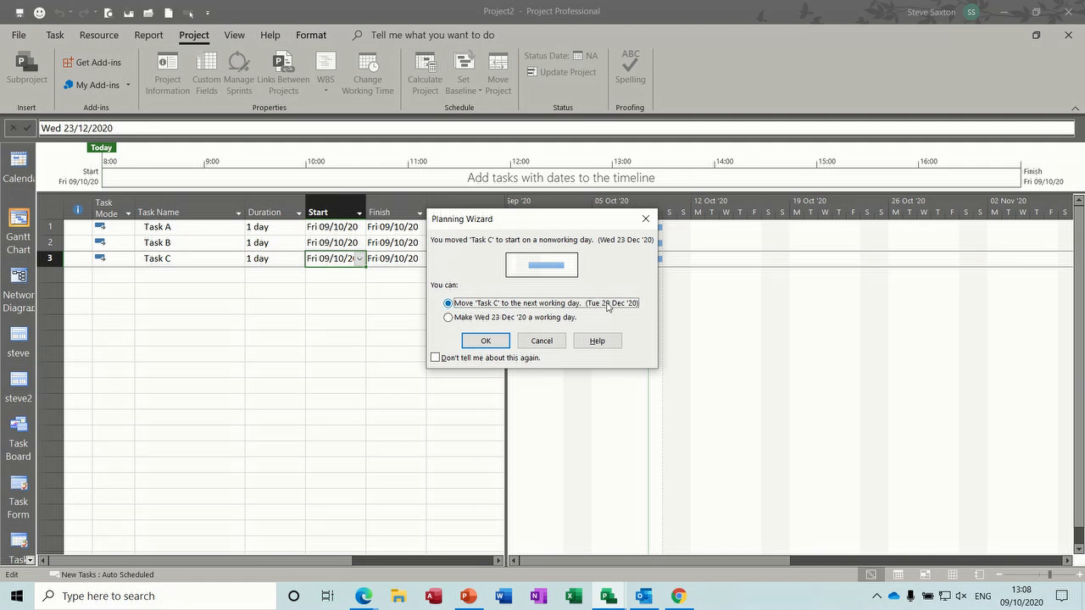
left_click(544, 341)
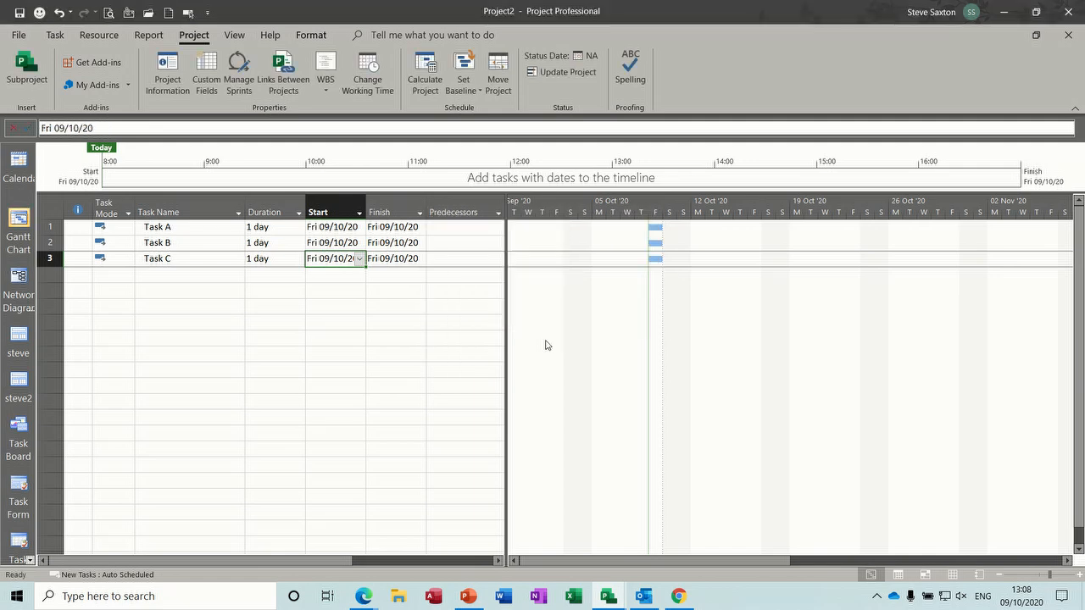
Create a new base calendar named Engineers from scratch rather than as a copy of Standard, and save it
left_click(180, 262)
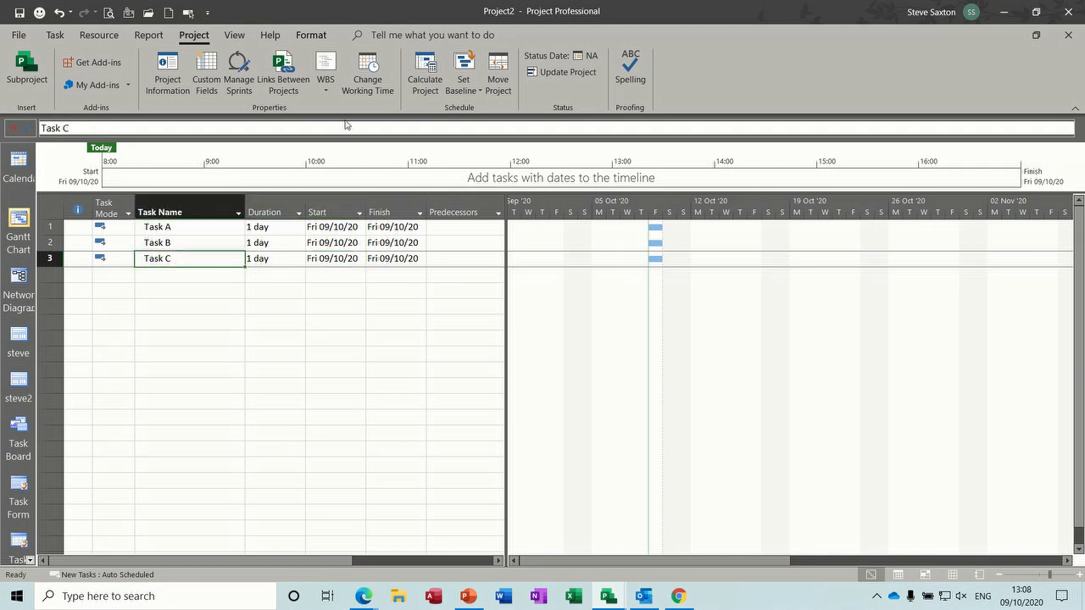
left_click(367, 68)
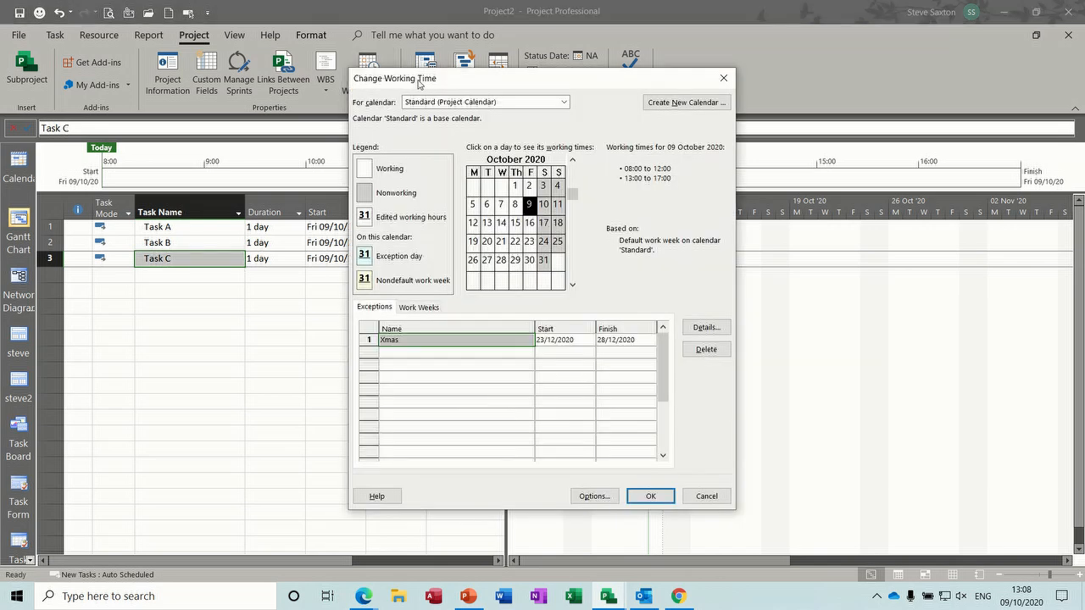
left_click_drag(589, 85, 514, 111)
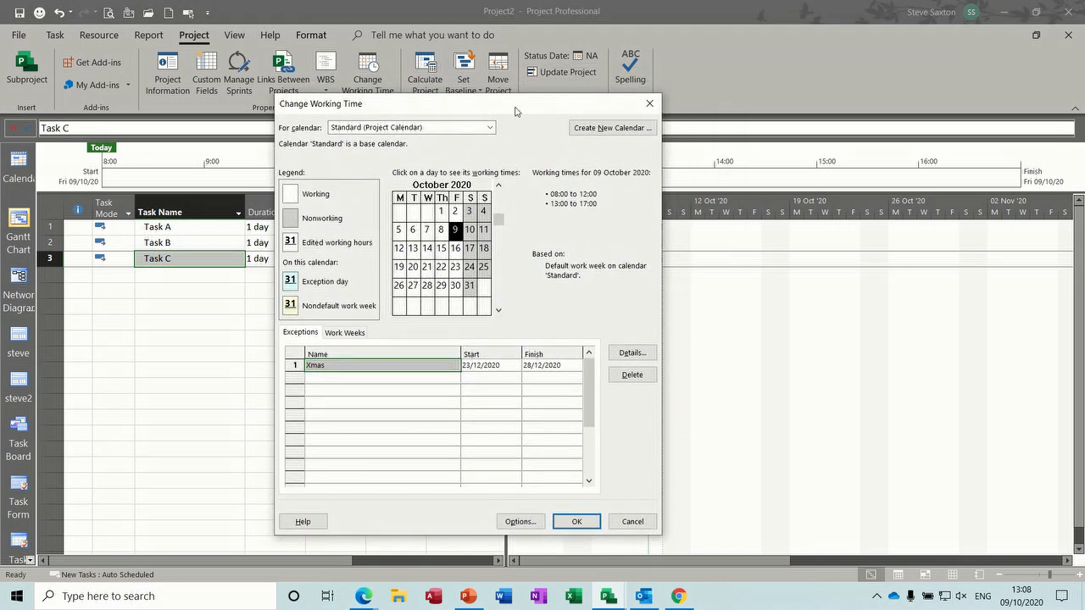
left_click(602, 129)
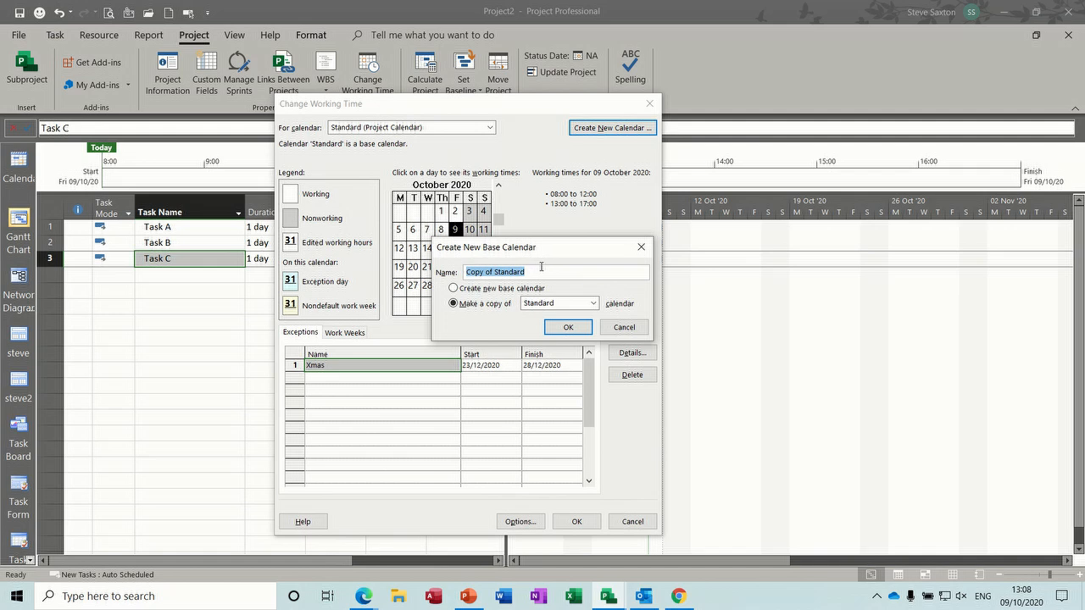
type("Engineers")
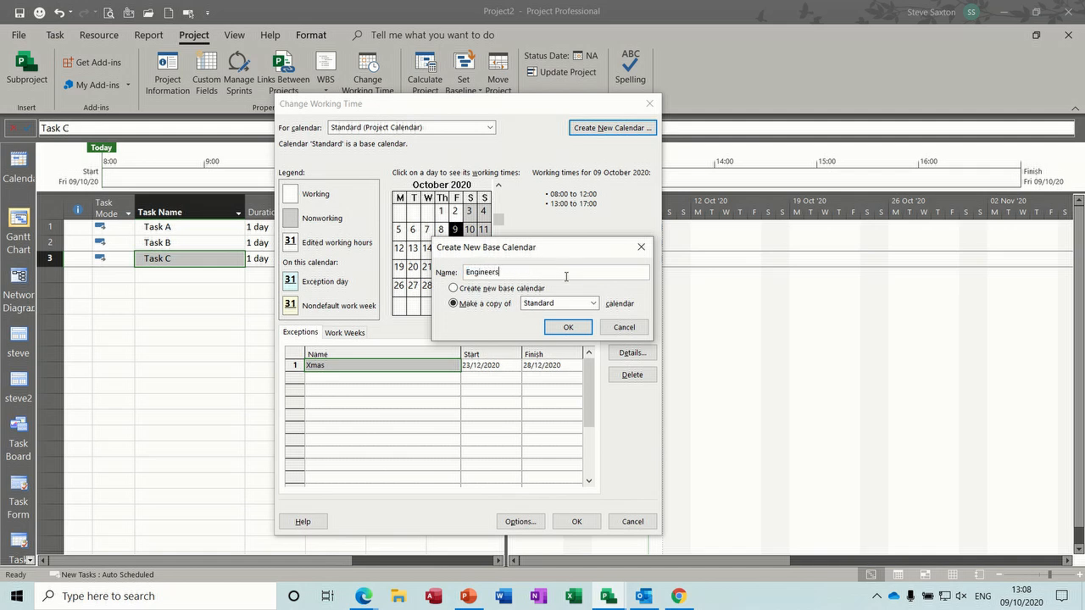
left_click(474, 292)
left_click(567, 328)
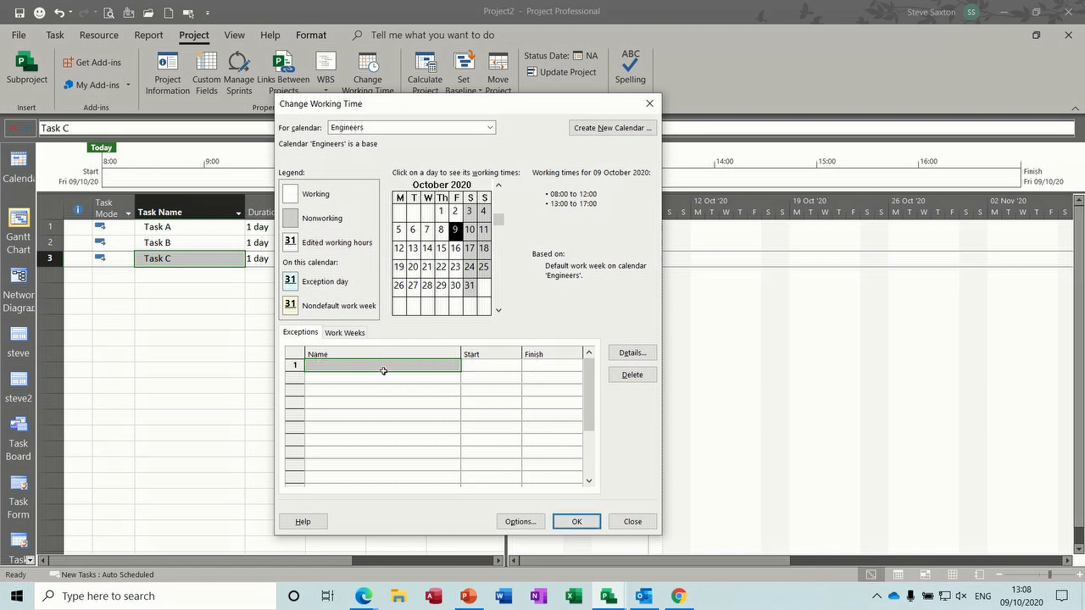
left_click(576, 521)
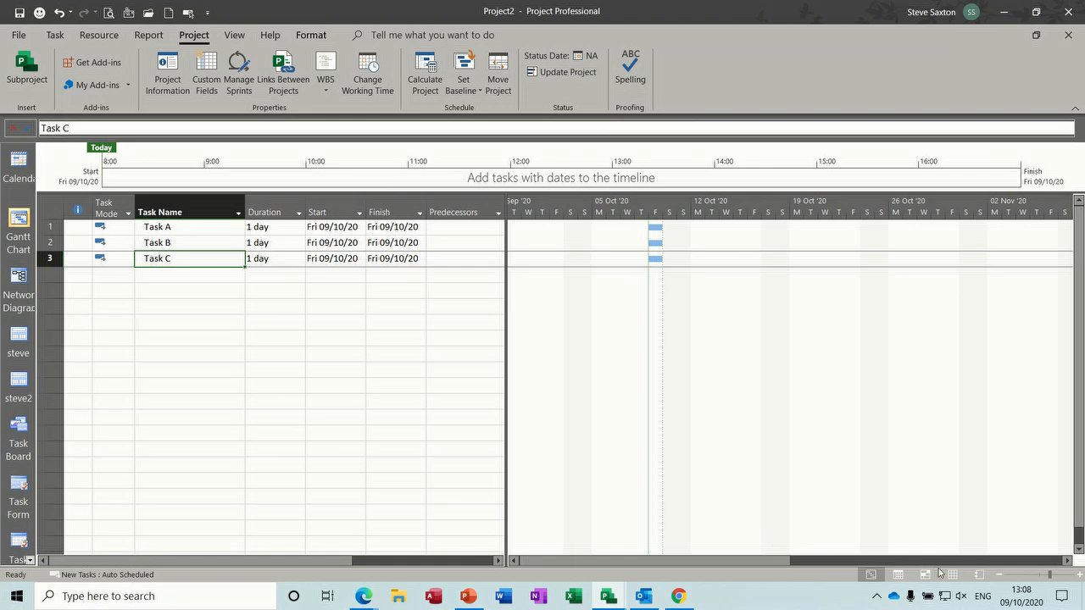
In the Resource Sheet, set the resource's base calendar to Engineers in its working time settings
left_click(953, 575)
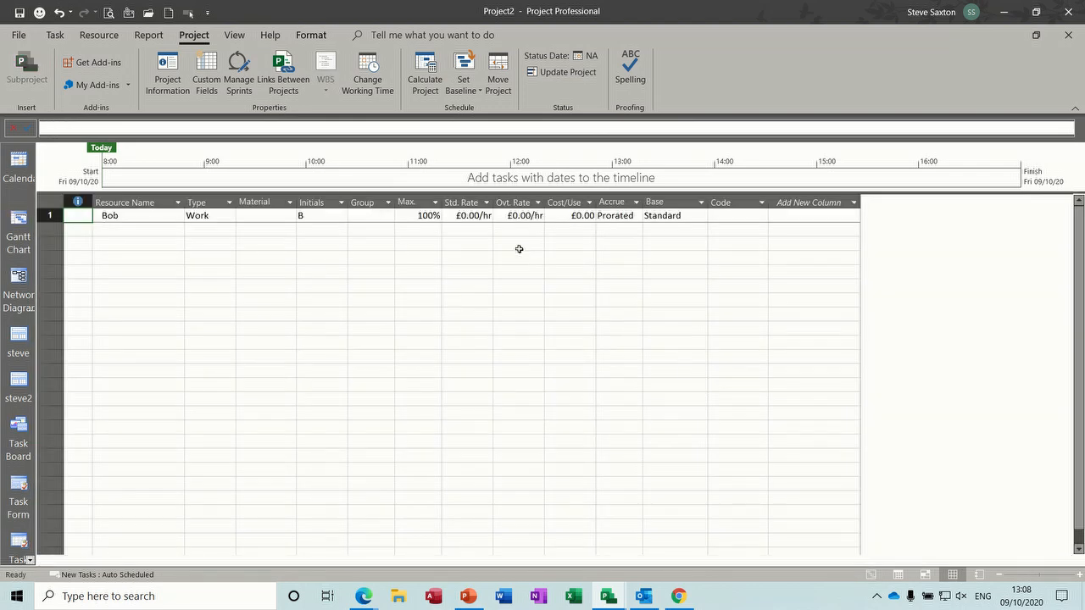
double_click(161, 214)
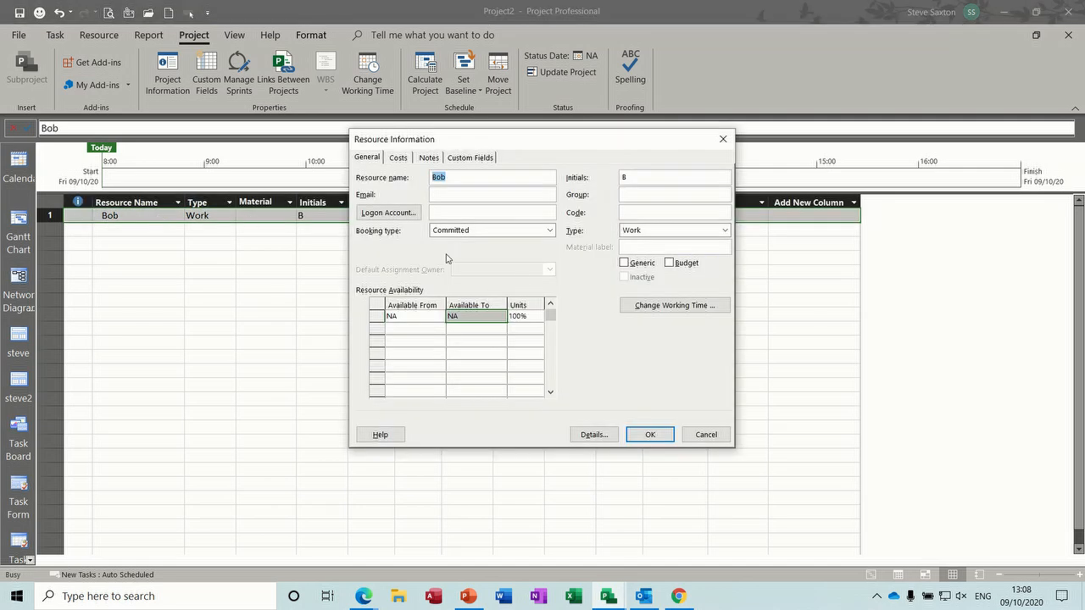
left_click(666, 306)
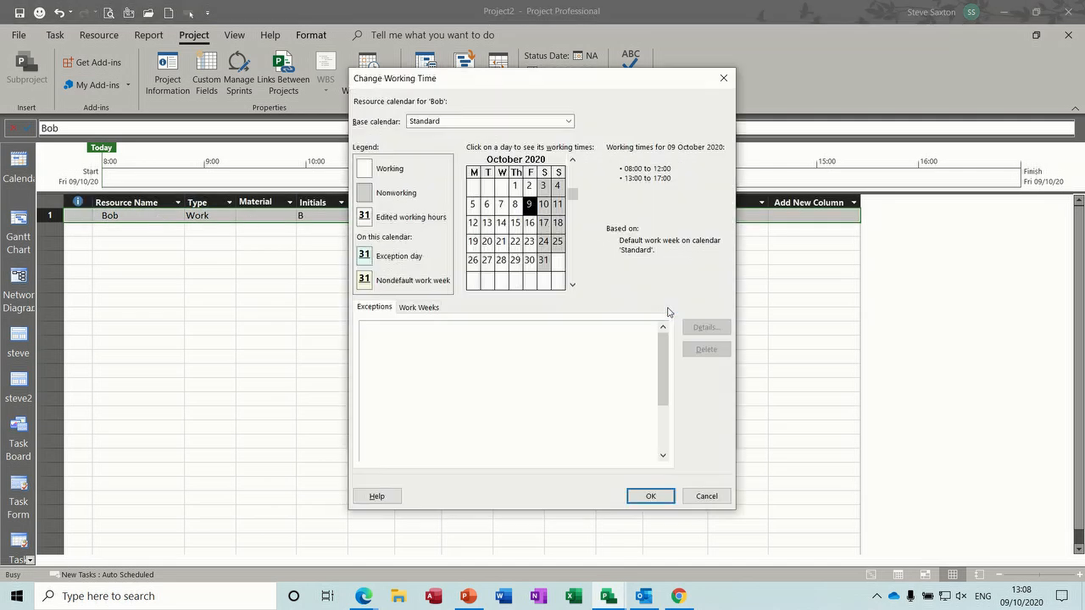
left_click(566, 121)
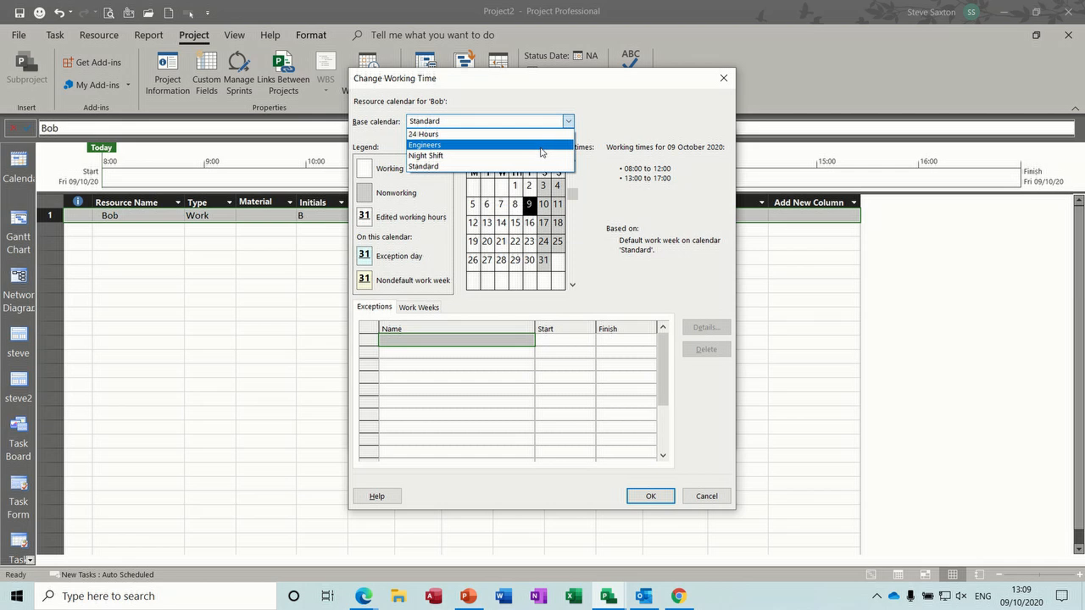
left_click(541, 152)
Check December 2020 in the resource's calendar and save the working time and resource changes
left_click(573, 286)
left_click(573, 286)
left_click(573, 285)
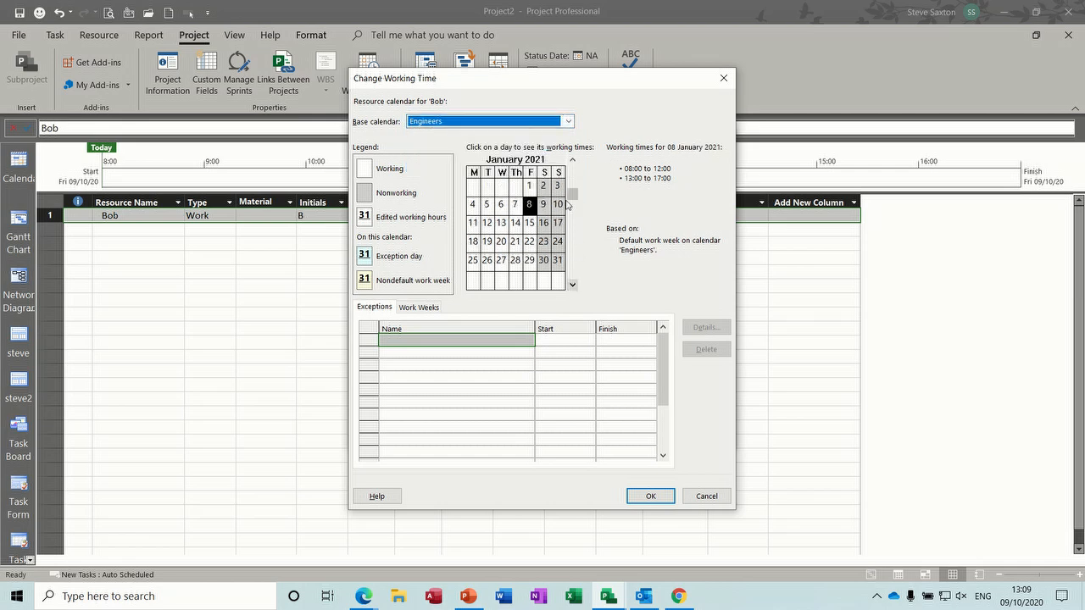
left_click(573, 159)
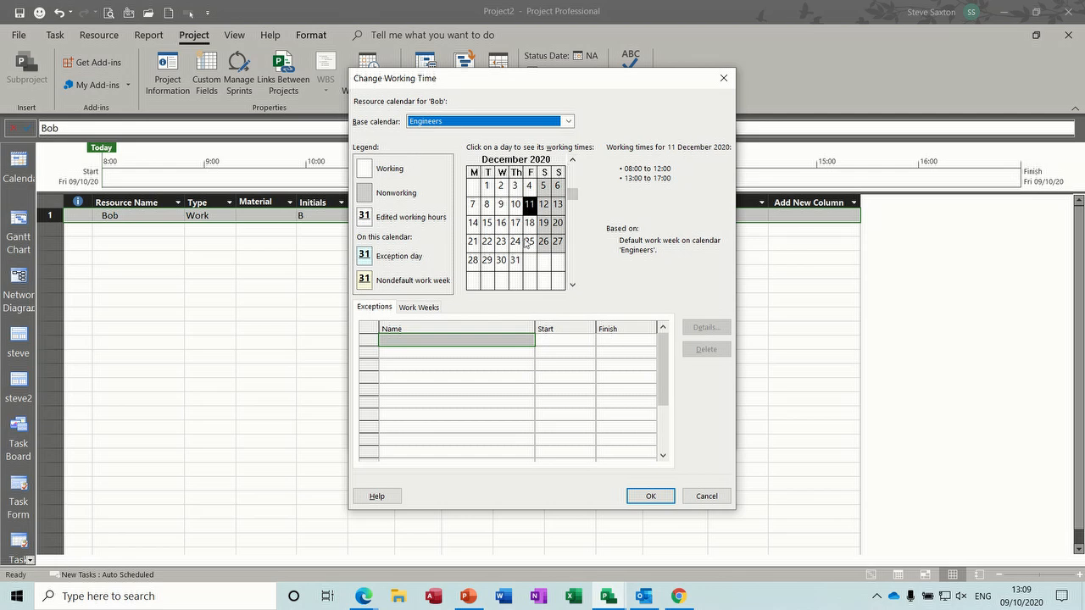
left_click(650, 496)
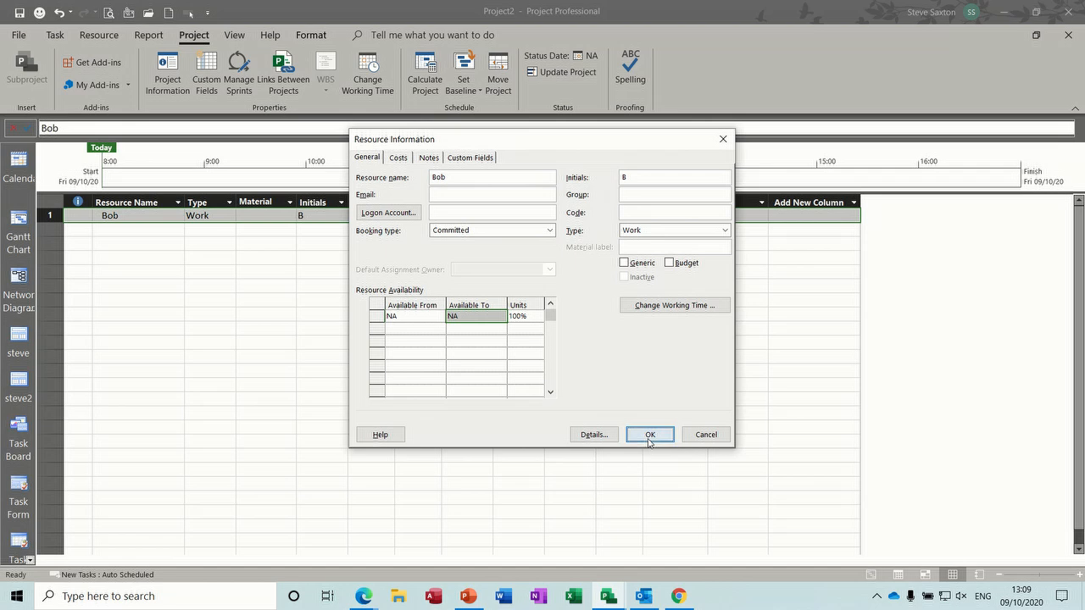
left_click(650, 435)
Return to the Gantt Chart and try to start Task C on 23 December 2020 again, cancelling the move
left_click(5, 222)
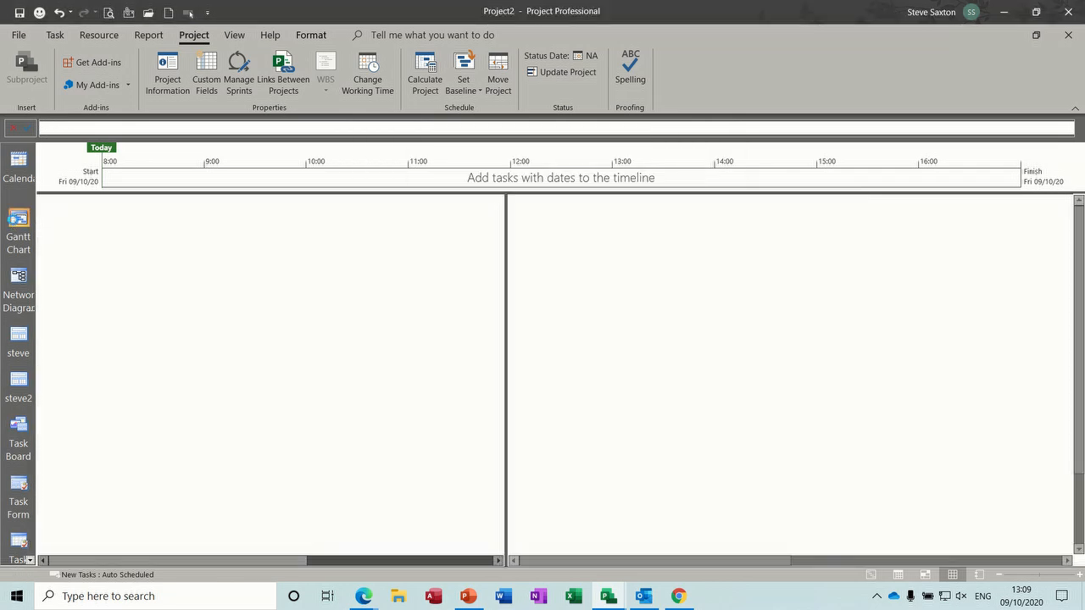
left_click(332, 258)
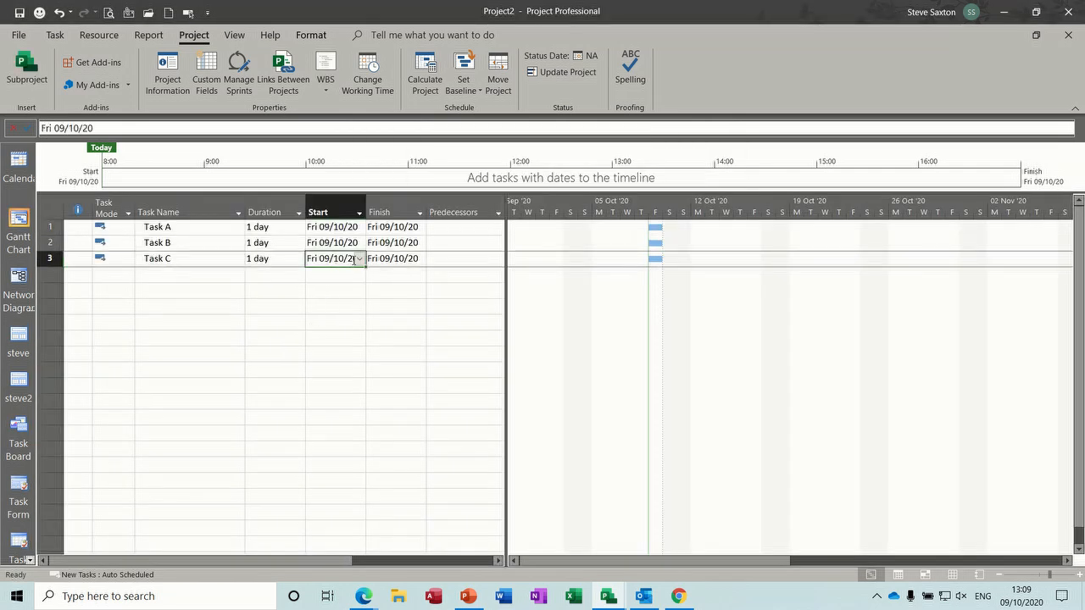
left_click(360, 261)
left_click(357, 274)
left_click(357, 274)
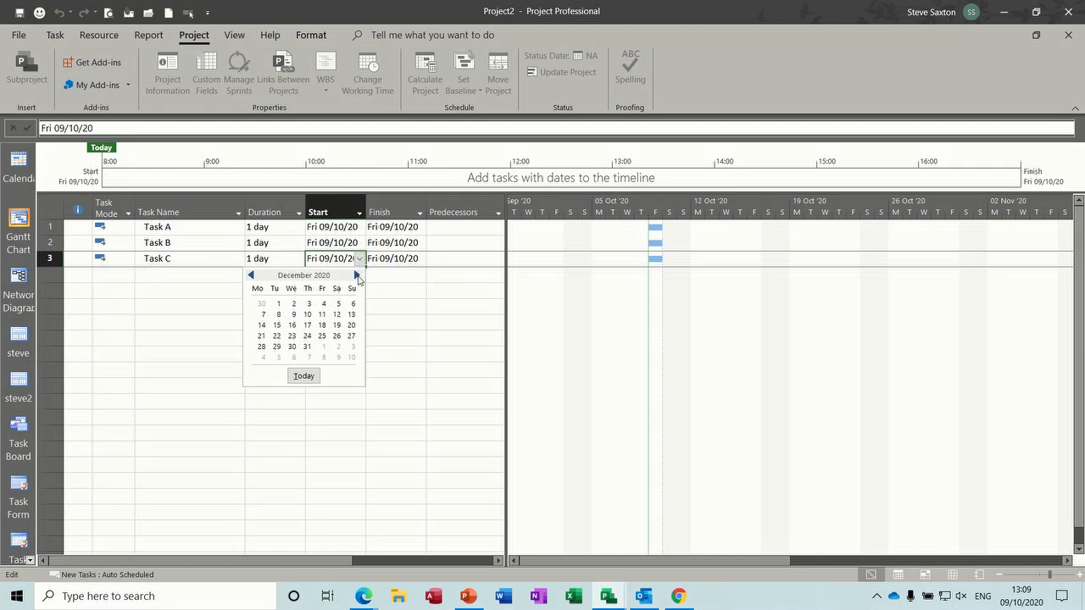
left_click(292, 336)
left_click(540, 342)
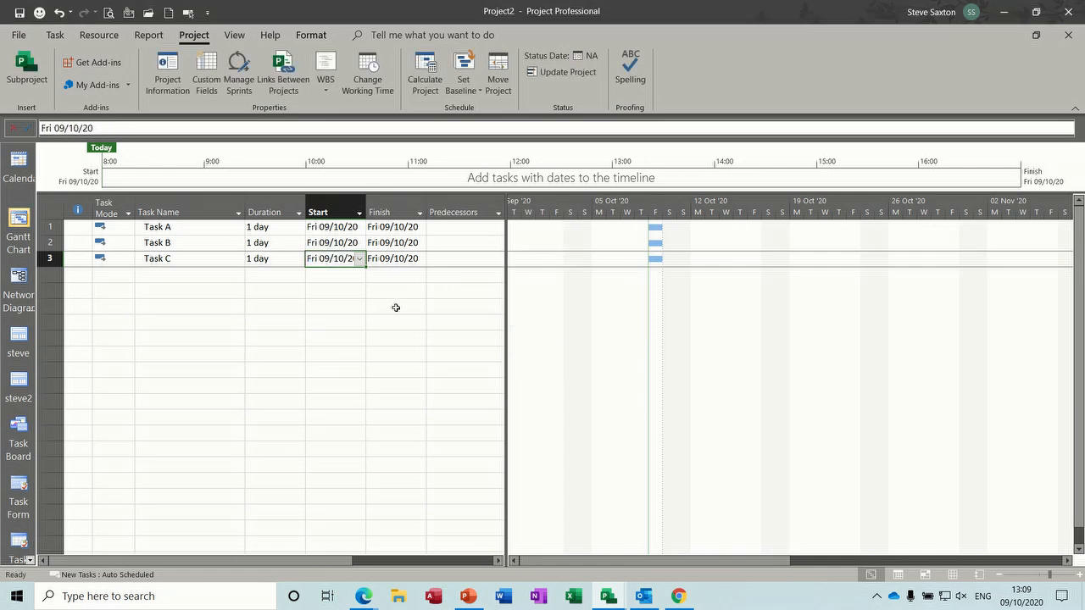
Widen the task table to reach the Resource Names column and assign the resource to Task C
left_click_drag(505, 288, 649, 283)
left_click(538, 258)
type("Bob")
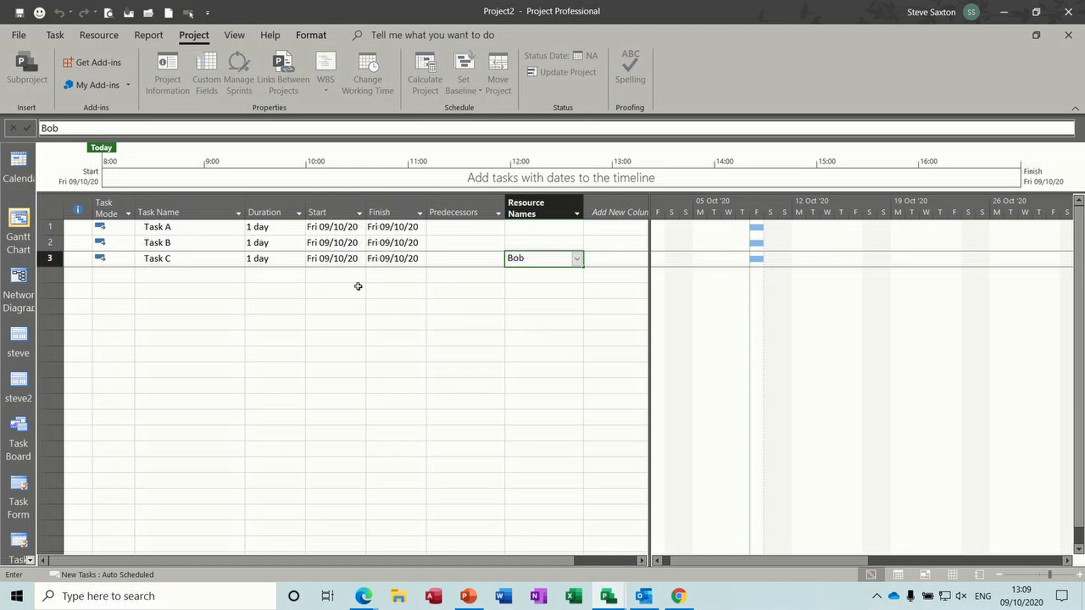
left_click(286, 274)
With the resource assigned, try to move Task C's start to 23 December 2020, cancelling the move
left_click(338, 259)
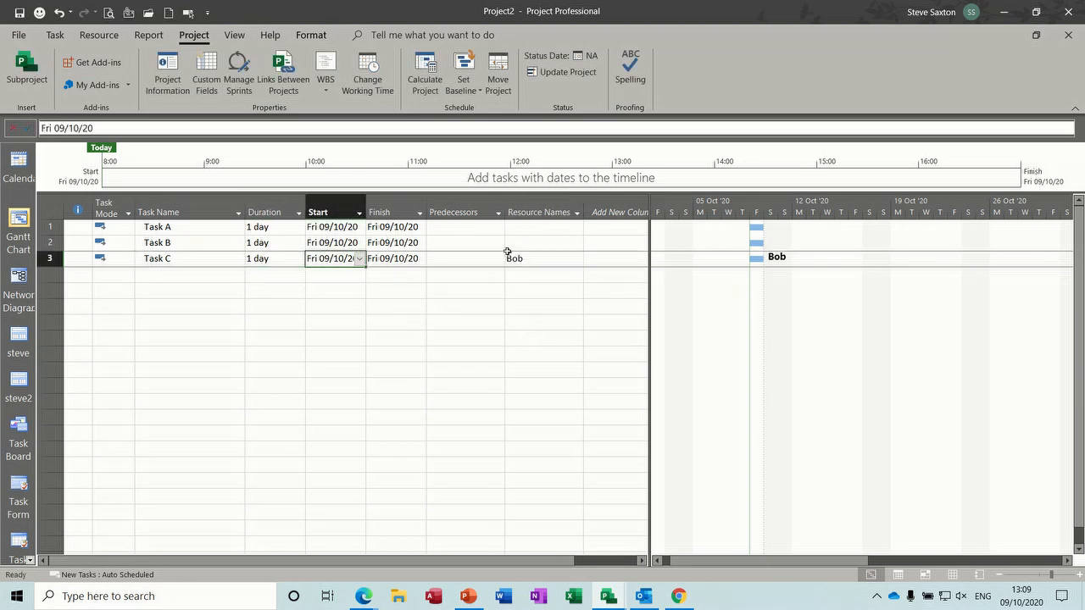
left_click(361, 258)
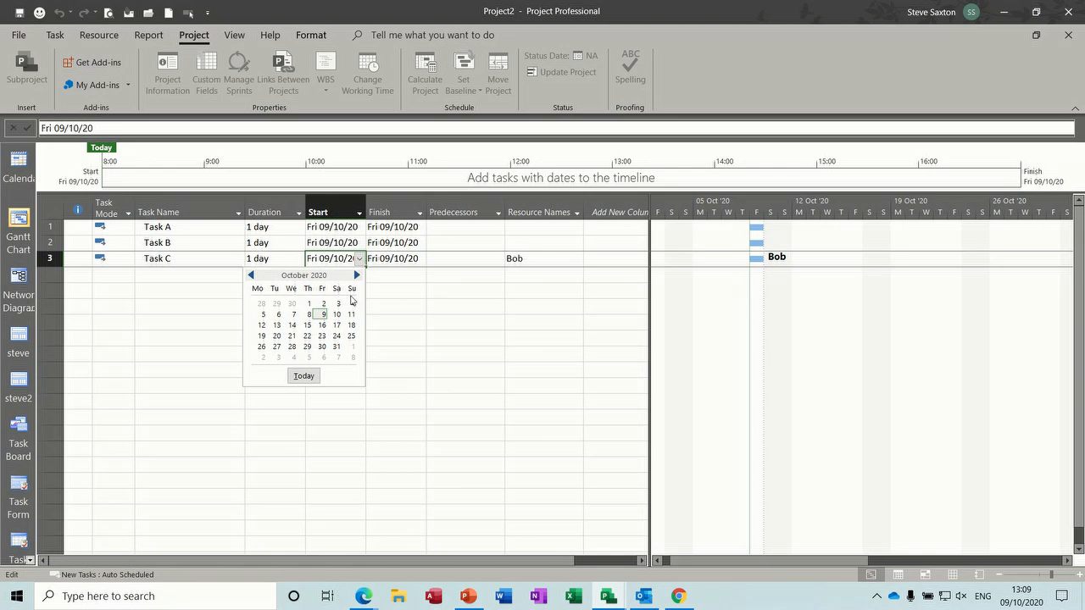
left_click(357, 276)
left_click(357, 275)
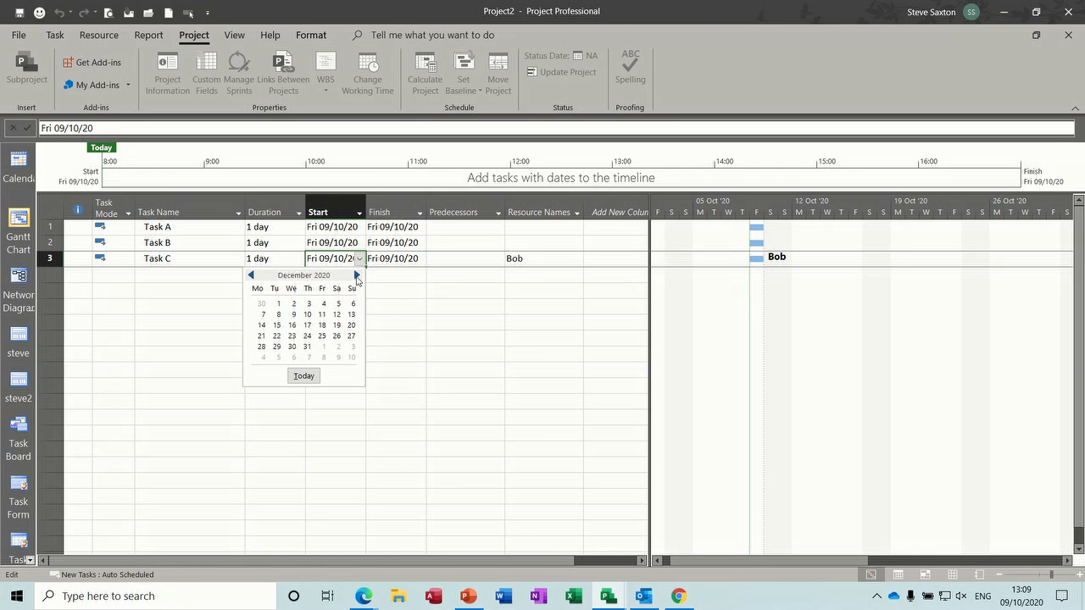
left_click(291, 337)
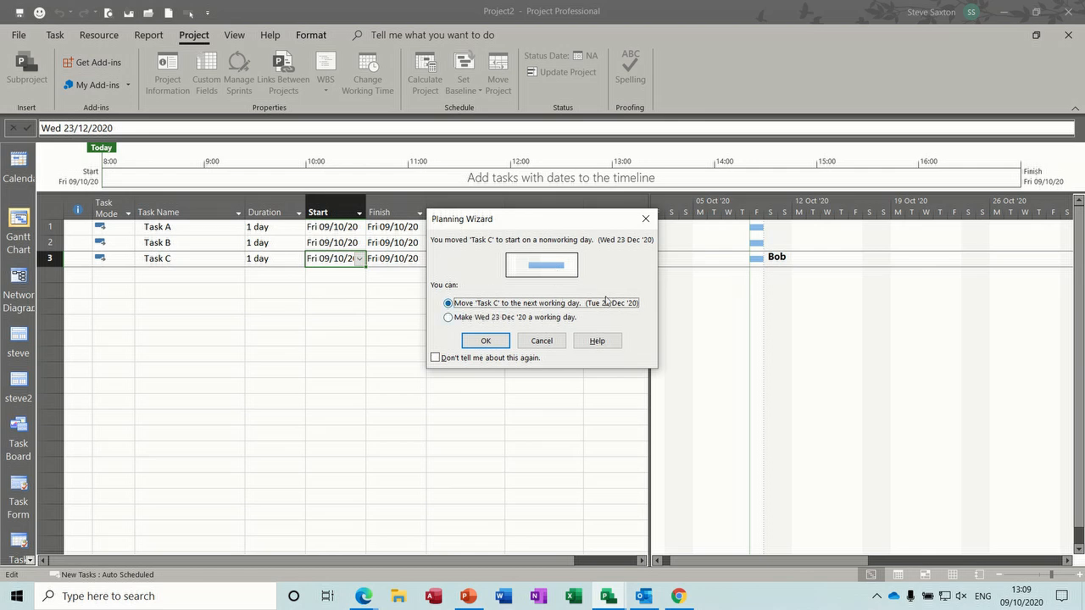
left_click(542, 341)
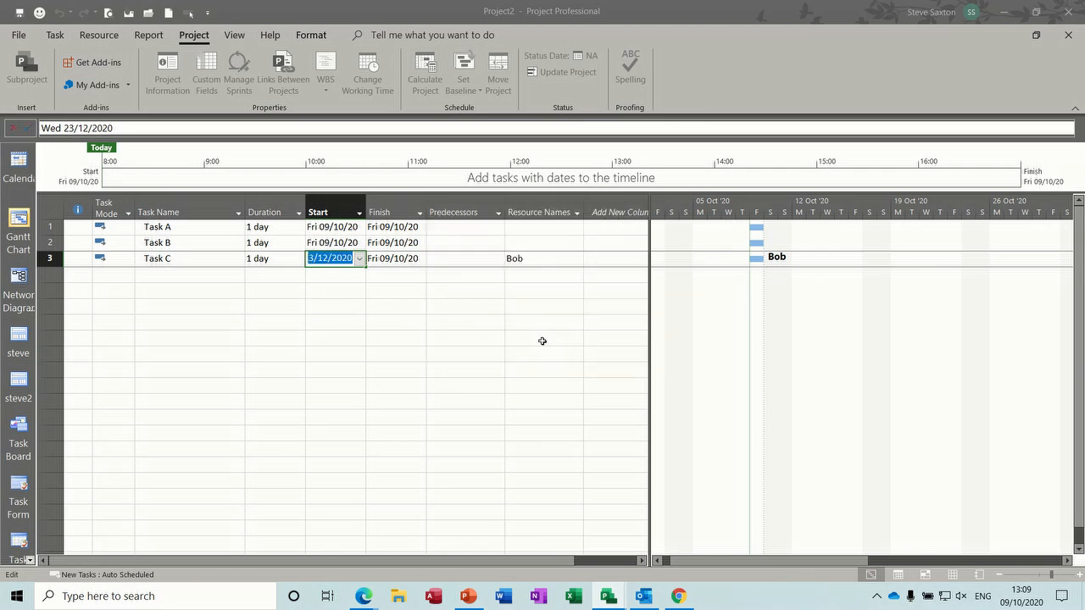
Assign the Engineers calendar to Task C in its advanced task information
double_click(197, 260)
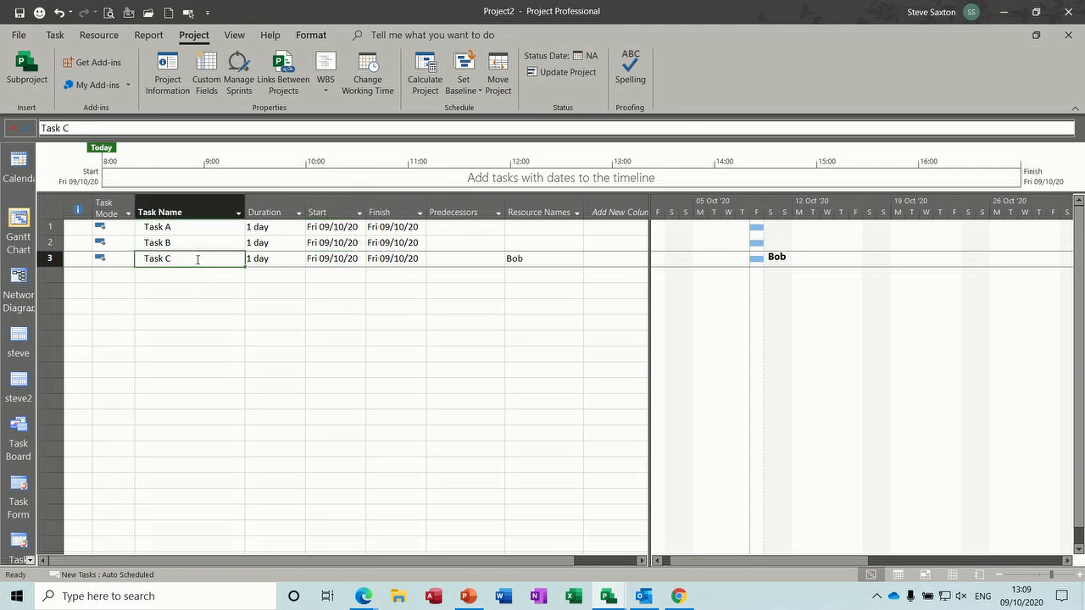
left_click(489, 184)
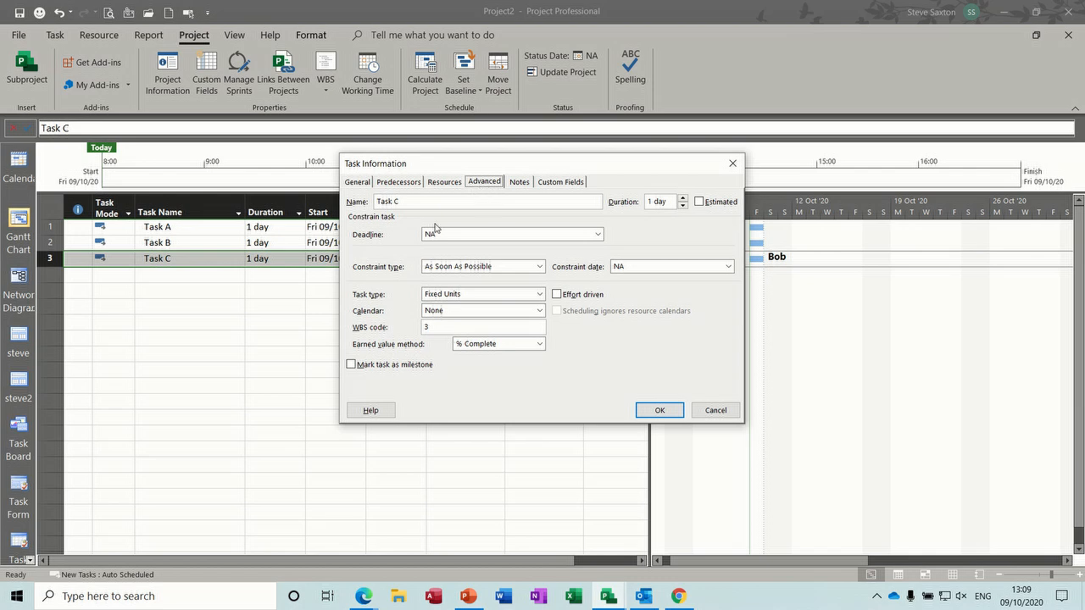
left_click(538, 310)
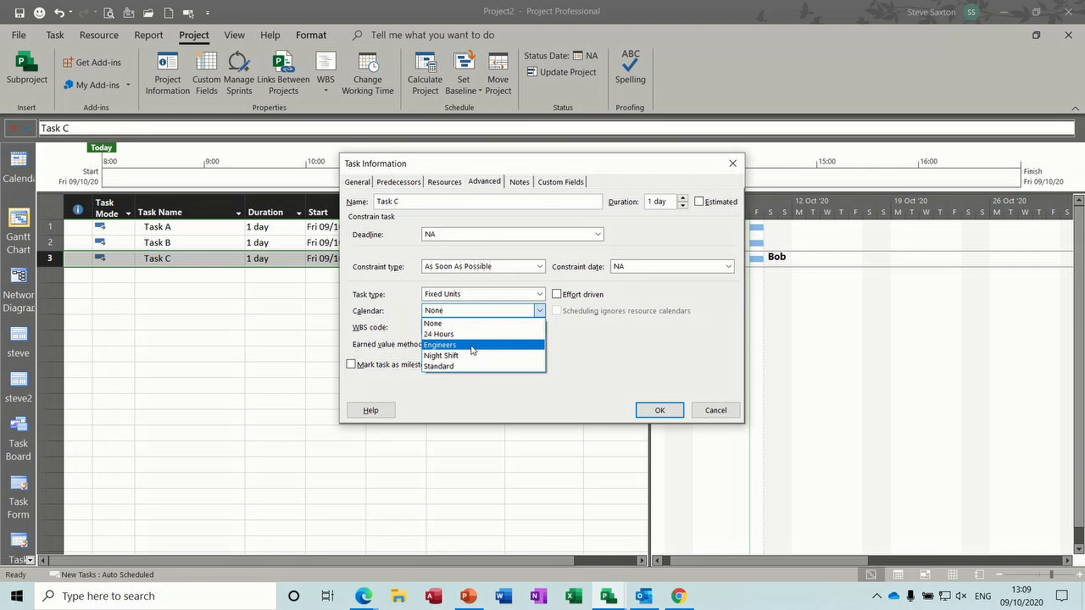
left_click(473, 345)
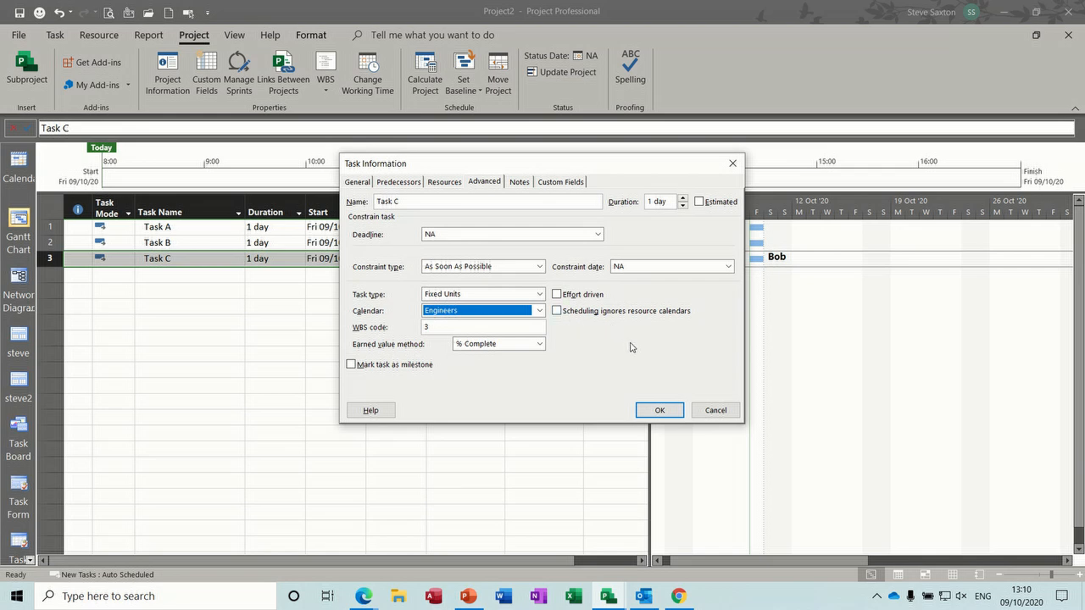
left_click(656, 412)
Set Task C's start date to 23 December 2020
left_click(344, 259)
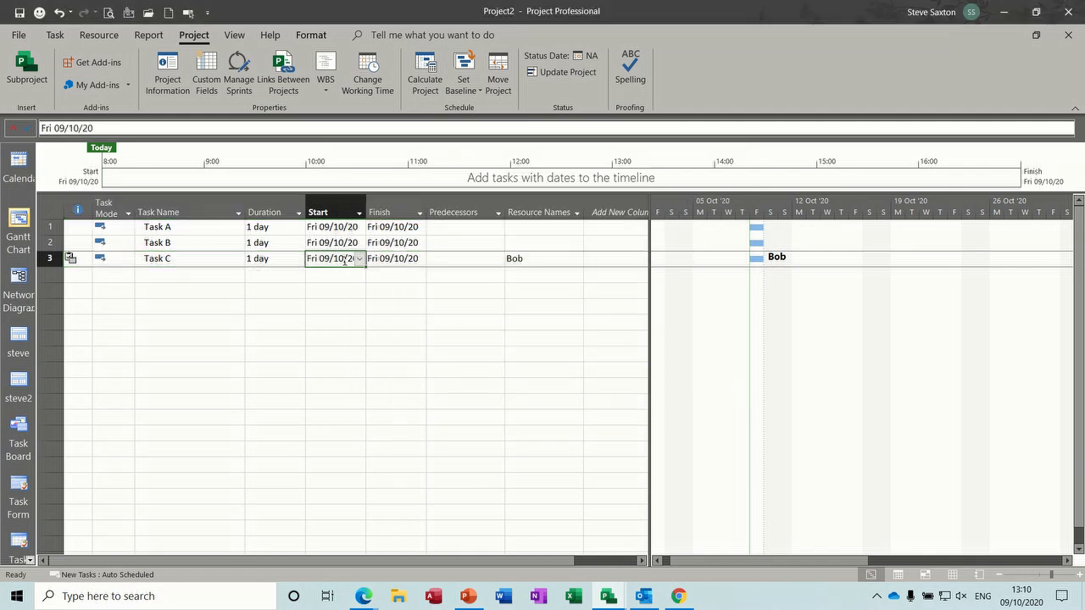
left_click(361, 260)
left_click(357, 277)
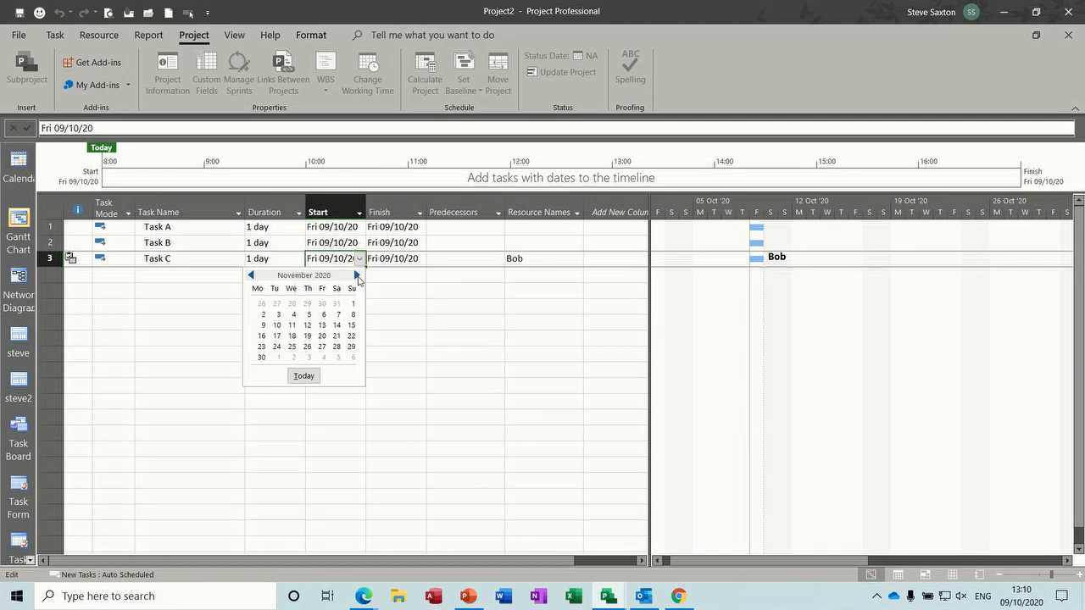
left_click(357, 276)
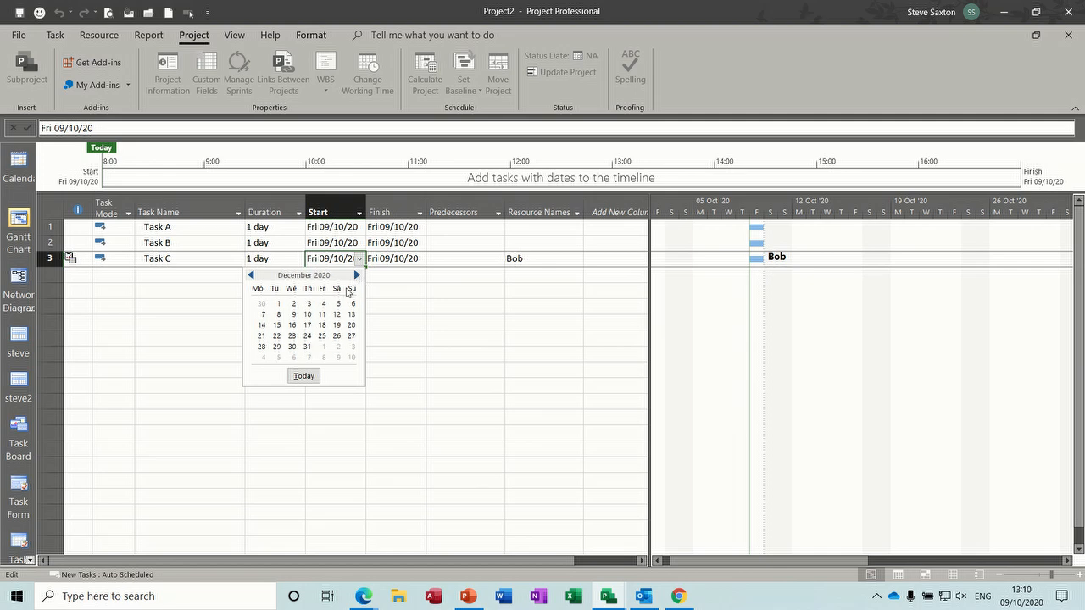
left_click(292, 336)
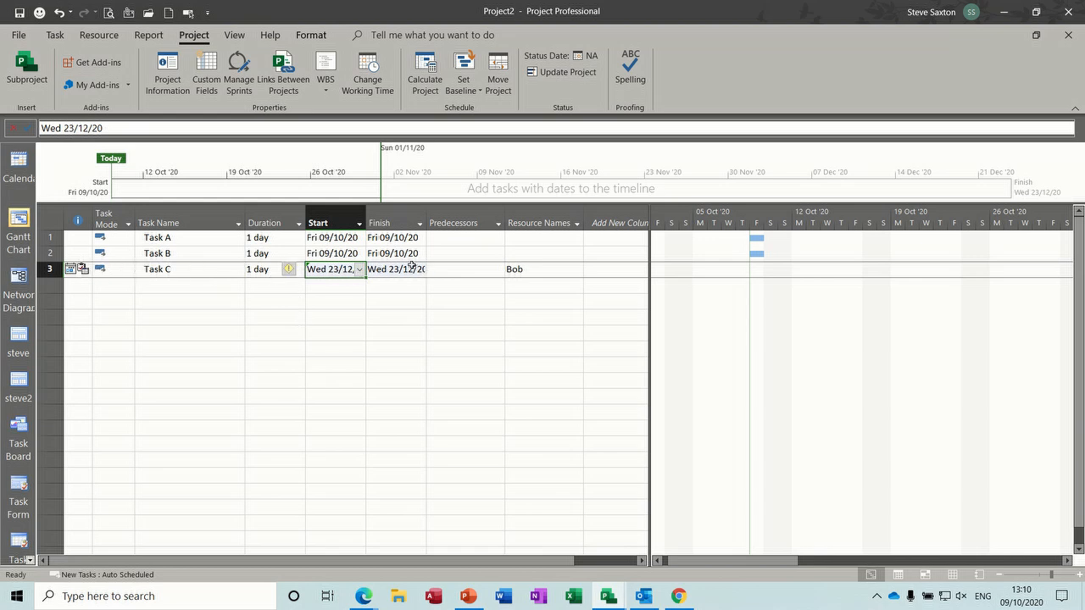
Set Task C's duration to 3 days and check its finish date
left_click(202, 270)
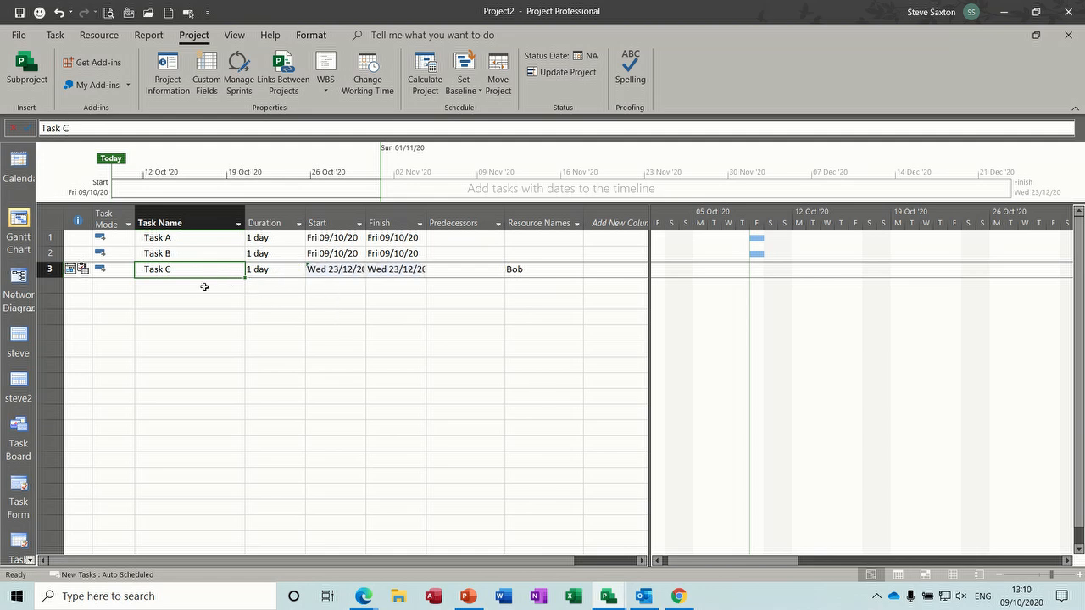
left_click(276, 268)
type("3 days")
key("Return")
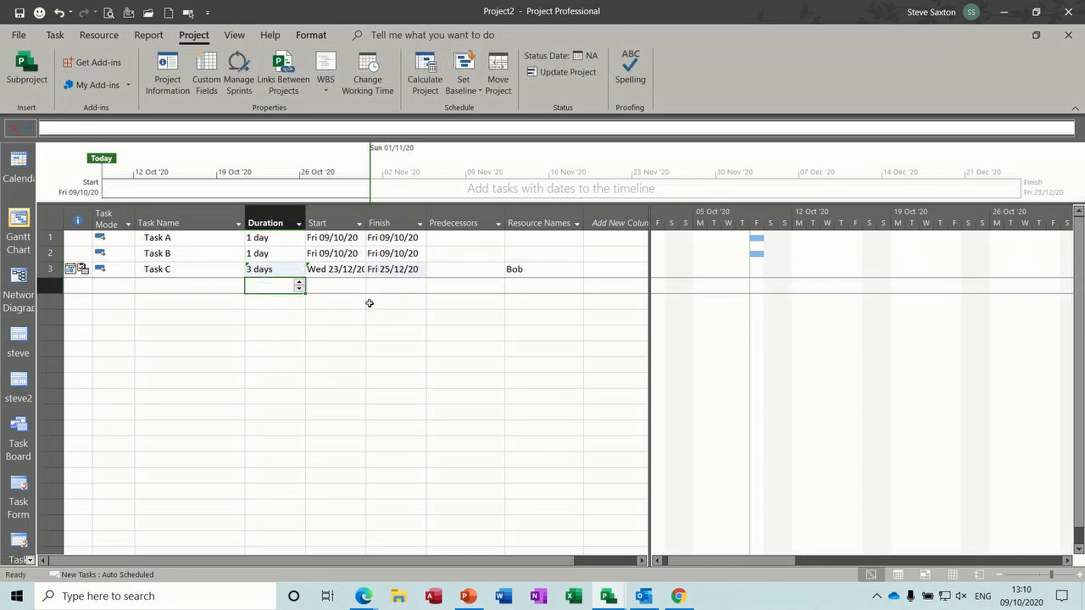
left_click(401, 269)
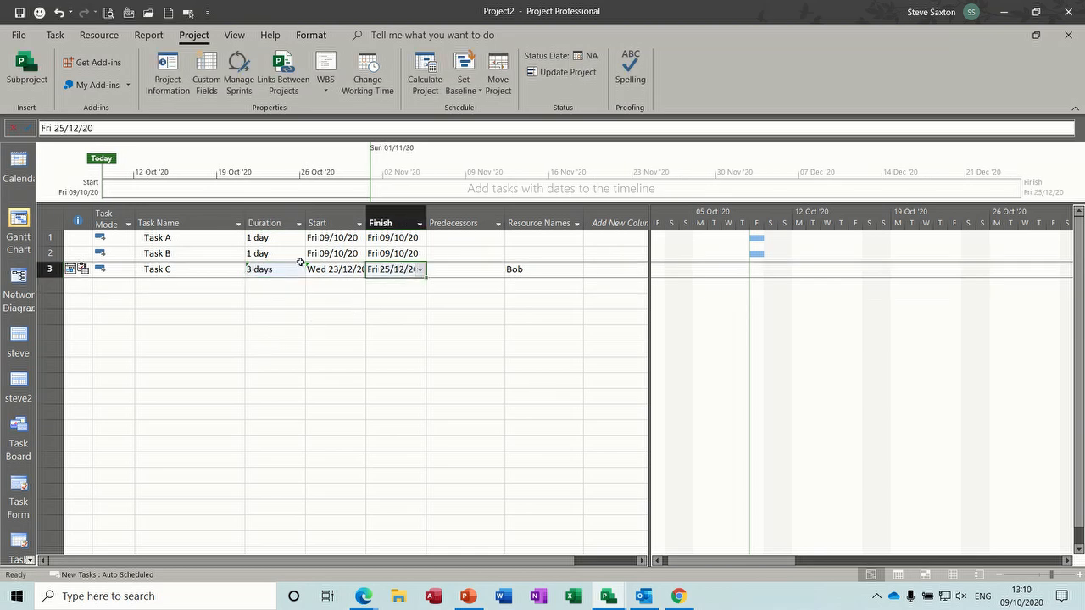
left_click(194, 269)
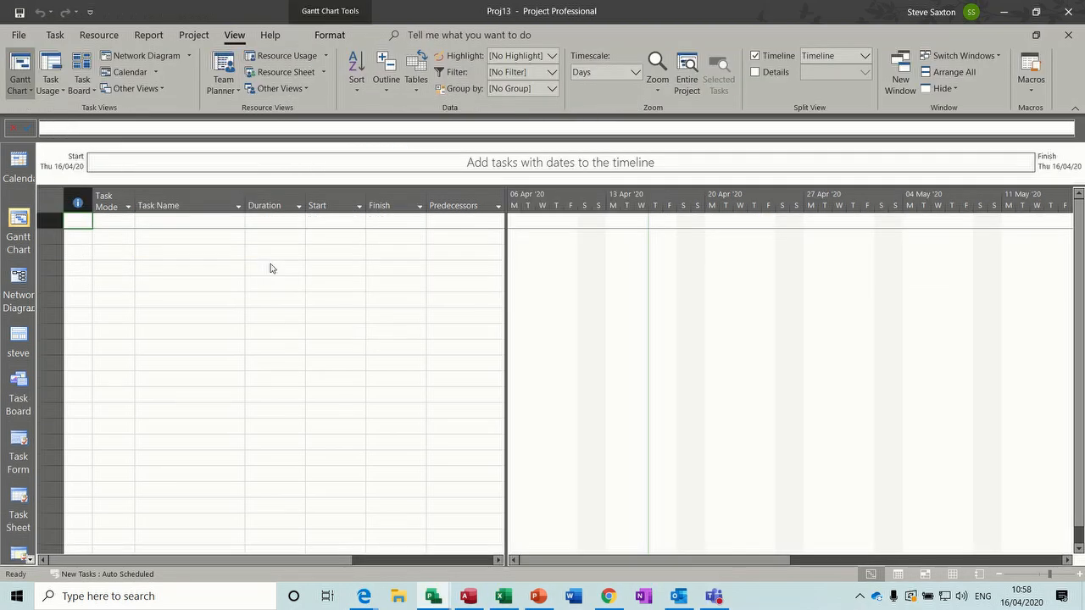
Add a task named Process with a duration of 2 days to the first row of the empty project
left_click(200, 220)
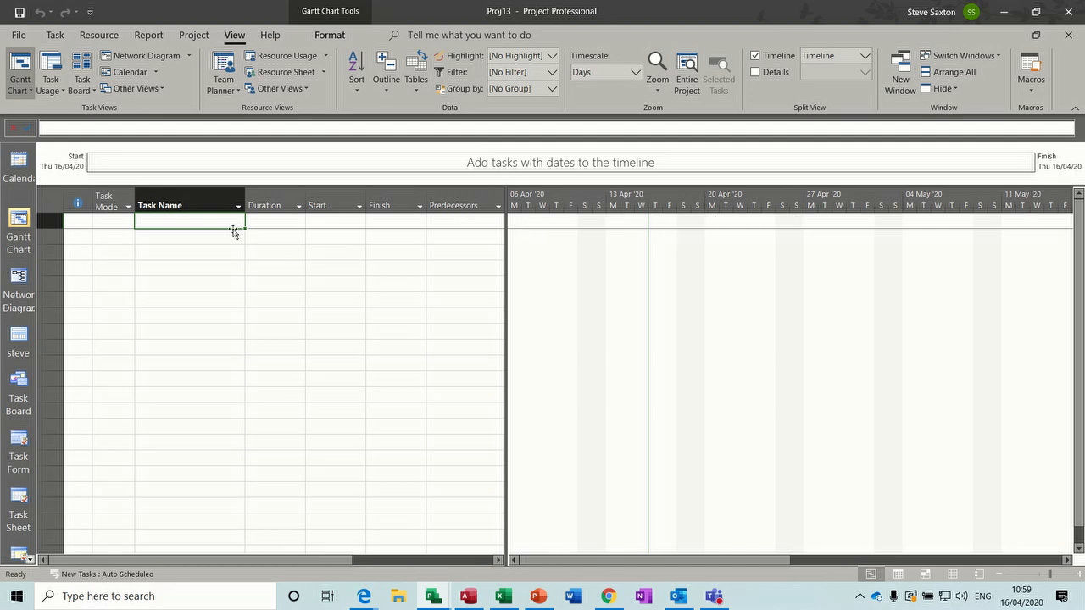
left_click_drag(218, 237, 226, 347)
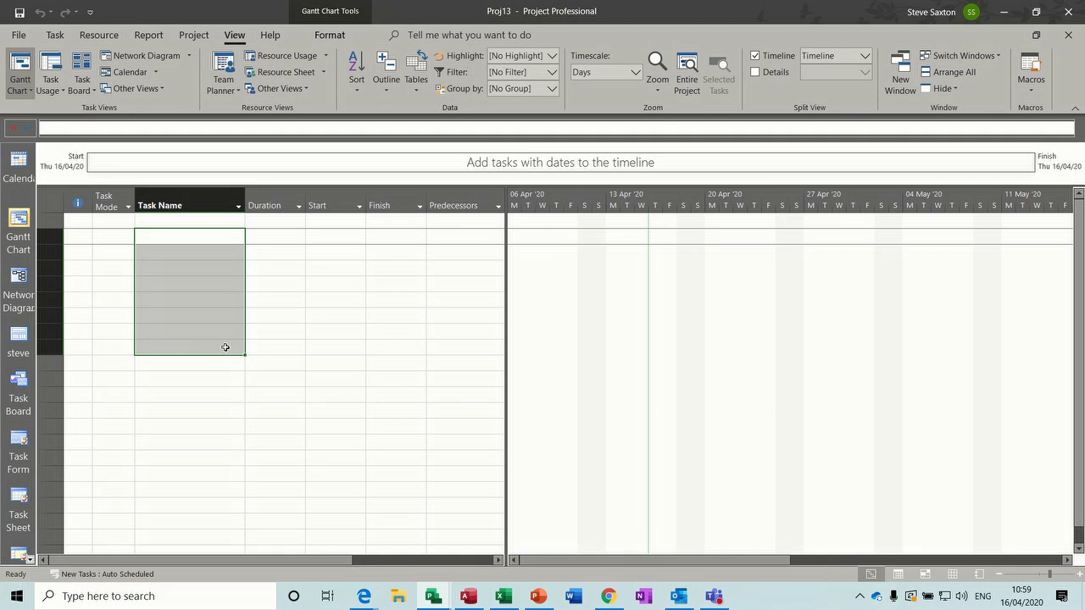
left_click(199, 221)
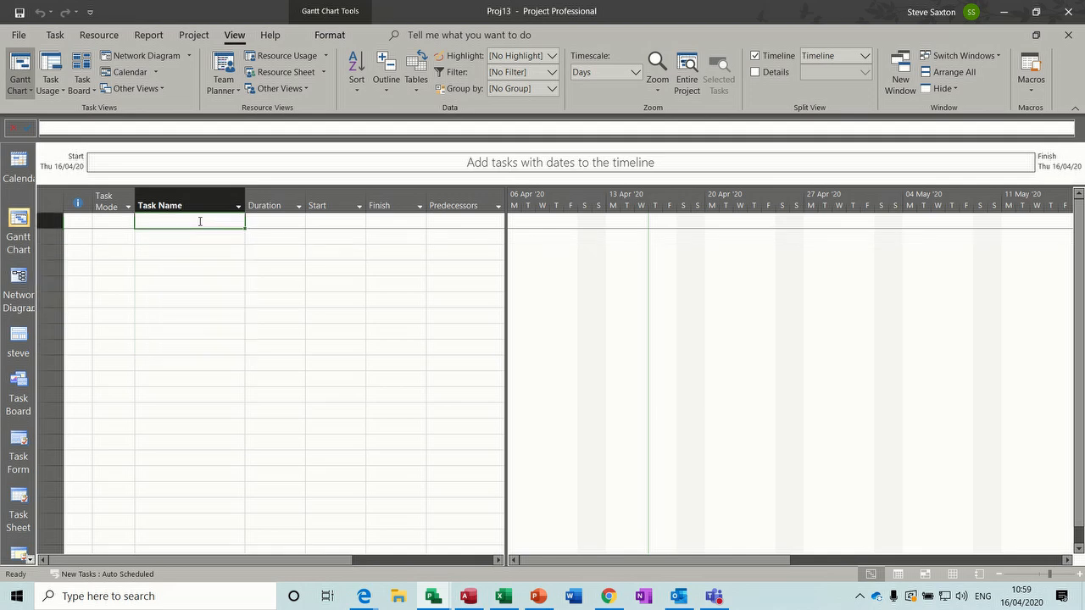
type("Ta")
key("BackSpace")
type("Process")
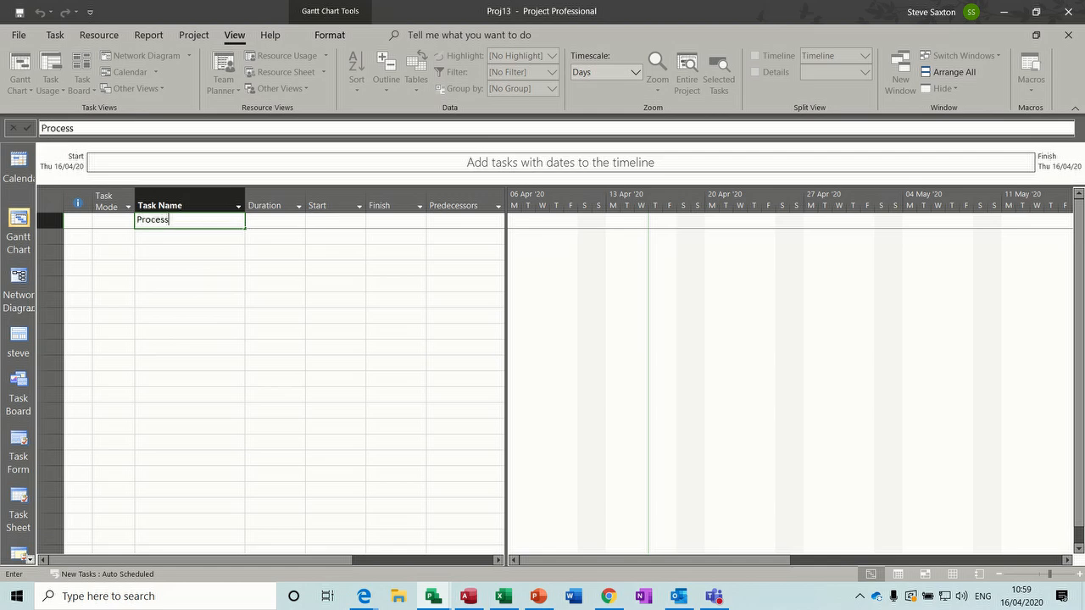
key("Tab")
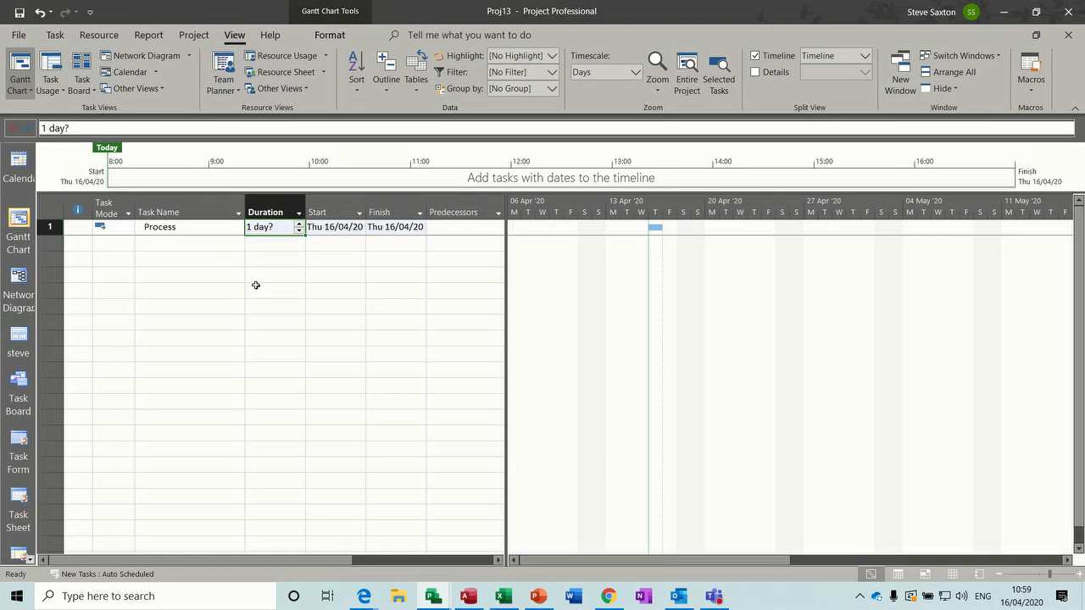
type("2")
left_click(206, 244)
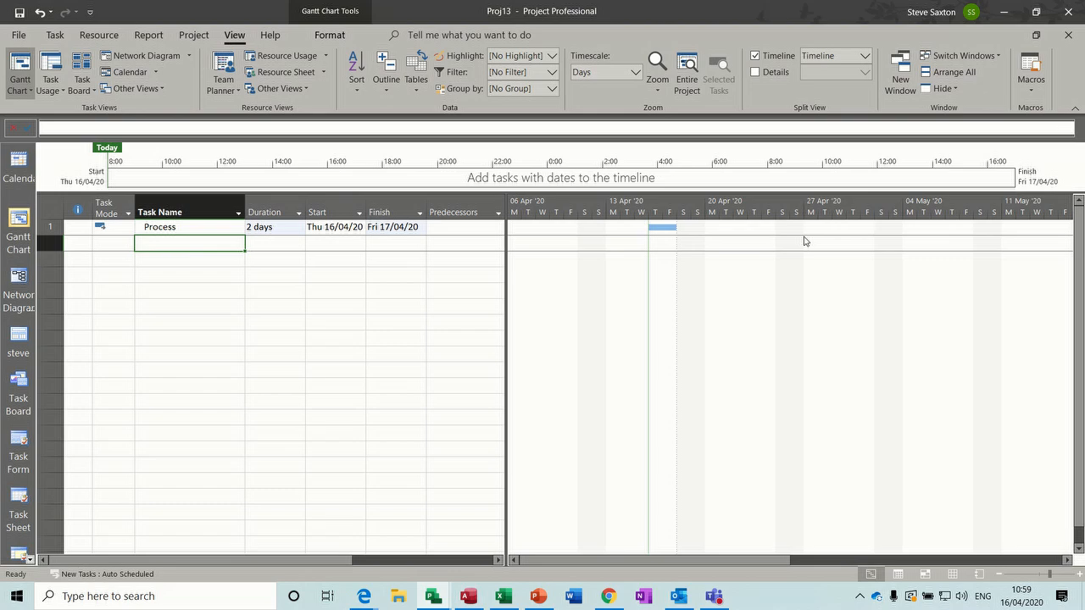
Open the Bar Styles settings directly from the blank chart area a few times, closing them without changes
double_click(547, 278)
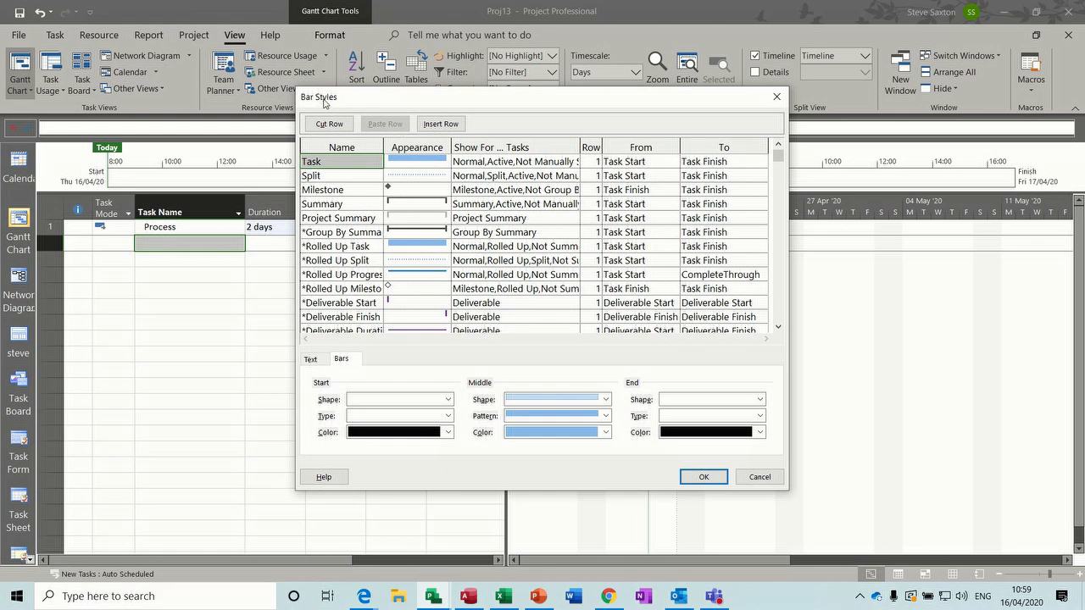
left_click(776, 97)
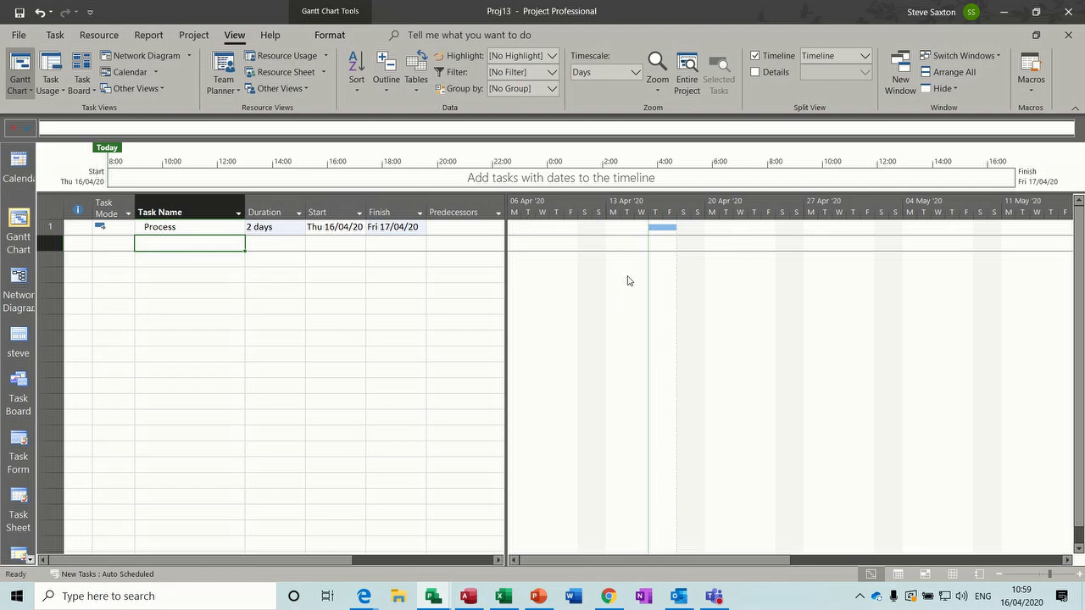
double_click(630, 302)
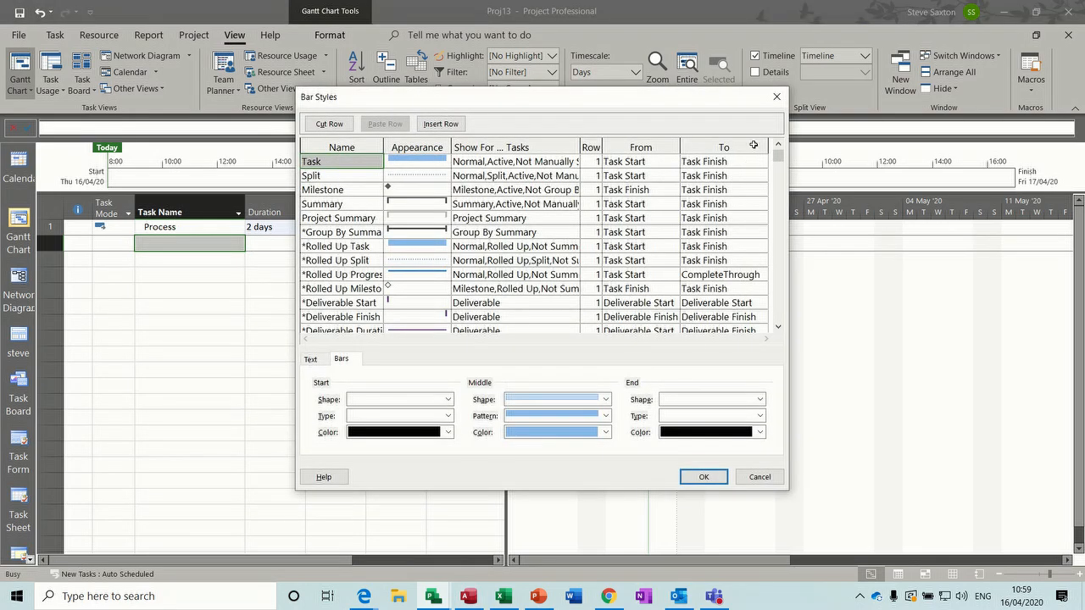
left_click(776, 96)
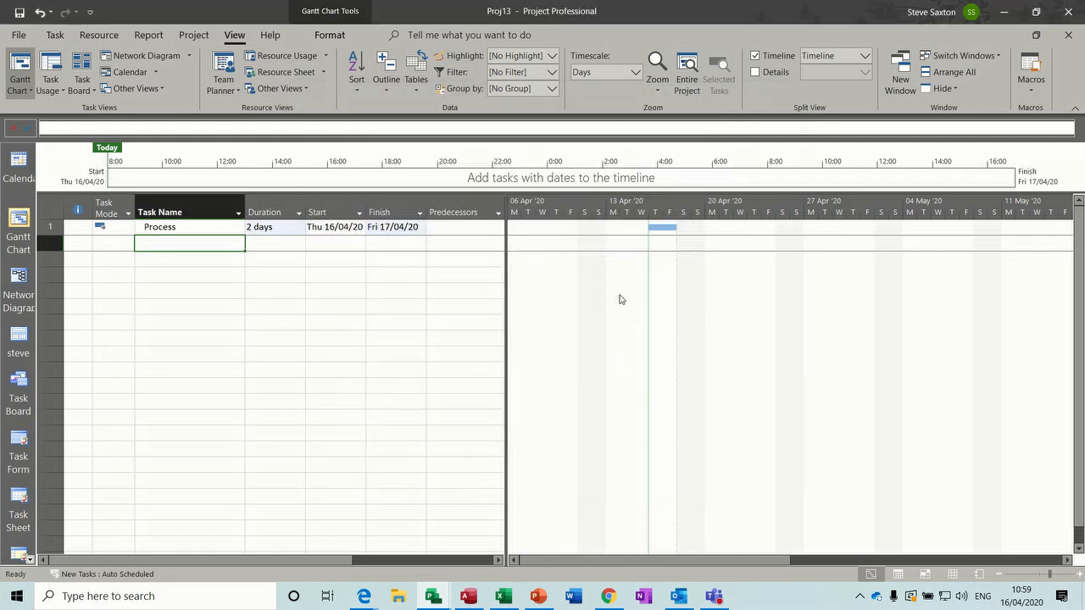
double_click(629, 289)
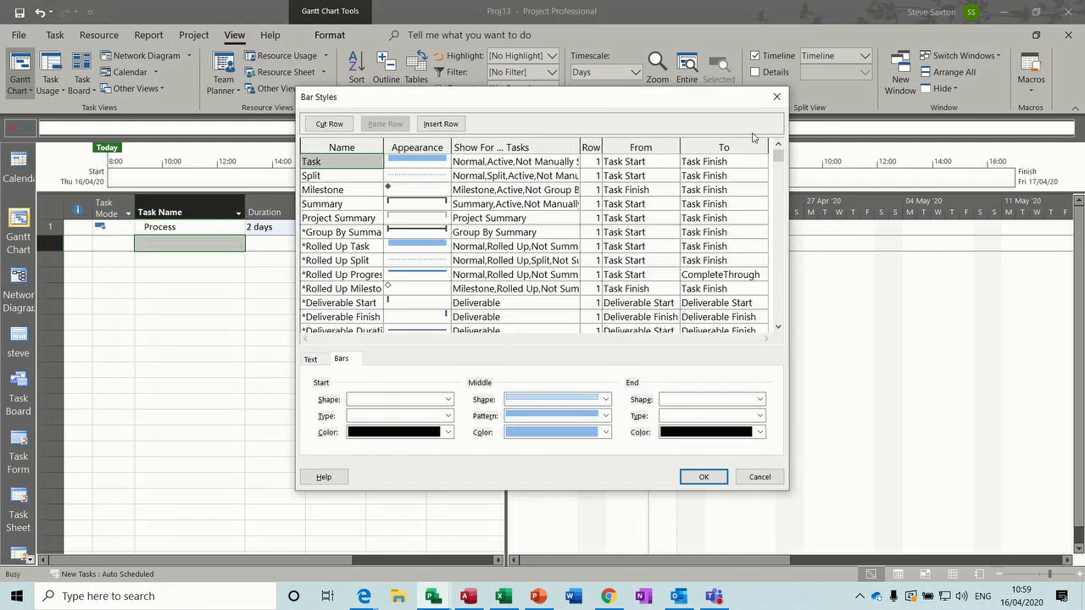
left_click(776, 97)
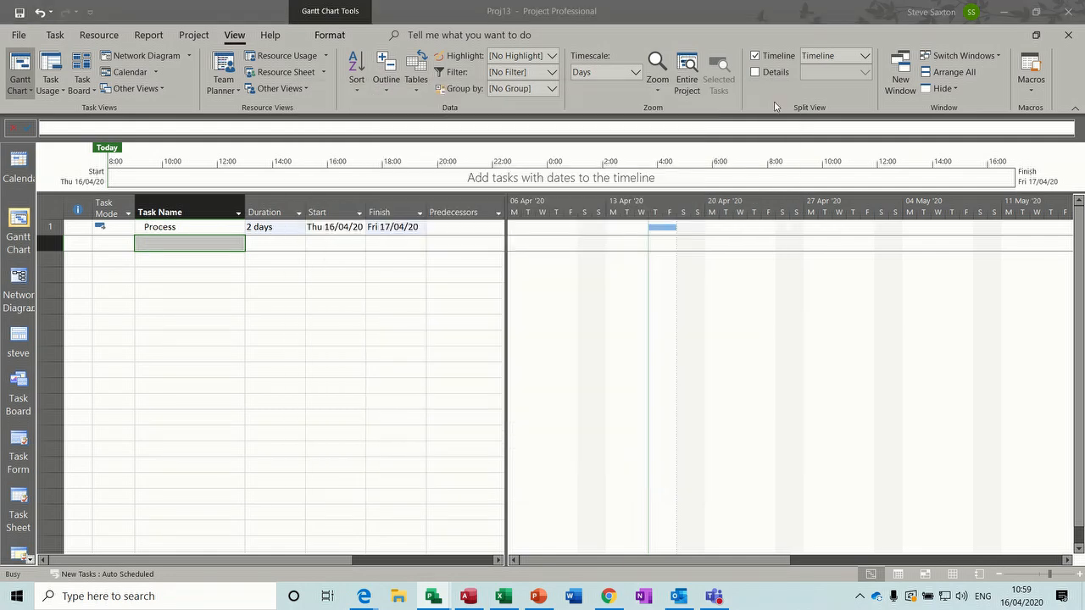
Open the Bar Styles settings and add a new bar style named Process below the Manual Progress row
left_click(330, 35)
left_click(256, 83)
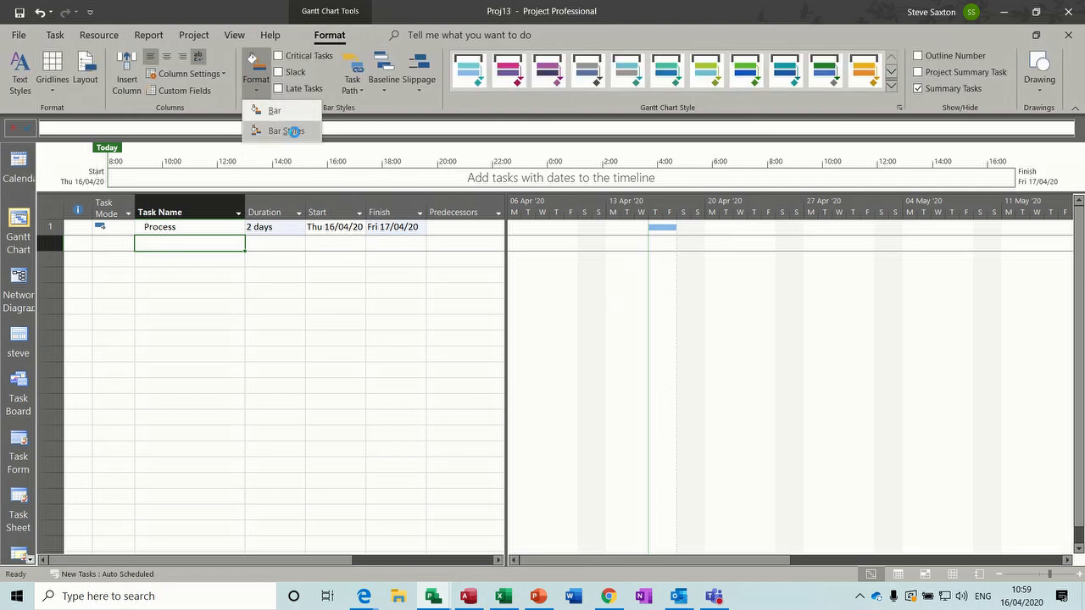
left_click(285, 130)
mouse_move(535, 100)
left_mouse_down()
mouse_move(482, 112)
mouse_move(522, 95)
left_mouse_up()
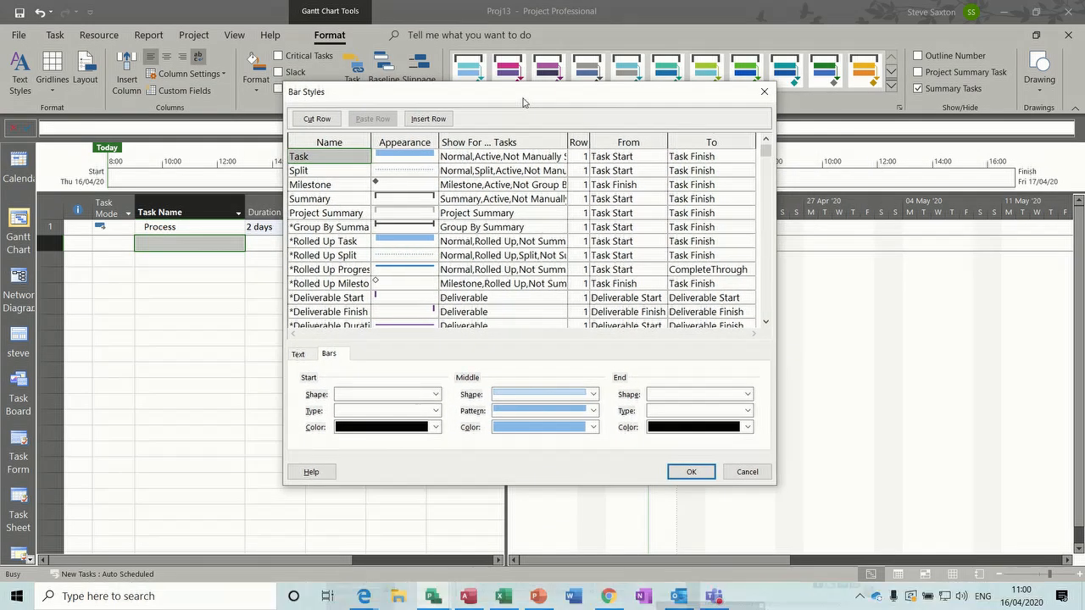
left_click(765, 323)
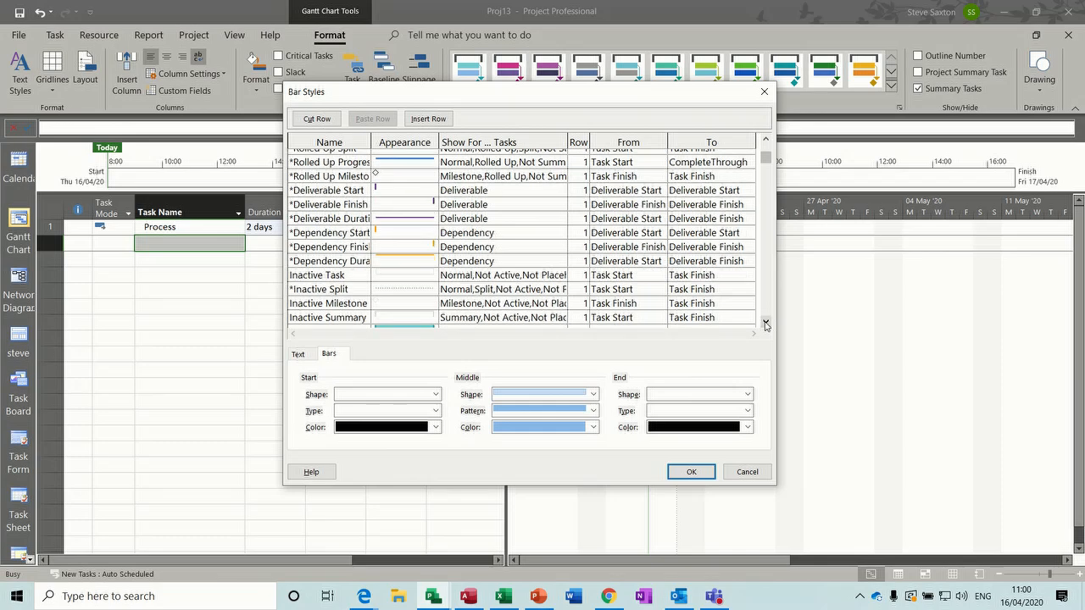
left_click_drag(765, 323, 765, 324)
left_click(328, 213)
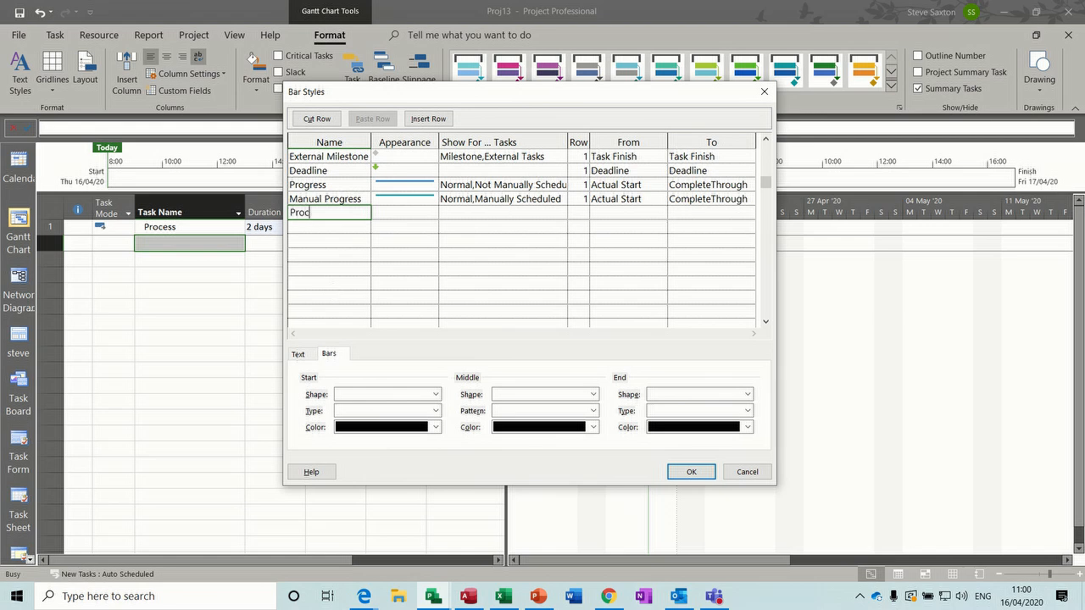
left_click(403, 218)
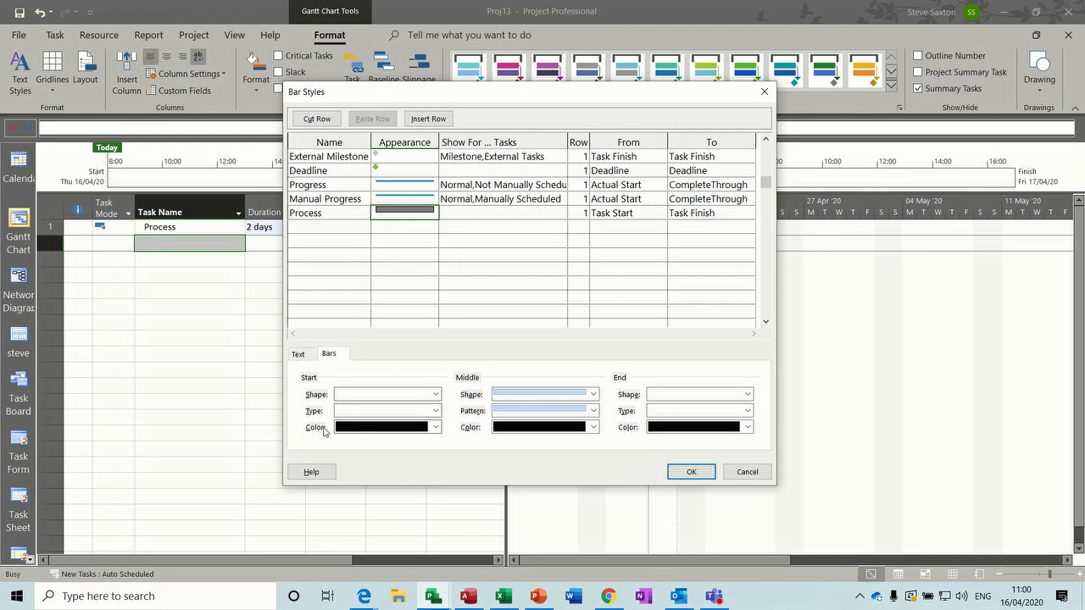
Give the Process bar style a solid left-pointing triangle as its start shape and a light green middle colour
left_click(434, 431)
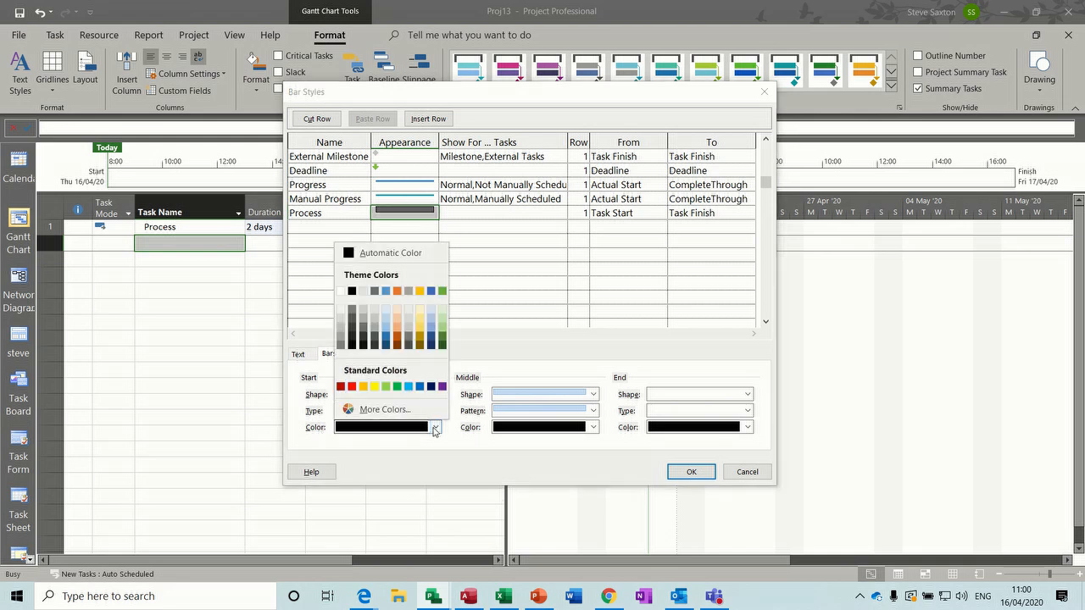
left_click(357, 385)
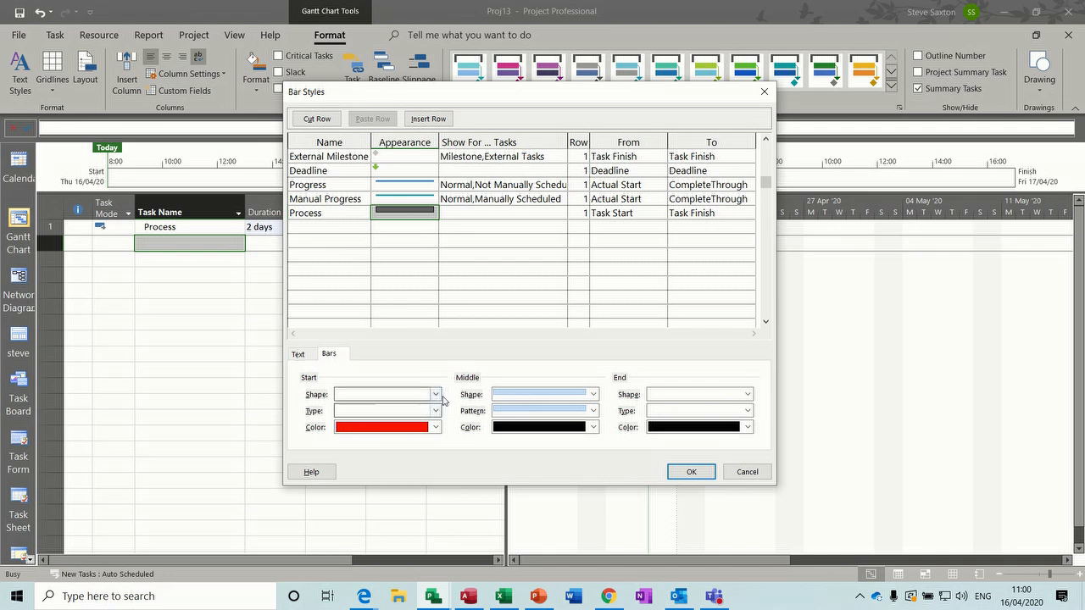
left_click(435, 395)
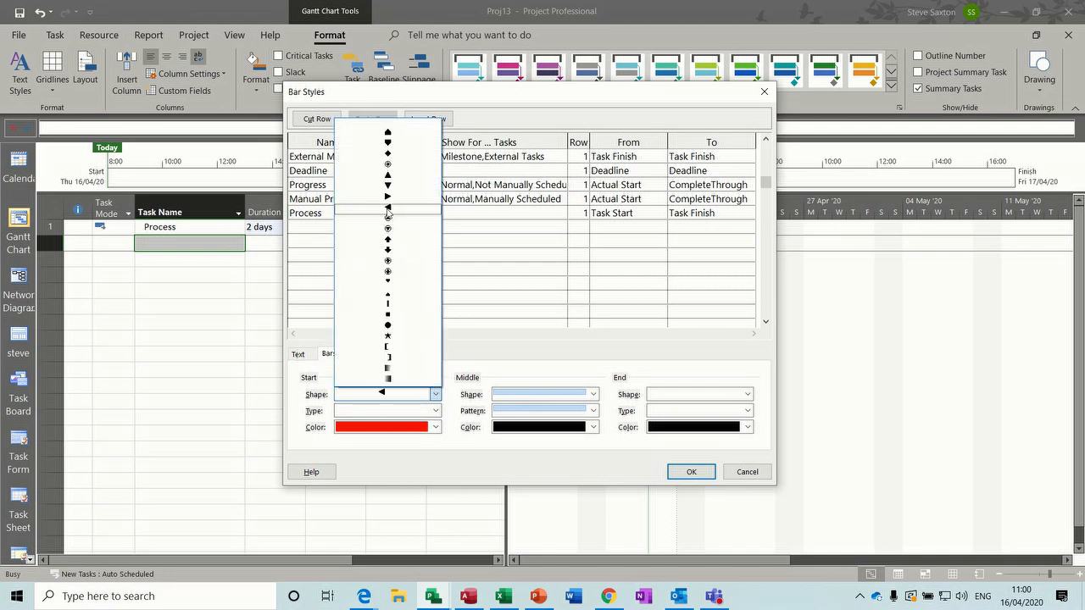
left_click(387, 212)
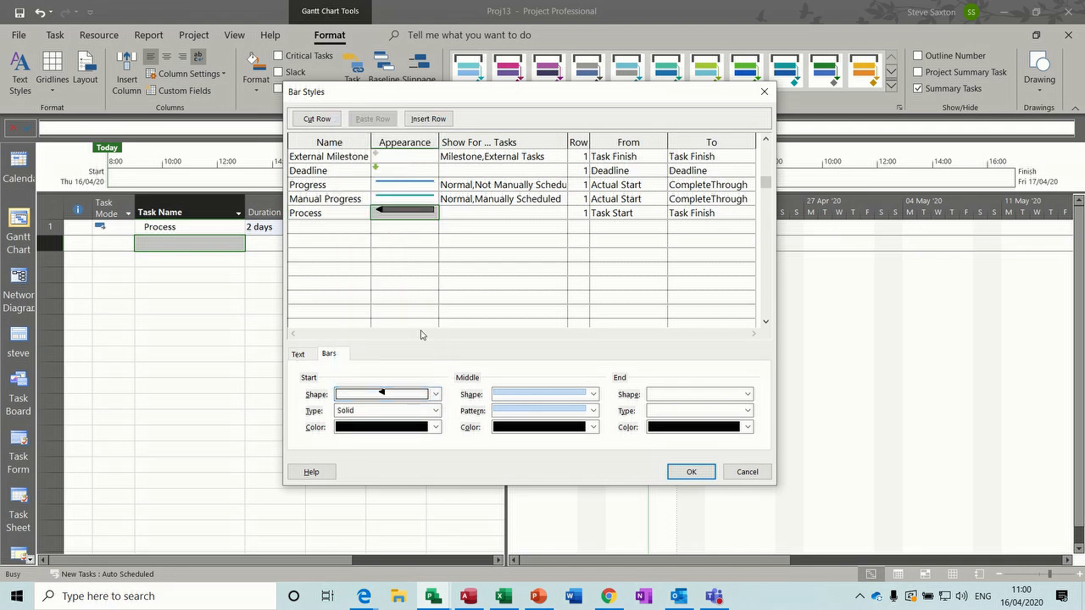
left_click(593, 427)
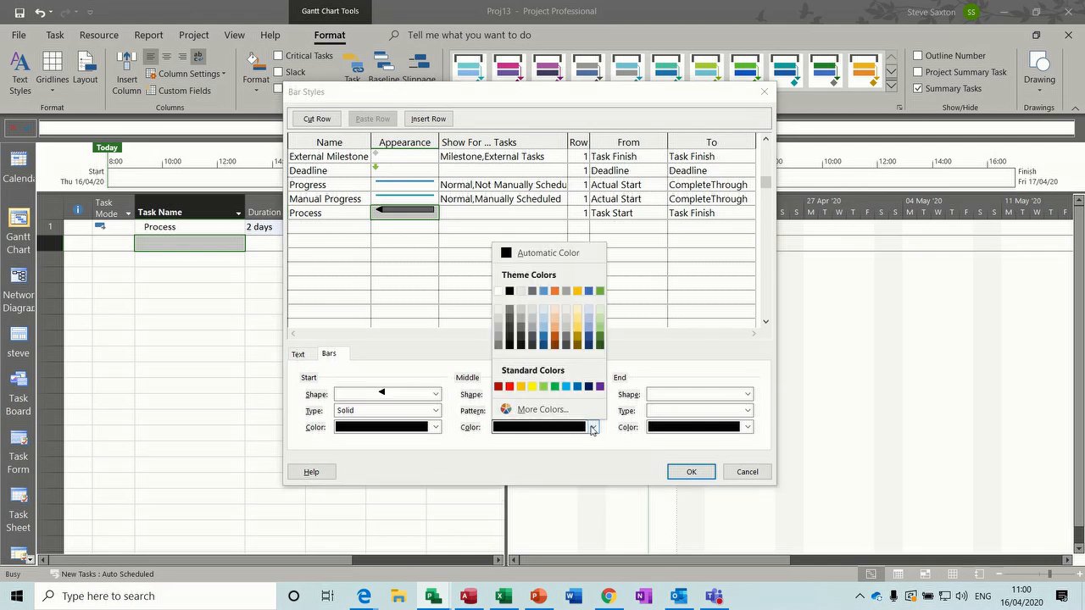
left_click(543, 386)
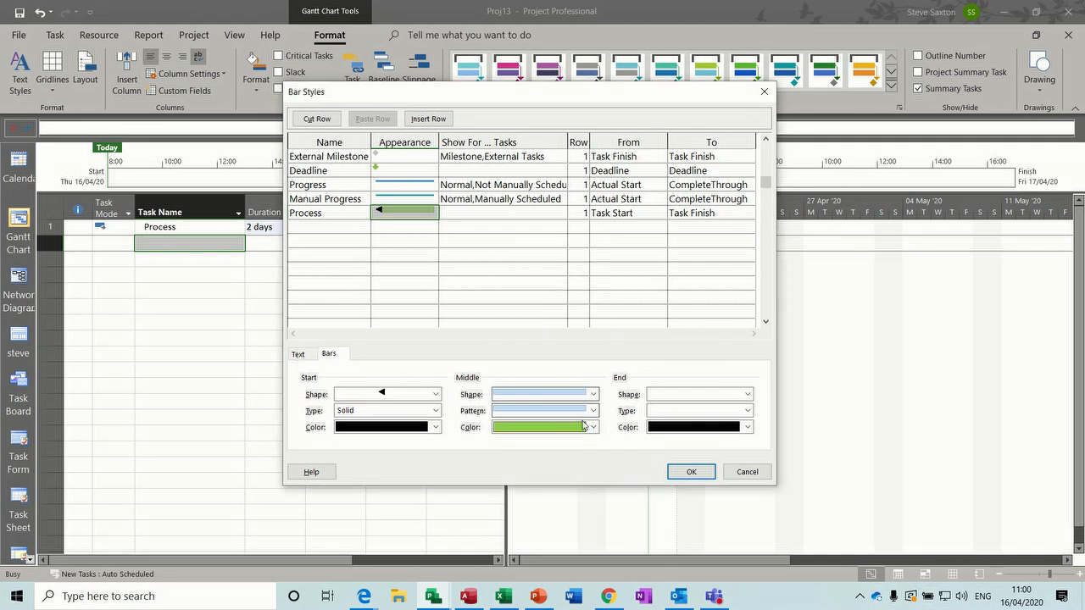
Give the Process bar style a solid right-pointing triangle as its end shape and colour both the start and end shapes red
left_click(746, 394)
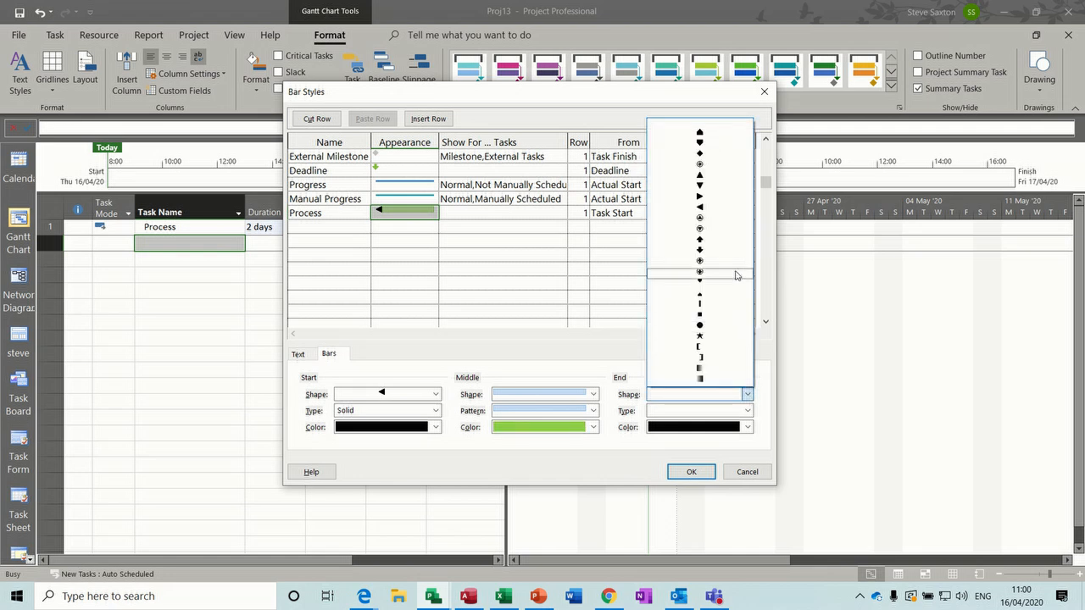
left_click(713, 201)
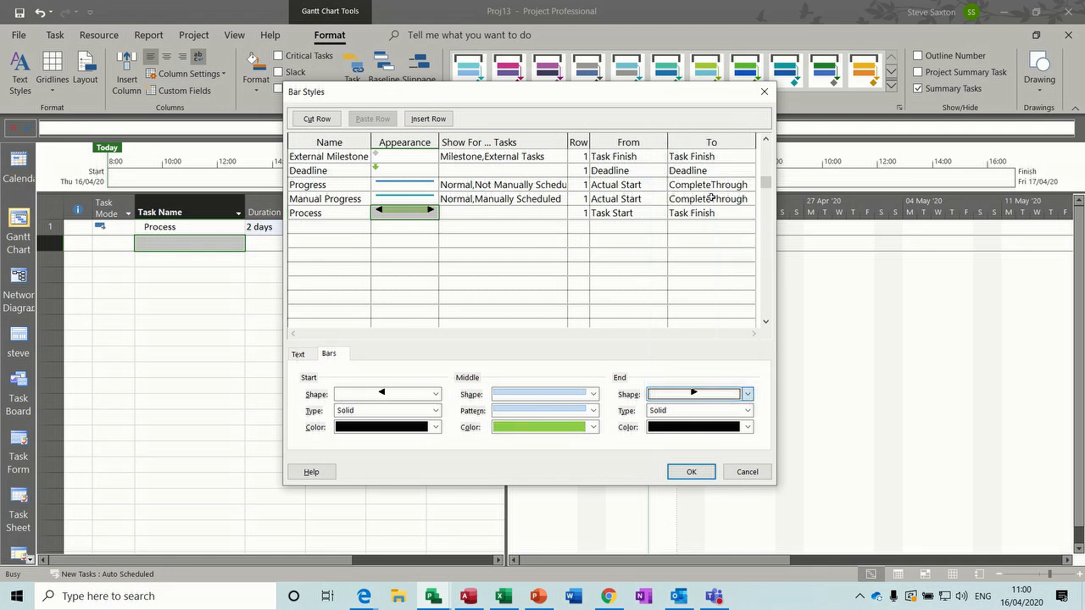
left_click(748, 427)
left_click(665, 387)
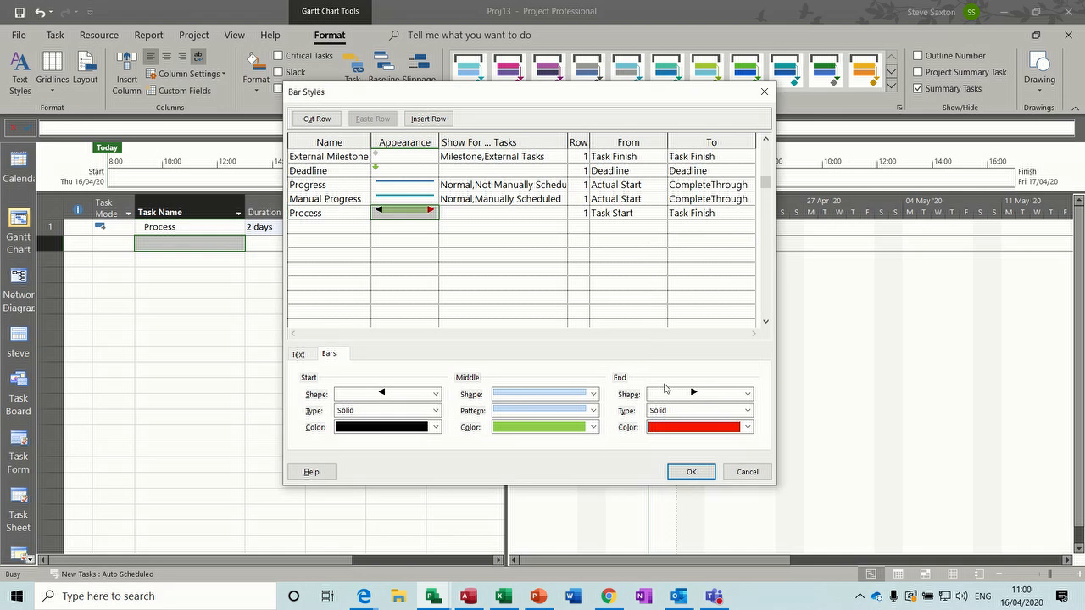
left_click(436, 427)
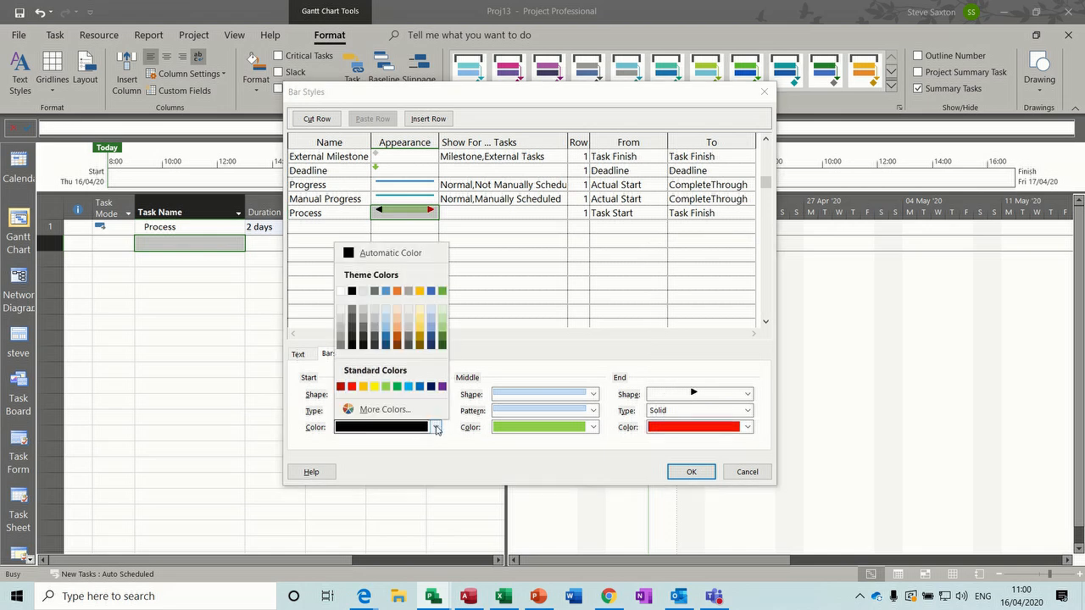
left_click(353, 388)
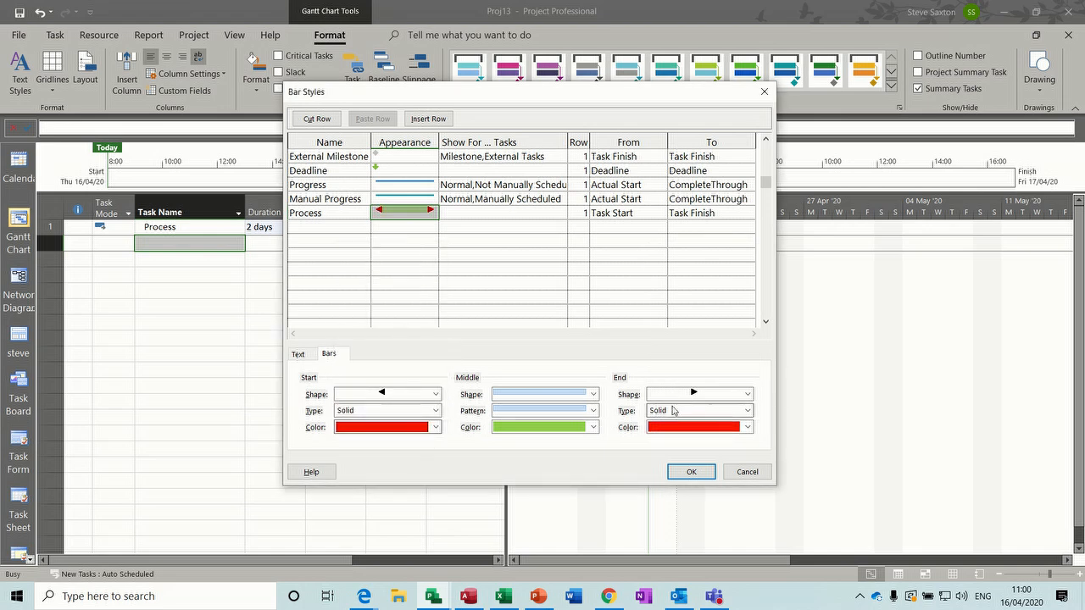
left_click(392, 222)
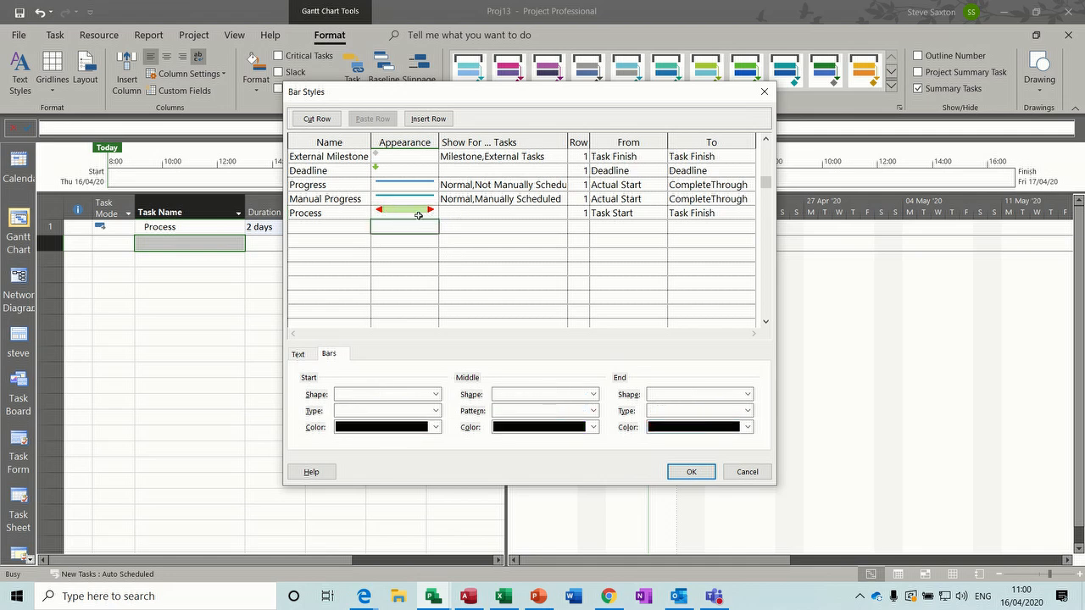
Set the Process bar style to show for Normal tasks and move the Bar Styles window to check the chart behind it
left_click(476, 213)
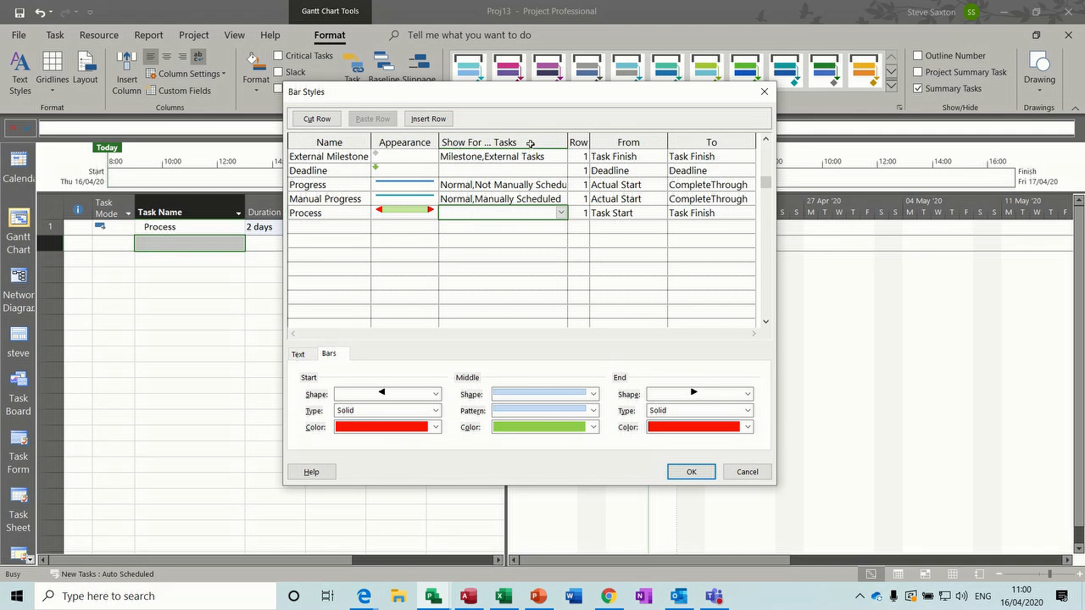
left_click(560, 213)
left_click(509, 224)
left_click_drag(556, 91, 635, 264)
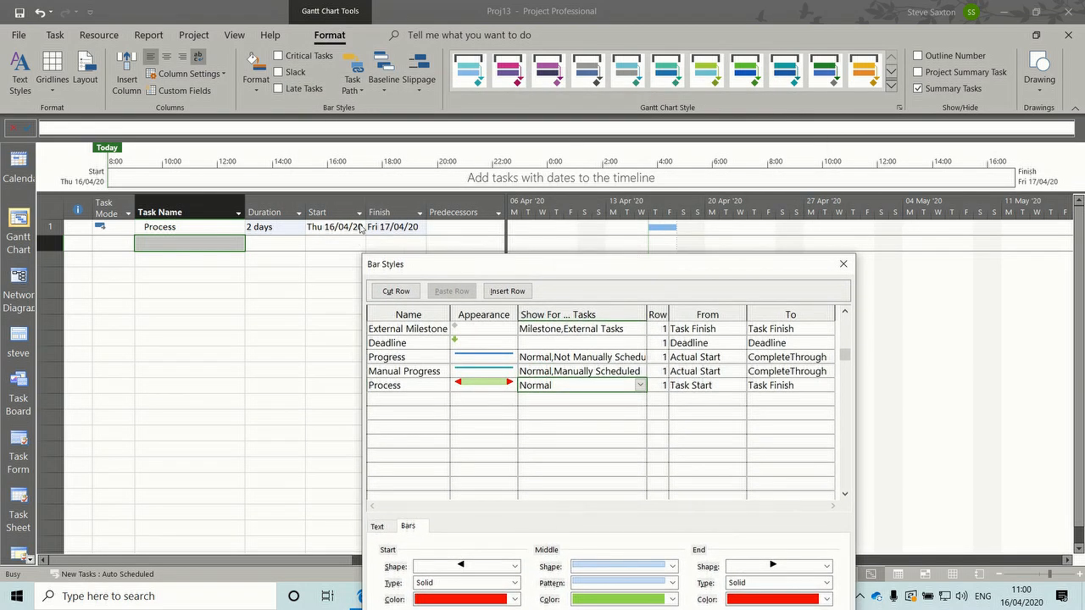
left_click_drag(506, 262, 378, 125)
Make the Process bar style run from Start1 to Finish1 and apply the bar style changes
left_click(579, 250)
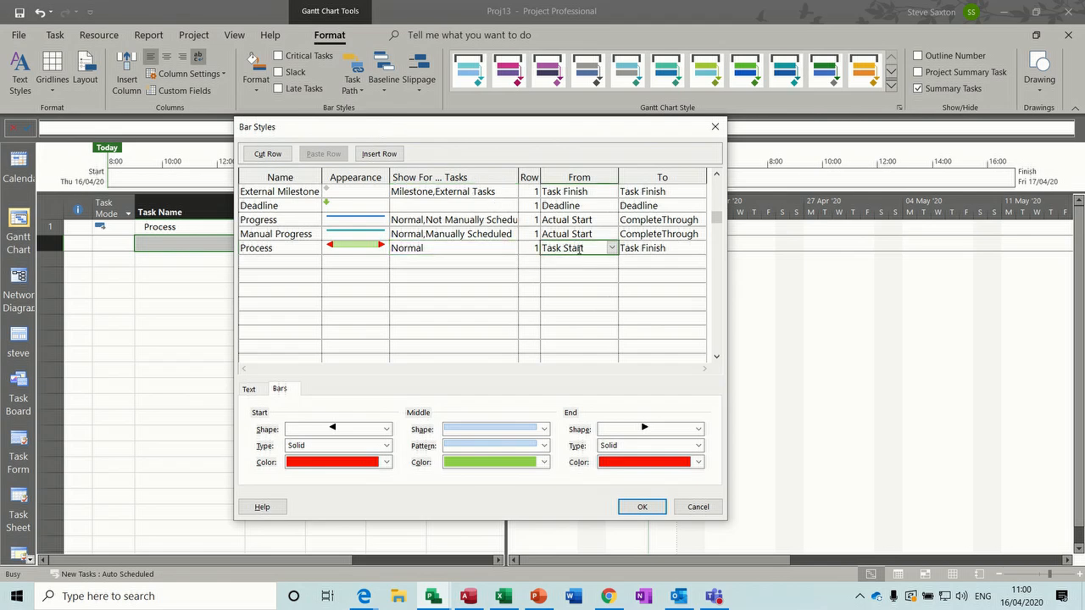
left_click(610, 248)
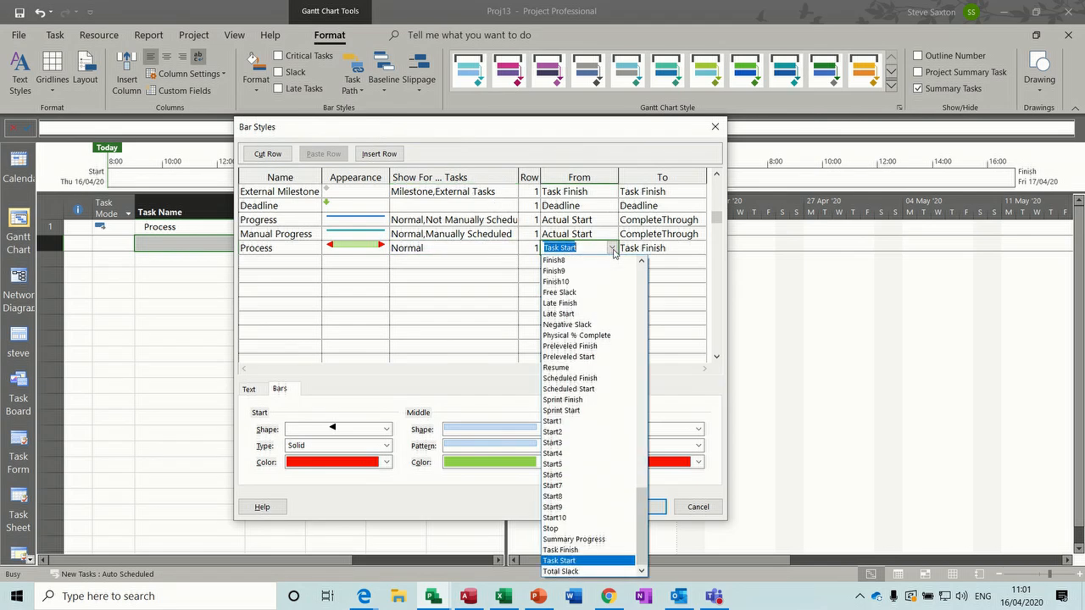
type("Scheduled Finish")
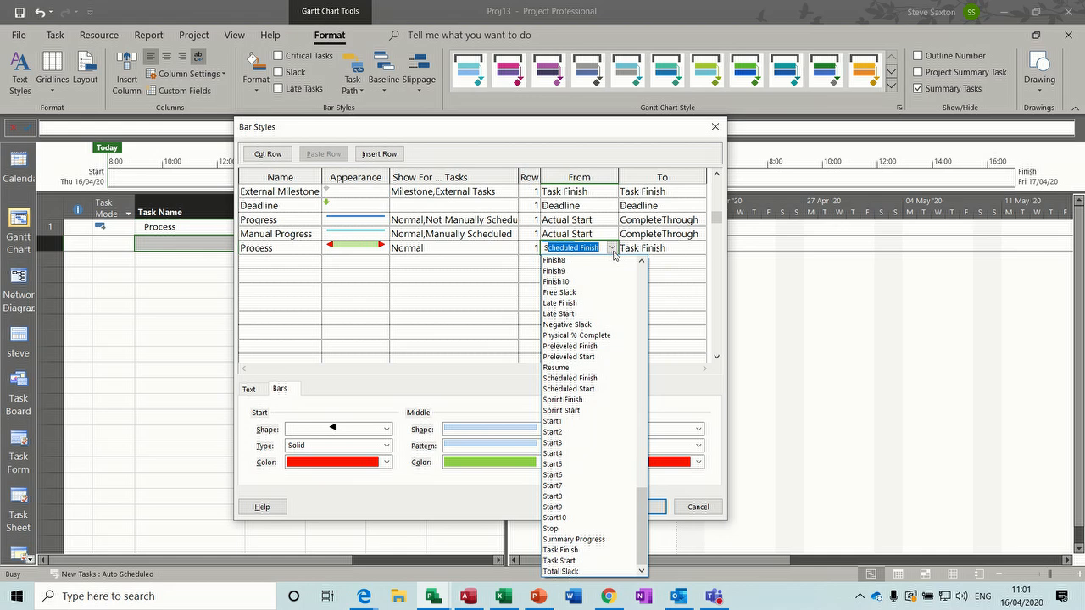
left_click(585, 422)
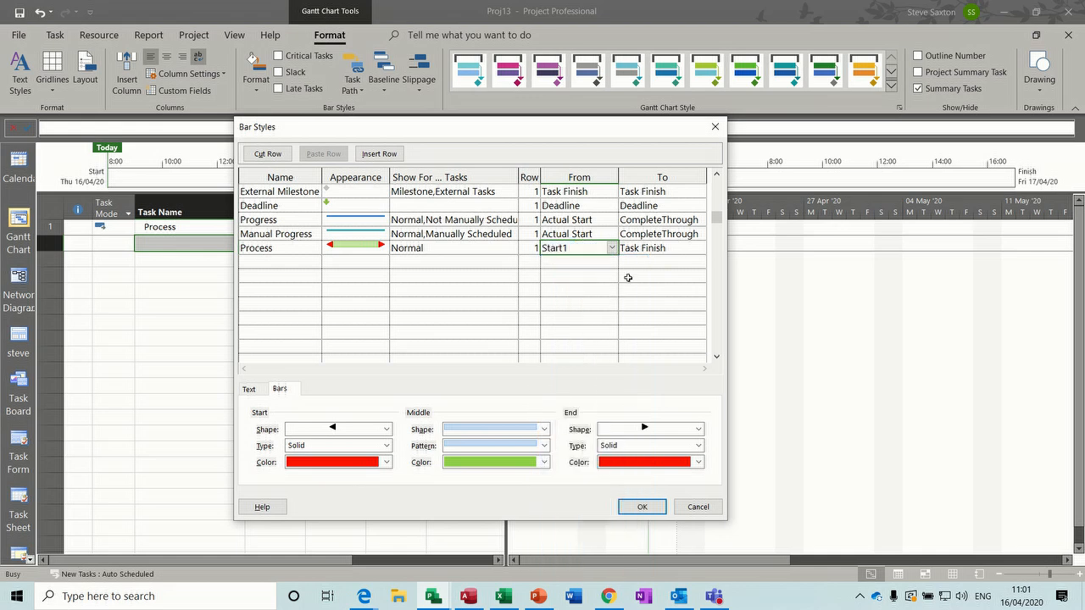
left_click(655, 248)
type("F")
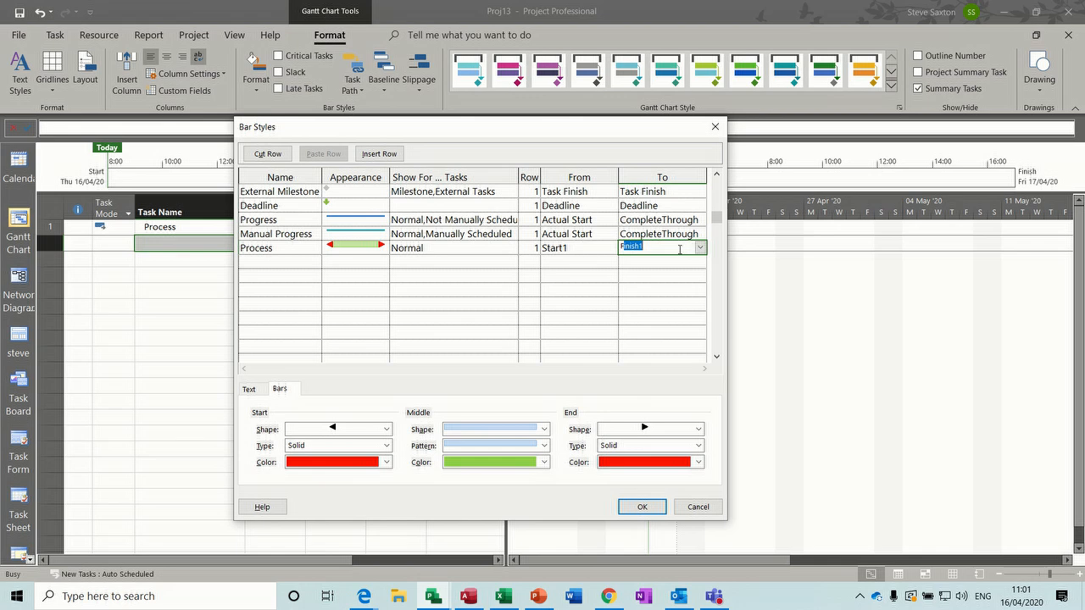
left_click(639, 261)
left_click(664, 247)
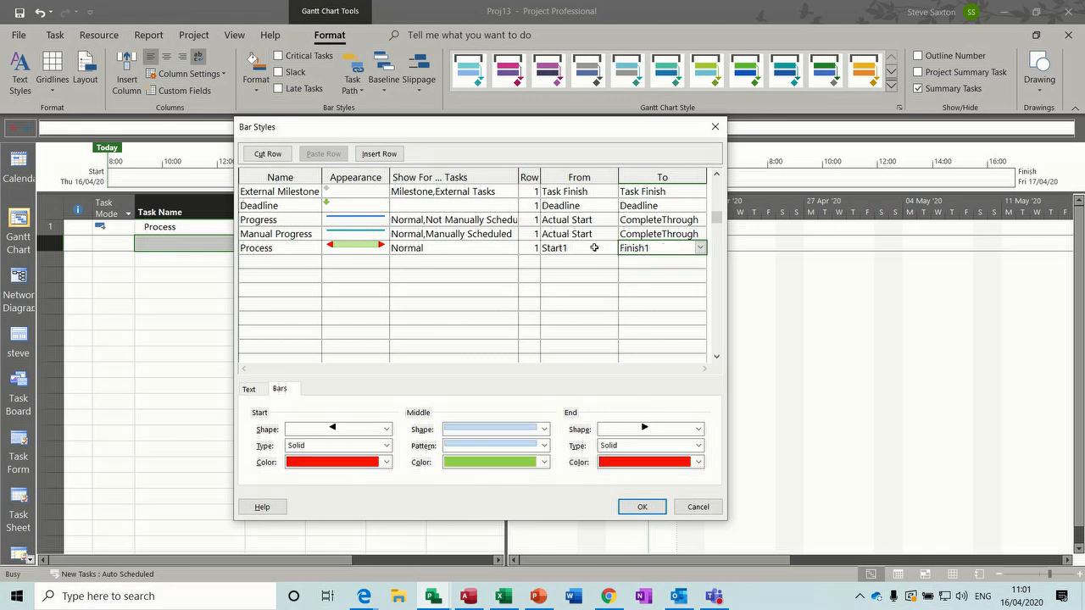
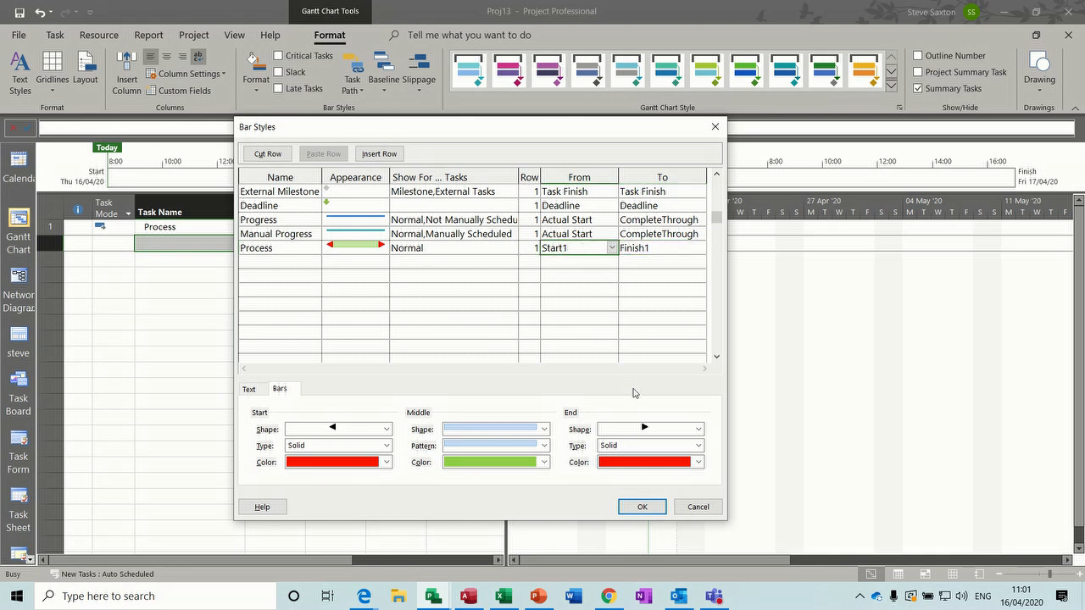
left_click(639, 506)
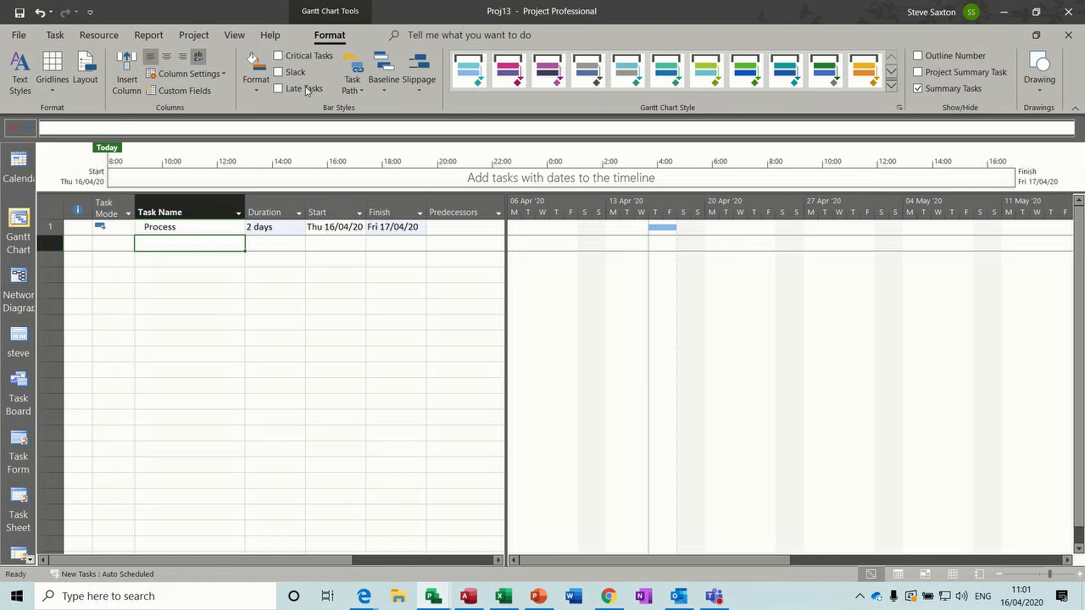
Examine the Set Baseline options for interim plan fields and numbered baselines, and leave without setting one
left_click(195, 36)
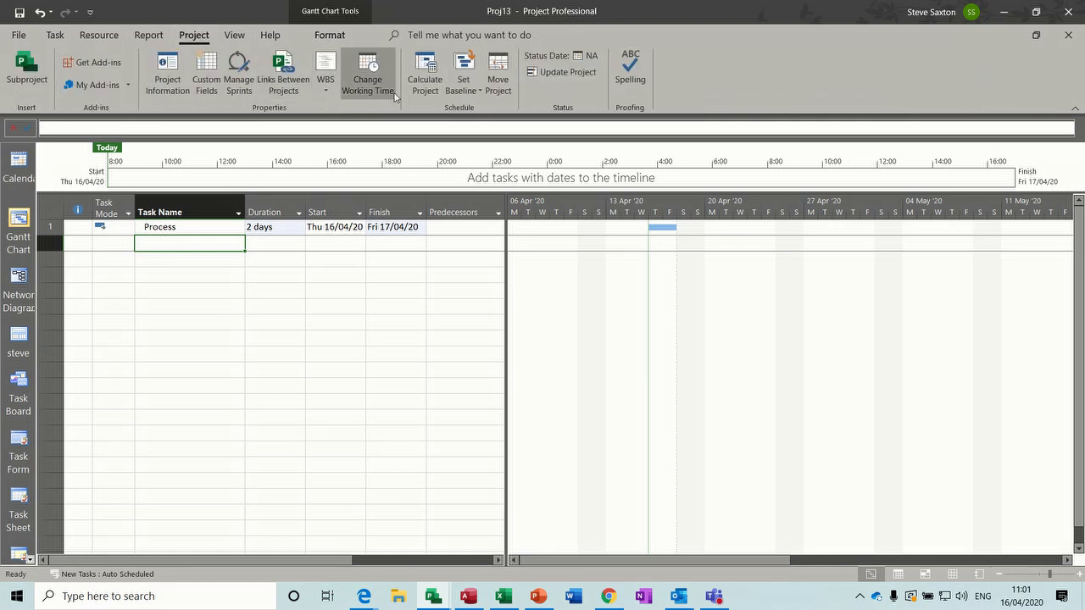
left_click(476, 91)
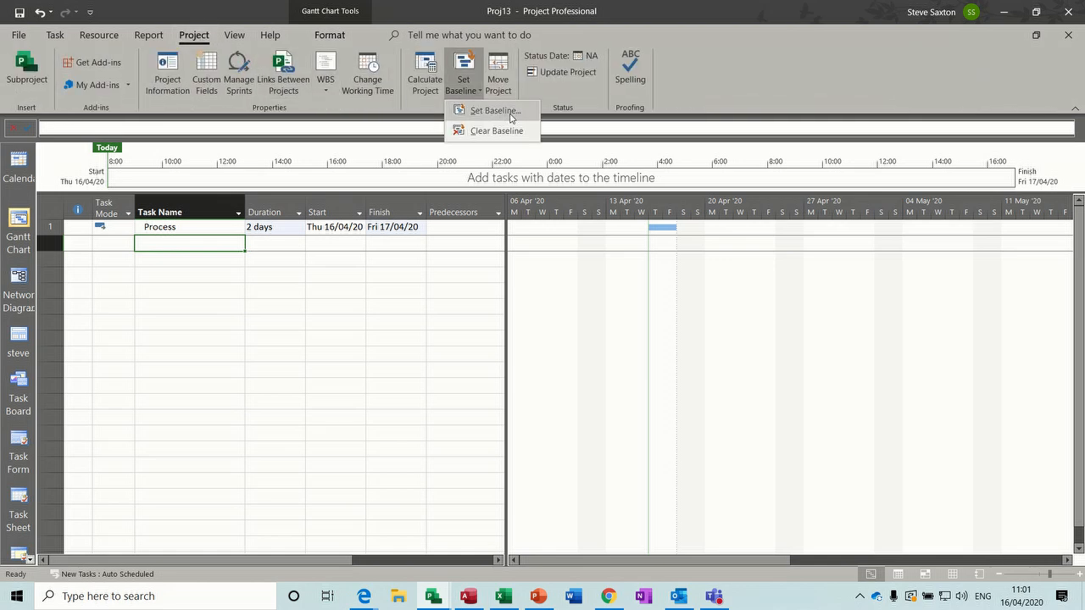
left_click(508, 111)
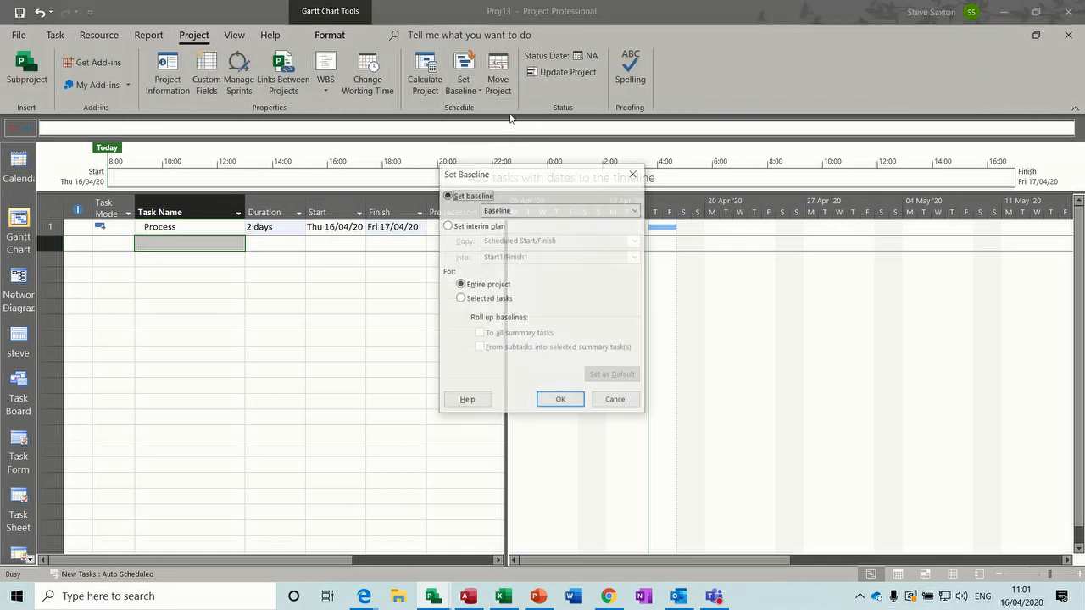
left_click(454, 226)
left_click(636, 257)
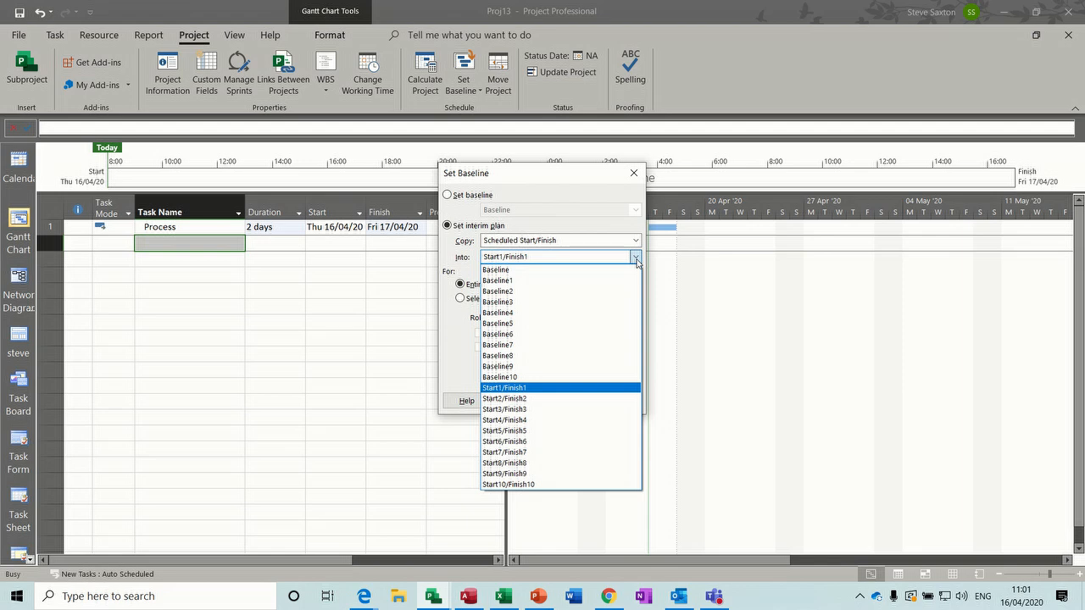
left_click(636, 258)
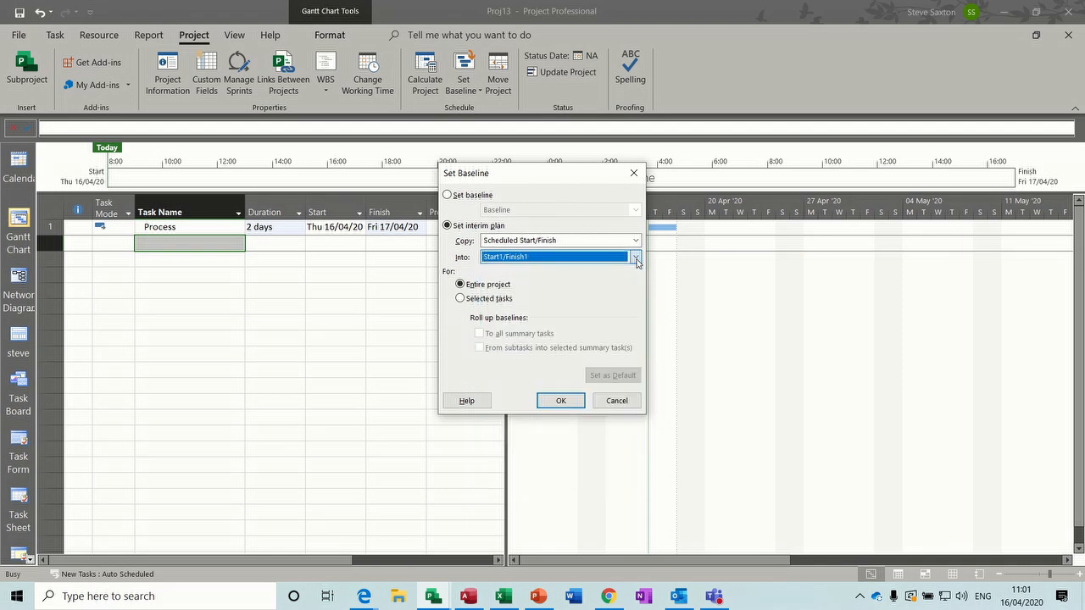
left_click(449, 195)
left_click(634, 211)
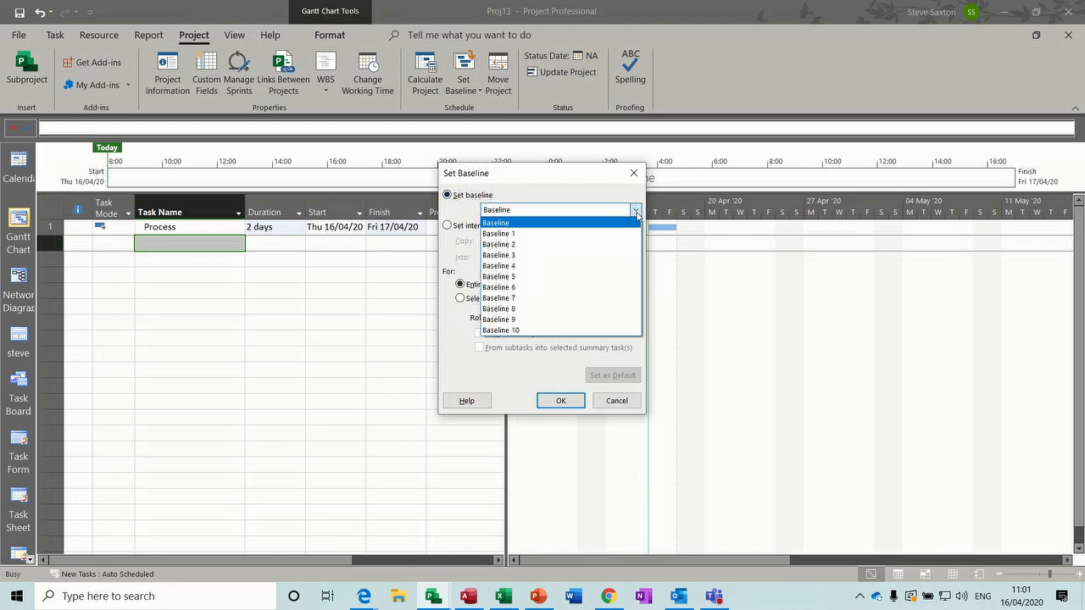
left_click(634, 212)
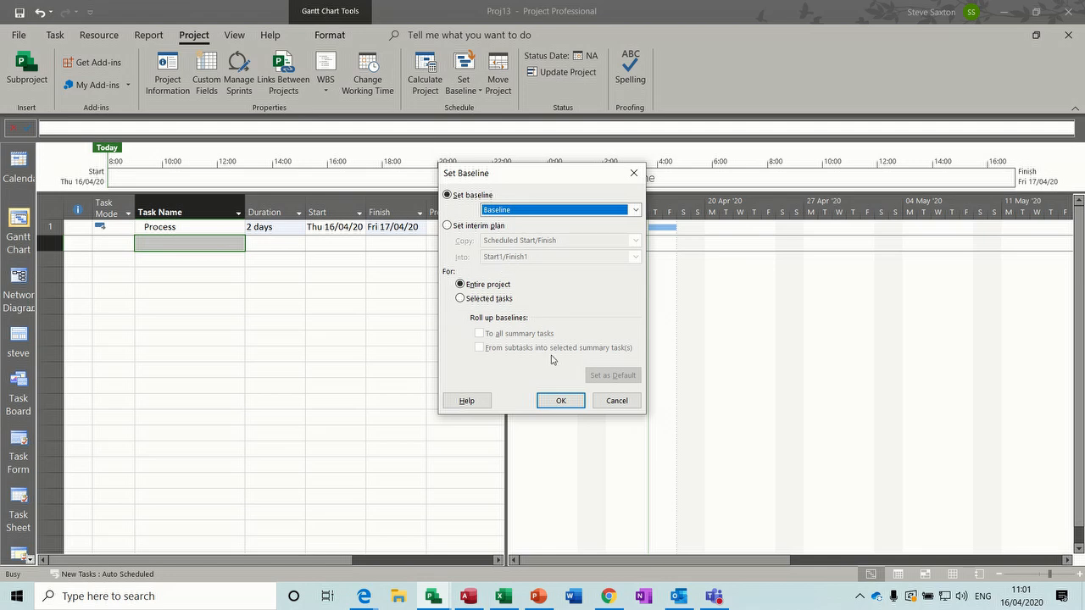
left_click(615, 402)
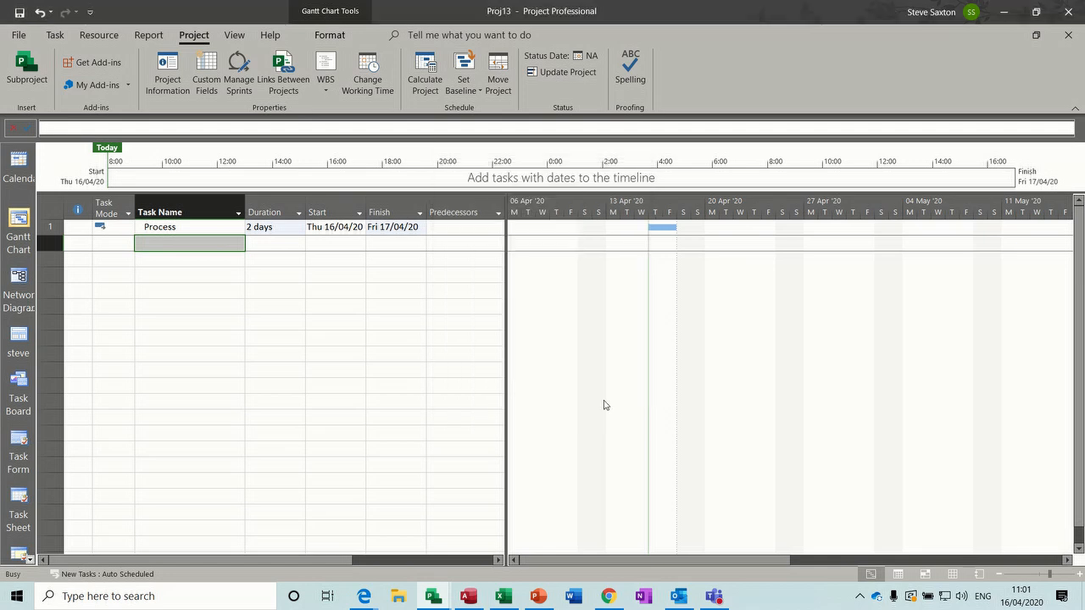
Reopen the Bar Styles settings and add a new bar style named Process1 below the Process row
double_click(557, 273)
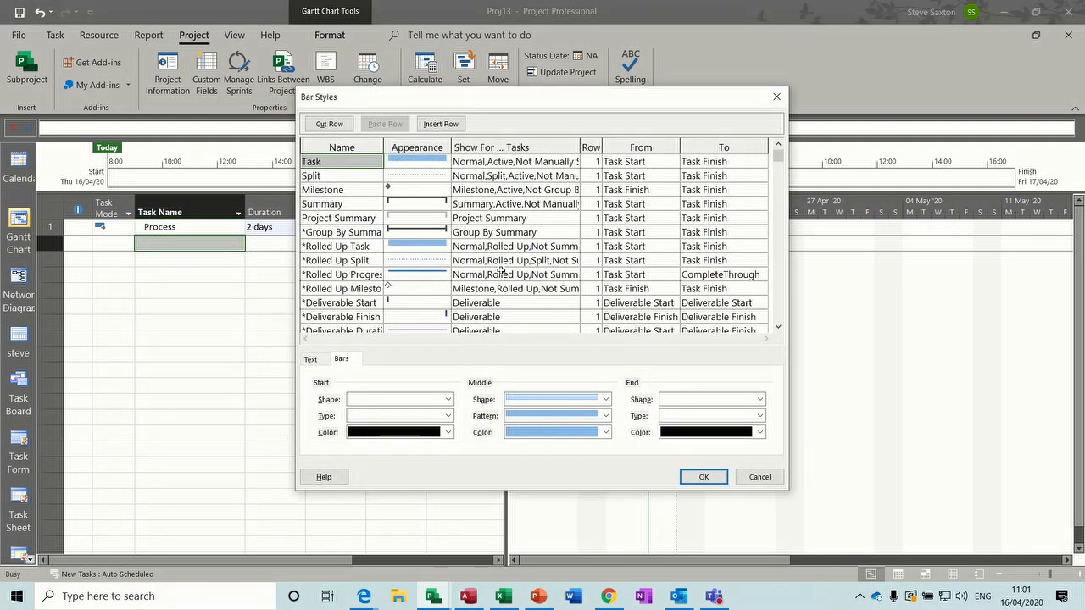
left_click(779, 327)
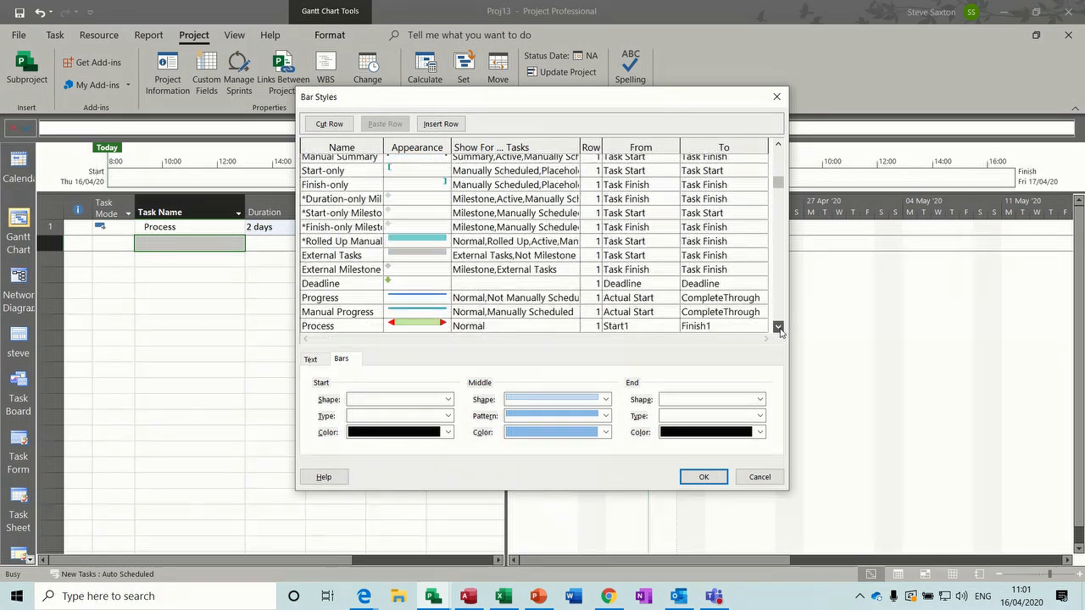
left_click(360, 217)
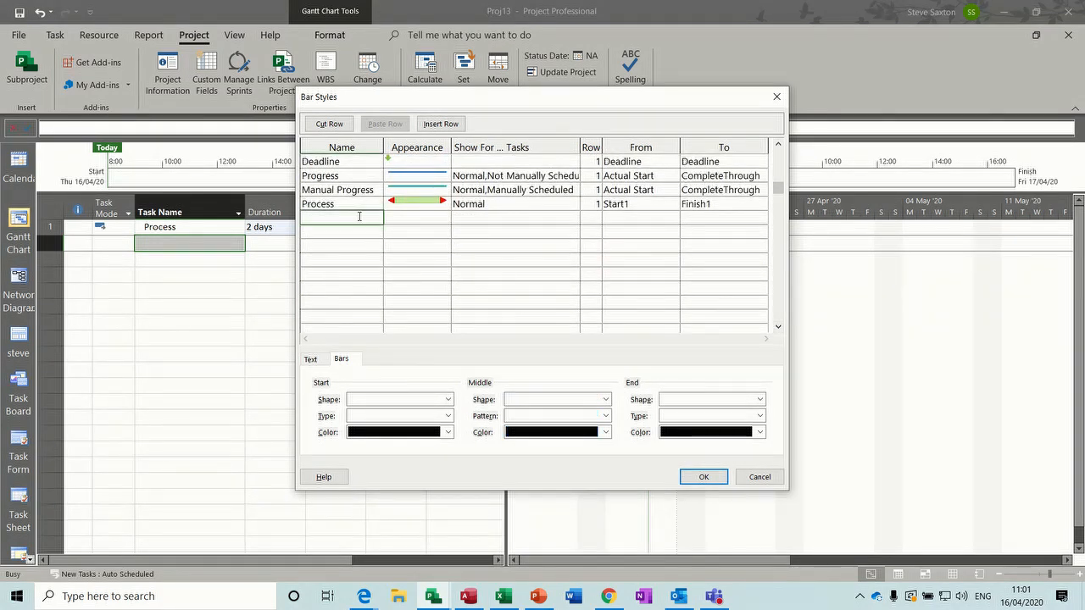
type("Process1")
left_click(407, 219)
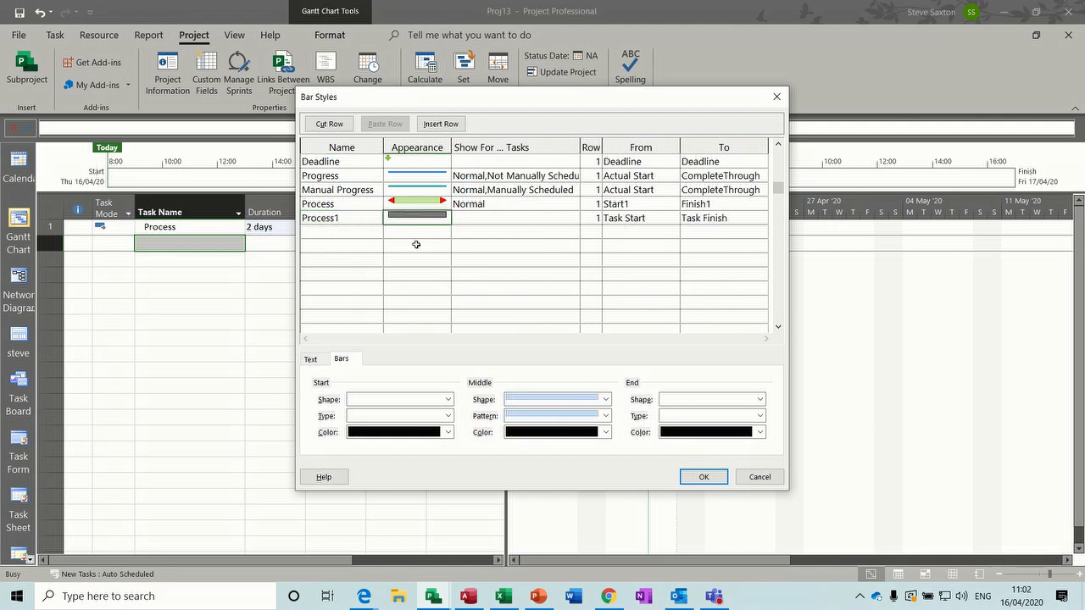
Give the Process1 bar a solid red left-pointing triangle at its start and a light green middle
left_click(449, 400)
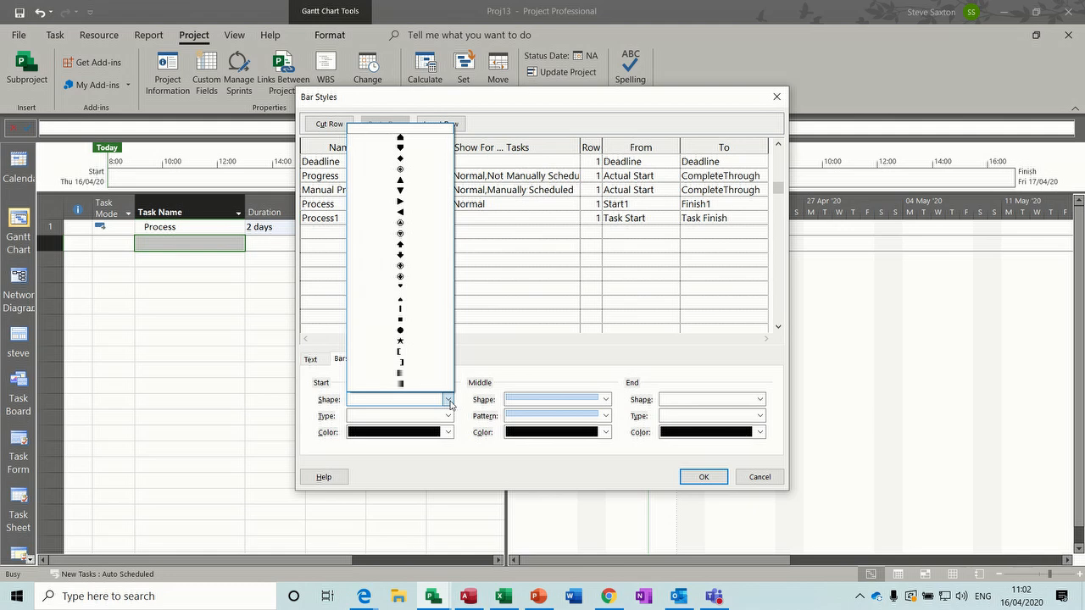
left_click(395, 227)
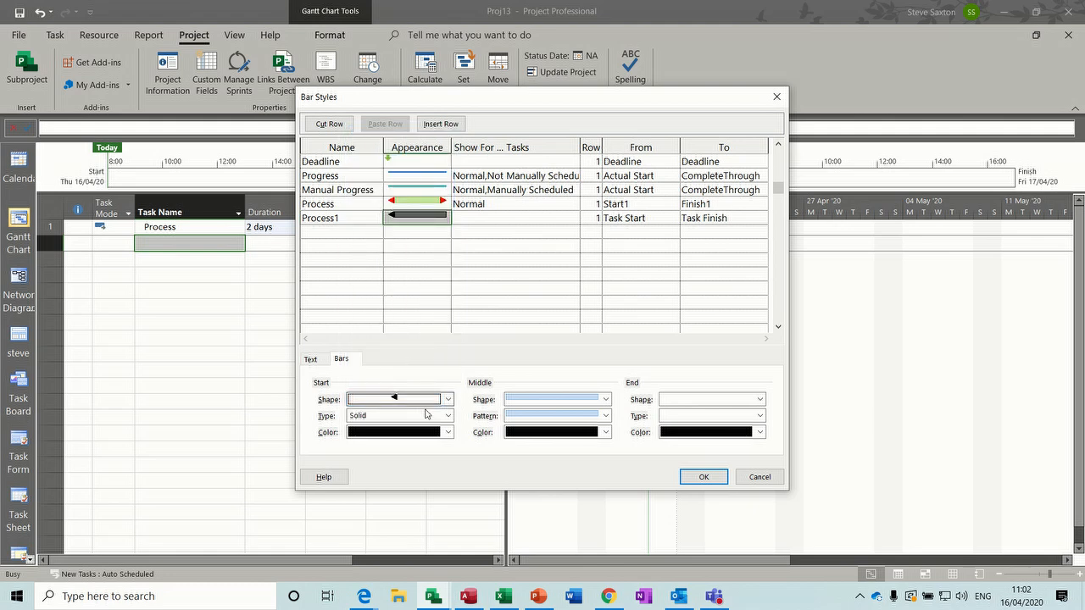
left_click(448, 433)
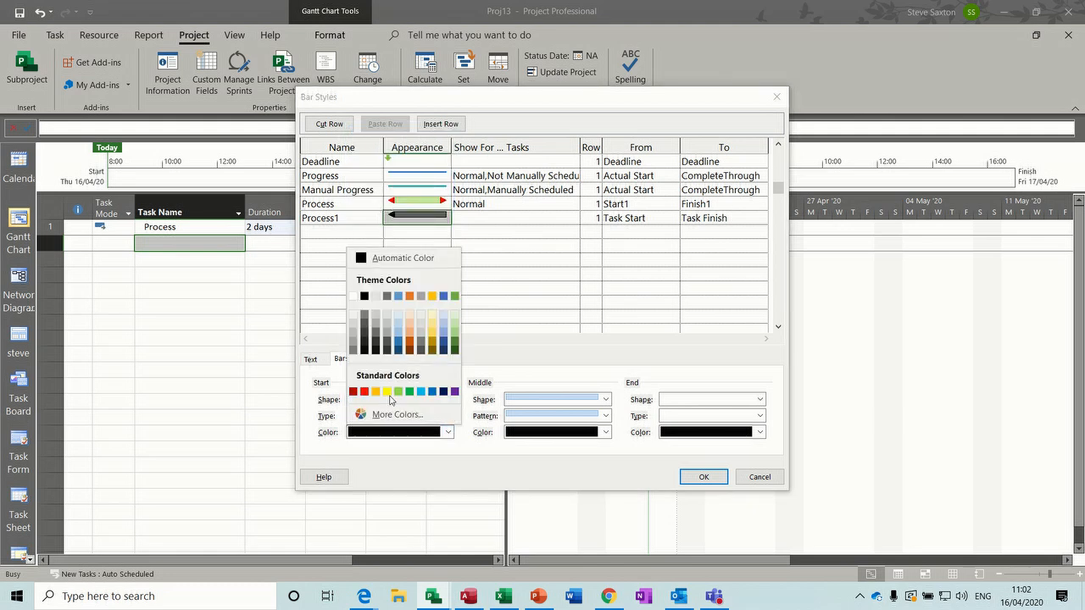
left_click(364, 392)
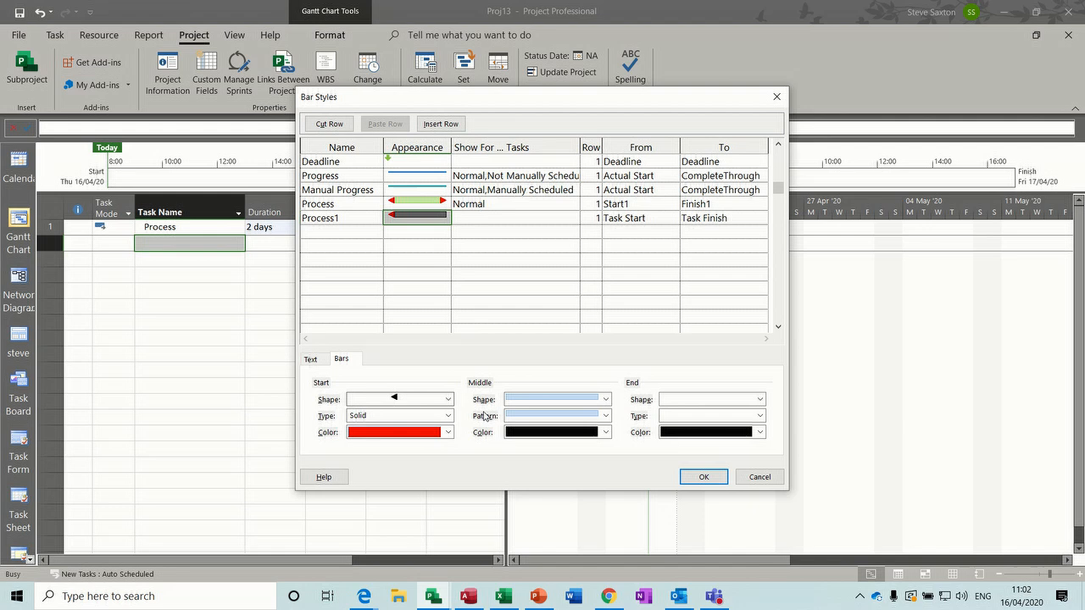
left_click(607, 432)
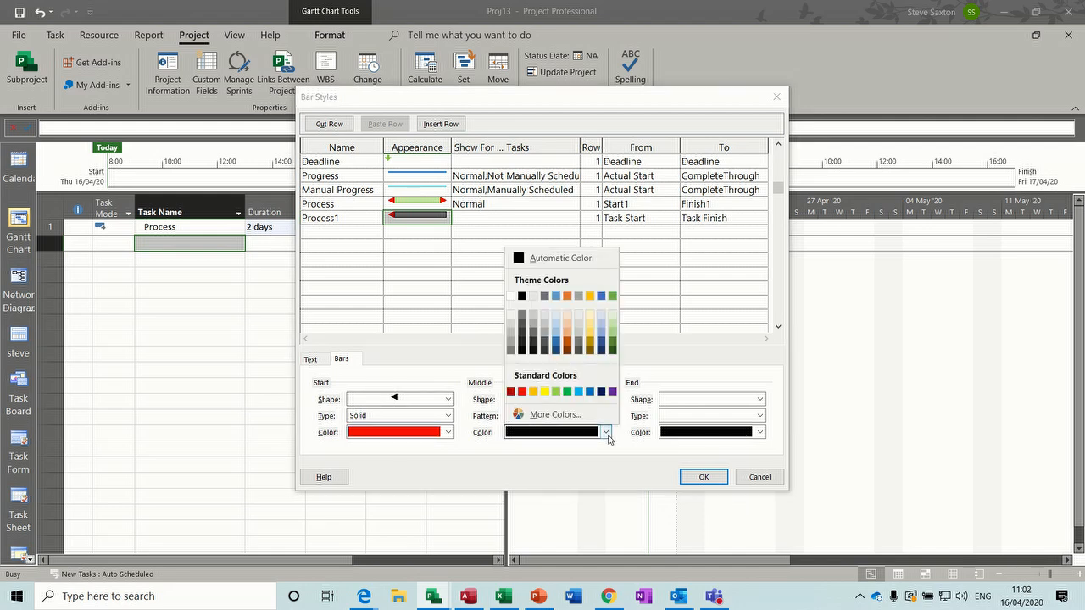
left_click(556, 392)
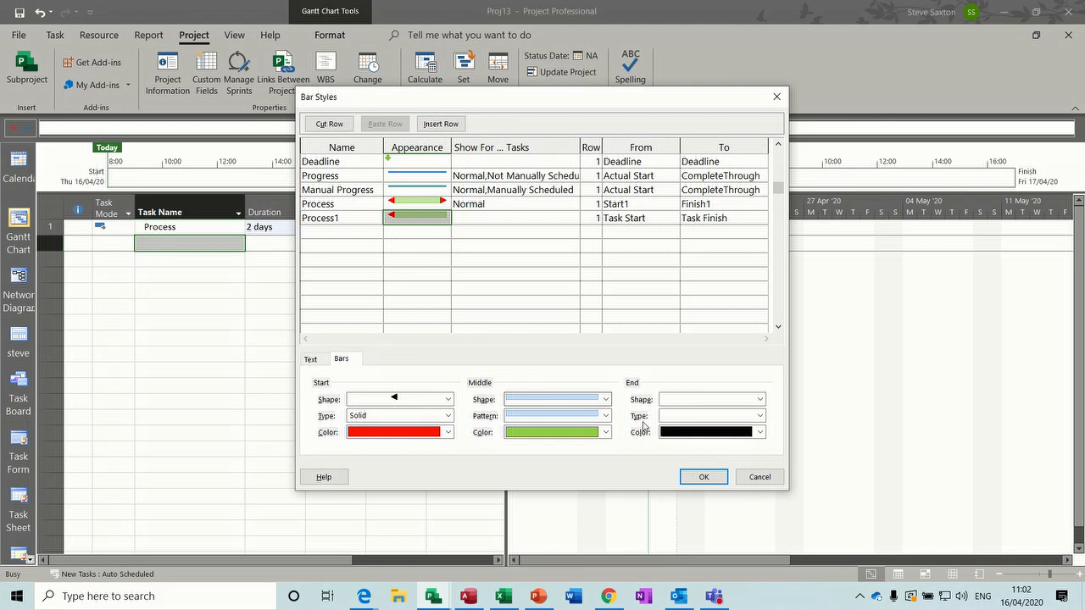
Pick red for the end of the Process1 bar and choose a right-pointing triangle as its end shape
left_click(760, 433)
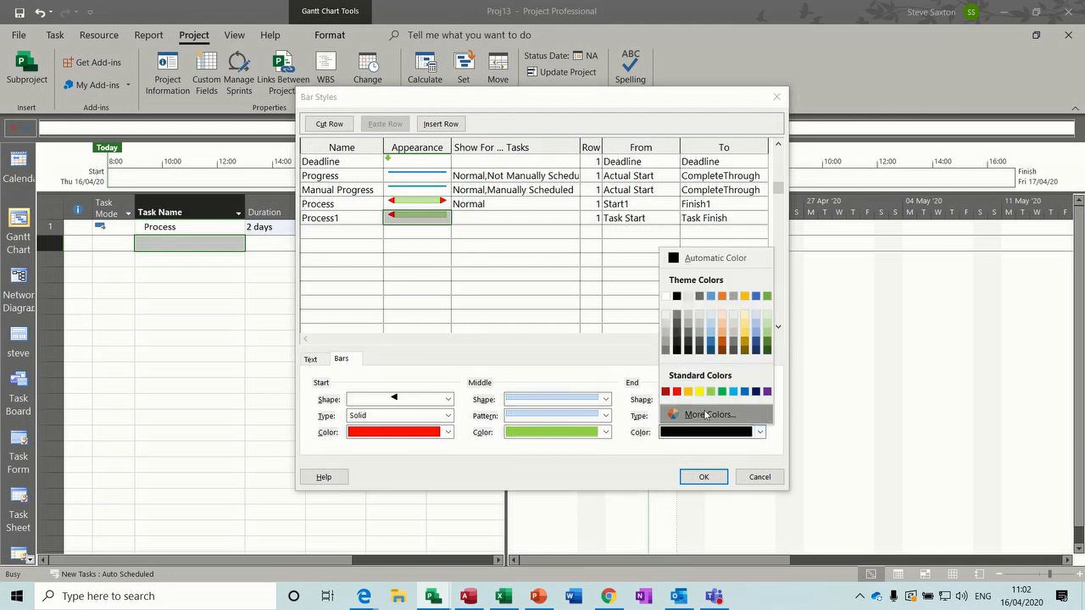
left_click(684, 391)
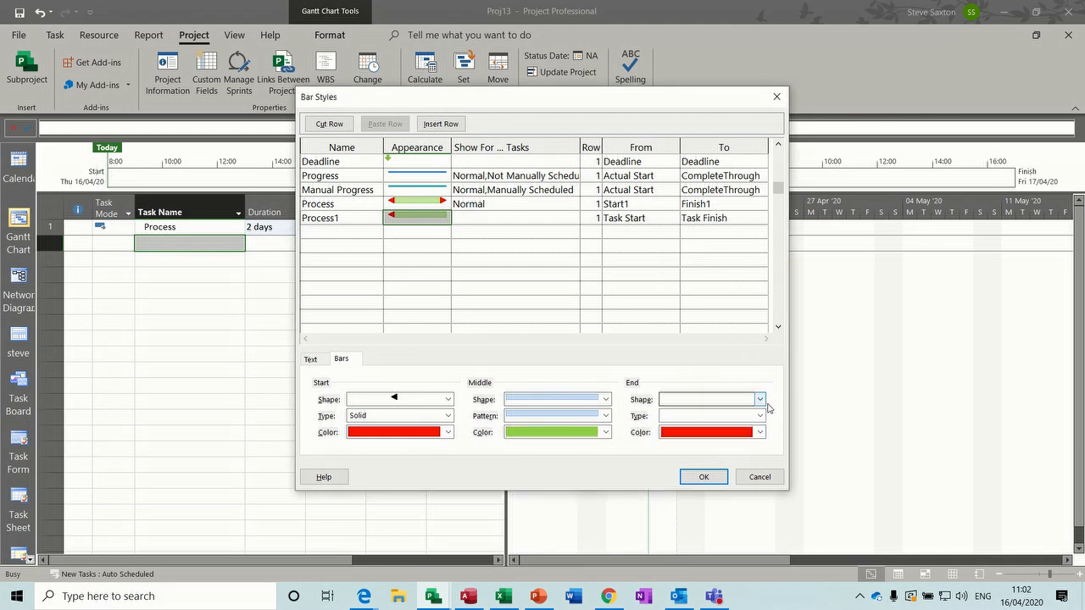
left_click(759, 400)
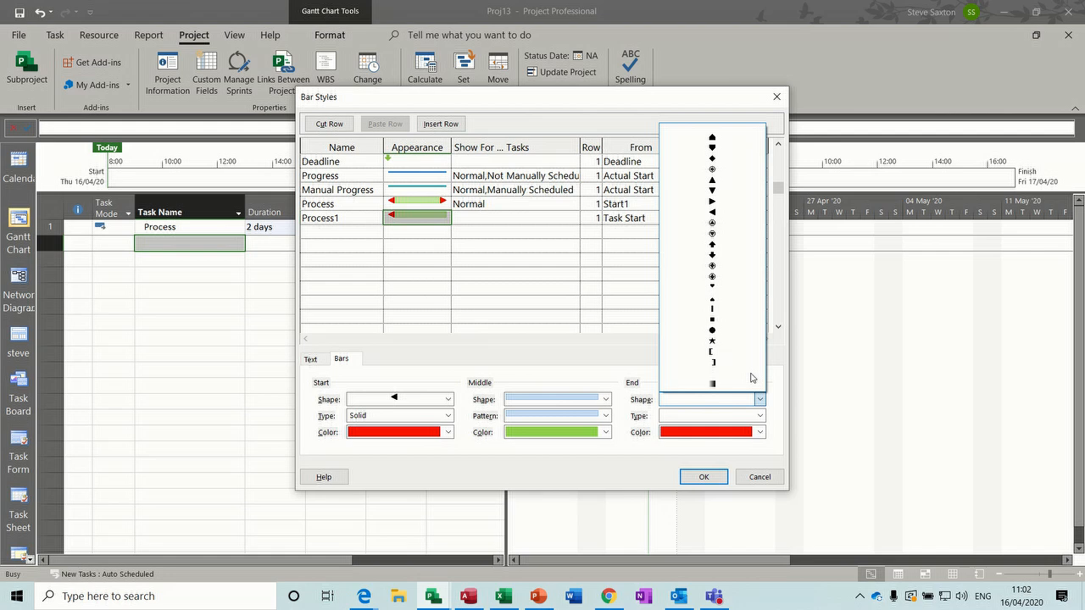
left_click(722, 204)
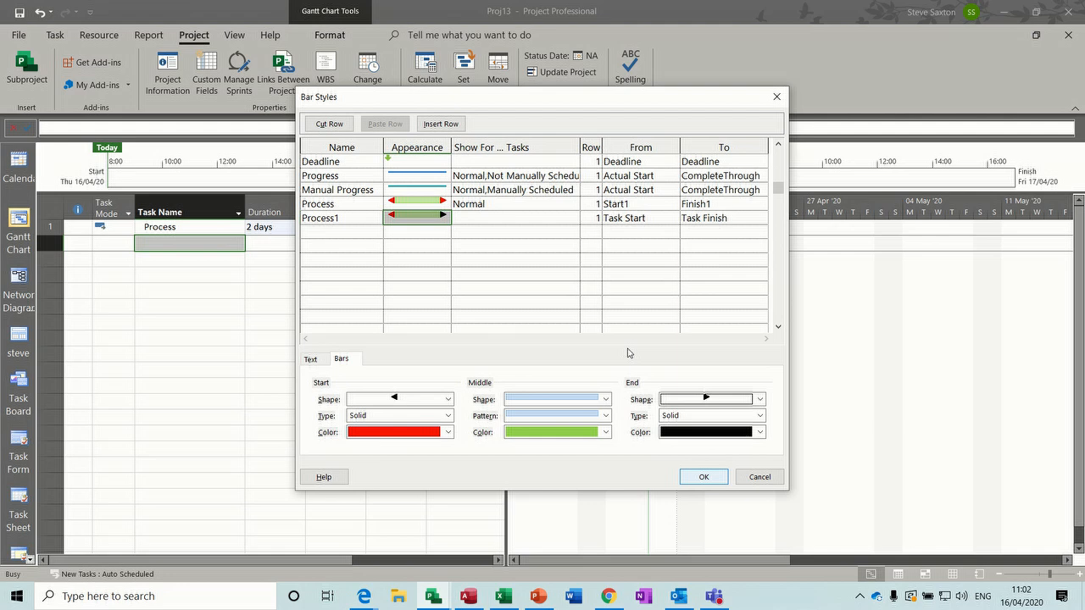
Show the Process1 bar for Normal tasks from Start2 to Finish2 and apply the bar style changes
left_click(493, 219)
type("Normal")
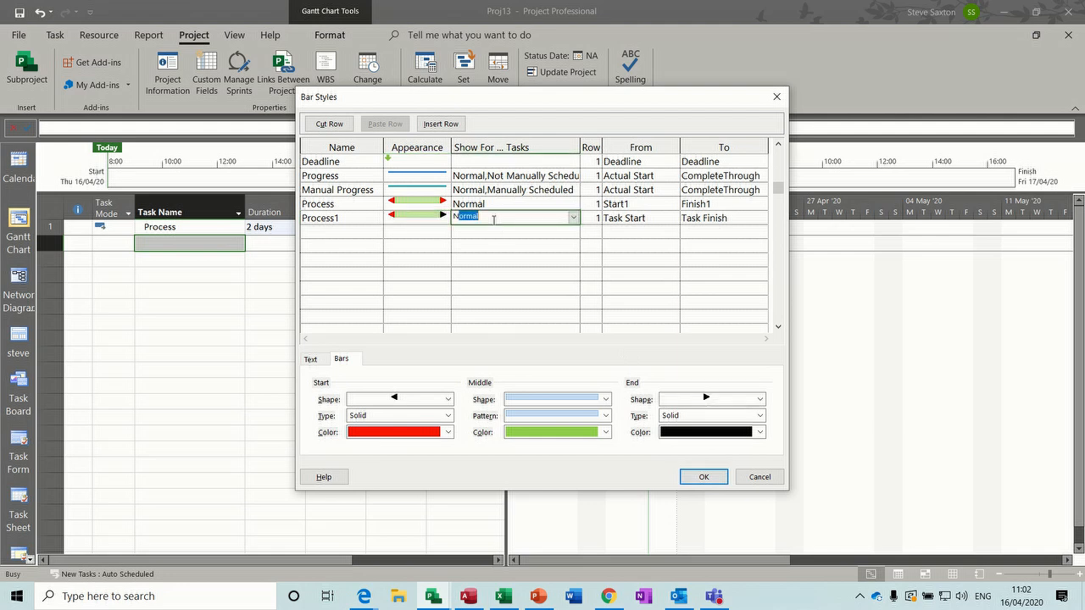
left_click(632, 218)
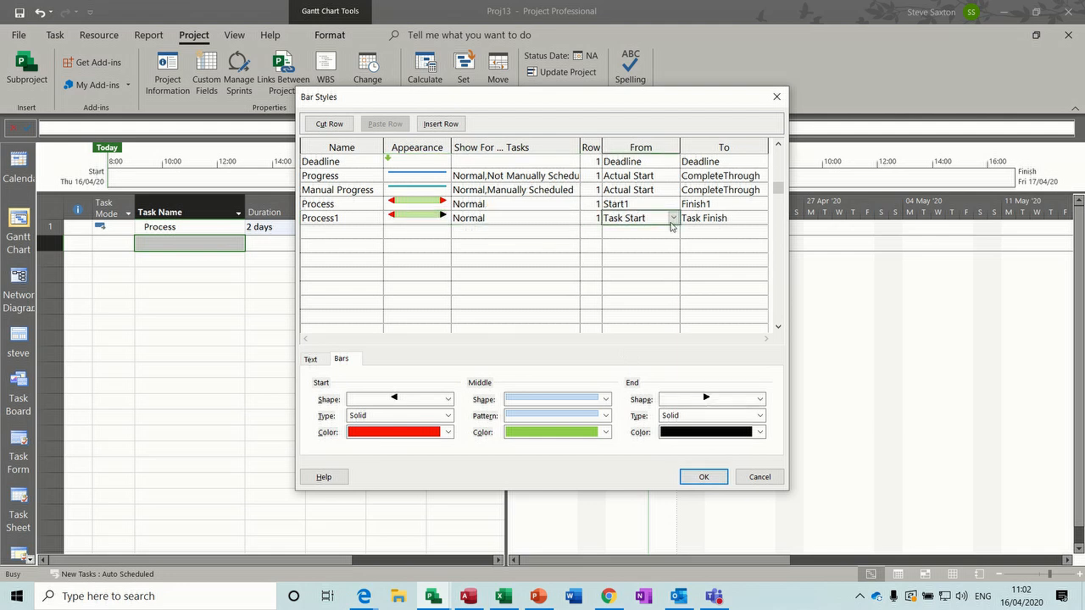
left_click(674, 220)
type("Scheduled Finish")
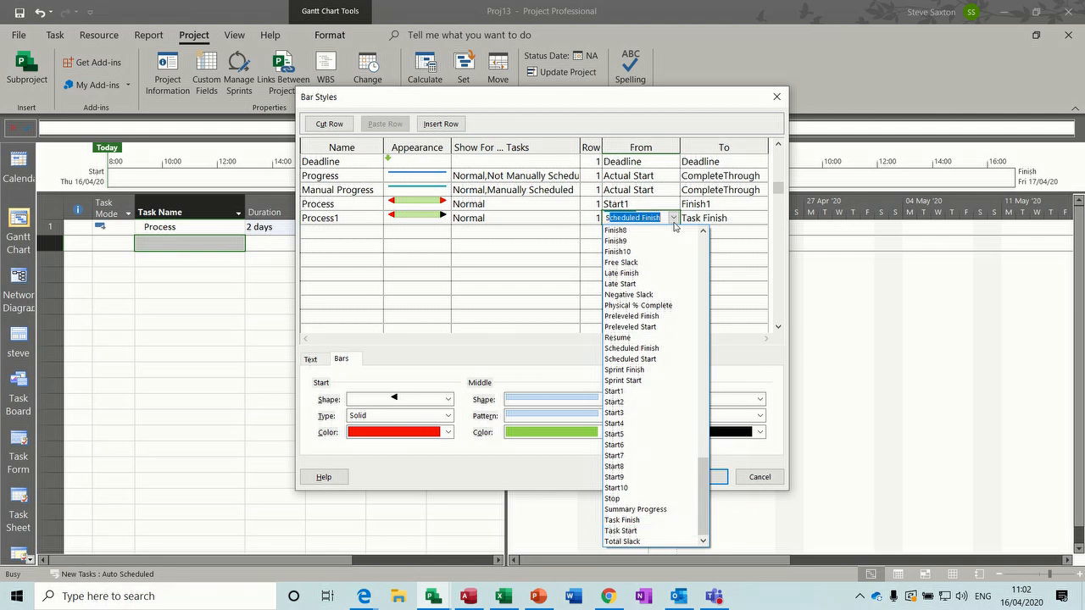
left_click(629, 402)
left_click(708, 218)
type("F")
left_click(761, 220)
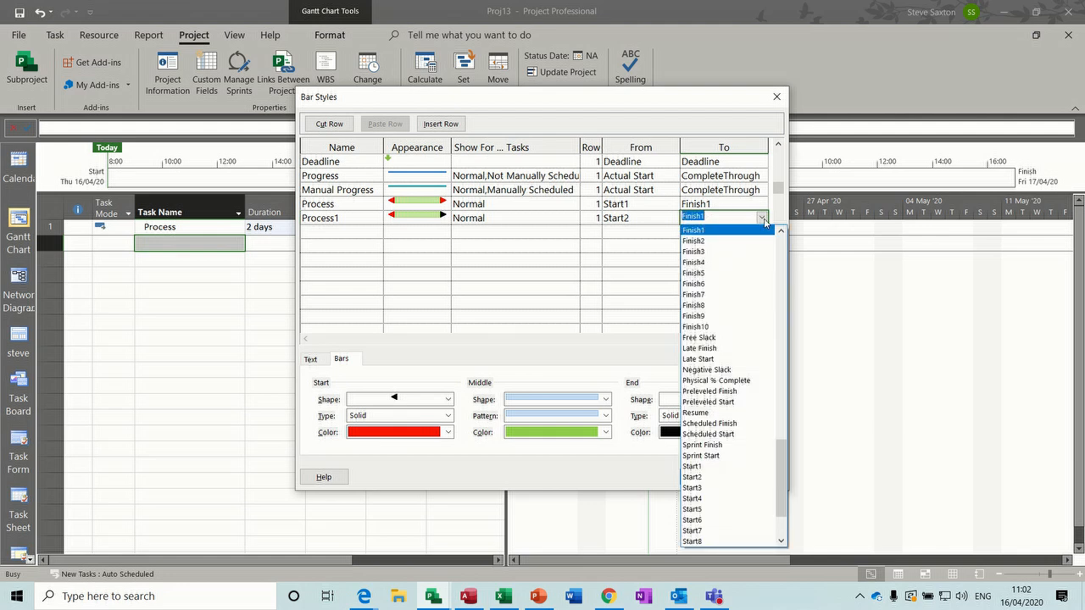
left_click(729, 235)
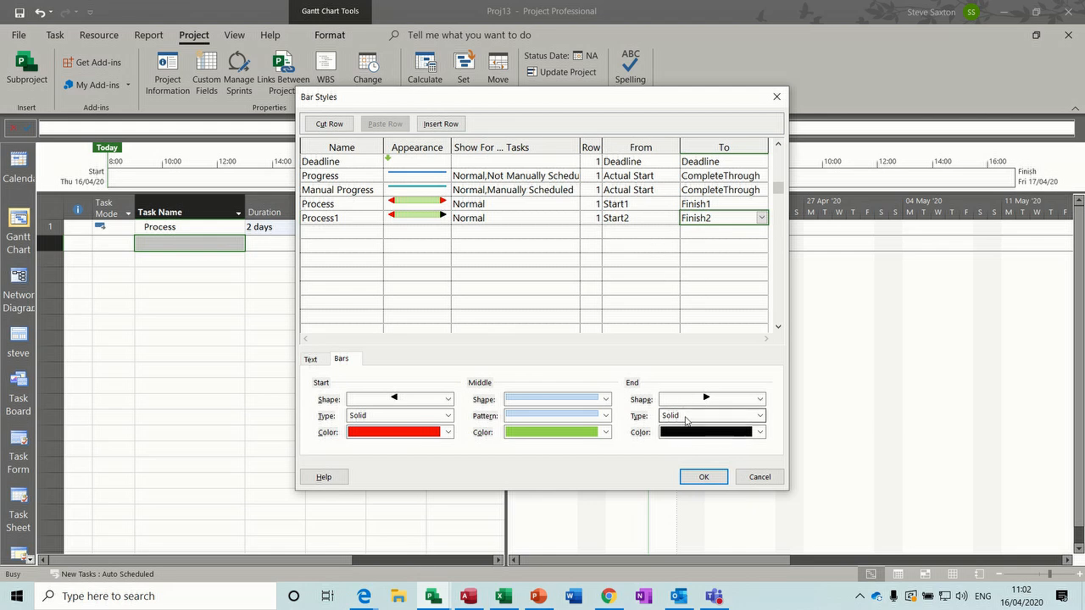
left_click(702, 477)
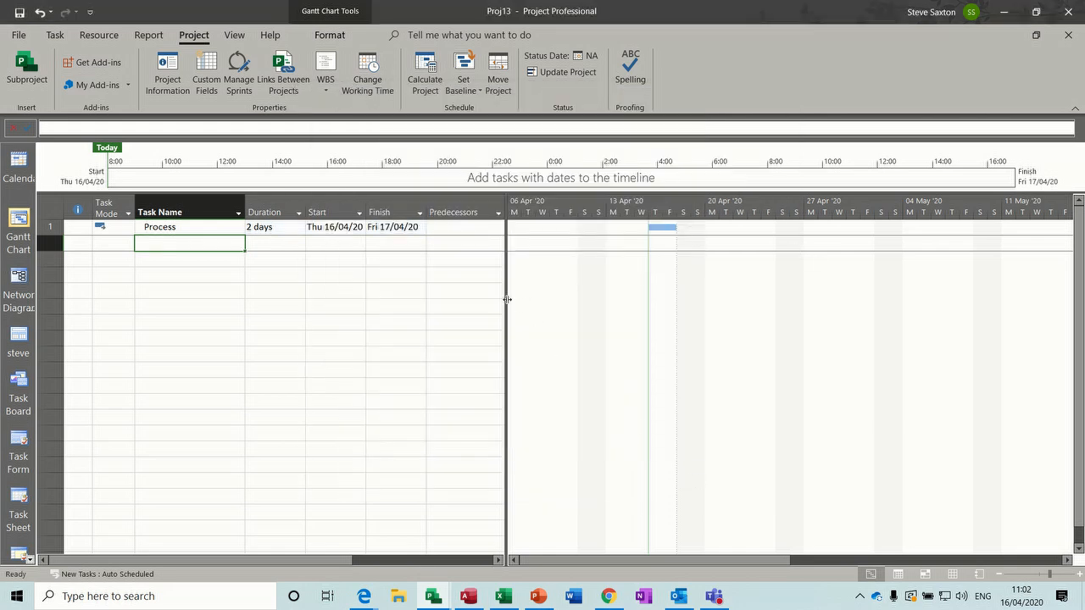
Widen the task table and insert Start1 and Finish1 columns before the Predecessors column
left_click_drag(507, 298, 809, 288)
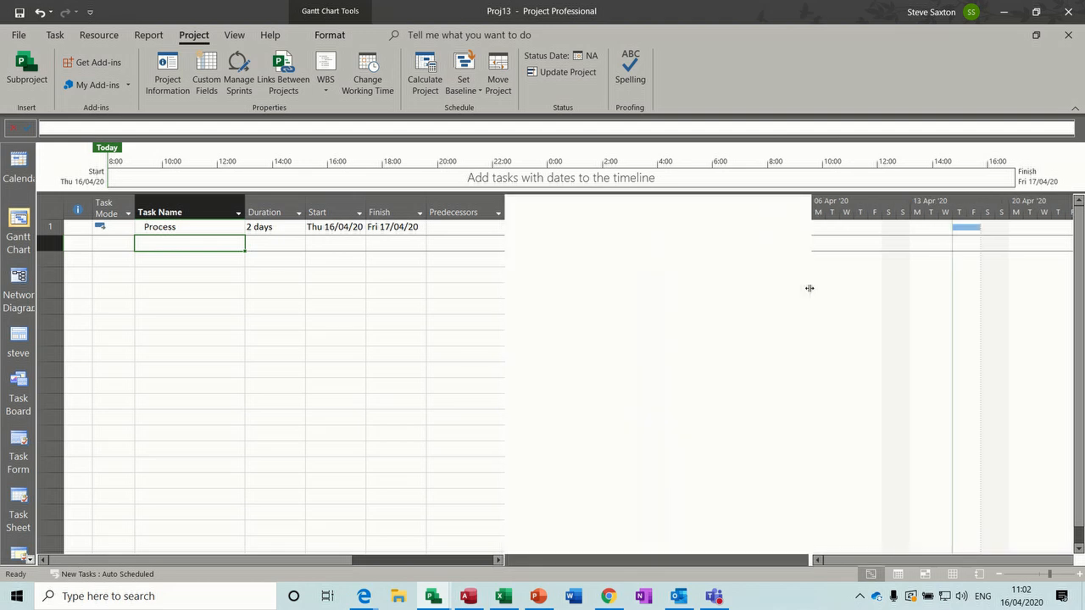
right_click(452, 208)
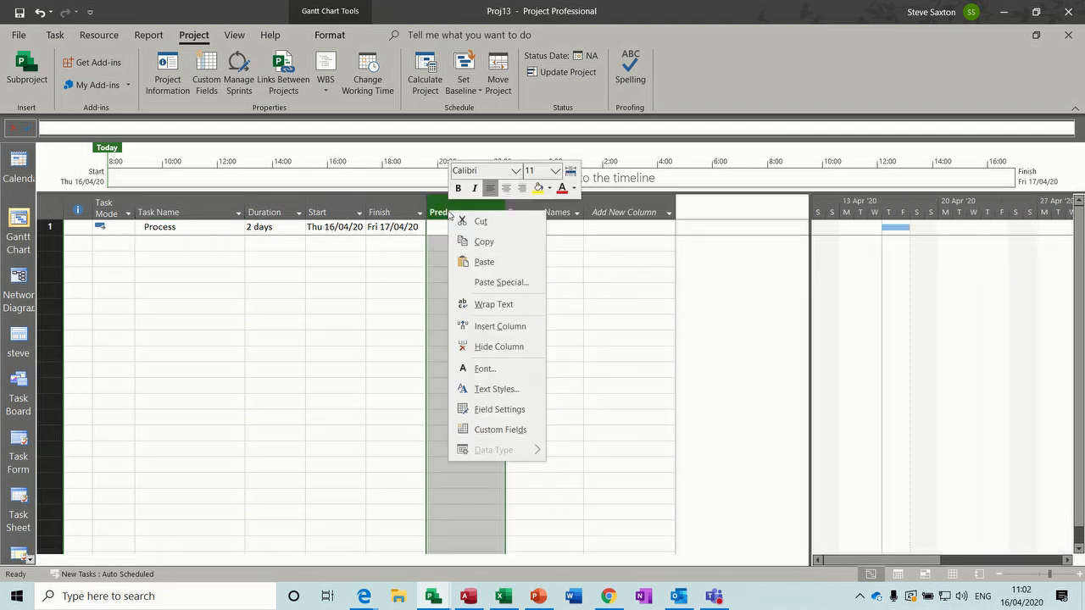
left_click(479, 327)
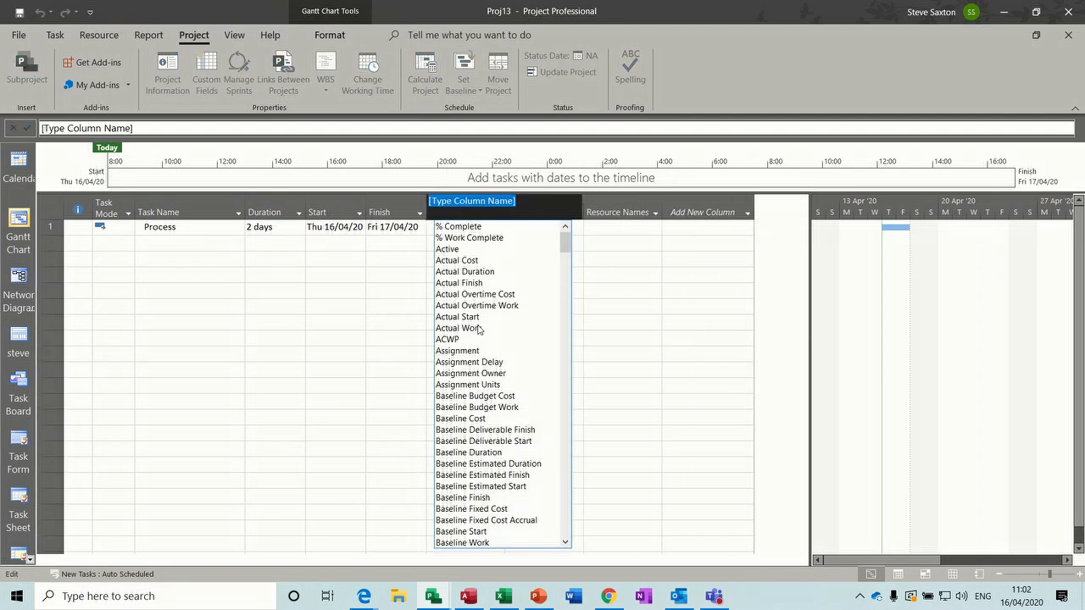
type("scheduled Duration")
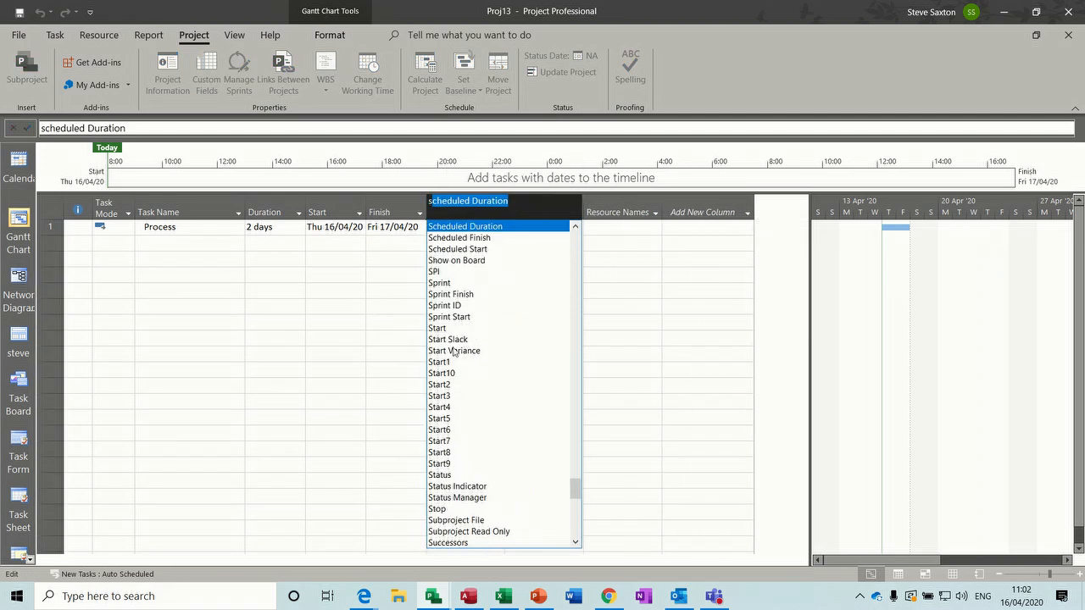
left_click(442, 362)
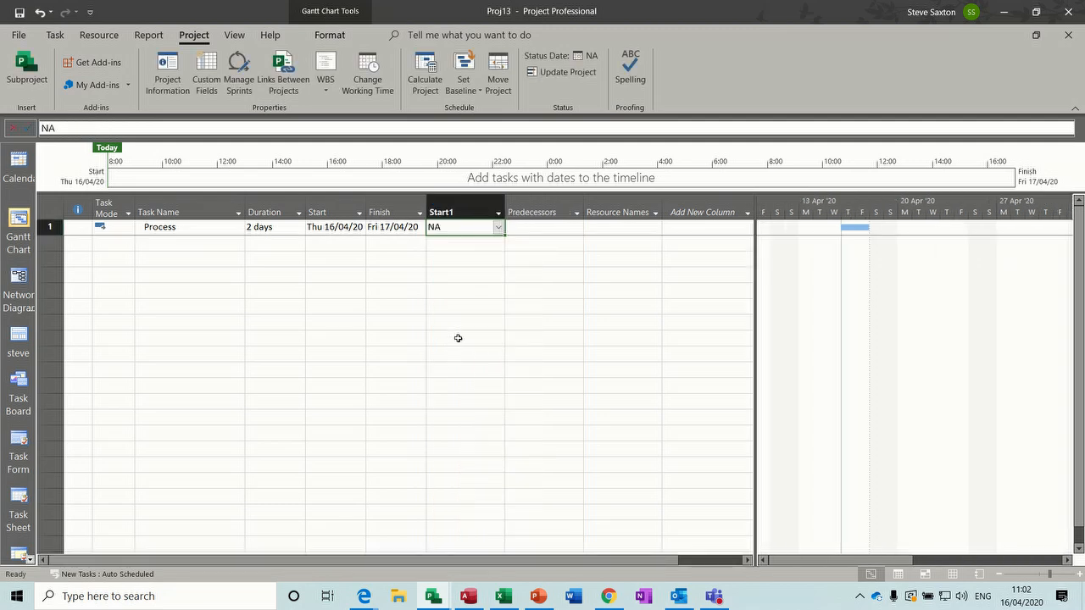
right_click(525, 211)
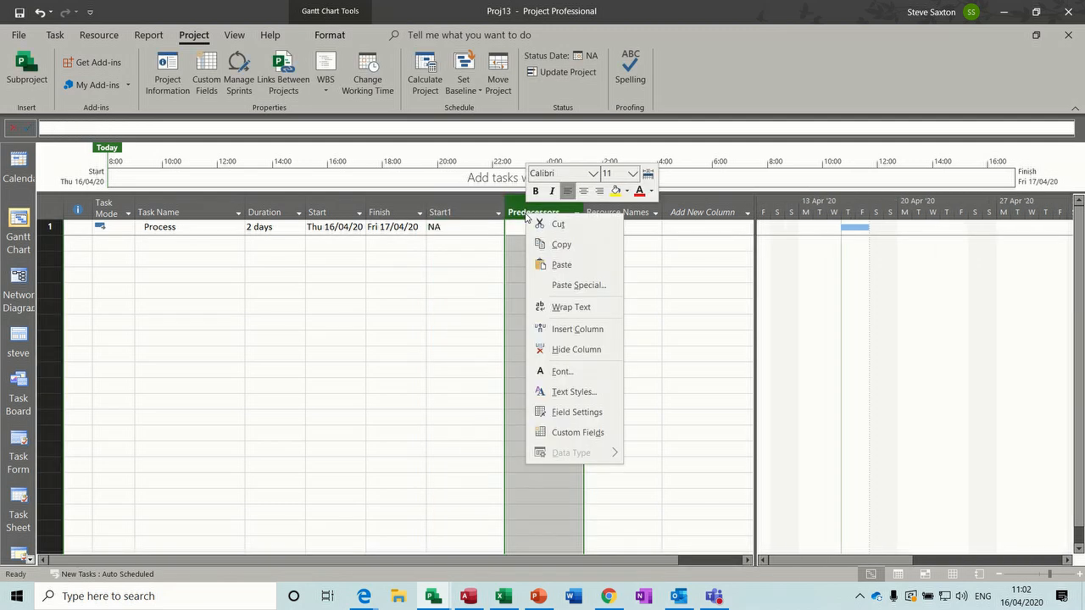
left_click(547, 330)
type("finish")
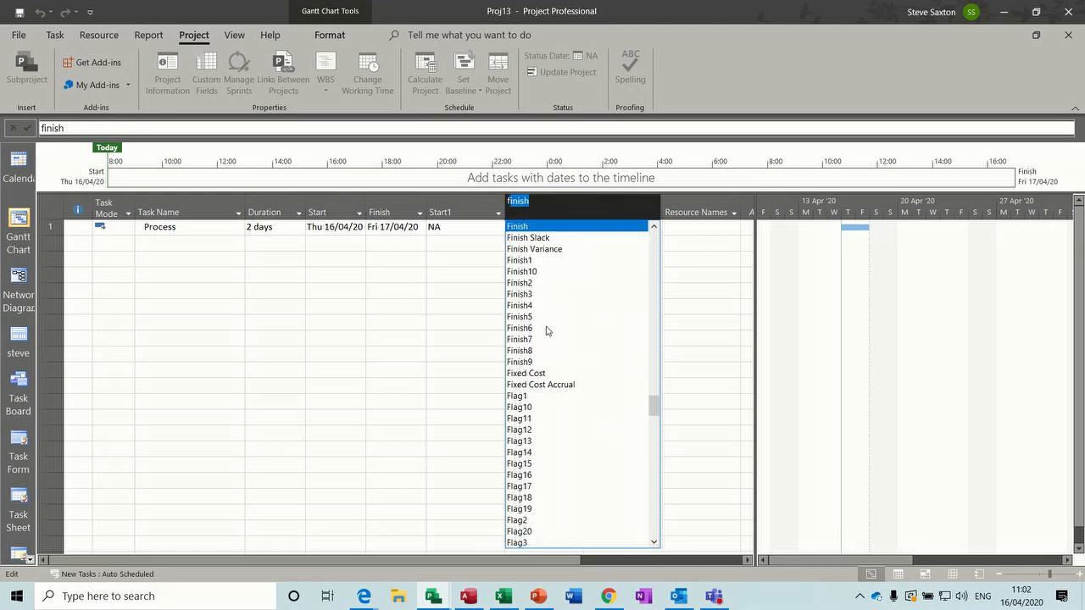
left_click(519, 261)
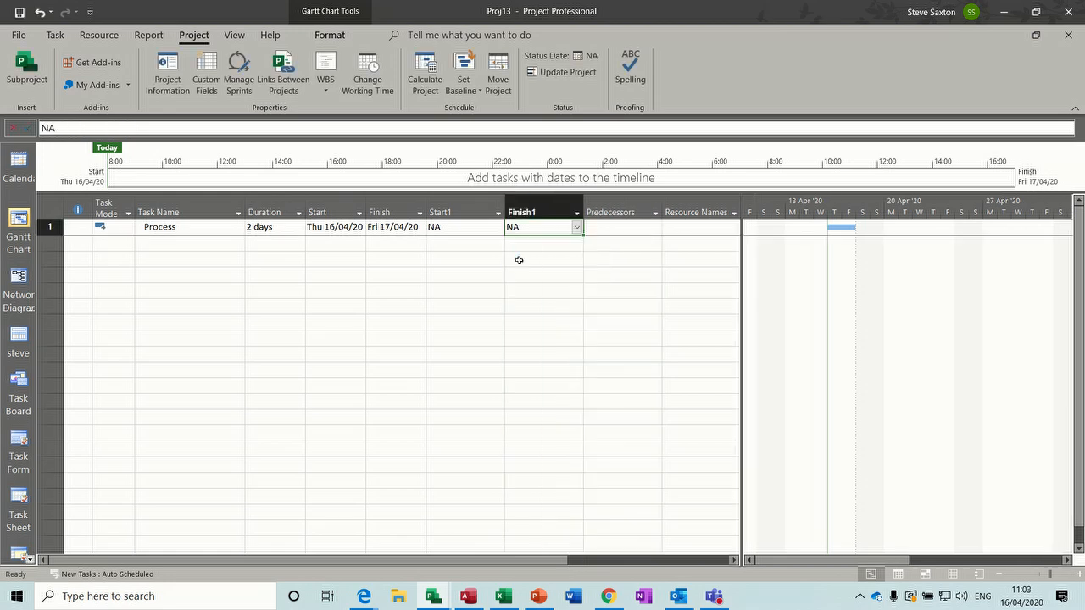
Insert Start2 and Finish2 columns between Finish1 and Predecessors in the task table
right_click(608, 204)
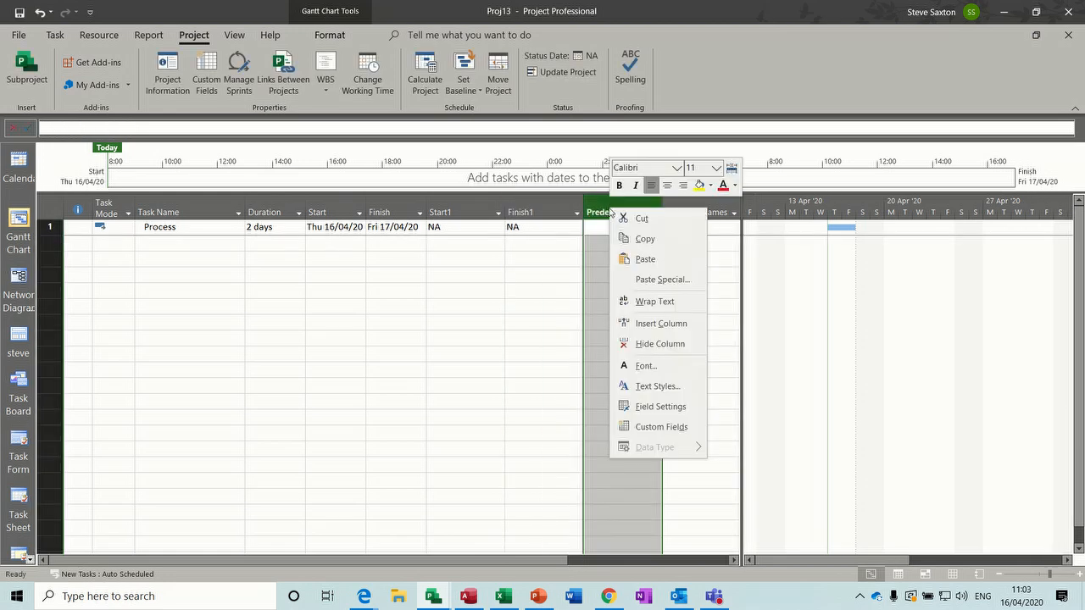
left_click(632, 324)
type("scheduled Duration")
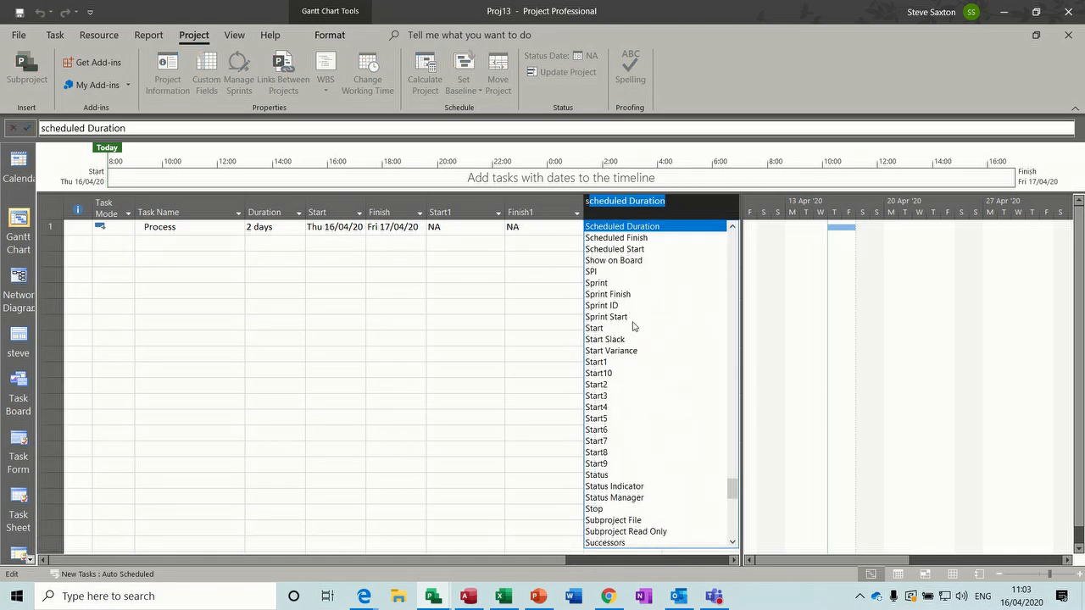
left_click(605, 387)
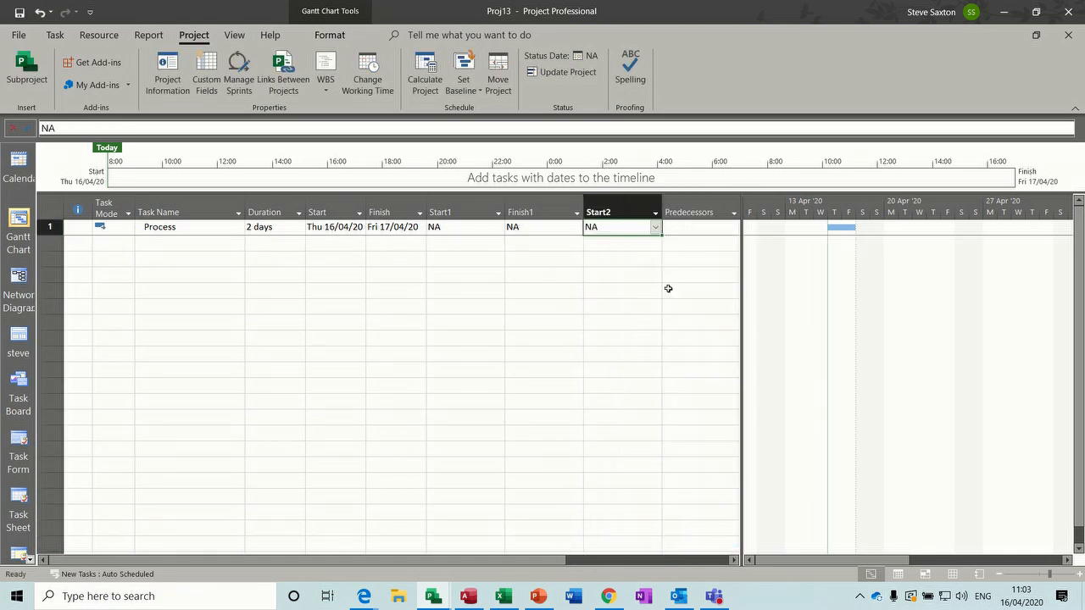
left_click(693, 213)
right_click(692, 214)
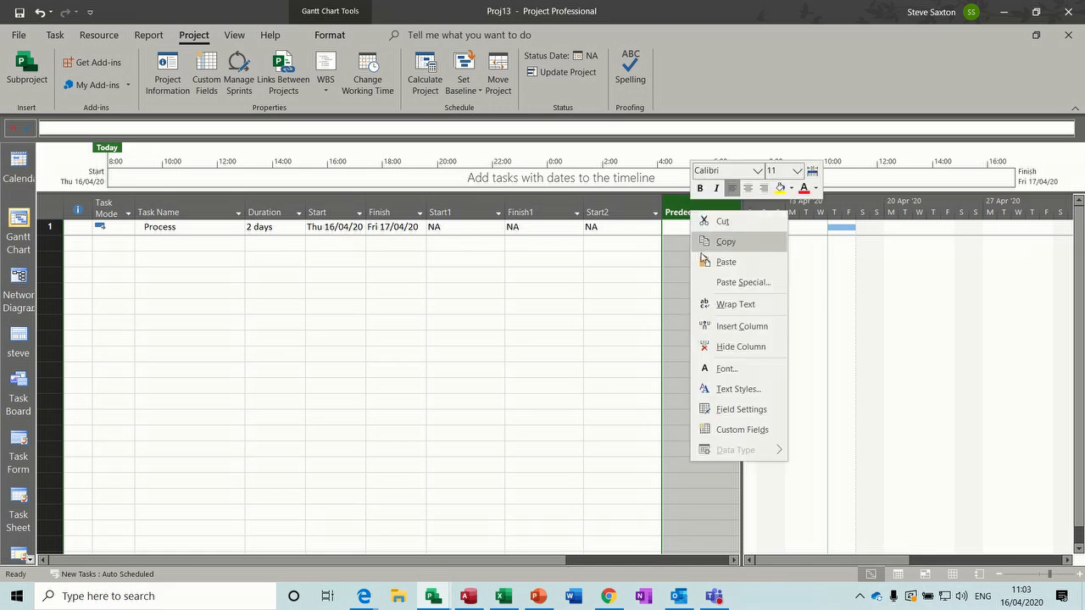
left_click(712, 326)
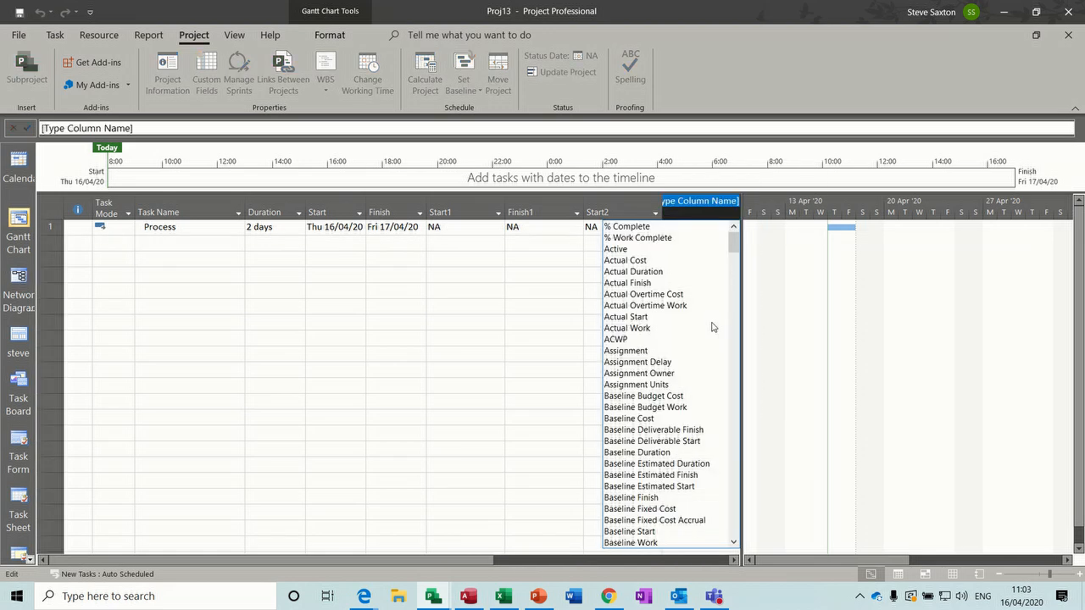
type("finish")
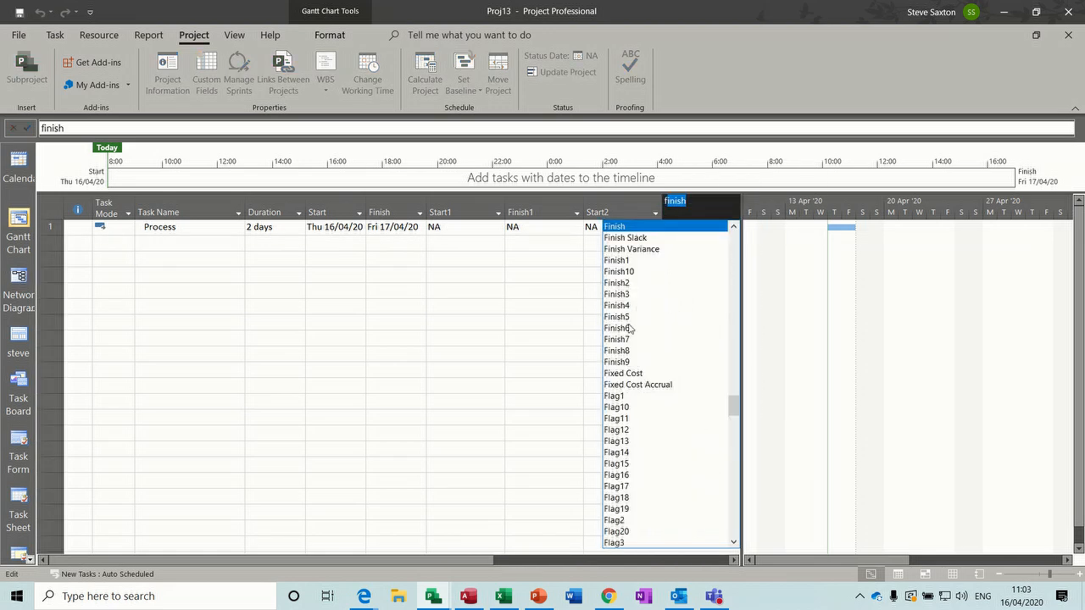
left_click(620, 284)
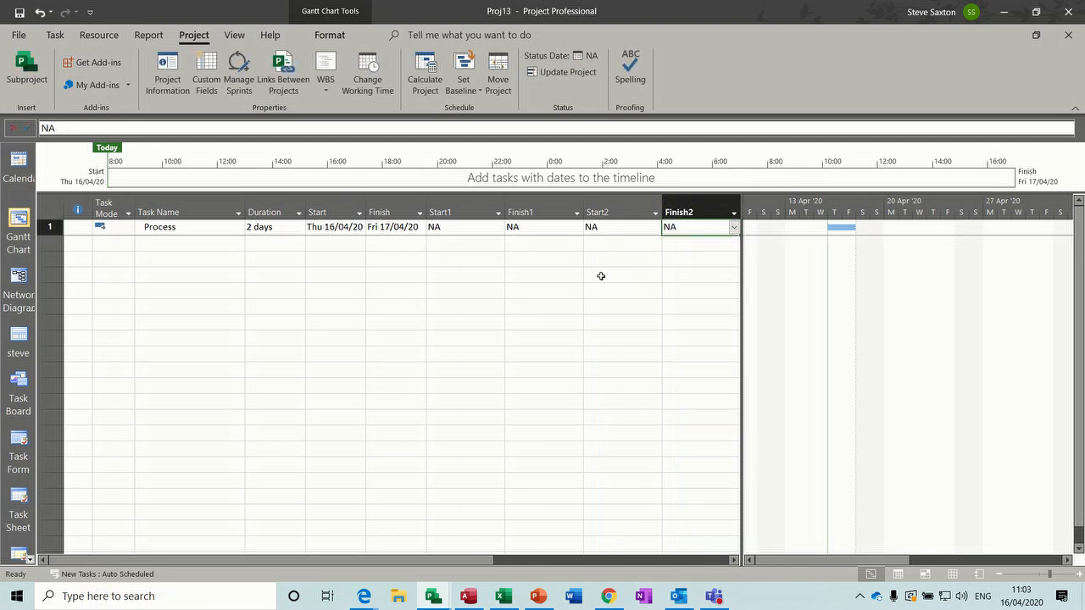
Set the Process task's Start1 date to Thu 23/04/20 and its Finish1 date to Fri 24/04/20
left_click(465, 228)
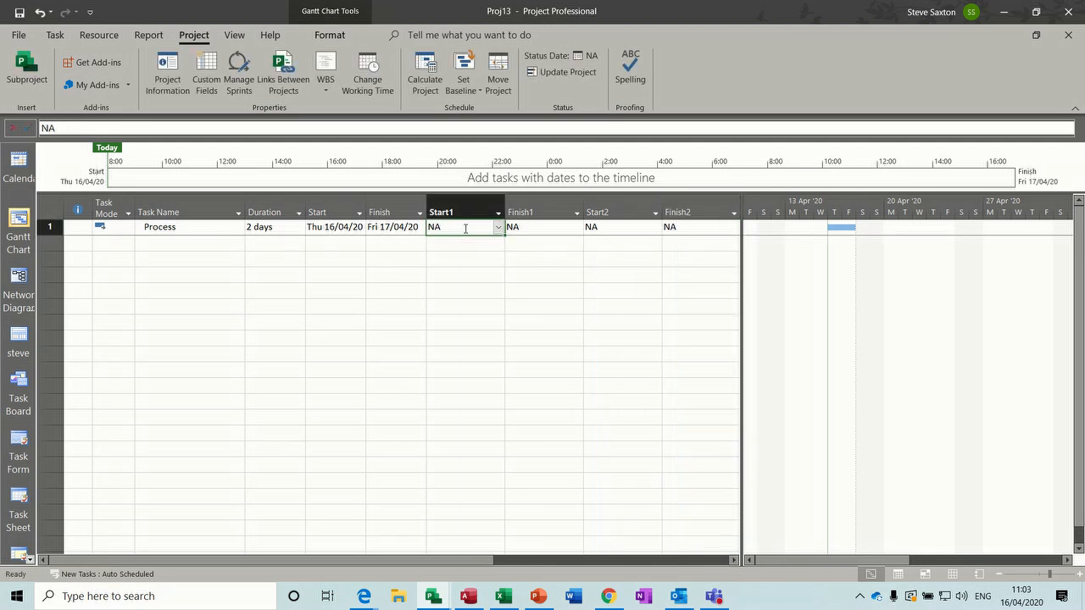
left_click(498, 228)
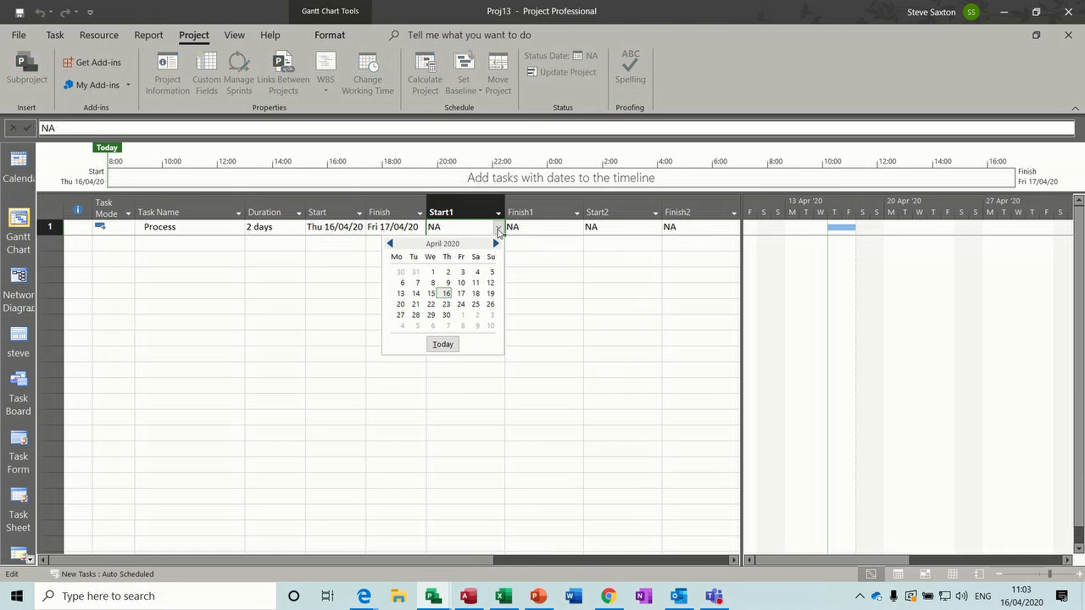
left_click(444, 298)
left_click(541, 227)
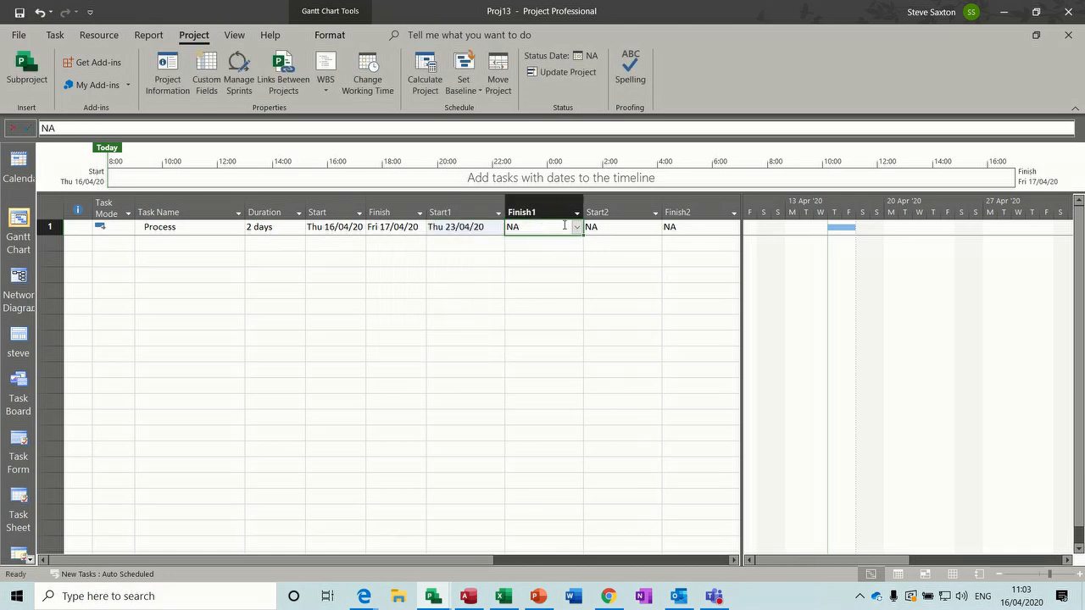
left_click(577, 227)
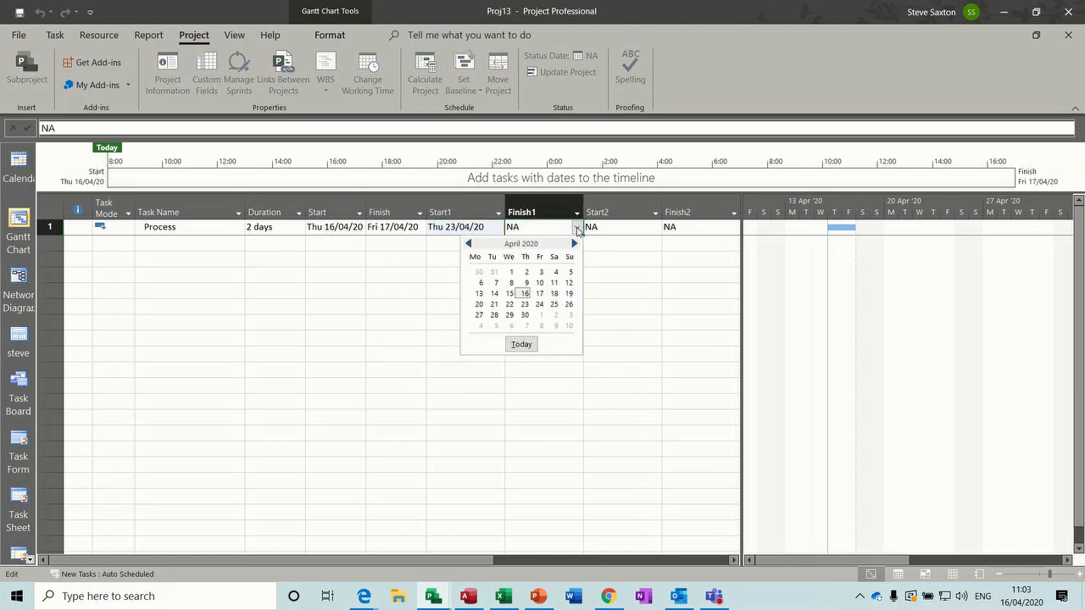
left_click(538, 298)
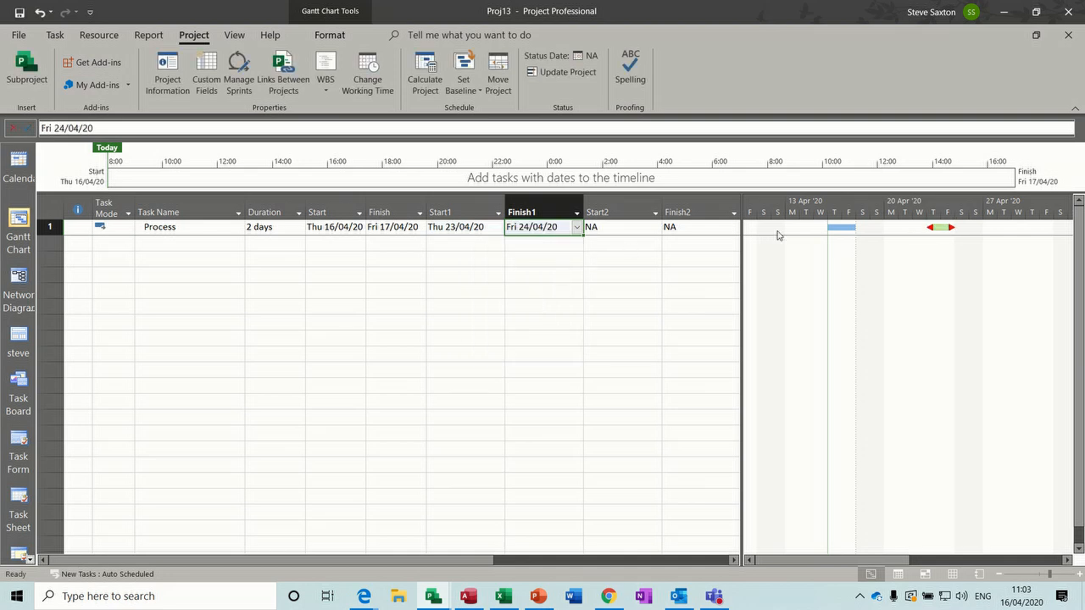
Set the Process task's Start2 date to Thu 30/04/20 and its Finish2 date to Fri 01/05/20
left_click(641, 227)
left_click(655, 227)
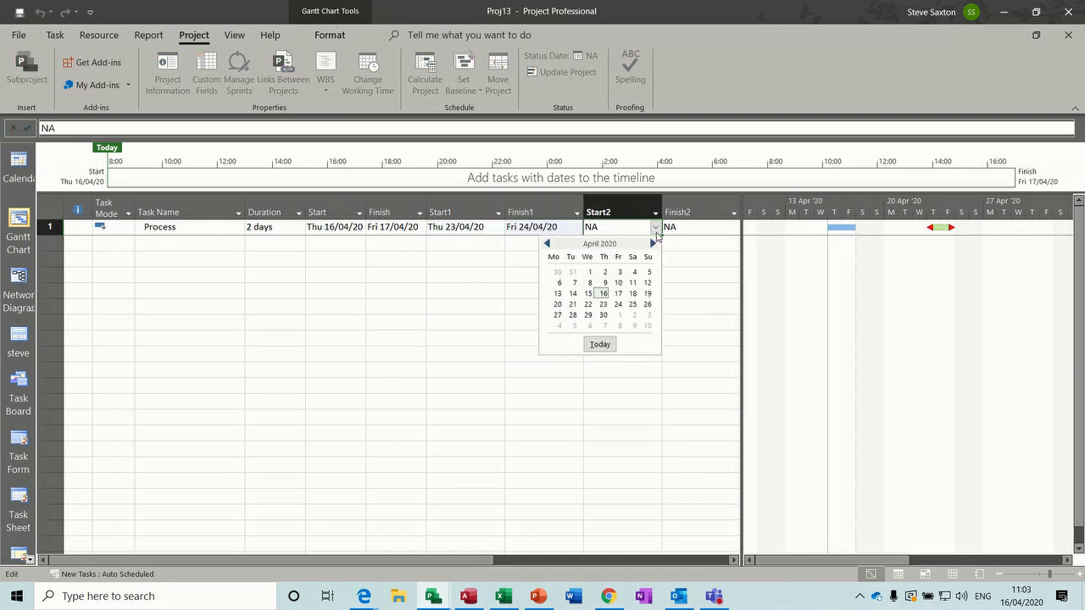
left_click(604, 315)
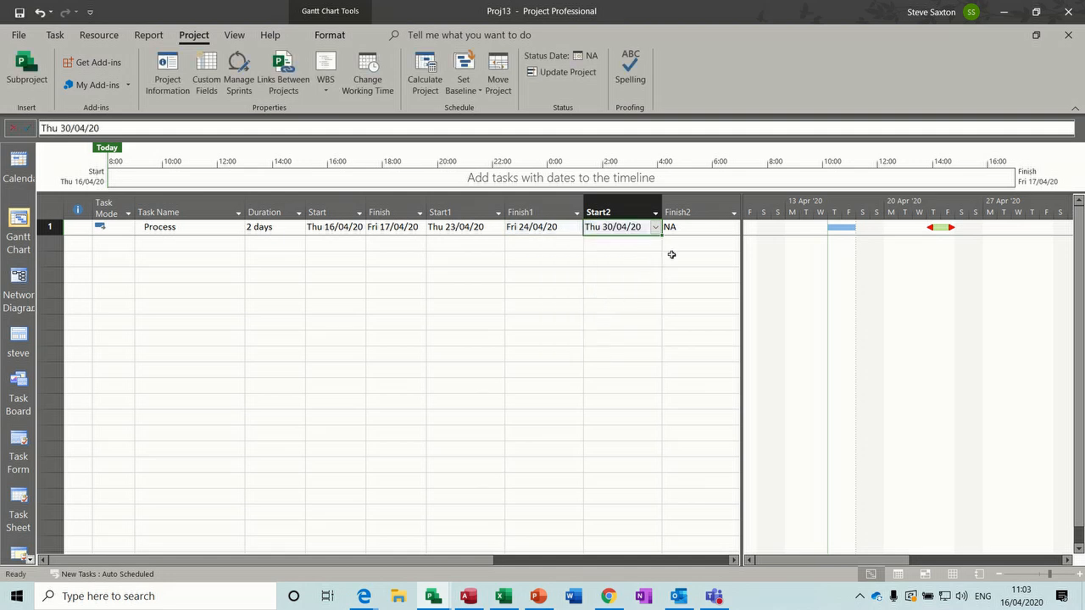
left_click(698, 231)
left_click(731, 231)
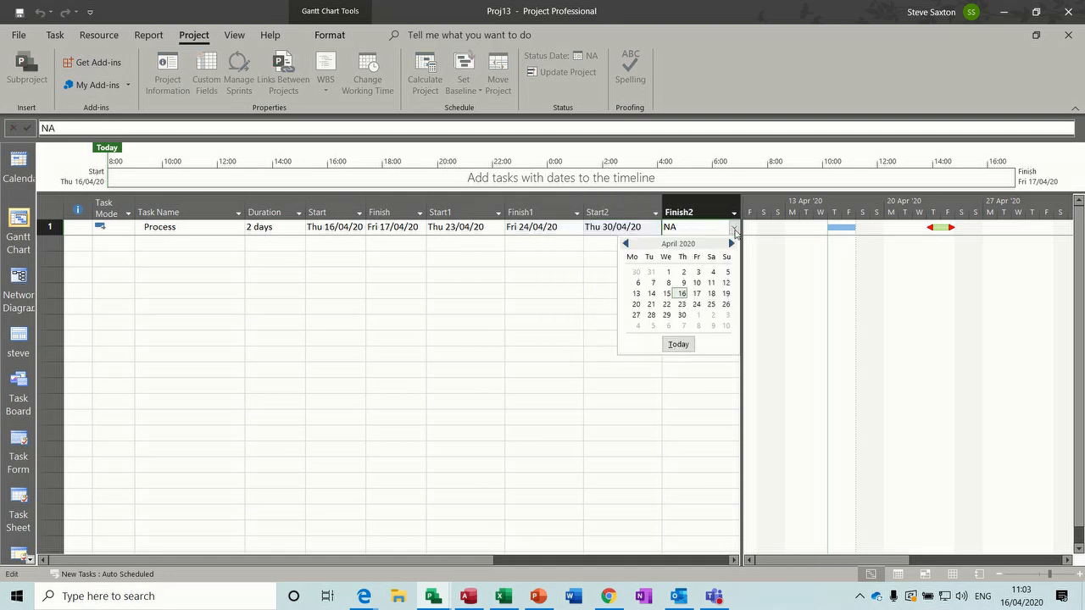
left_click(698, 315)
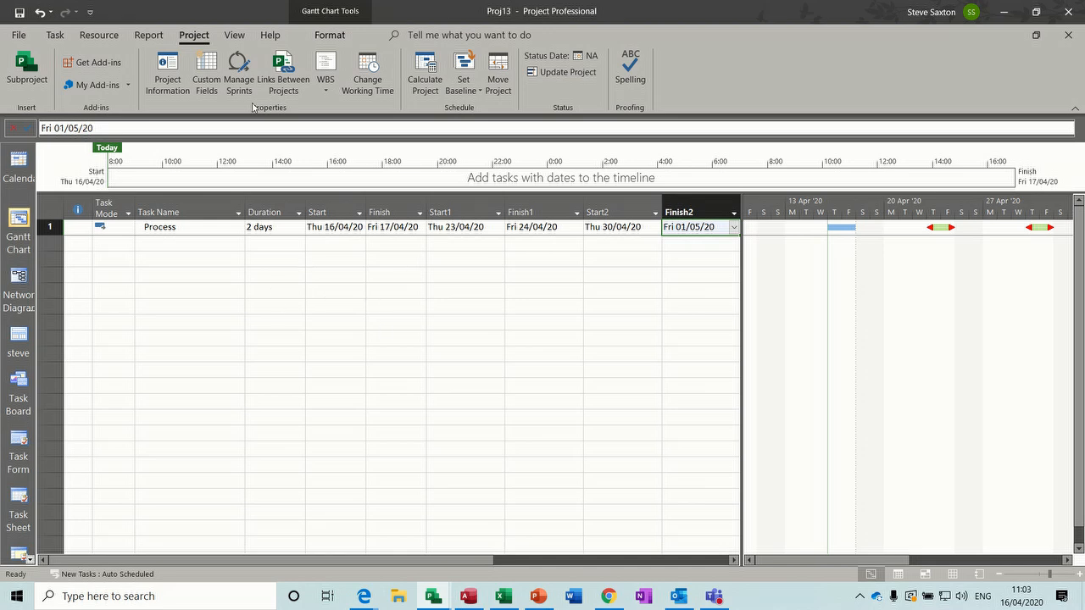
Save the current table's fields as a new table named Process
left_click(234, 37)
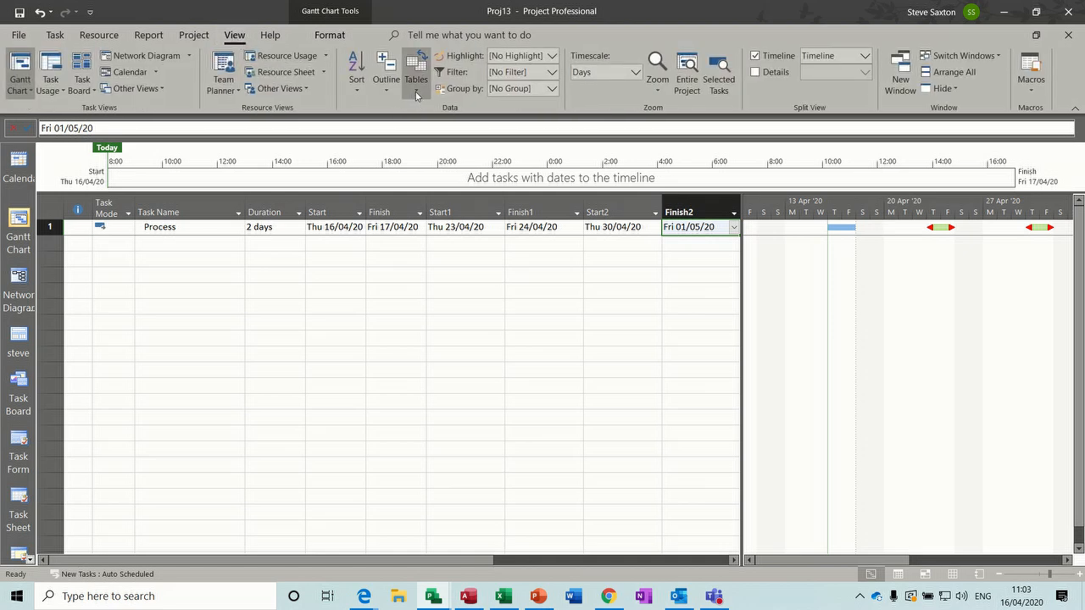
left_click(417, 91)
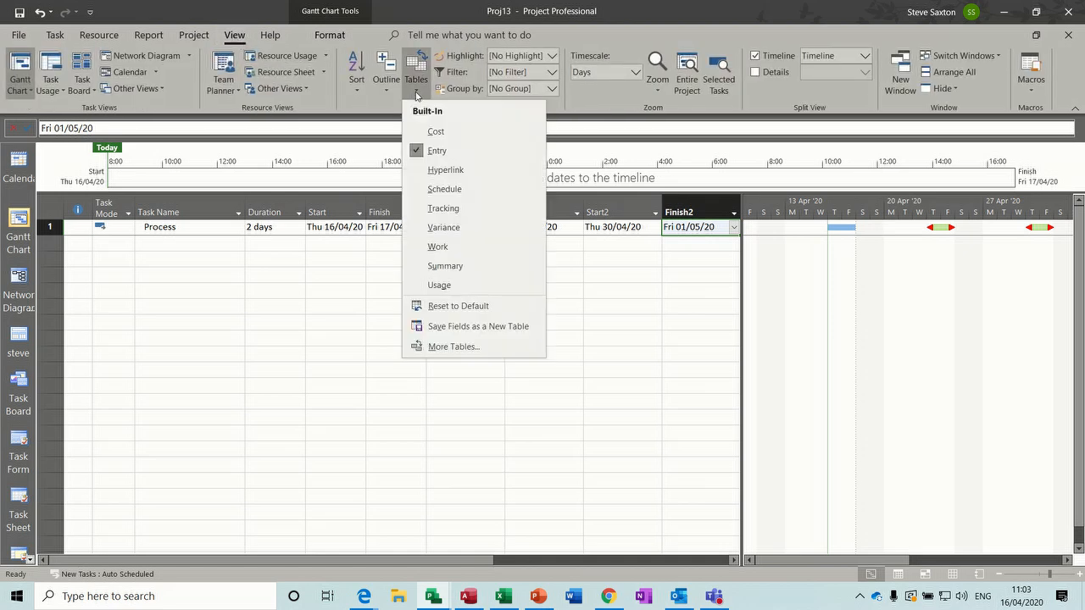
left_click(450, 333)
type("Process")
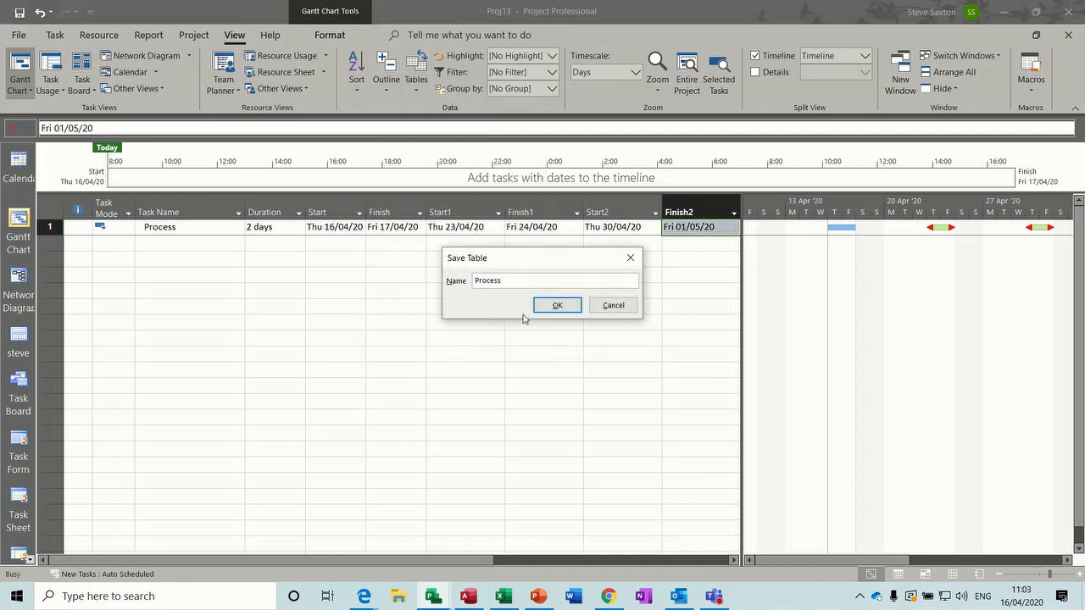
left_click(552, 304)
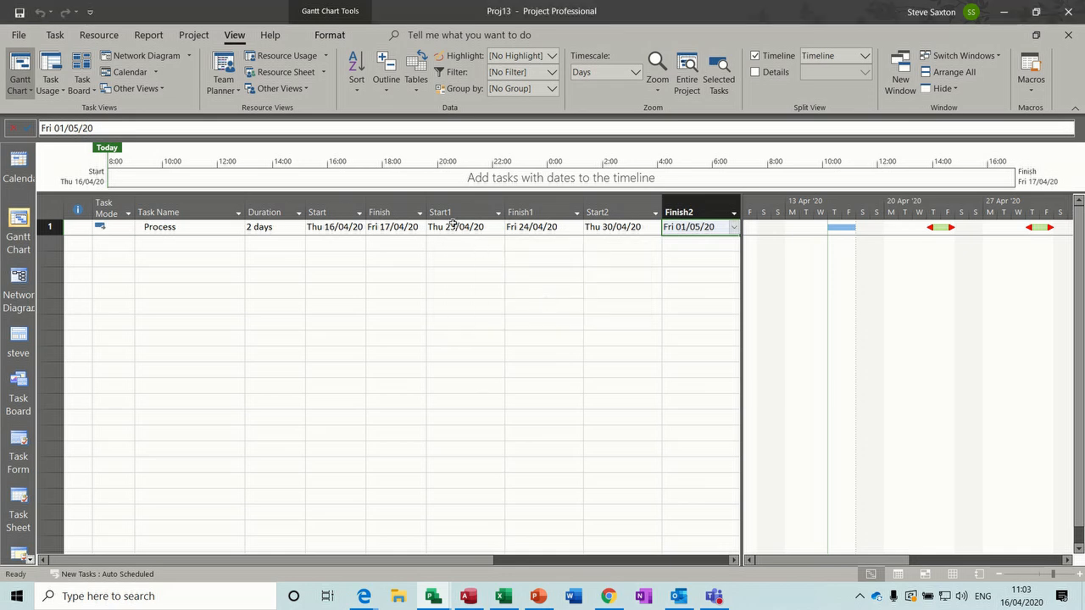
Remove the Start1, Finish1, Start2 and Finish2 columns from the Process table
left_click_drag(448, 212, 670, 202)
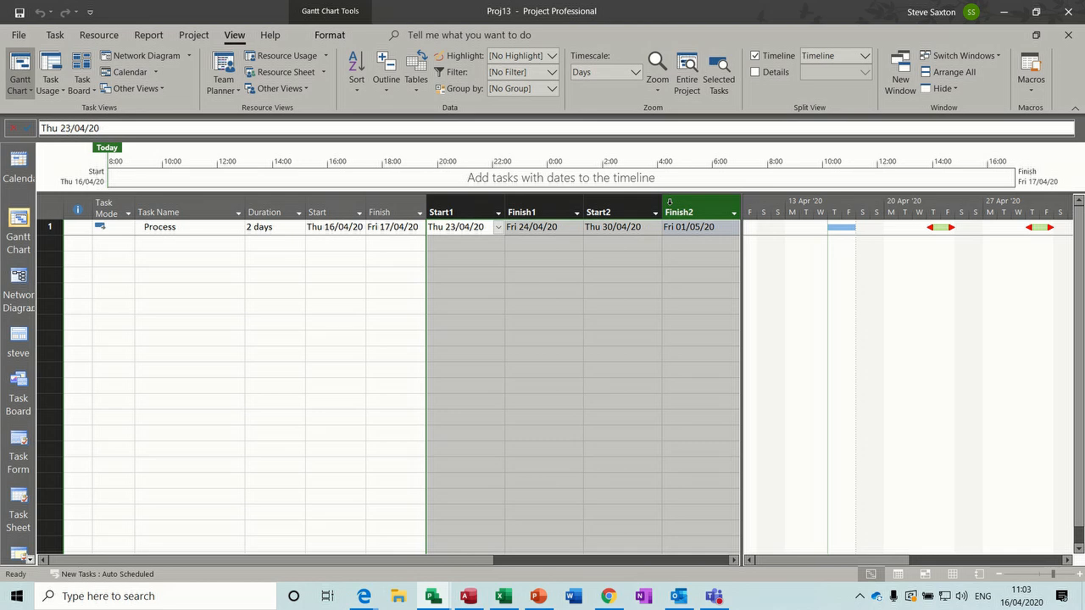
key("Delete")
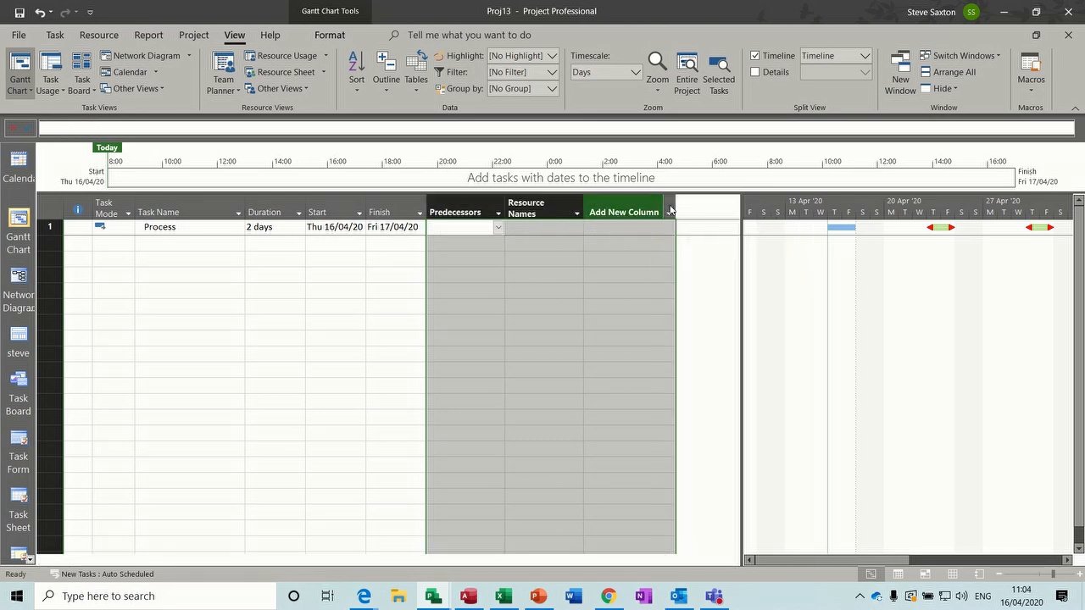
left_click(386, 259)
Switch to the Entry table and remove its Start1, Finish1, Start2 and Finish2 columns
left_click(416, 85)
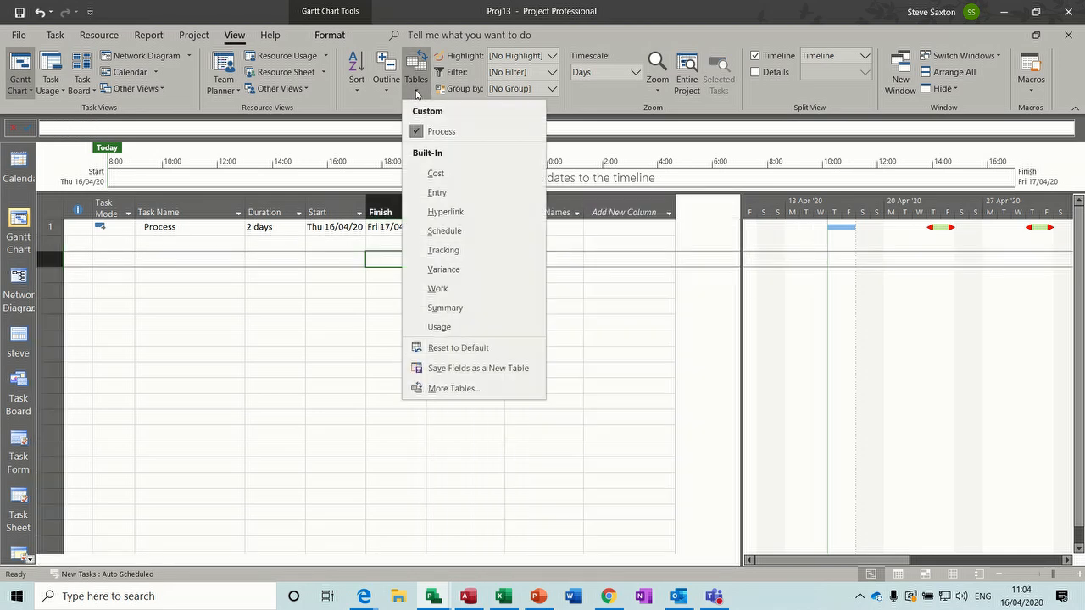
left_click(442, 191)
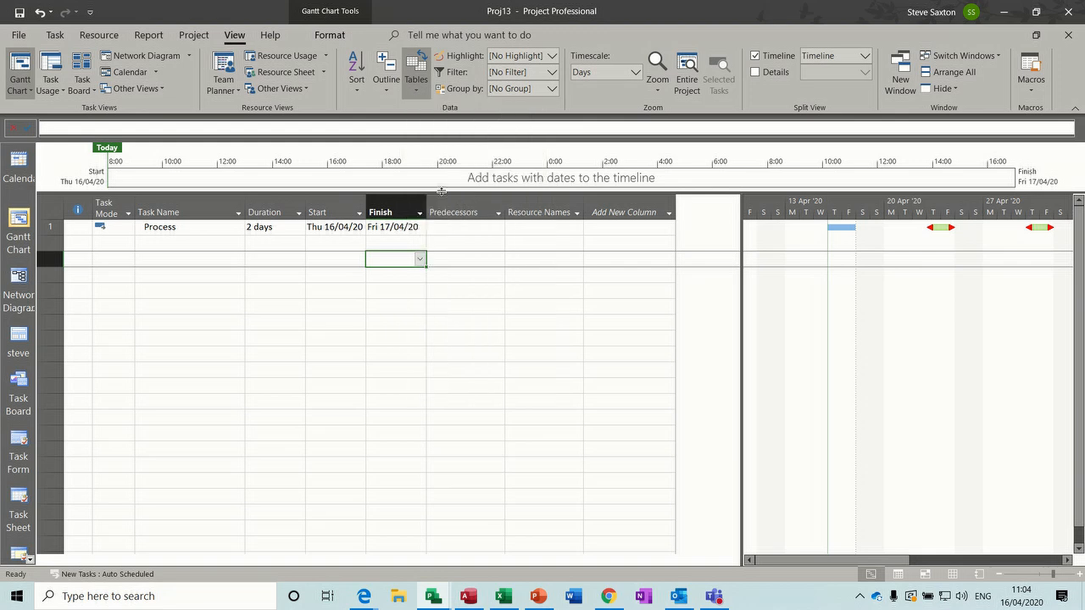
left_click_drag(441, 192, 684, 192)
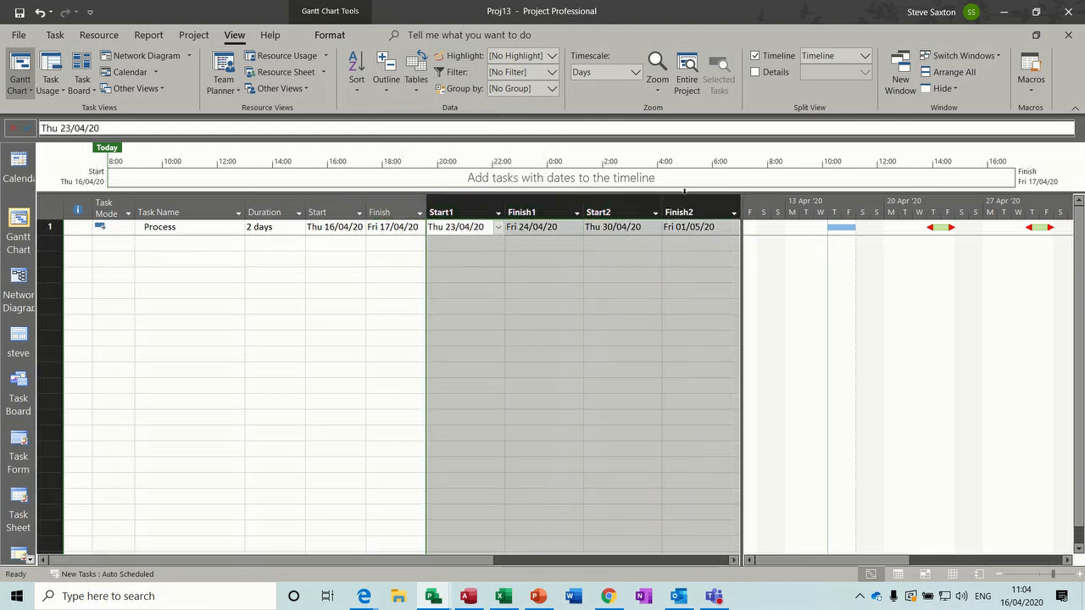
key("Delete")
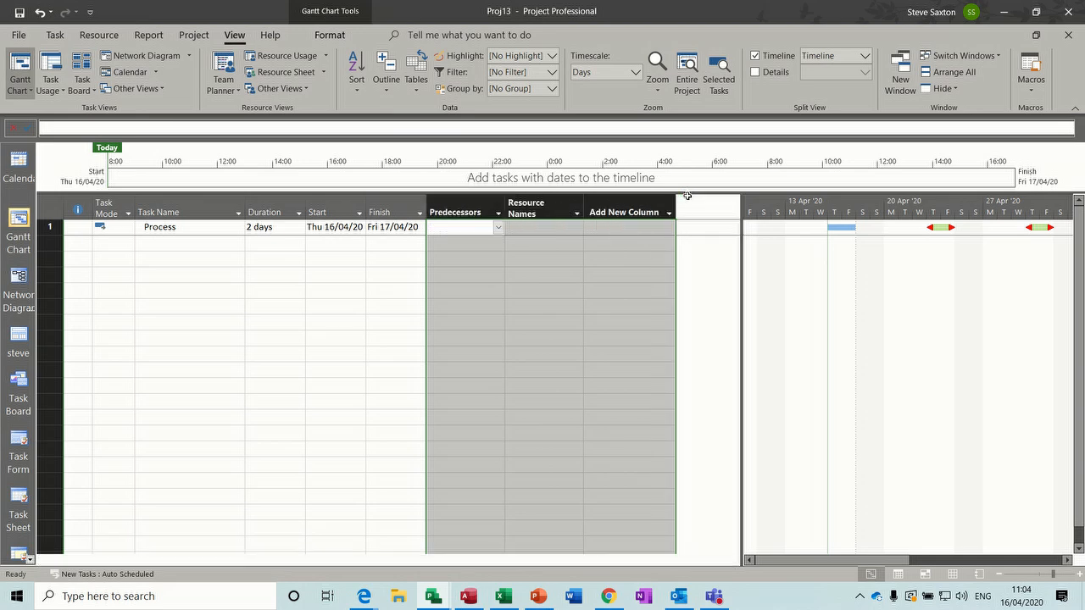
left_click(310, 262)
Switch to the custom Process table and insert Start1 and Finish1 columns before the Predecessors column
left_click(421, 97)
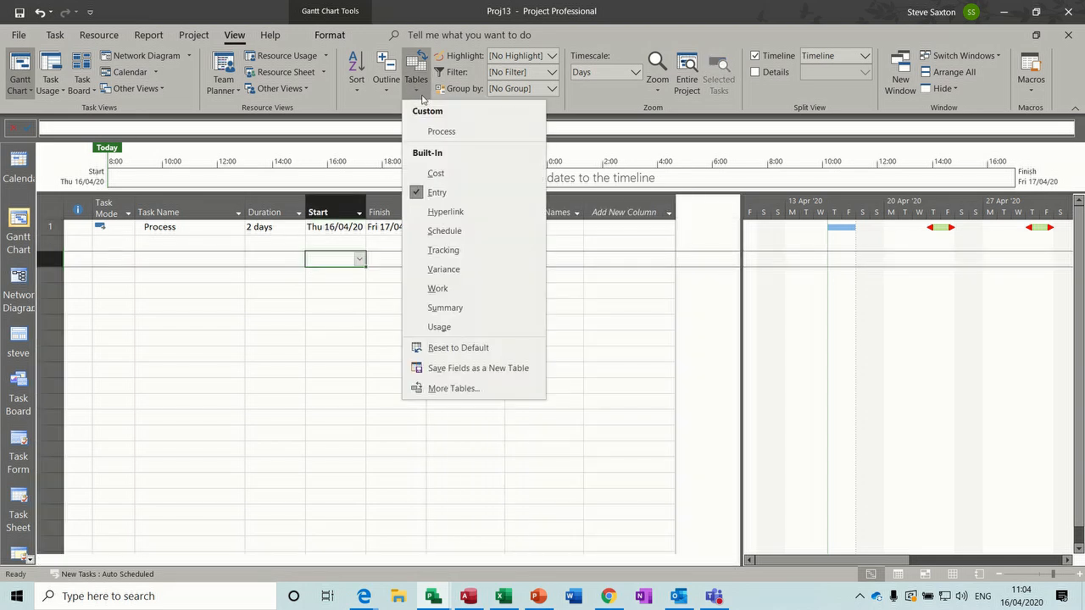
left_click(443, 130)
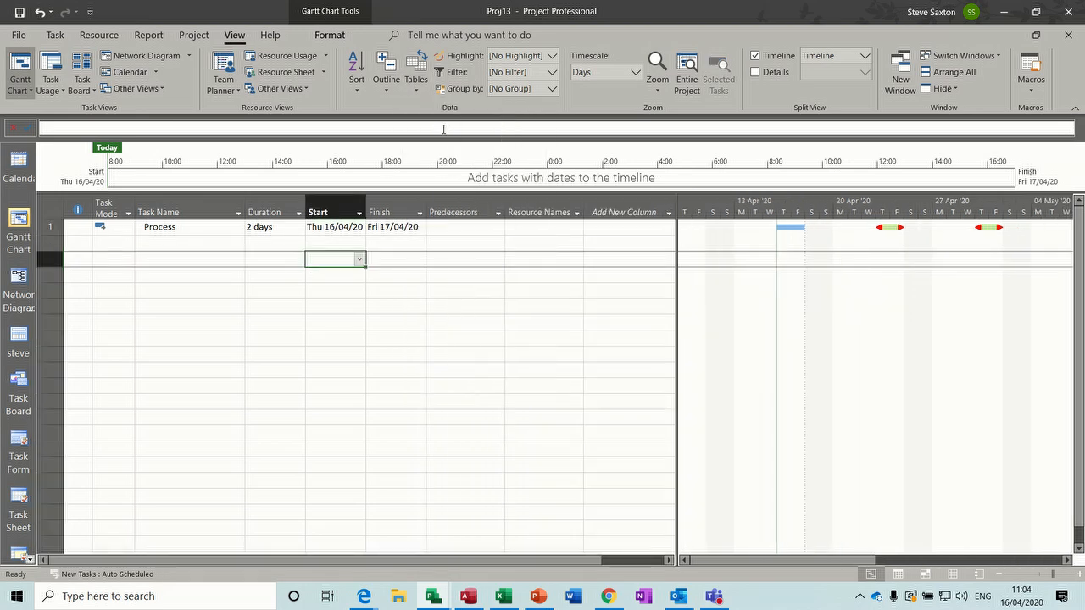
right_click(456, 210)
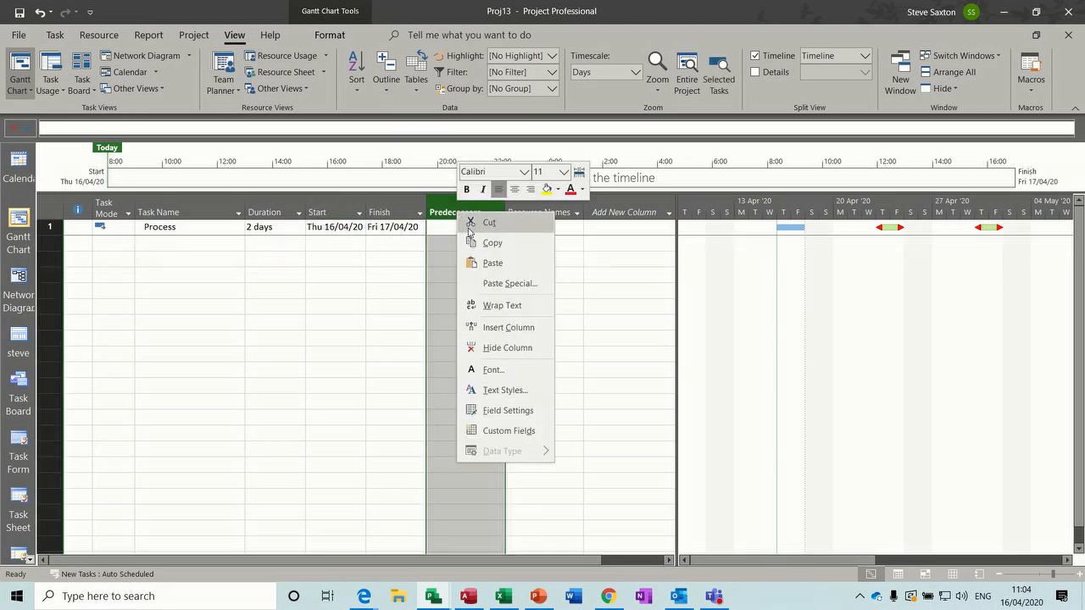
left_click(480, 327)
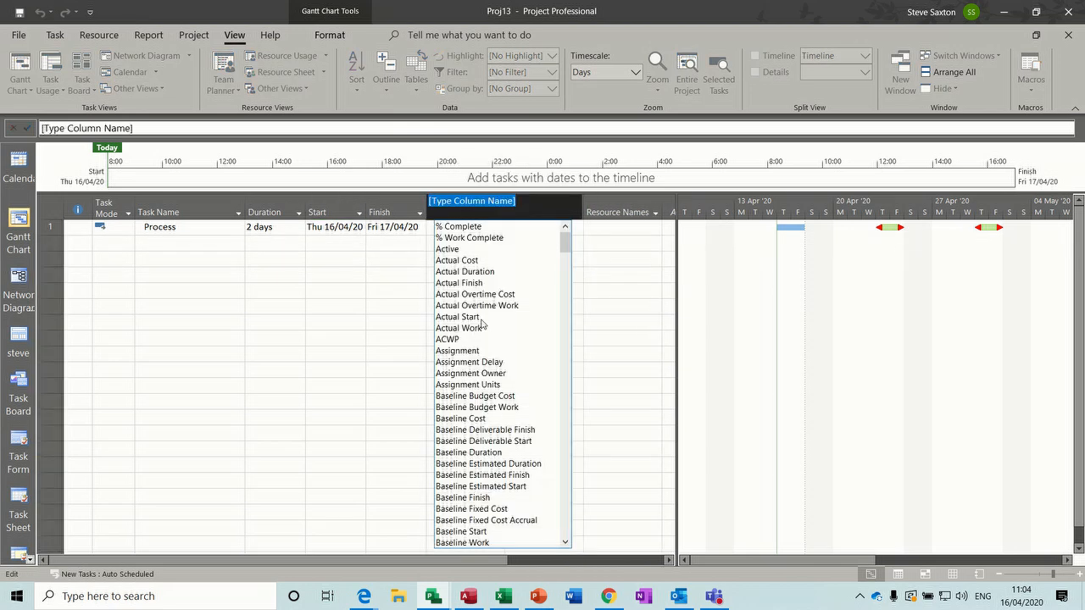
type("scheduled Duration")
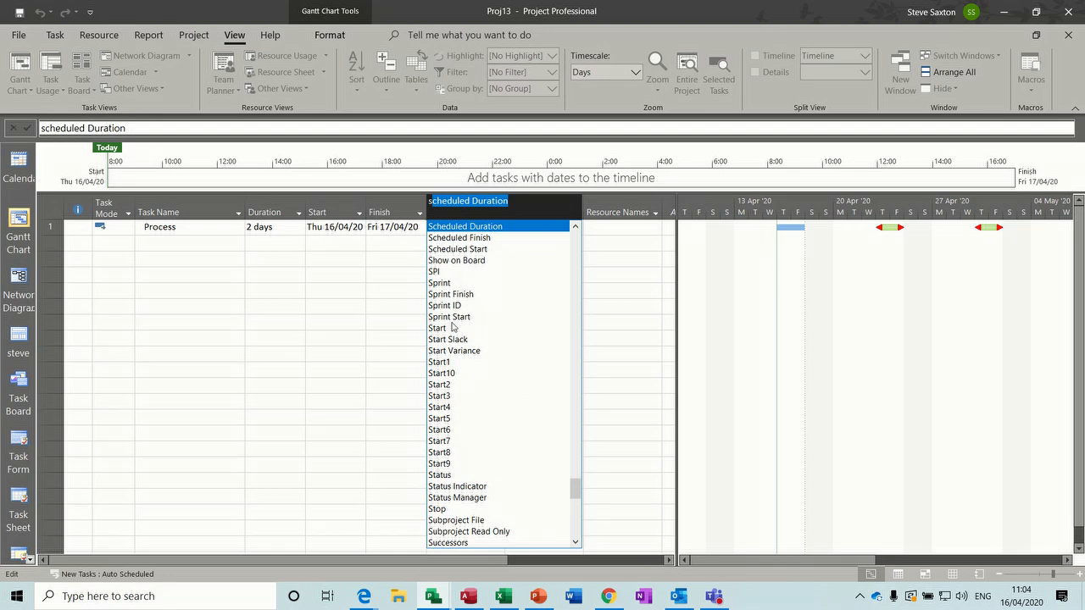
left_click(441, 362)
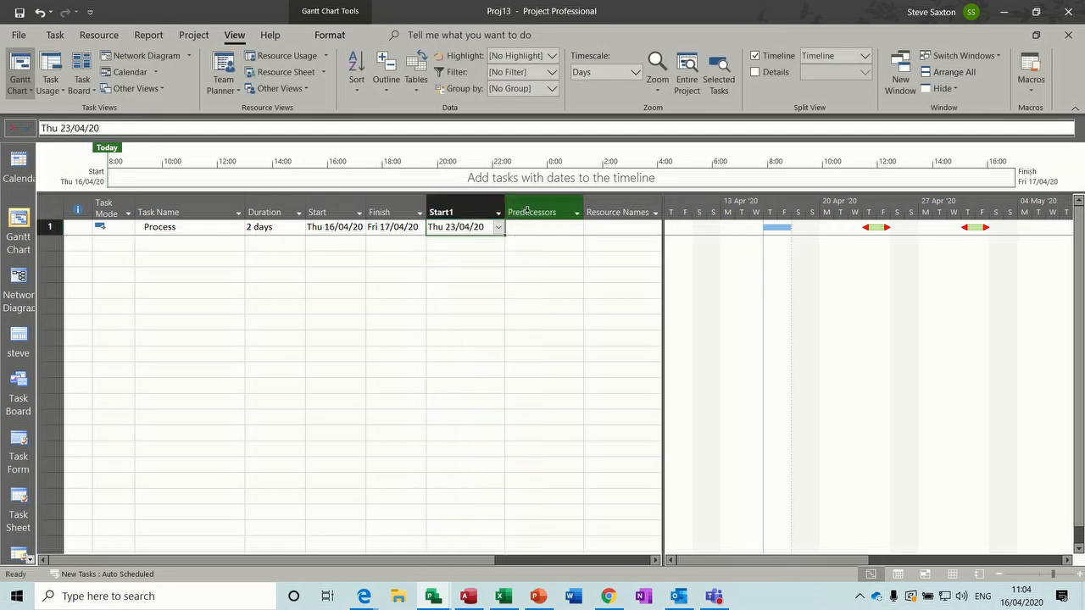
right_click(526, 211)
left_click(543, 328)
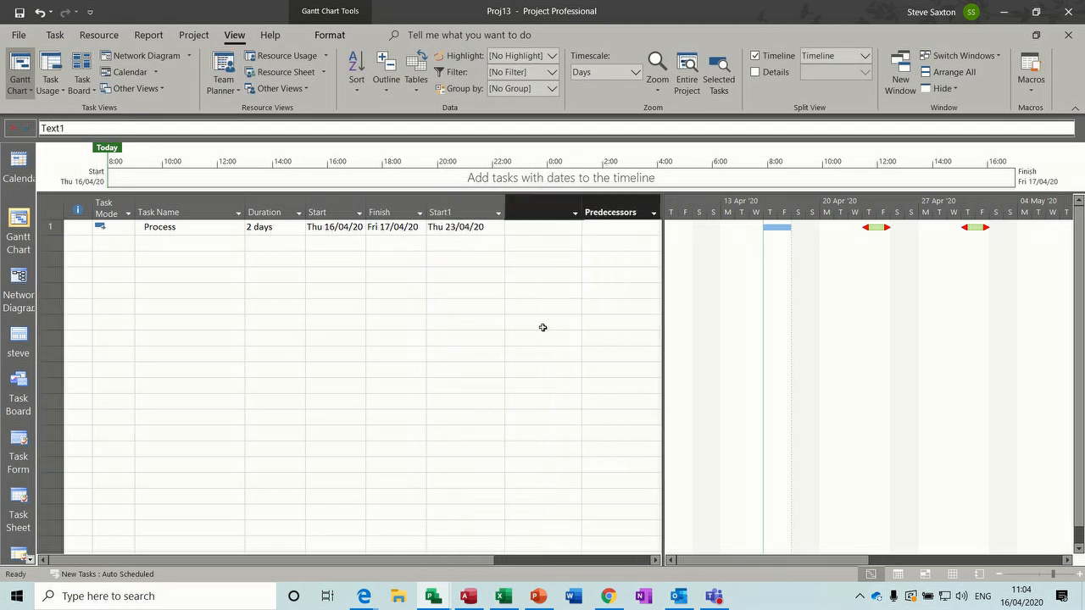
type("finish")
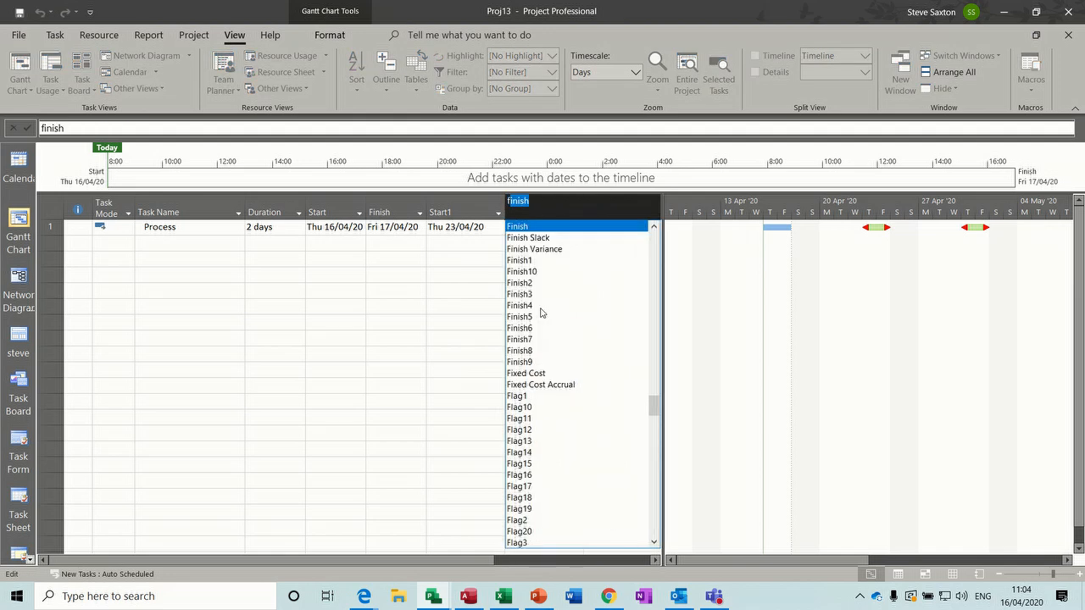
left_click(527, 266)
Insert Start2 and Finish2 columns before Predecessors in the Process table, widening the table area to fit them
left_click(601, 212)
right_click(601, 208)
left_click(627, 322)
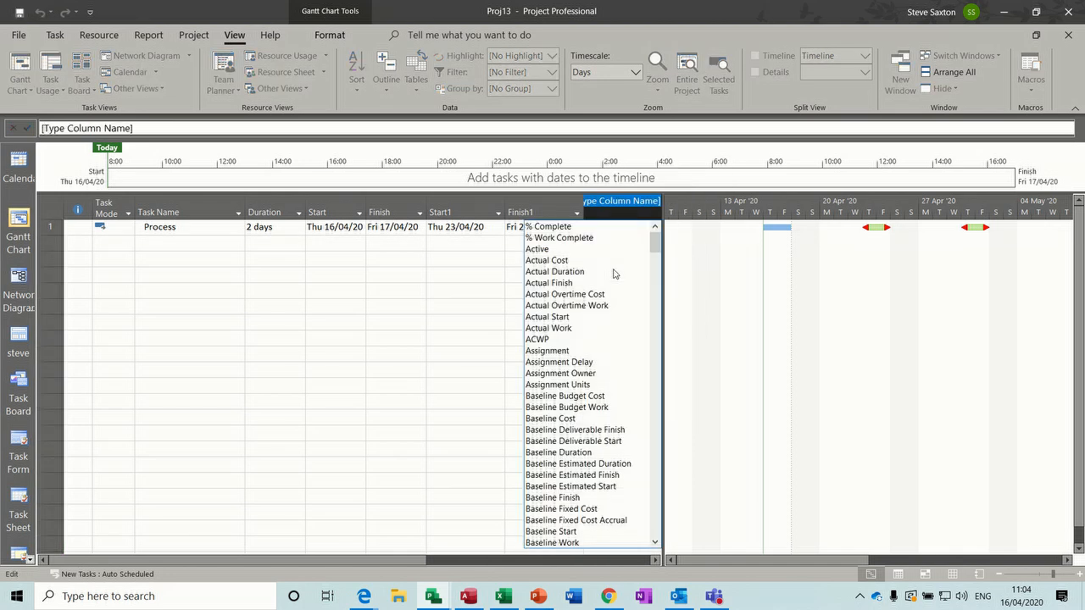
type("scheduled Duration")
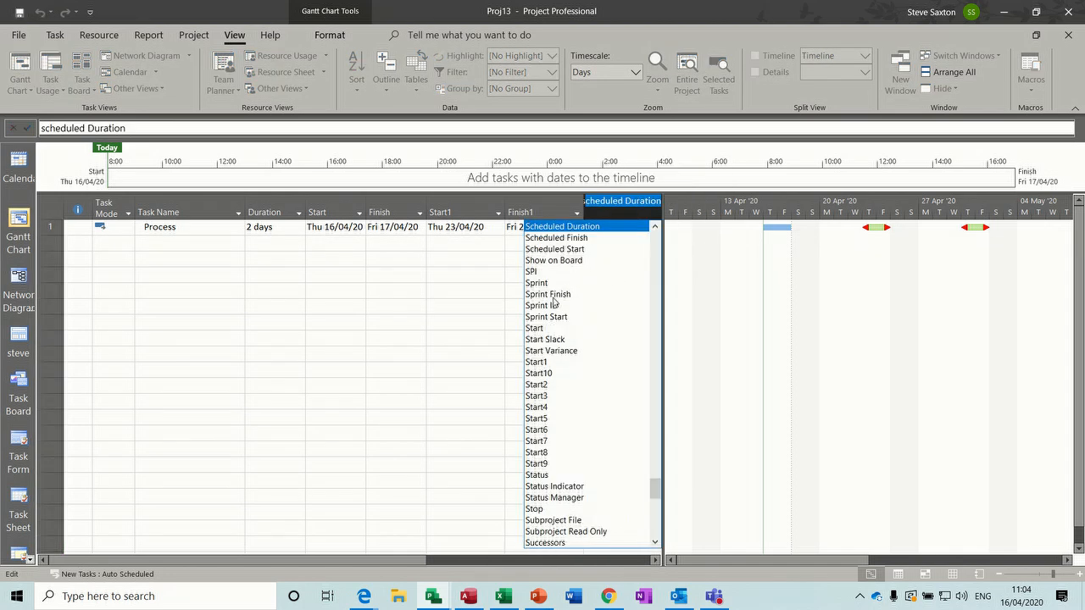
left_click(544, 385)
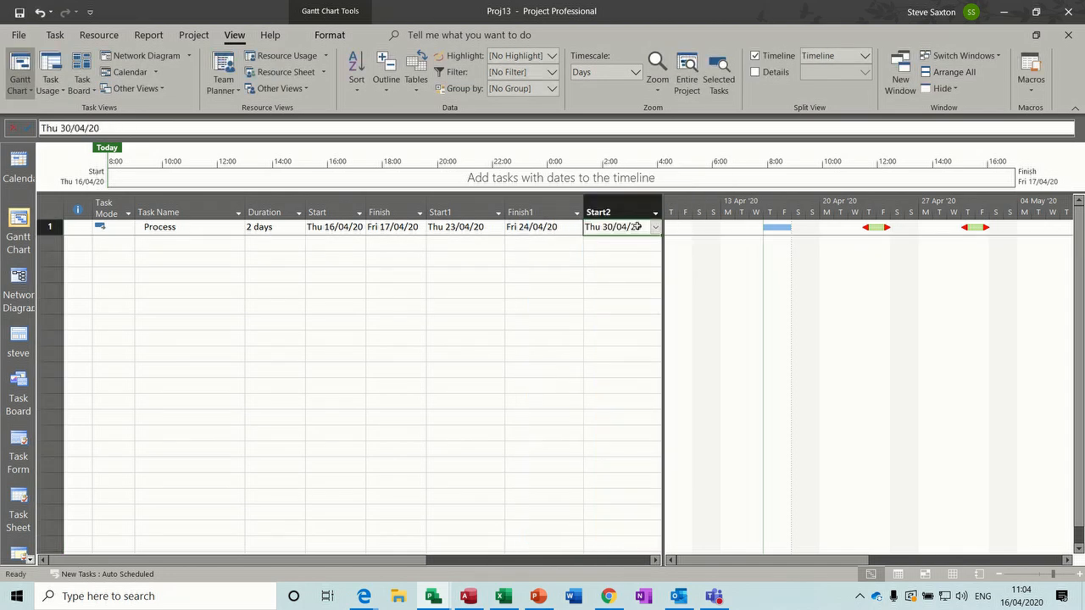
left_click_drag(664, 254, 760, 254)
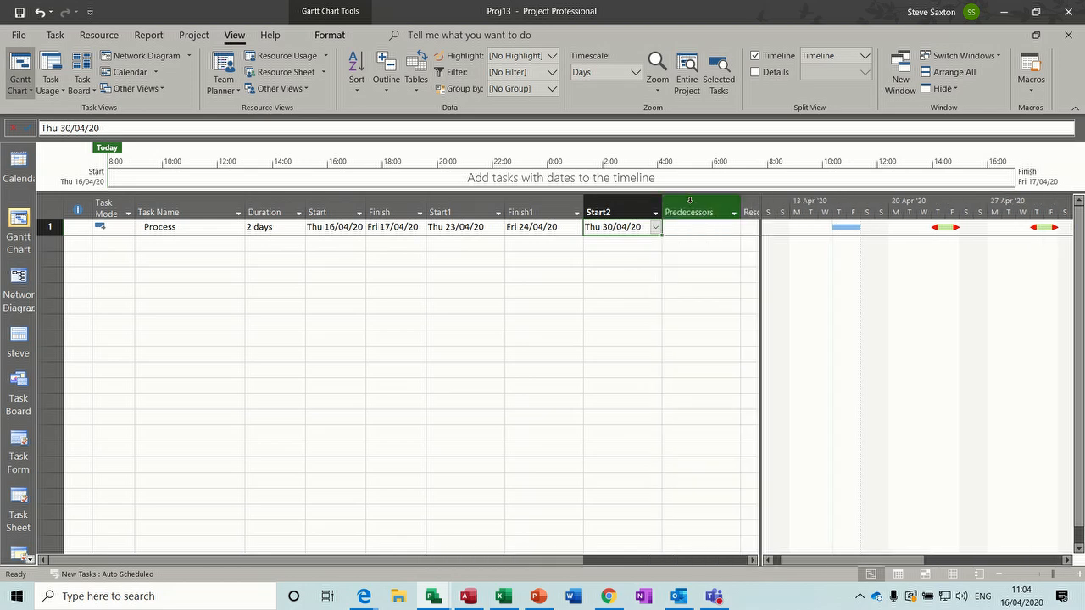
right_click(686, 206)
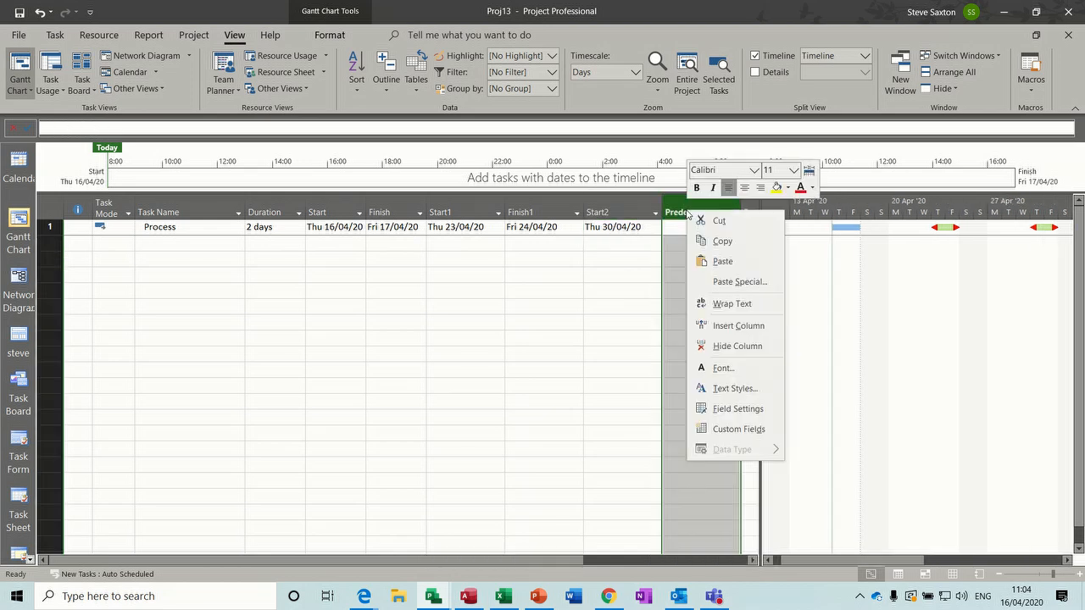
left_click(733, 325)
type("finish")
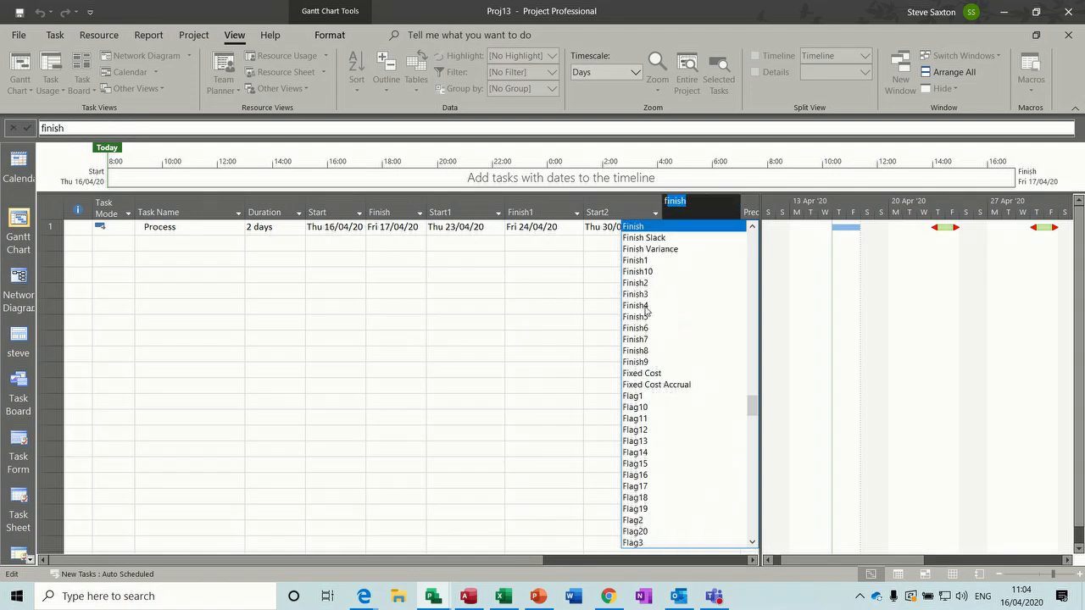
left_click(641, 283)
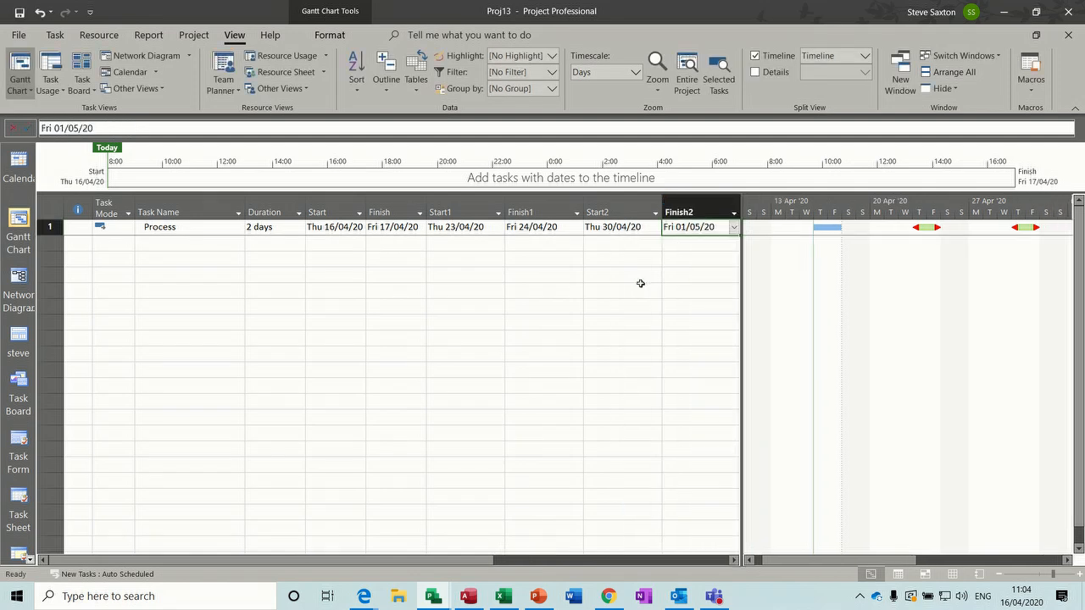
left_click(543, 259)
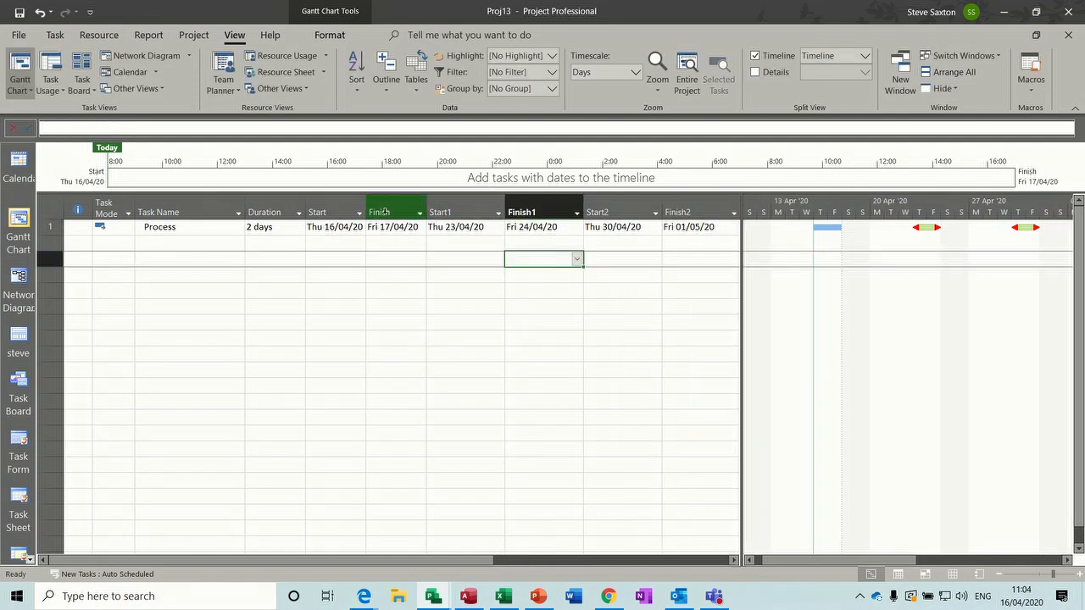
Compare the columns of the Entry and custom Process tables by alternating between them, finishing on the Process table
left_click(416, 83)
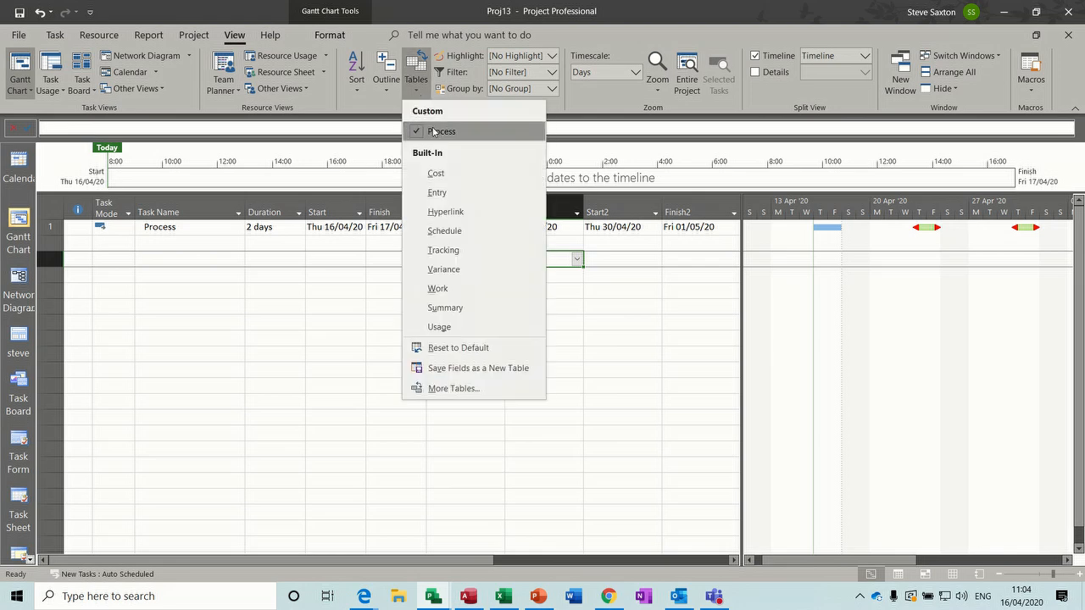
left_click(444, 196)
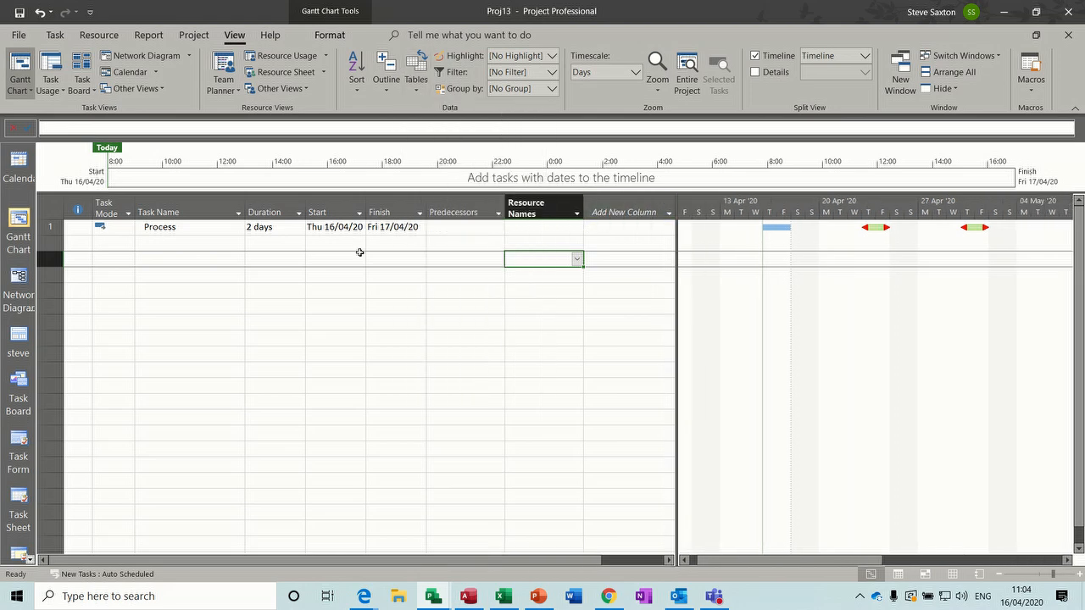
left_click(416, 81)
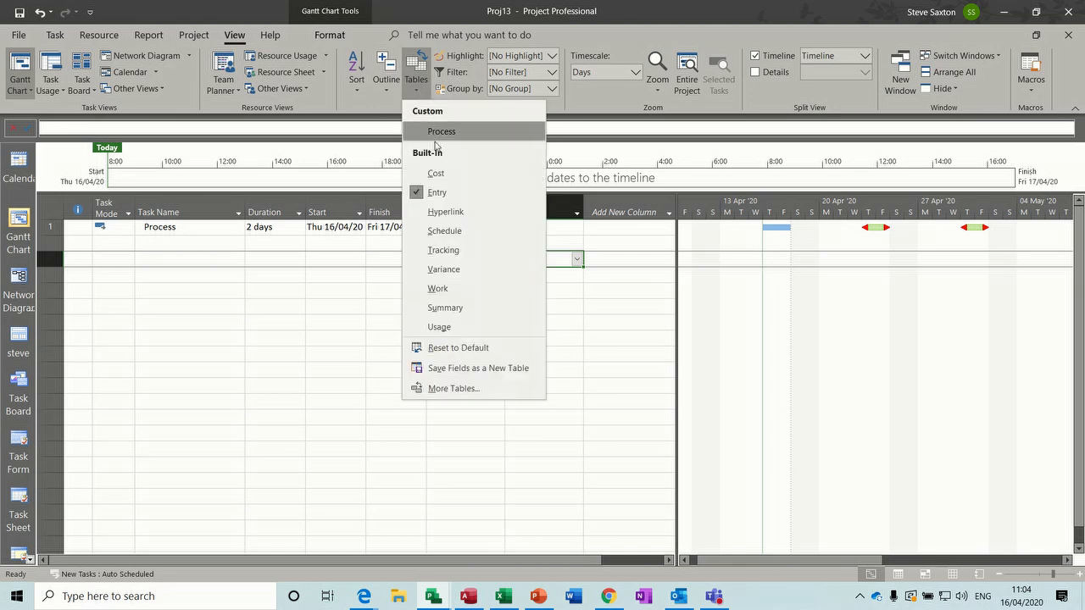
left_click(437, 131)
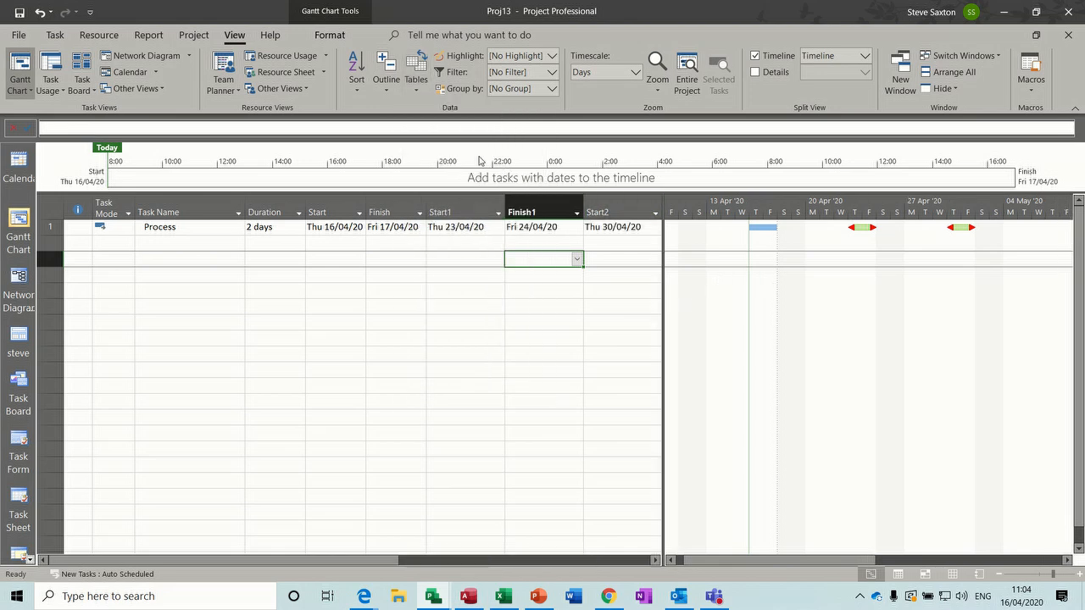
left_click(419, 91)
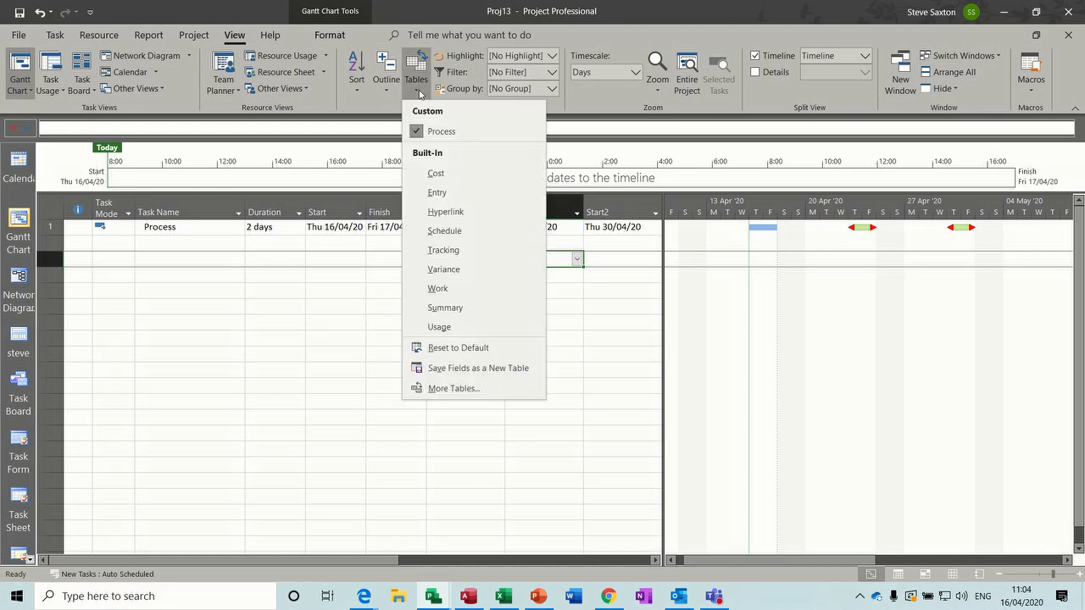
left_click(437, 193)
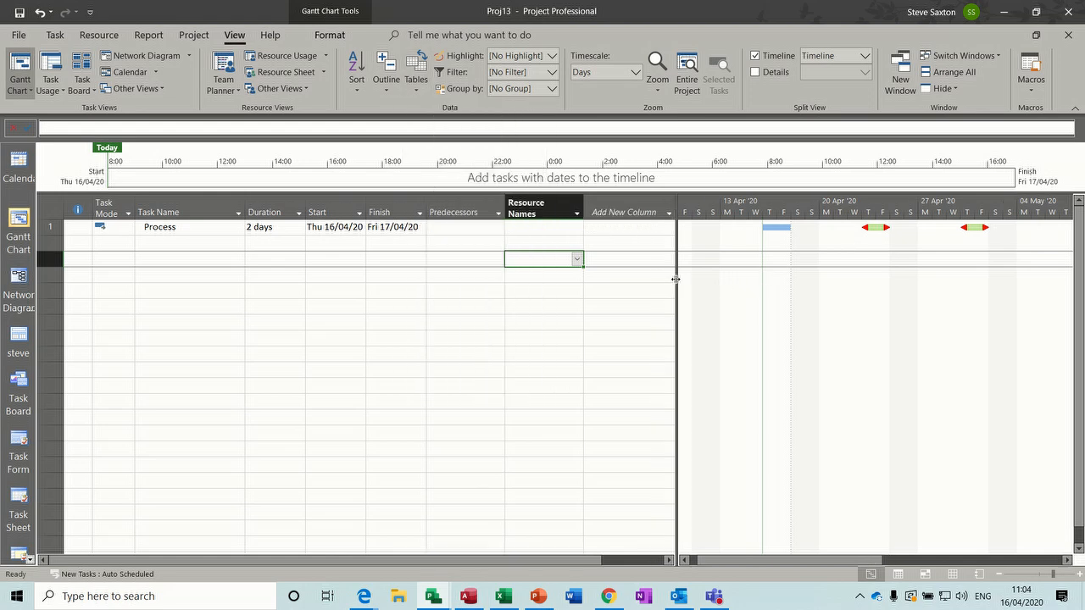
left_click_drag(676, 280, 720, 288)
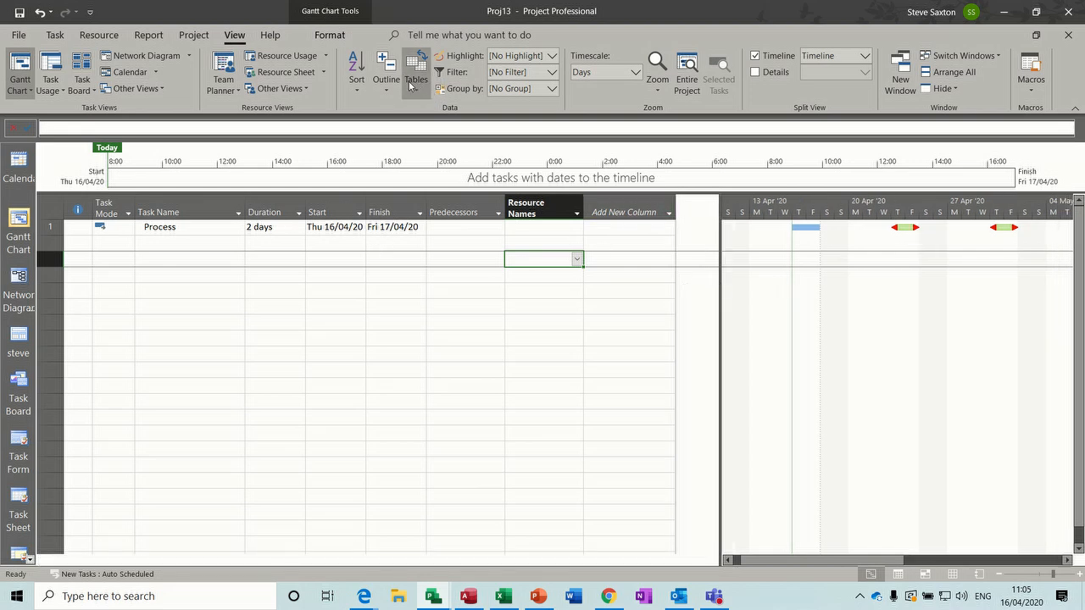
left_click_drag(202, 247, 195, 305)
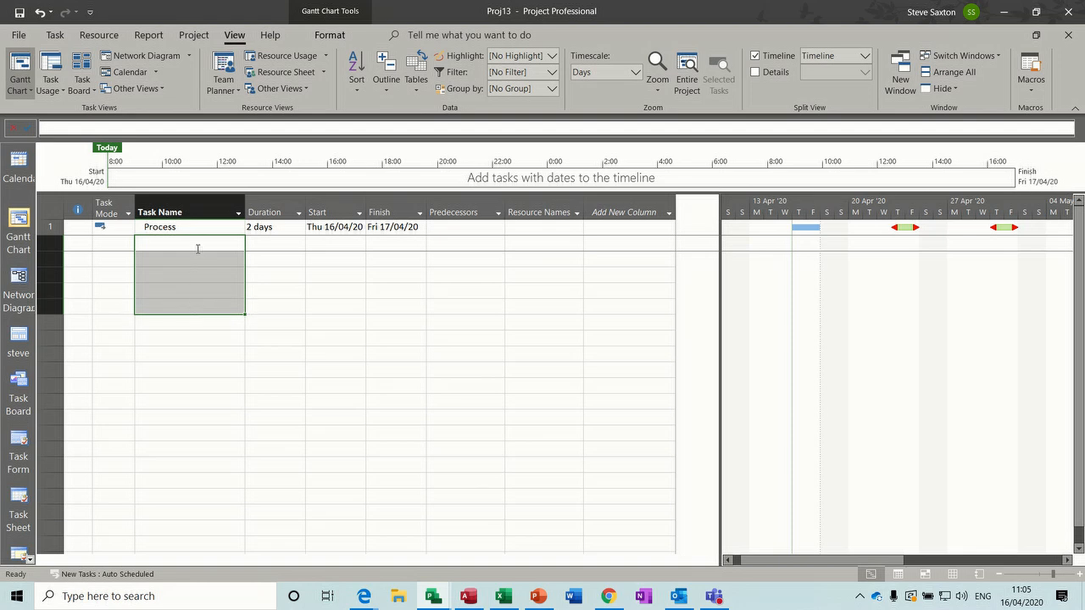
left_click(418, 84)
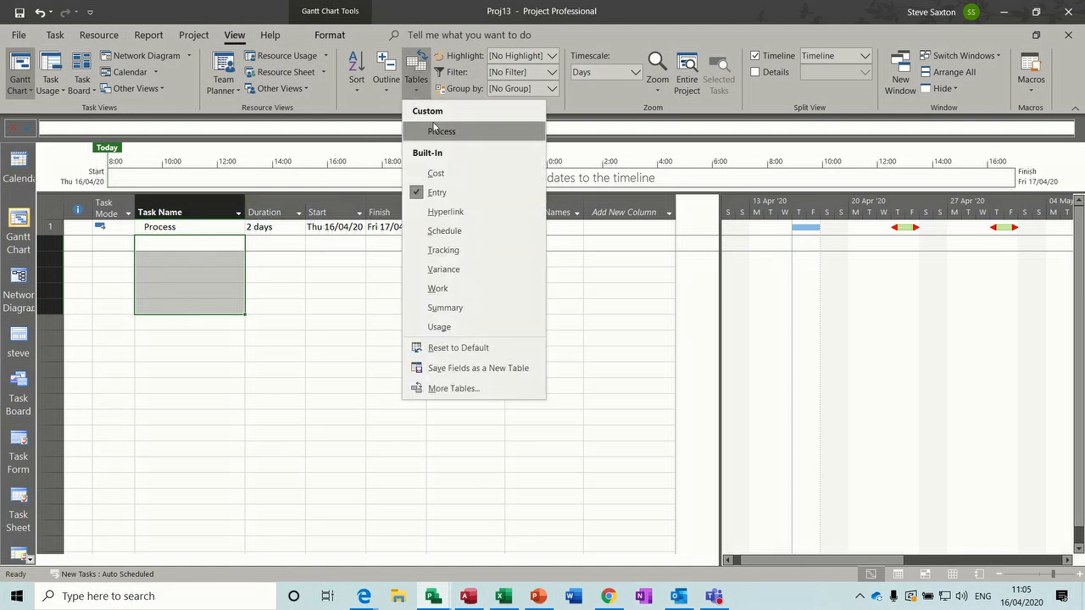
left_click(438, 130)
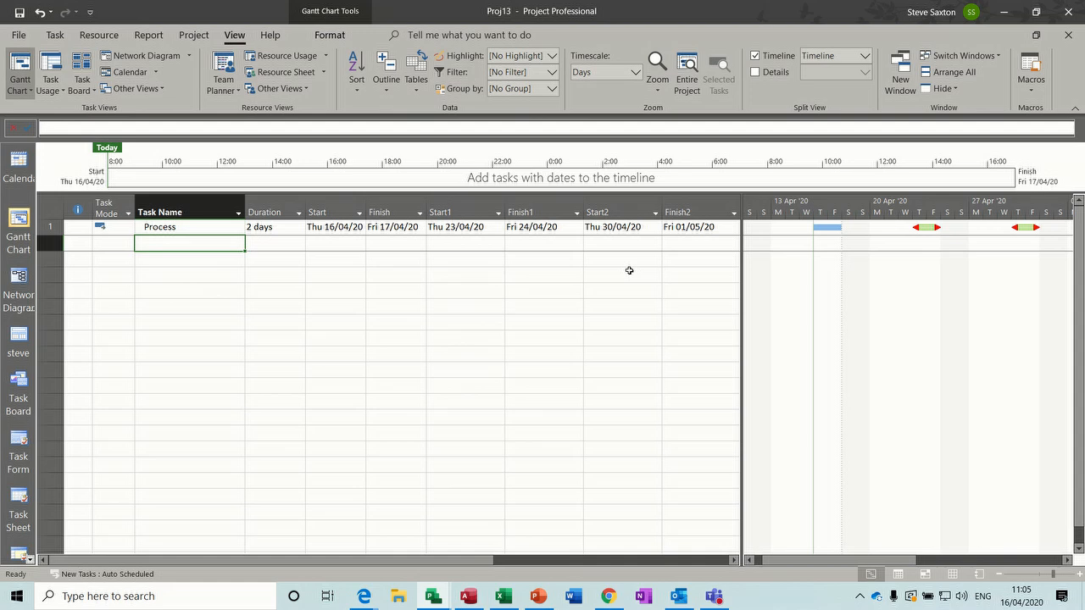
Review the Process and Process1 rows in the Gantt chart's bar styles, leaving the definitions as they are
double_click(894, 321)
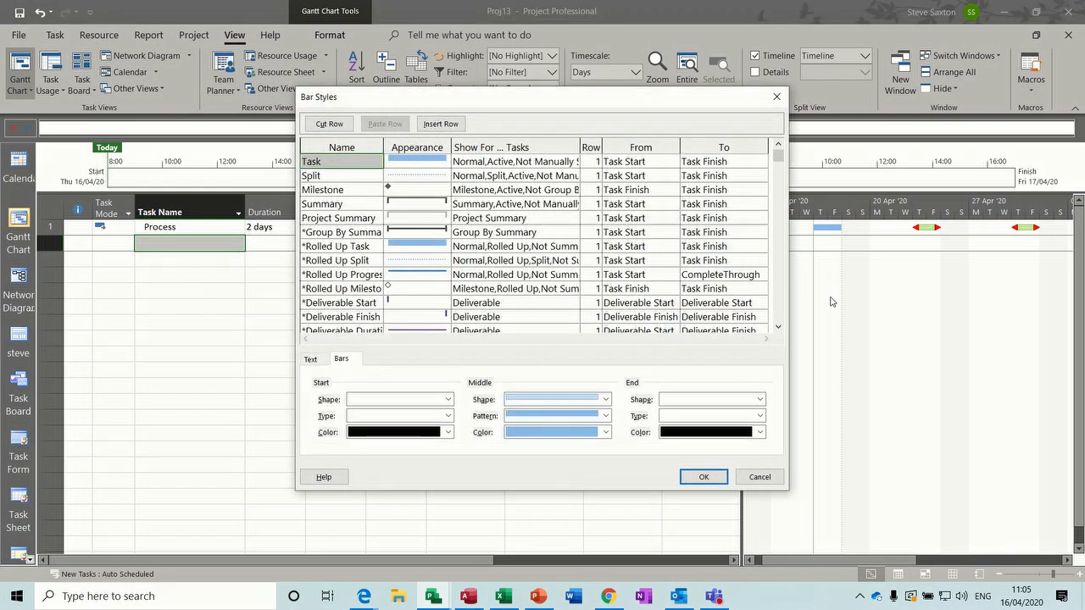
left_click_drag(777, 157, 775, 192)
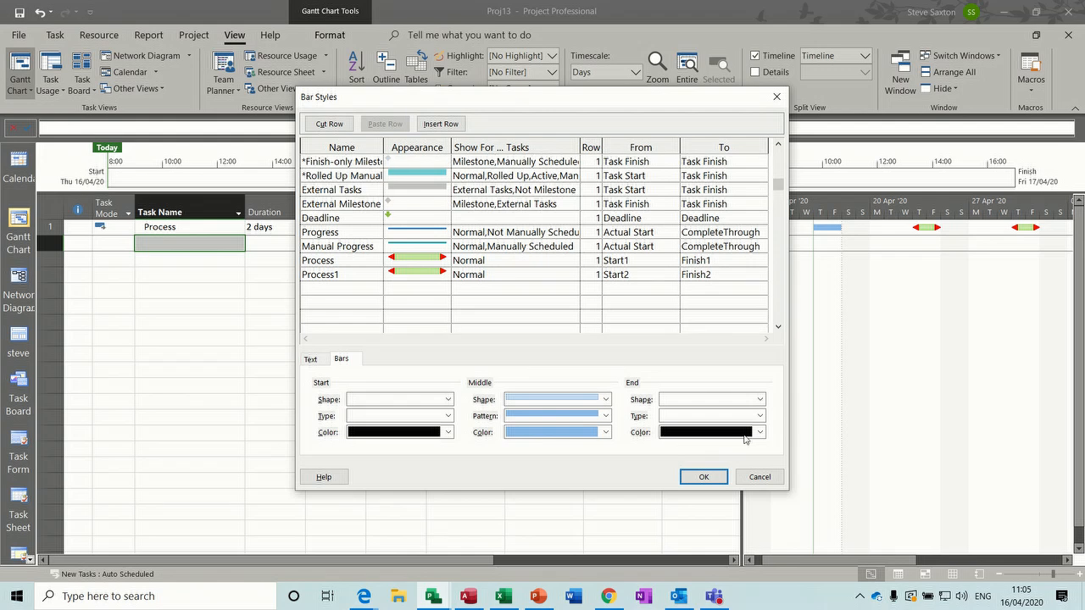
left_click(759, 477)
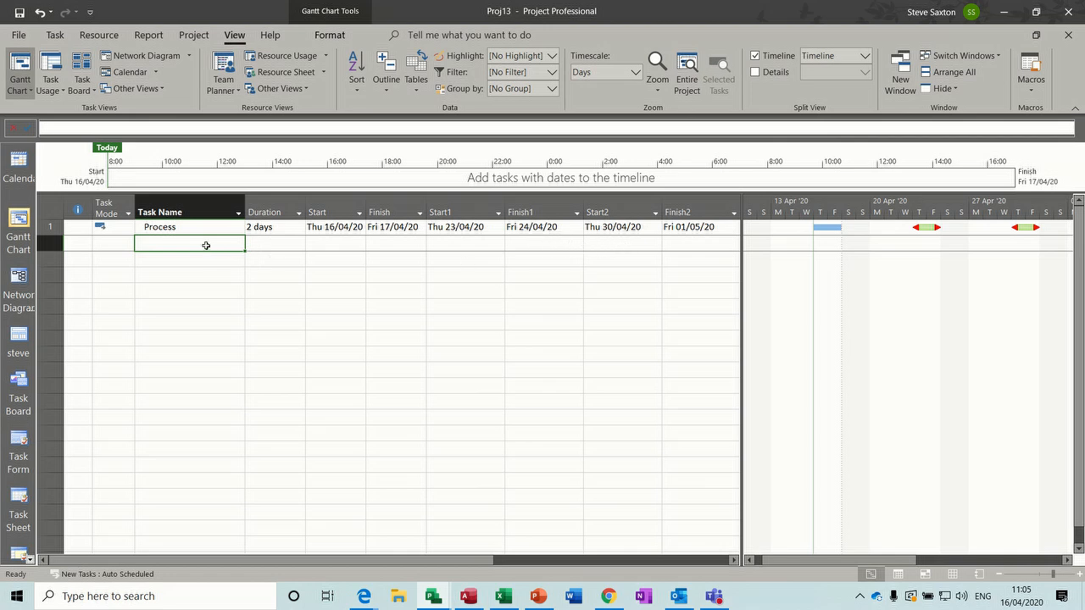
Add a task named Process 1 below the Process task and set its duration to 1 day
type("Process")
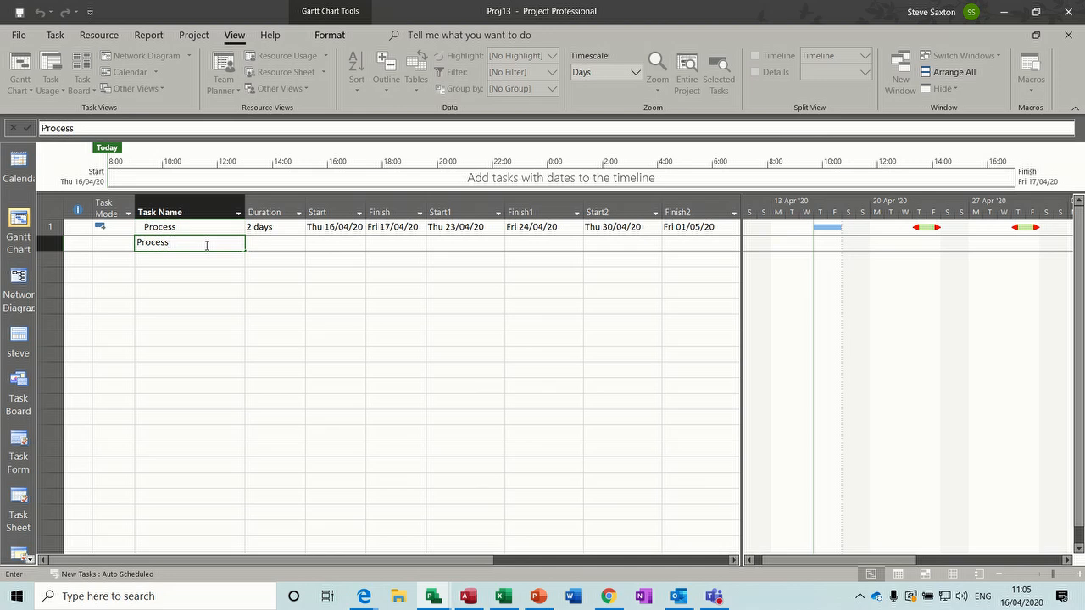
type(" 1")
left_click(277, 243)
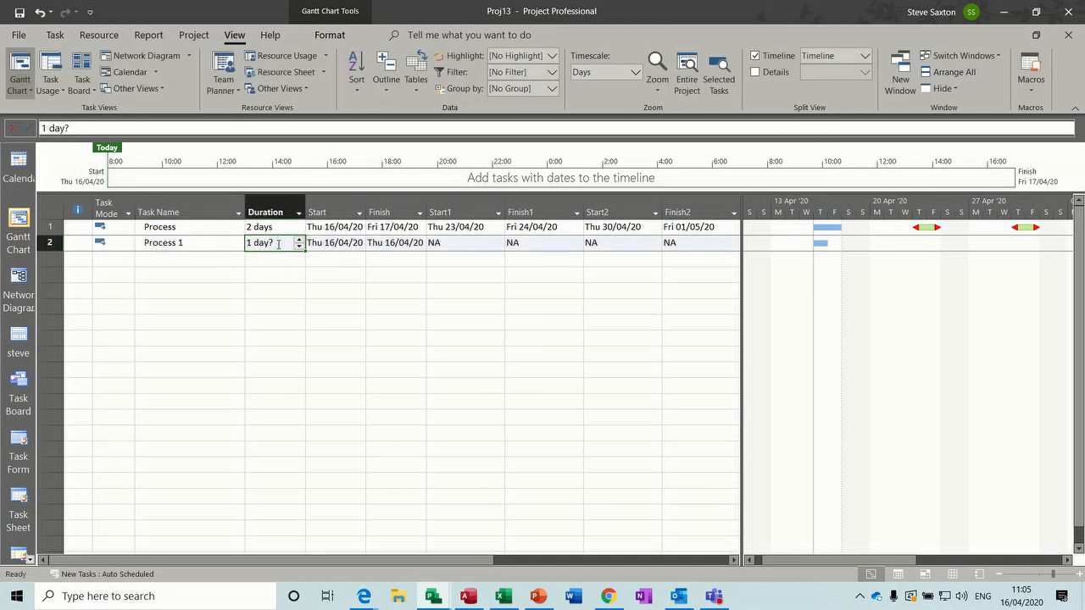
type("1")
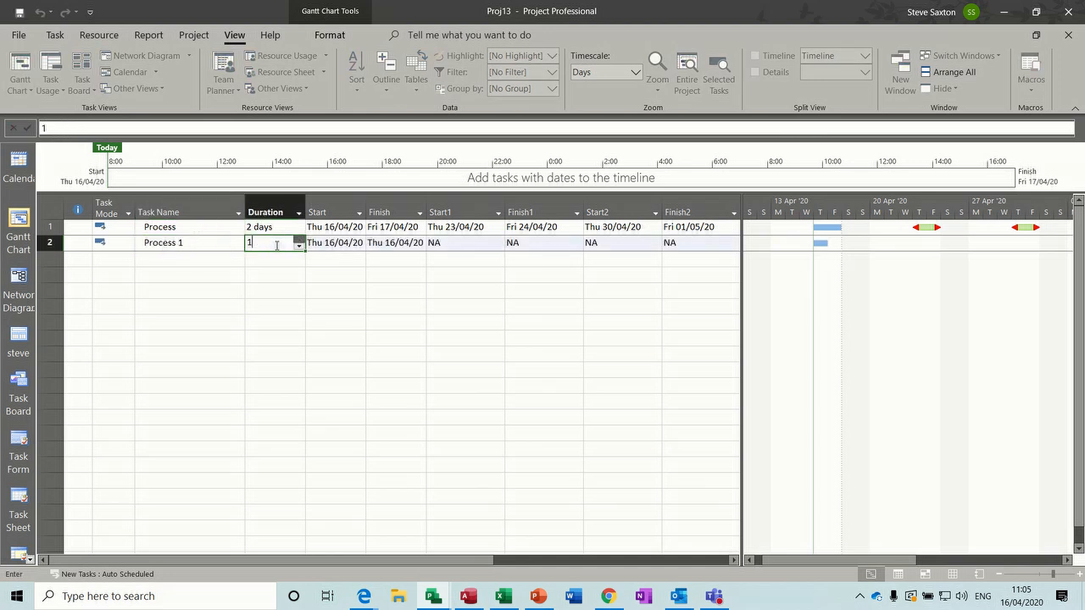
Set Process 1's Start1 date to Thu 23/04/20 and its Finish1 date to Fri 24/04/20
left_click(468, 245)
left_click(498, 243)
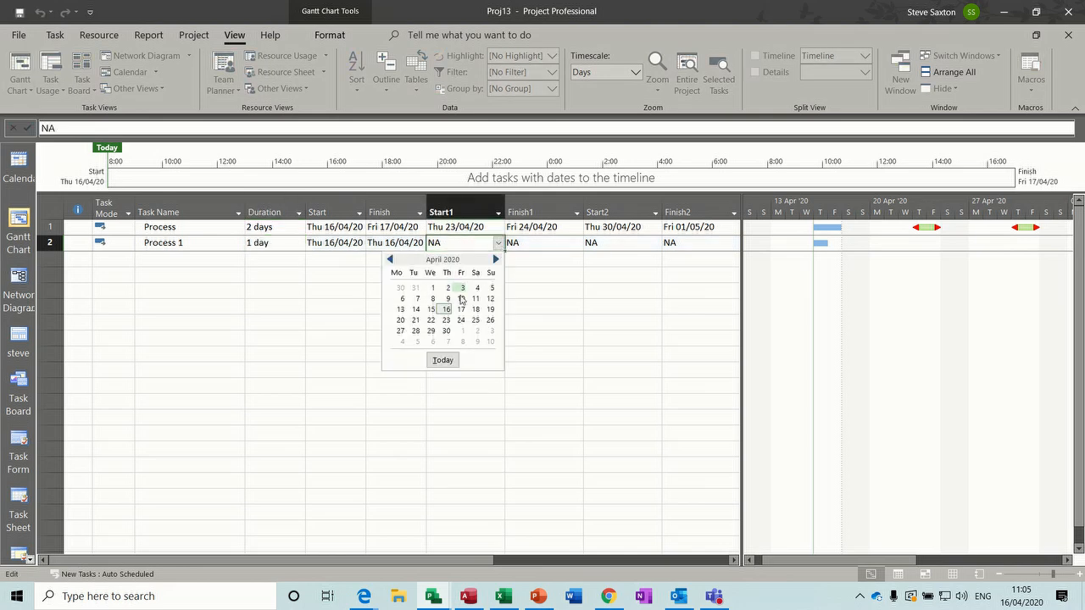
left_click(447, 320)
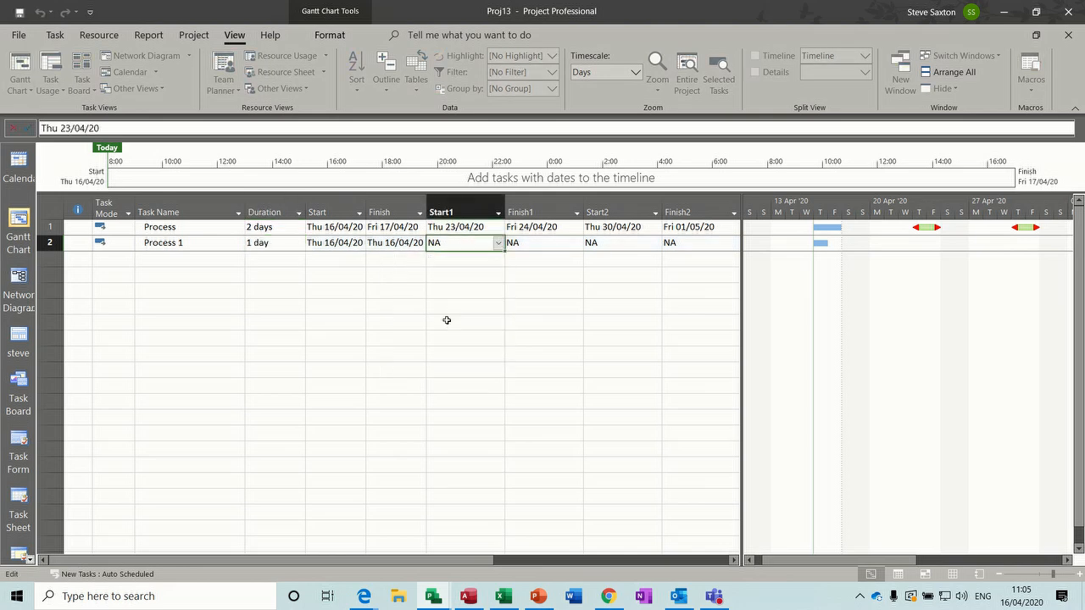
left_click(543, 244)
left_click(578, 244)
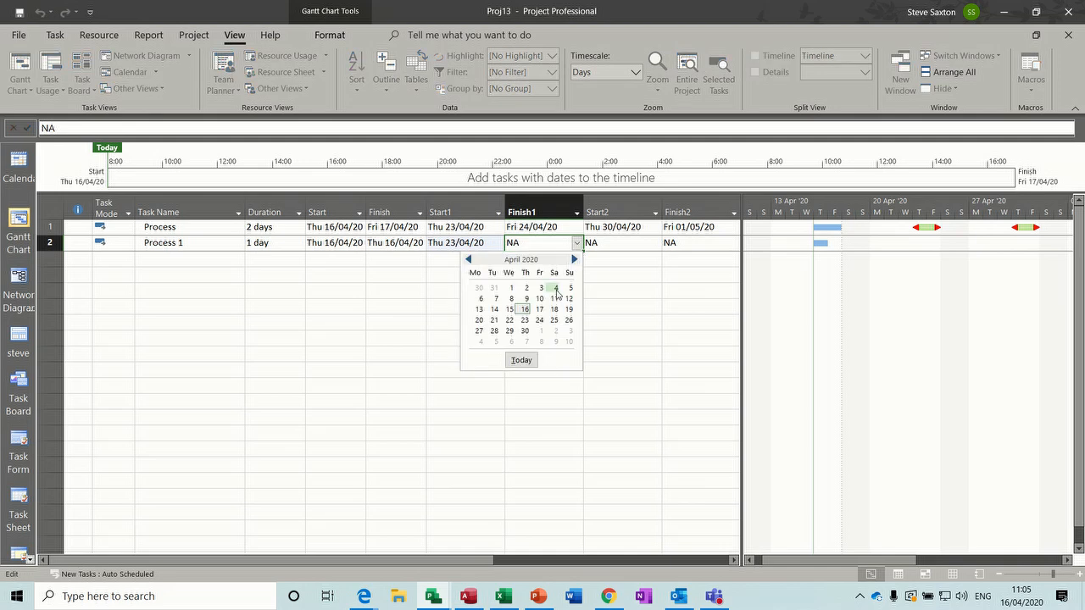
left_click(540, 321)
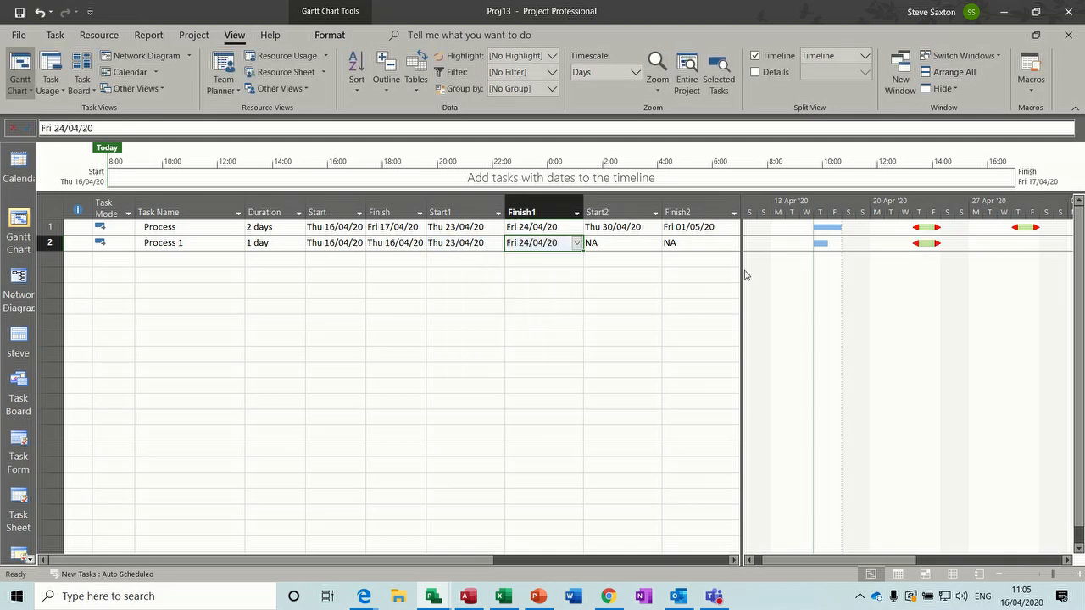
left_click(633, 246)
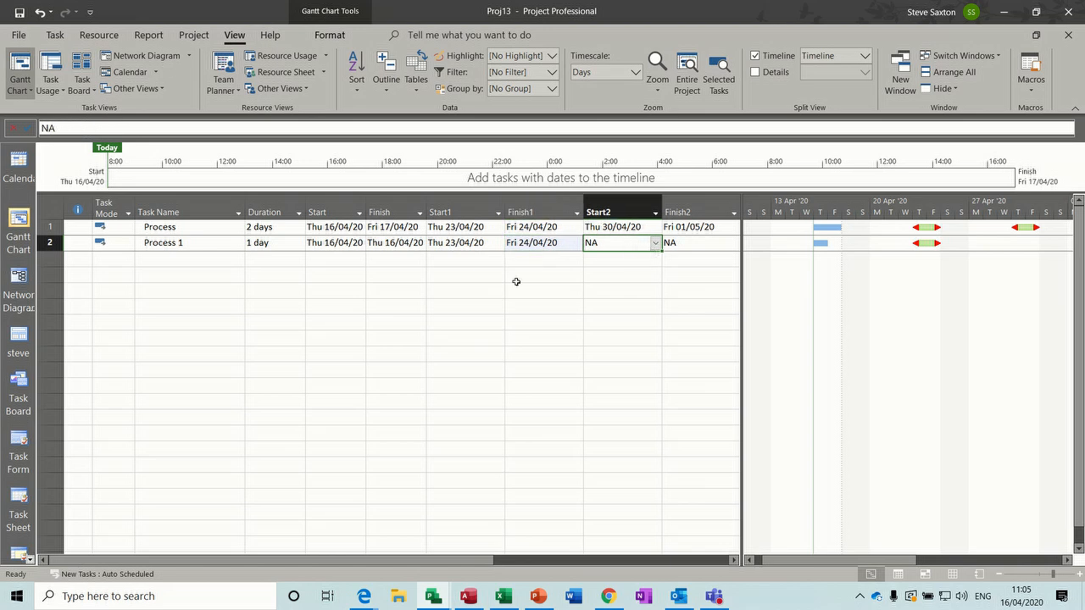
Check the Process table in the Organizer's Global.MPT and Proj13 table lists, then close the table dialogs
left_click(413, 90)
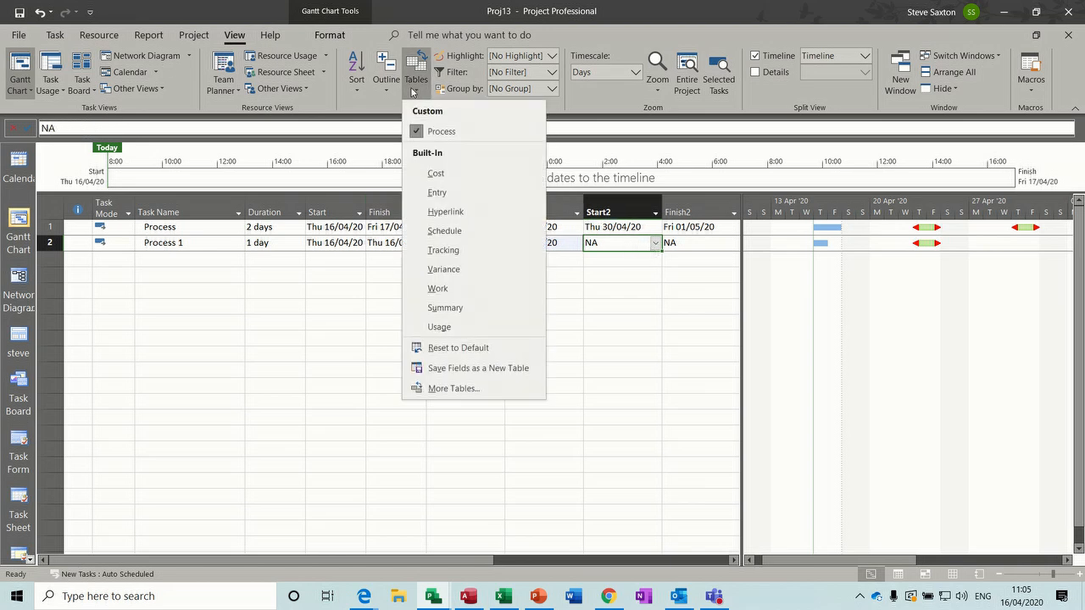
left_click(446, 388)
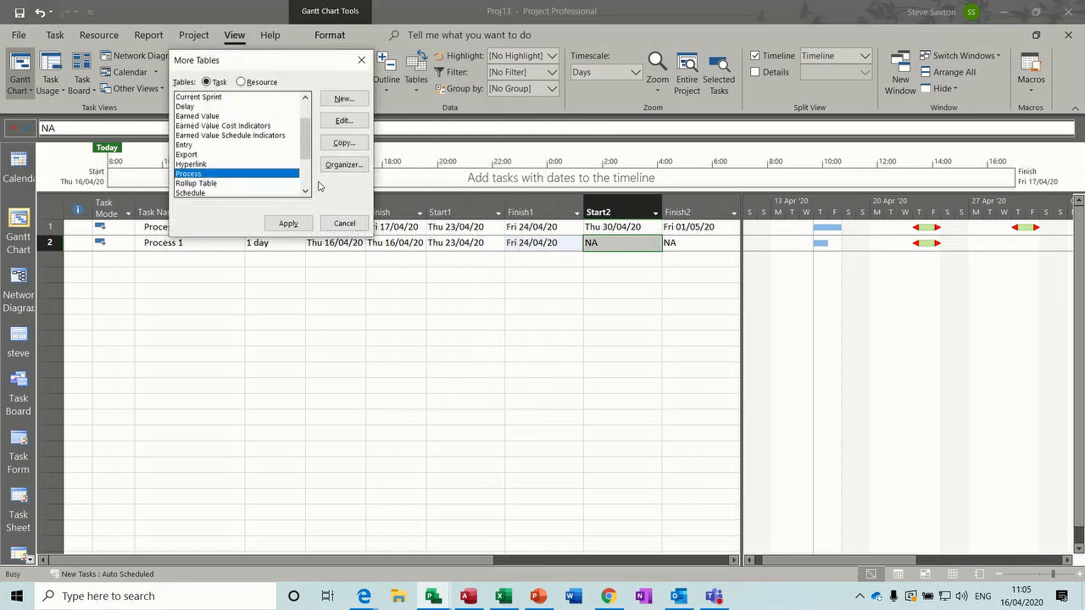
left_click(346, 166)
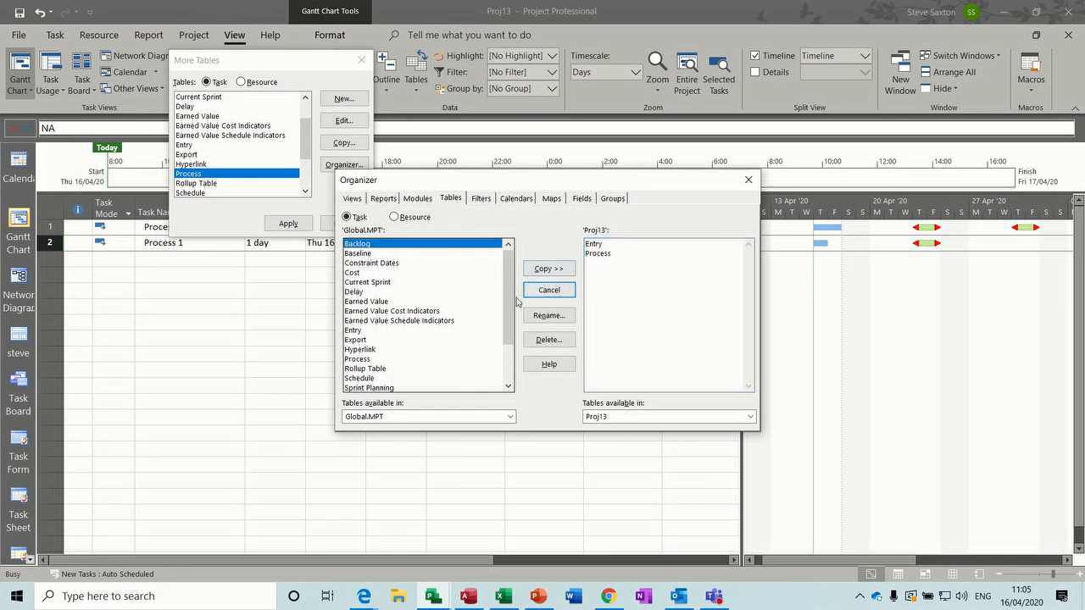
left_click(364, 360)
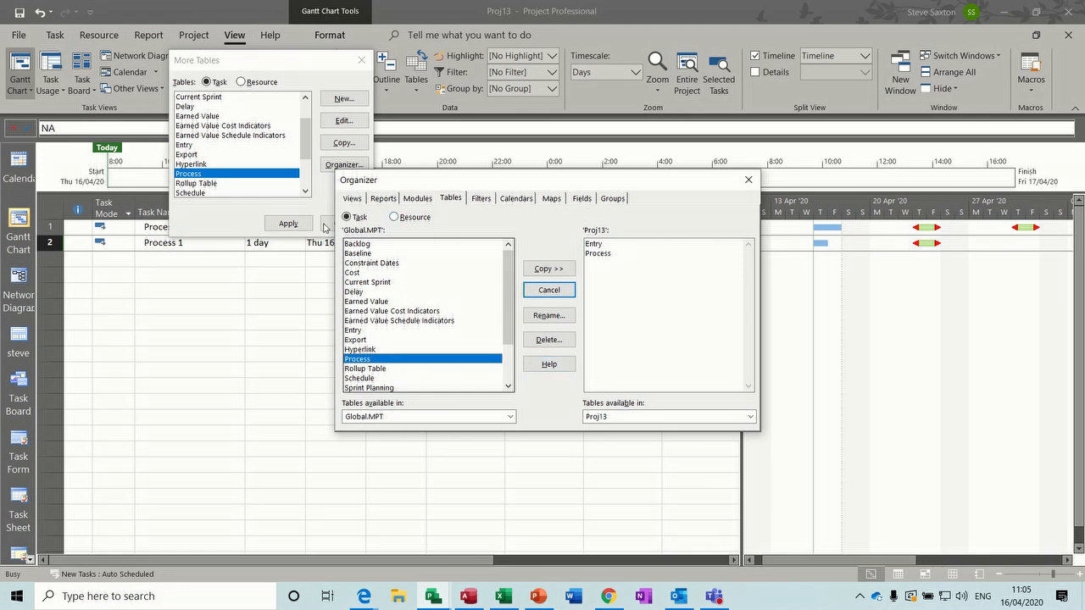
left_click(748, 180)
left_click(346, 224)
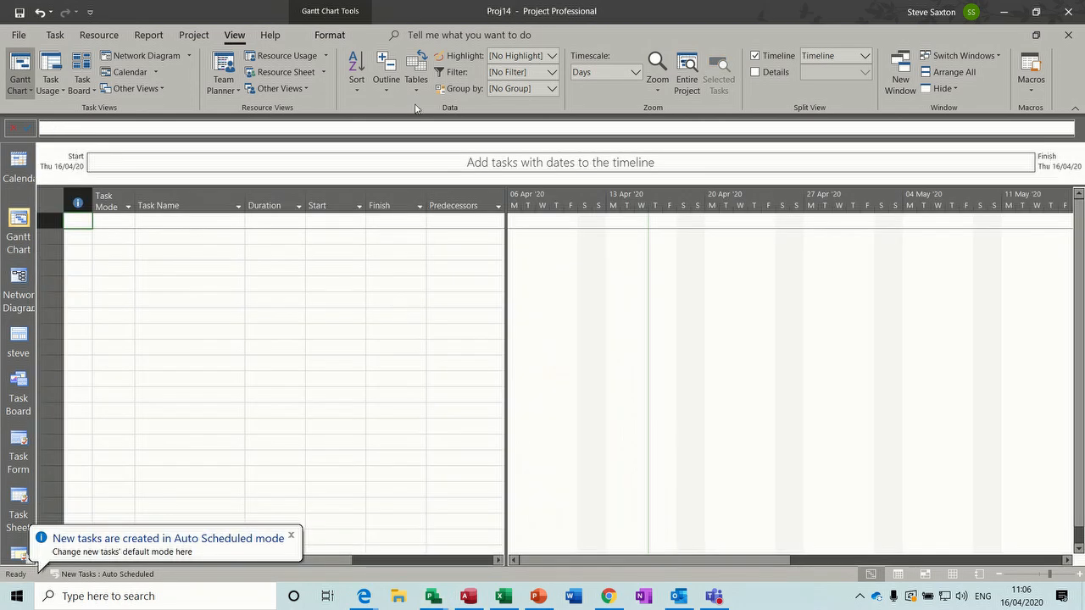
Apply the custom Process table in the new Proj14 project and widen the table area to show through Finish2
left_click(415, 90)
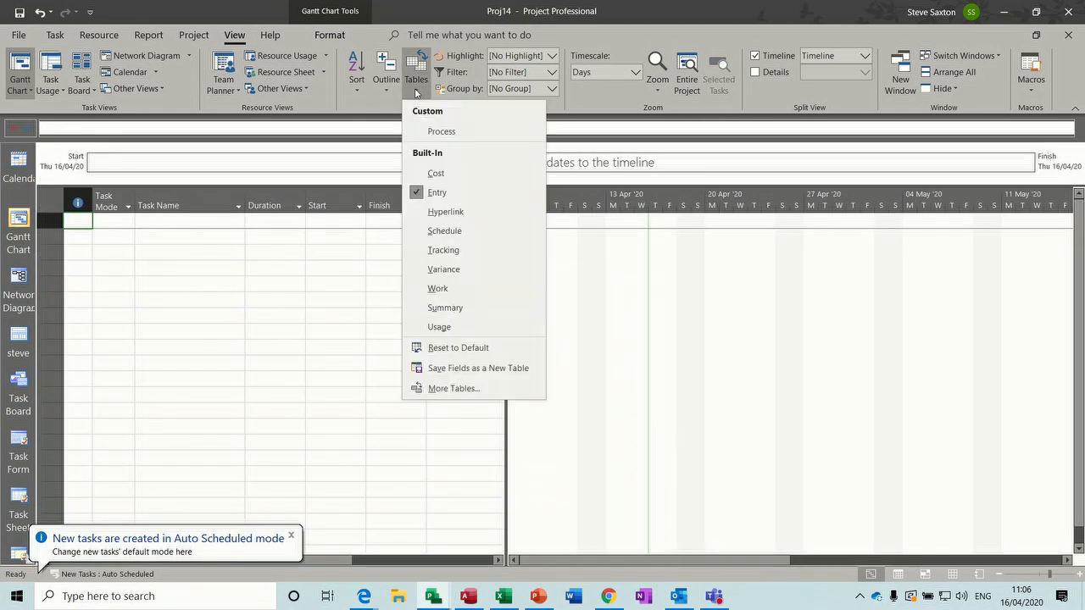
left_click(441, 134)
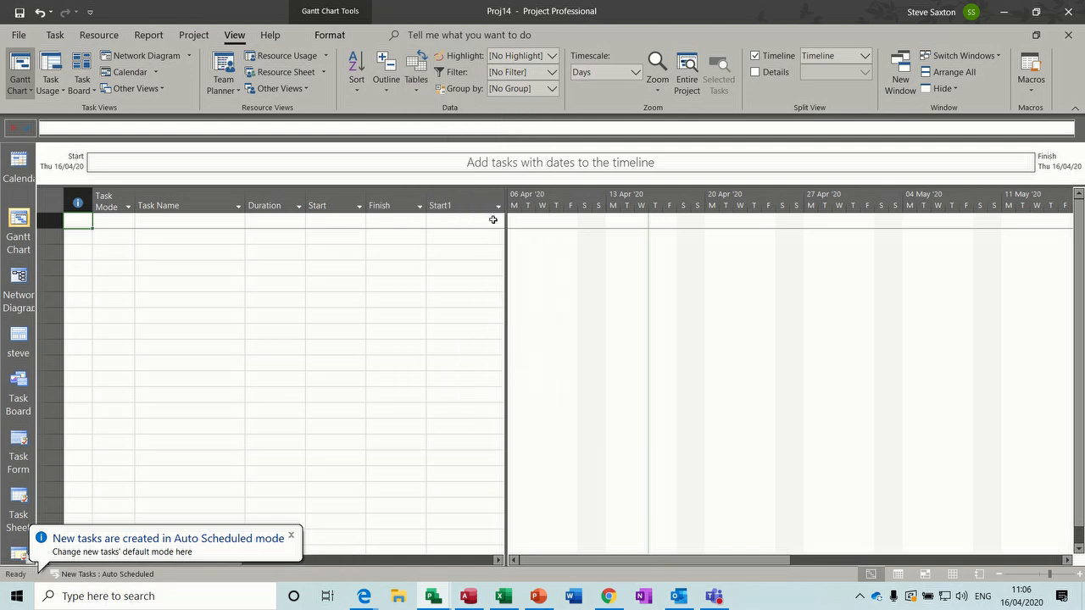
left_click_drag(507, 230, 723, 242)
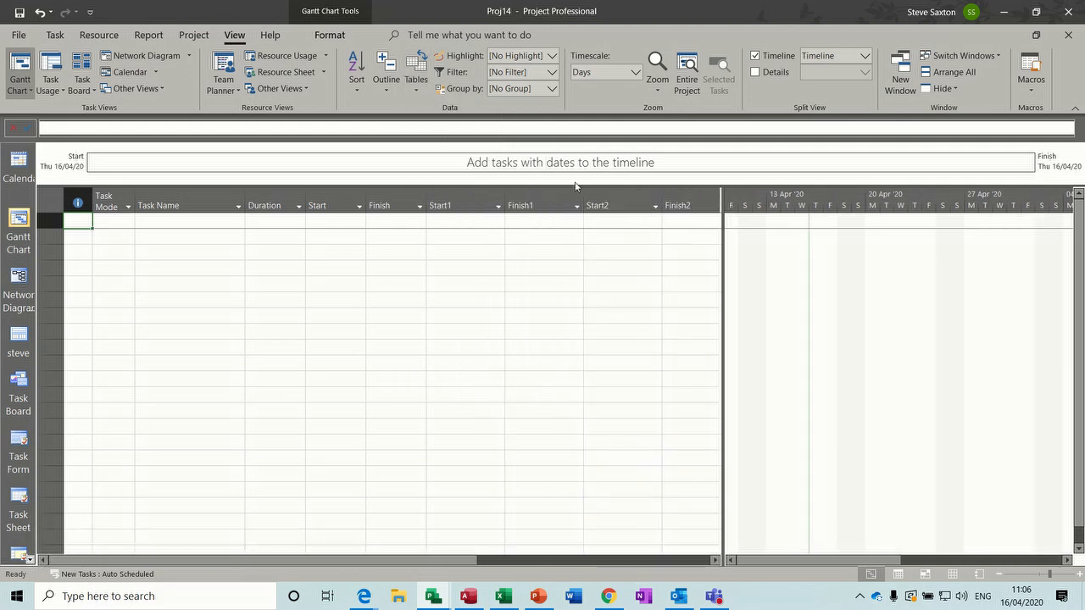
Inspect the Organizer's Global.MPT and Proj14 table lists for the Process table and close both dialogs without copying or deleting anything
left_click(416, 66)
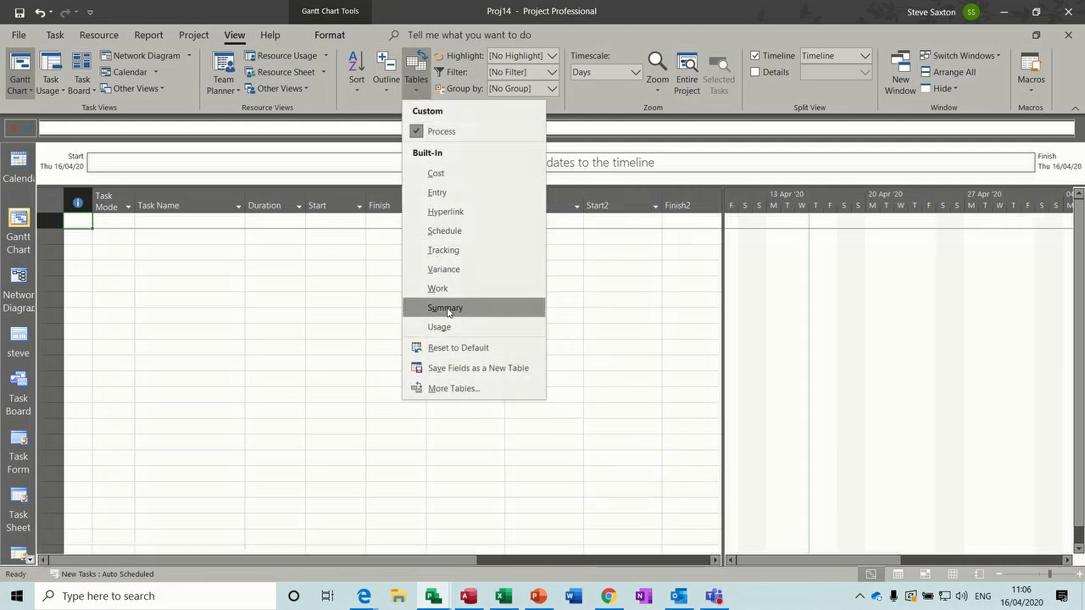
left_click(445, 388)
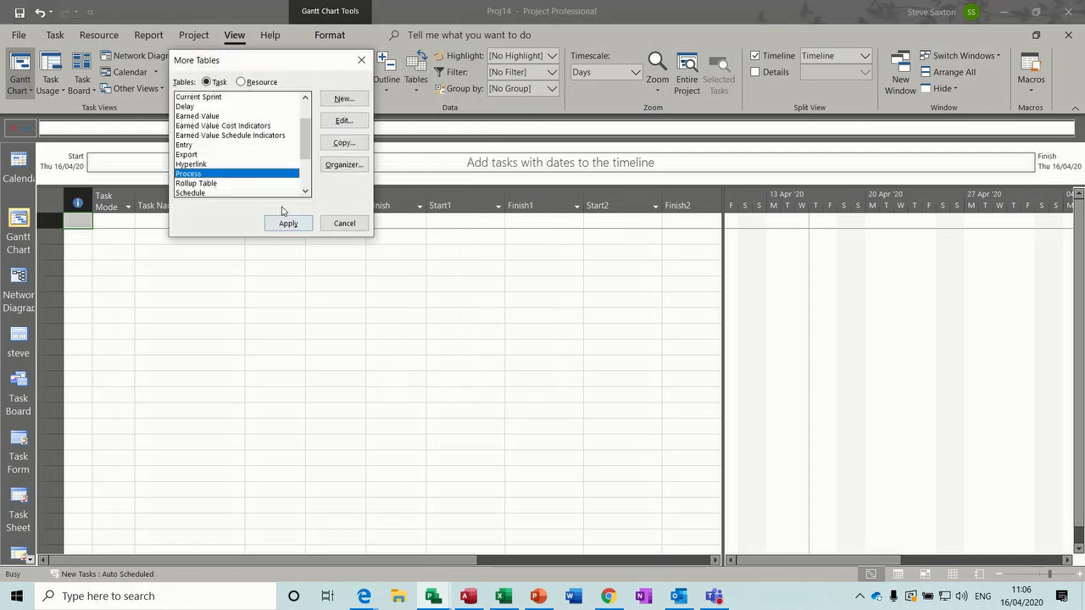
left_click(336, 166)
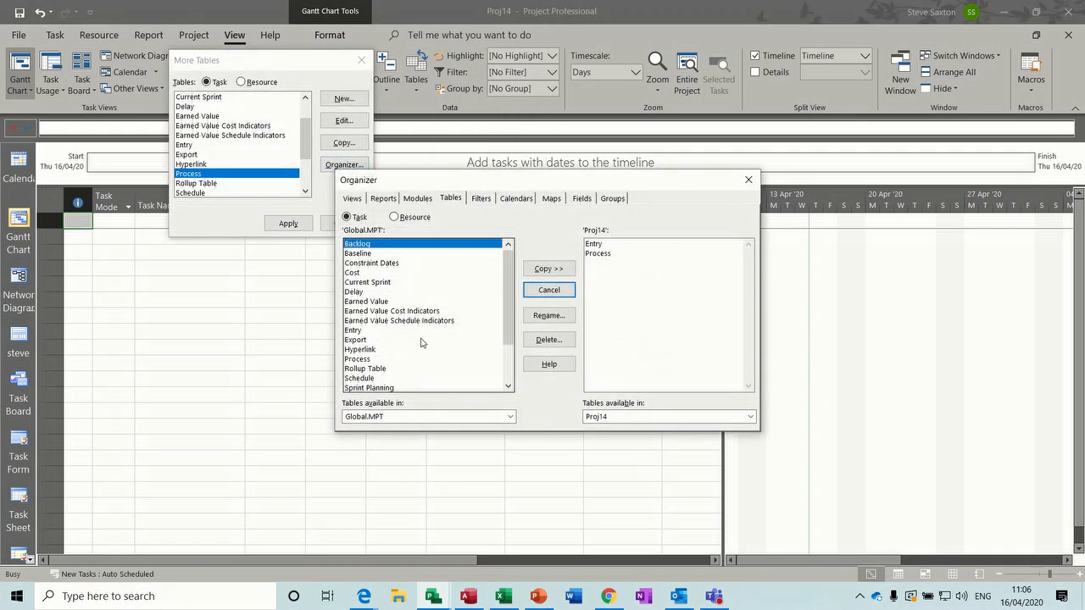
left_click(354, 360)
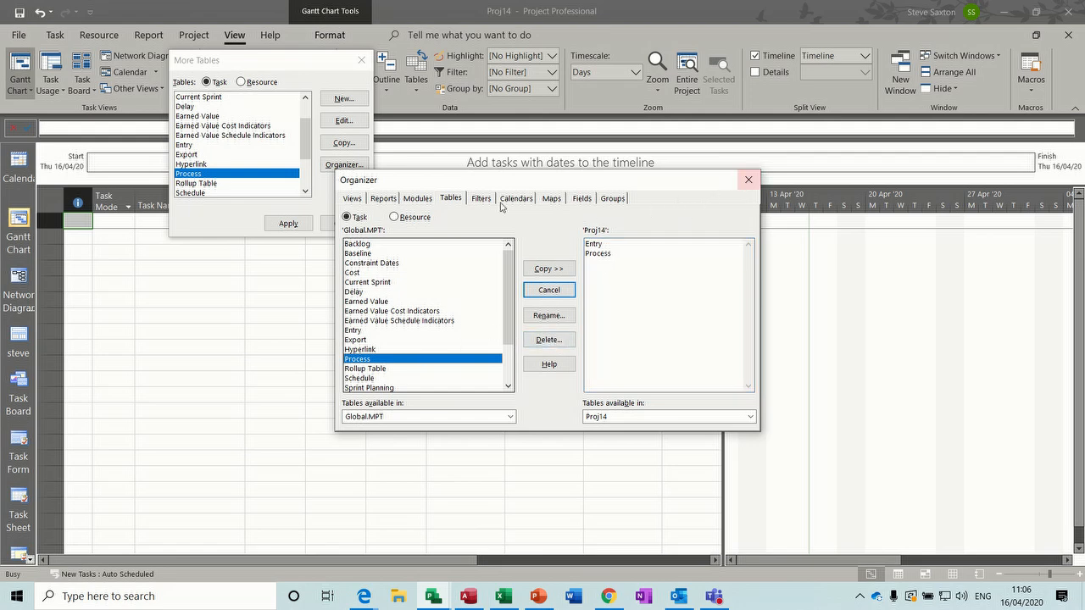
left_click(748, 184)
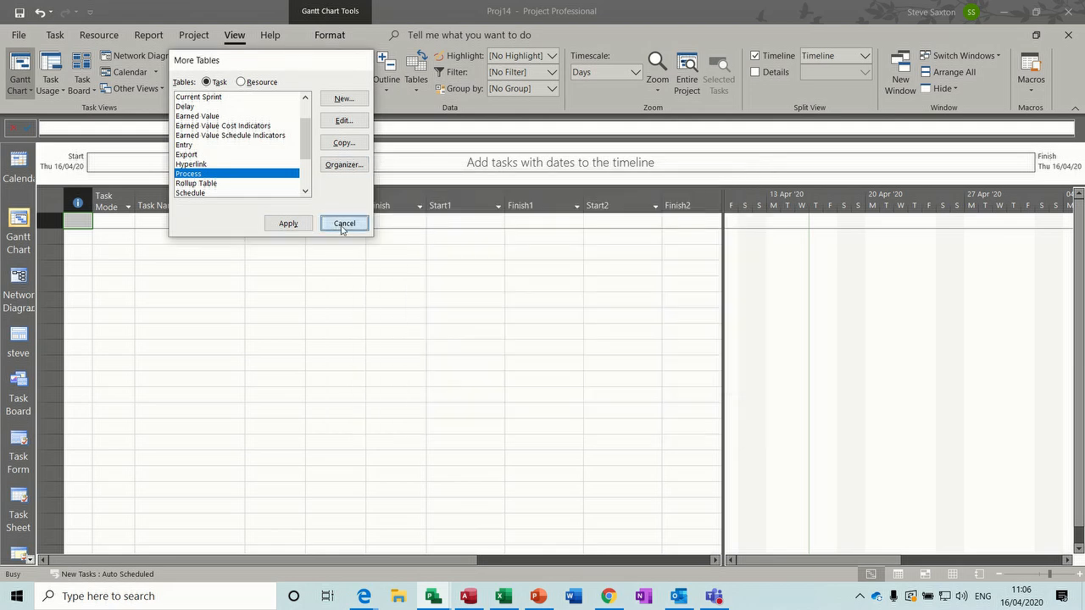
left_click(343, 225)
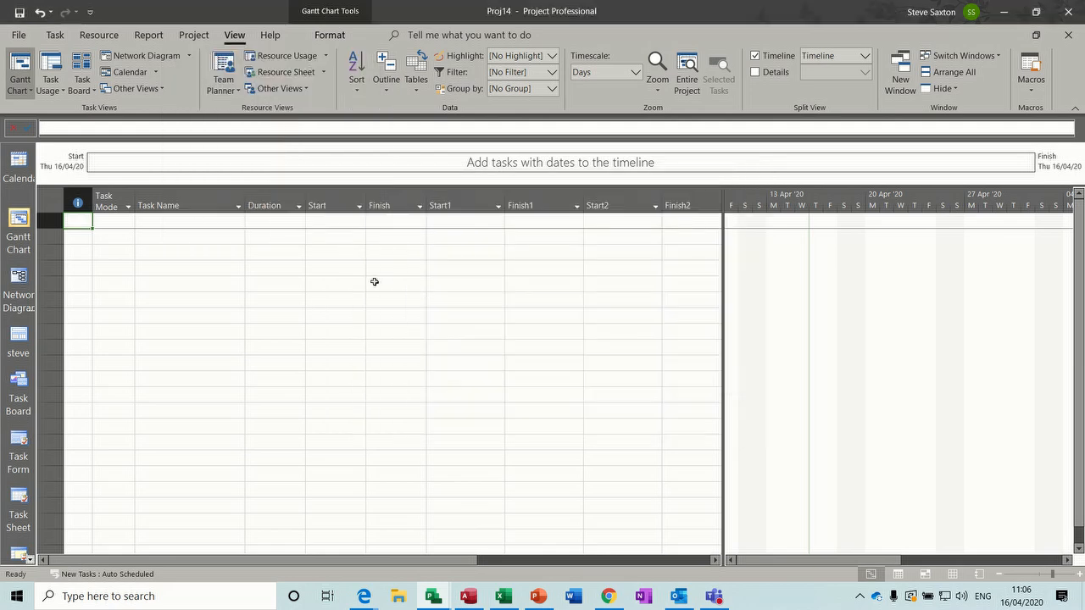
Close the Proj14 project without saving its changes
key("ctrl+w")
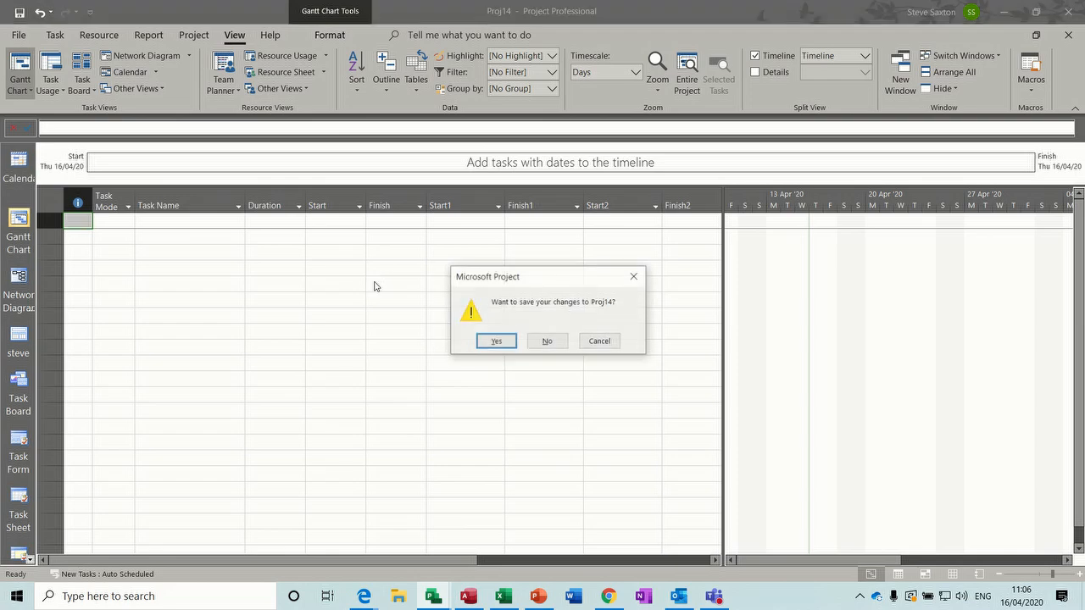
left_click(536, 338)
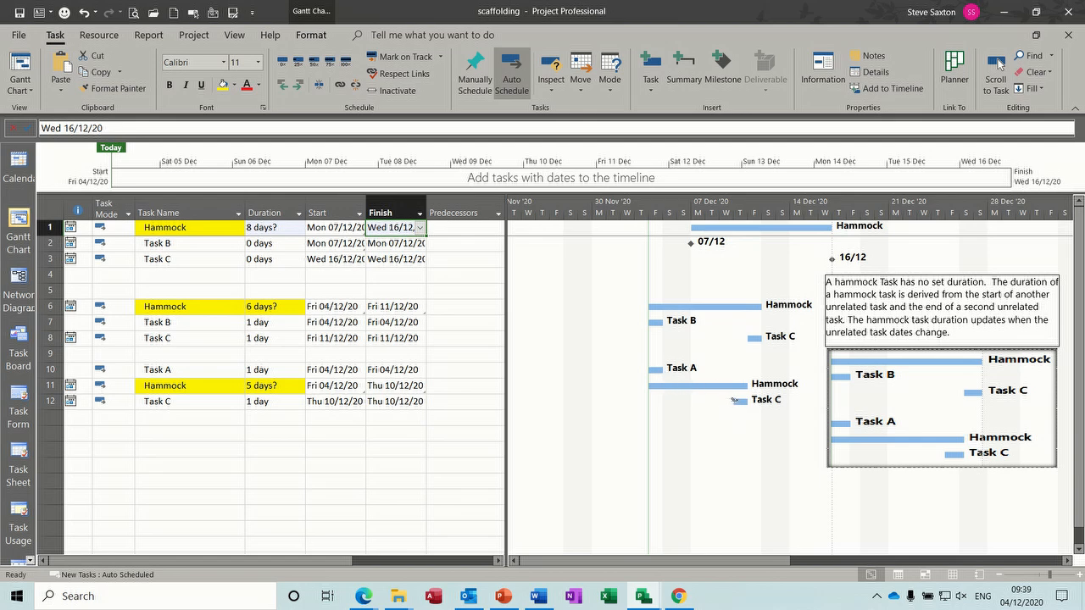
Add Task A, Task B and Task C in rows 14 to 16, below the existing hammock examples in the scaffolding project
mouse_move(658, 386)
left_click(159, 434)
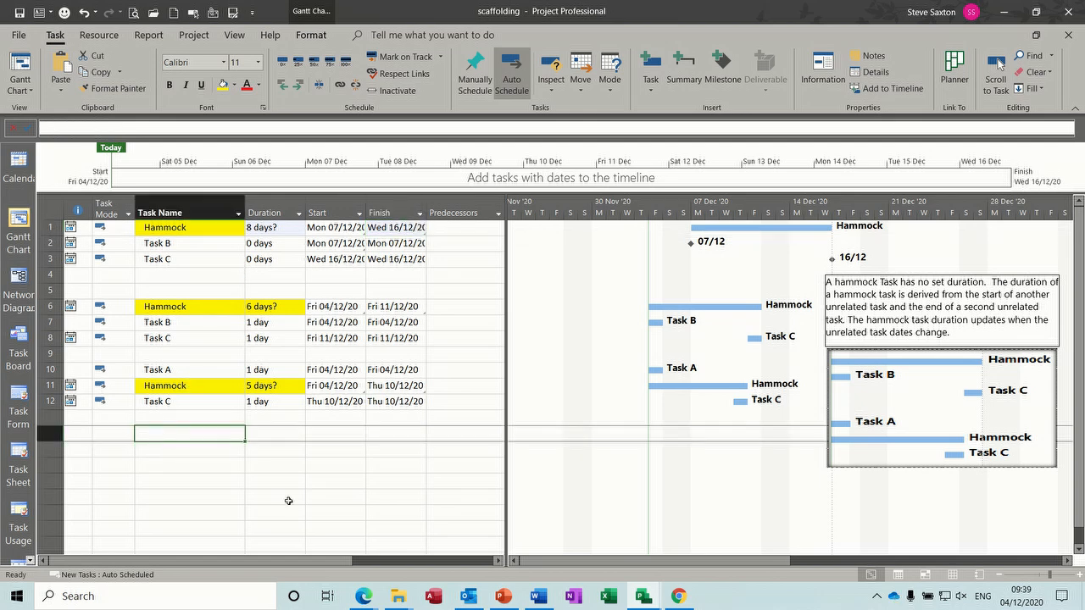
type("Task A")
key("Return")
type("Task B")
key("Return")
type("Task C")
key("Return")
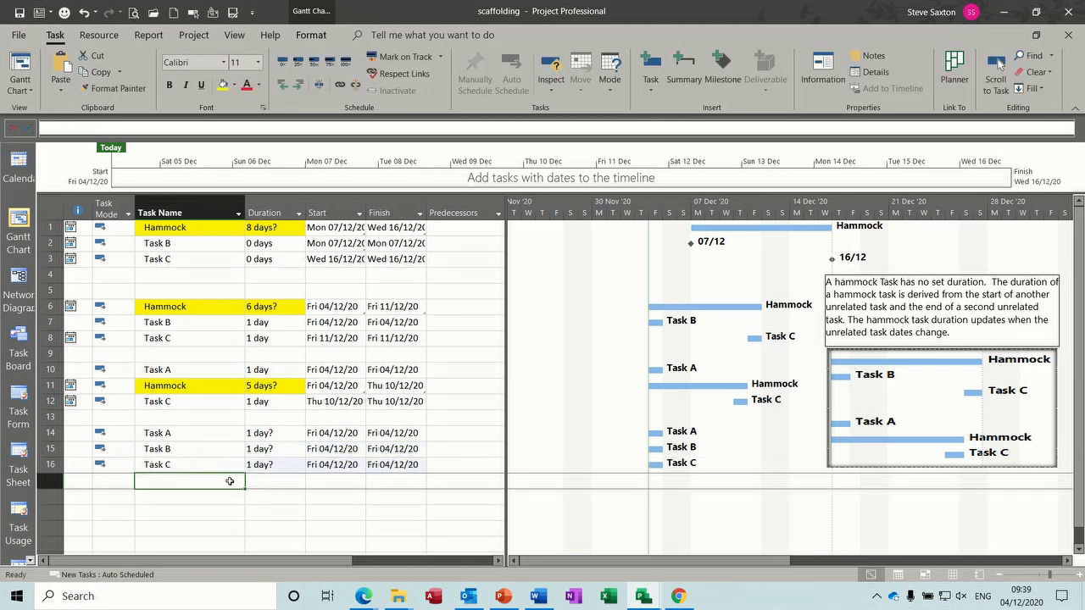
Rename the task in row 14 as Hammock
left_click(204, 436)
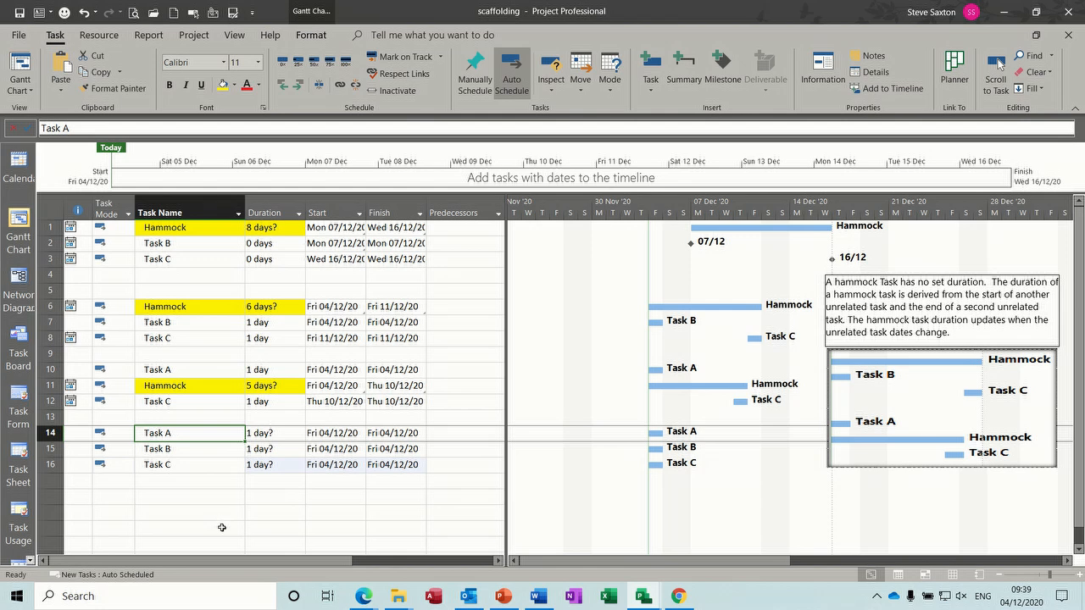
type("Hammock")
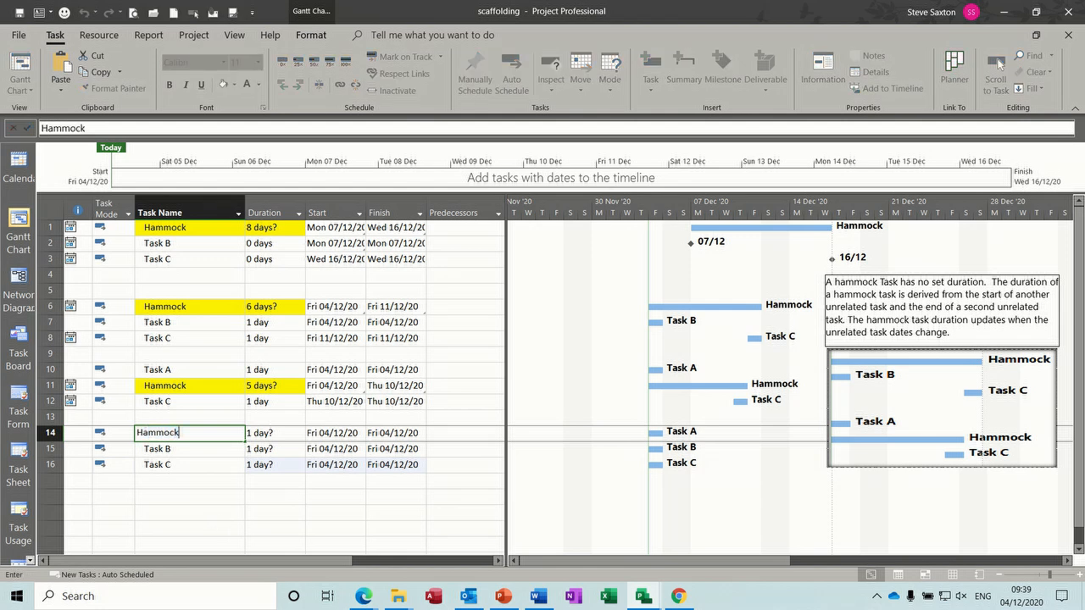
left_click(232, 482)
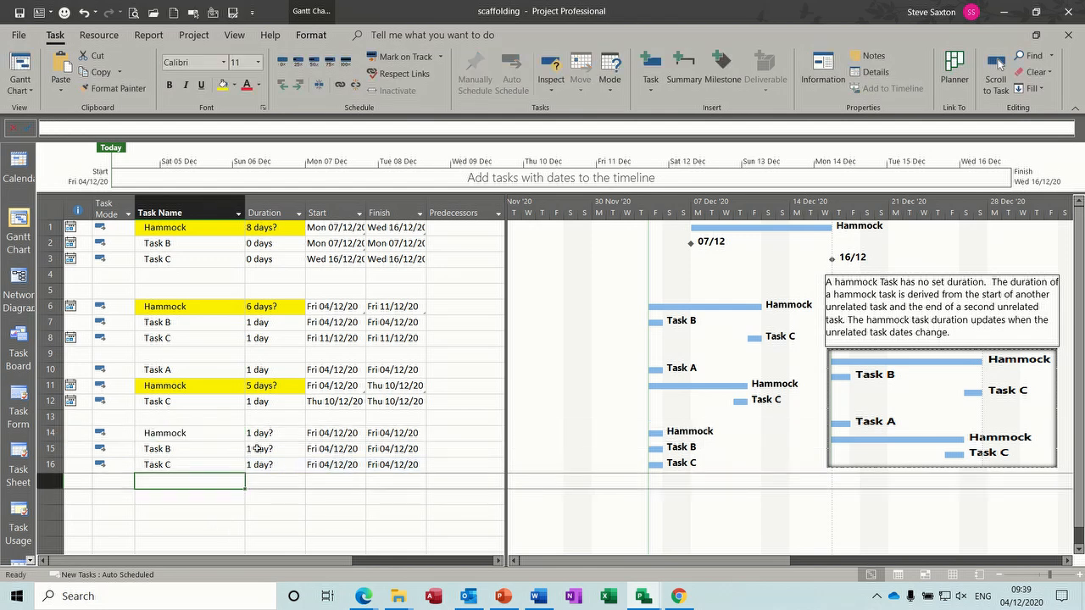
Copy row 15 Task B's start date, paste it as a link into row 14 Hammock's start, and highlight both cells yellow
left_click(333, 449)
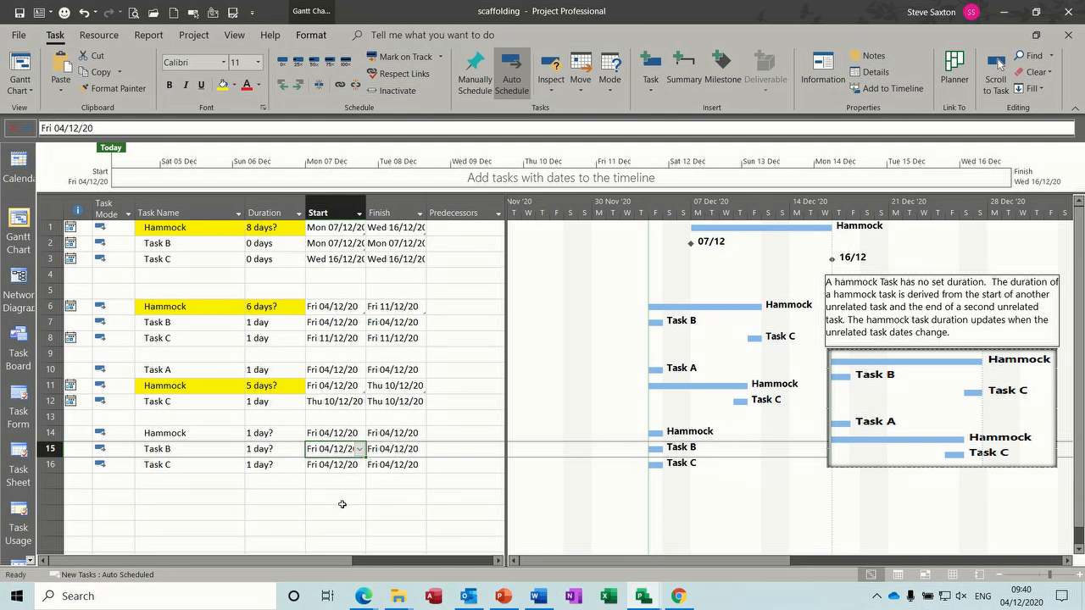
left_click(336, 435)
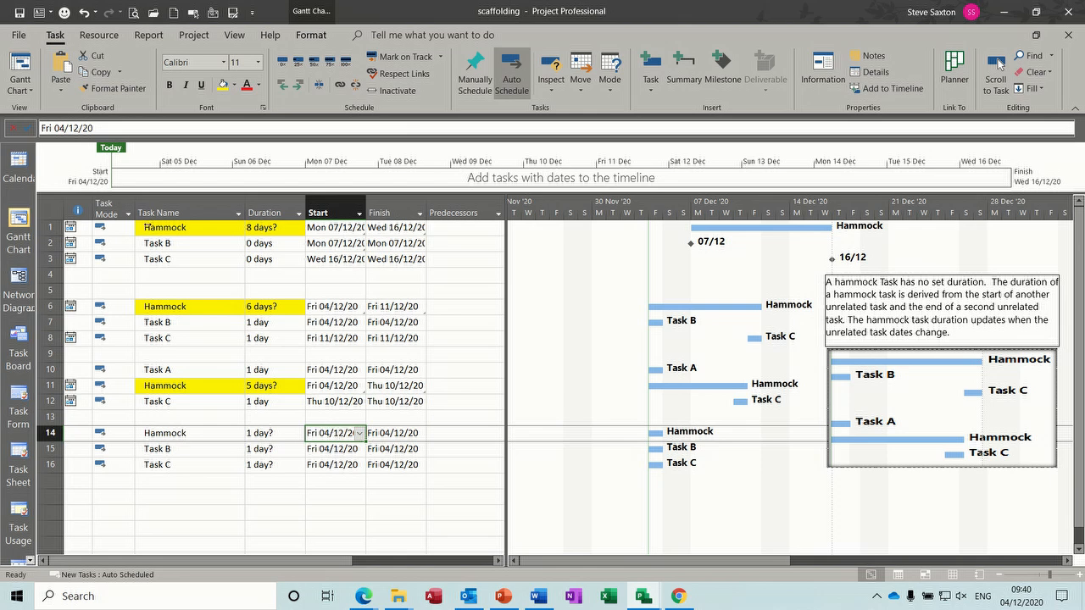
left_click(60, 85)
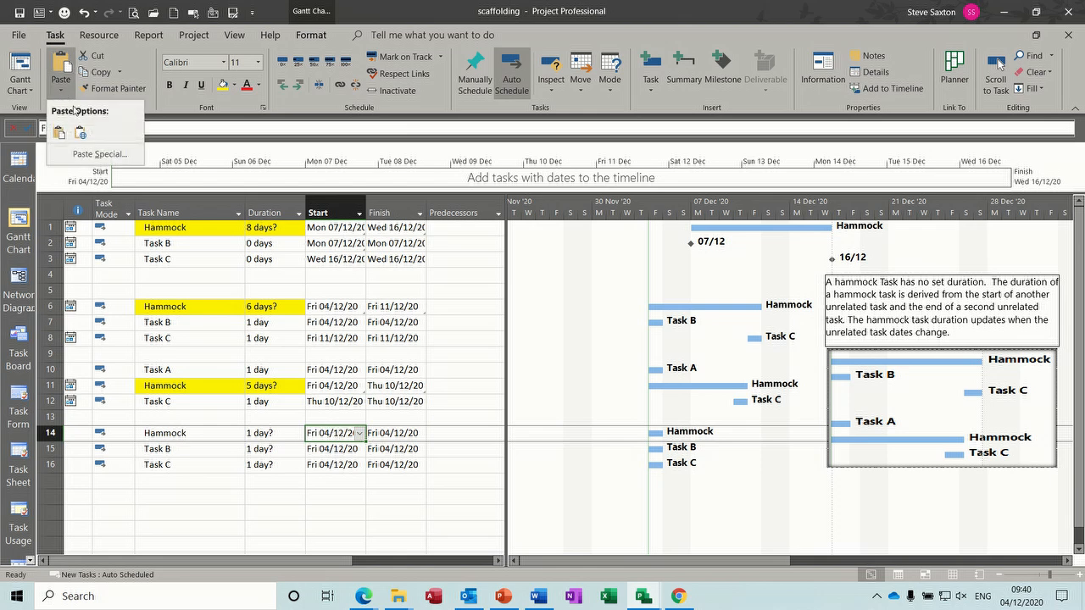
left_click(86, 154)
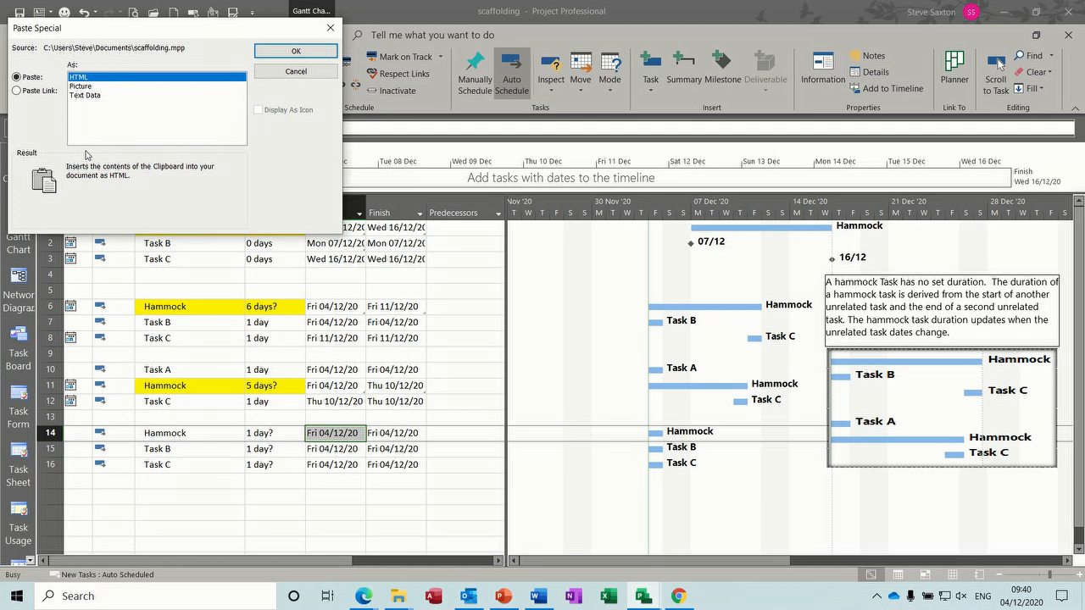
left_click(22, 92)
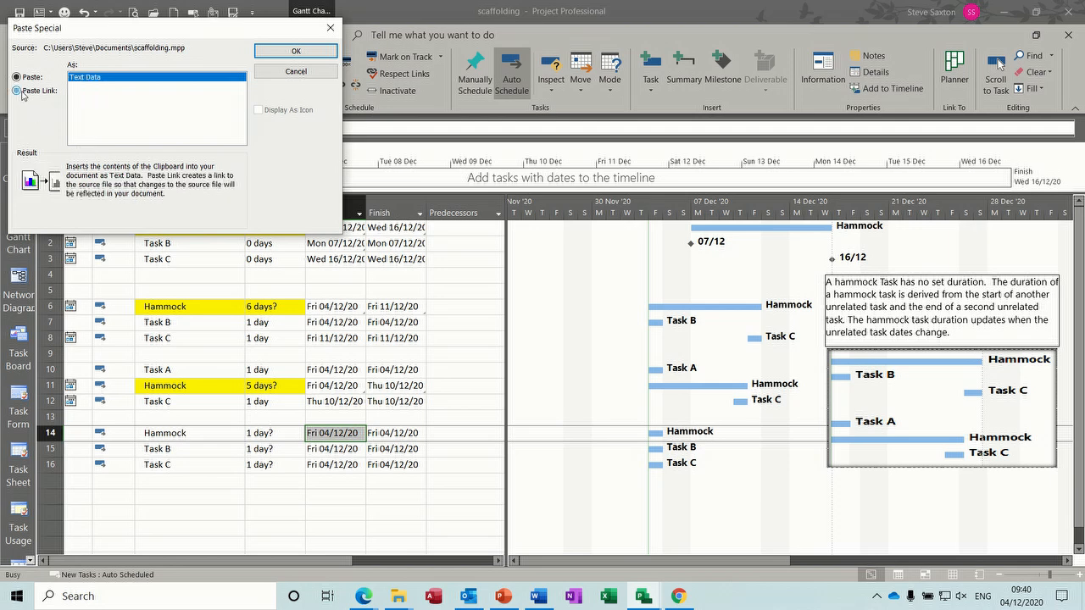
left_click(292, 52)
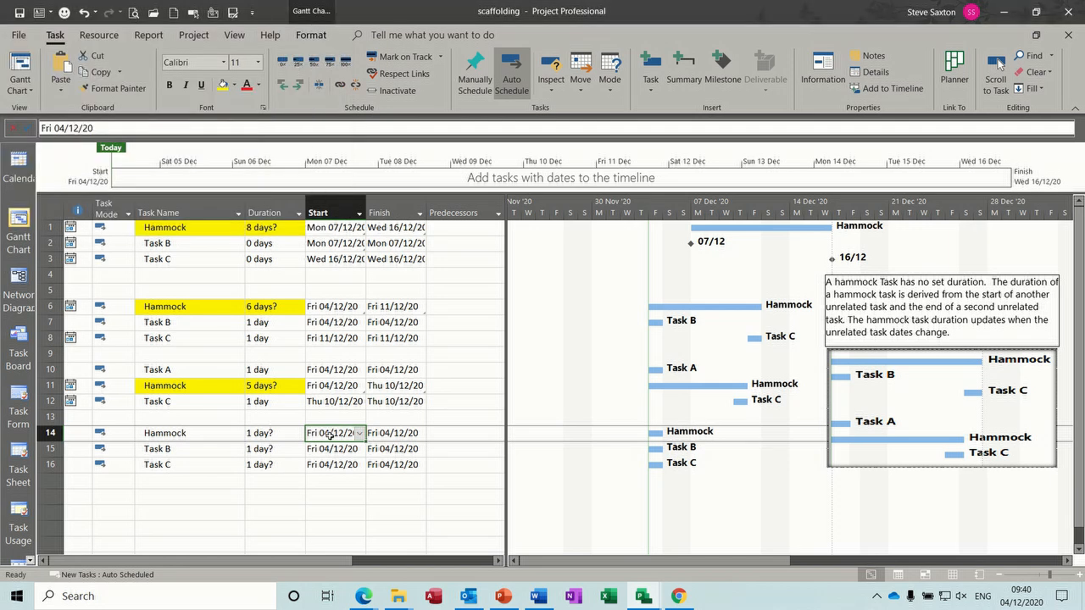
left_click_drag(329, 434, 329, 444)
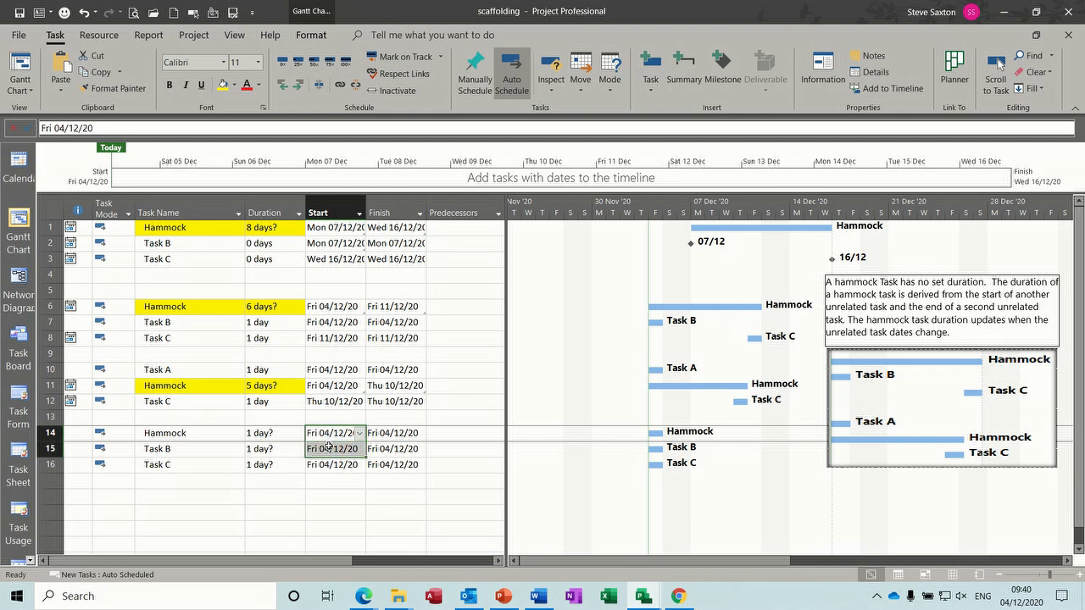
left_click(222, 85)
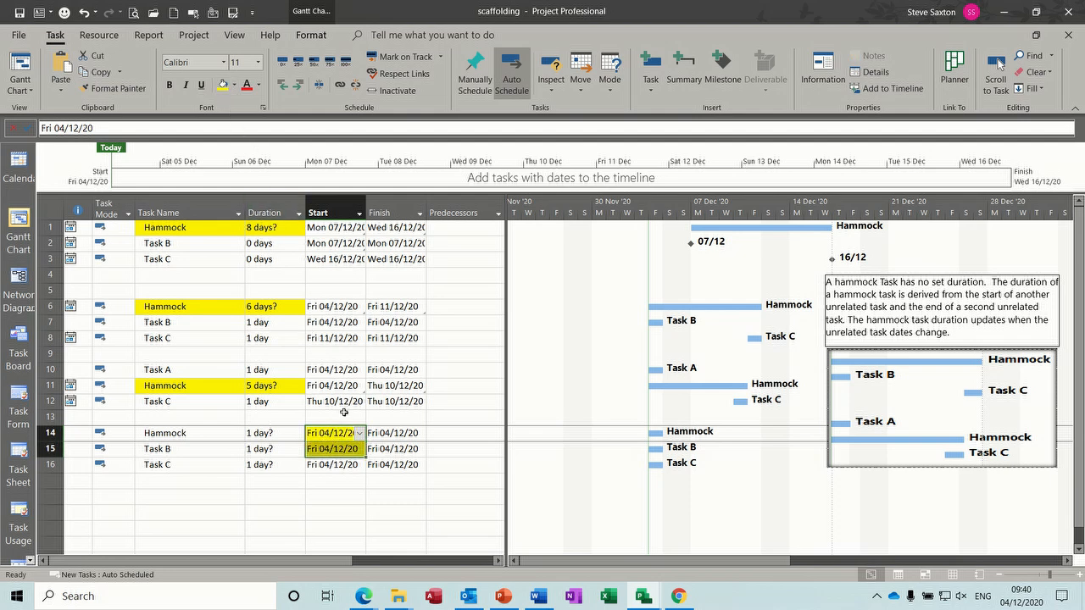
Copy row 16 Task C's finish date, paste it as a link into row 14 Hammock's finish, and fill both cells light blue
left_click(391, 465)
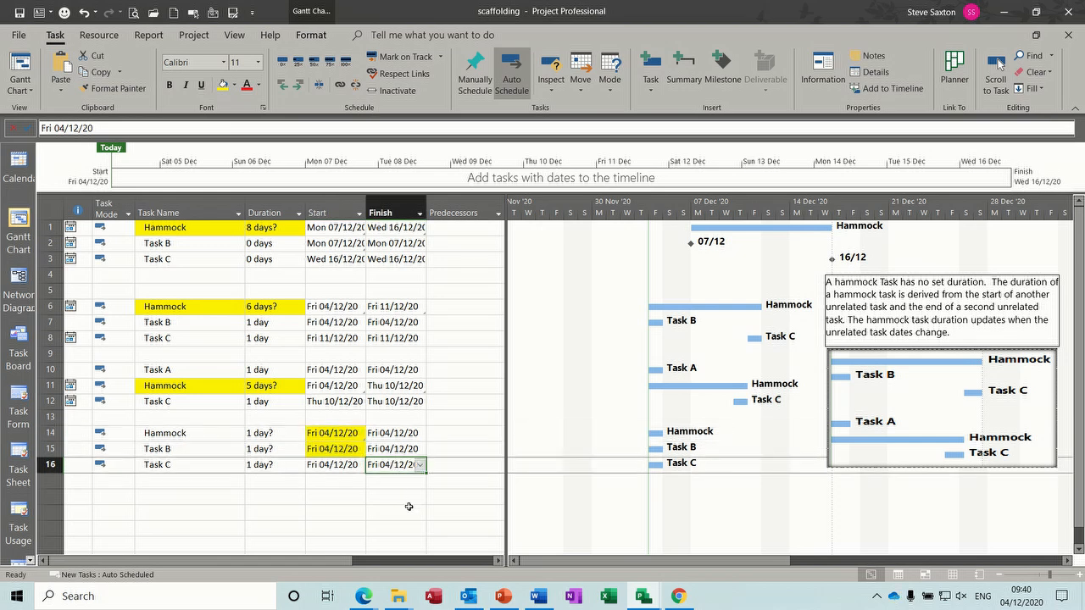
left_click(401, 433)
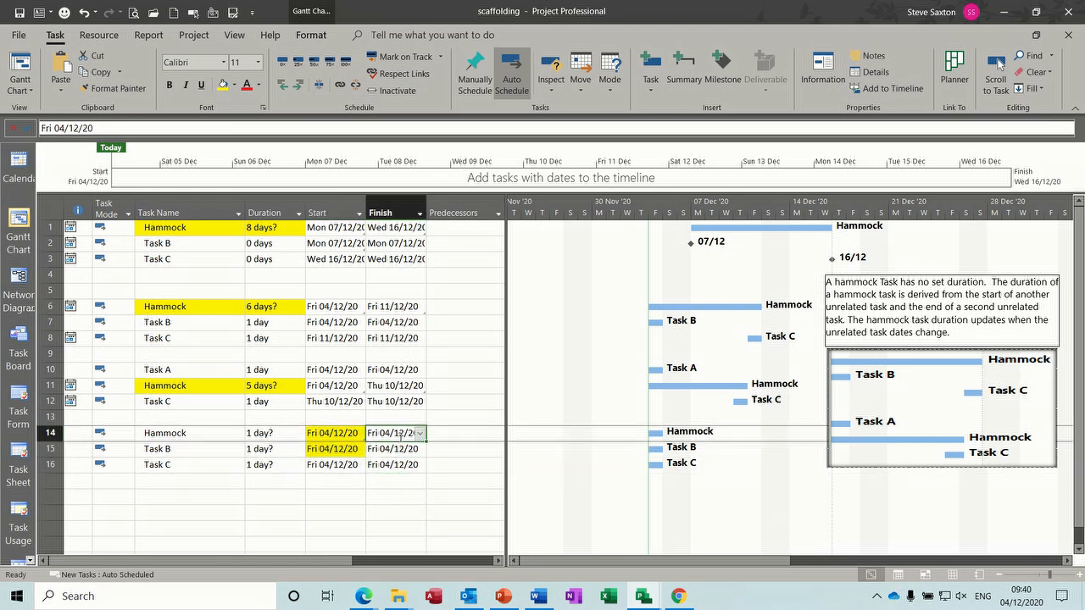
left_click(73, 96)
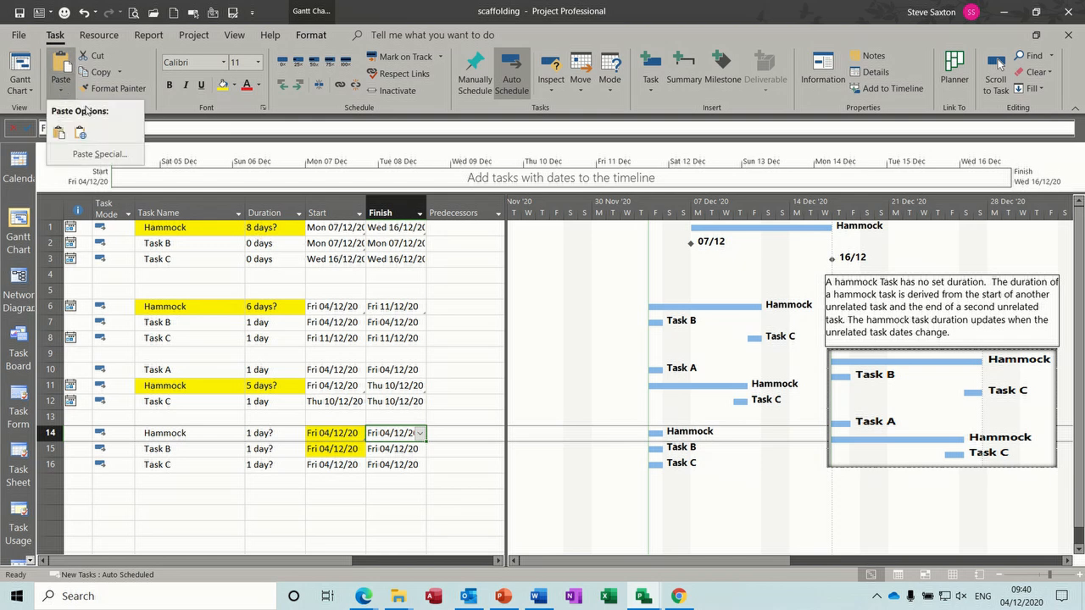
left_click(104, 153)
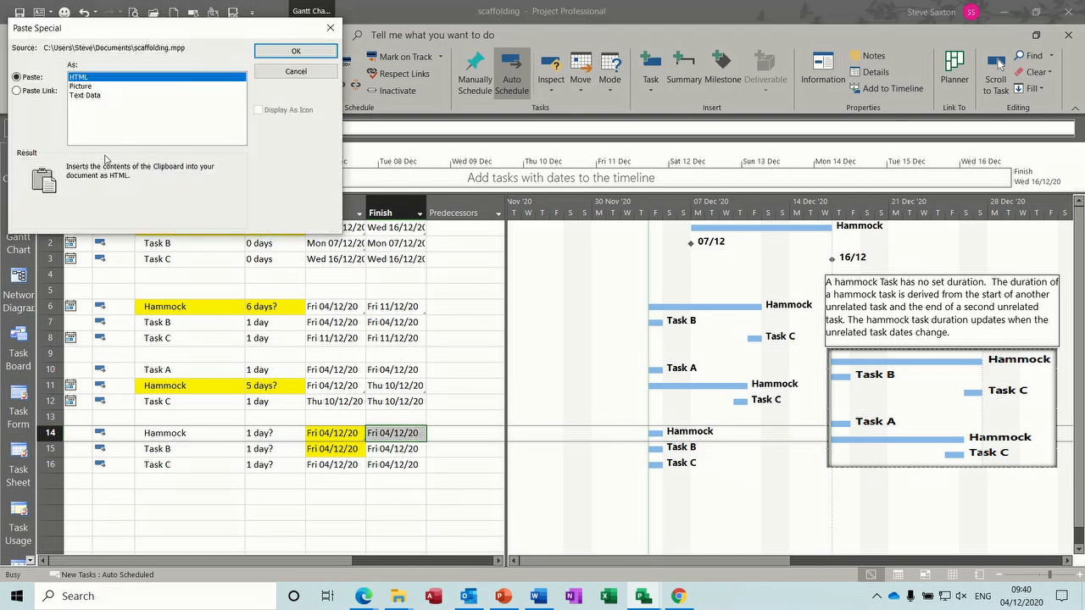
left_click(39, 93)
left_click(299, 52)
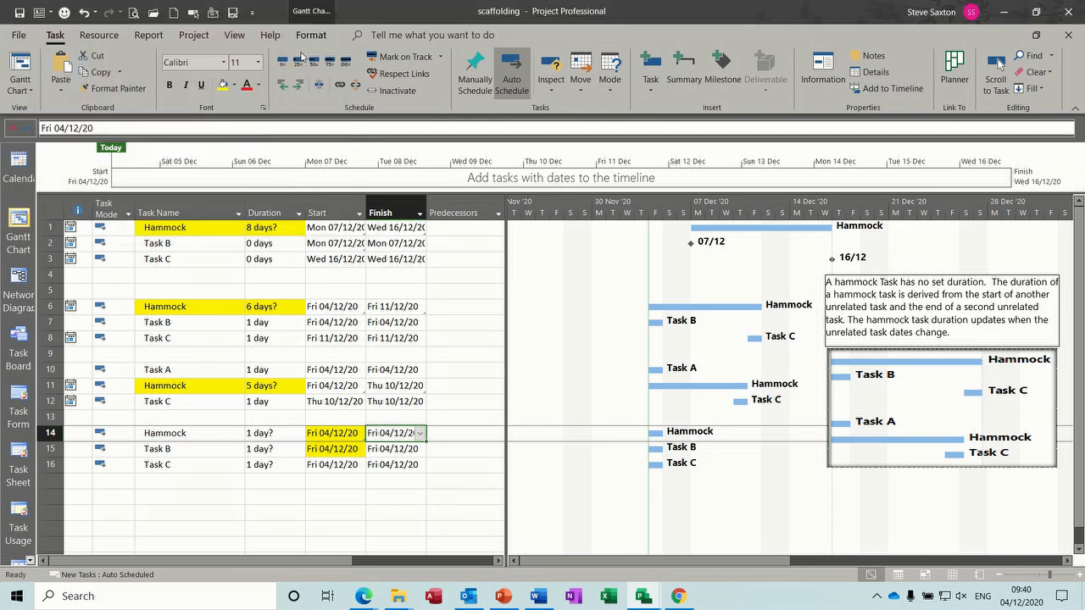
left_click(234, 85)
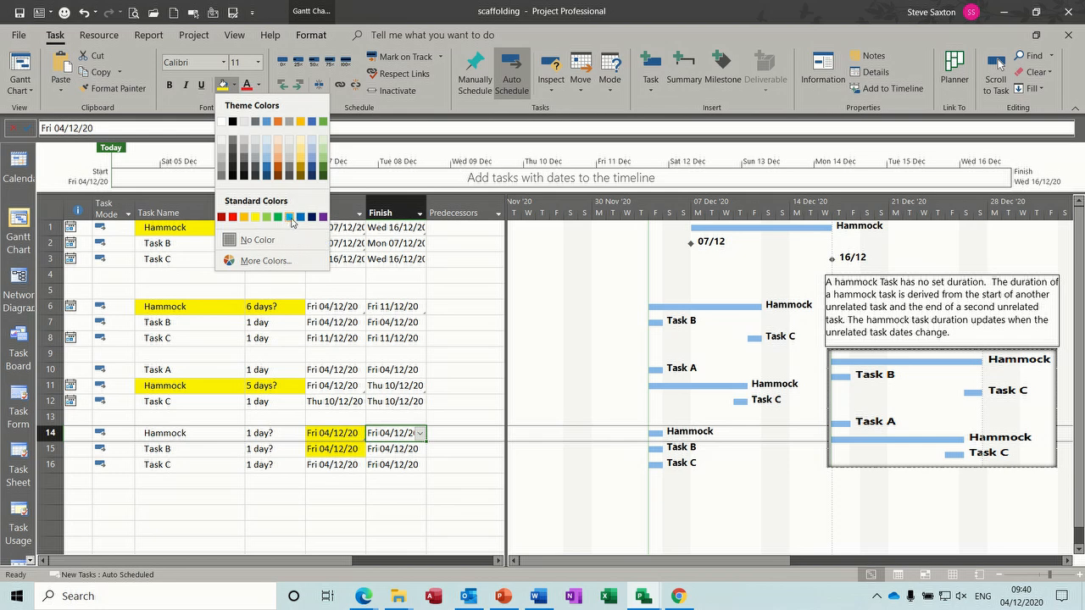
left_click(291, 219)
left_click(392, 465)
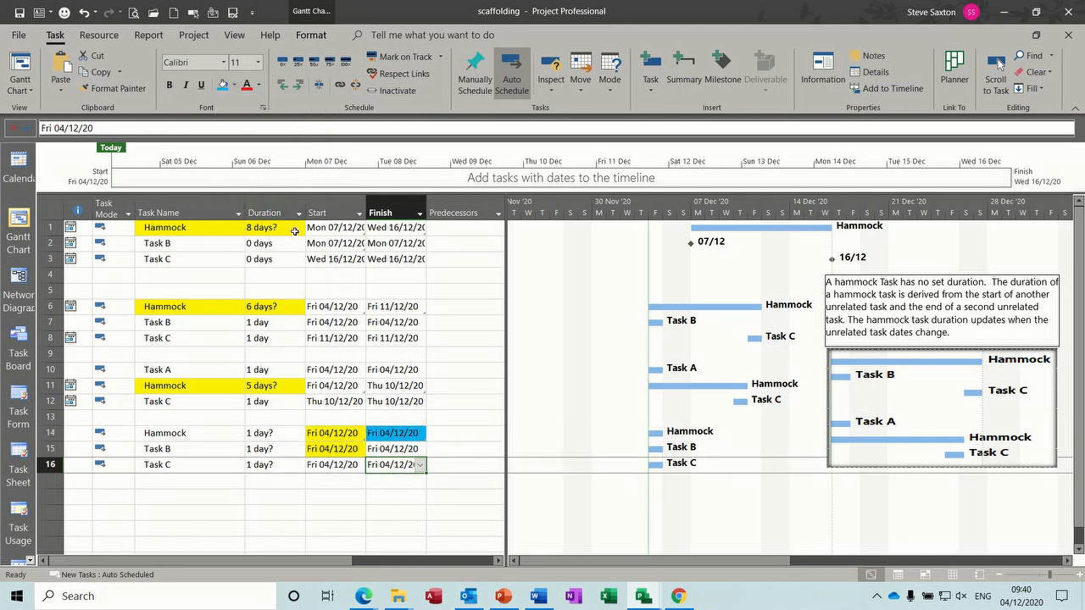
left_click(222, 85)
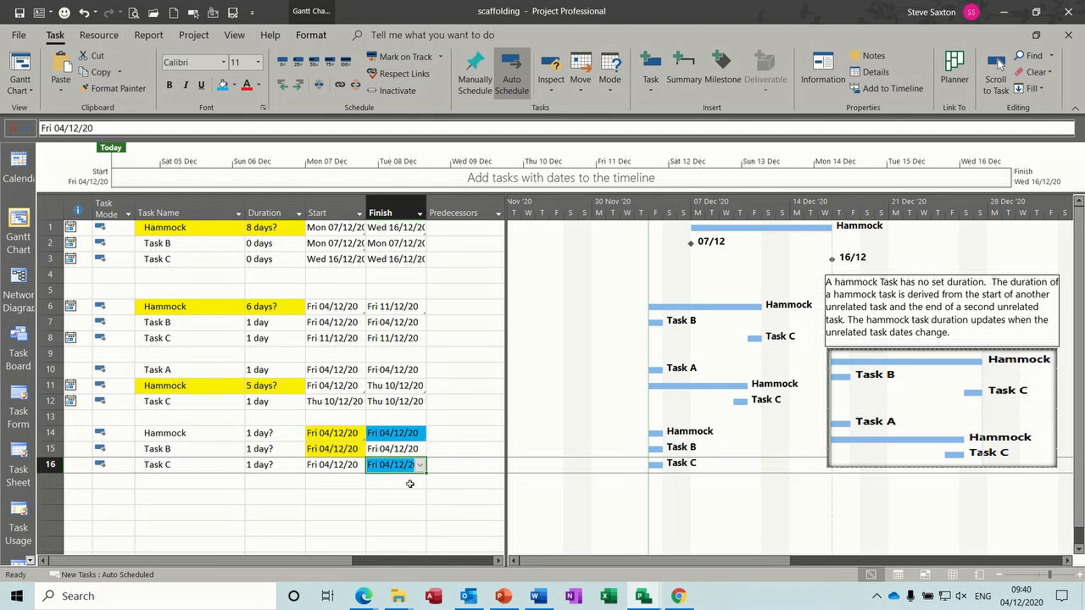
Narrow the table area and move row 16 Task C's Gantt bar to Fri 11/12/20 without adding a link
left_click_drag(506, 463, 453, 465)
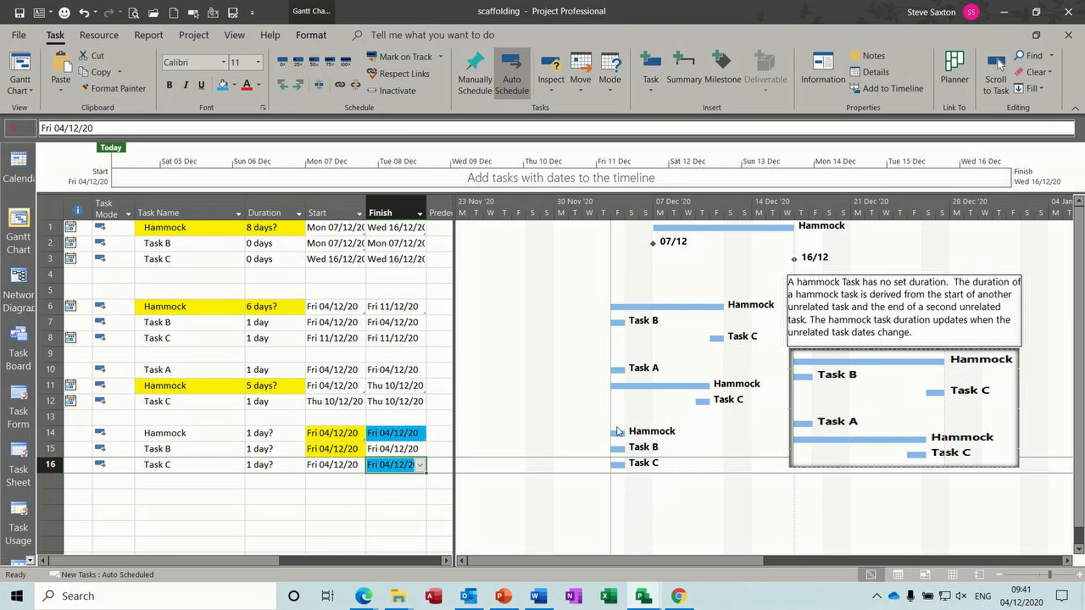
mouse_move(617, 450)
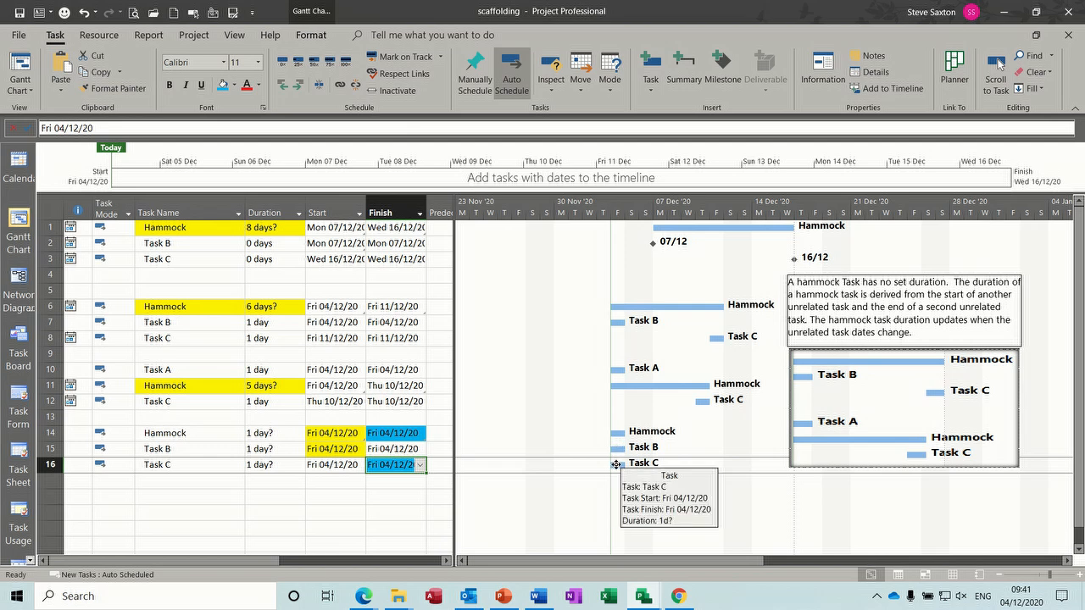
left_click_drag(617, 465, 717, 466)
left_click(465, 319)
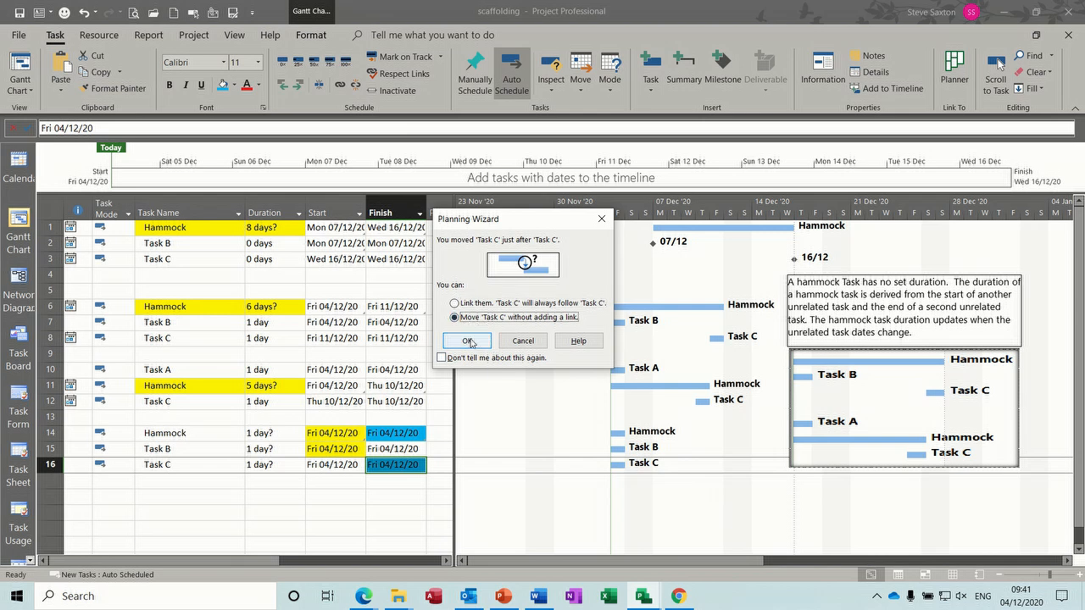
left_click(468, 340)
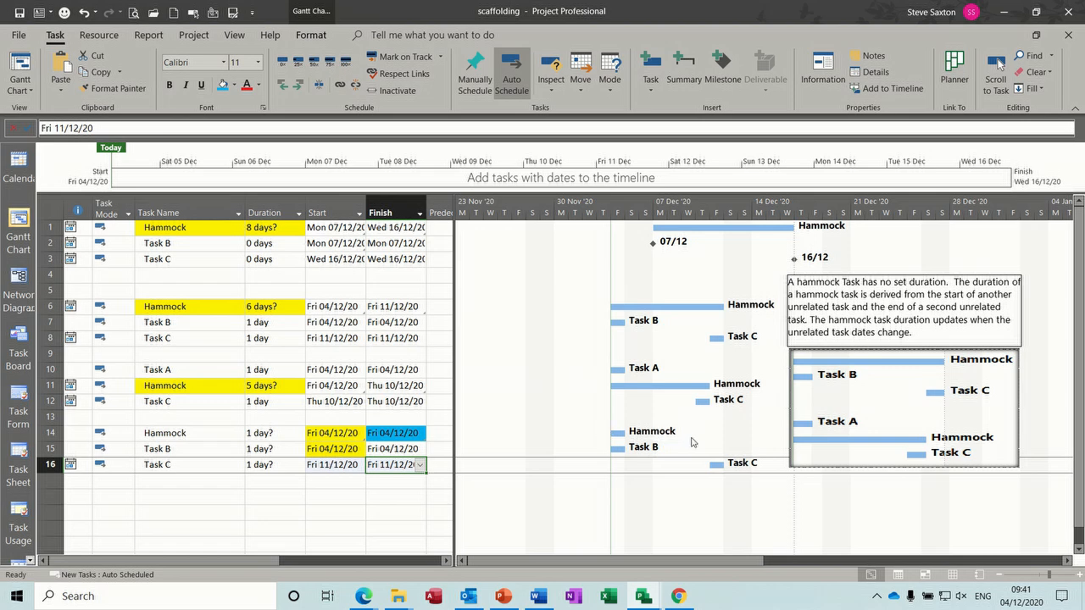
Close the scaffolding project, reopen it with its links re-established, and select the blank task name cell below the last Task C
left_click(20, 37)
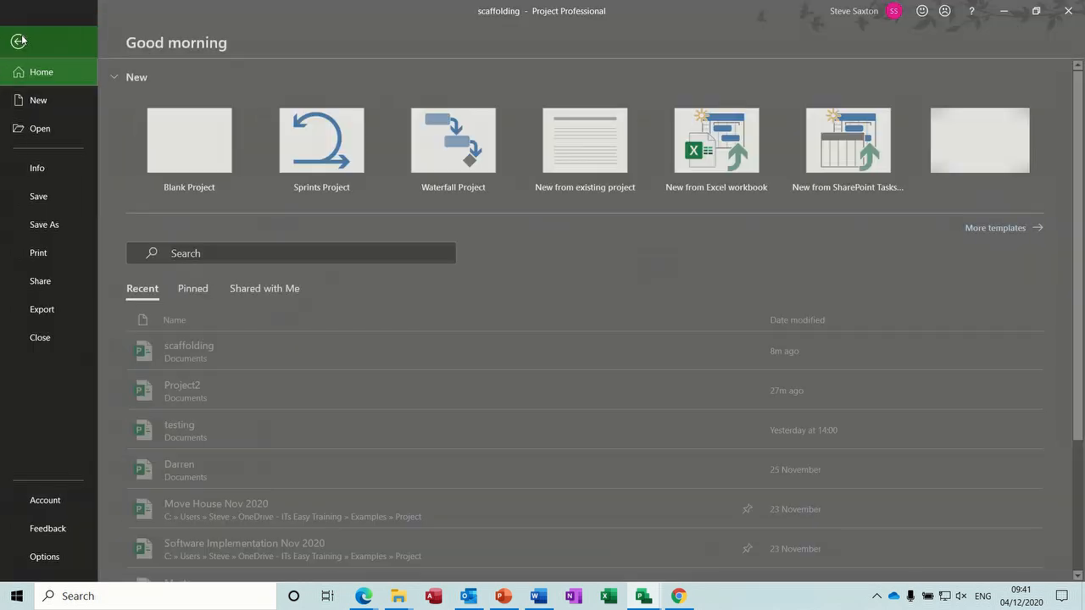
left_click(41, 337)
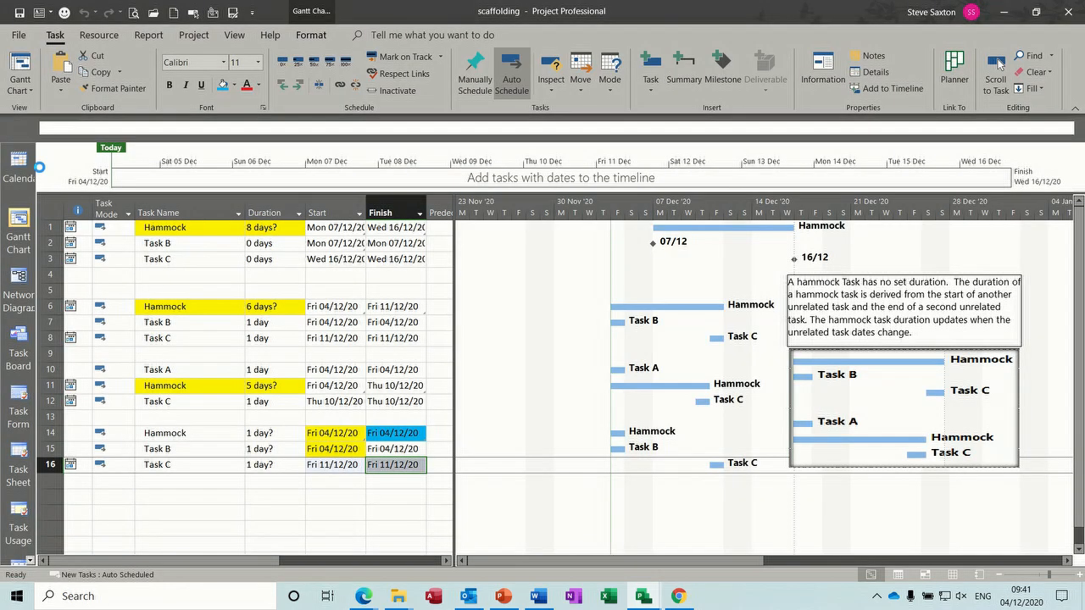
left_click(18, 37)
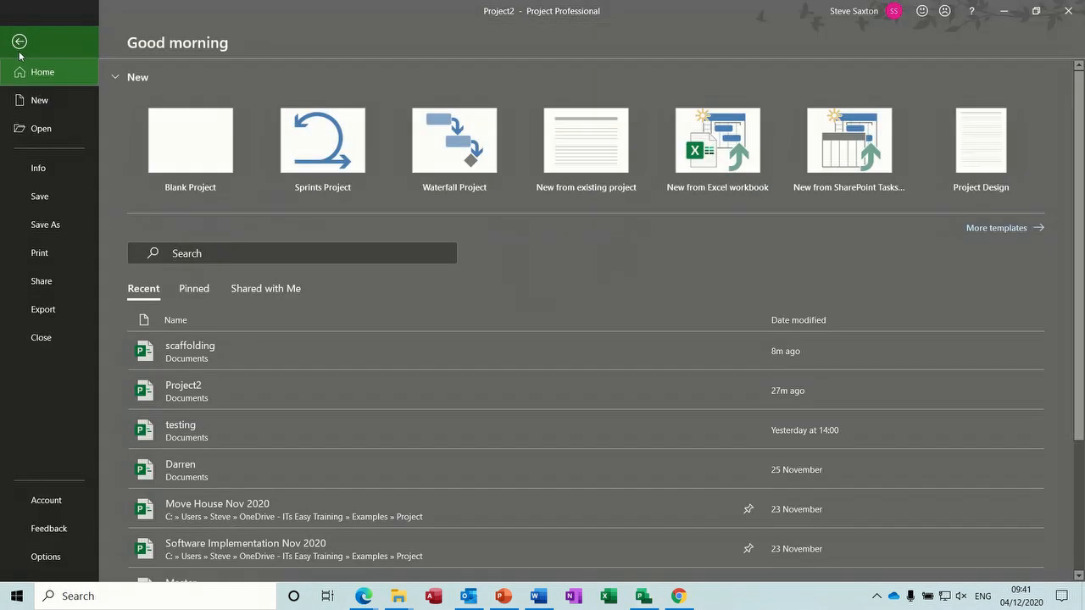
left_click(36, 132)
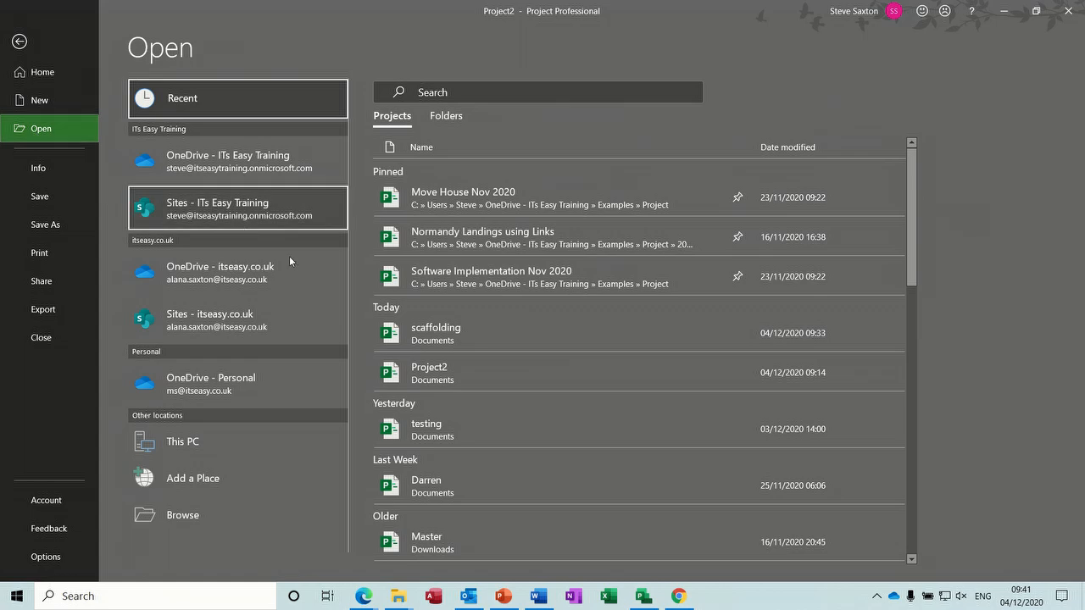
left_click(447, 336)
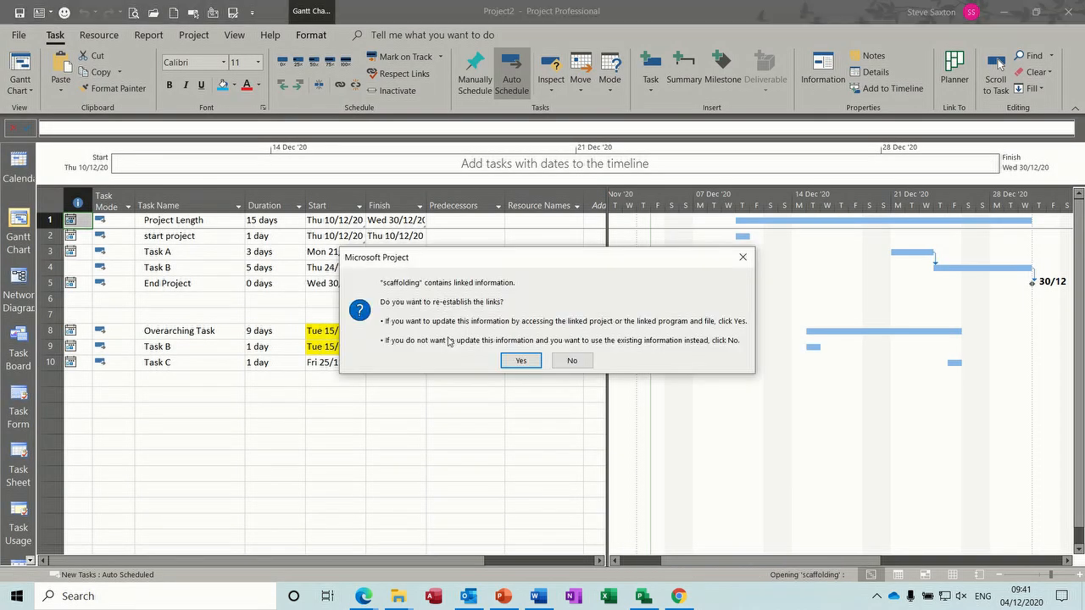
left_click(520, 362)
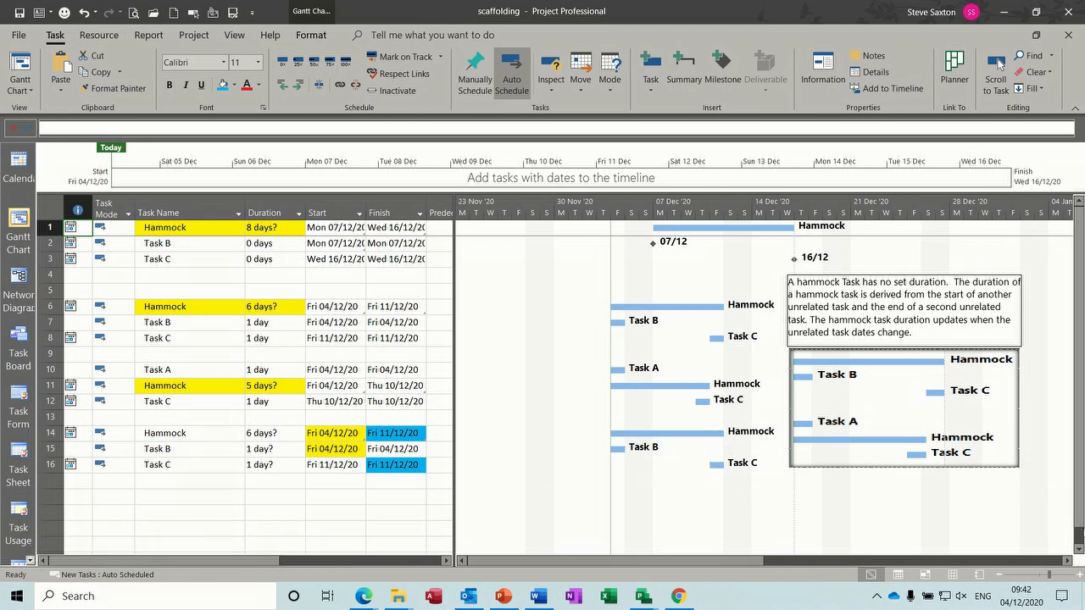
scroll(1083, 445, "down", 1)
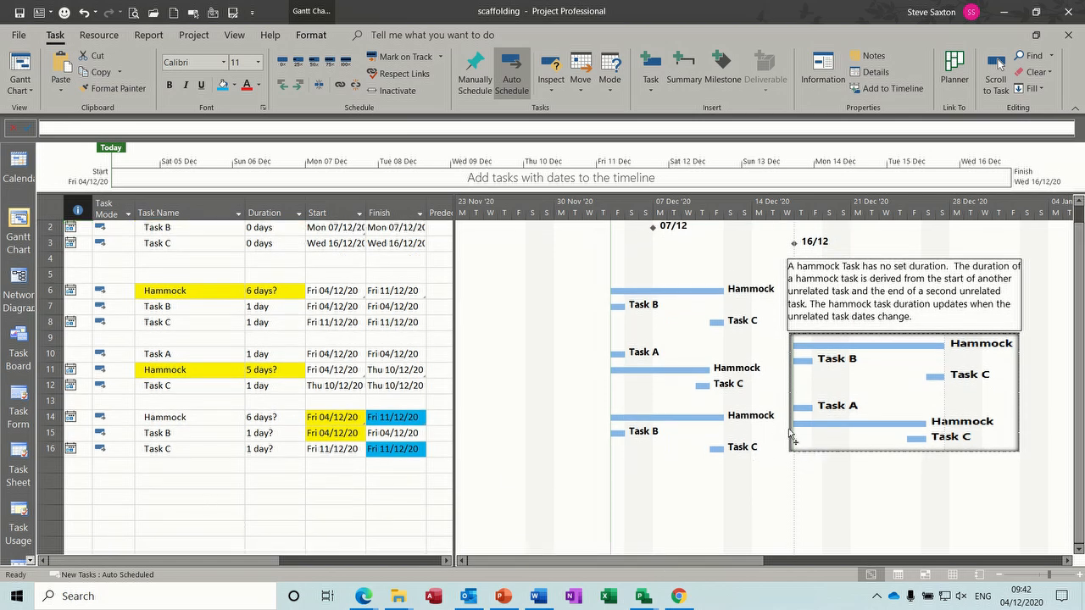
left_click(179, 479)
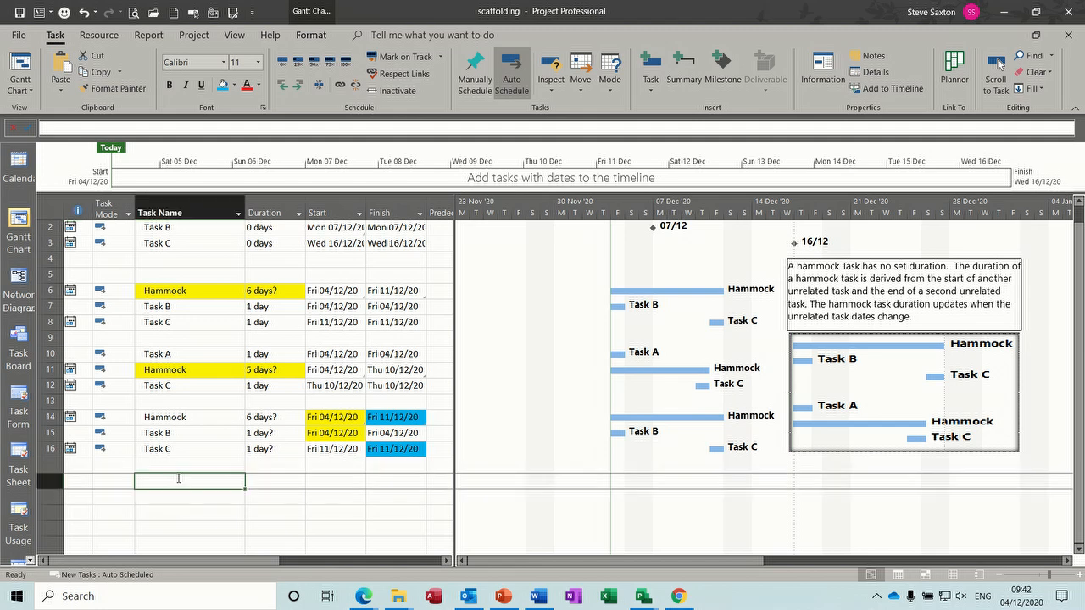
Add three tasks named Task A, hammock and Task B in rows 18 to 20, below the last hammock group
type("Task ")
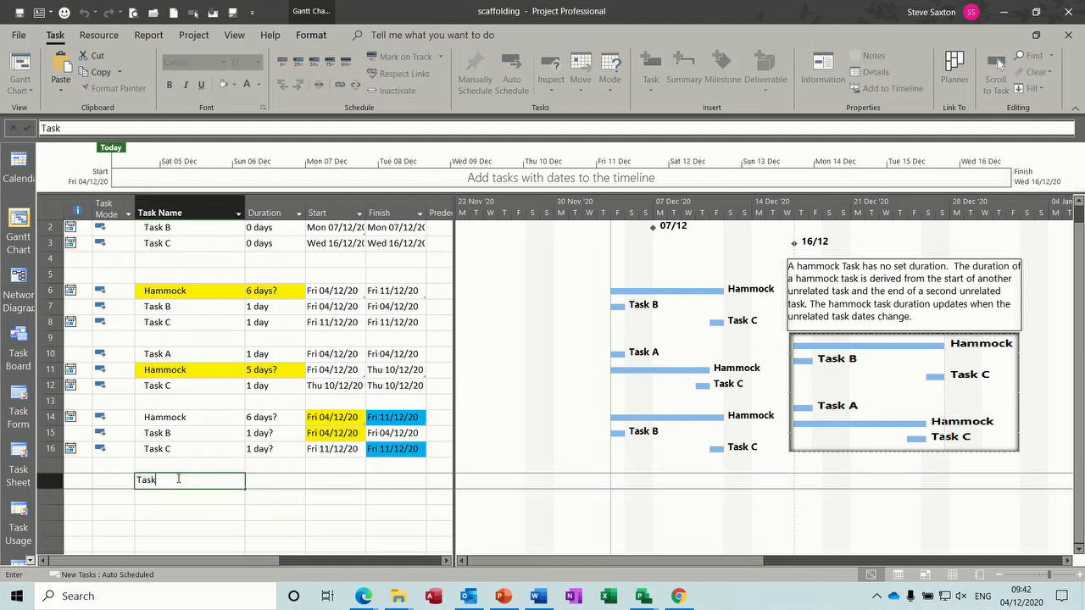
type("A")
key("Return")
type("hammo")
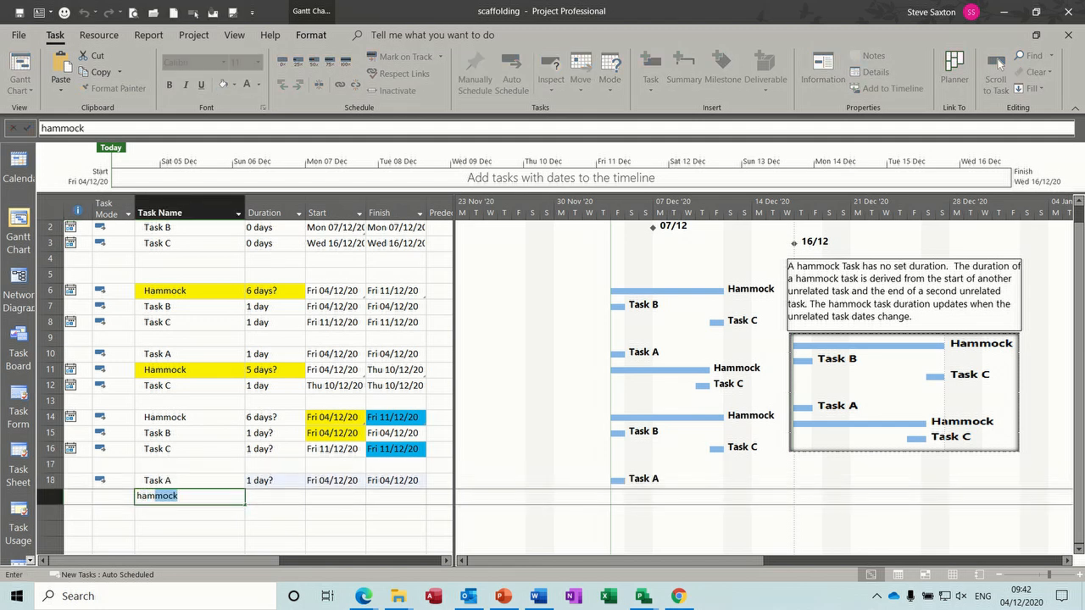
type("ck")
key("Return")
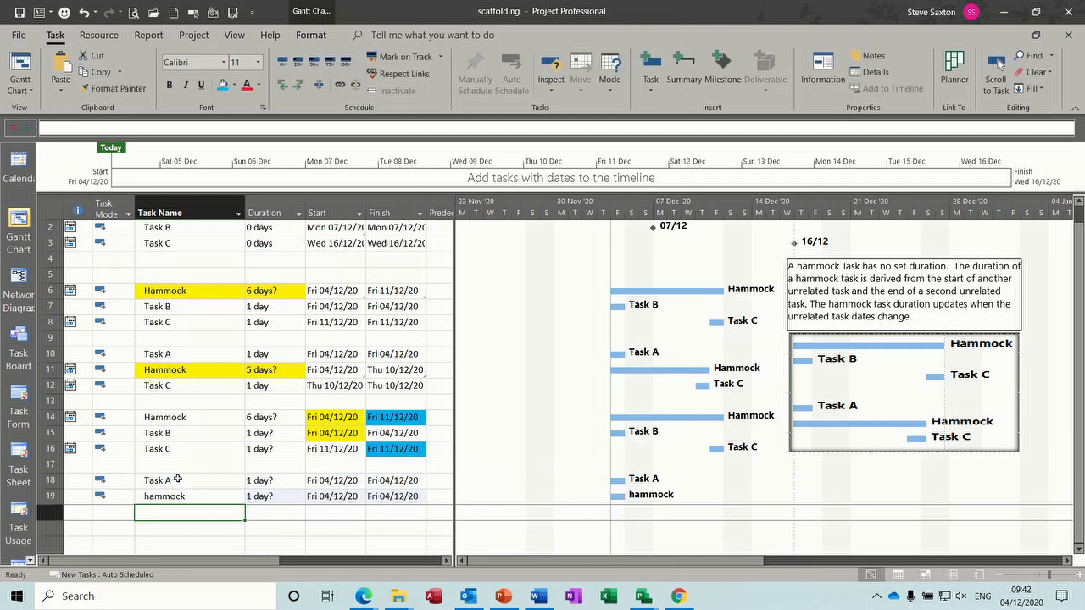
type("Task B")
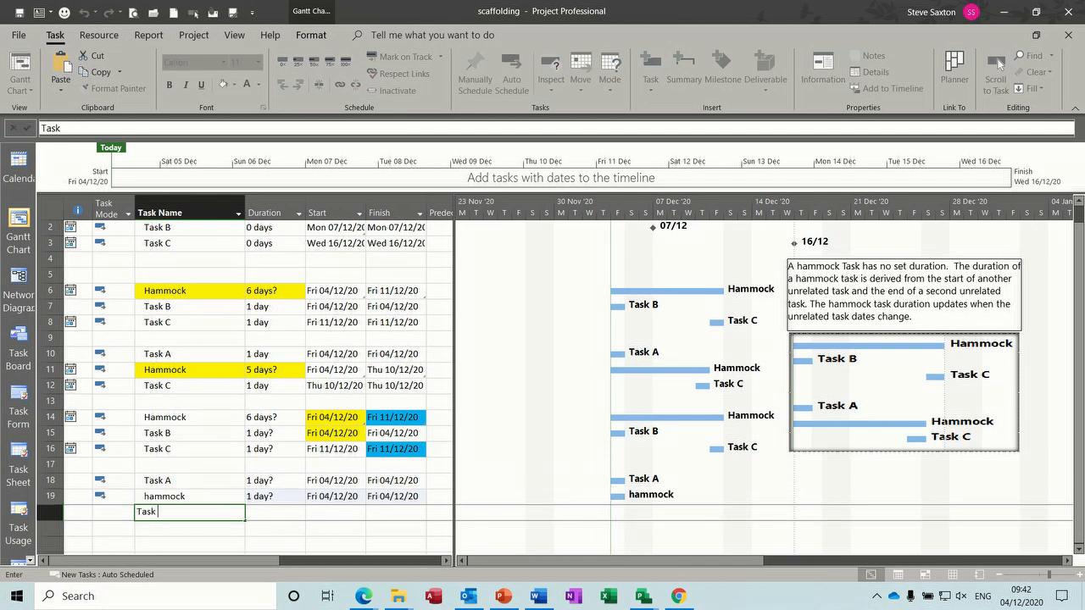
key("Return")
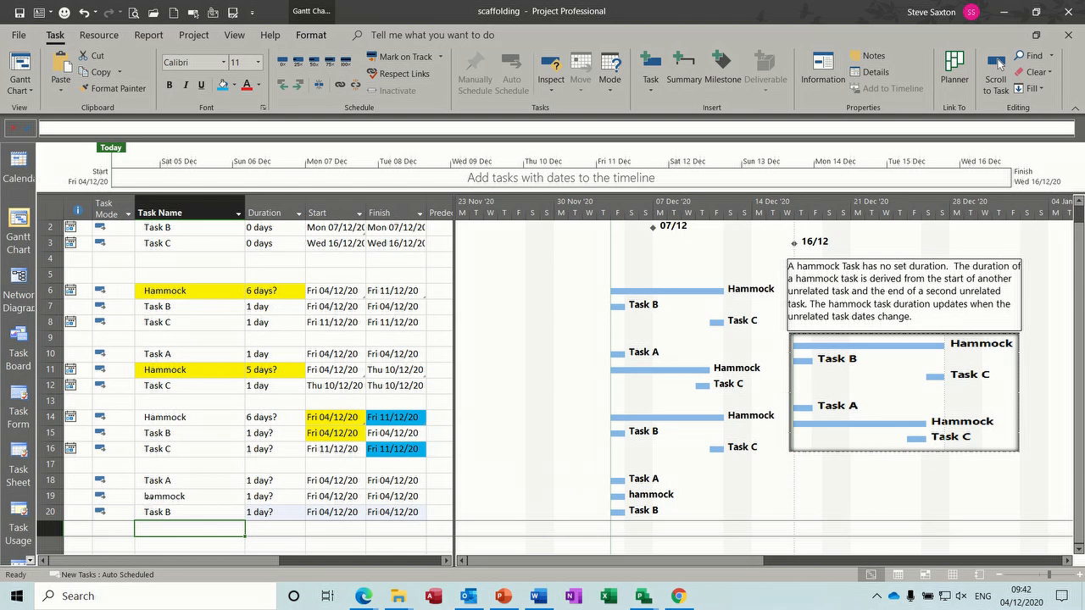
Correct the row 19 task name so that it reads Hammock with a capital H
left_click(146, 496)
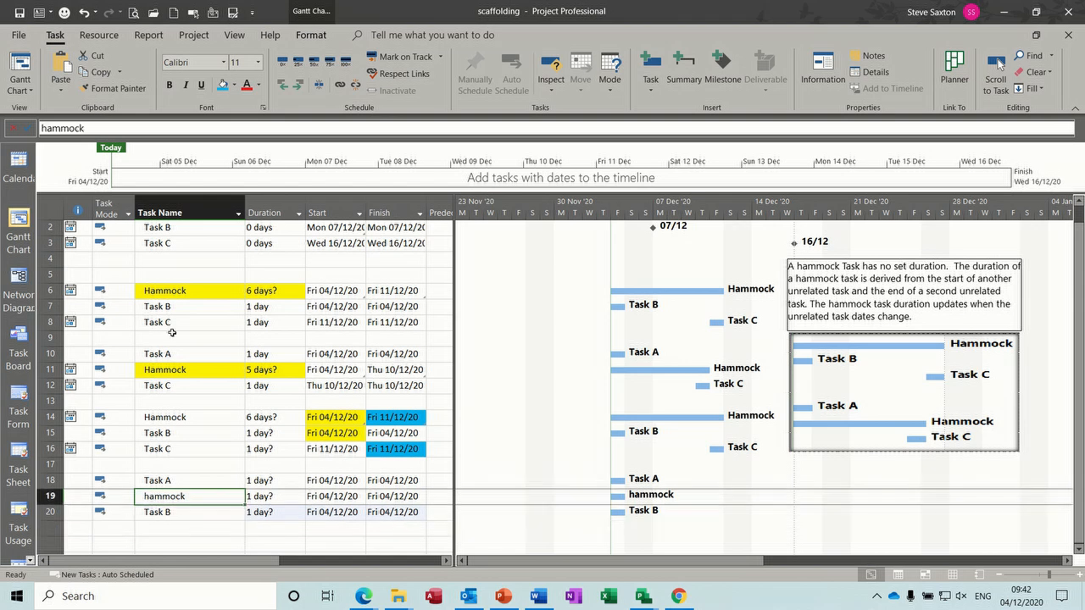
left_click(47, 128)
key("BackSpace")
type("H")
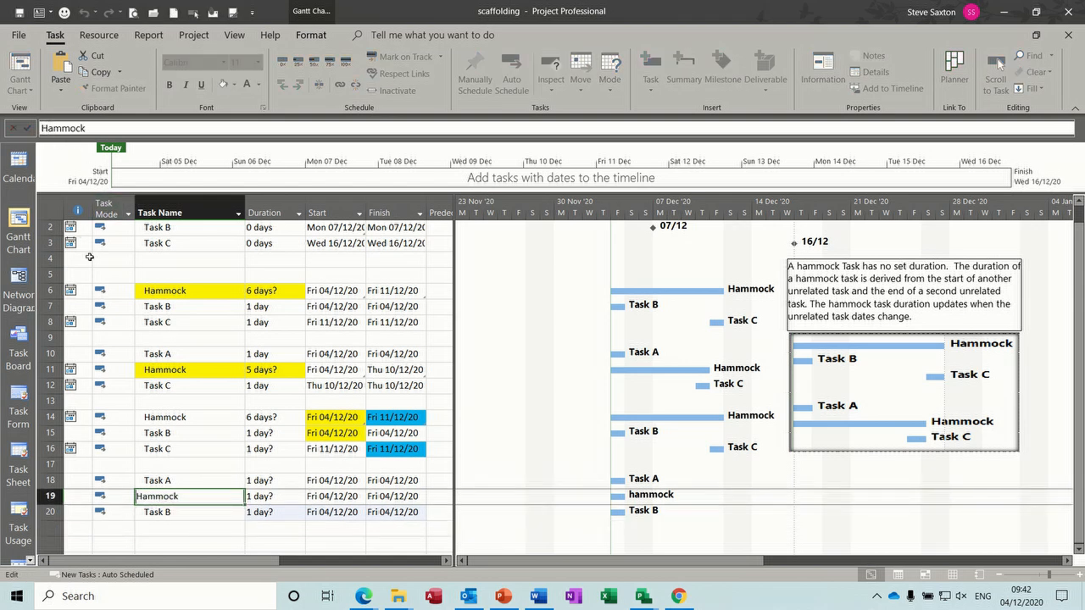
left_click(188, 465)
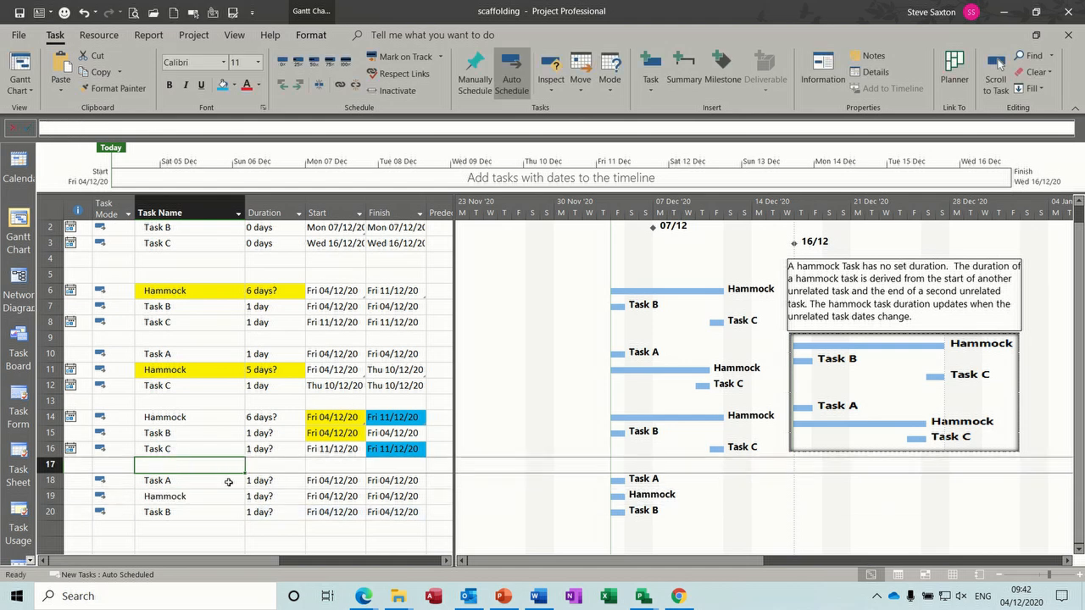
Copy row 18 Task A's start date, paste it as a link into row 19 Hammock's start, and fill both cells light blue
left_click(336, 481)
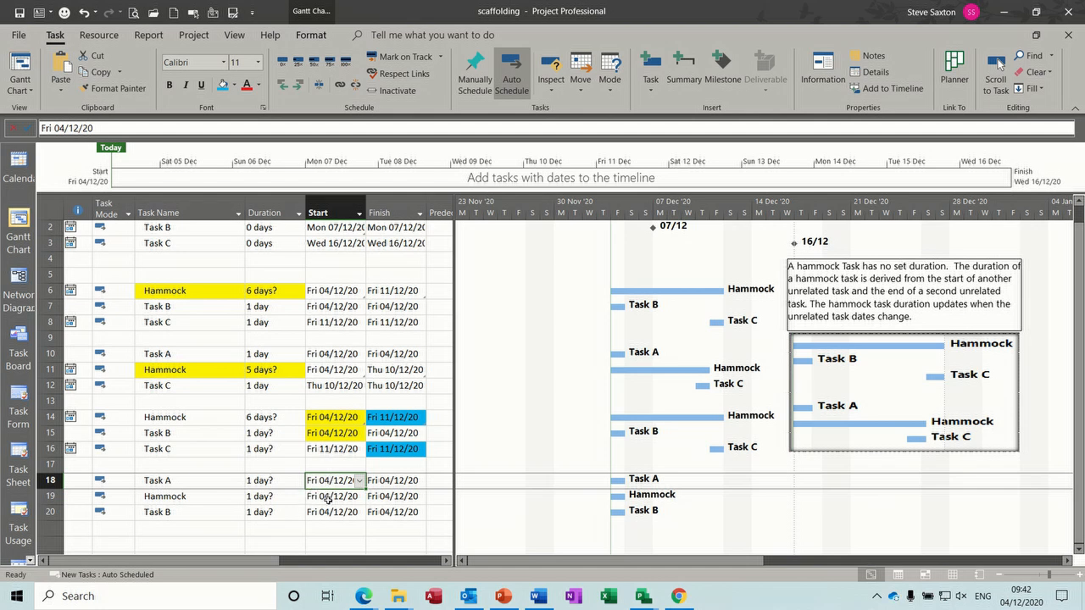
left_click(329, 497)
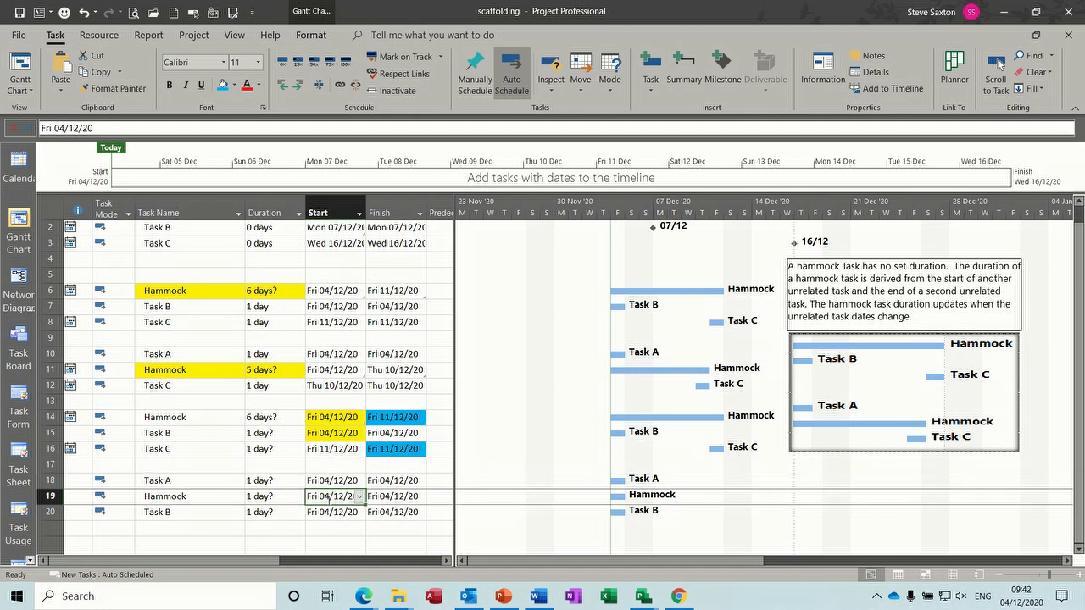
left_click(62, 89)
left_click(85, 155)
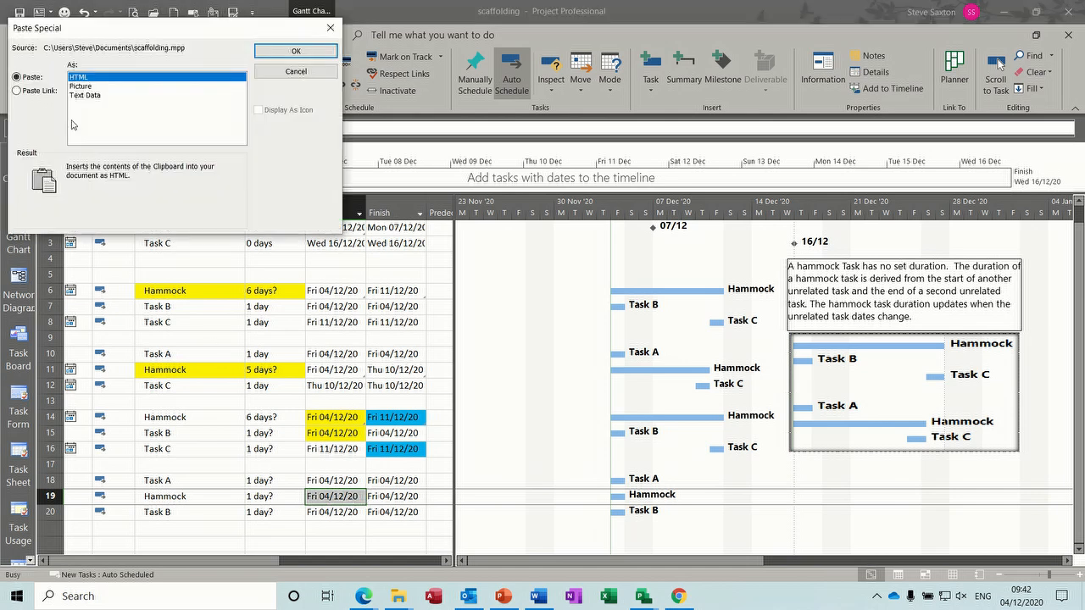
left_click(39, 91)
left_click(283, 54)
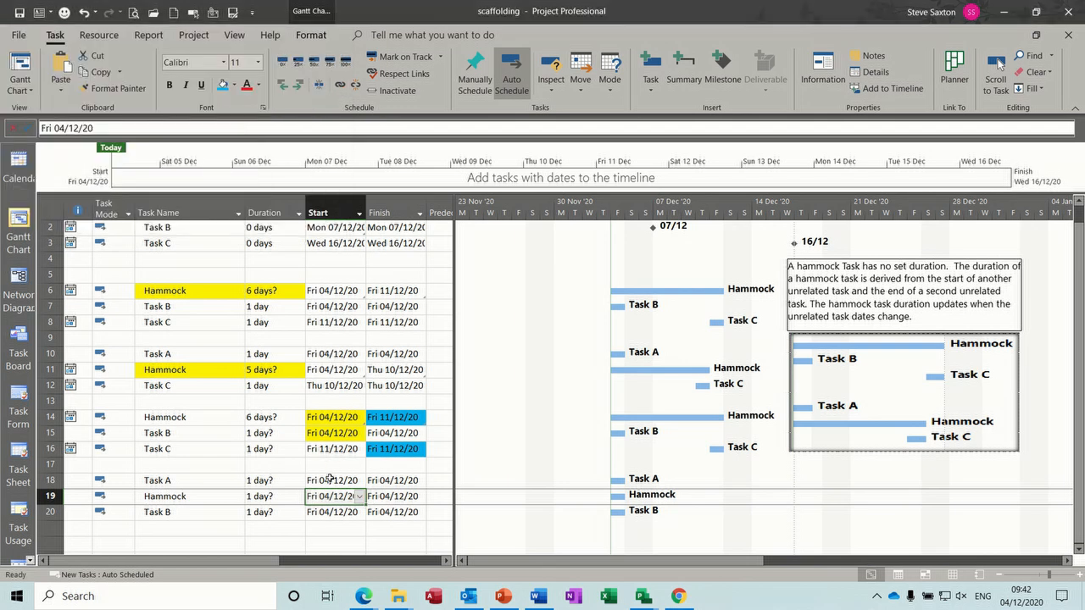
left_click_drag(330, 479, 330, 494)
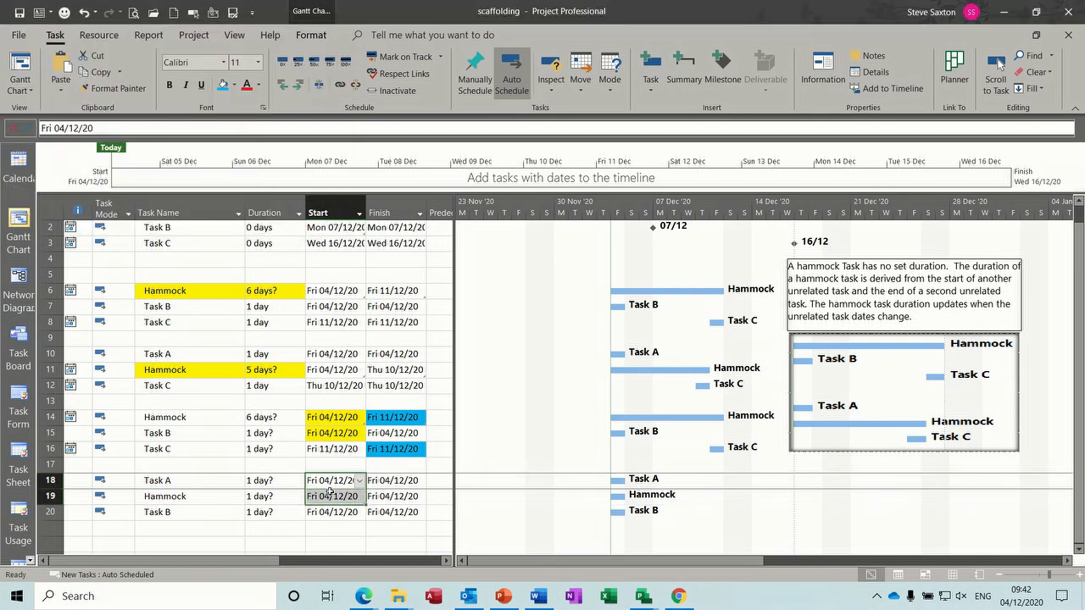
left_click(223, 84)
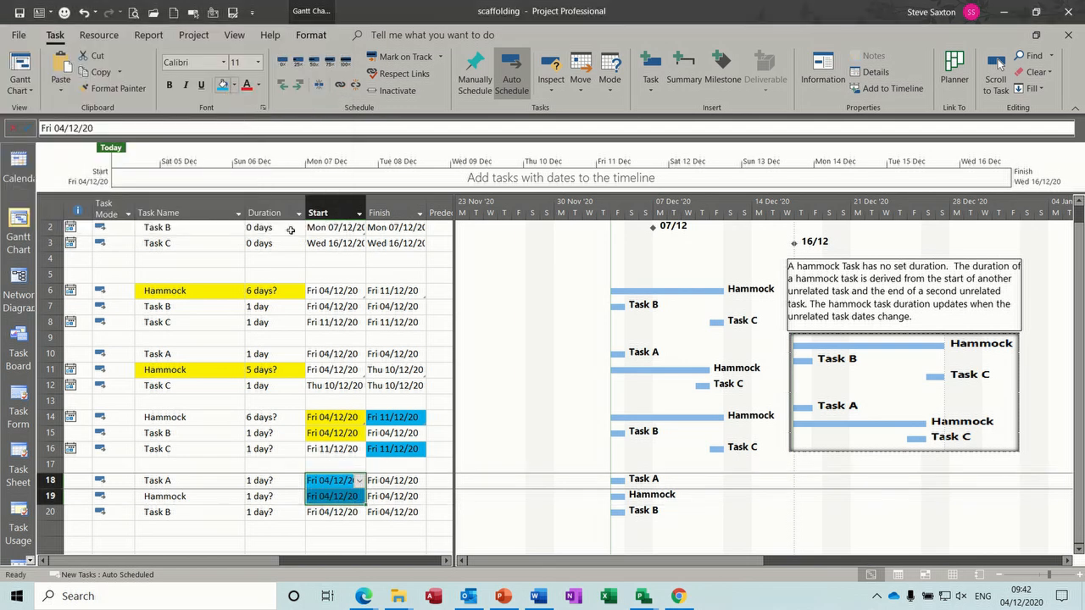
Copy row 20 Task B's finish date, paste it as a link into row 19 Hammock's finish, and fill both cells yellow
left_click(394, 513)
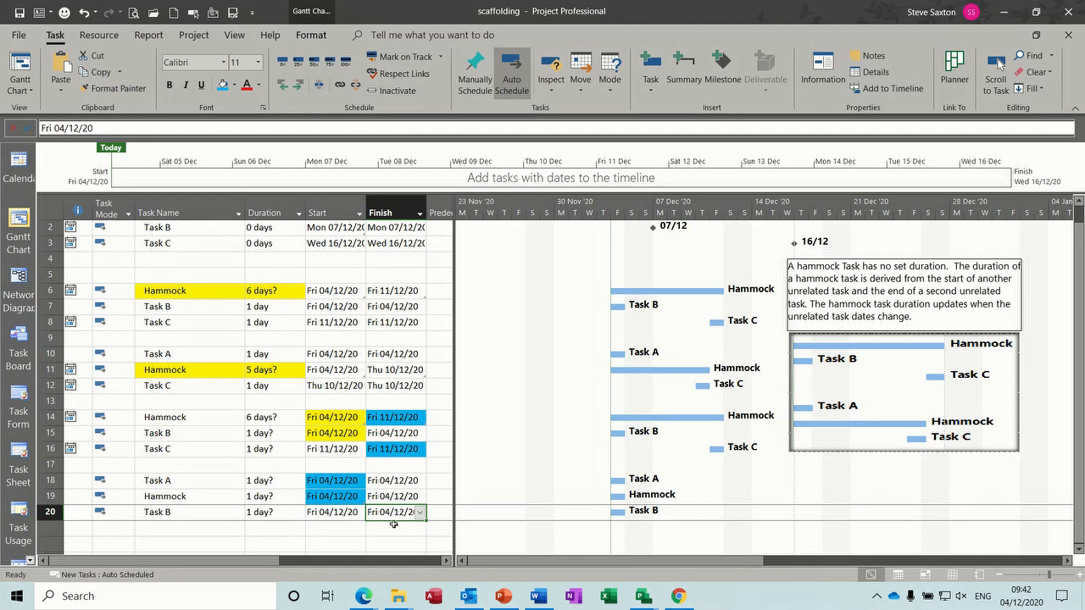
left_click(391, 496)
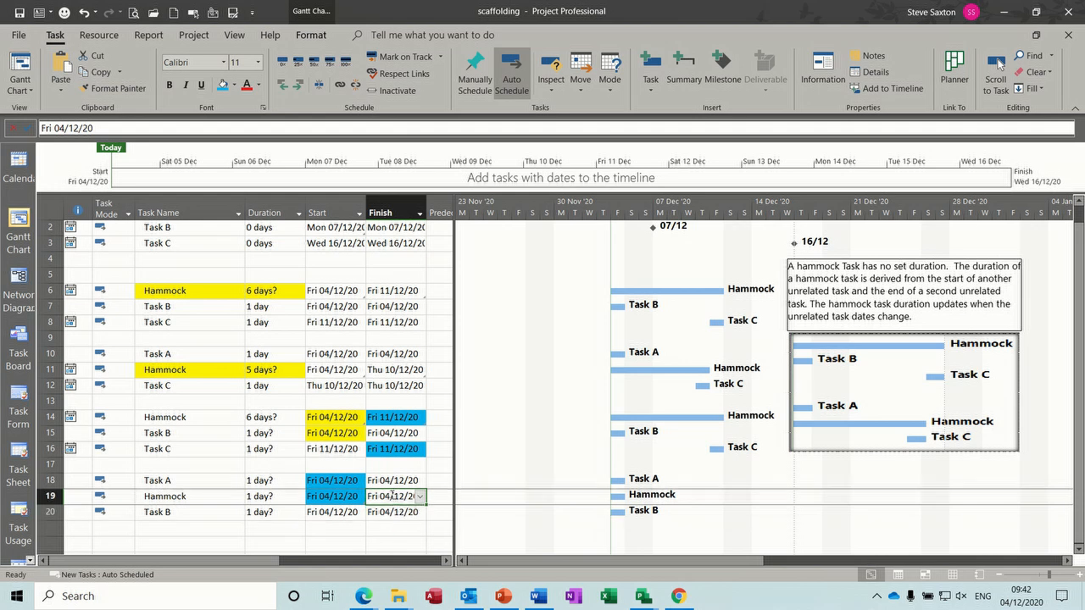
left_click(60, 88)
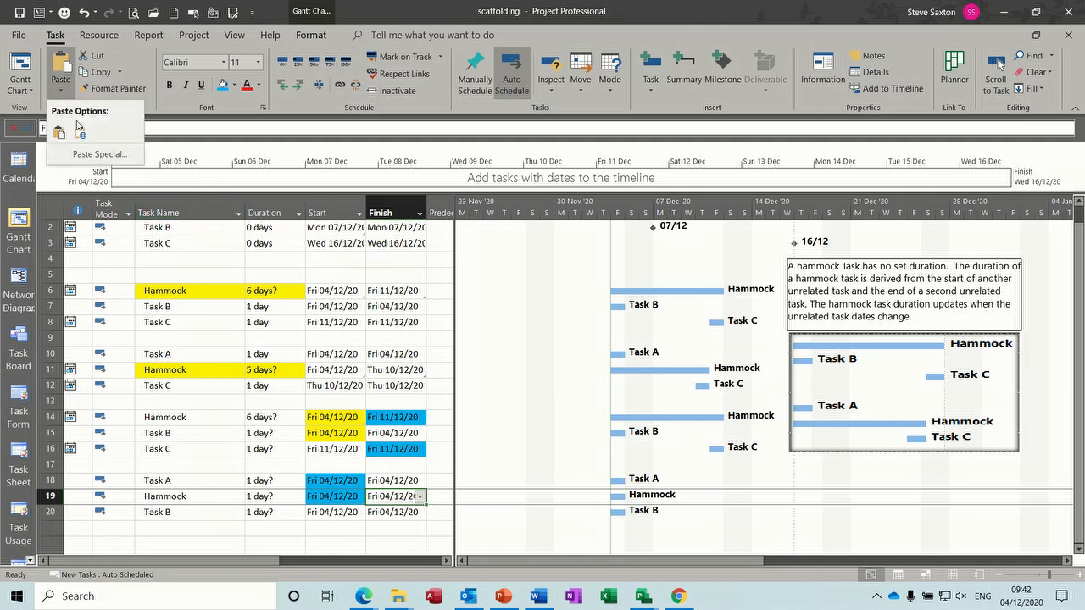
left_click(91, 155)
left_click(37, 95)
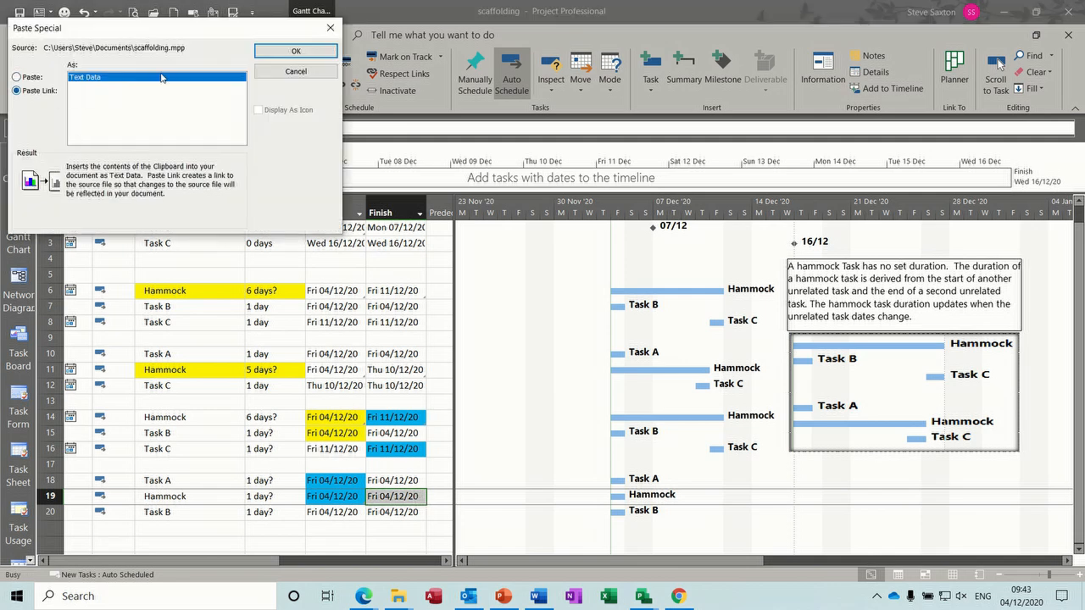
left_click(296, 51)
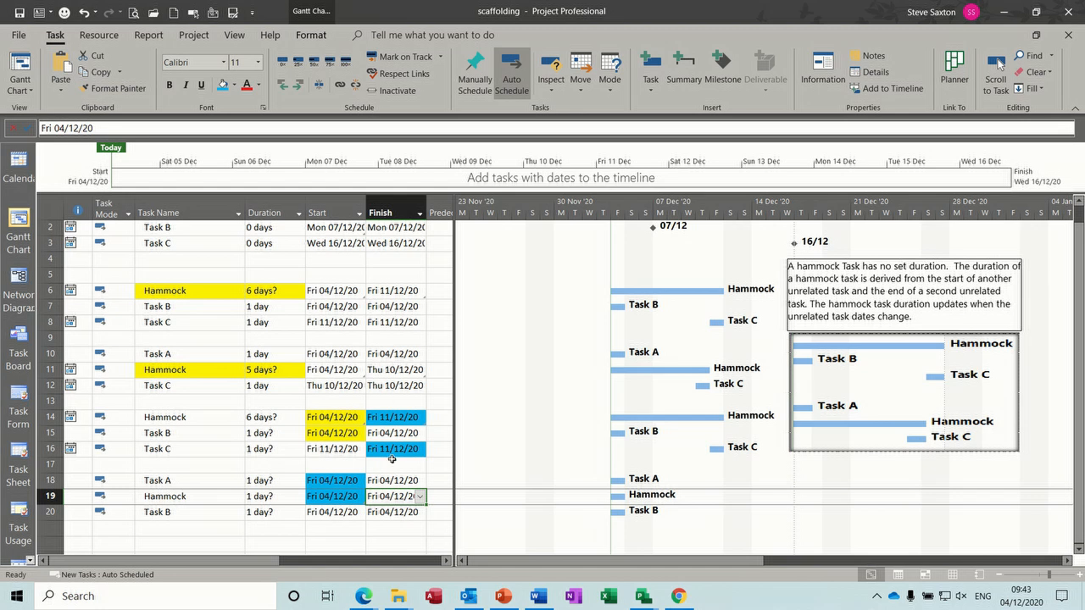
left_click(393, 512)
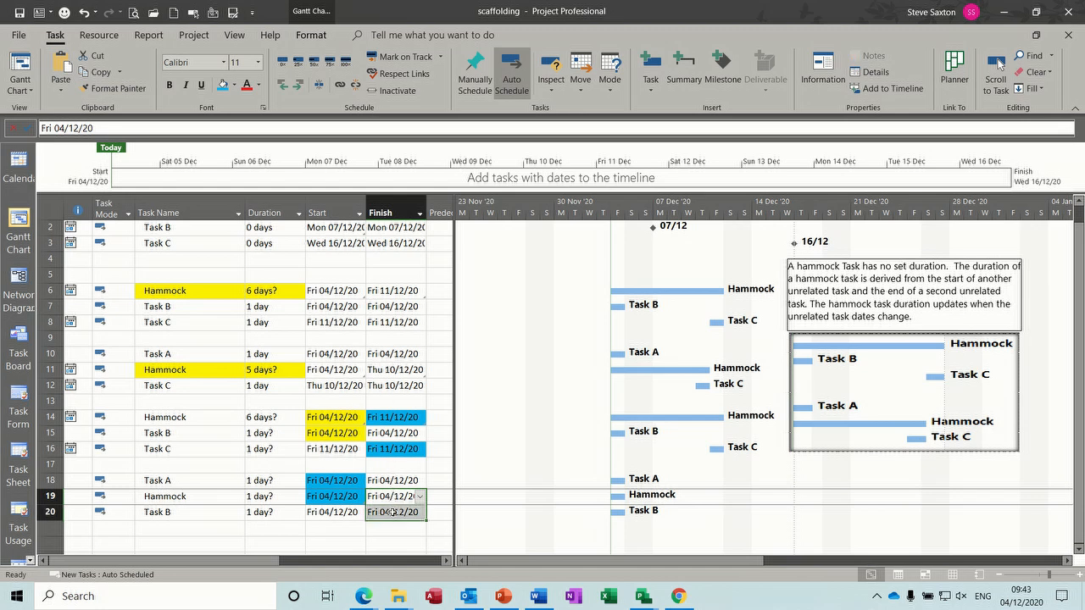
left_click(234, 85)
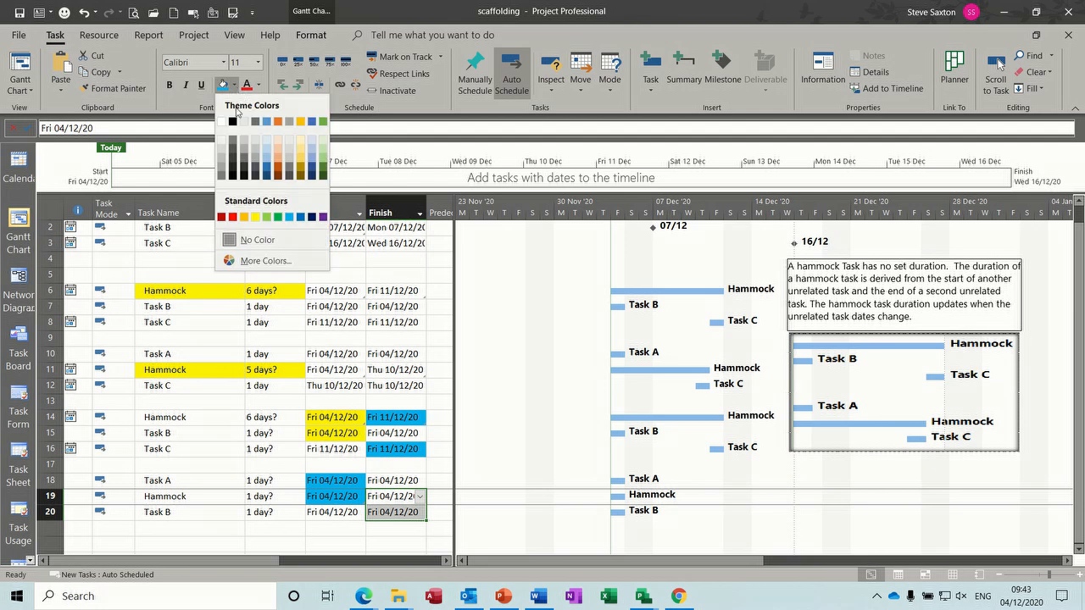
left_click(255, 217)
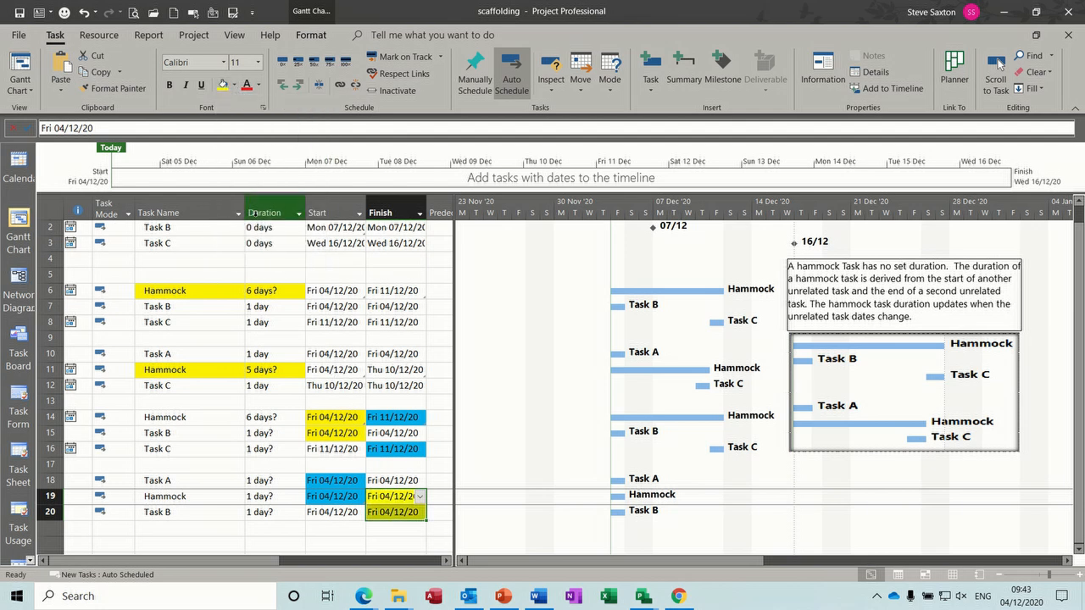
Move row 18 Task A's Gantt bar to Mon 07/12/20 without adding a link
left_click(206, 497)
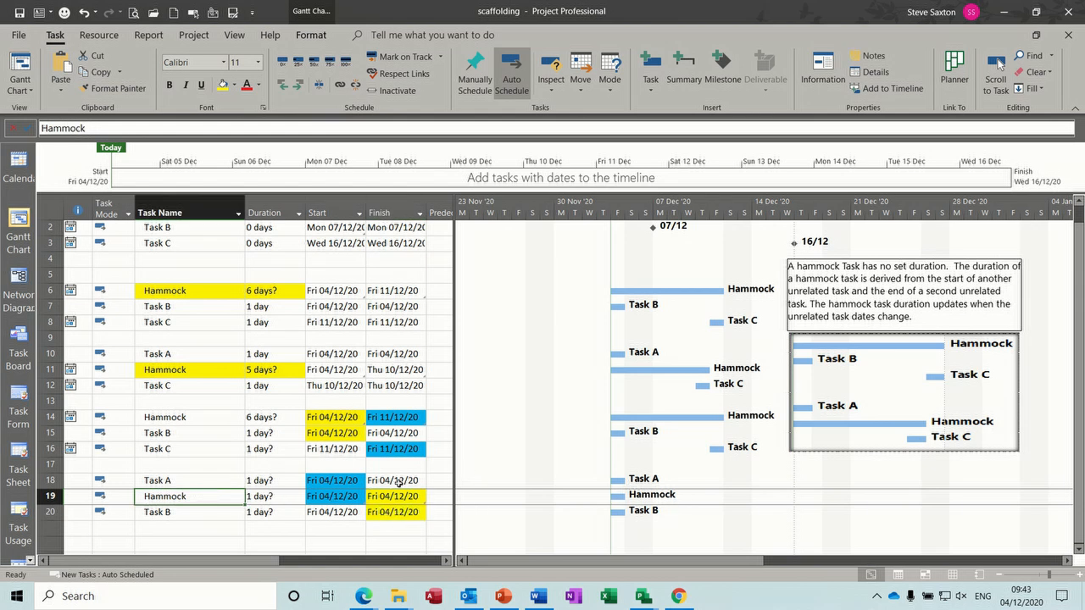
mouse_move(619, 481)
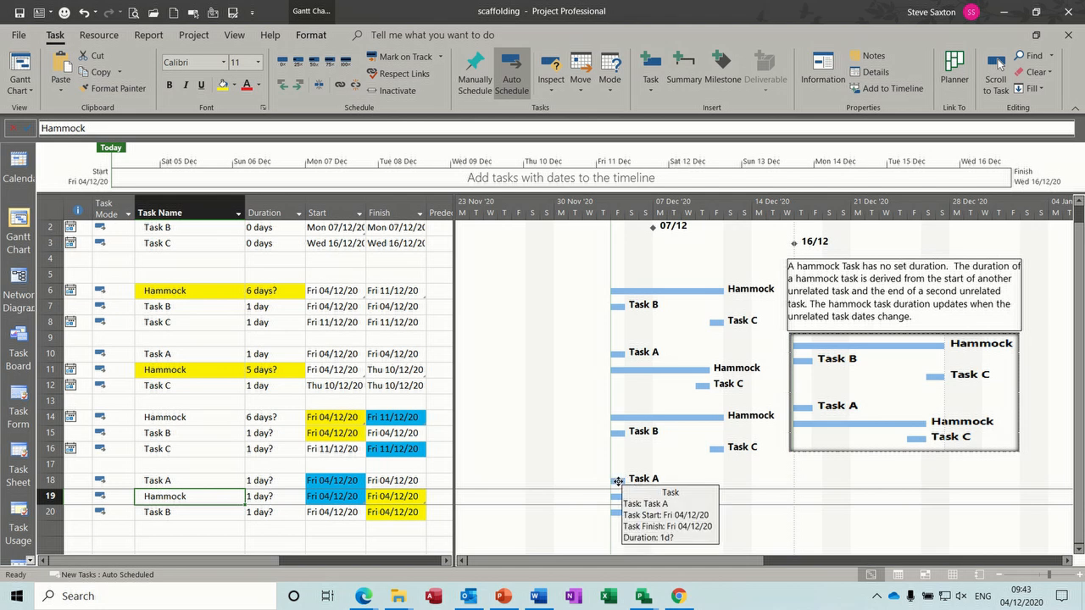
left_click_drag(618, 482, 665, 489)
left_click(455, 317)
left_click(471, 343)
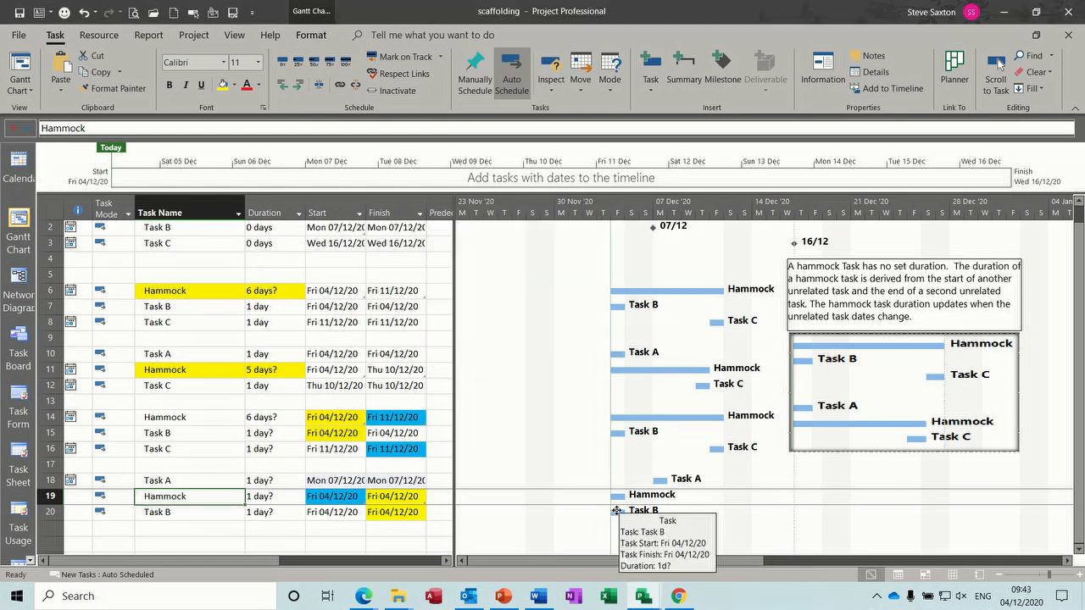
Move row 20 Task B's Gantt bar to Tue 15/12/20 without adding a link
left_click_drag(618, 513, 780, 511)
left_click(454, 317)
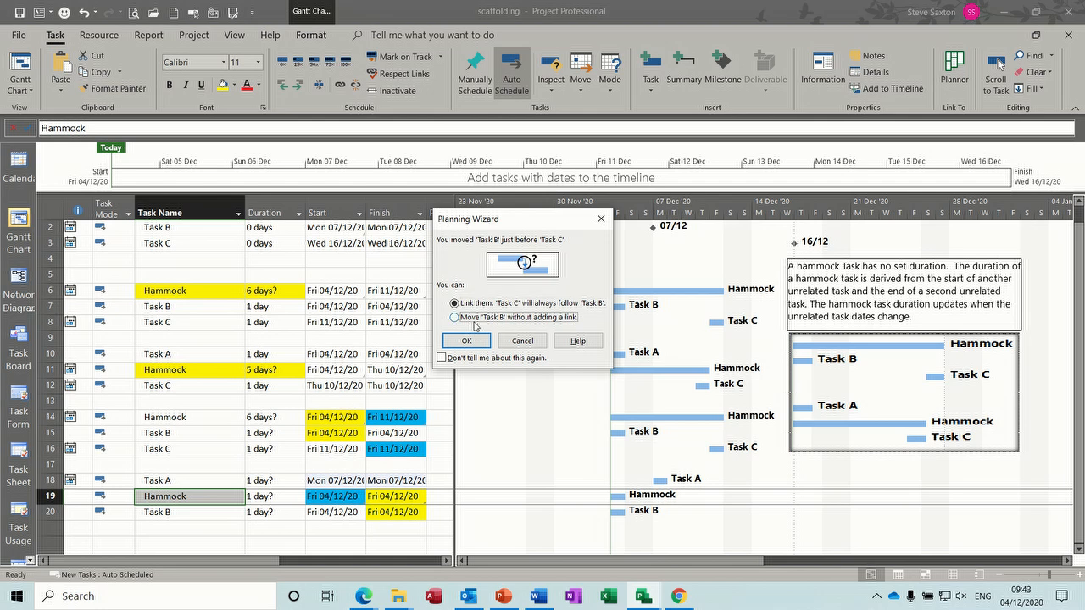
left_click(466, 340)
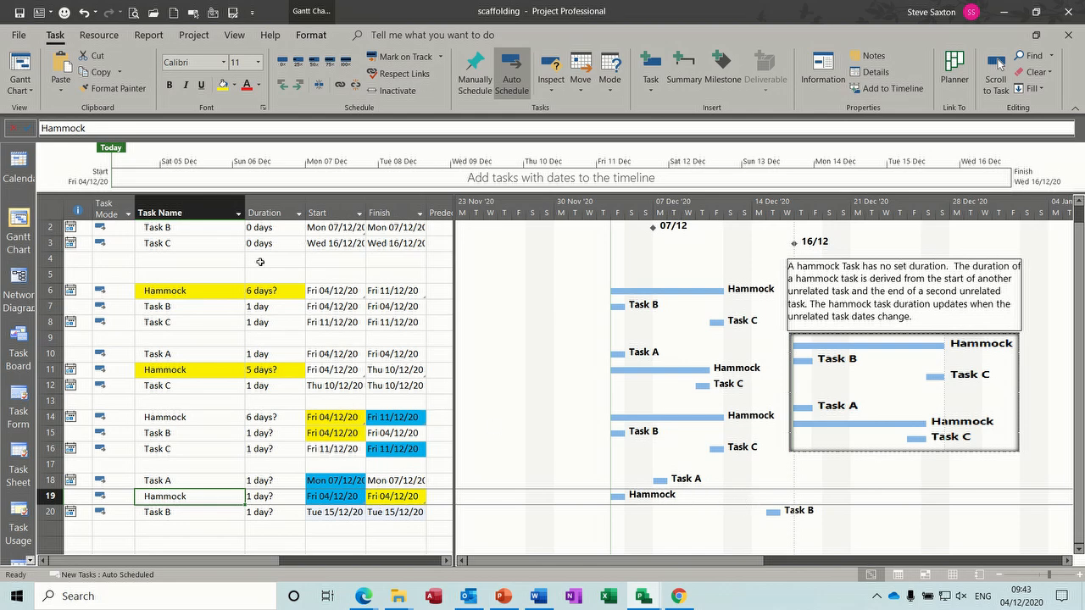
Save and close the scaffolding project, and reopen it with its links re-established to update the row 19 Hammock
left_click(19, 12)
left_click(19, 35)
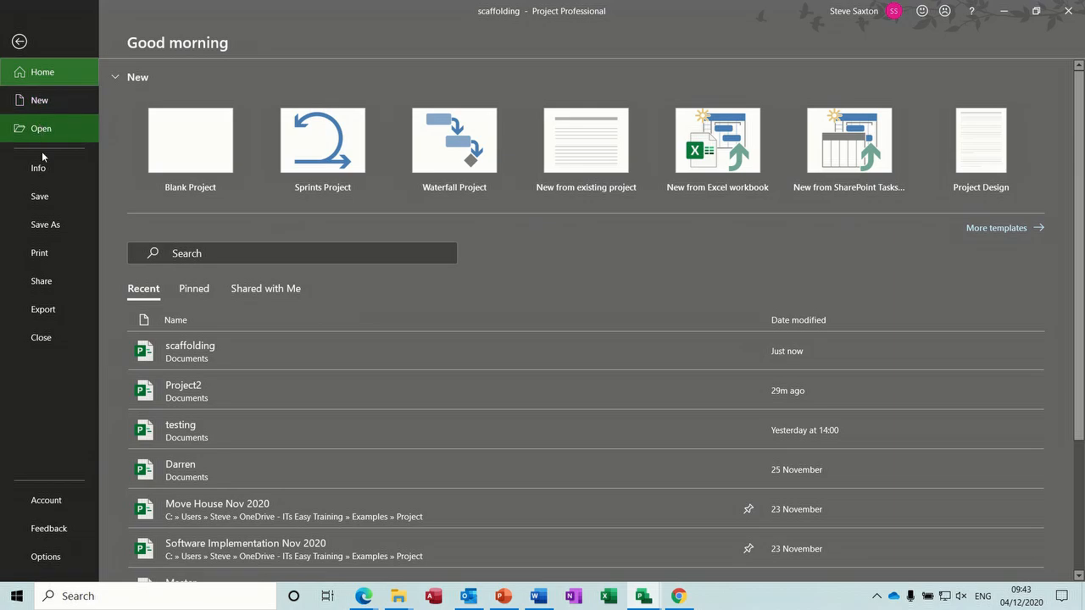
left_click(50, 338)
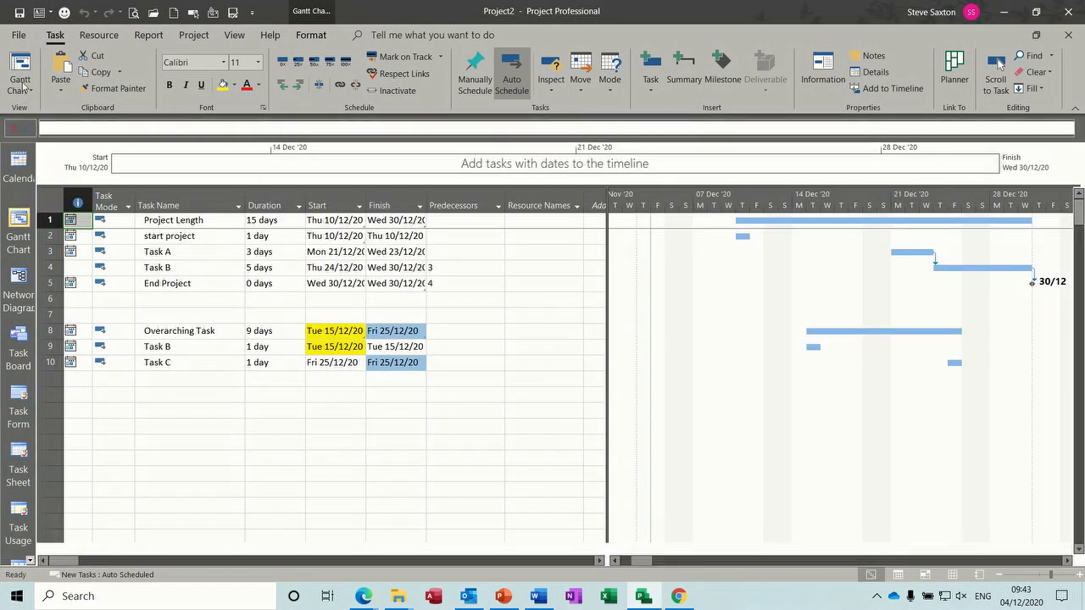
left_click(20, 38)
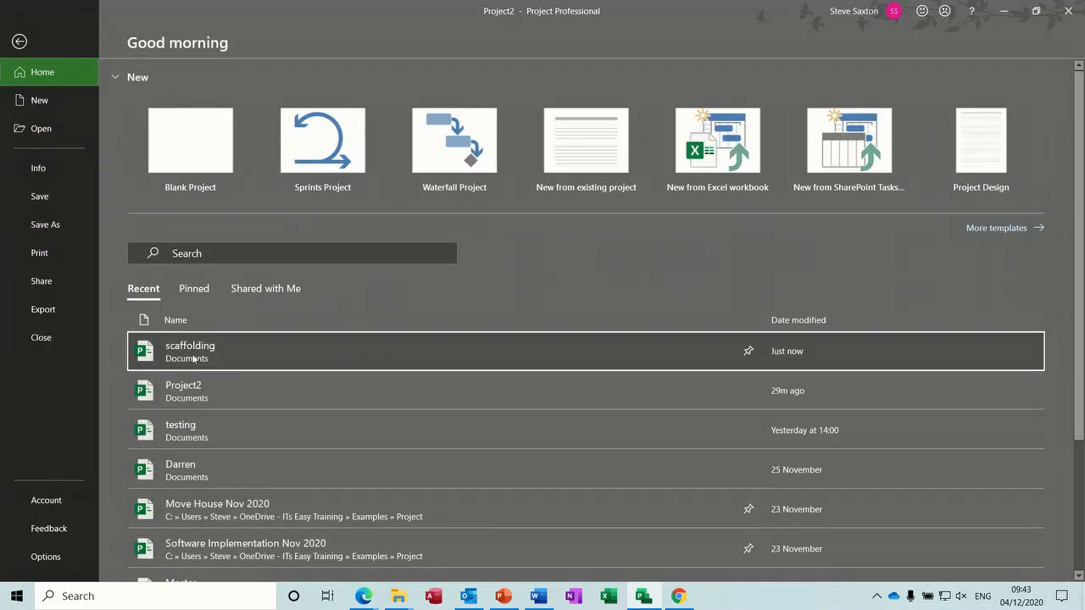
left_click(280, 361)
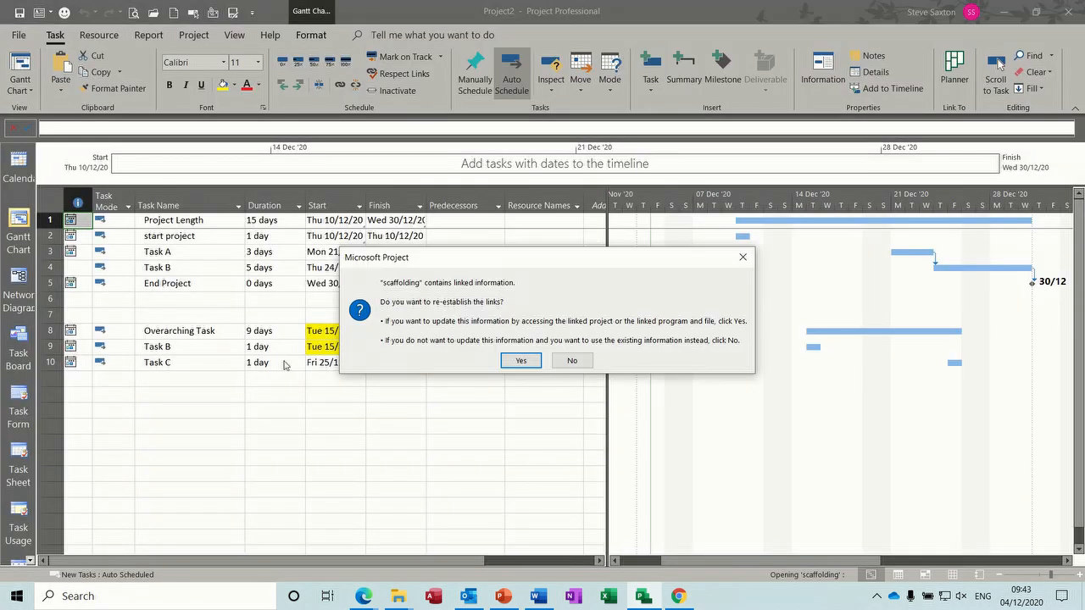
left_click(514, 363)
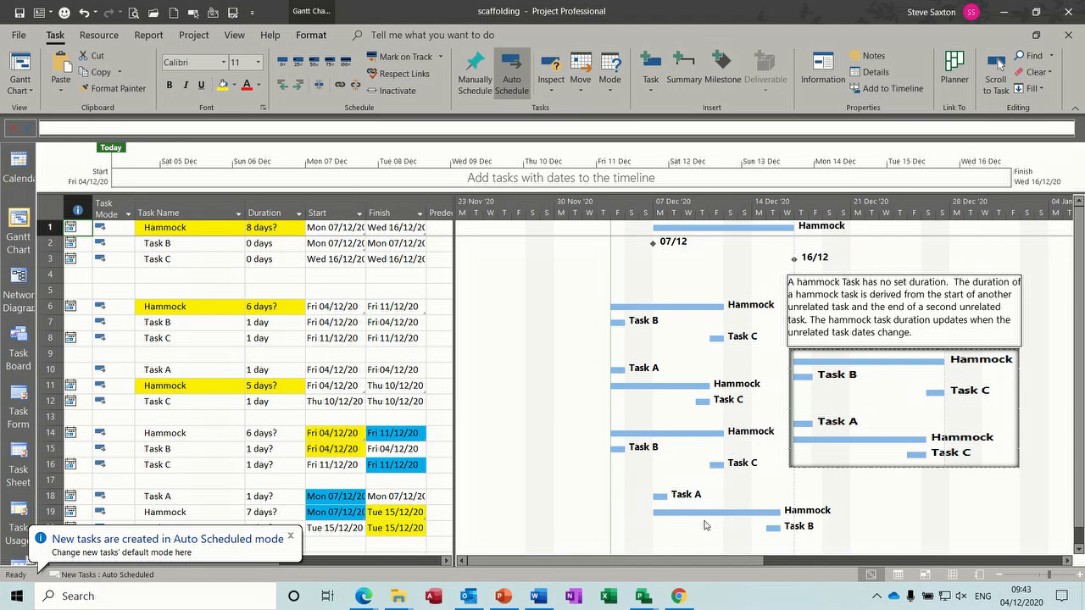
scroll(665, 543, "down", 1)
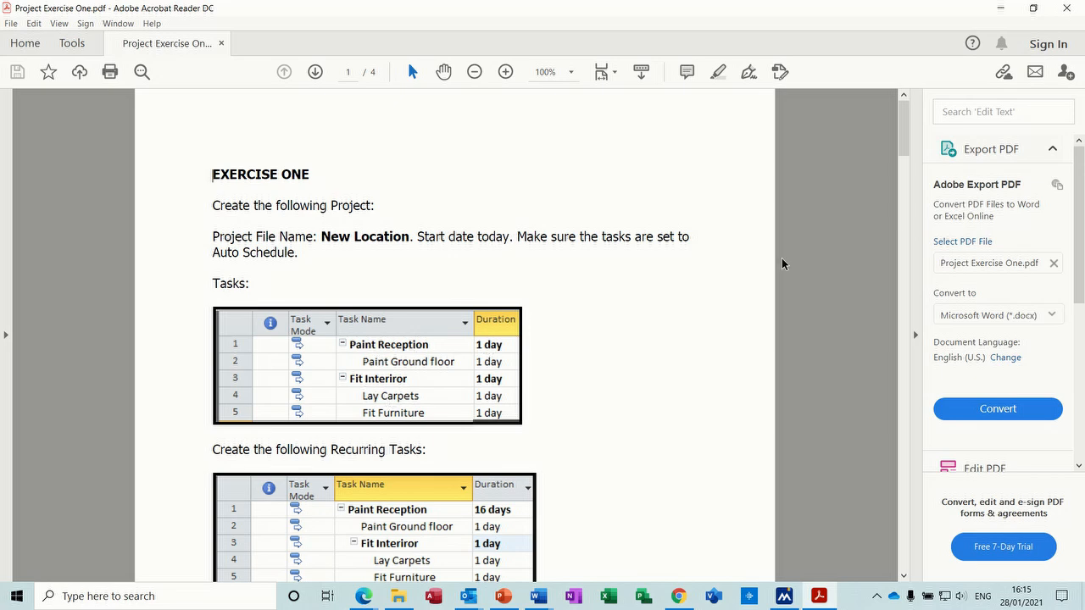
Read the Exercise One PDF through to its end, covering the New Location, Software Implementation and Moving To A New House project instructions
left_click_drag(904, 140, 904, 197)
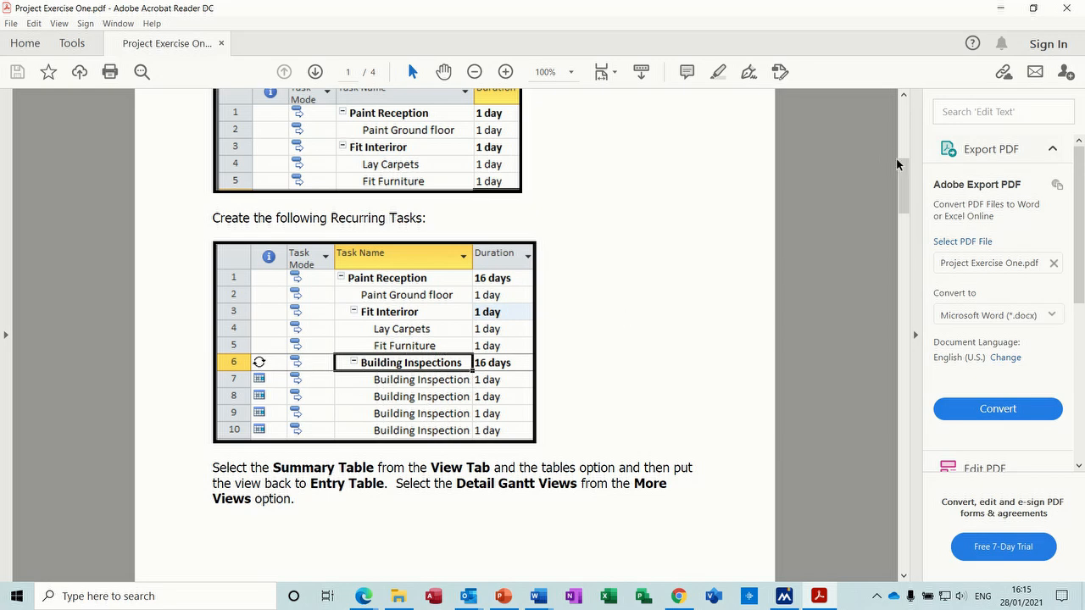
left_click_drag(904, 178, 907, 214)
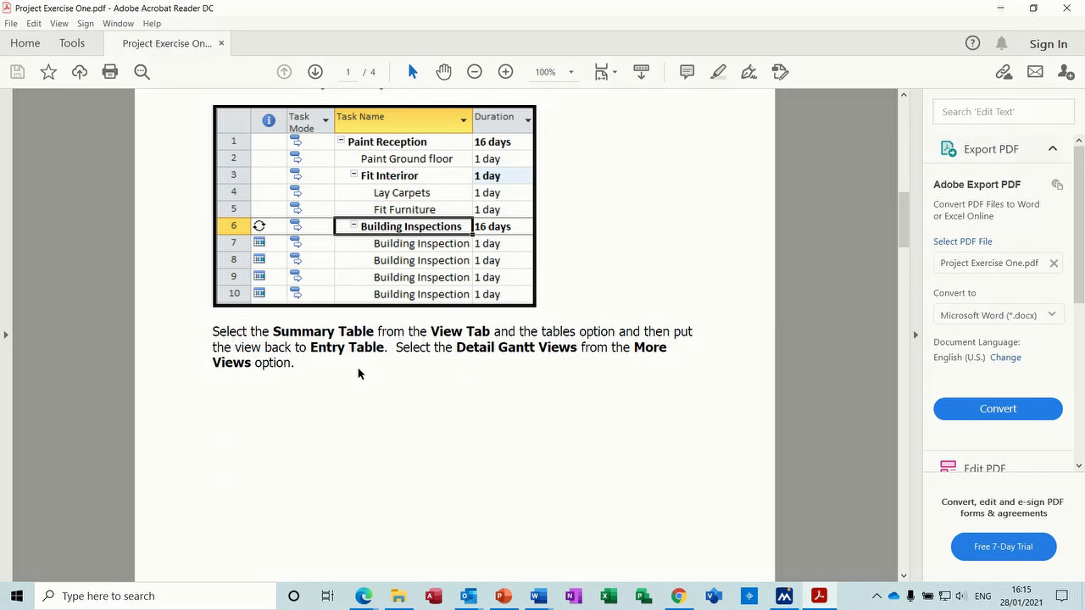
left_click_drag(904, 216, 912, 255)
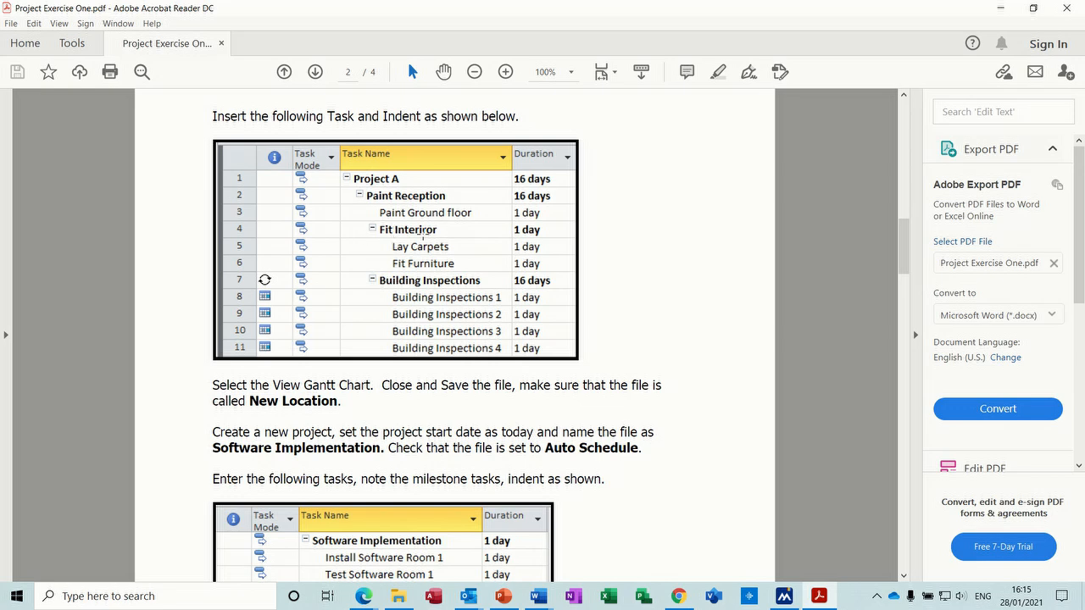
left_click_drag(905, 236, 905, 273)
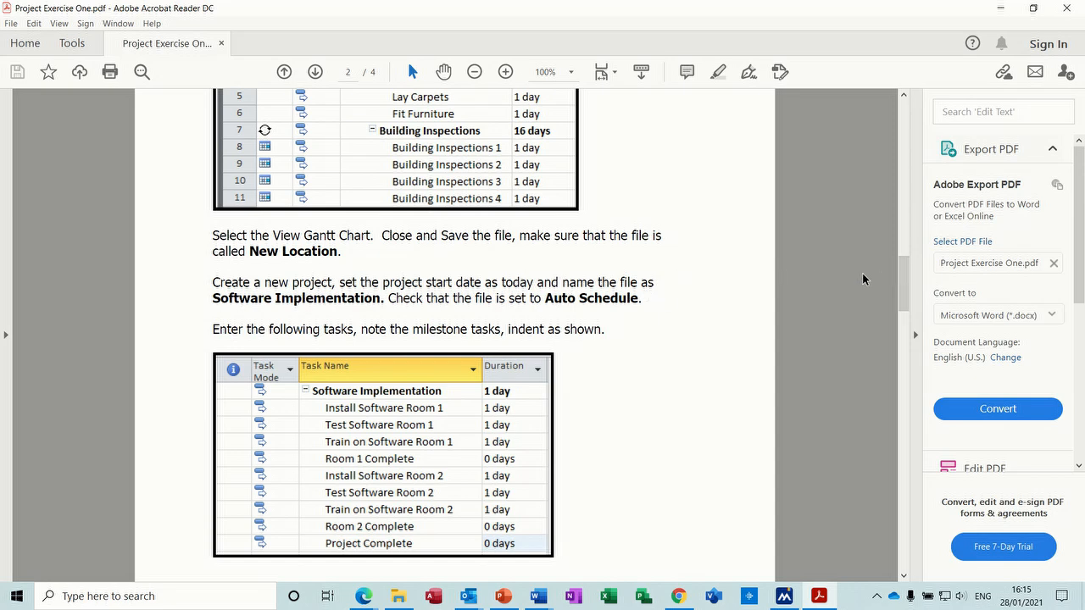
left_click_drag(904, 278, 916, 331)
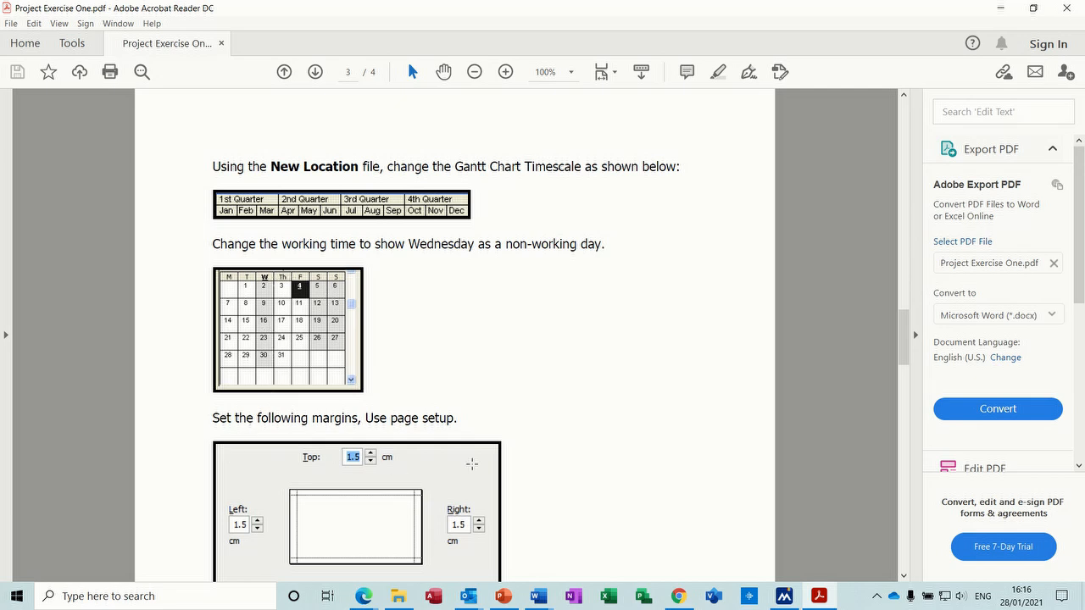
left_click_drag(904, 329, 913, 422)
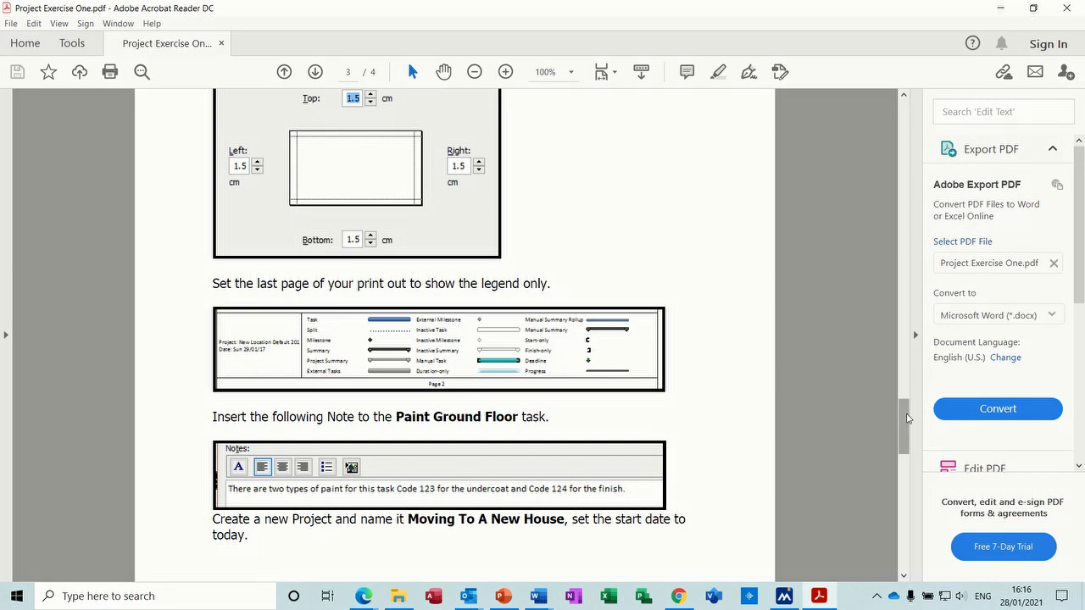
left_click_drag(905, 422, 910, 450)
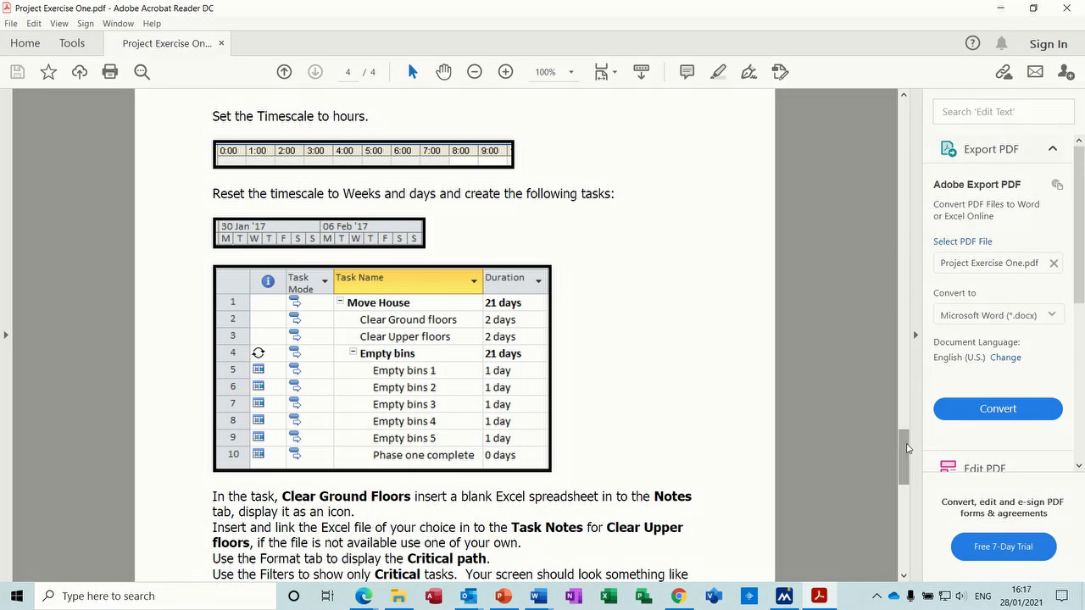
left_click_drag(906, 447, 901, 514)
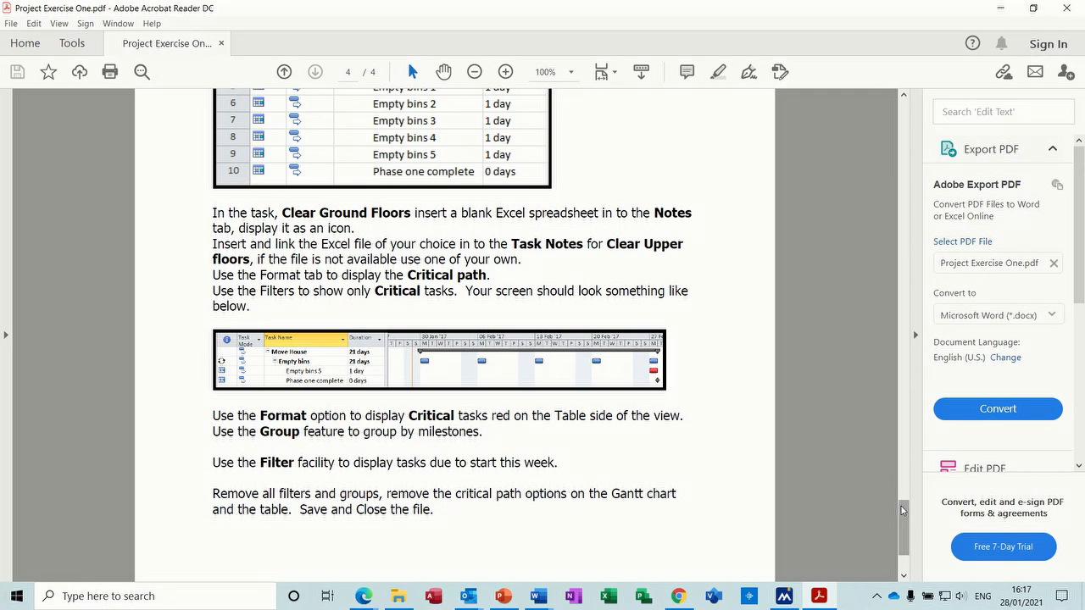
left_click_drag(903, 510, 905, 536)
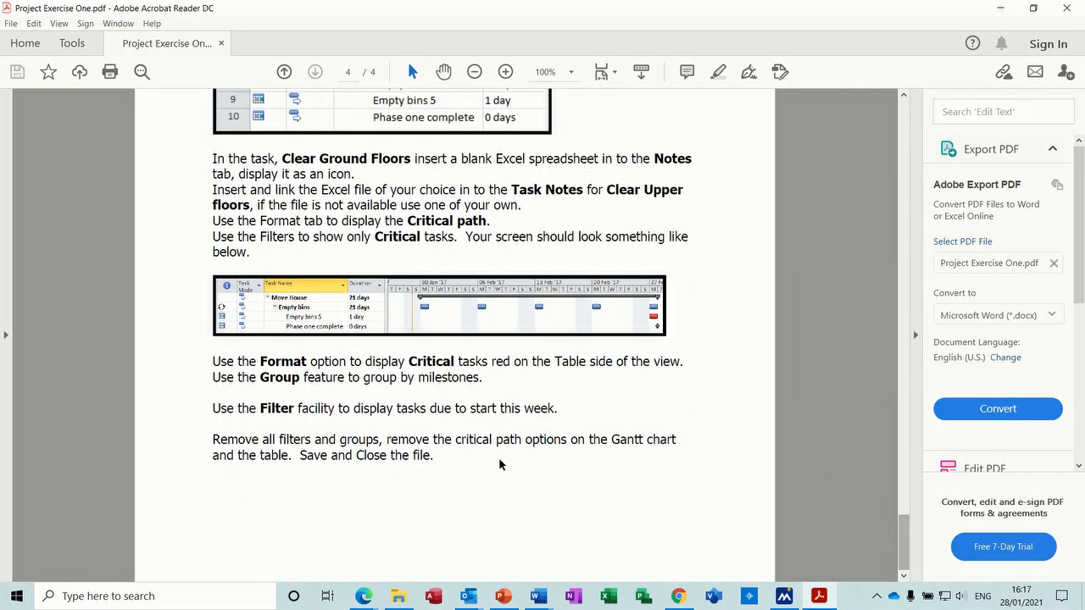